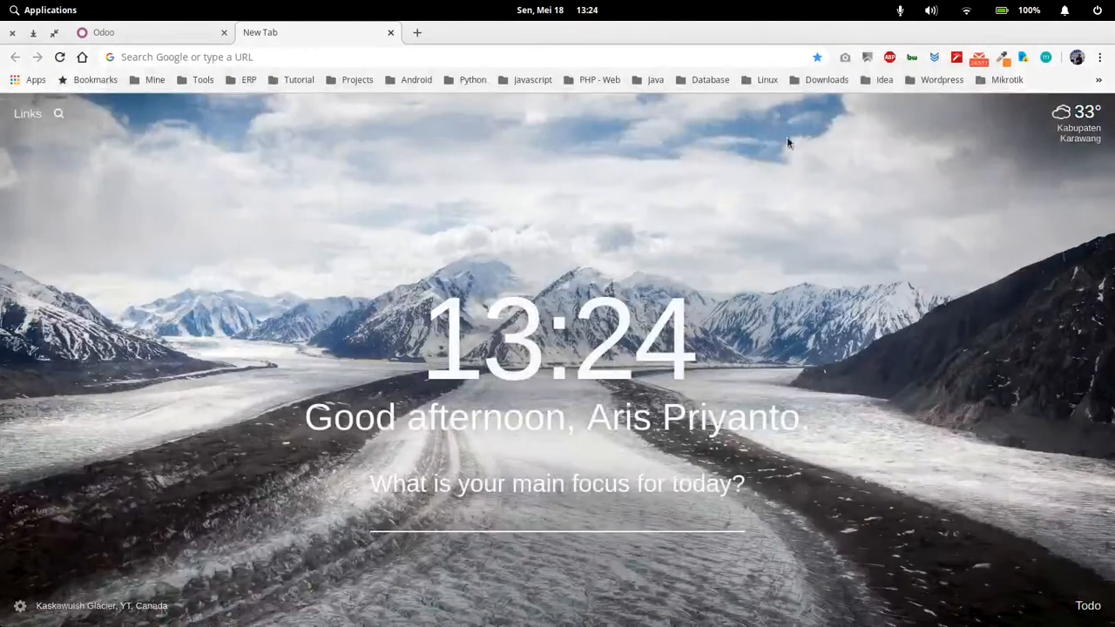
Close the empty new tab and reload the login page at localhost:8012/web/login
{"action": "left_click", "coordinate": [391, 33]}
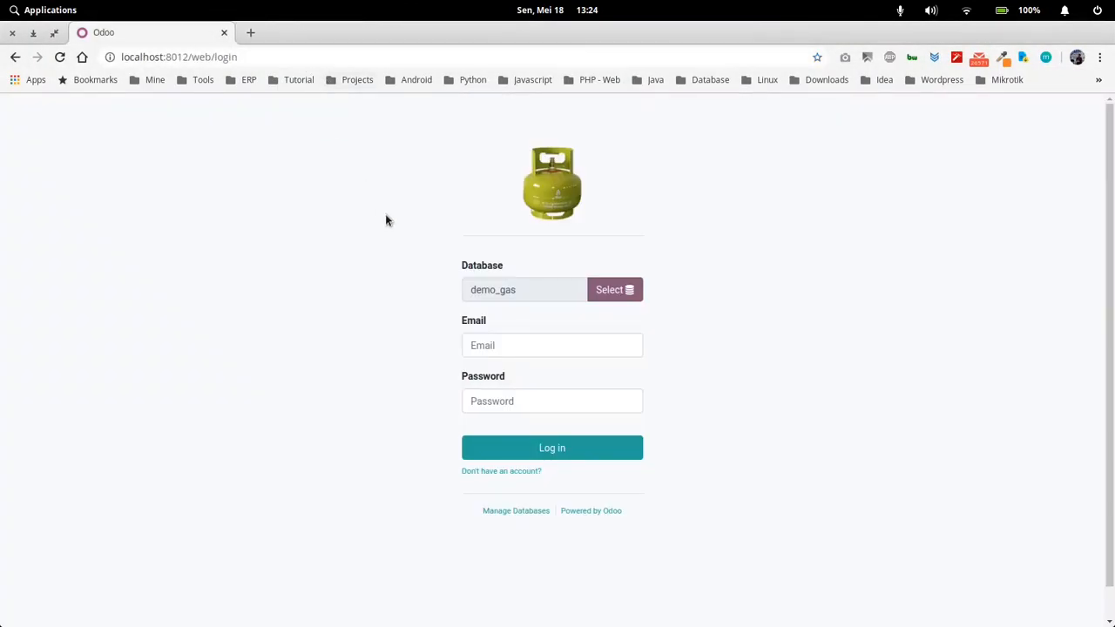
{"action": "left_click_drag", "start_coordinate": [531, 291], "coordinate": [463, 281]}
{"action": "left_click", "coordinate": [405, 284]}
{"action": "left_click", "coordinate": [523, 348]}
{"action": "left_click", "coordinate": [617, 260]}
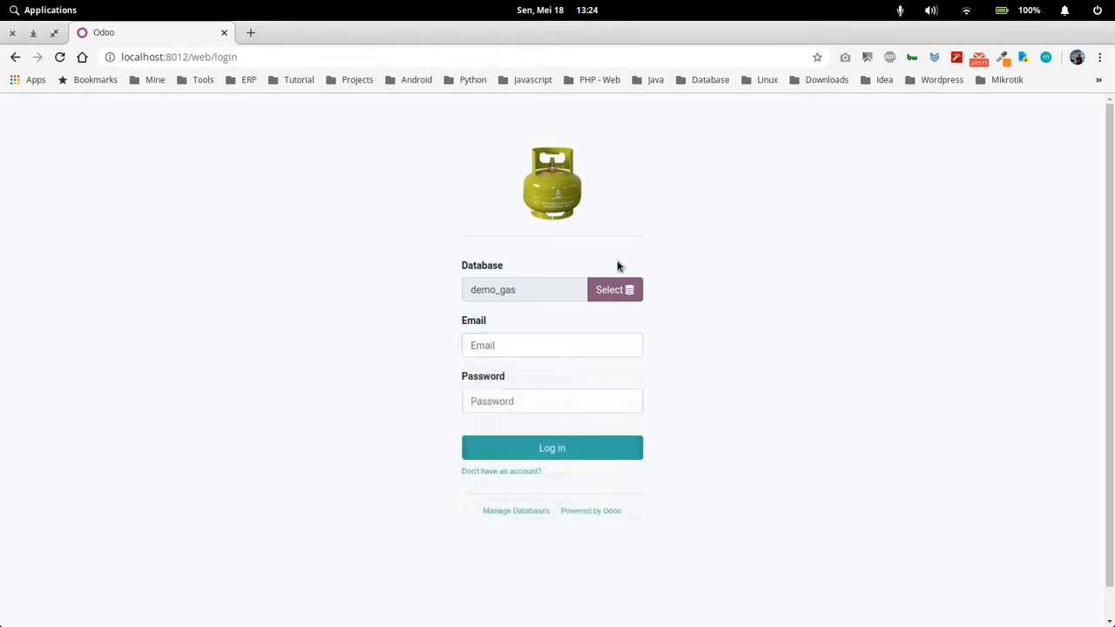
{"action": "left_click", "coordinate": [262, 59]}
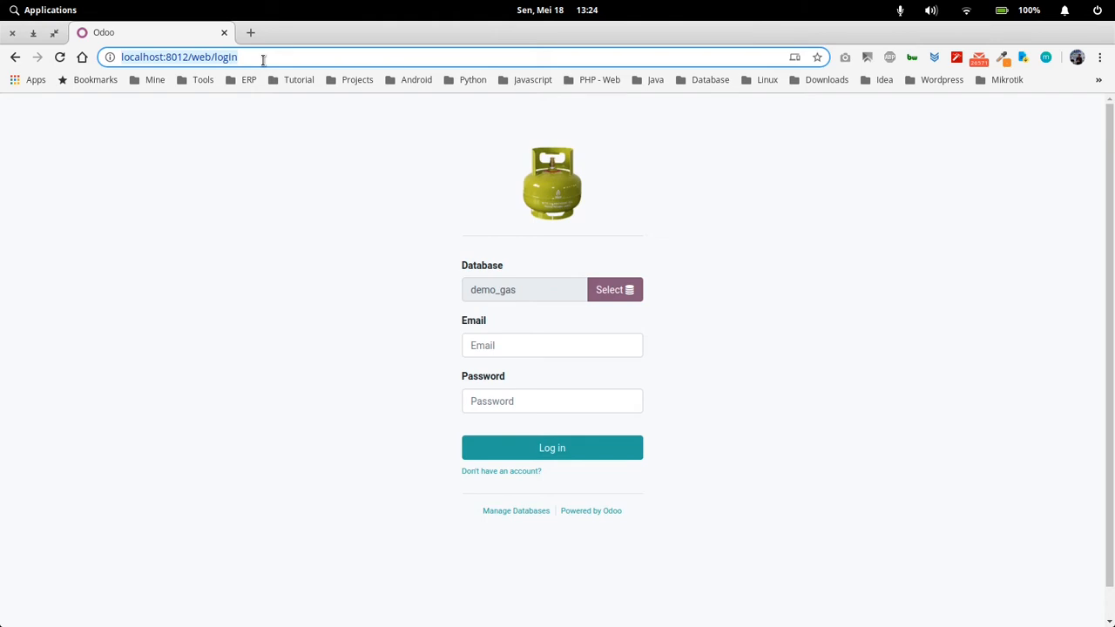
{"action": "key", "text": "Return"}
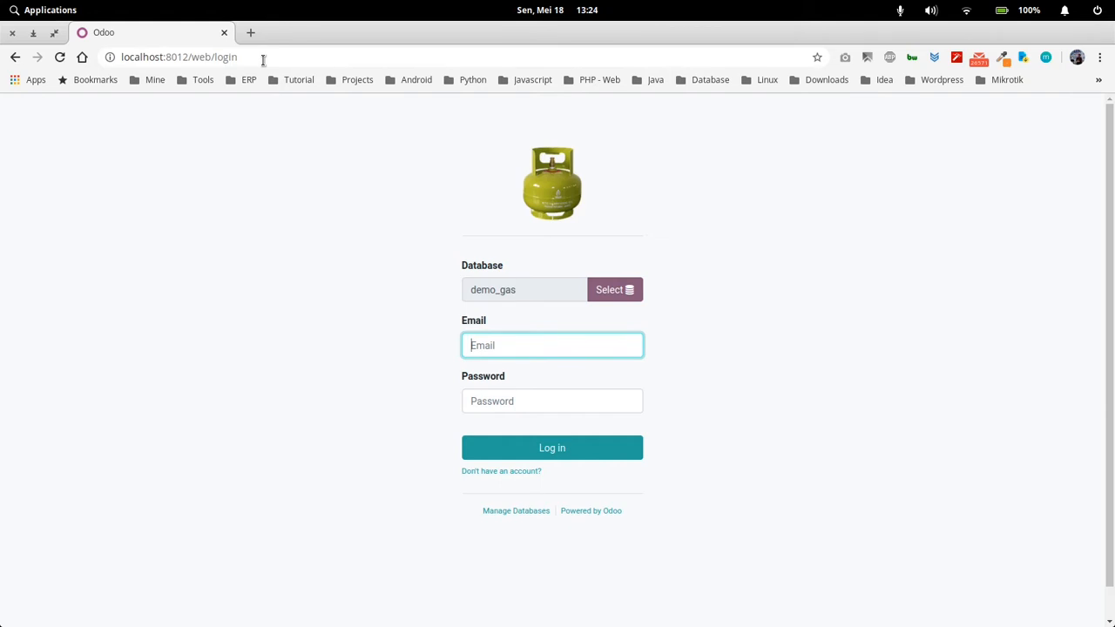
{"action": "left_click", "coordinate": [262, 57]}
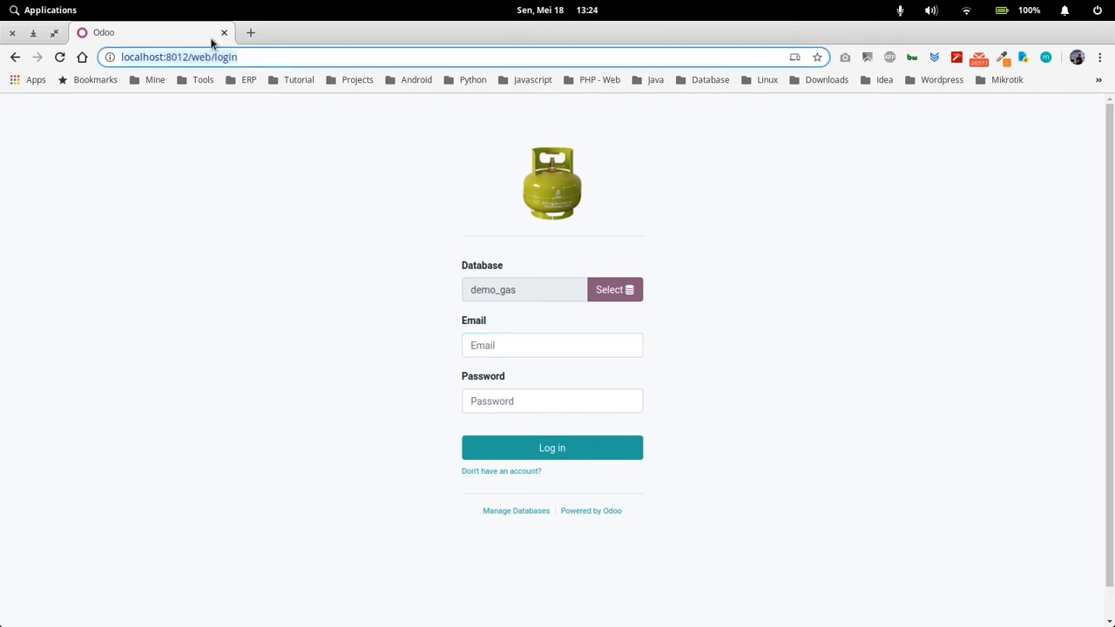
{"action": "left_click", "coordinate": [262, 57]}
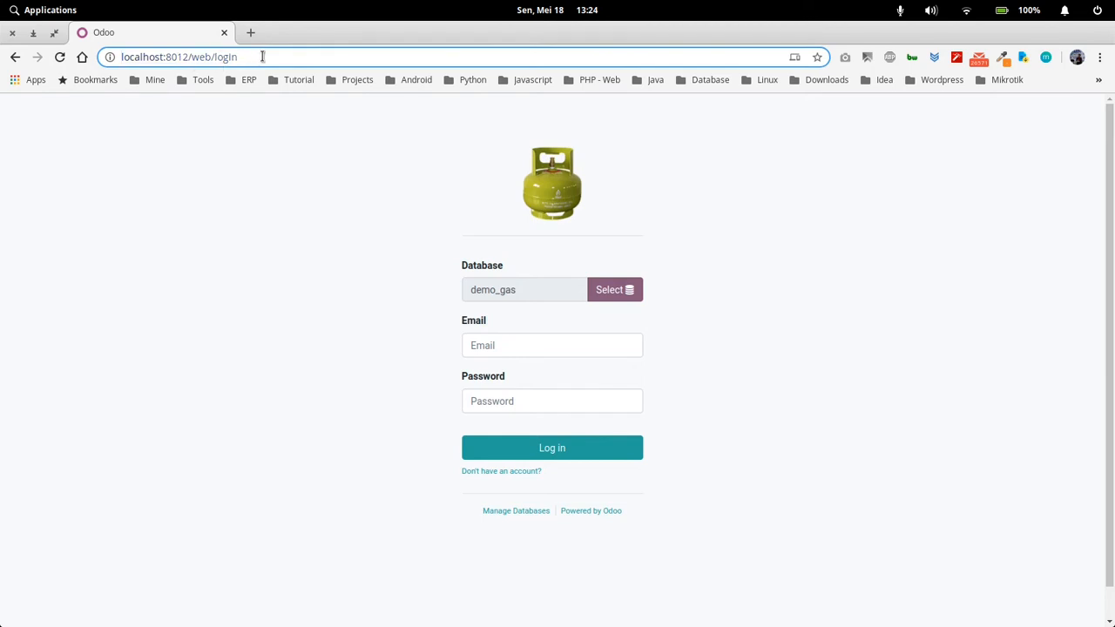
{"action": "key", "text": "Return"}
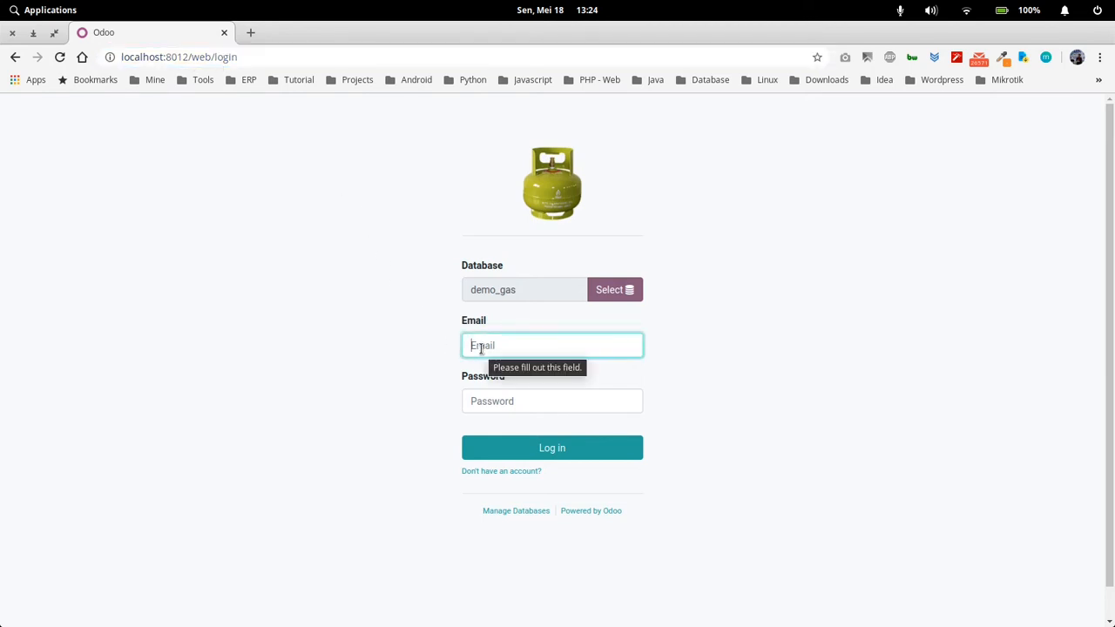
Log in to the demo_gas database with the administrator's email and account password
{"action": "left_click", "coordinate": [478, 346]}
{"action": "type", "text": "aris"}
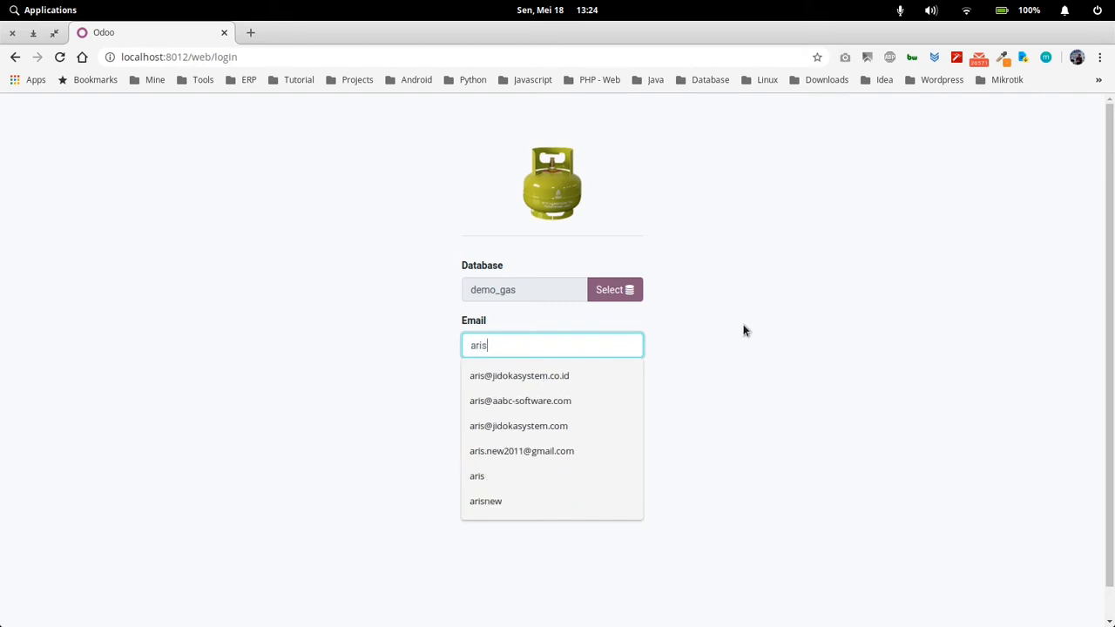
{"action": "key", "text": "Down"}
{"action": "key", "text": "Return"}
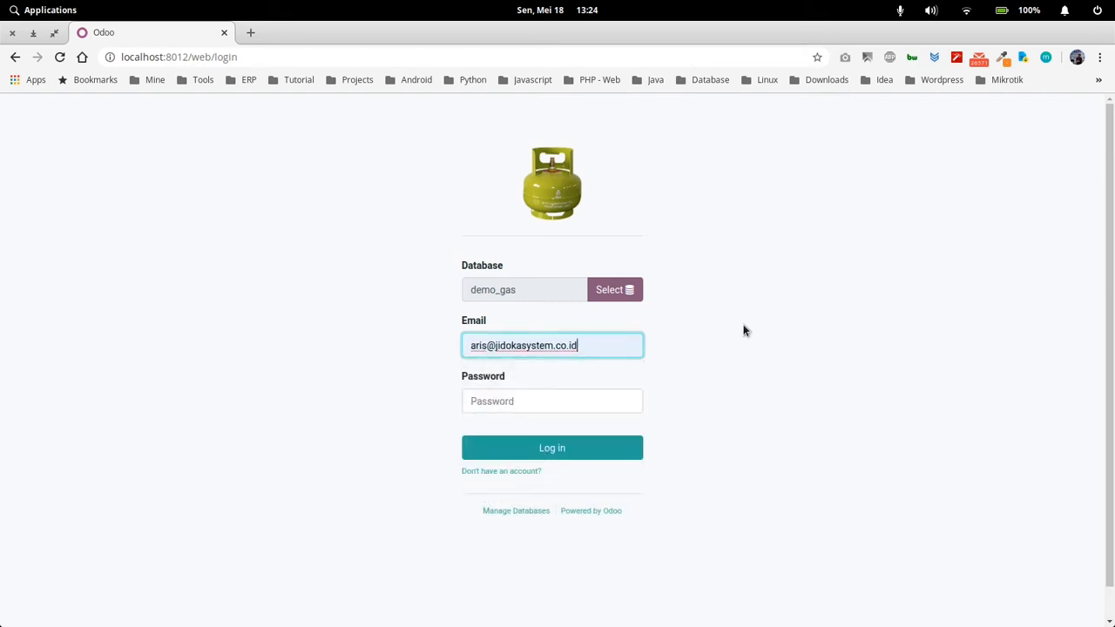
{"action": "key", "text": "Tab"}
{"action": "type", "text": "a"}
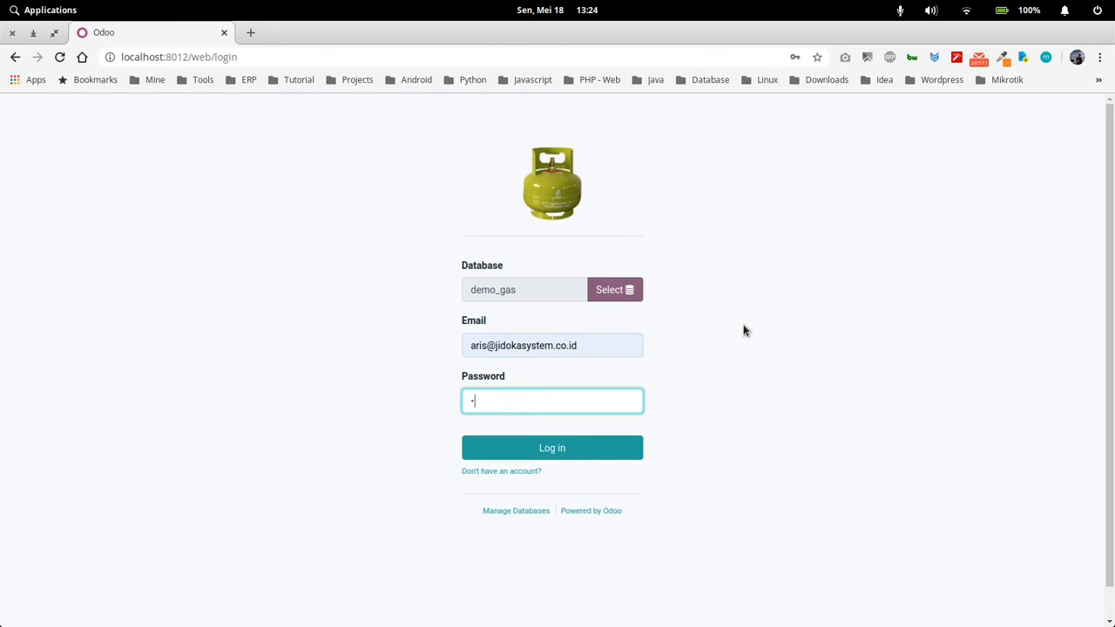
{"action": "type", "text": "••••••"}
{"action": "key", "text": "Return"}
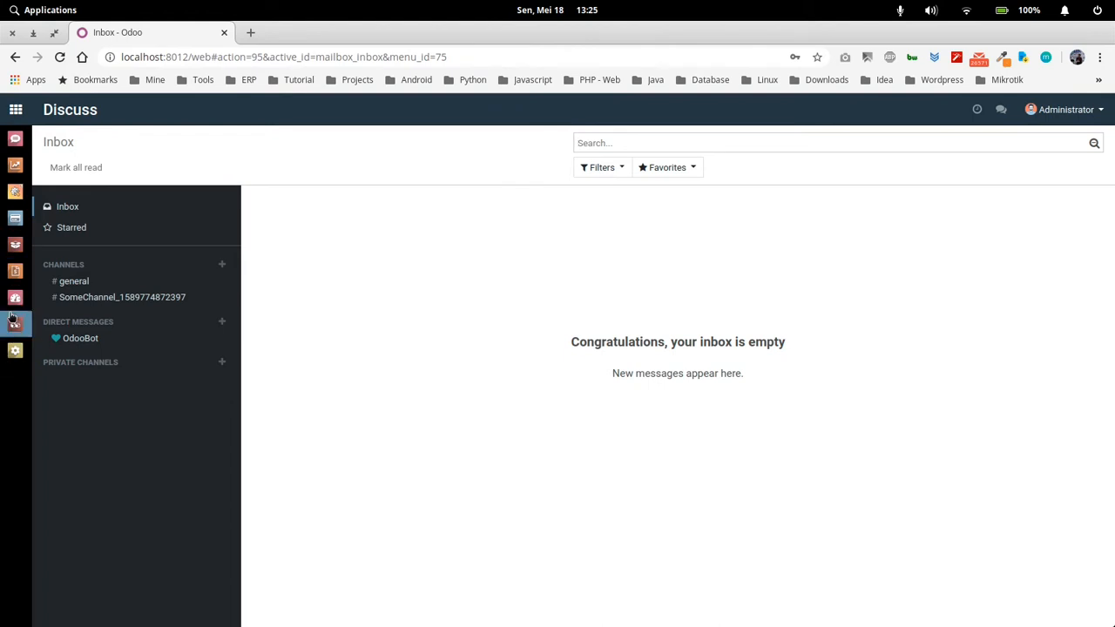
Examine the overview of installed apps, the account options, the planned activities and the message conversations
{"action": "left_click", "coordinate": [18, 112]}
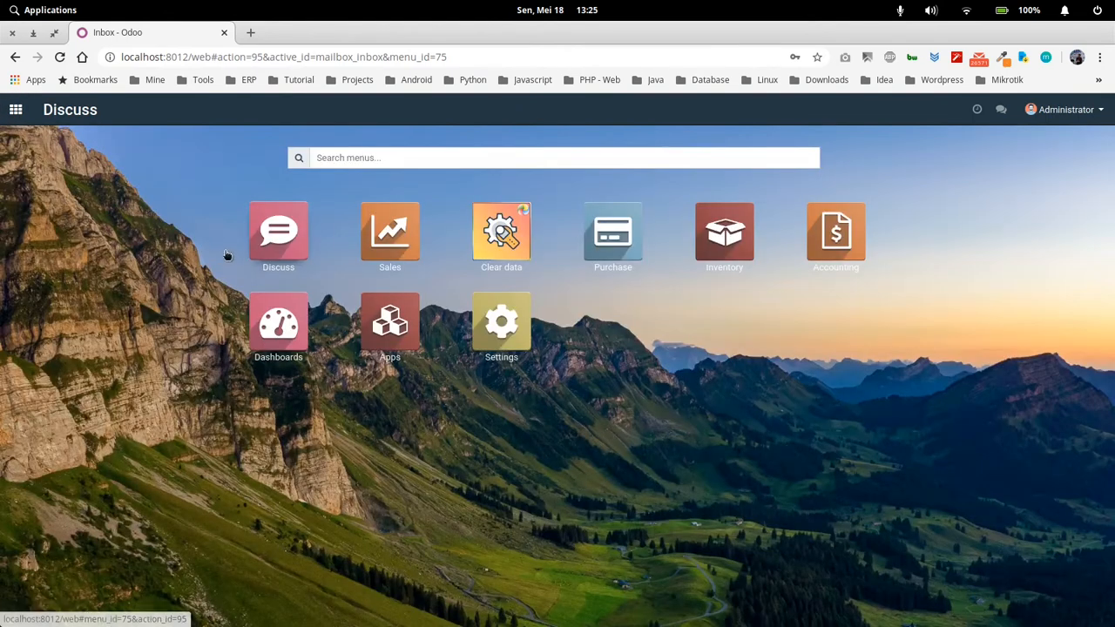
{"action": "left_click", "coordinate": [19, 112]}
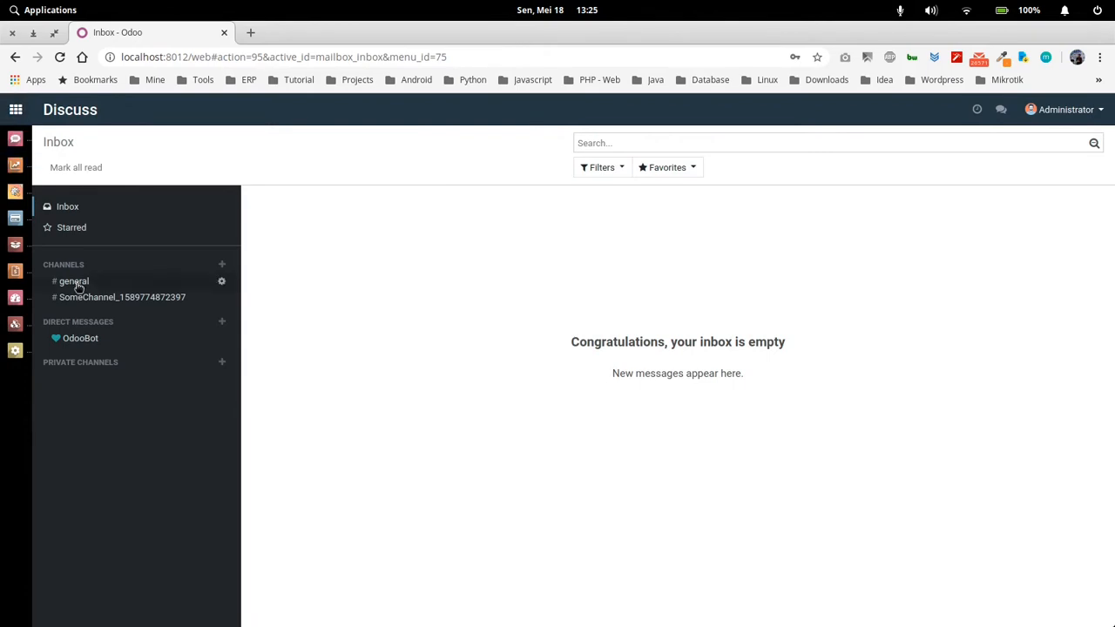
{"action": "left_click", "coordinate": [16, 111]}
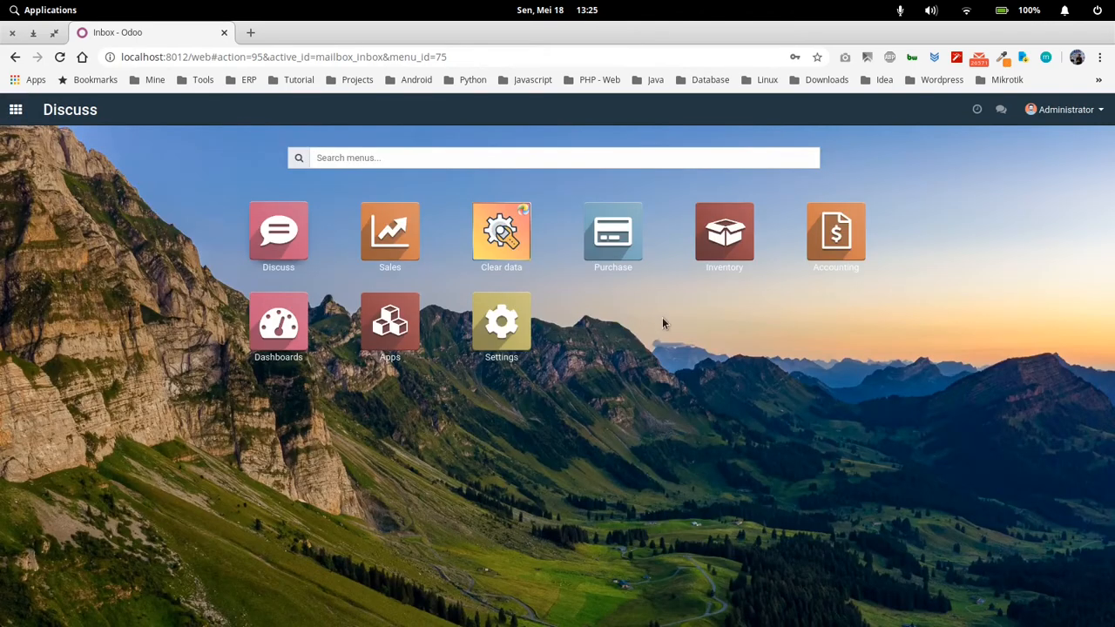
{"action": "left_click", "coordinate": [38, 115]}
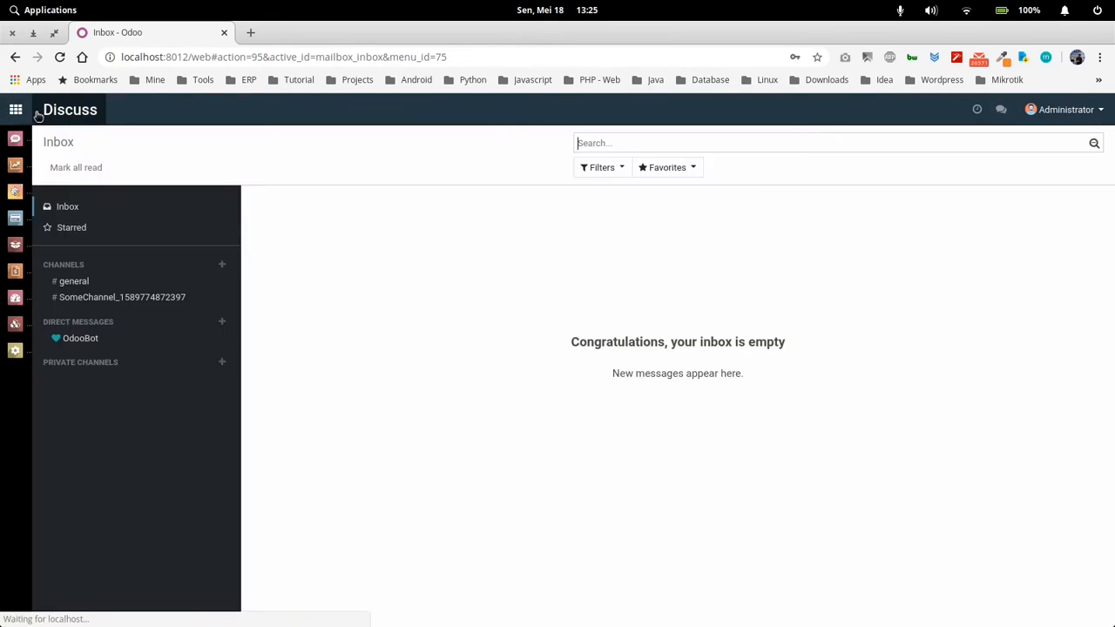
{"action": "left_click", "coordinate": [1063, 111]}
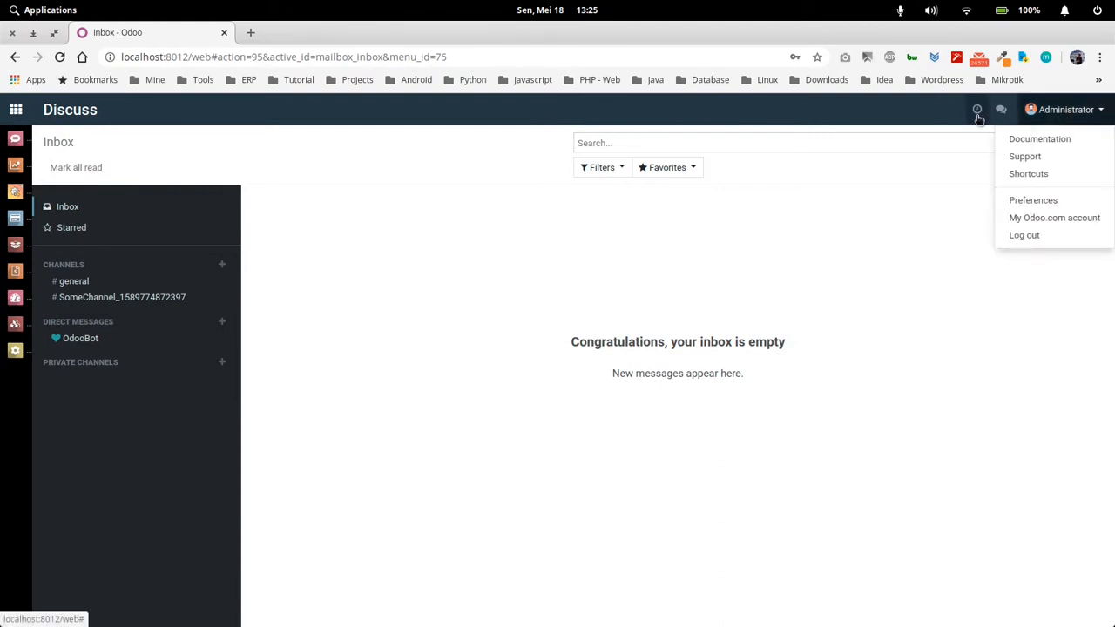
{"action": "left_click", "coordinate": [978, 111]}
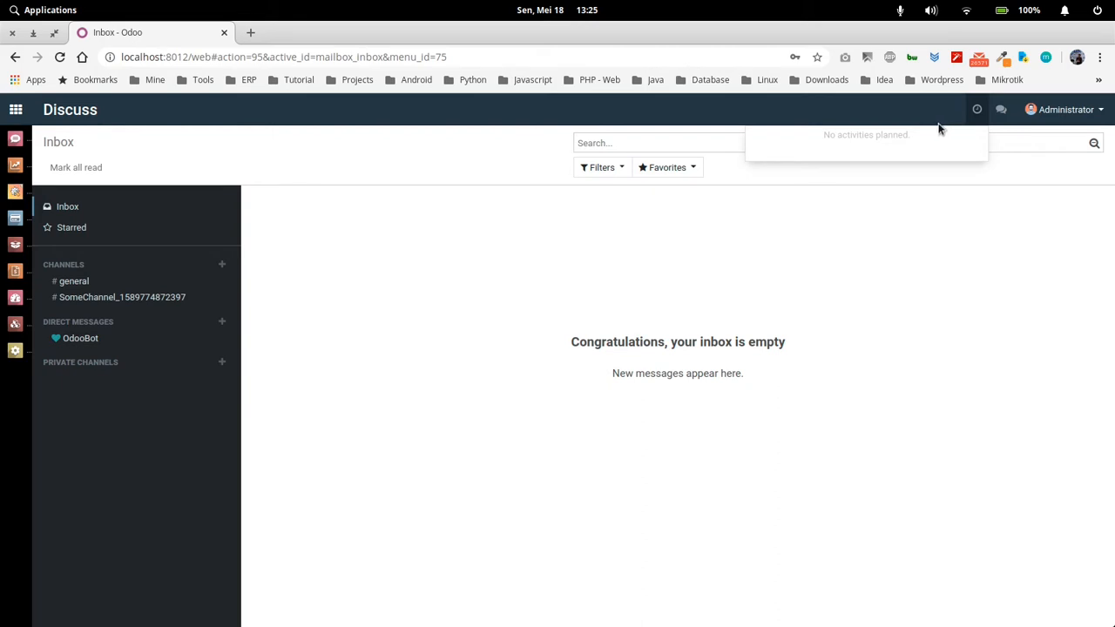
{"action": "left_click", "coordinate": [1001, 111]}
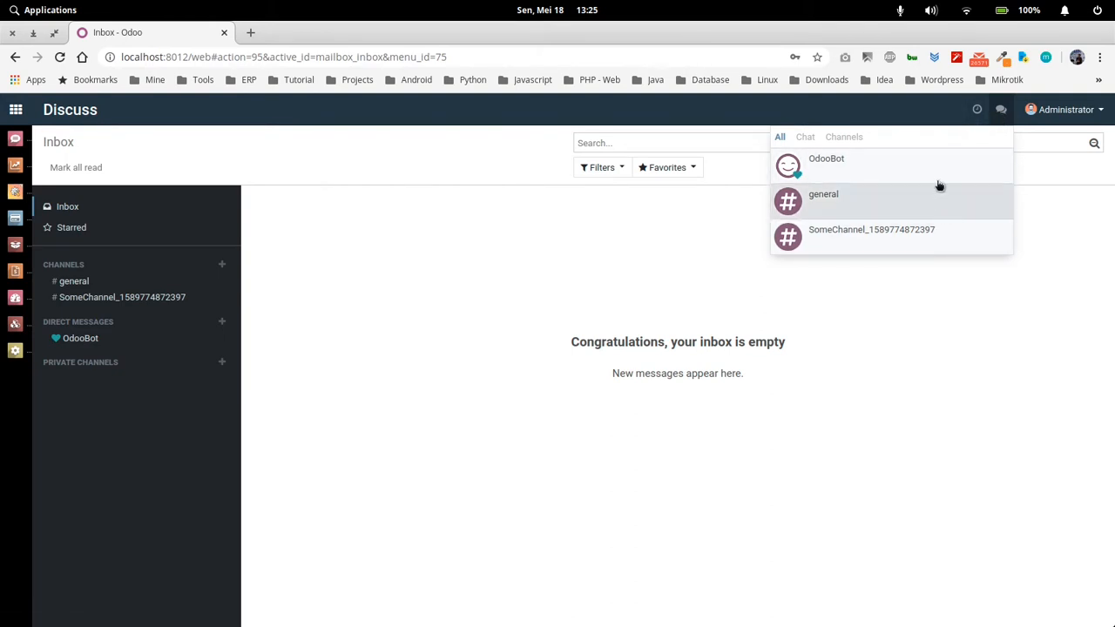
Set the sidebar type to Invisible in the administrator's preferences and save them
{"action": "left_click", "coordinate": [1056, 118]}
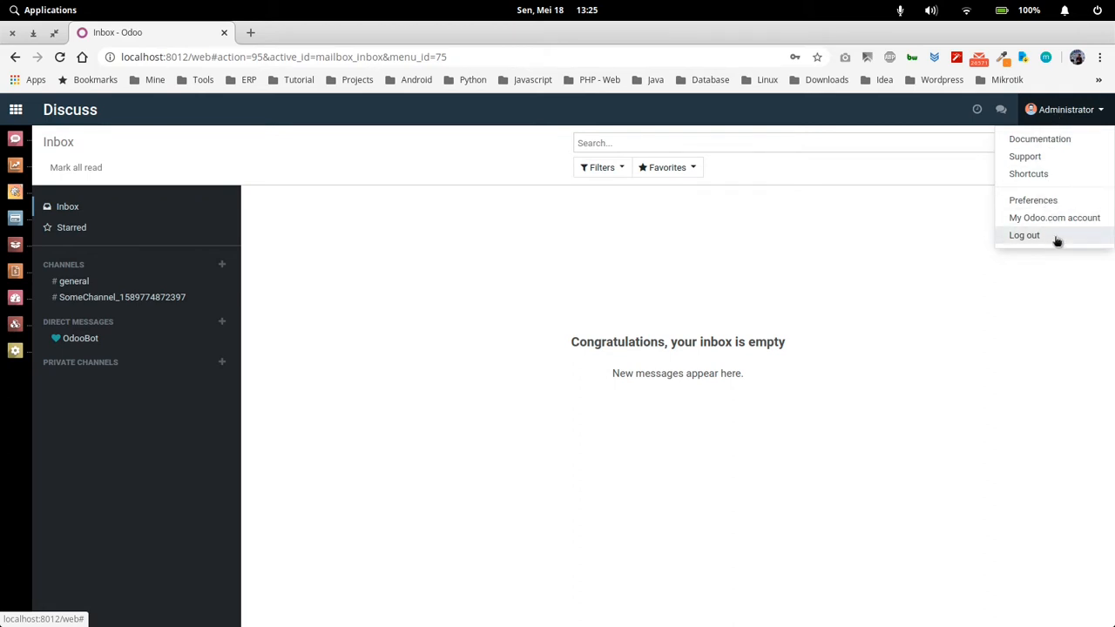
{"action": "left_click", "coordinate": [1064, 203]}
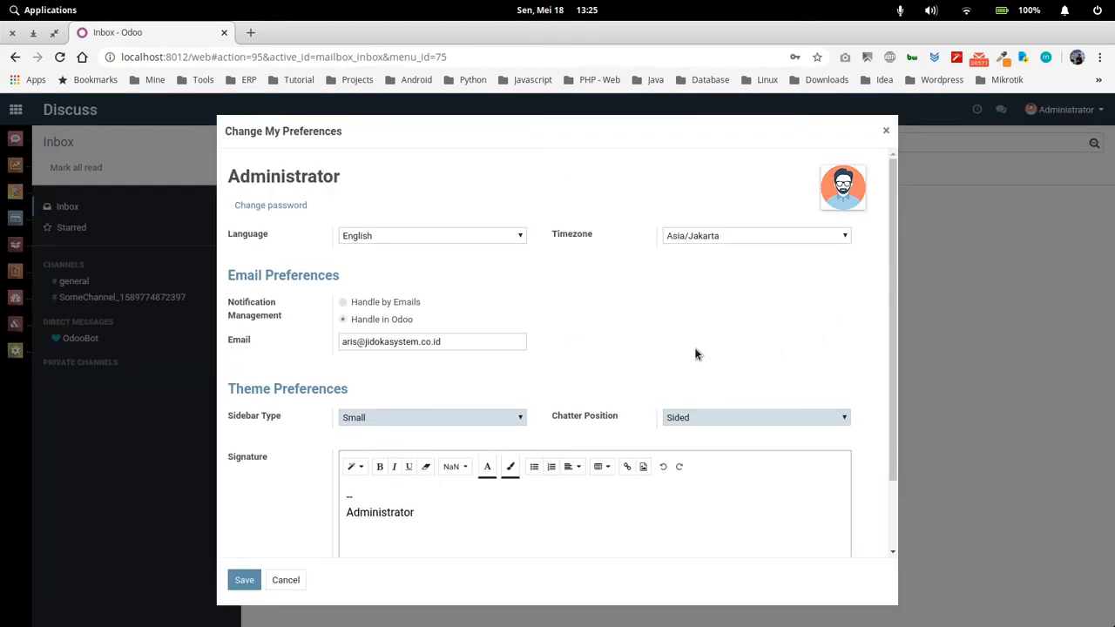
{"action": "scroll", "coordinate": [697, 354], "scroll_direction": "down", "scroll_amount": 1}
{"action": "scroll", "coordinate": [696, 354], "scroll_direction": "up", "scroll_amount": 1}
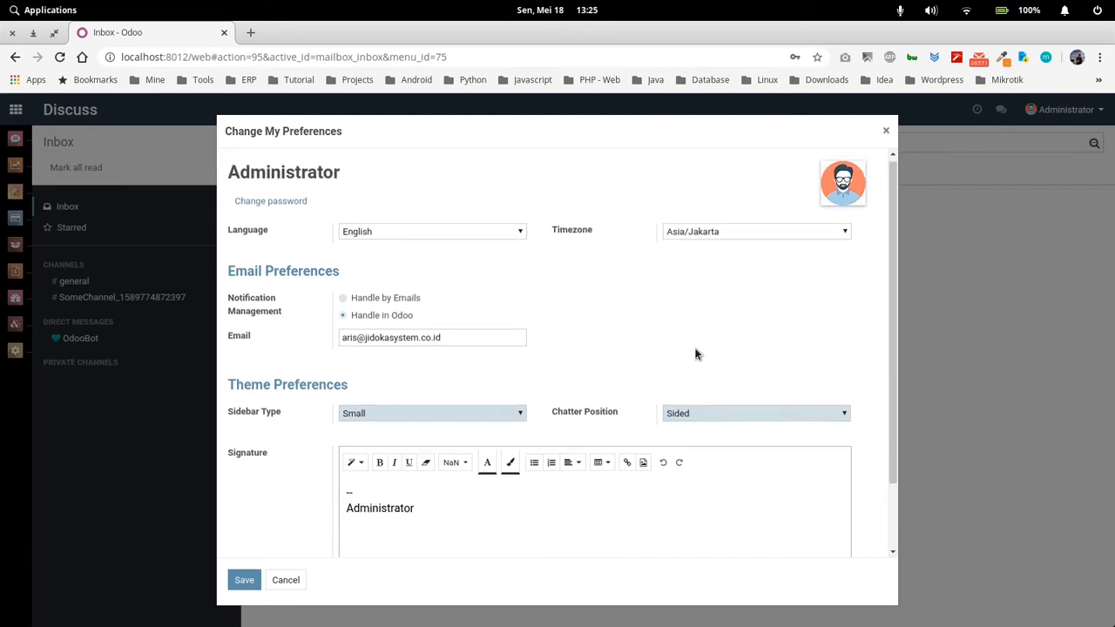
{"action": "left_click_drag", "start_coordinate": [355, 176], "coordinate": [223, 179]}
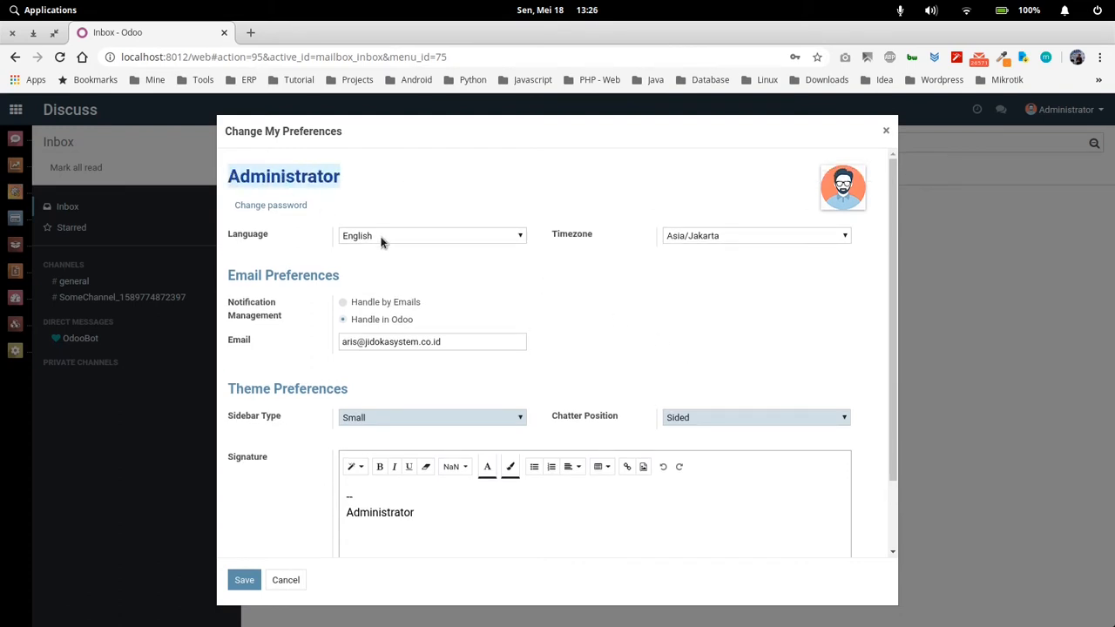
{"action": "left_click", "coordinate": [263, 237]}
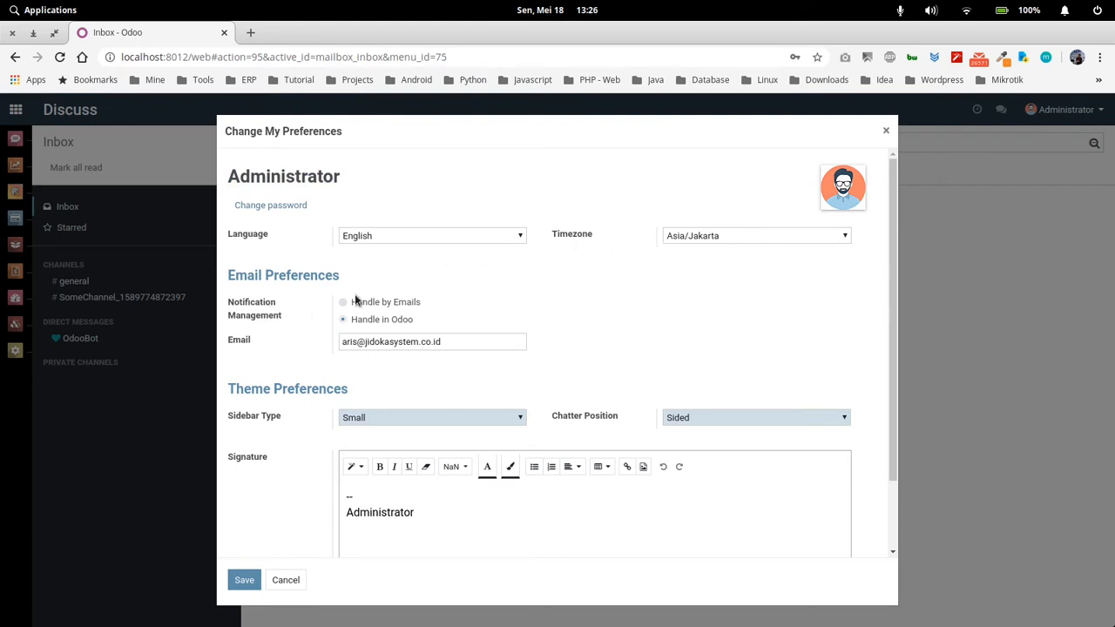
{"action": "scroll", "coordinate": [418, 346], "scroll_direction": "down", "scroll_amount": 1}
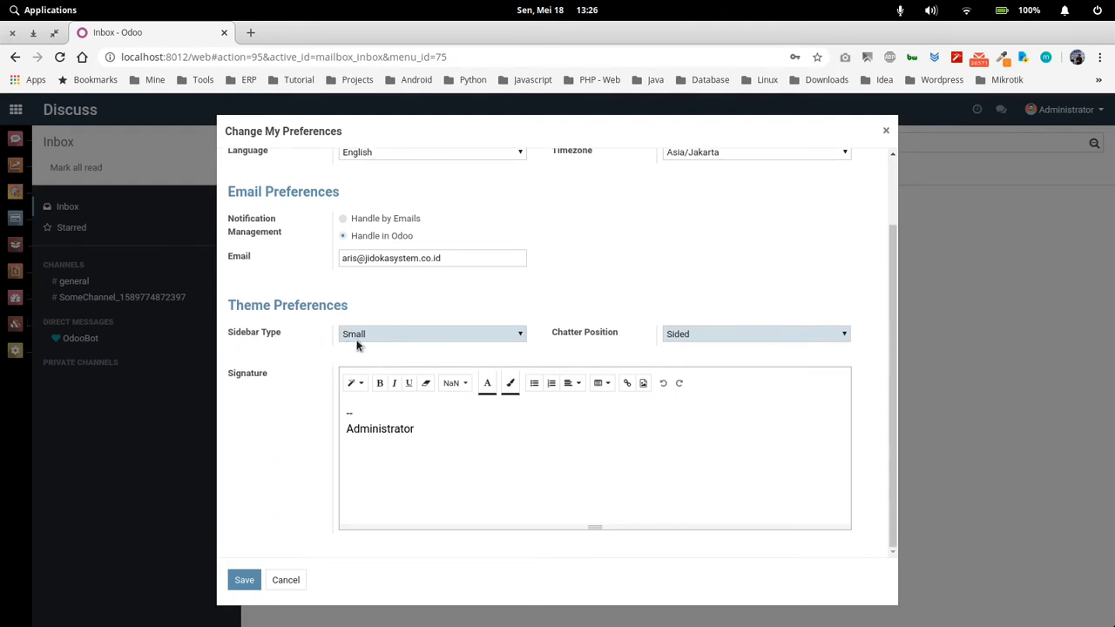
{"action": "left_click", "coordinate": [400, 340]}
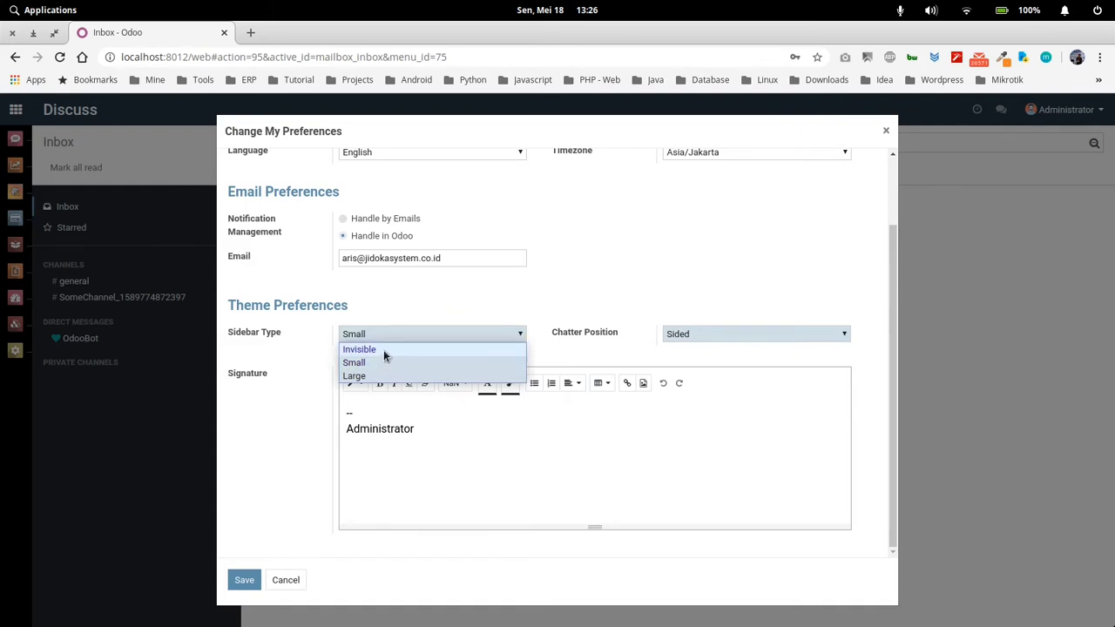
{"action": "left_click", "coordinate": [384, 350]}
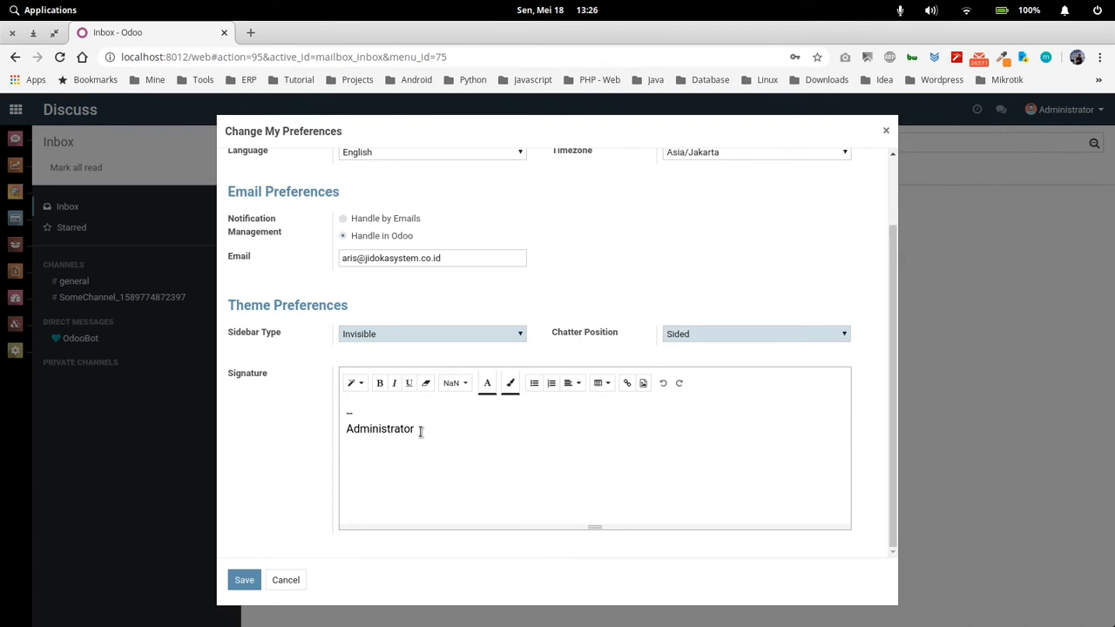
{"action": "left_click", "coordinate": [241, 582]}
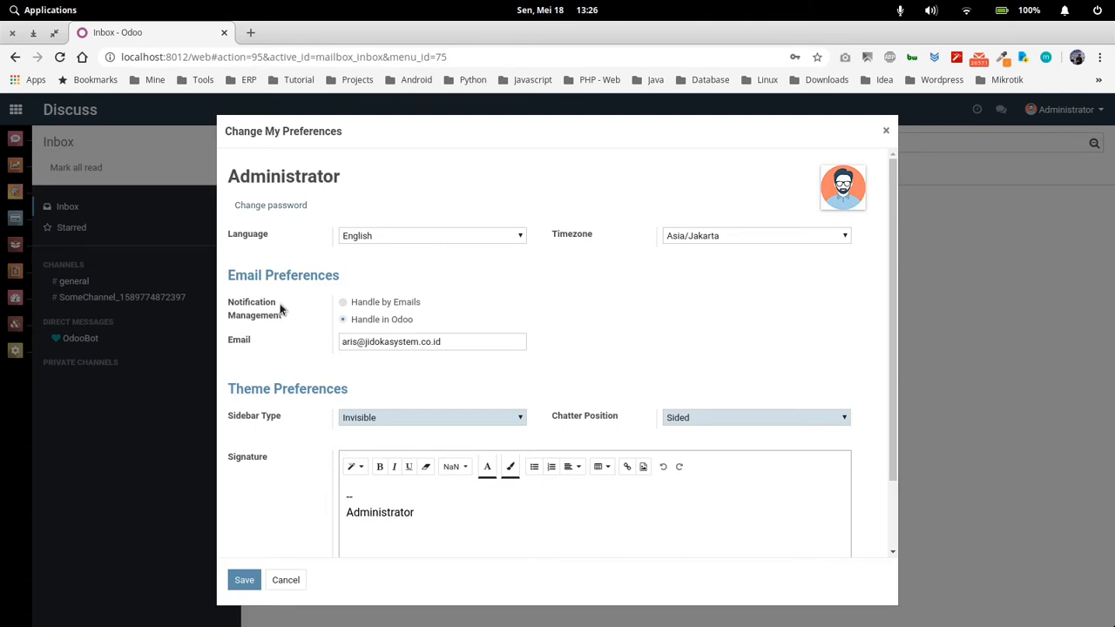
{"action": "scroll", "coordinate": [270, 375], "scroll_direction": "down", "scroll_amount": 2}
{"action": "left_click", "coordinate": [241, 581]}
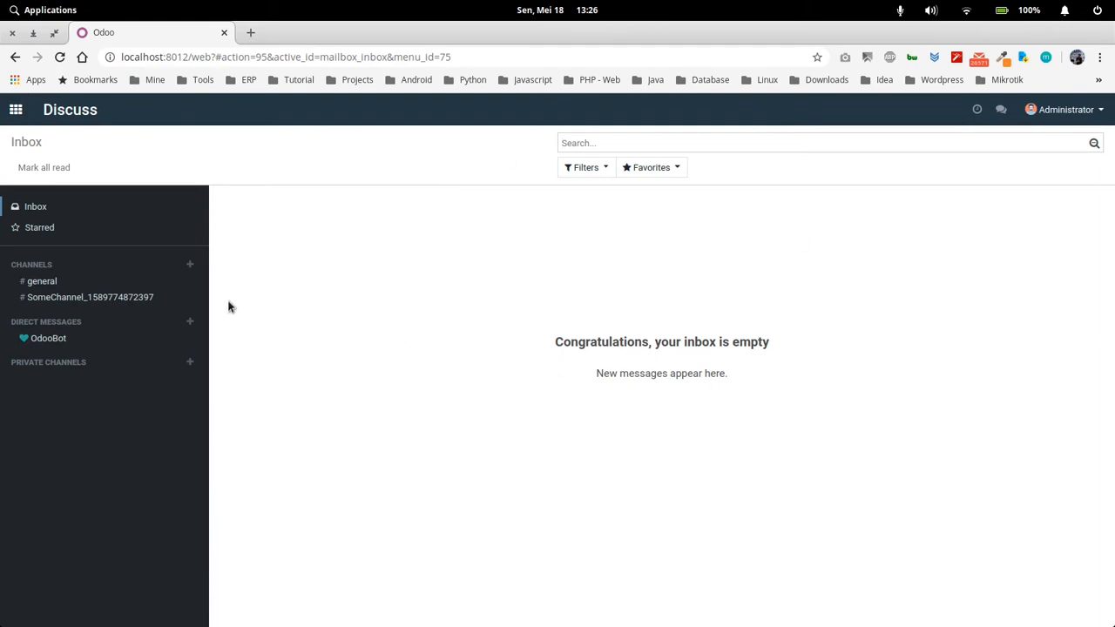
Open the customer list in the Sales app
{"action": "left_click", "coordinate": [15, 111]}
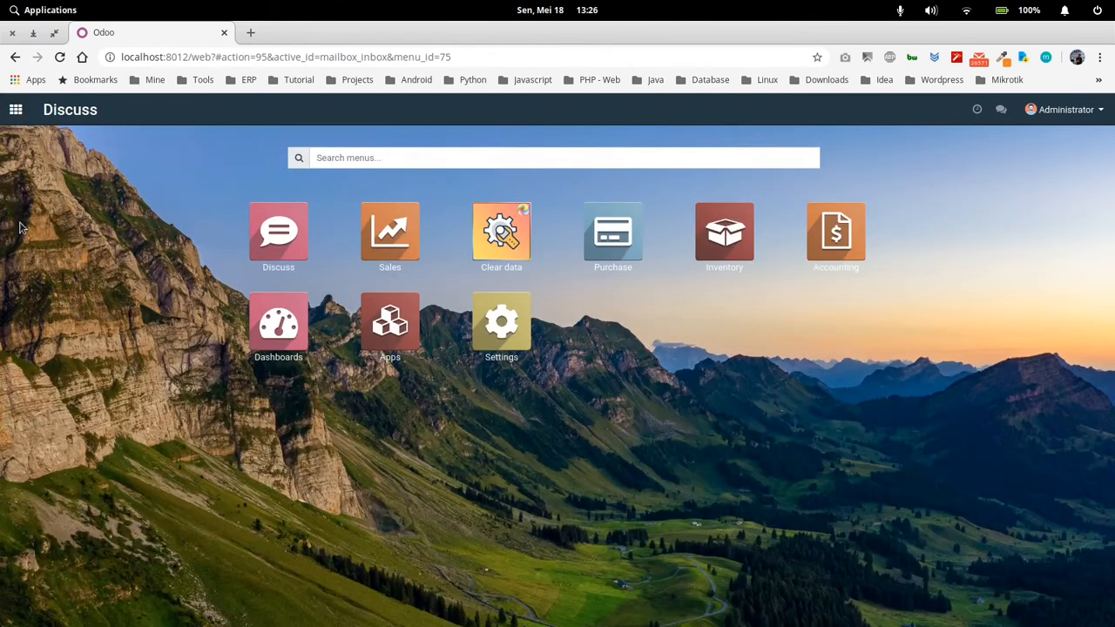
{"action": "left_click", "coordinate": [16, 111]}
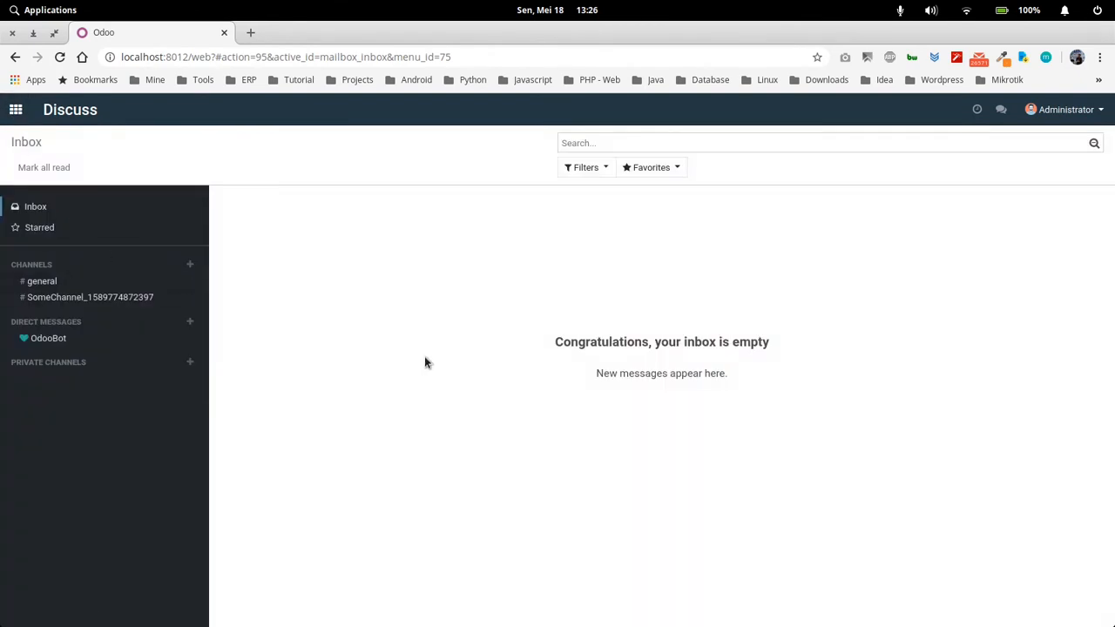
{"action": "left_click", "coordinate": [15, 110]}
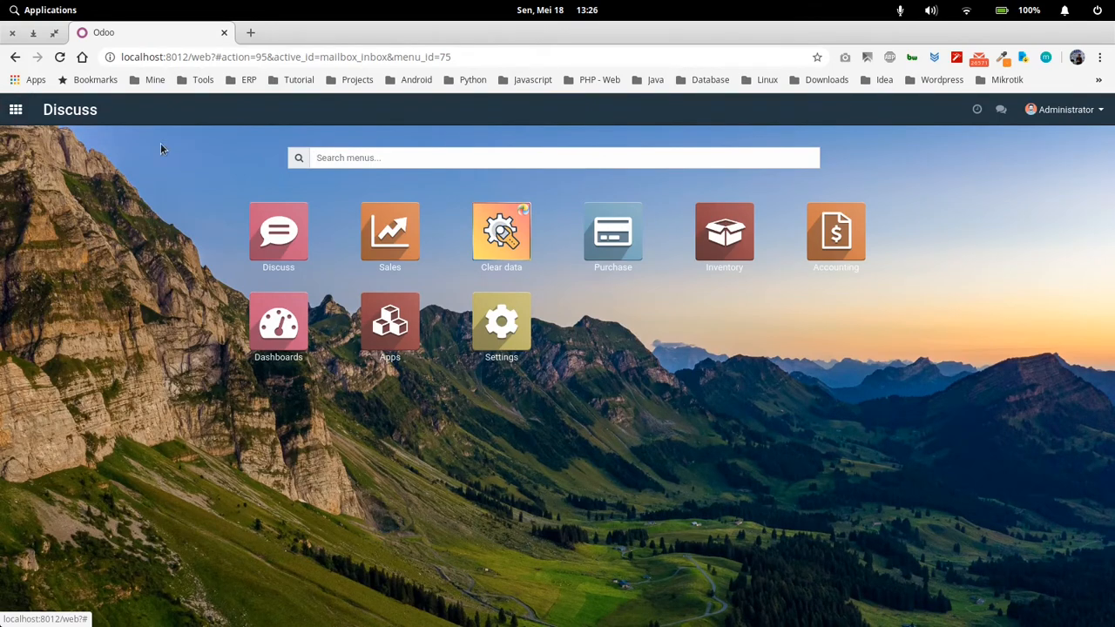
{"action": "left_click", "coordinate": [366, 225]}
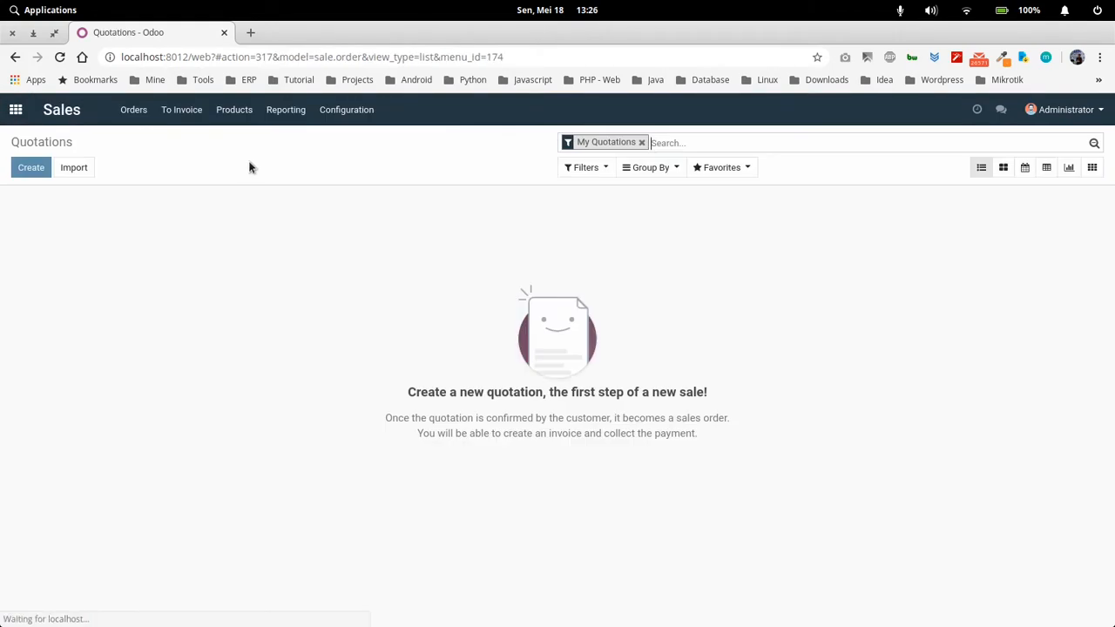
{"action": "left_click", "coordinate": [146, 120]}
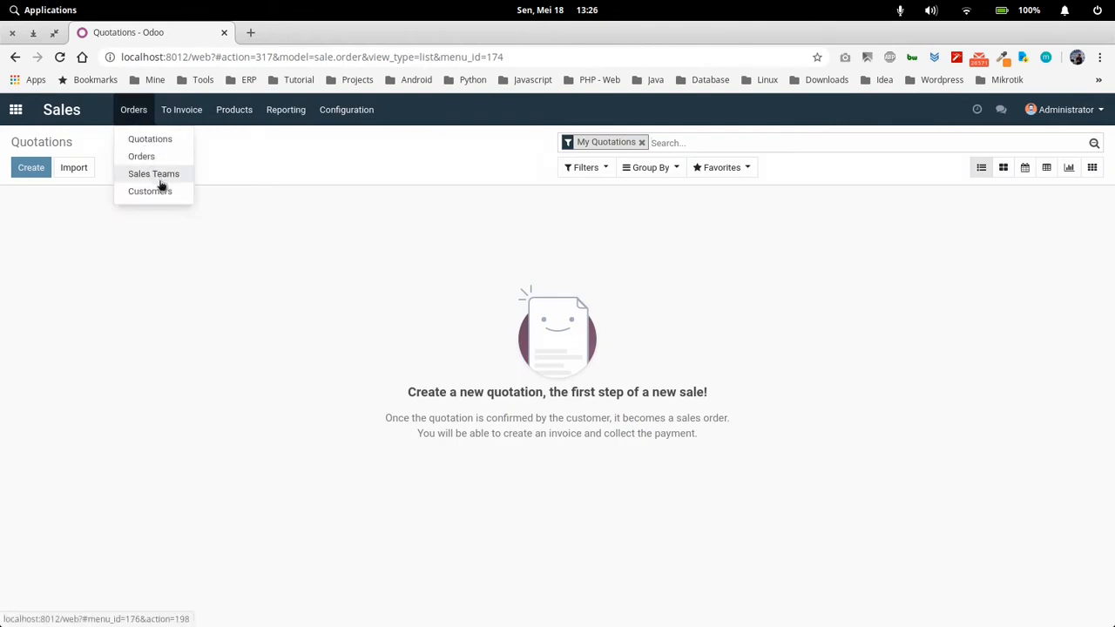
{"action": "left_click", "coordinate": [162, 191]}
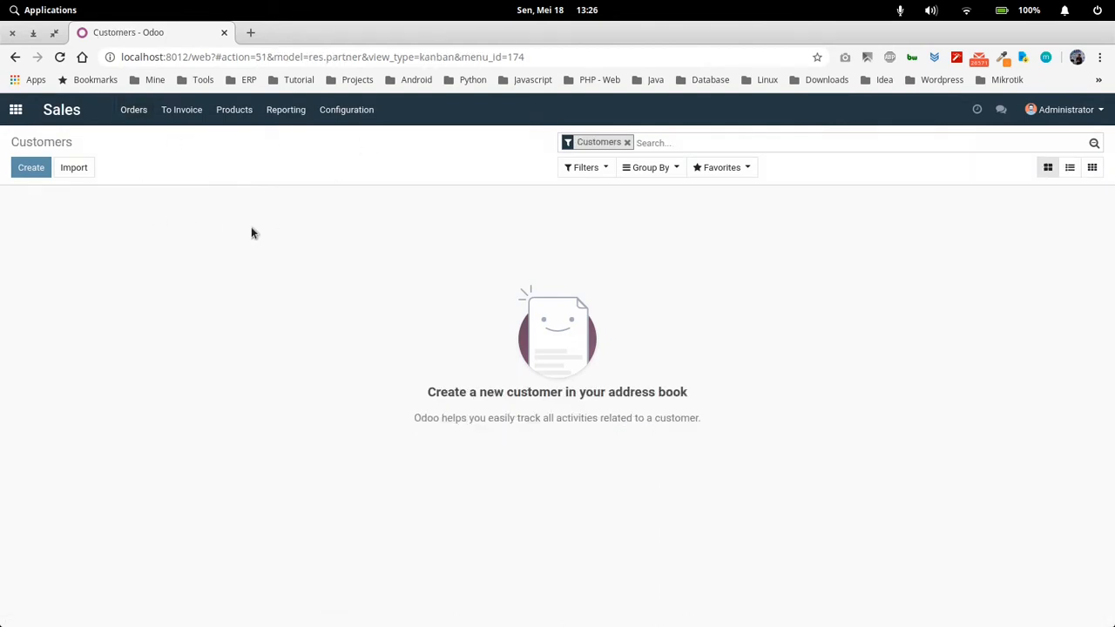
Start a new customer record of type Company and name it PT. Perusahaan Customer 1
{"action": "left_click", "coordinate": [85, 173]}
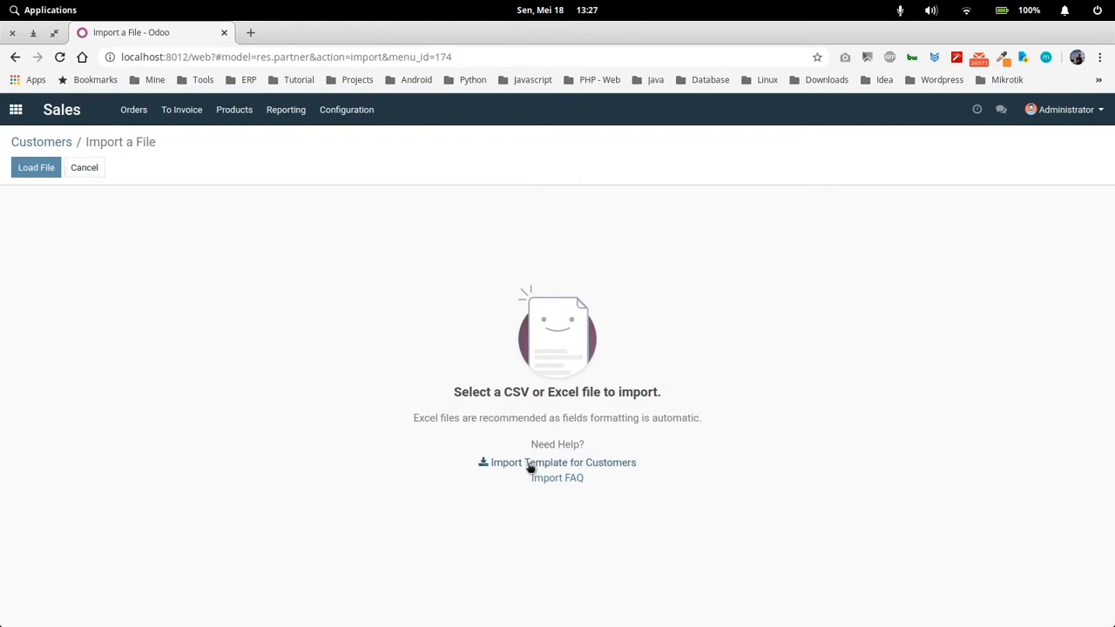
{"action": "left_click", "coordinate": [54, 141]}
{"action": "left_click", "coordinate": [31, 168]}
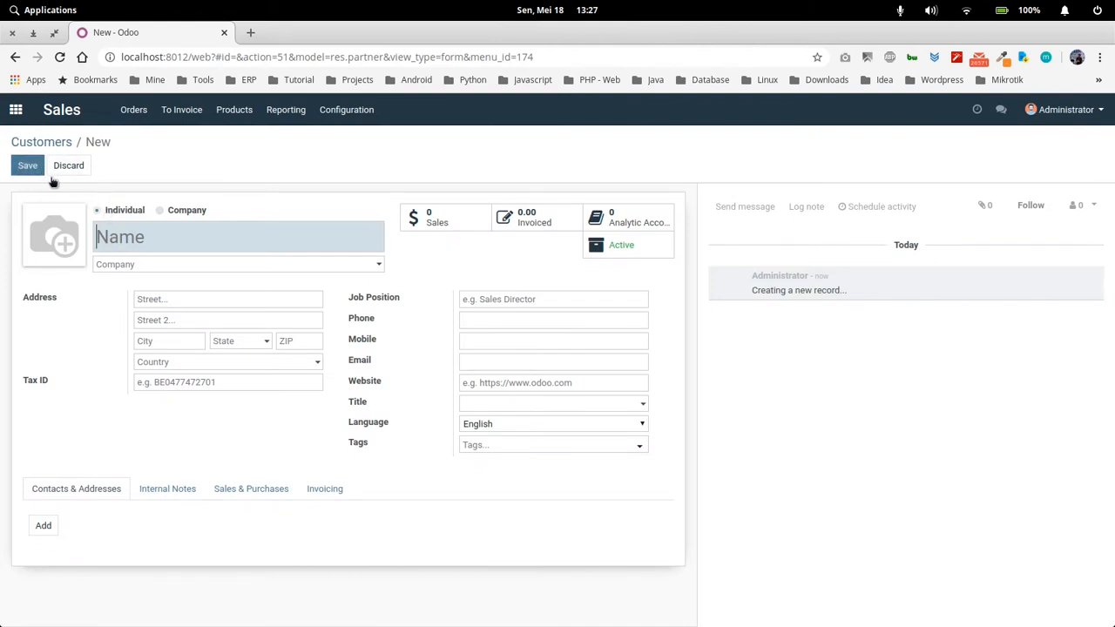
{"action": "left_click", "coordinate": [161, 211]}
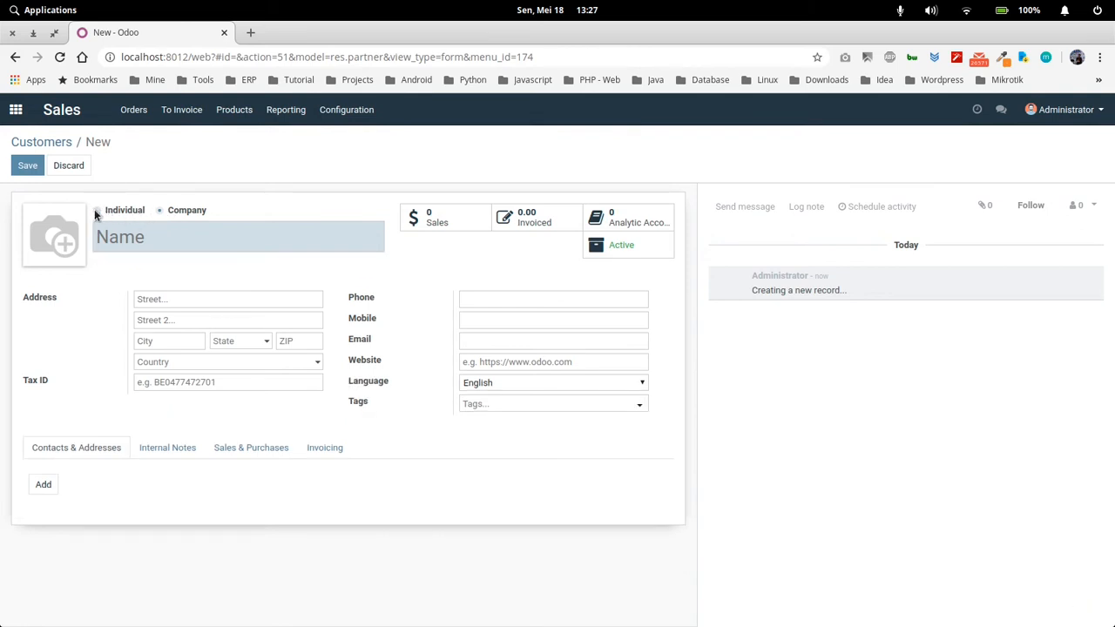
{"action": "left_click", "coordinate": [96, 212]}
{"action": "left_click", "coordinate": [160, 212]}
{"action": "left_click", "coordinate": [160, 243]}
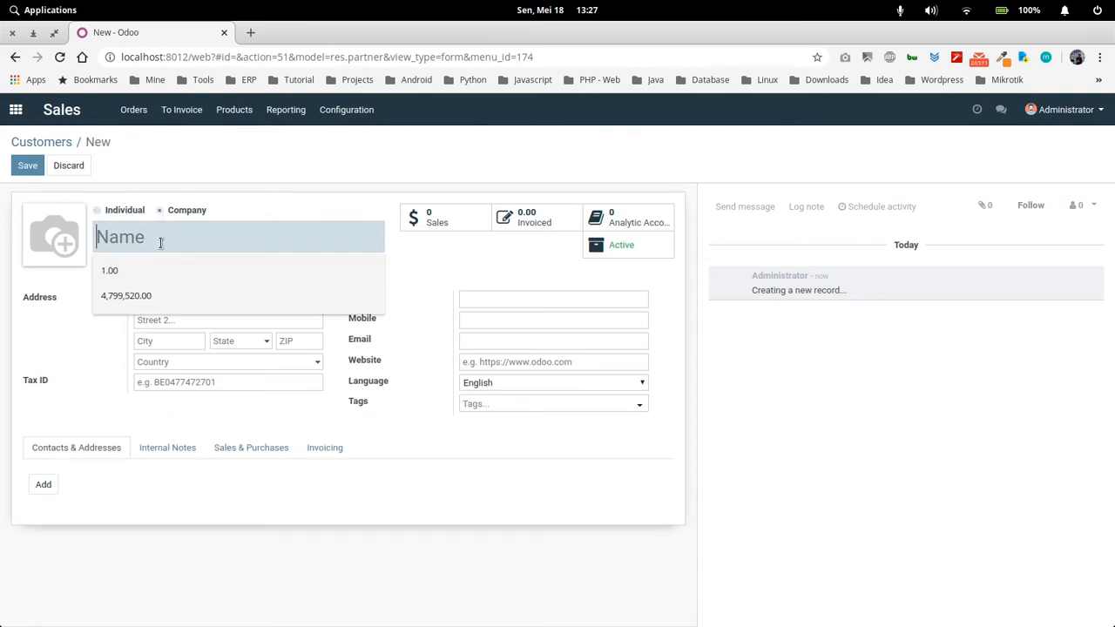
{"action": "type", "text": "PT"}
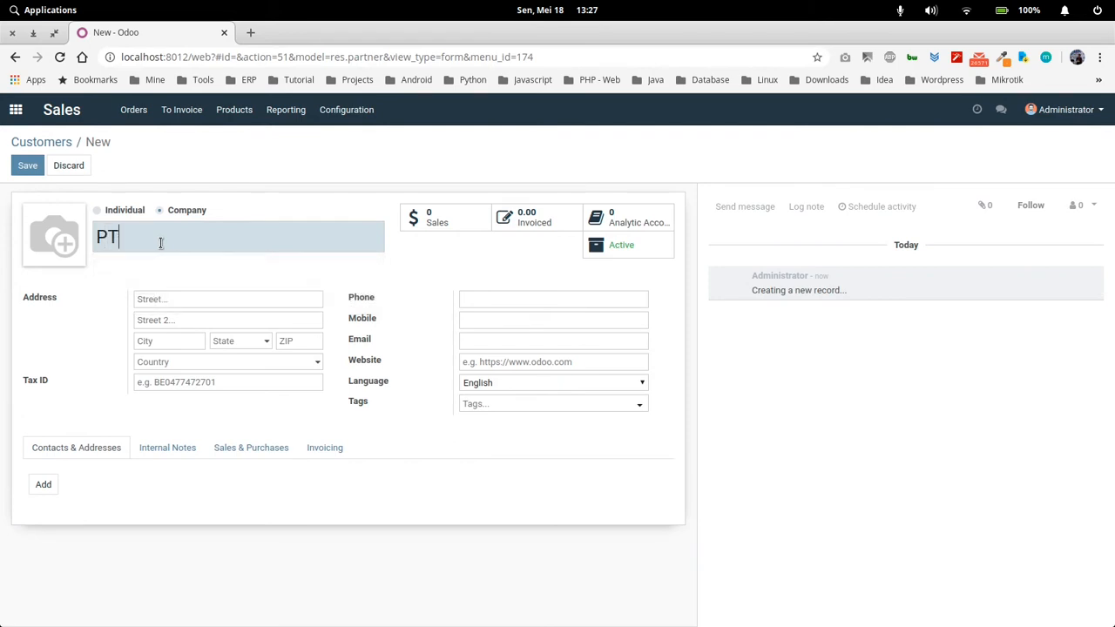
{"action": "type", "text": ". Perusahaan C"}
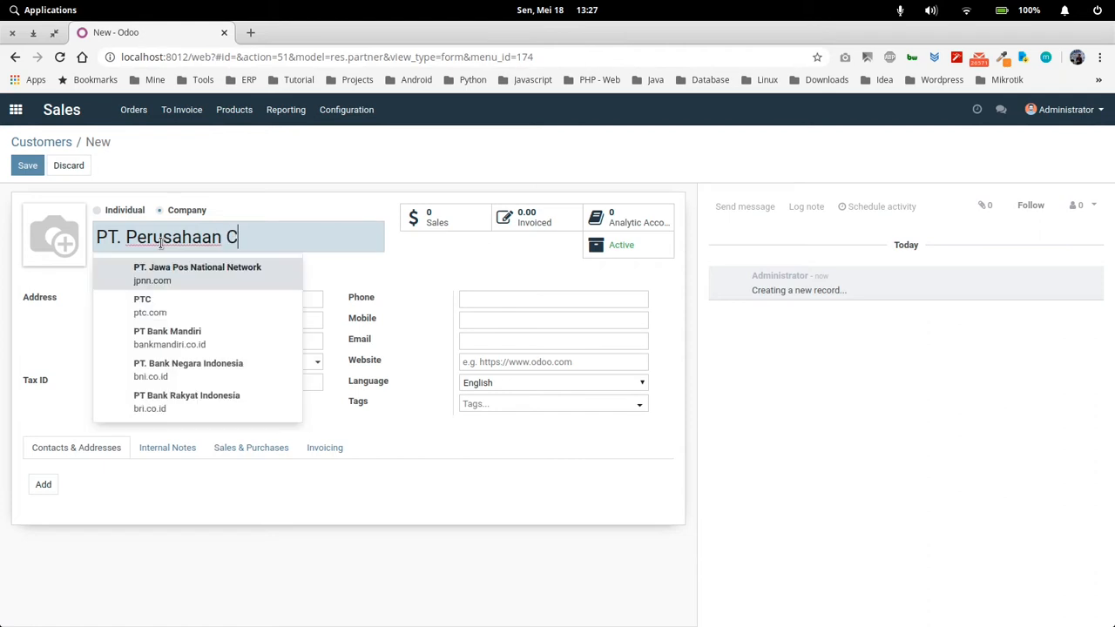
{"action": "type", "text": "ustomer 1"}
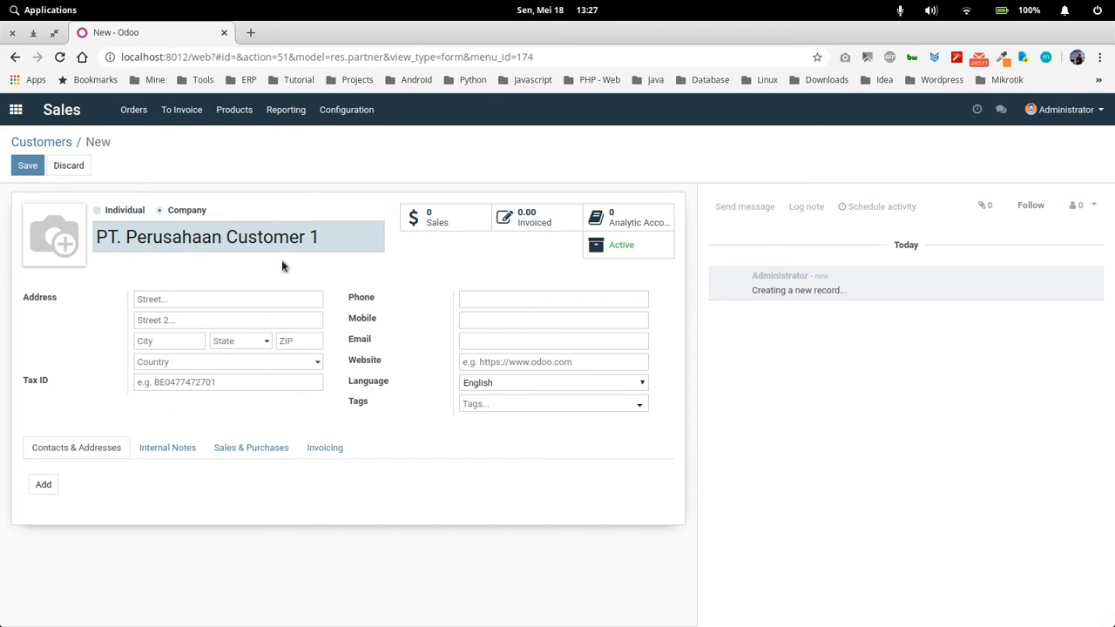
Fill in the customer's address and phone from the first saved address suggestion, with Jawa Barat as the state, and save the record
{"action": "left_click", "coordinate": [244, 298]}
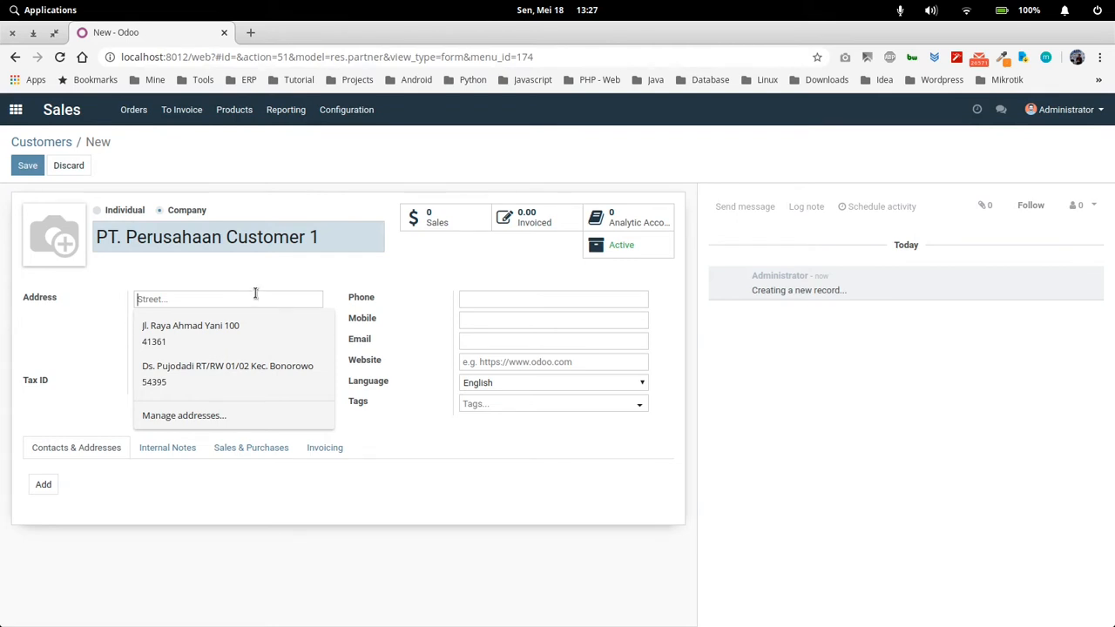
{"action": "left_click", "coordinate": [255, 324]}
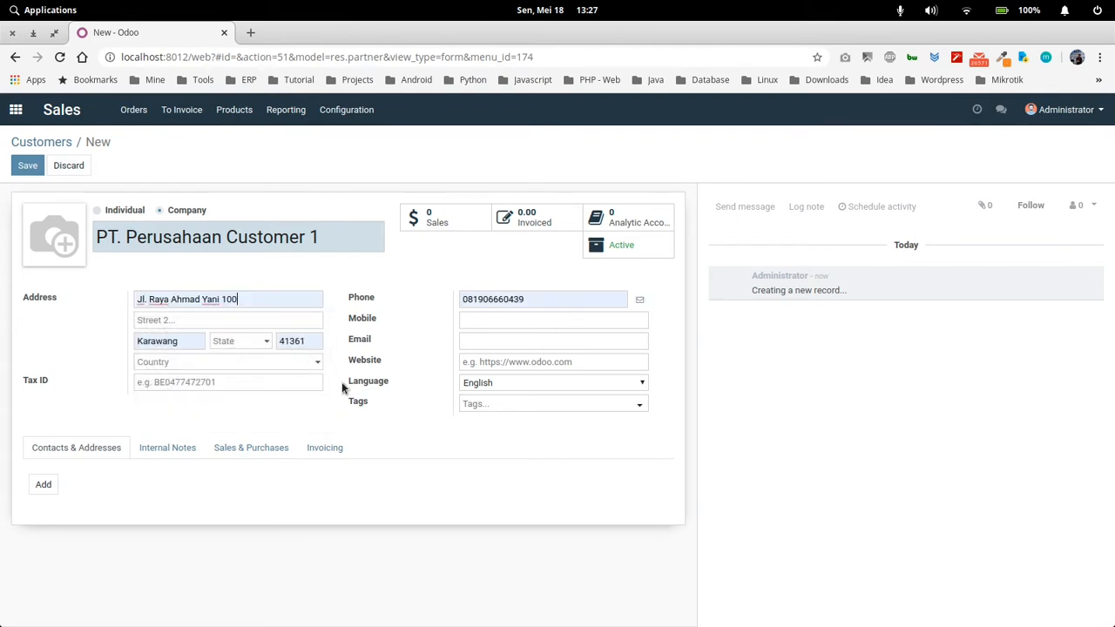
{"action": "left_click", "coordinate": [254, 343]}
{"action": "type", "text": "jawa"}
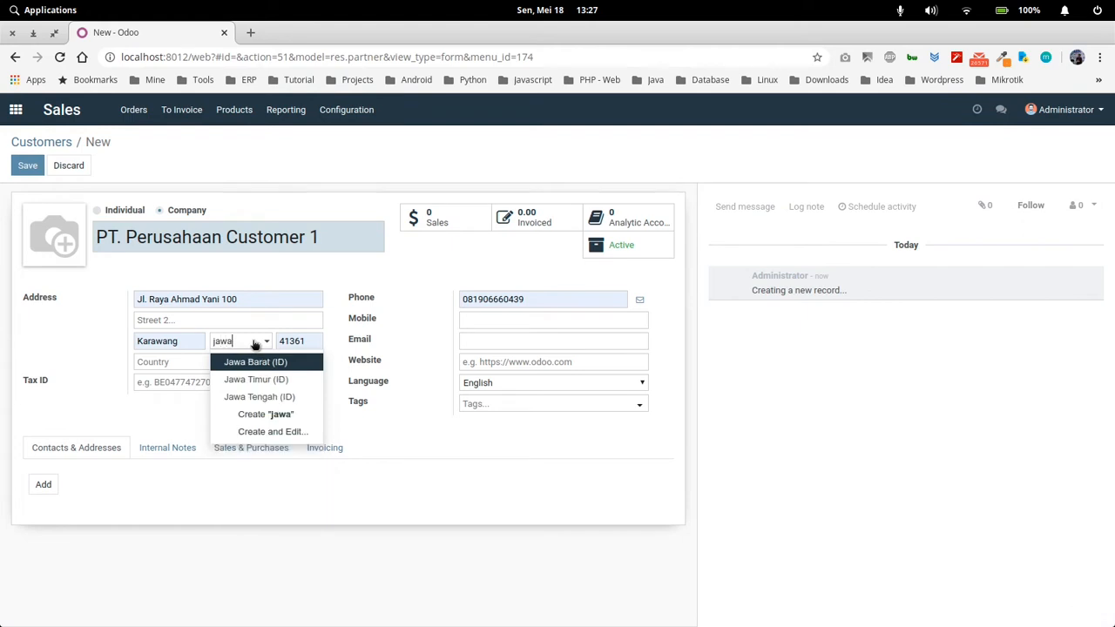
{"action": "key", "text": "Return"}
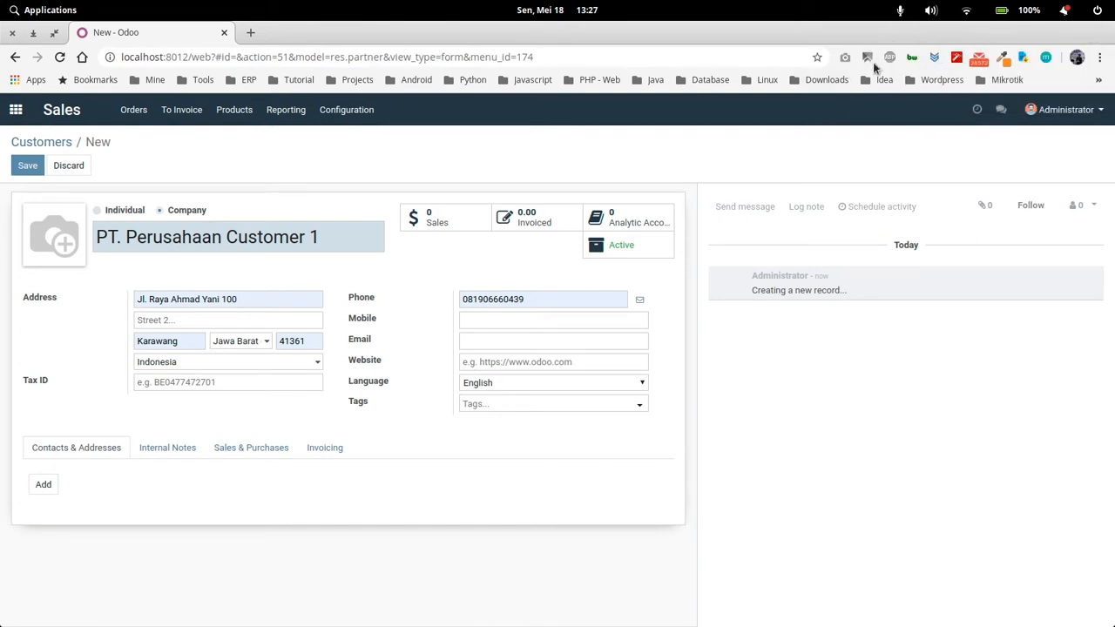
{"action": "left_click", "coordinate": [28, 166]}
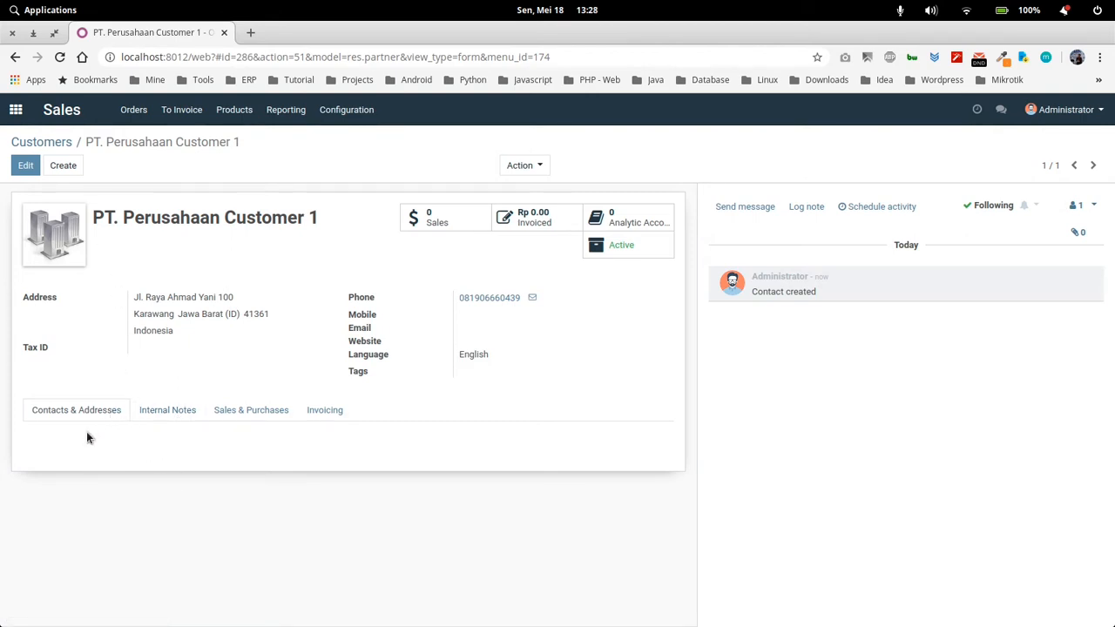
Open the customer record for editing and examine its internal notes and its sales and purchase settings, including the industry choices
{"action": "left_click", "coordinate": [26, 165]}
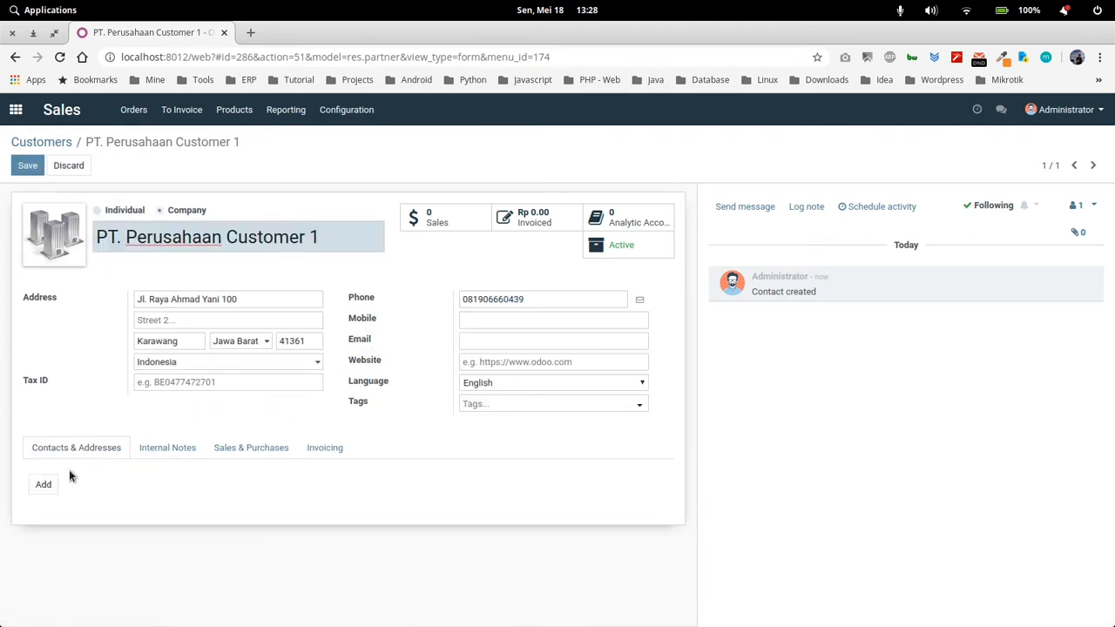
{"action": "left_click", "coordinate": [150, 448]}
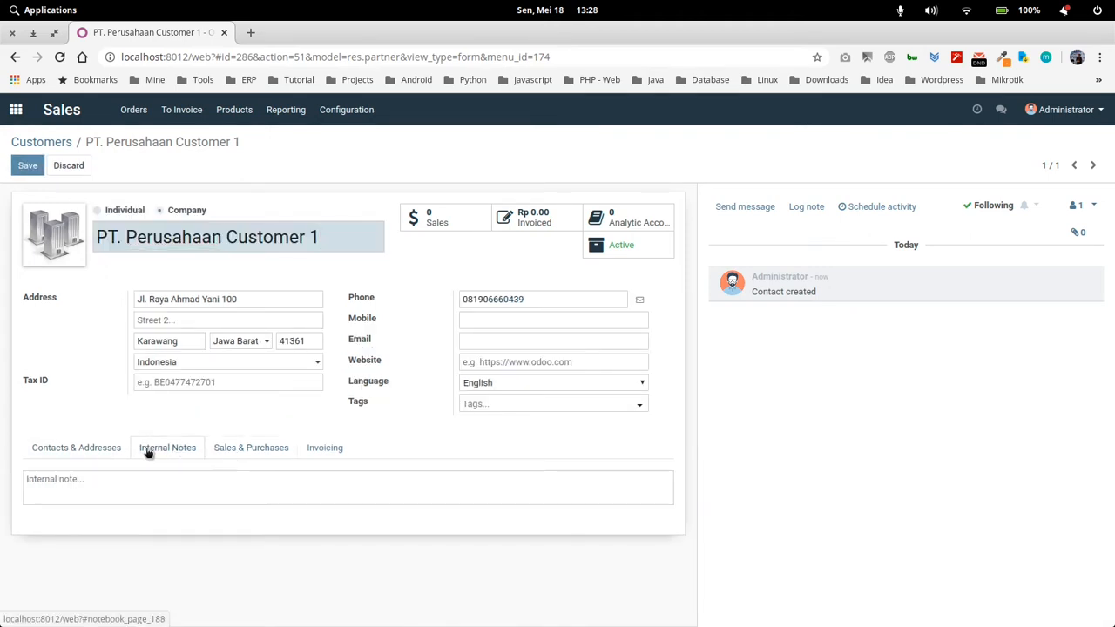
{"action": "left_click", "coordinate": [249, 452]}
{"action": "scroll", "coordinate": [231, 501], "scroll_direction": "down", "scroll_amount": 2}
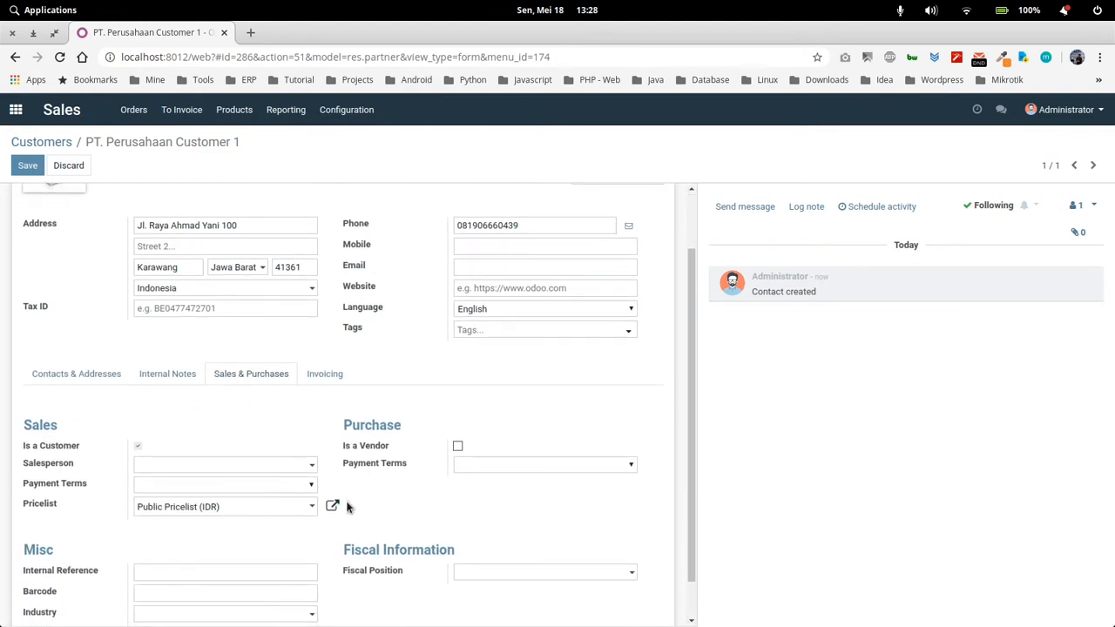
{"action": "scroll", "coordinate": [347, 508], "scroll_direction": "down", "scroll_amount": 1}
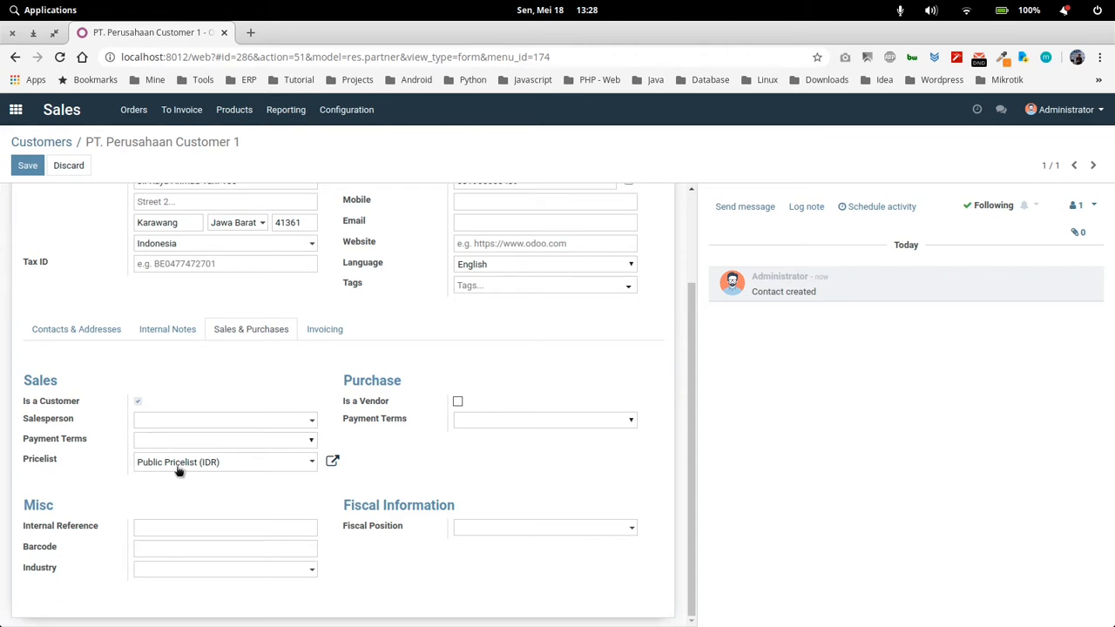
{"action": "left_click", "coordinate": [160, 530]}
{"action": "left_click", "coordinate": [102, 525]}
{"action": "left_click", "coordinate": [309, 572]}
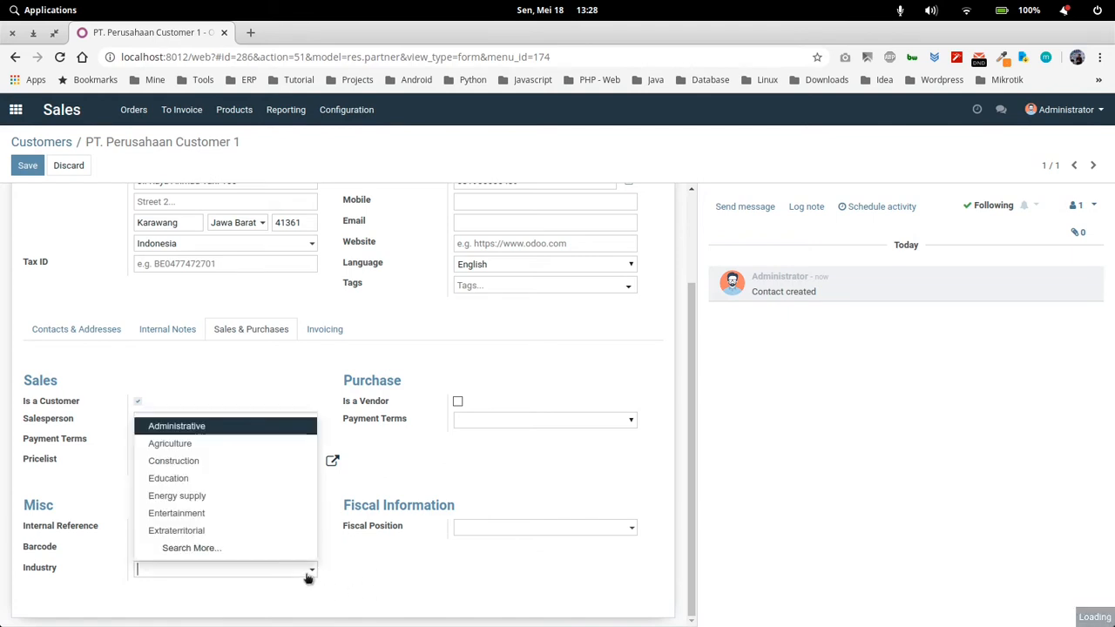
{"action": "left_click", "coordinate": [372, 607]}
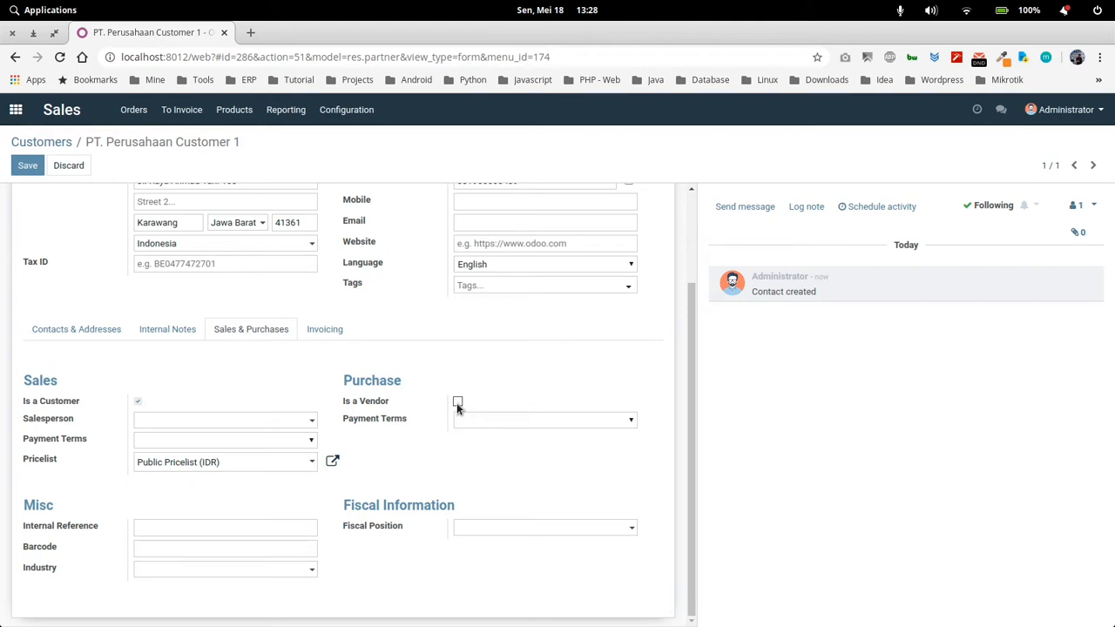
Examine the customer's bank account and accounting entry settings, return to the contacts and addresses, and save the record
{"action": "scroll", "coordinate": [437, 440], "scroll_direction": "up", "scroll_amount": 3}
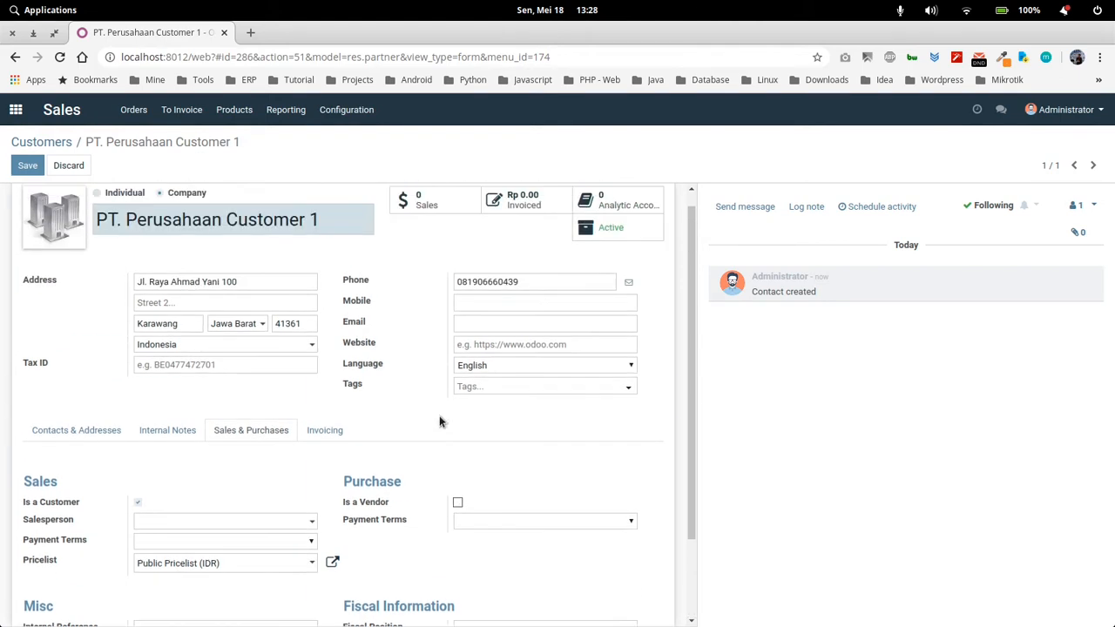
{"action": "left_click", "coordinate": [312, 450]}
{"action": "scroll", "coordinate": [310, 526], "scroll_direction": "down", "scroll_amount": 1}
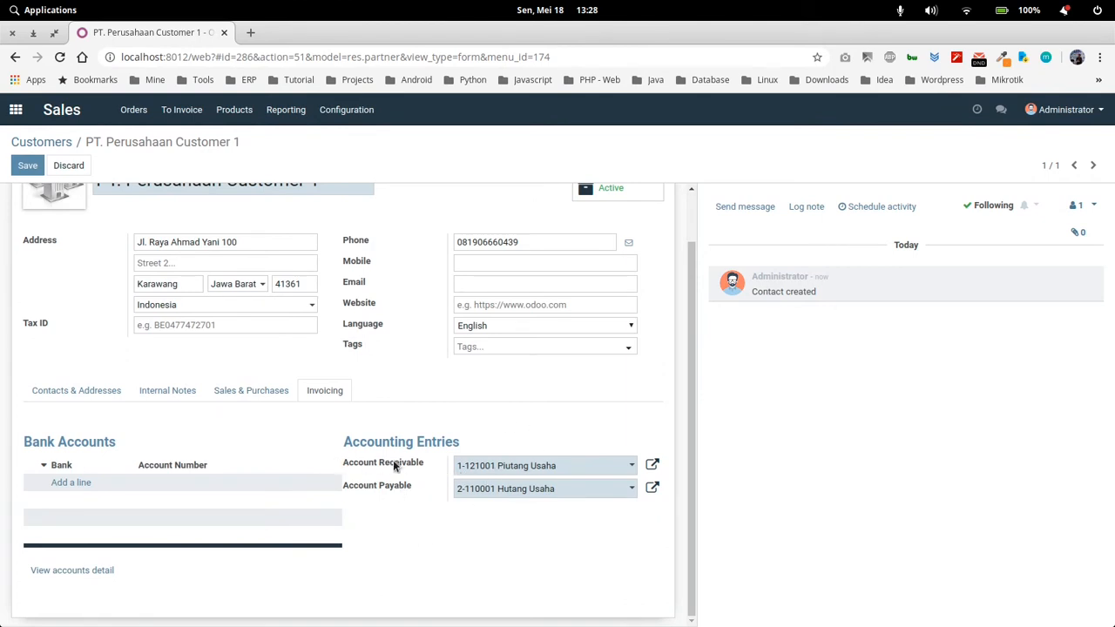
{"action": "scroll", "coordinate": [276, 504], "scroll_direction": "up", "scroll_amount": 1}
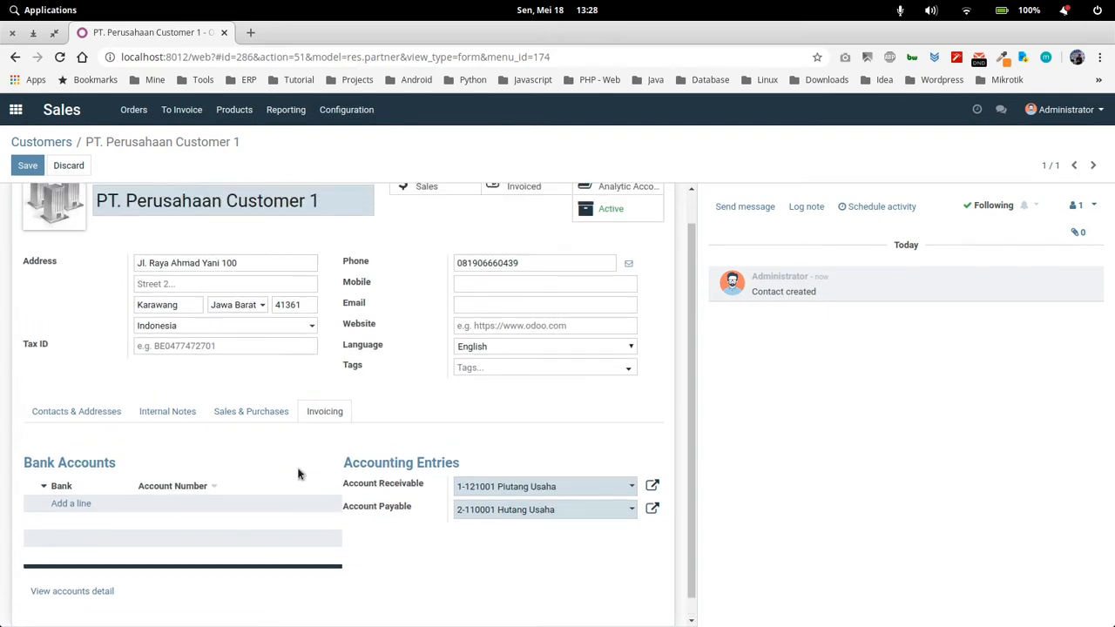
{"action": "left_click", "coordinate": [112, 449]}
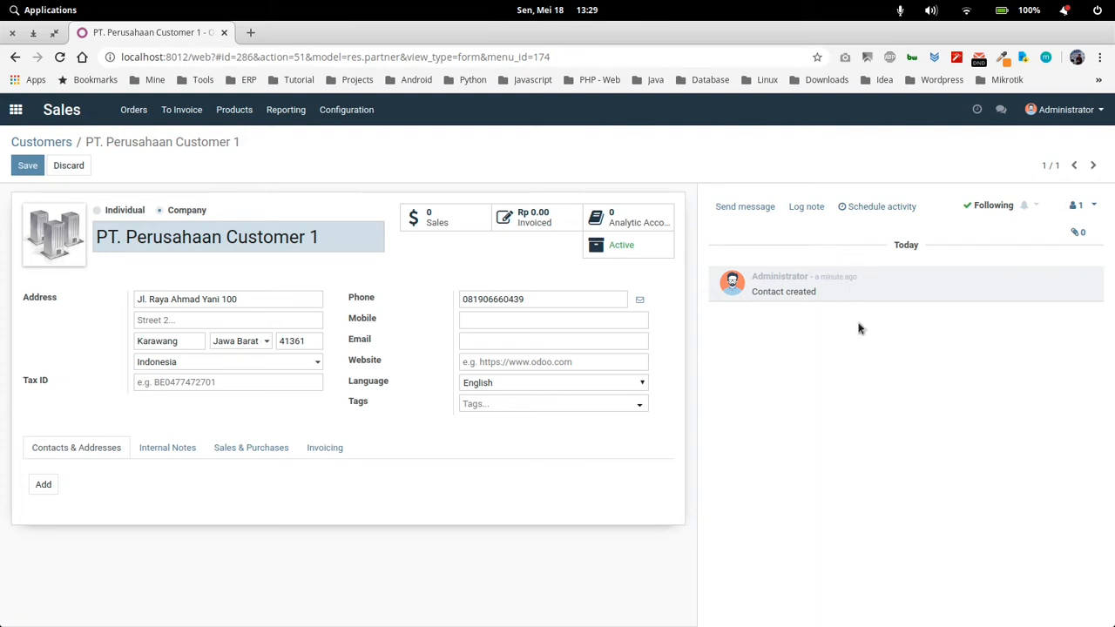
{"action": "left_click", "coordinate": [28, 166]}
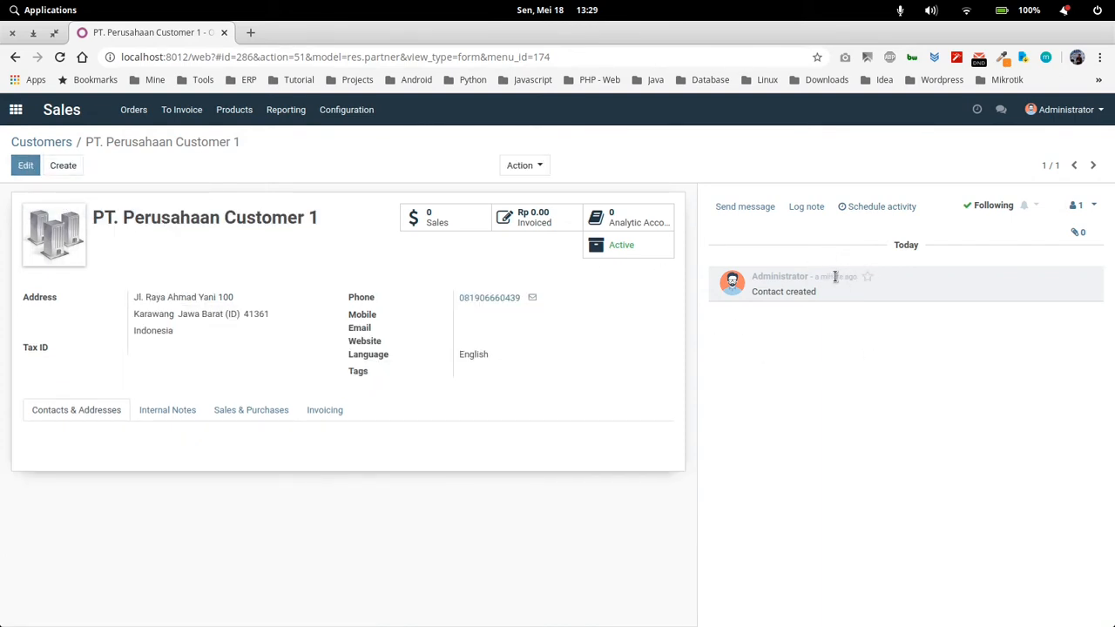
Log the internal note "catatan khusus" on the customer record
{"action": "left_click", "coordinate": [803, 209]}
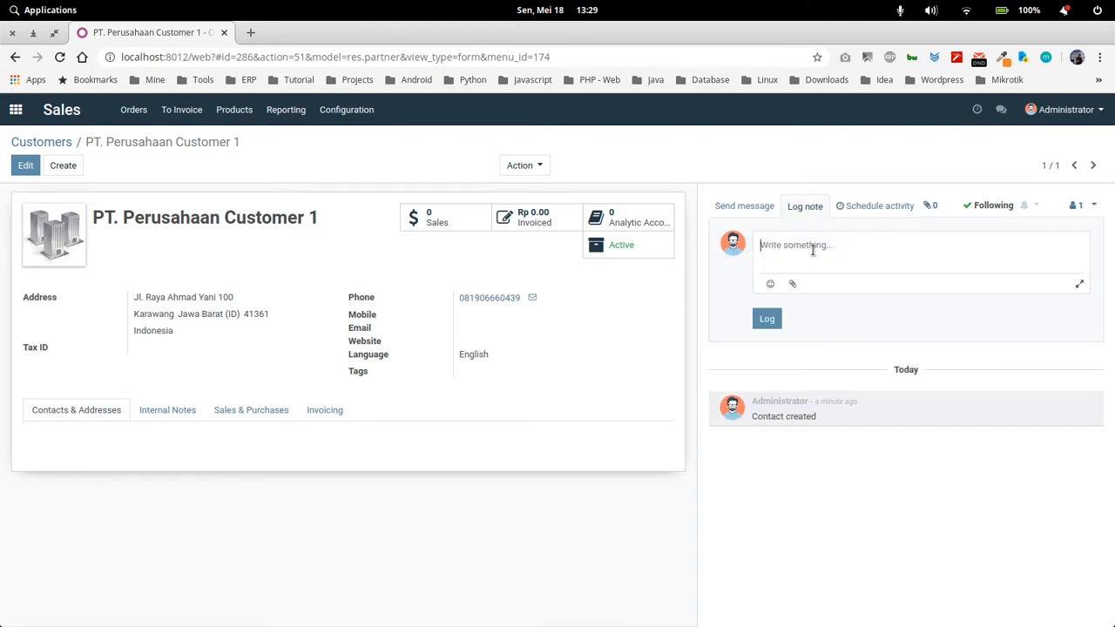
{"action": "type", "text": "catatan khusus"}
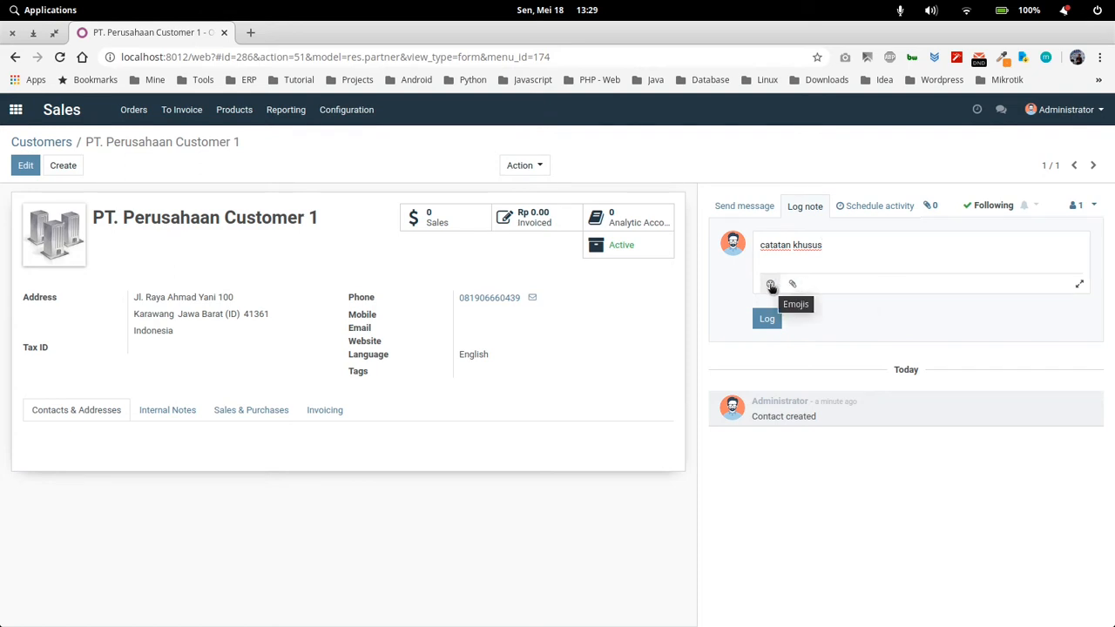
{"action": "left_click", "coordinate": [769, 318]}
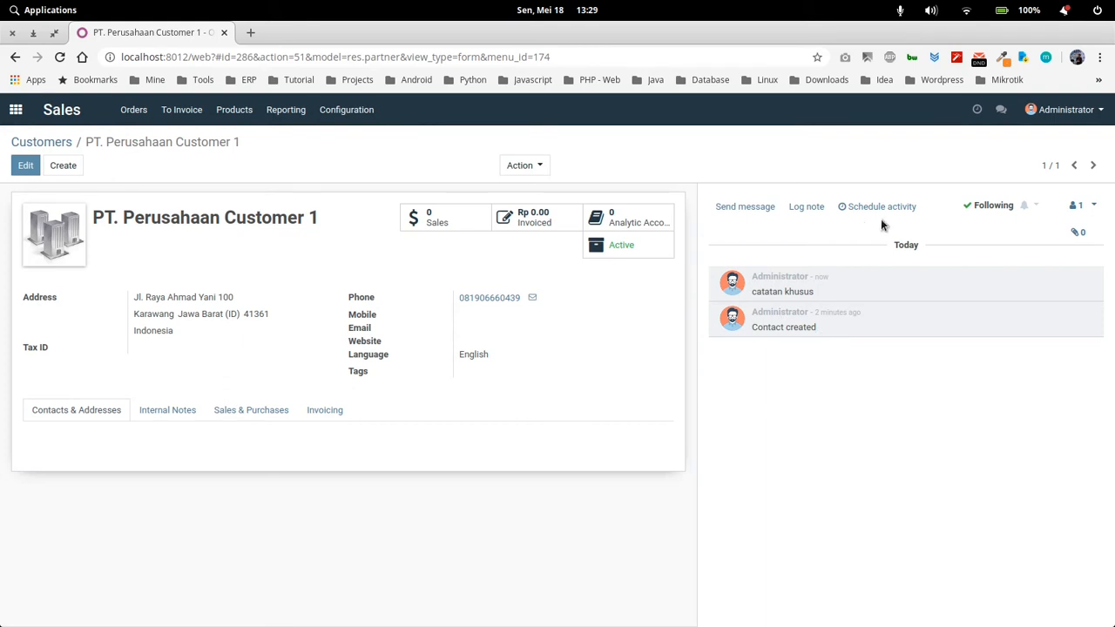
Examine the customer record's follow notification options, message composer and follower invitation form without sending anything
{"action": "left_click", "coordinate": [1038, 209]}
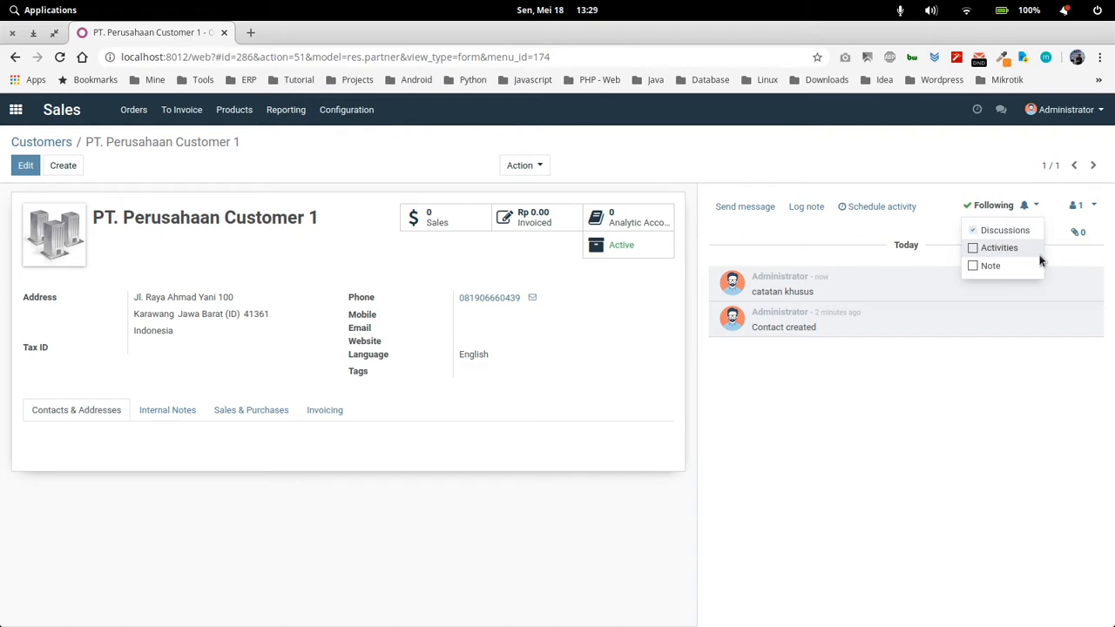
{"action": "left_click", "coordinate": [1068, 268]}
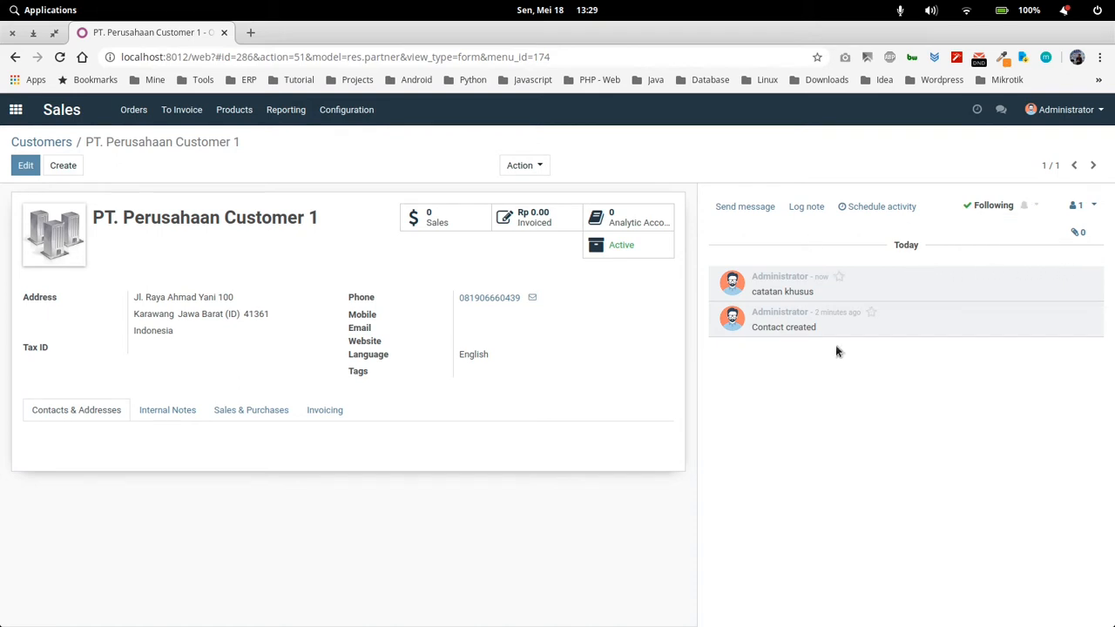
{"action": "left_click", "coordinate": [754, 207]}
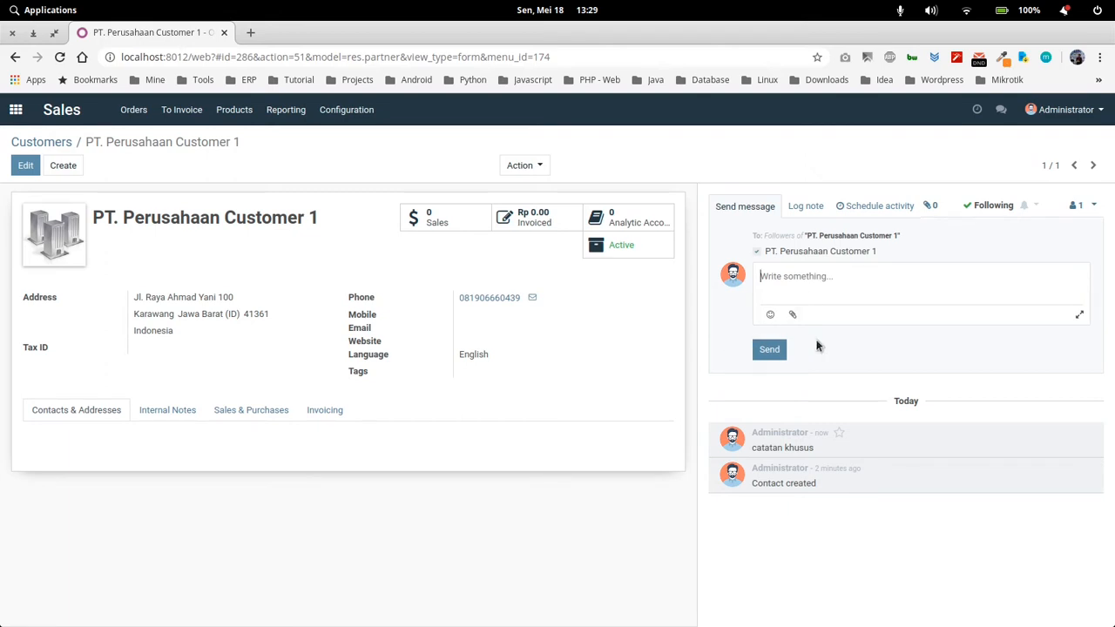
{"action": "left_click", "coordinate": [1084, 214]}
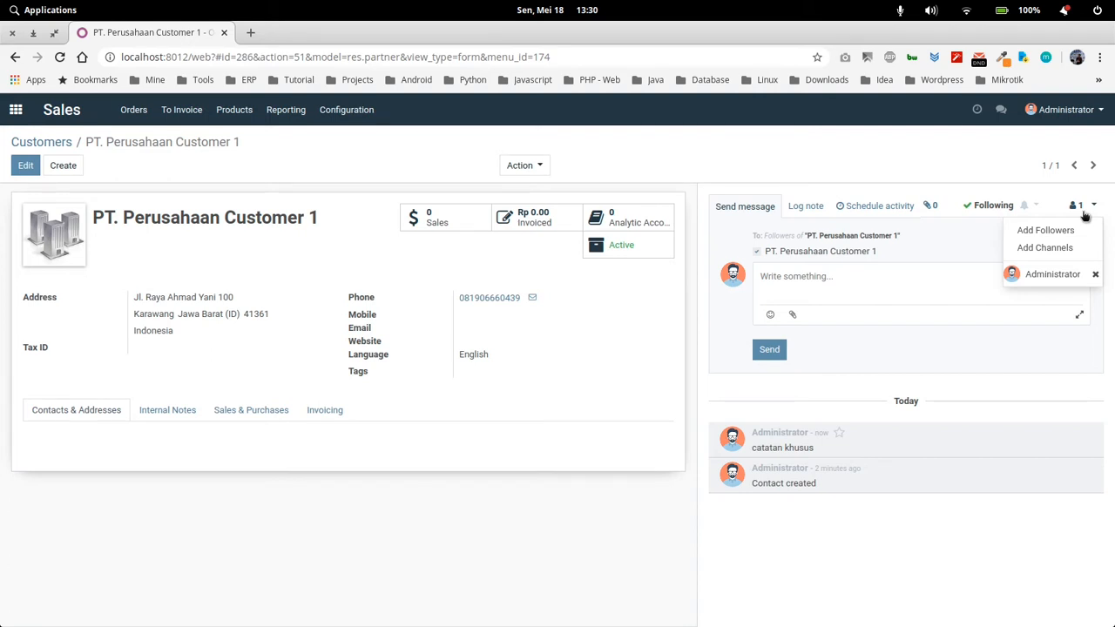
{"action": "left_click", "coordinate": [1065, 232]}
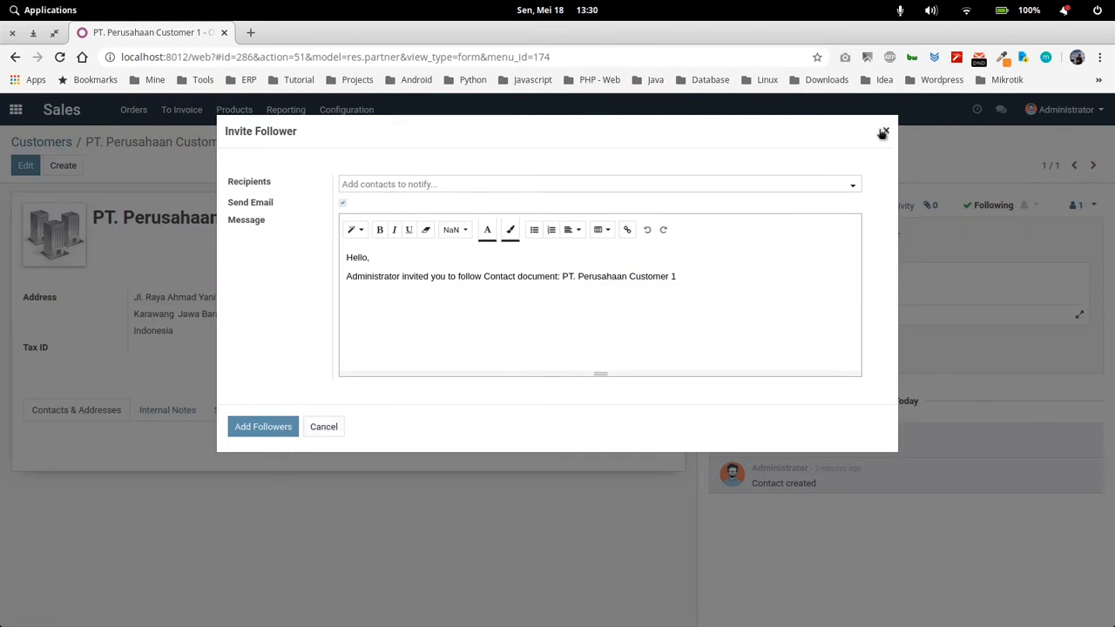
{"action": "left_click", "coordinate": [887, 133]}
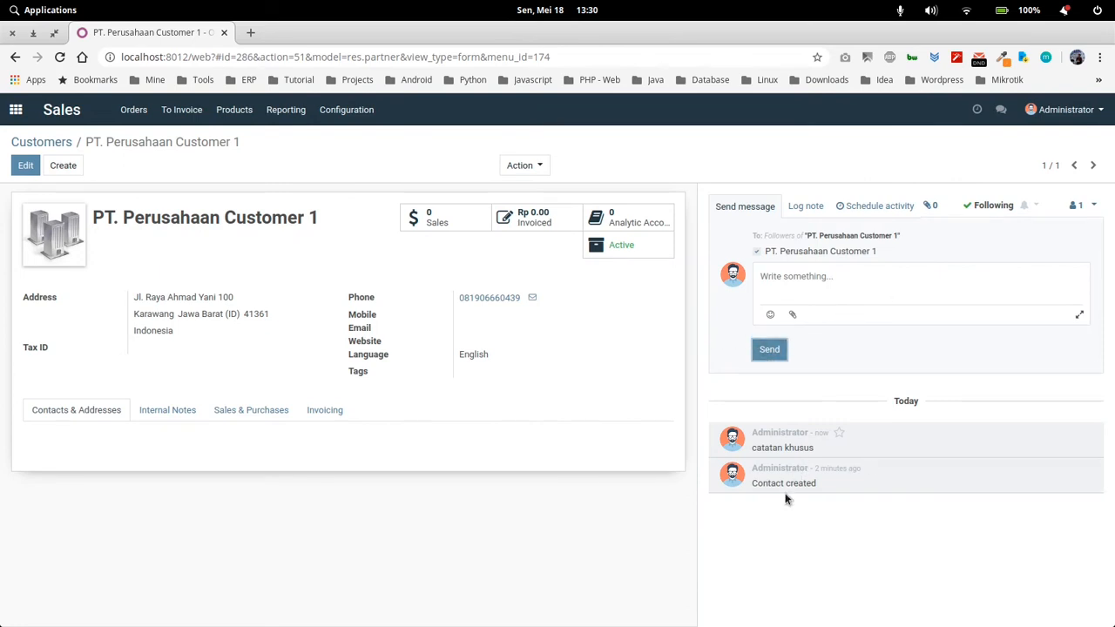
{"action": "left_click_drag", "start_coordinate": [828, 474], "coordinate": [737, 237]}
{"action": "left_click", "coordinate": [828, 294]}
Return to the customer list and download the import template for customers
{"action": "left_click", "coordinate": [47, 146]}
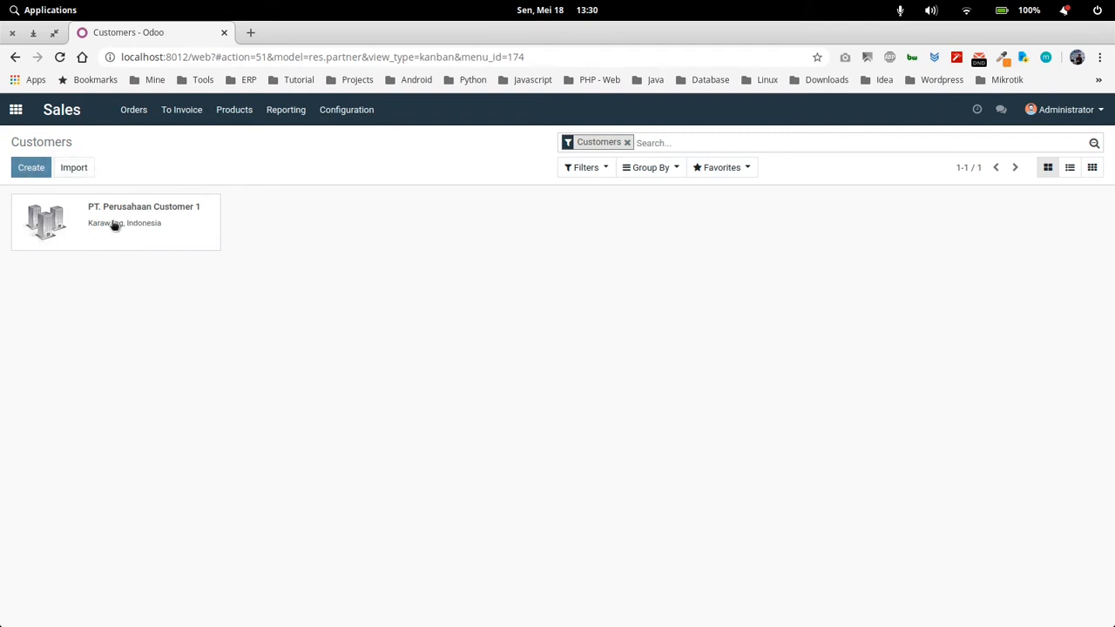
{"action": "left_click", "coordinate": [80, 168]}
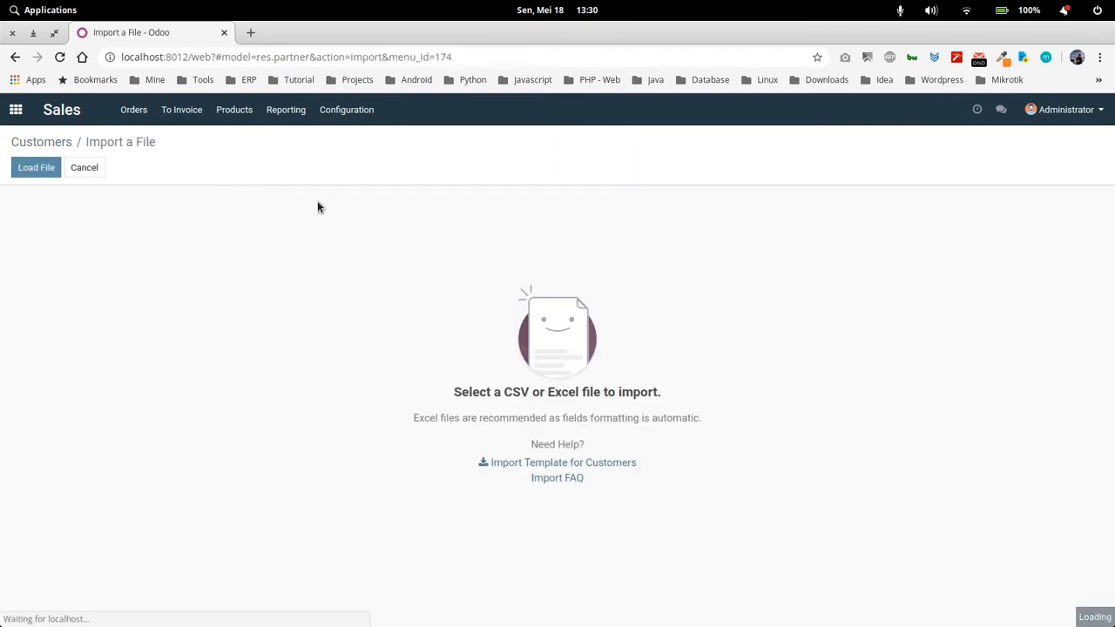
{"action": "left_click", "coordinate": [573, 462]}
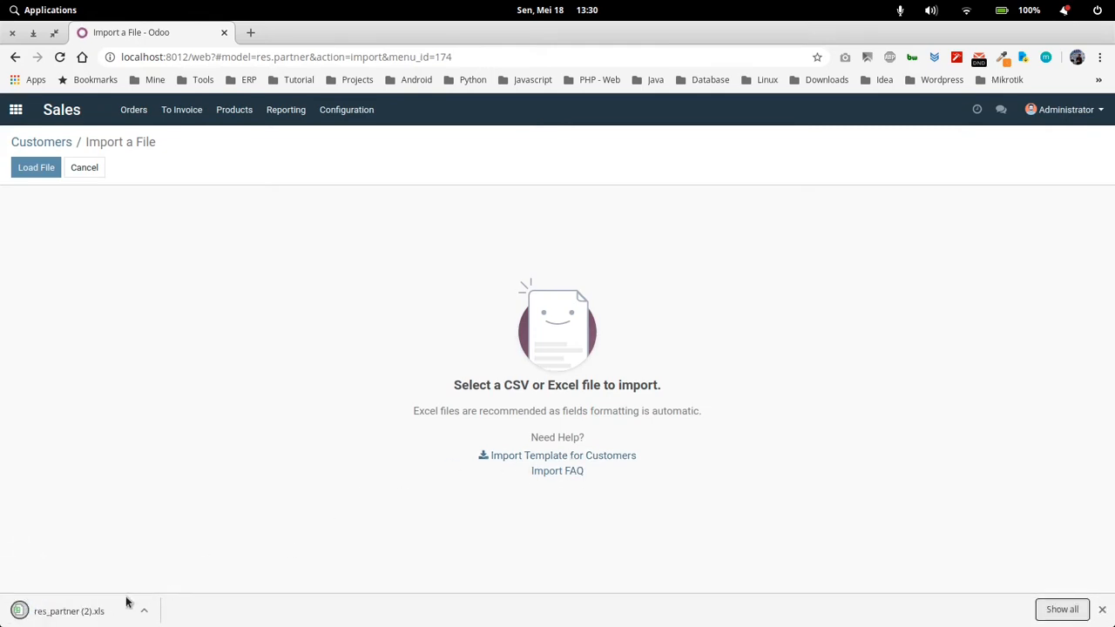
Open the downloaded res_partner (2).xls in WPS Spreadsheets, fit the Is a company and Related company columns to their contents, and dismiss the update offer
{"action": "left_click", "coordinate": [96, 608]}
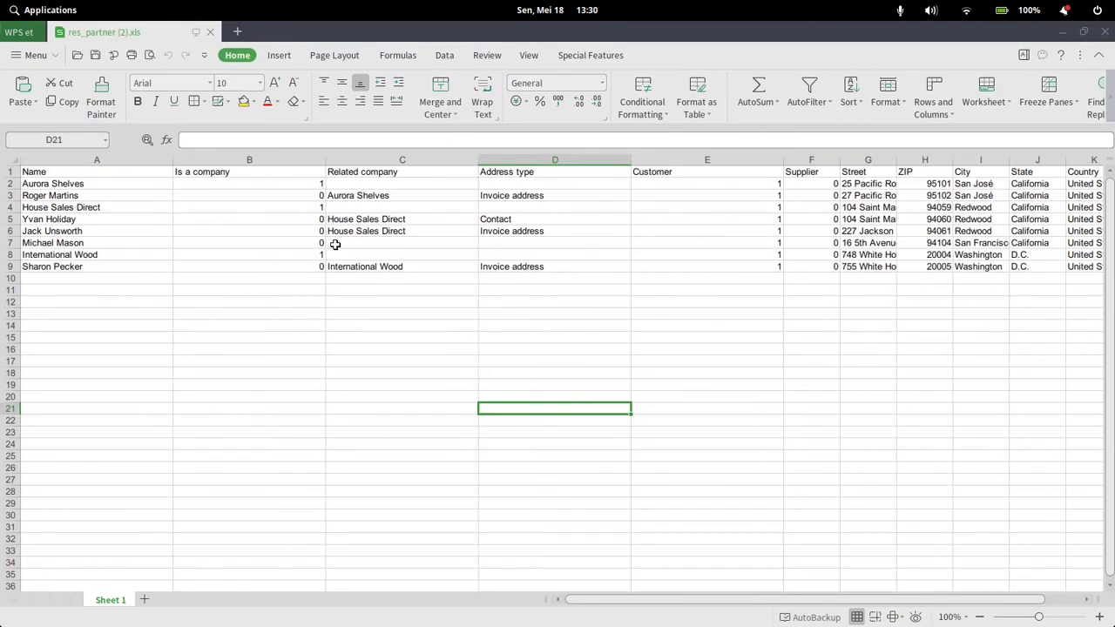
{"action": "double_click", "coordinate": [325, 161]}
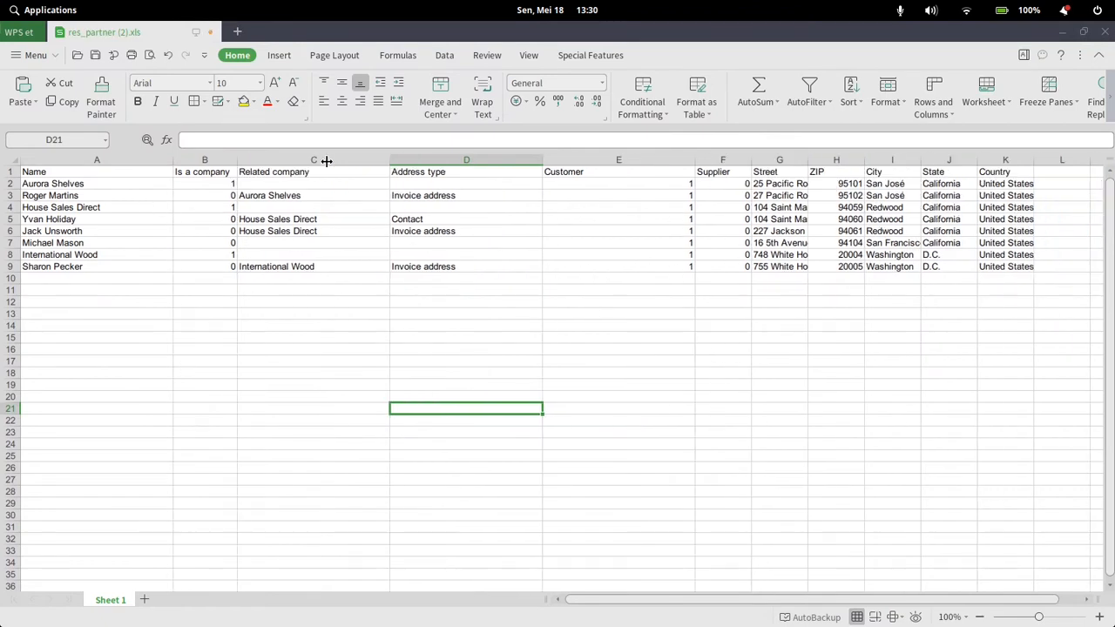
{"action": "double_click", "coordinate": [389, 161]}
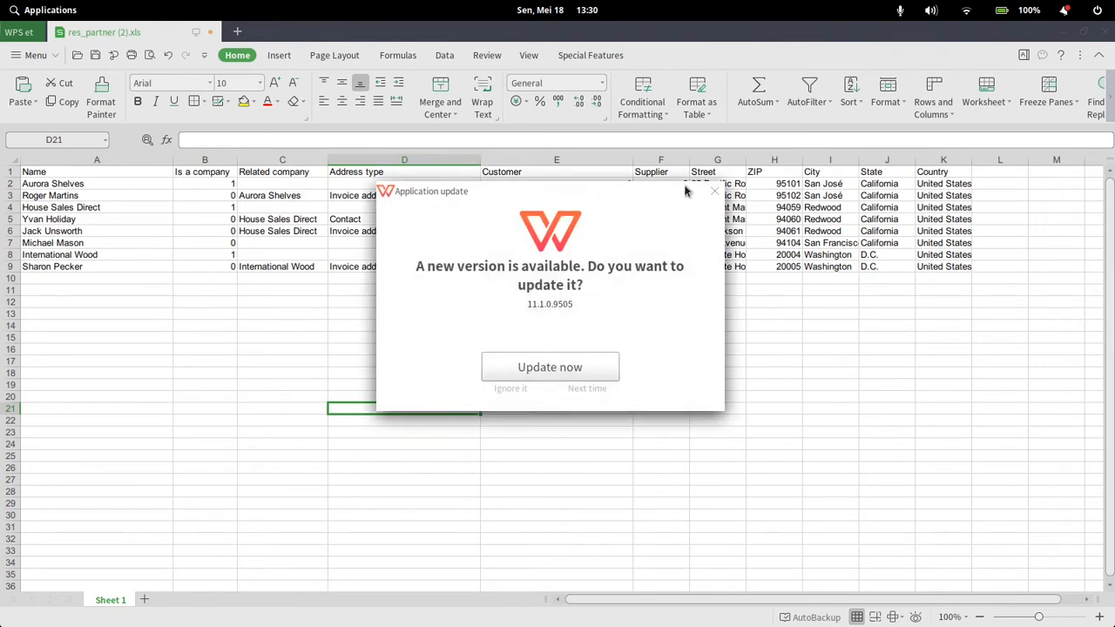
{"action": "left_click", "coordinate": [714, 191]}
{"action": "left_click", "coordinate": [499, 229]}
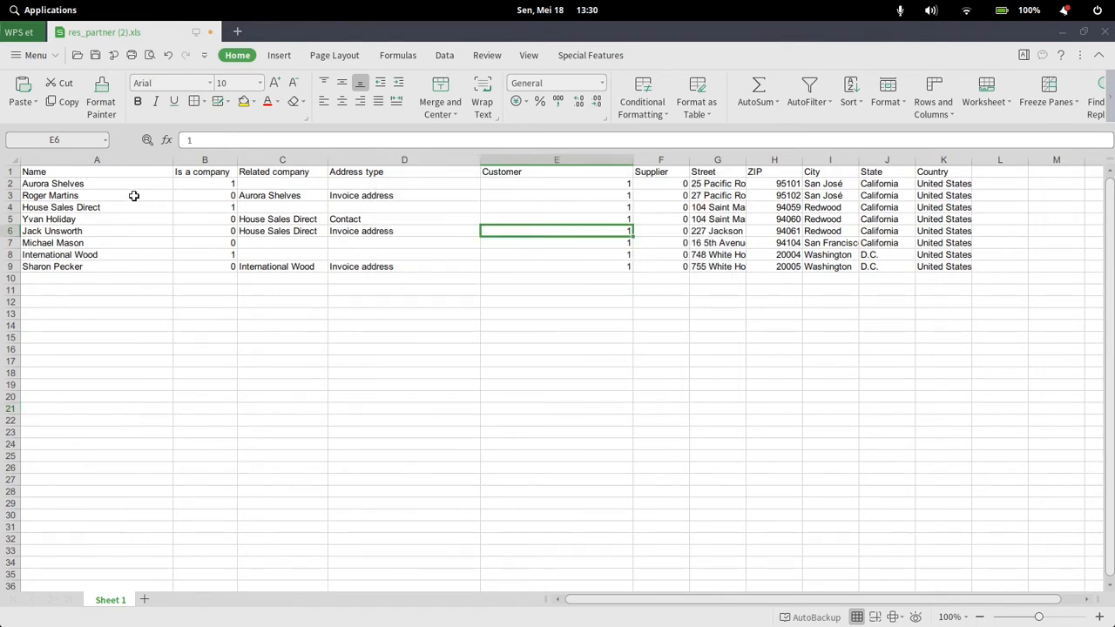
Replace the first sample customer's name in cell A2 with "PT. Customer A"
{"action": "left_click", "coordinate": [129, 190]}
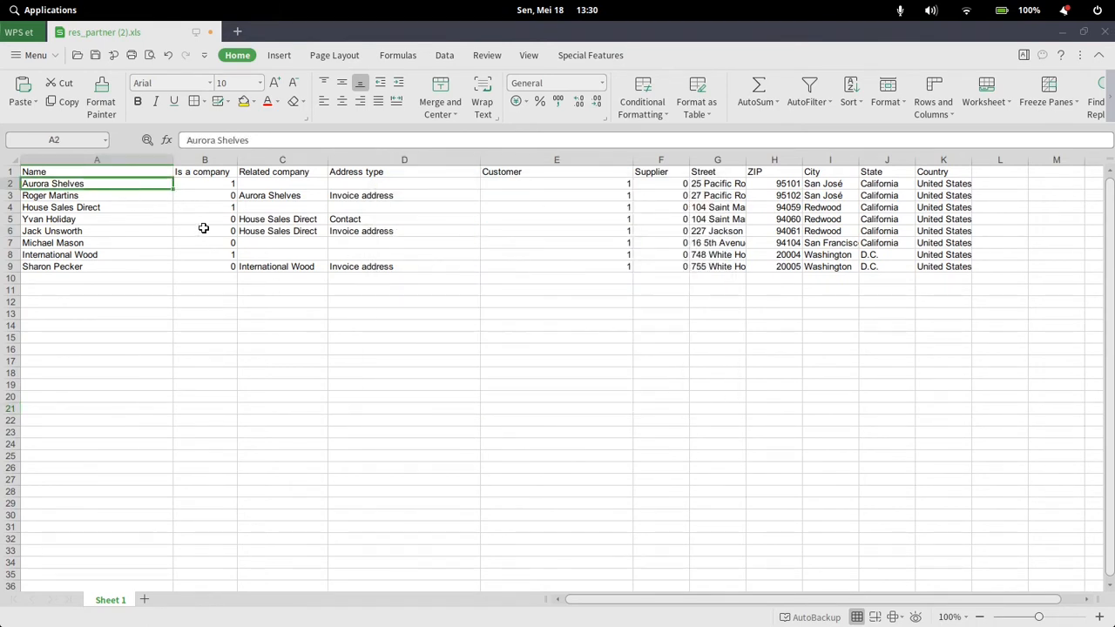
{"action": "type", "text": "Ari"}
{"action": "key", "text": "BackSpace"}
{"action": "key", "text": "BackSpace"}
{"action": "key", "text": "BackSpace"}
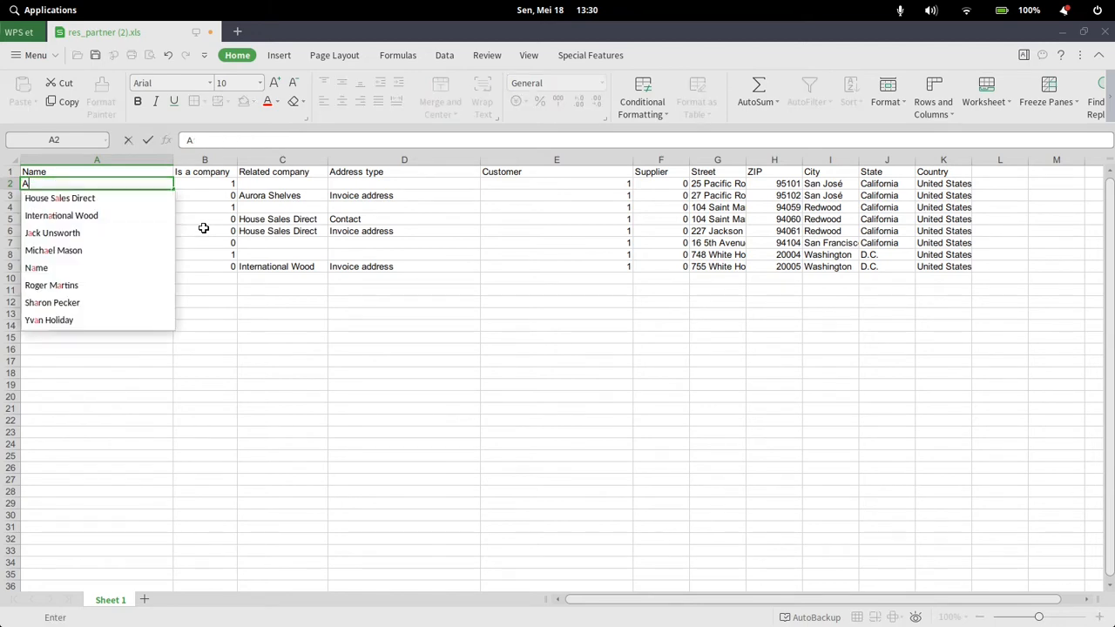
{"action": "type", "text": "PT. "}
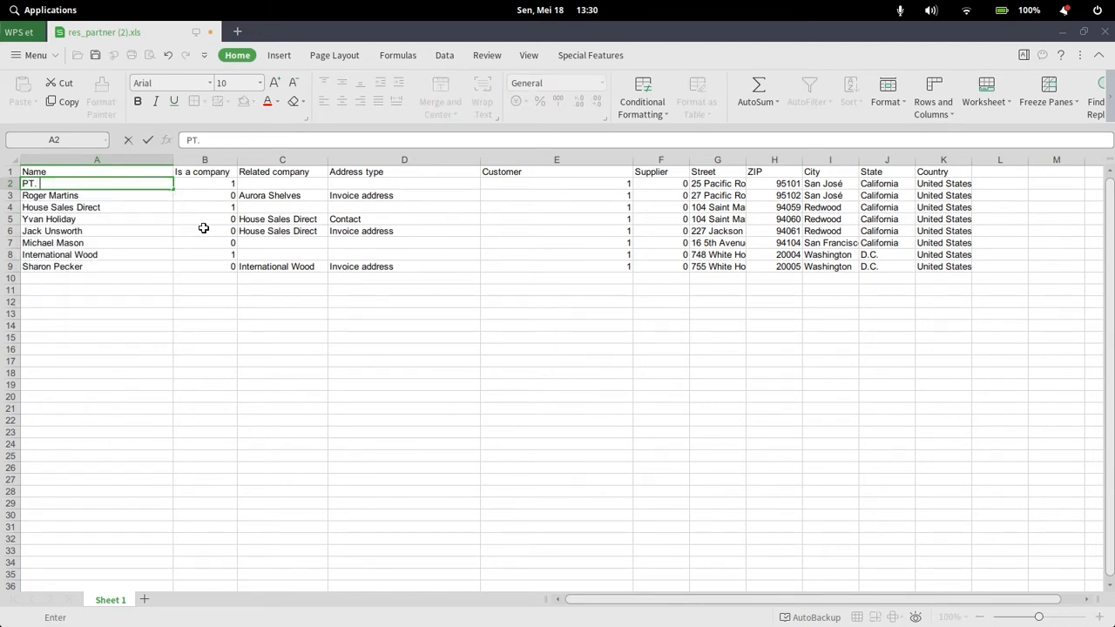
{"action": "type", "text": "Customer A"}
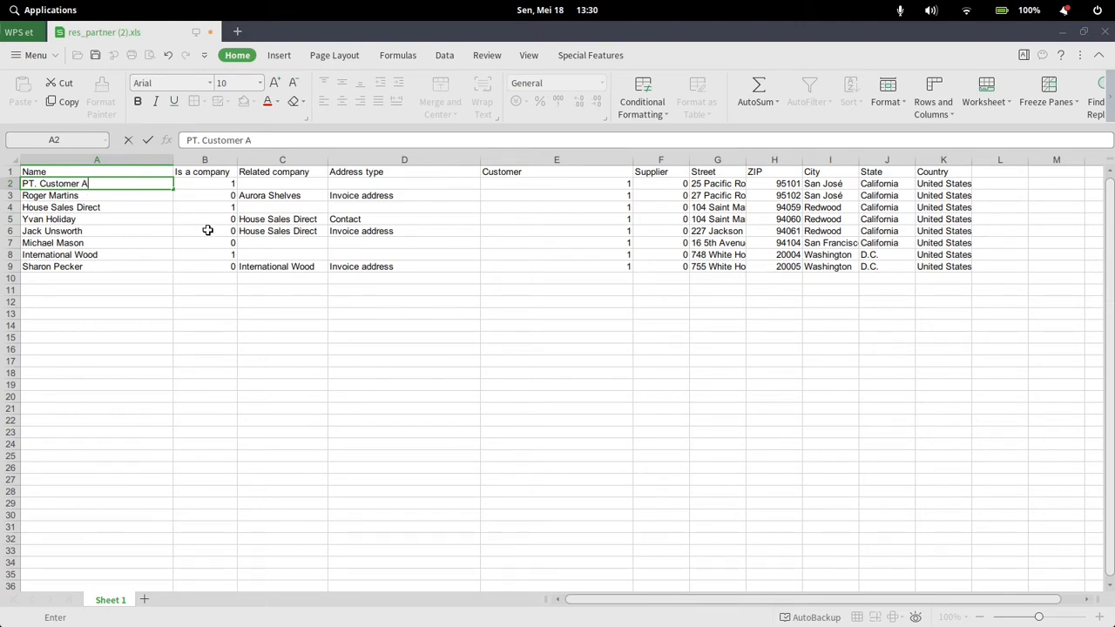
{"action": "left_click", "coordinate": [230, 185]}
Review the remaining row 2 fields from Related company to City, fitting the Street and City columns to their contents
{"action": "left_click", "coordinate": [267, 183]}
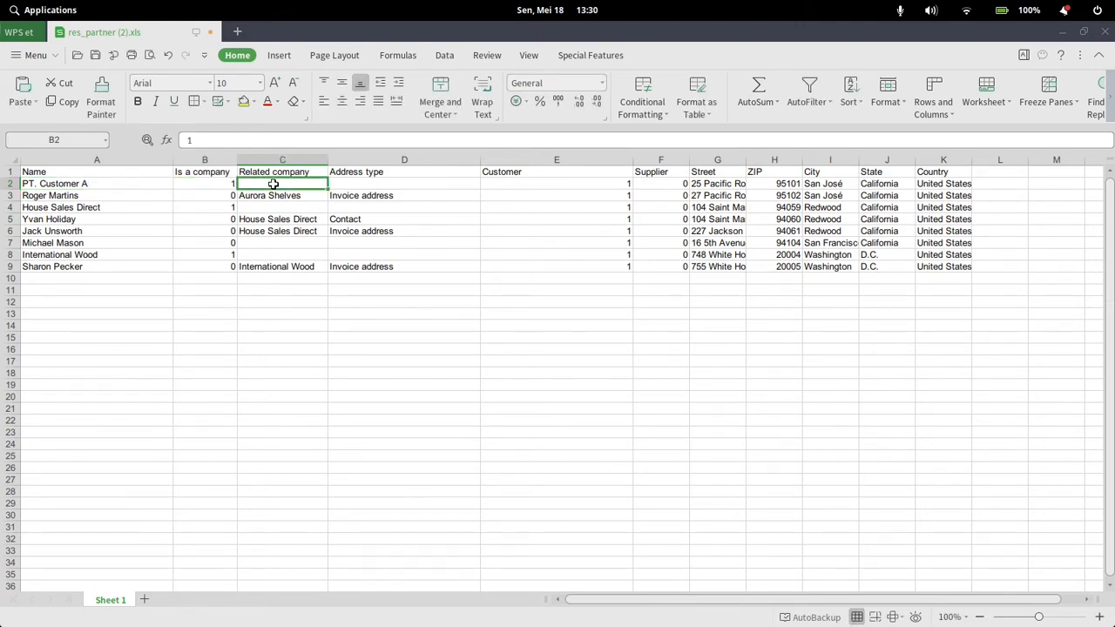
{"action": "left_click", "coordinate": [332, 183]}
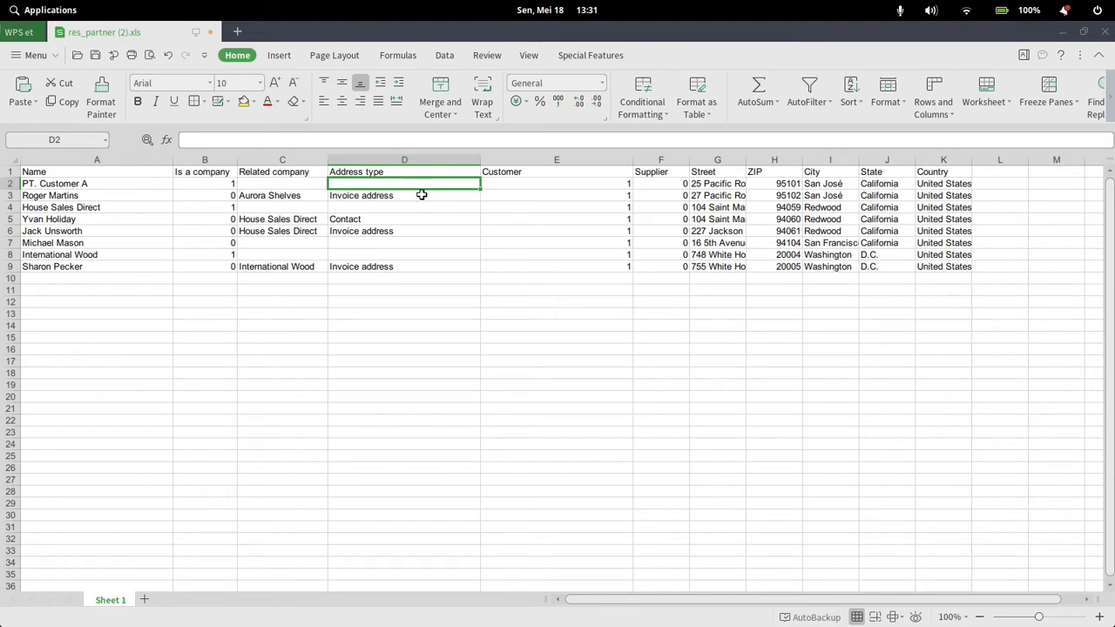
{"action": "left_click", "coordinate": [512, 183]}
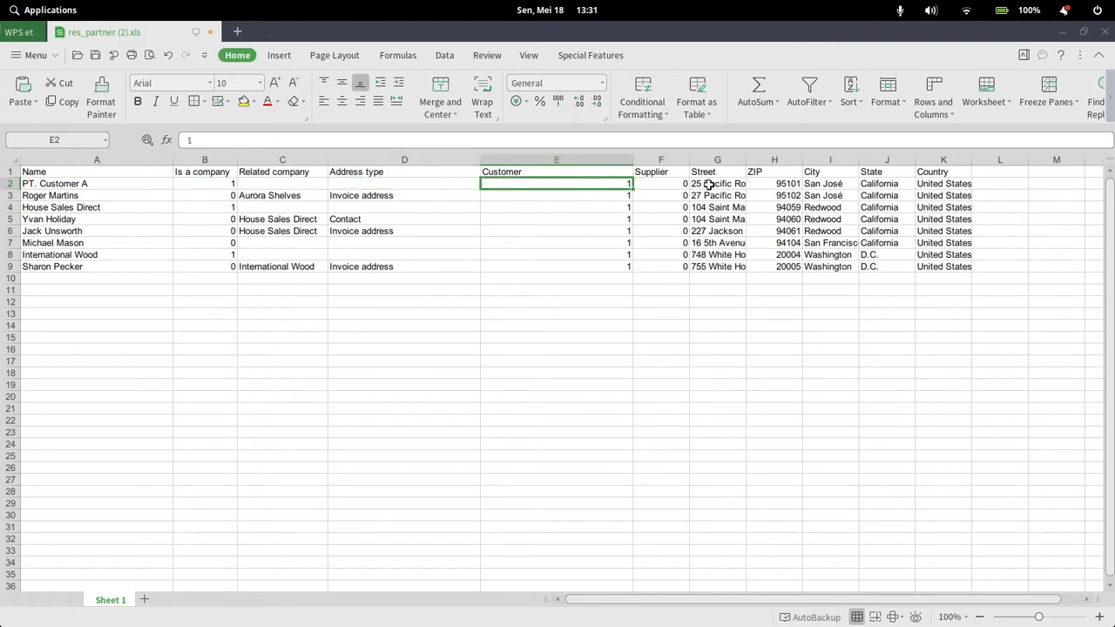
{"action": "left_click", "coordinate": [681, 185]}
{"action": "left_click", "coordinate": [721, 184]}
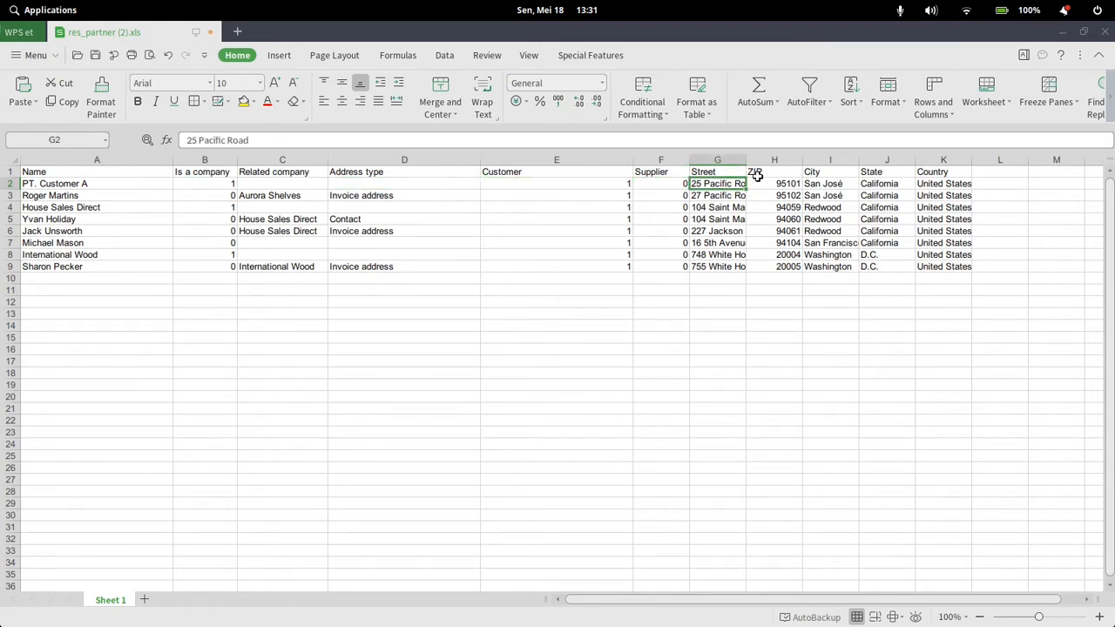
{"action": "double_click", "coordinate": [747, 161]}
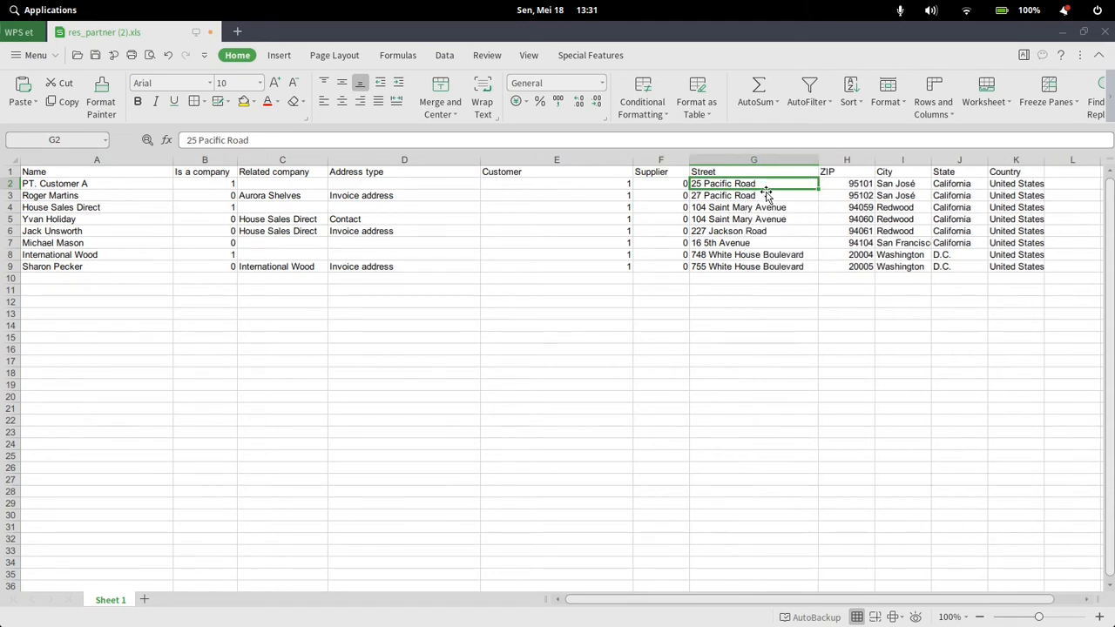
{"action": "left_click", "coordinate": [838, 185]}
{"action": "left_click", "coordinate": [913, 185]}
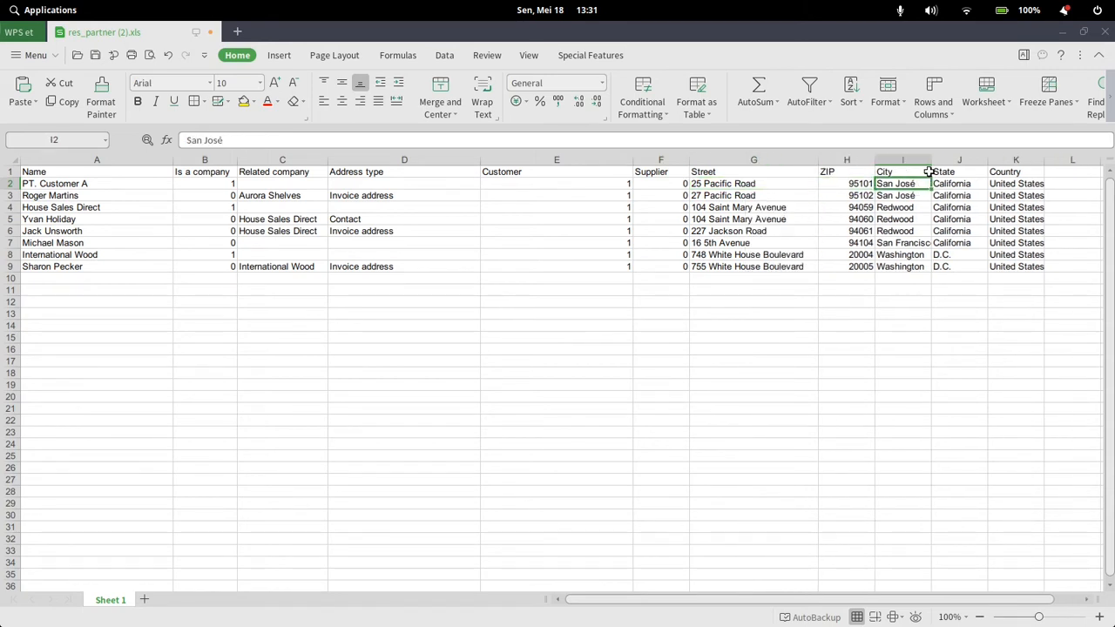
{"action": "double_click", "coordinate": [931, 161]}
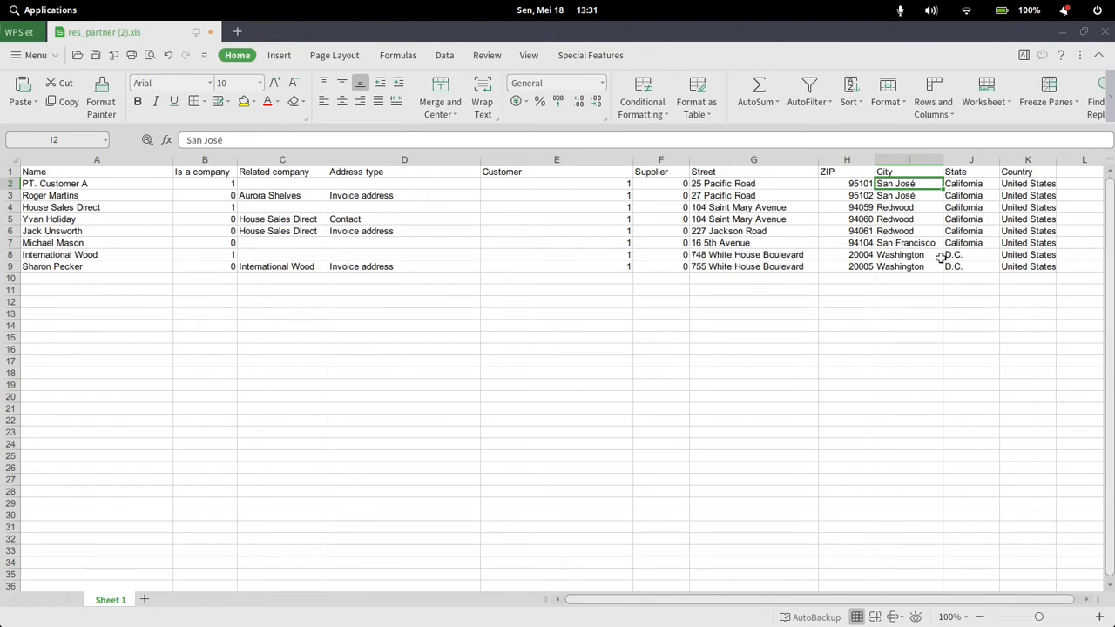
Set the row 2 customer's city to Jakarta and country to Indonesia
{"action": "type", "text": "Jakarta"}
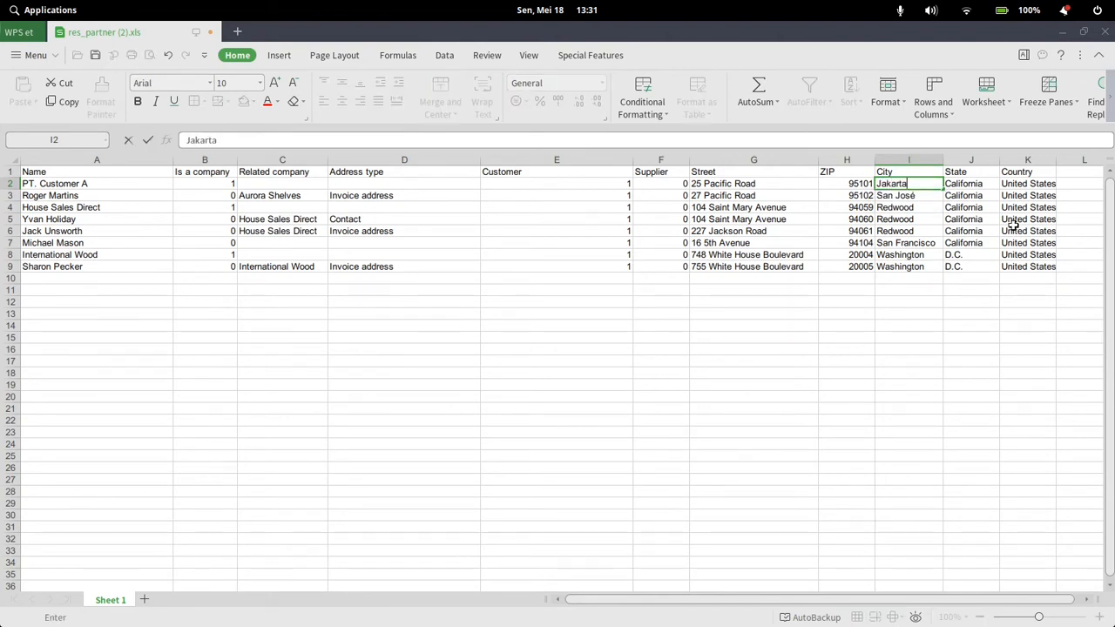
{"action": "left_click", "coordinate": [956, 188]}
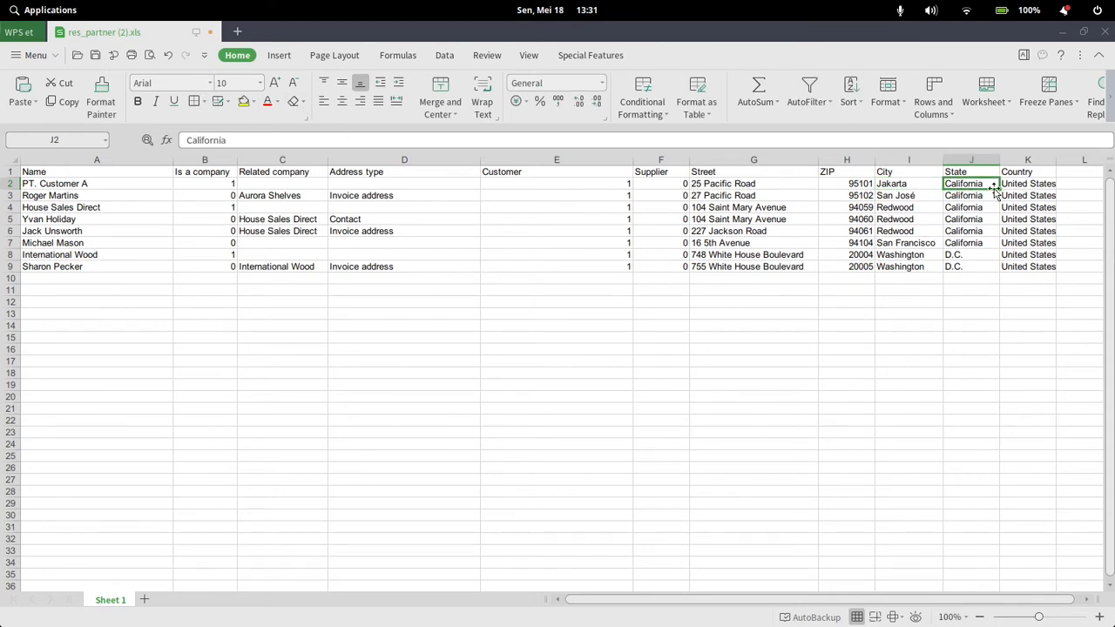
{"action": "key", "text": "Right"}
{"action": "type", "text": "Indon"}
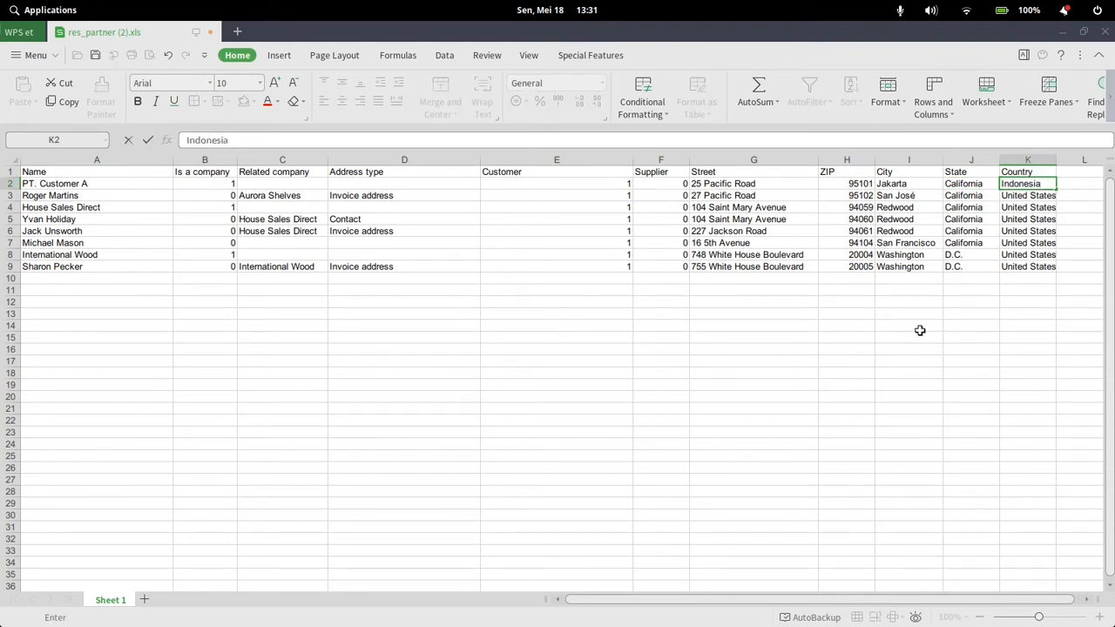
{"action": "left_click", "coordinate": [639, 397]}
Switch to Odoo in Chrome, leave the import page, and look up "jaka" among the states on a new customer form
{"action": "mouse_move", "coordinate": [645, 587]}
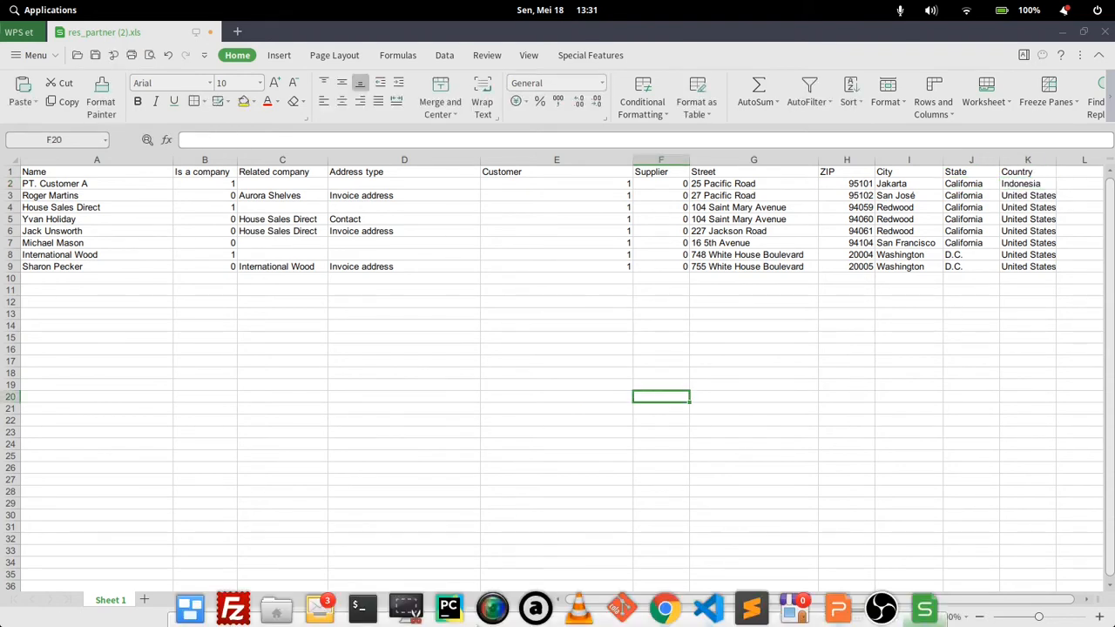
{"action": "left_click", "coordinate": [665, 605]}
{"action": "left_click", "coordinate": [88, 173]}
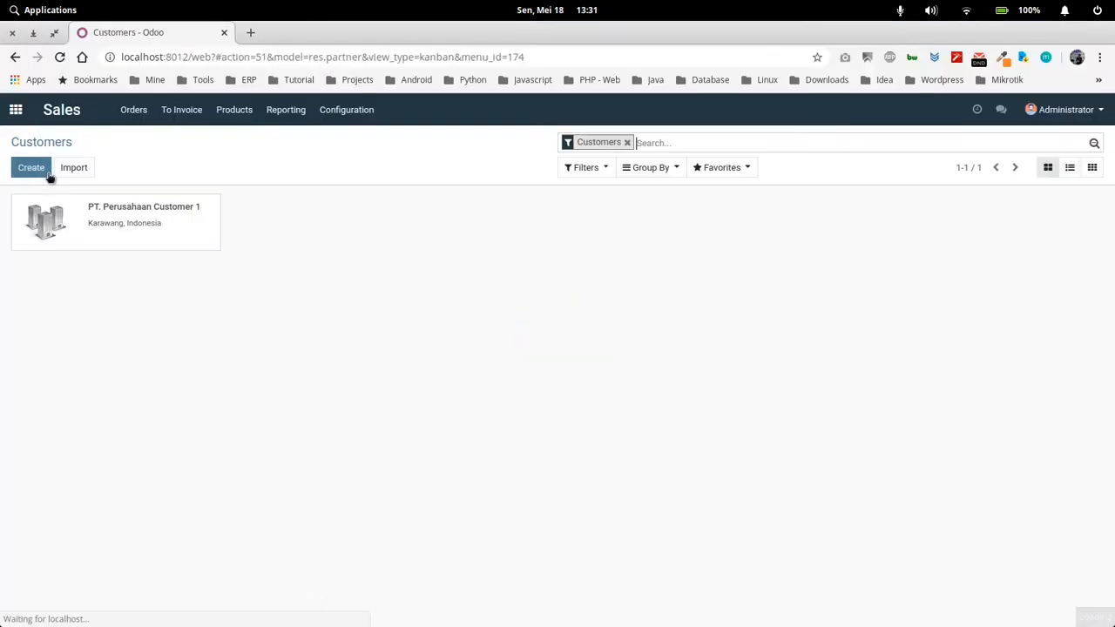
{"action": "left_click", "coordinate": [39, 168]}
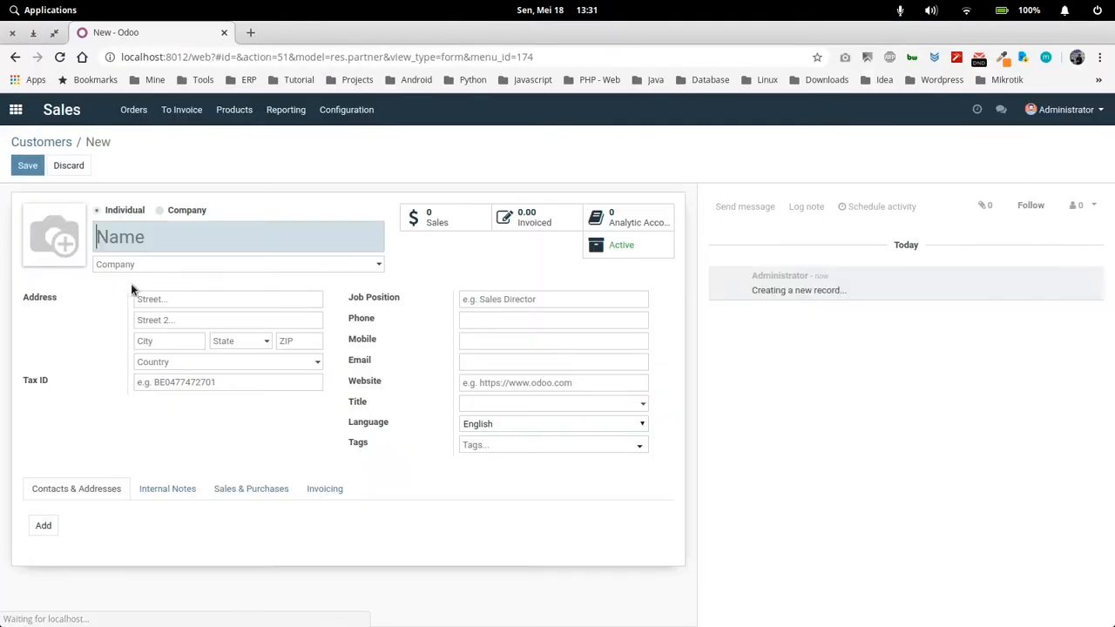
{"action": "left_click", "coordinate": [237, 342]}
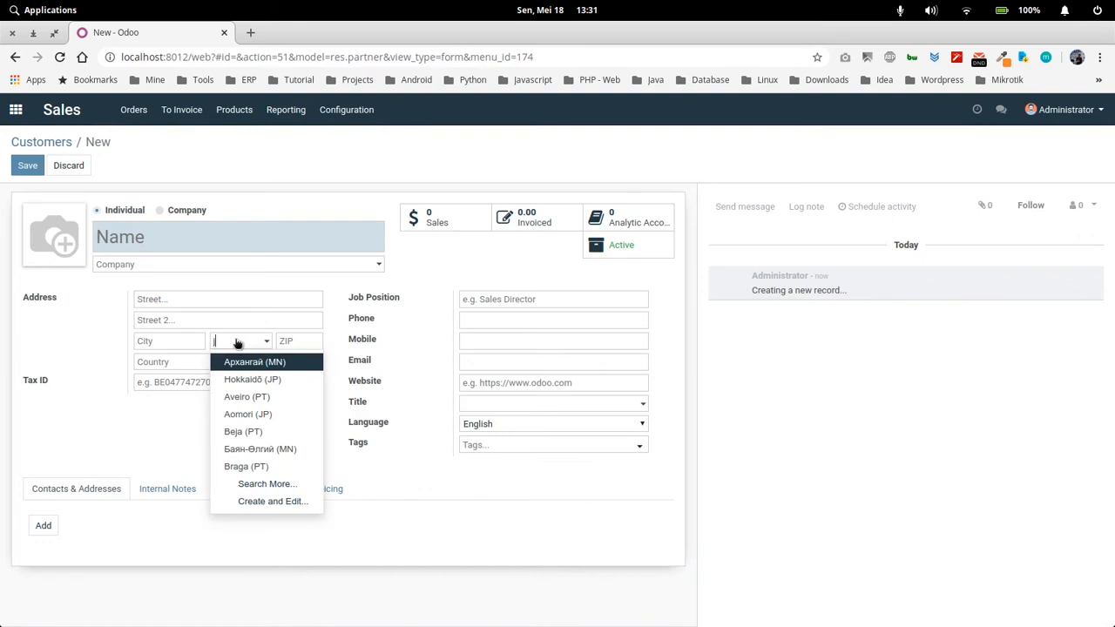
{"action": "type", "text": "jaka"}
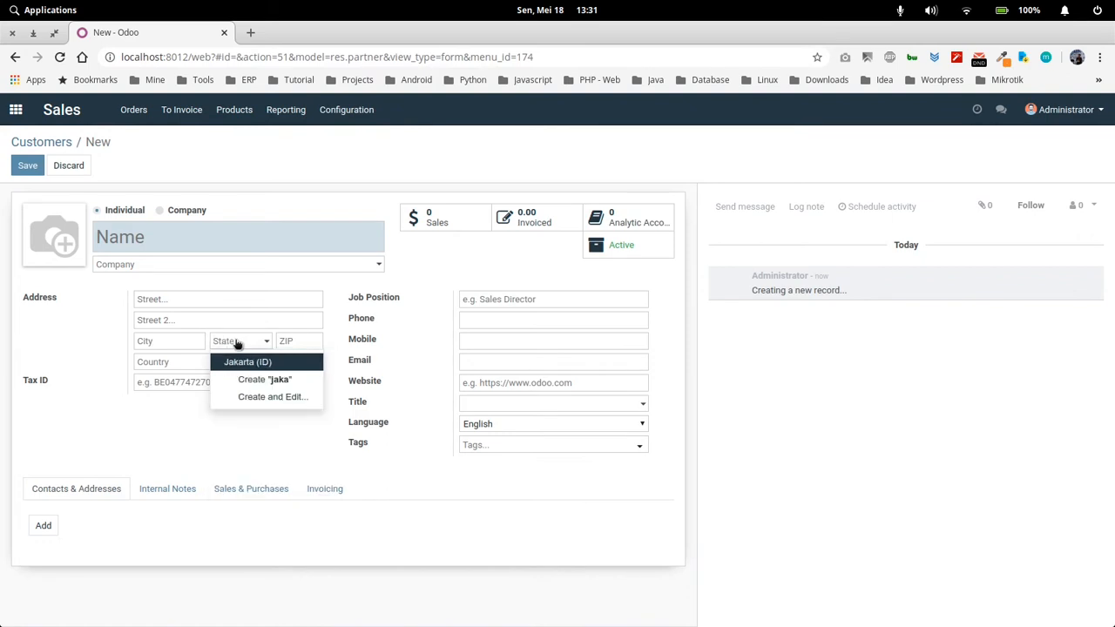
{"action": "left_click", "coordinate": [288, 276]}
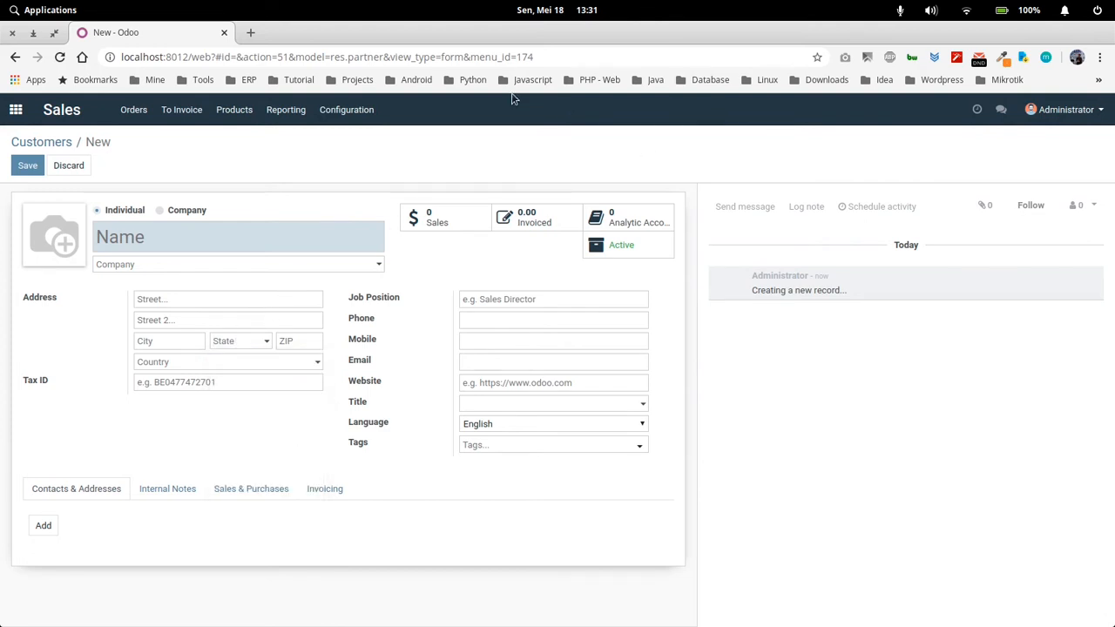
Switch back to the WPS spreadsheet and set the row 2 customer's state to Jakarta
{"action": "left_click", "coordinate": [928, 606]}
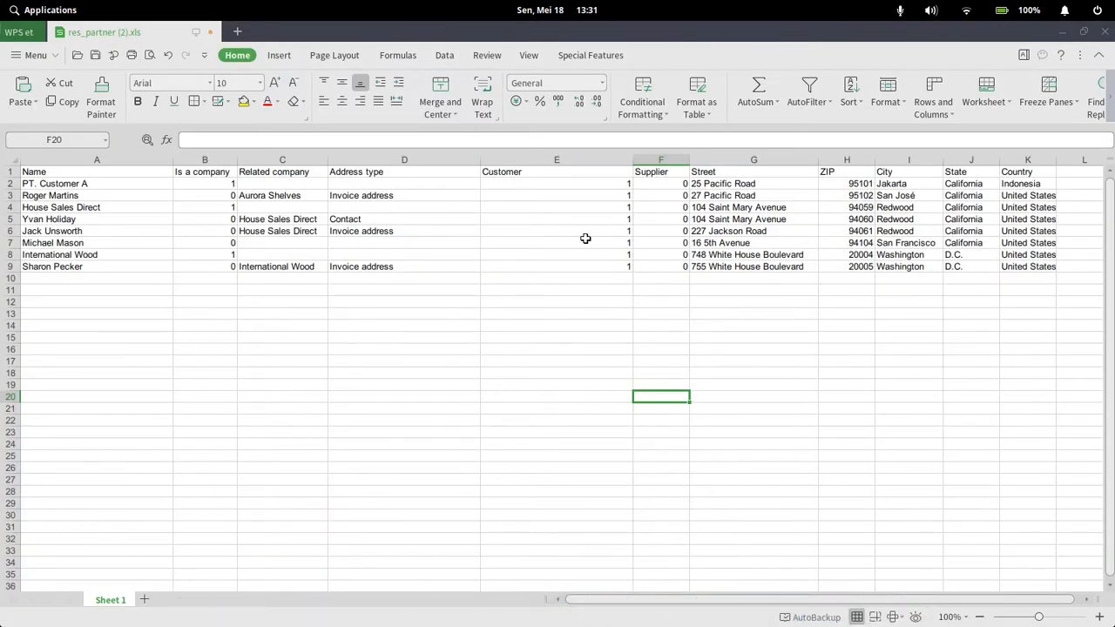
{"action": "left_click", "coordinate": [952, 185]}
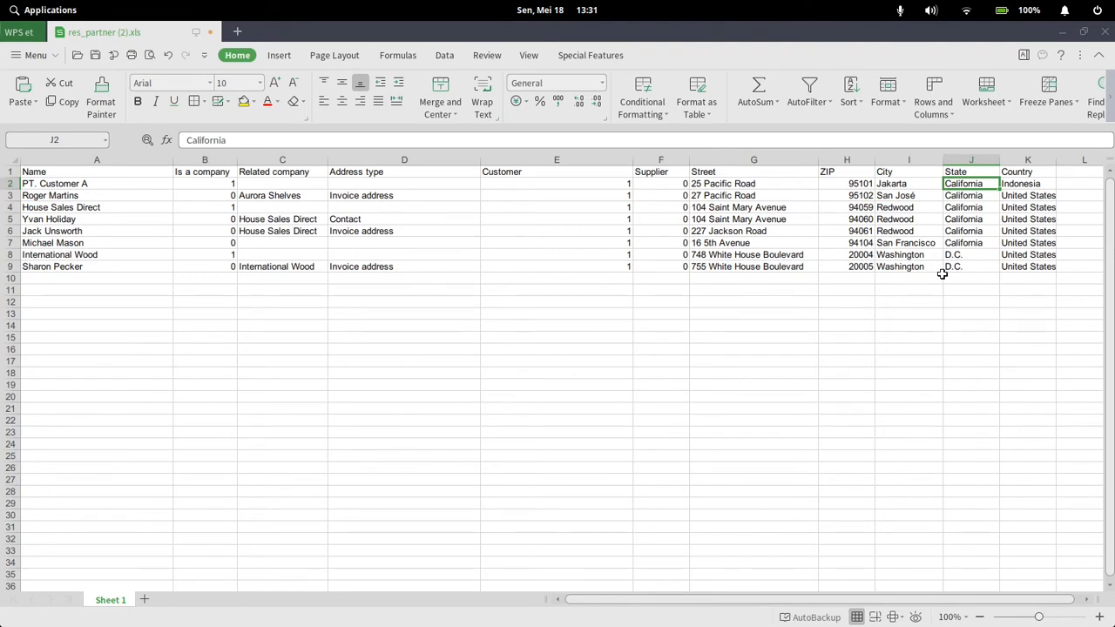
{"action": "type", "text": "Jakarta"}
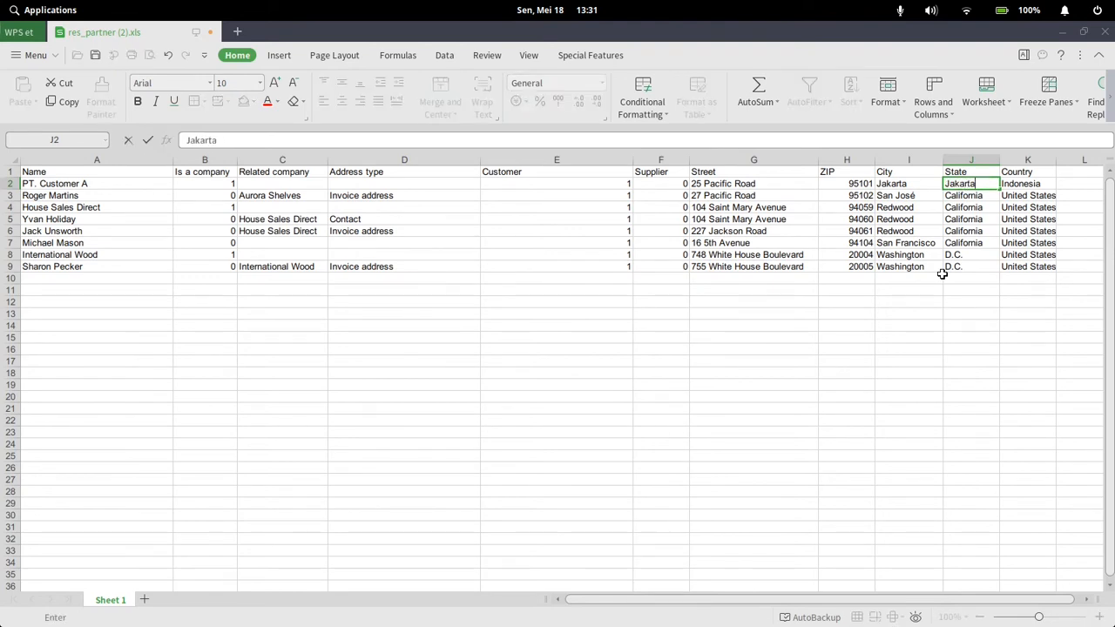
{"action": "key", "text": "Return"}
Replace the sample name in cell A3 with the contact person's full name
{"action": "left_click", "coordinate": [118, 199]}
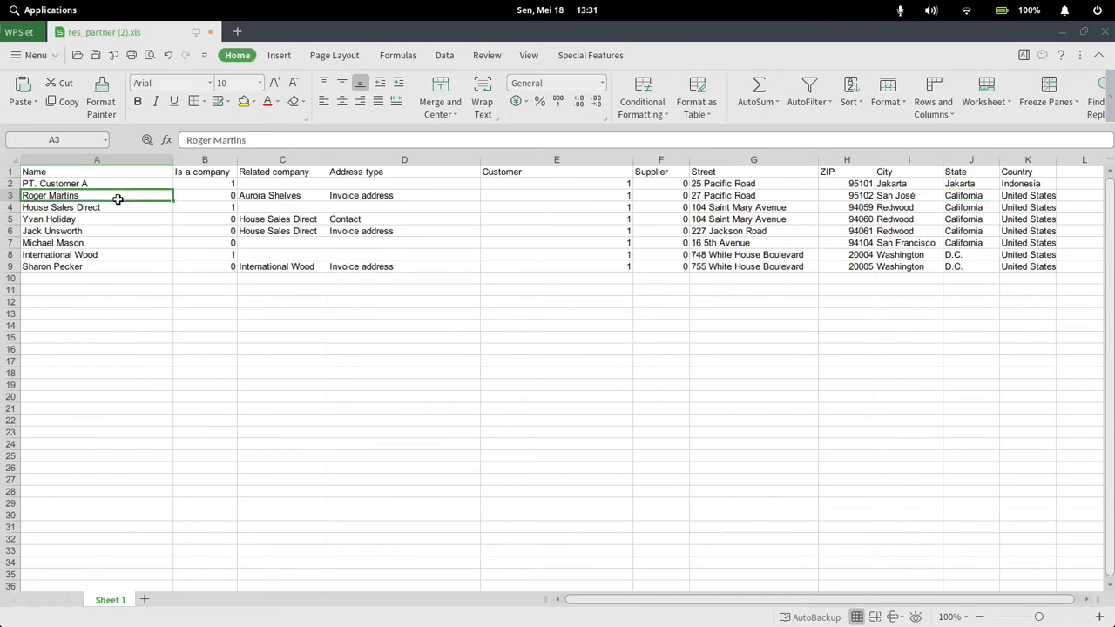
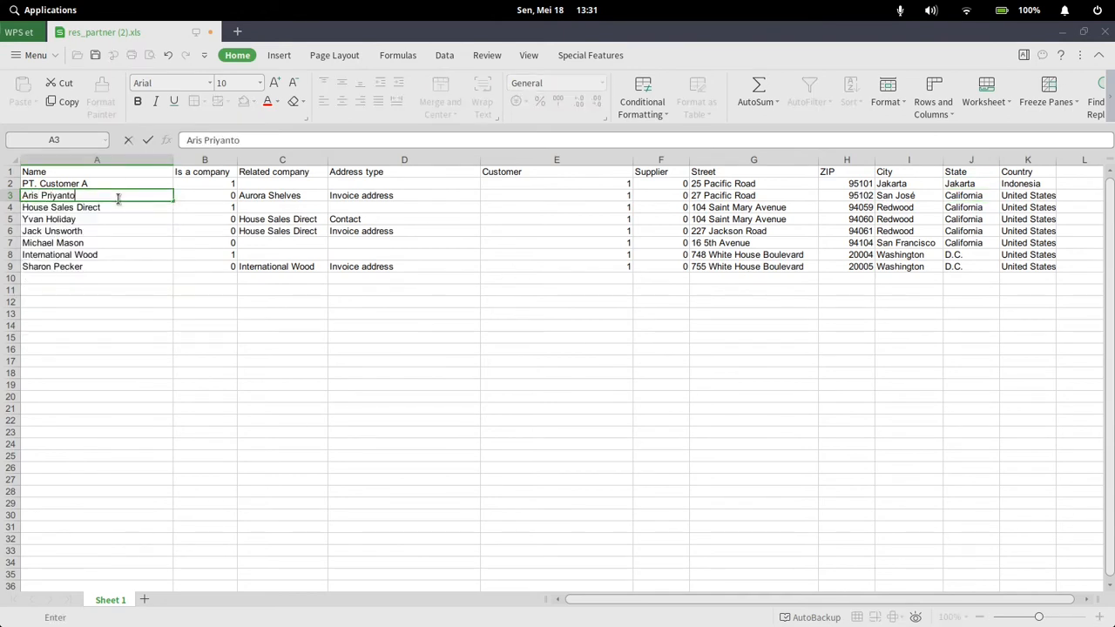
{"action": "key", "text": "Tab"}
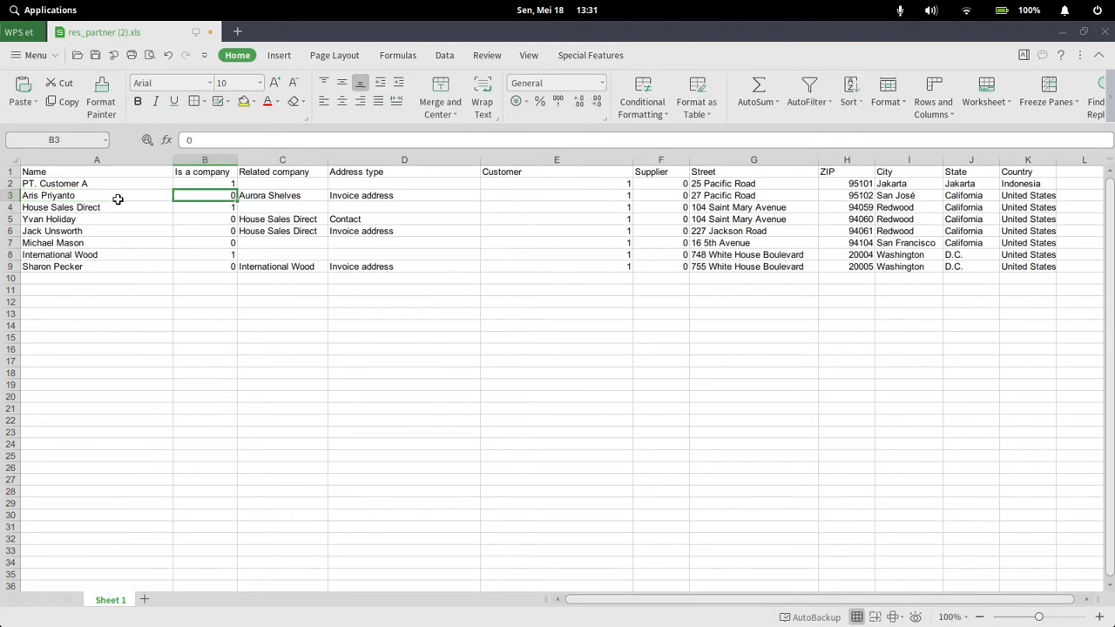
Copy "PT. Customer A" from cell A2 into the row 3 contact's Related company cell and check both names
{"action": "left_click", "coordinate": [270, 192]}
{"action": "left_click", "coordinate": [113, 184]}
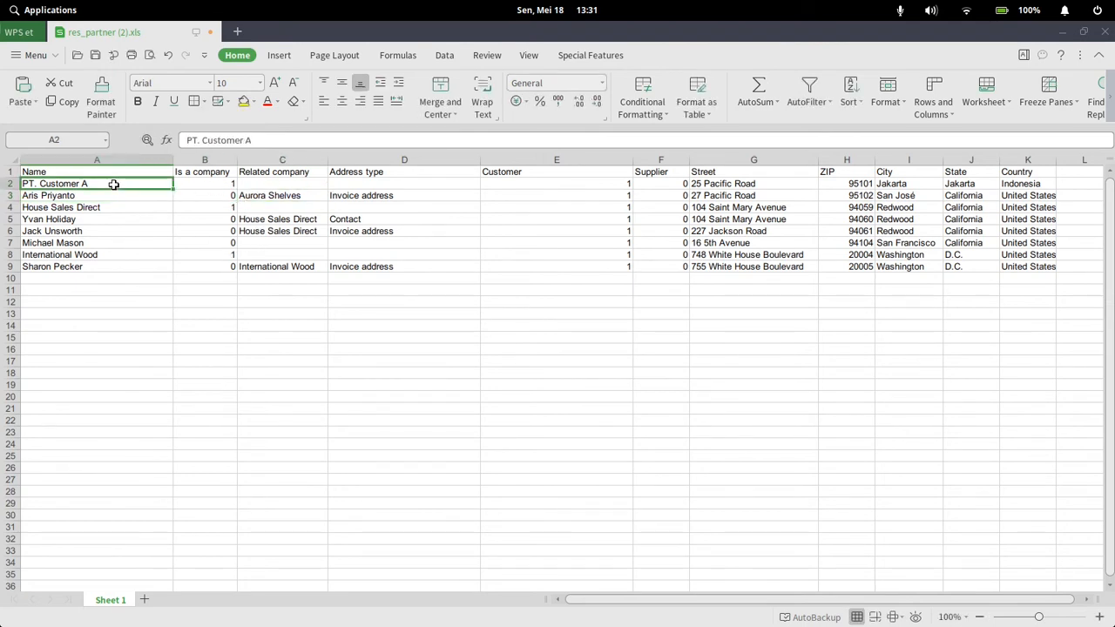
{"action": "key", "text": "ctrl+c"}
{"action": "left_click", "coordinate": [251, 195]}
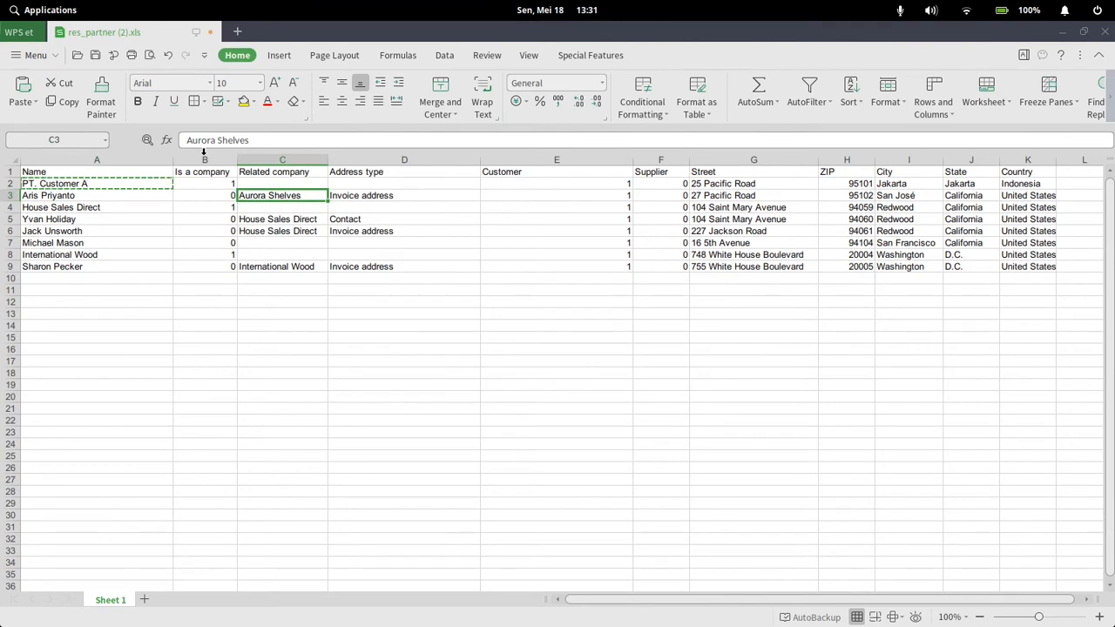
{"action": "key", "text": "ctrl+v"}
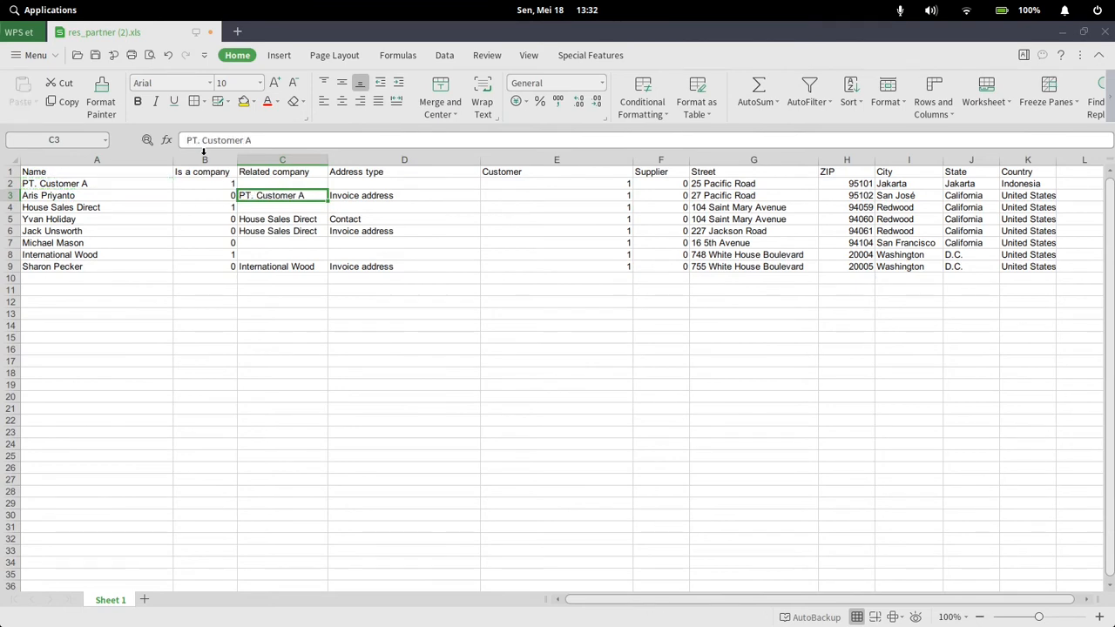
{"action": "left_click", "coordinate": [94, 194]}
{"action": "left_click", "coordinate": [84, 184]}
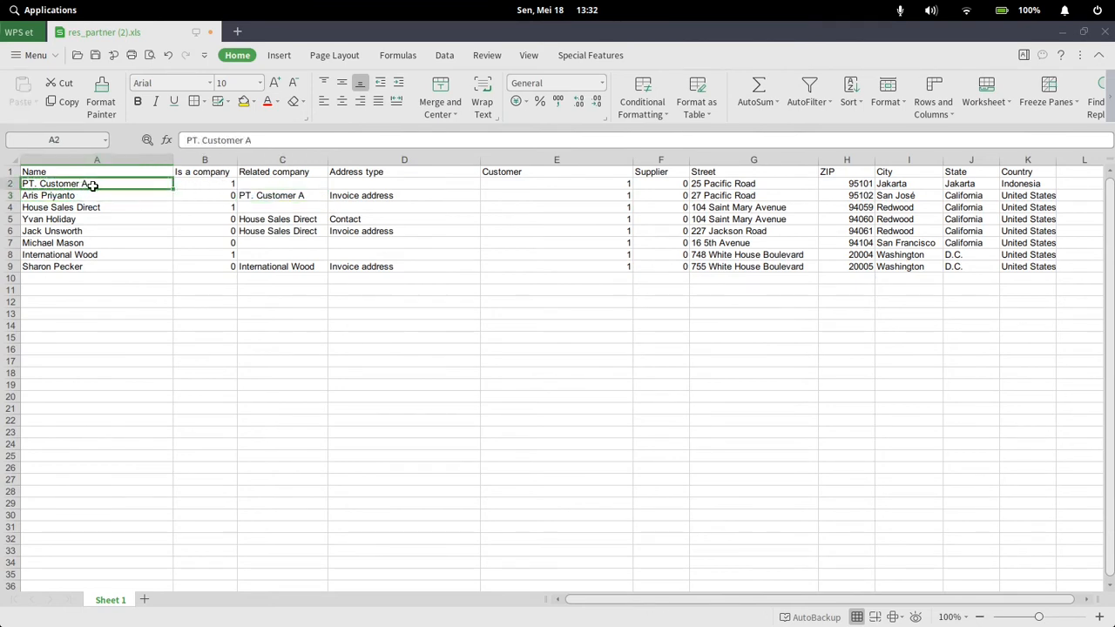
{"action": "left_click", "coordinate": [90, 196]}
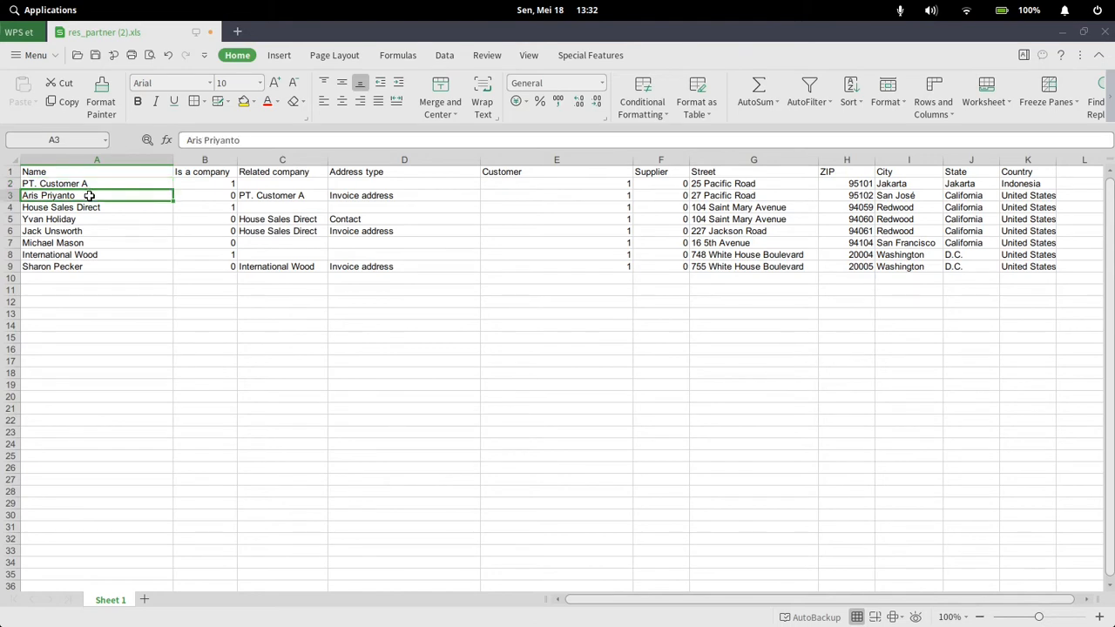
Copy "Contact" from cell D5 into the row 3 contact's Address type cell
{"action": "left_click", "coordinate": [260, 197]}
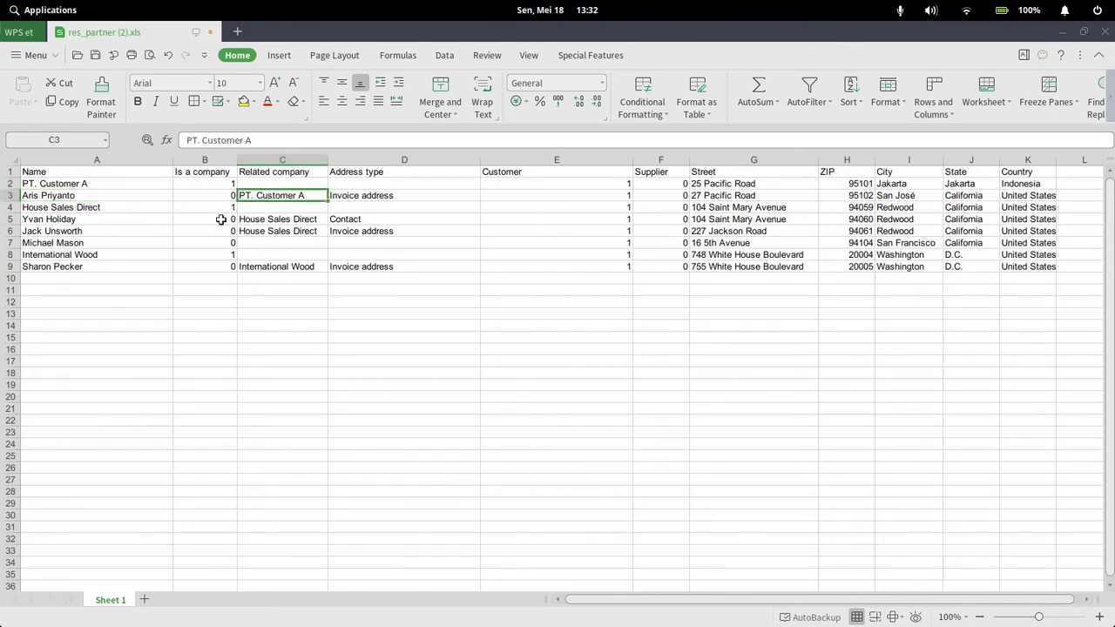
{"action": "left_click", "coordinate": [350, 199]}
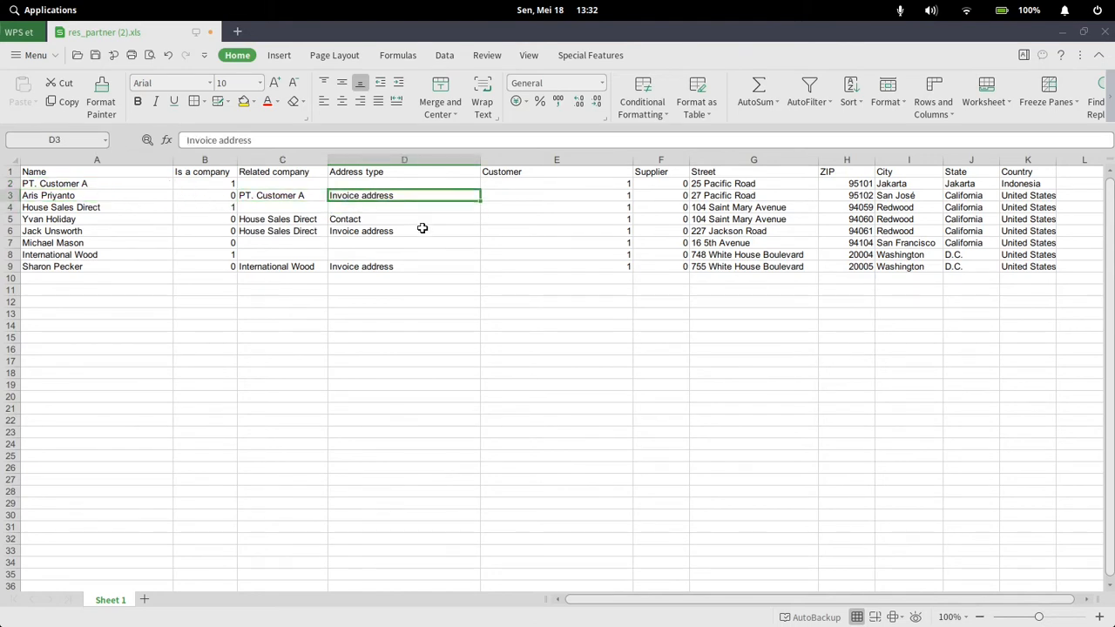
{"action": "left_click", "coordinate": [391, 222]}
{"action": "key", "text": "ctrl+c"}
{"action": "left_click", "coordinate": [391, 197]}
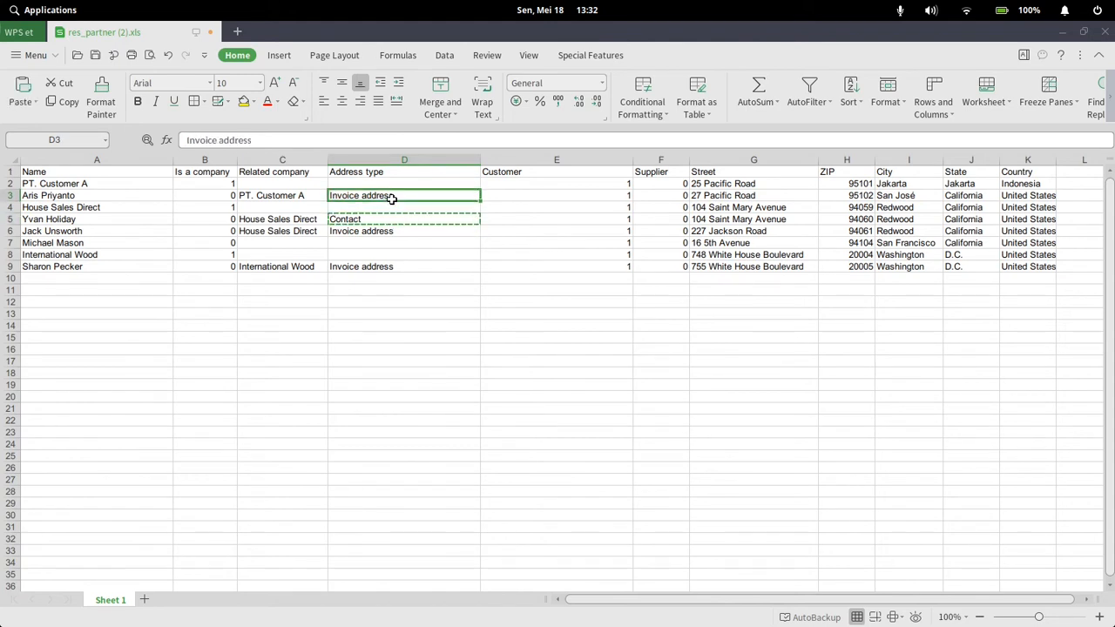
{"action": "key", "text": "ctrl+v"}
{"action": "left_click", "coordinate": [532, 197]}
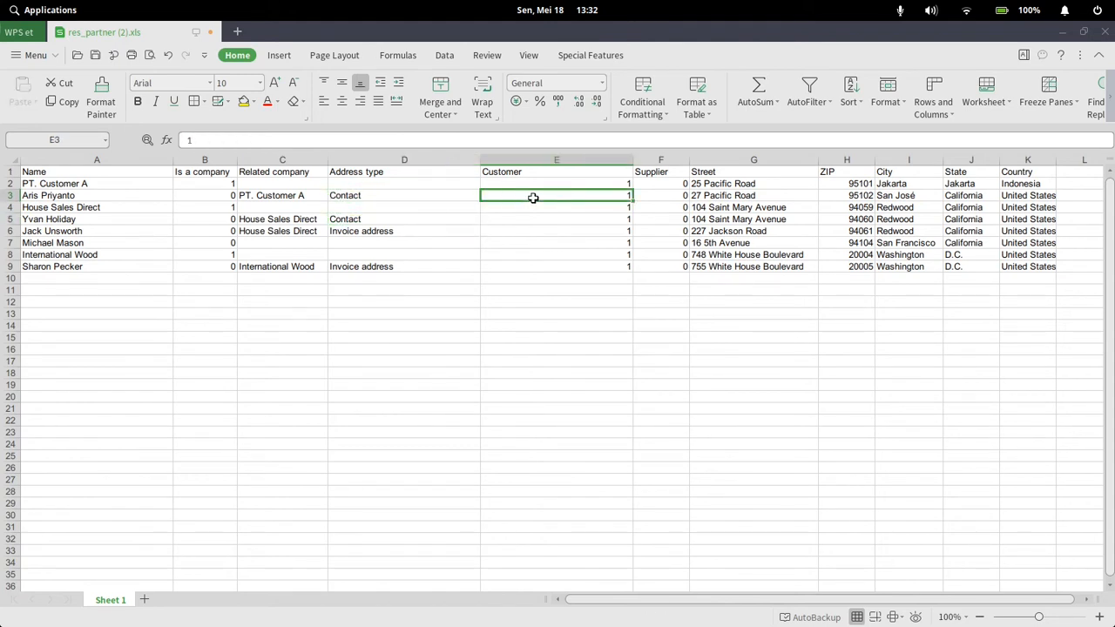
Copy the ZIP, city, state and country from row 2 into the row 3 contact's matching cells
{"action": "left_click", "coordinate": [704, 198]}
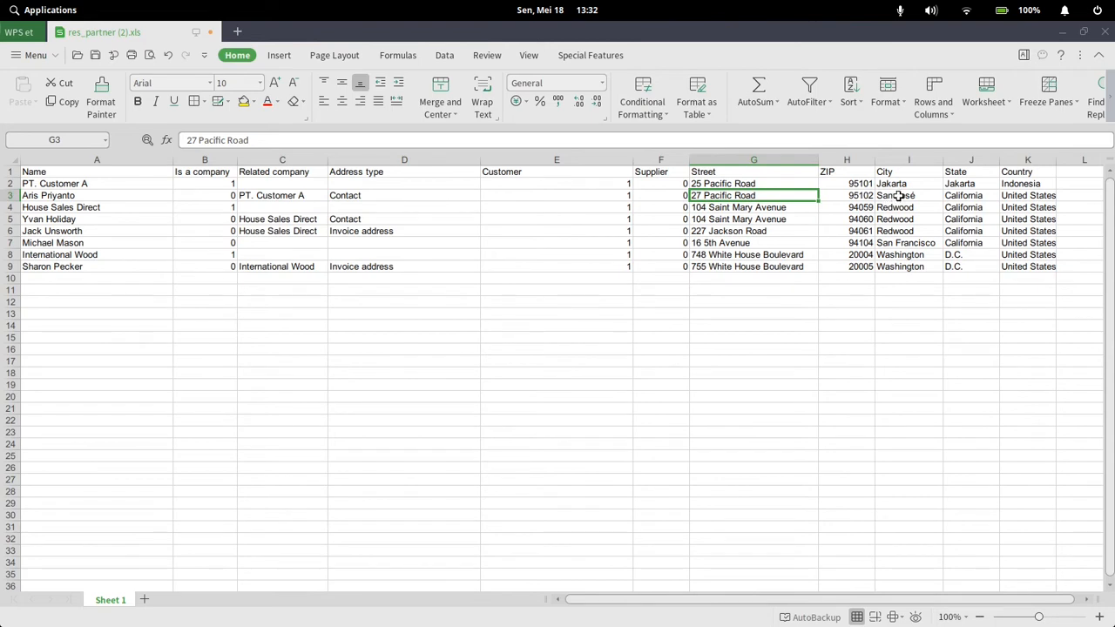
{"action": "left_click_drag", "start_coordinate": [897, 182], "coordinate": [1008, 182]}
{"action": "left_click", "coordinate": [847, 185]}
{"action": "key", "text": "ctrl+c"}
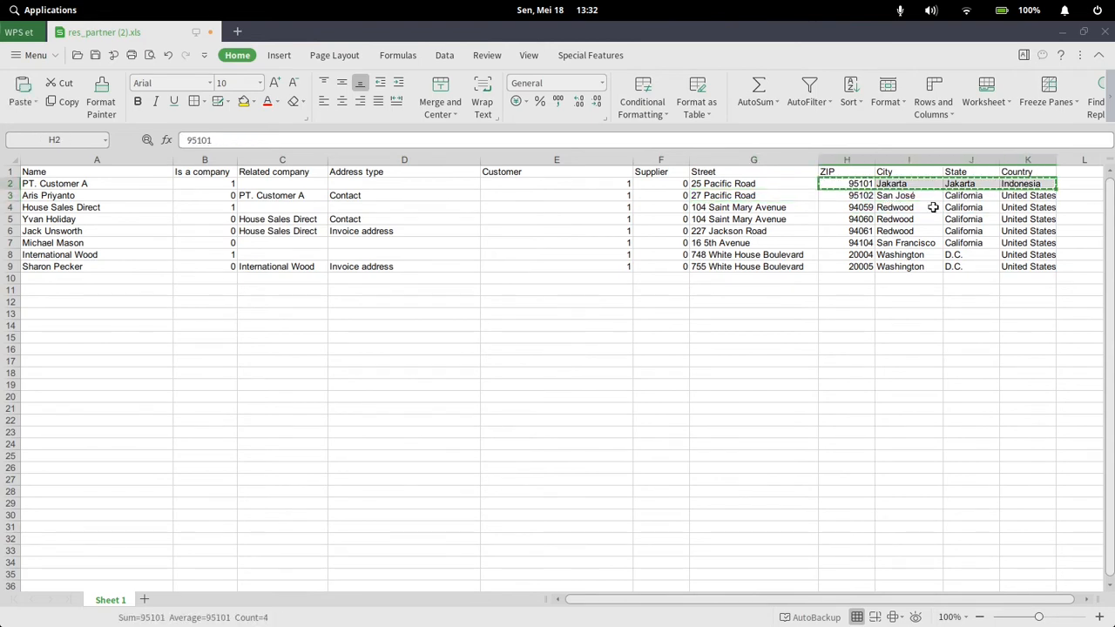
{"action": "left_click", "coordinate": [846, 197]}
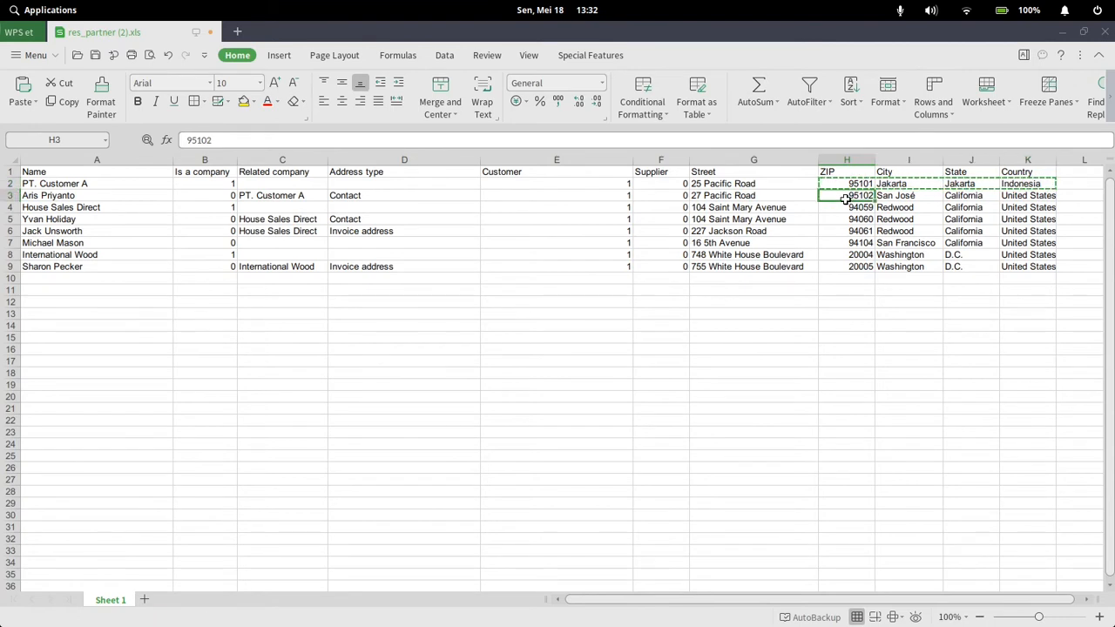
{"action": "key", "text": "Return"}
{"action": "left_click", "coordinate": [837, 229]}
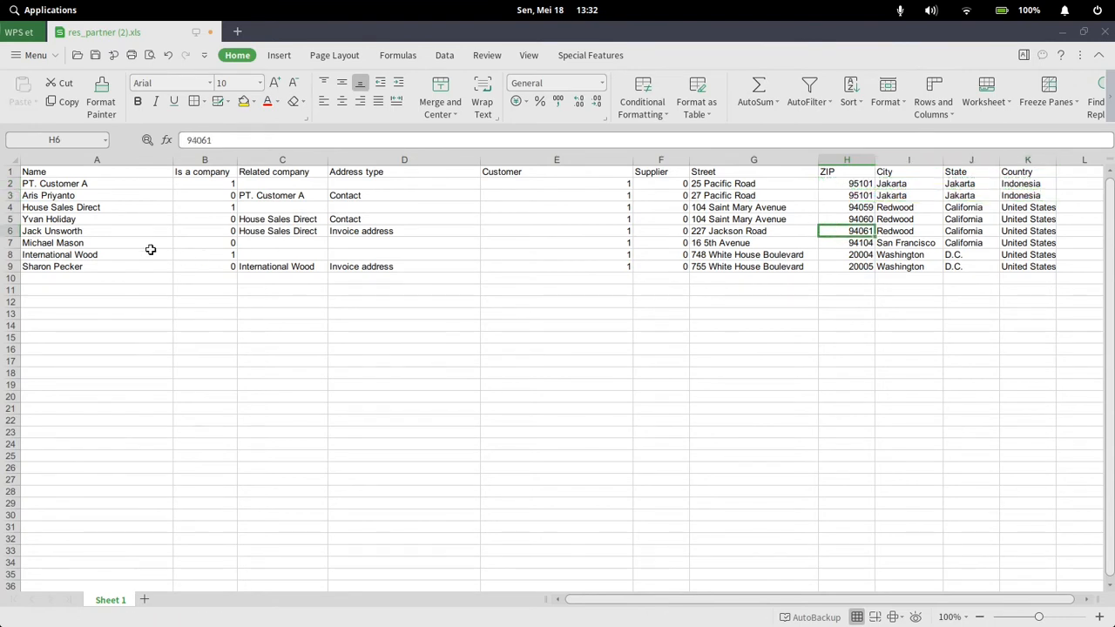
Delete the leftover sample rows 4 to 9 from the template and save the file
{"action": "left_click_drag", "start_coordinate": [9, 207], "coordinate": [8, 267]}
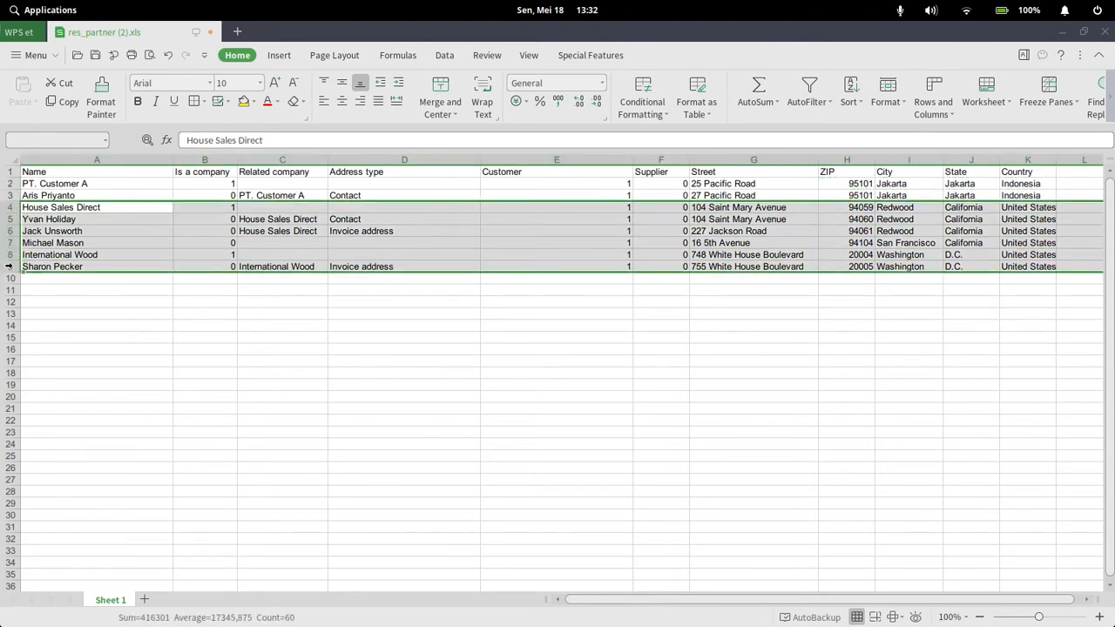
{"action": "right_click", "coordinate": [13, 260]}
{"action": "left_click", "coordinate": [60, 376]}
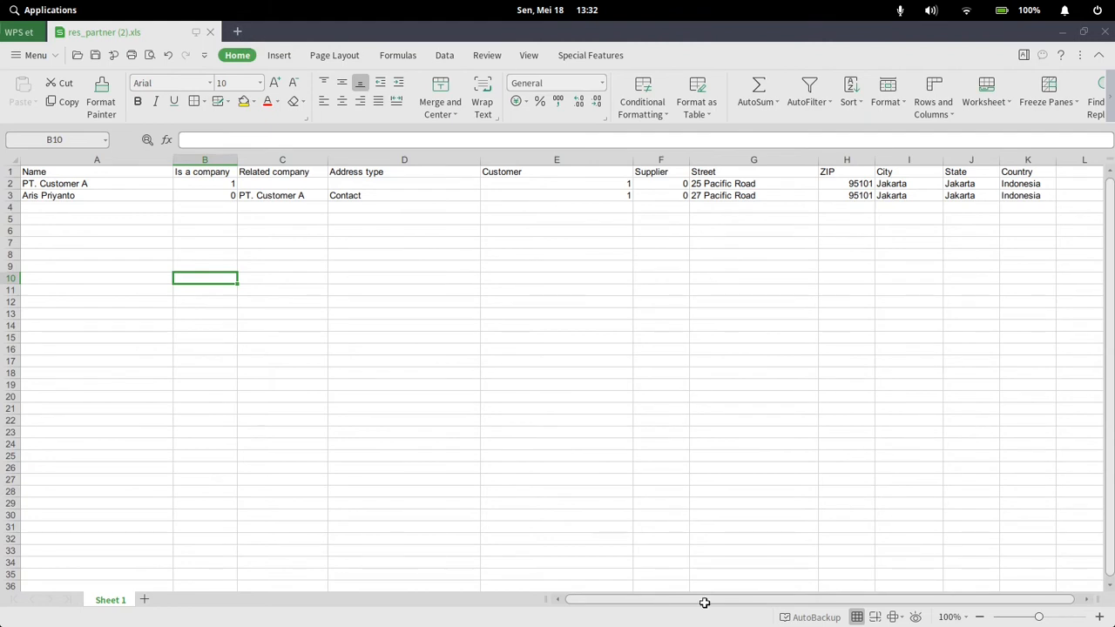
Switch to Odoo in Chrome, discard the blank new customer form, and open the customer import page
{"action": "left_click", "coordinate": [668, 606]}
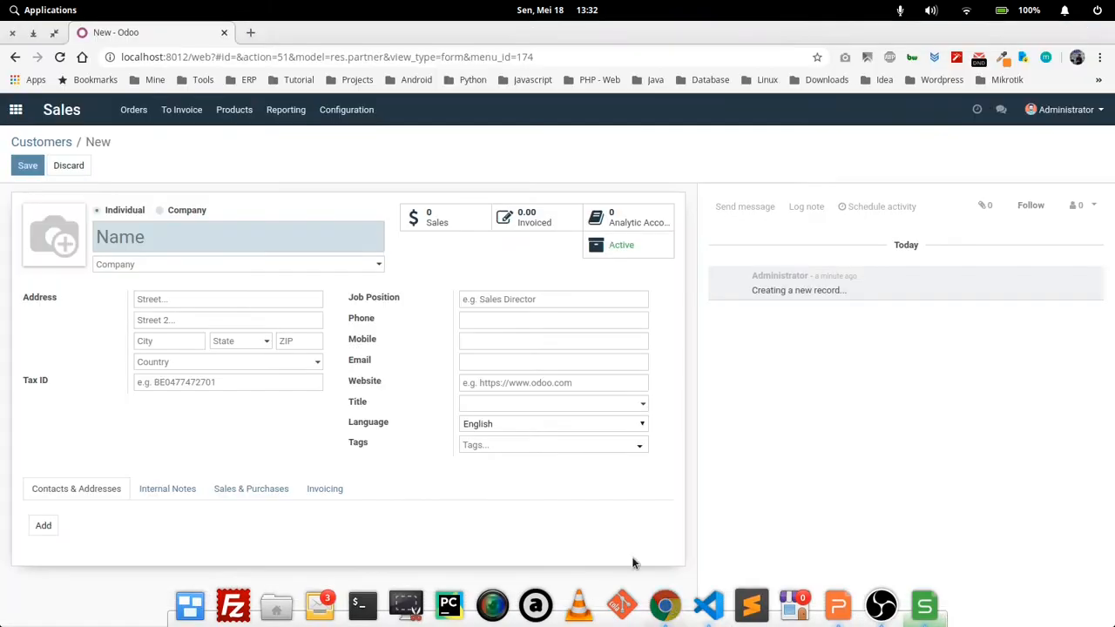
{"action": "left_click", "coordinate": [70, 165]}
{"action": "left_click", "coordinate": [75, 167]}
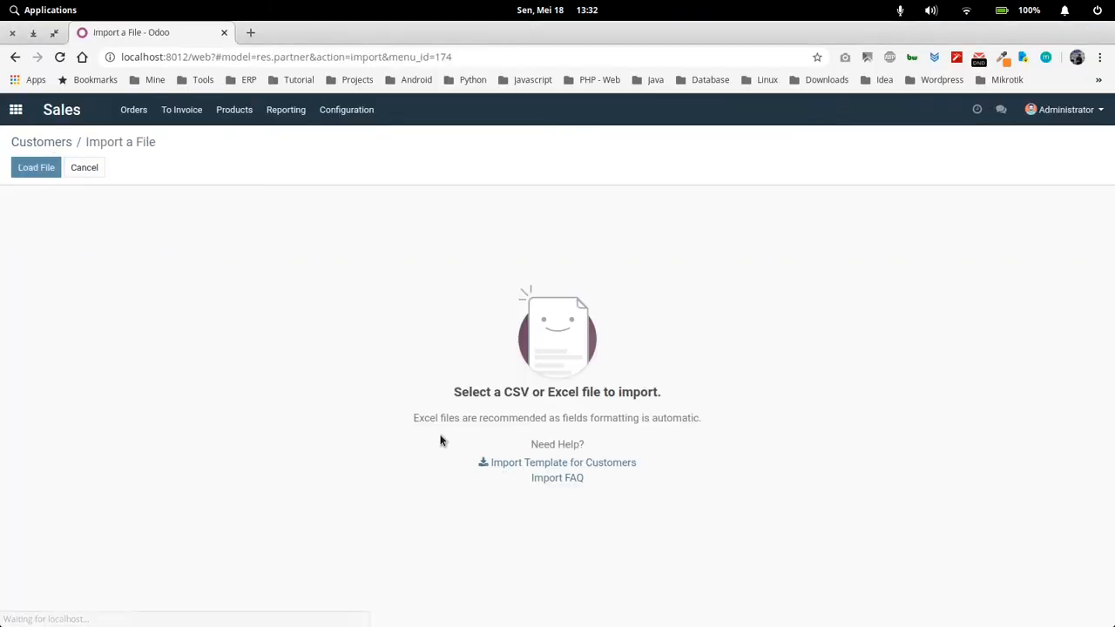
Load the edited res_partner (2).xls from Downloads, then test and run the customer import
{"action": "left_click", "coordinate": [39, 170]}
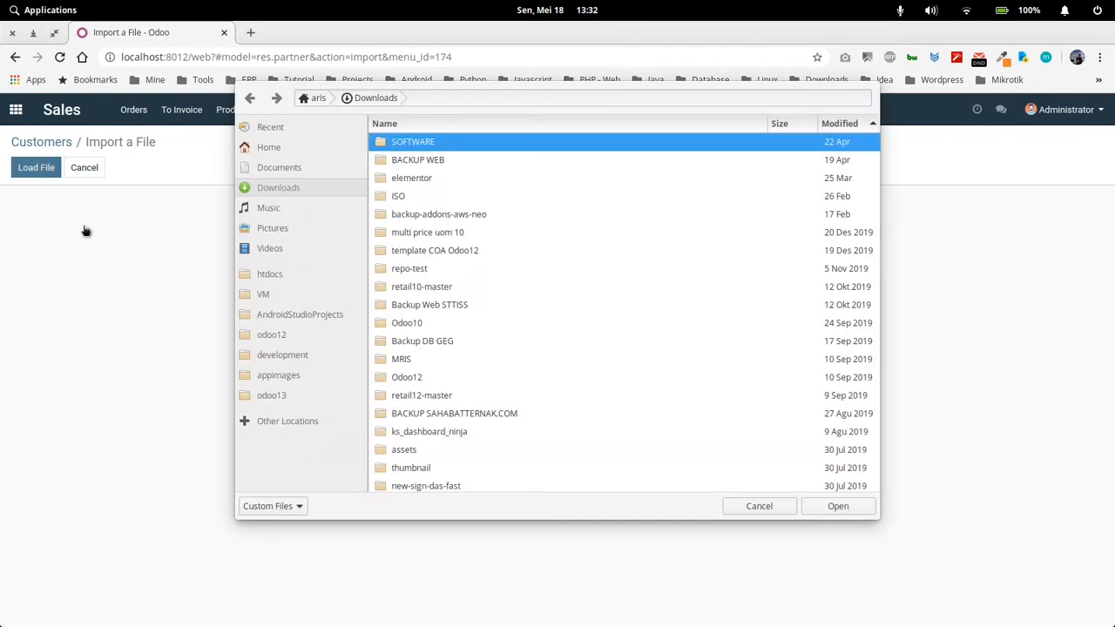
{"action": "scroll", "coordinate": [483, 338], "scroll_direction": "down", "scroll_amount": 6}
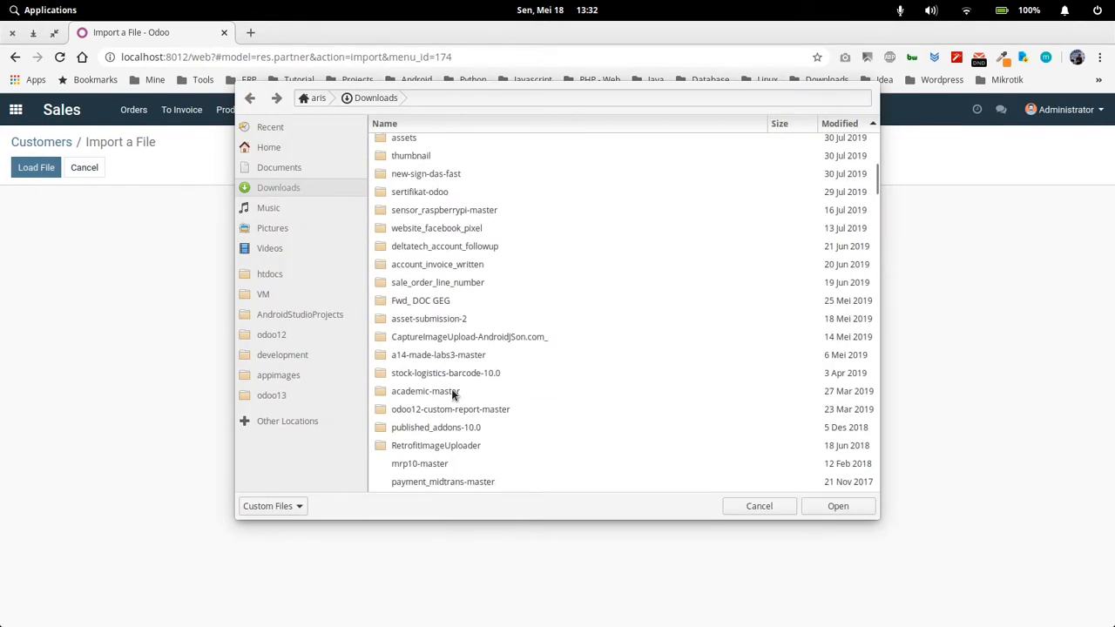
{"action": "scroll", "coordinate": [452, 395], "scroll_direction": "down", "scroll_amount": 3}
{"action": "double_click", "coordinate": [442, 358]}
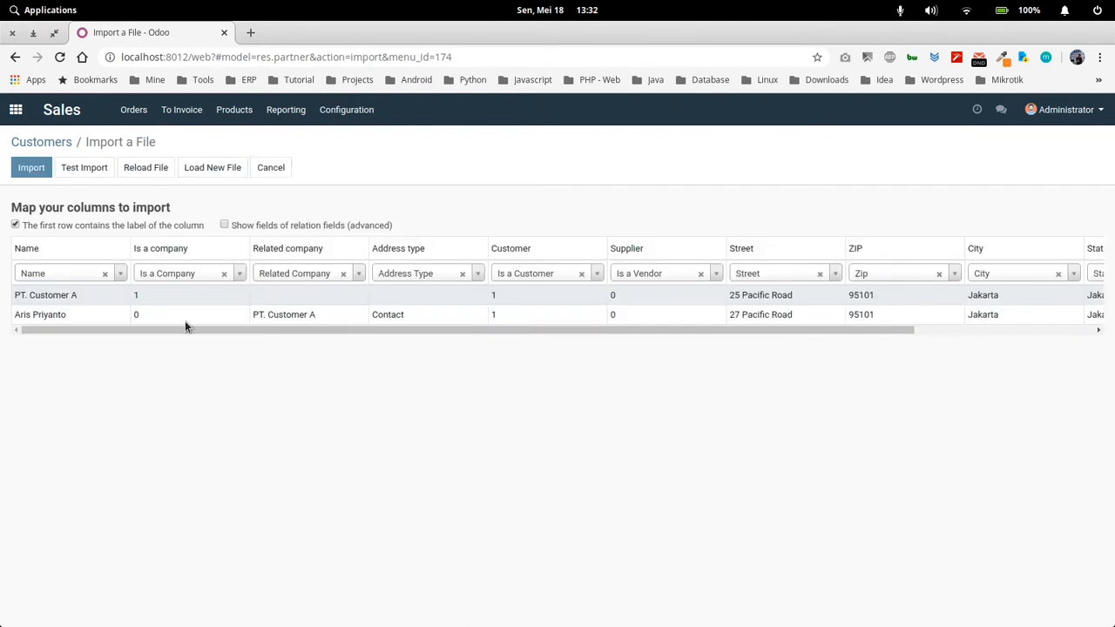
{"action": "left_click", "coordinate": [98, 173]}
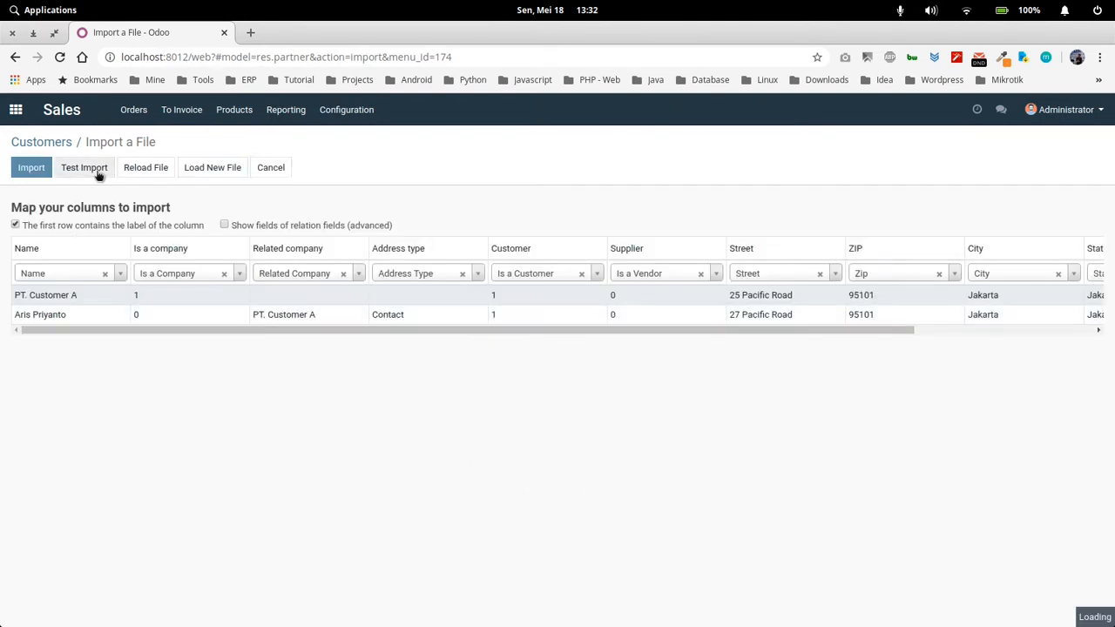
{"action": "left_click", "coordinate": [35, 169]}
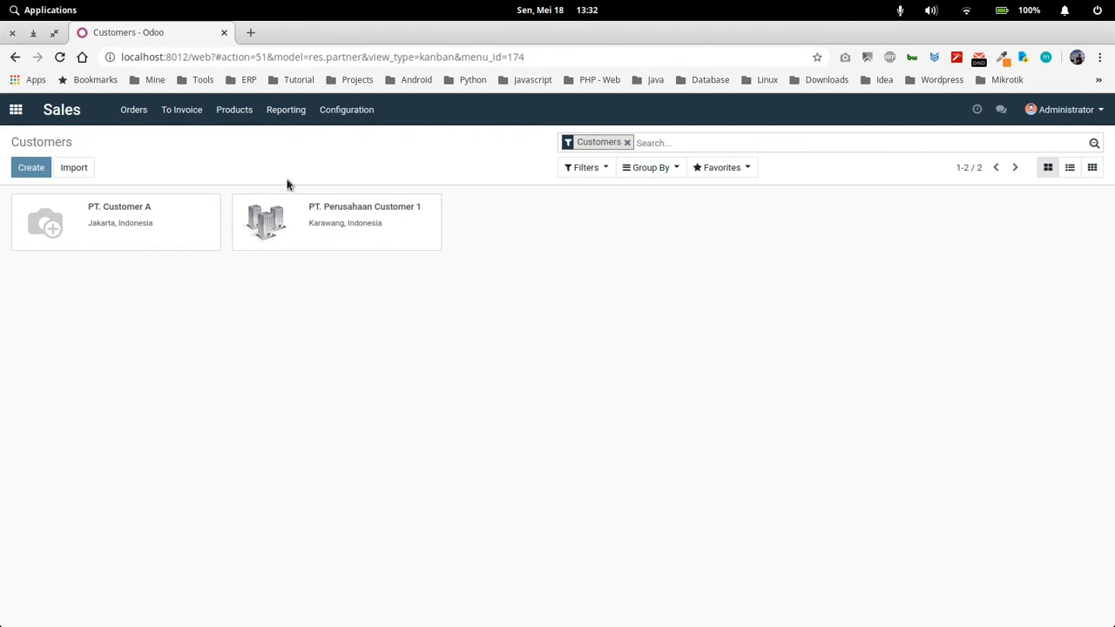
Open the Vendors list in the Purchase app
{"action": "left_click", "coordinate": [15, 110]}
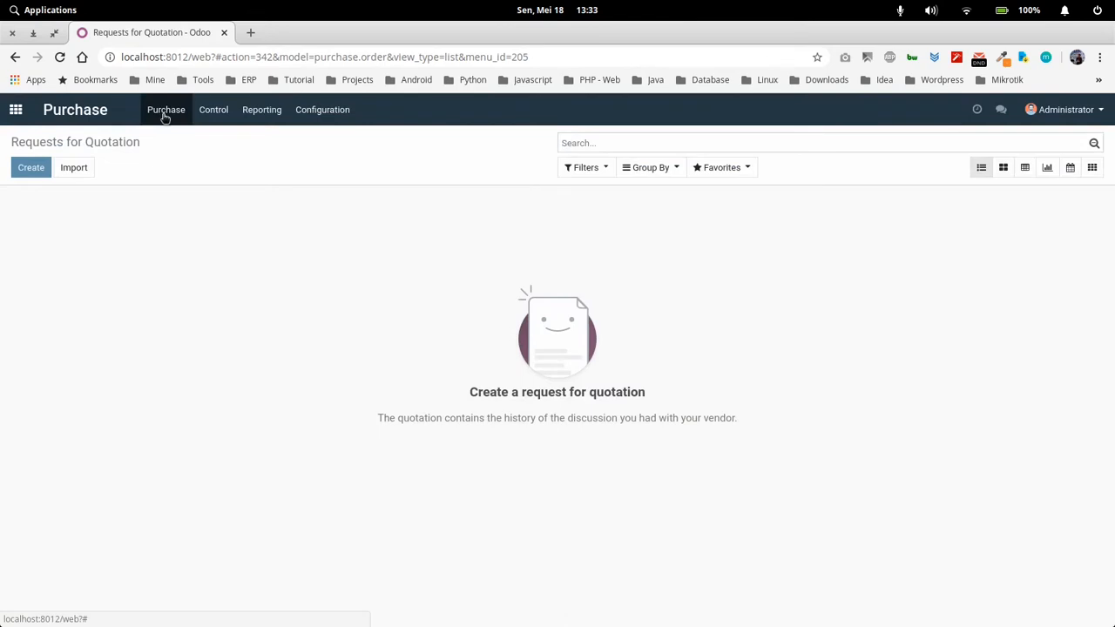
{"action": "left_click", "coordinate": [166, 110]}
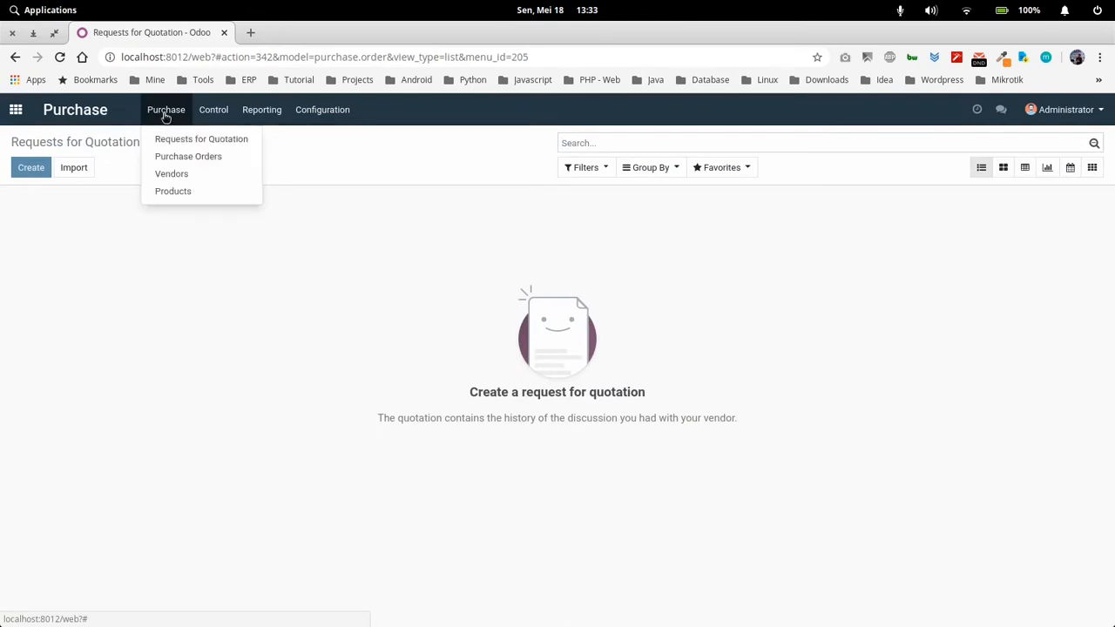
{"action": "left_click", "coordinate": [186, 177]}
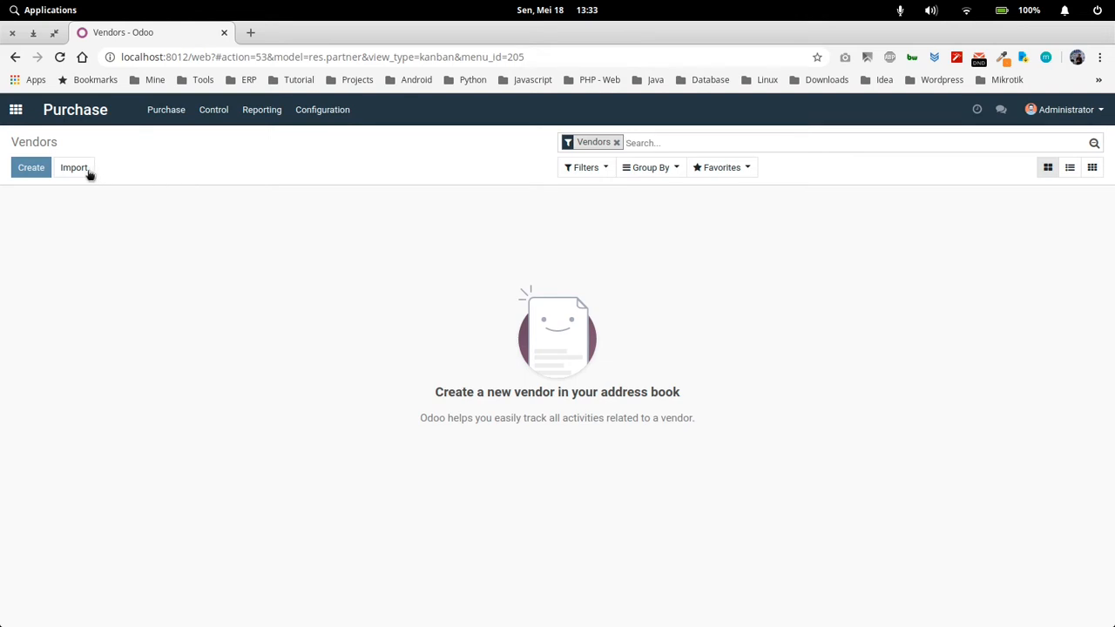
Examine the Sales & Purchases settings on a new vendor form, then return to the Vendors list
{"action": "left_click", "coordinate": [30, 167]}
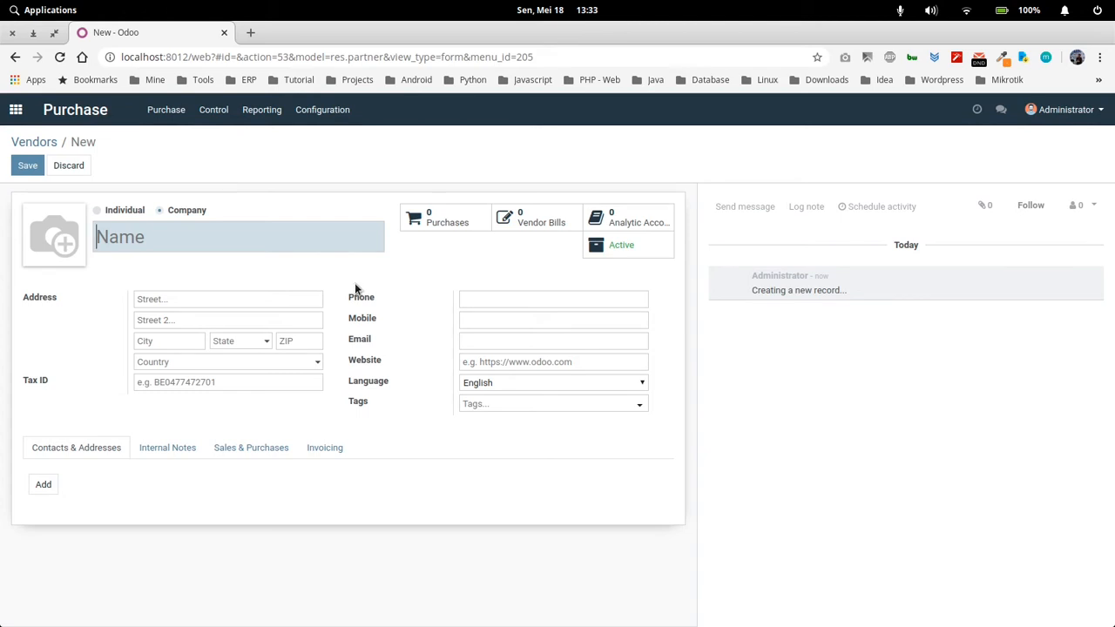
{"action": "left_click", "coordinate": [281, 451]}
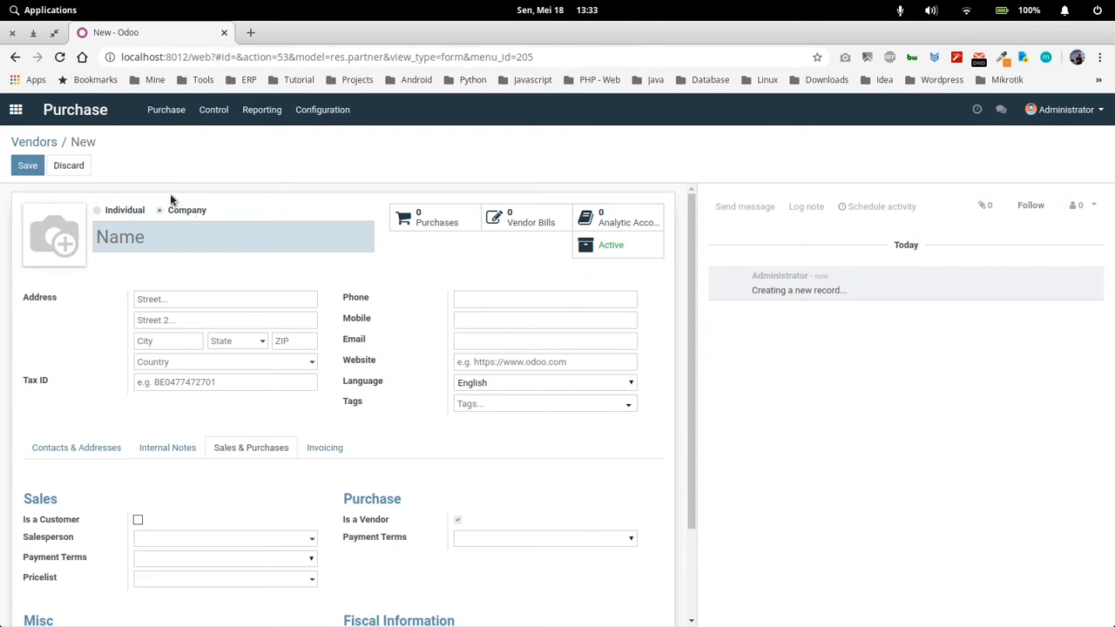
{"action": "left_click", "coordinate": [44, 142]}
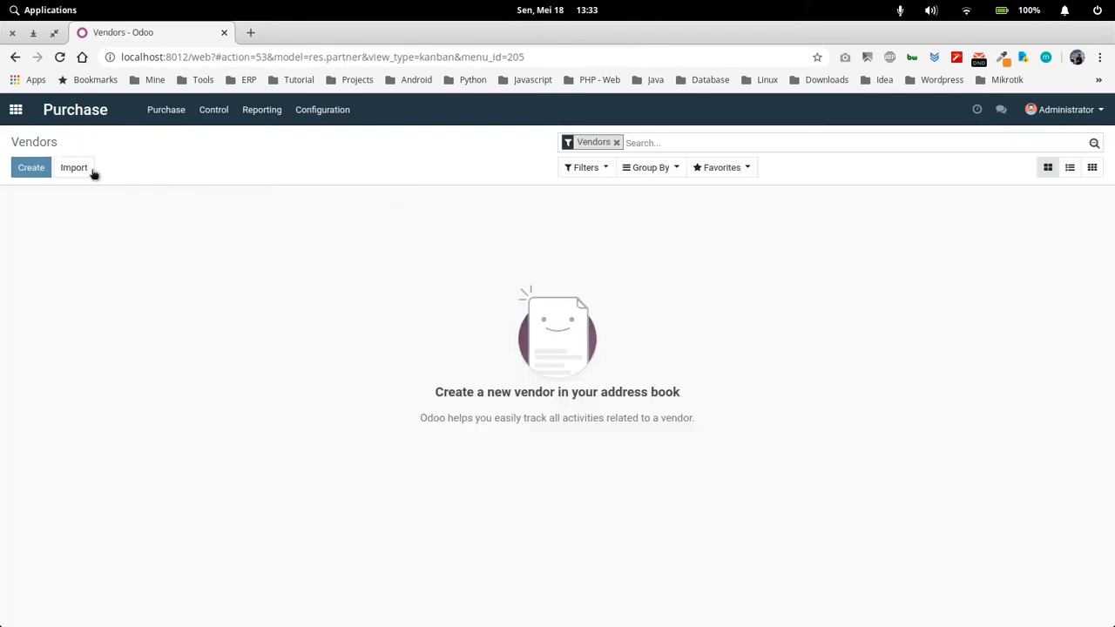
Create a new company vendor named "PT. Vendor Gas" and enter its street address
{"action": "left_click", "coordinate": [42, 173]}
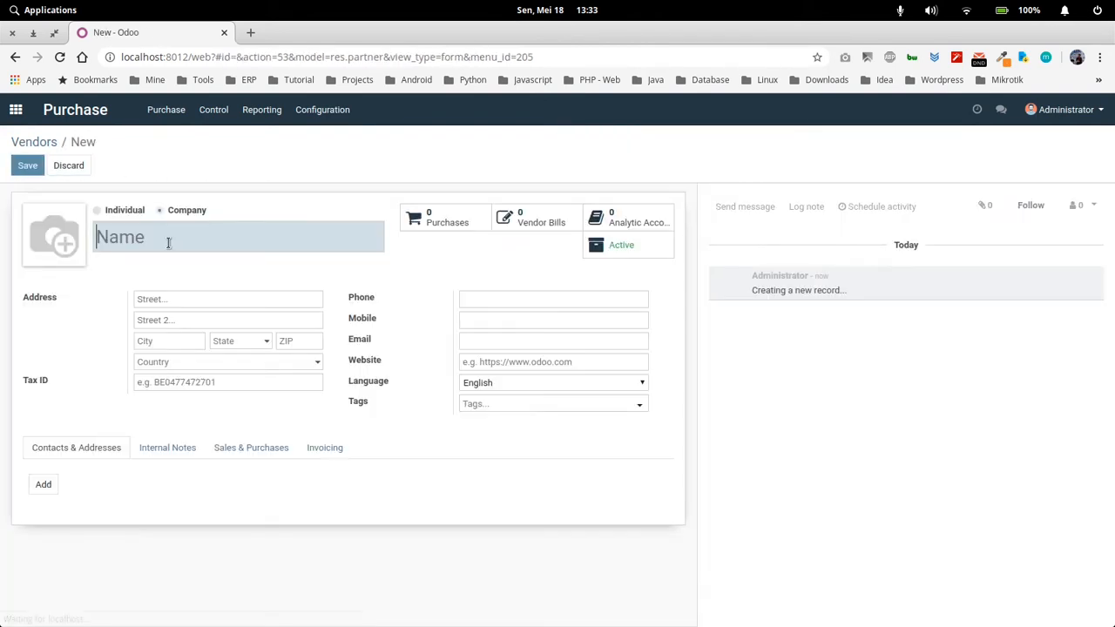
{"action": "type", "text": "PT. Vendor Gas"}
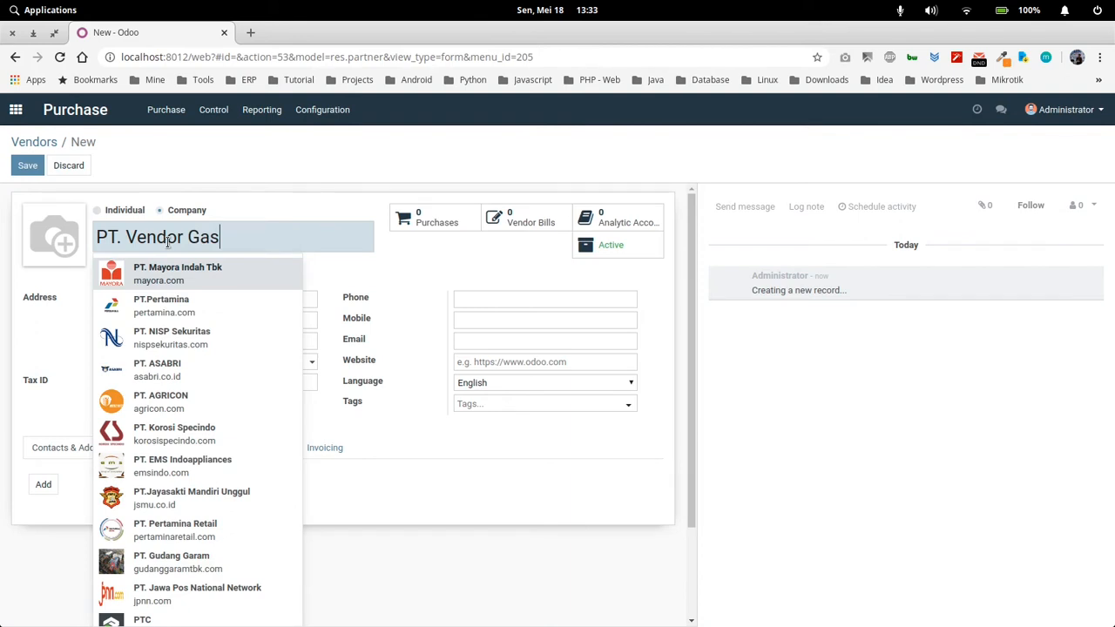
{"action": "left_click", "coordinate": [399, 249]}
{"action": "left_click", "coordinate": [217, 303]}
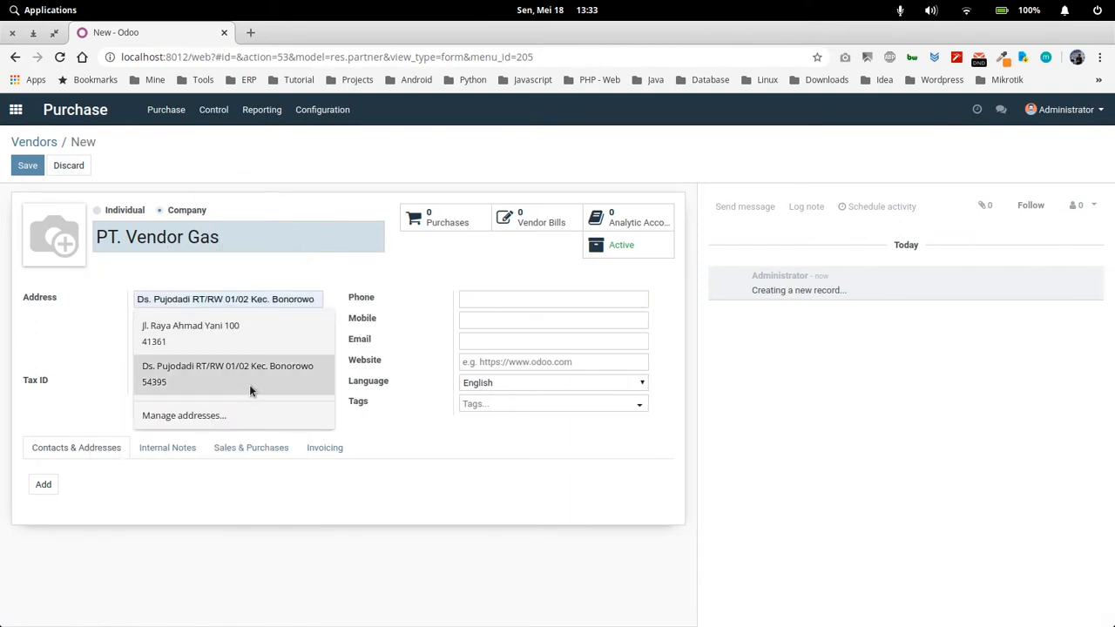
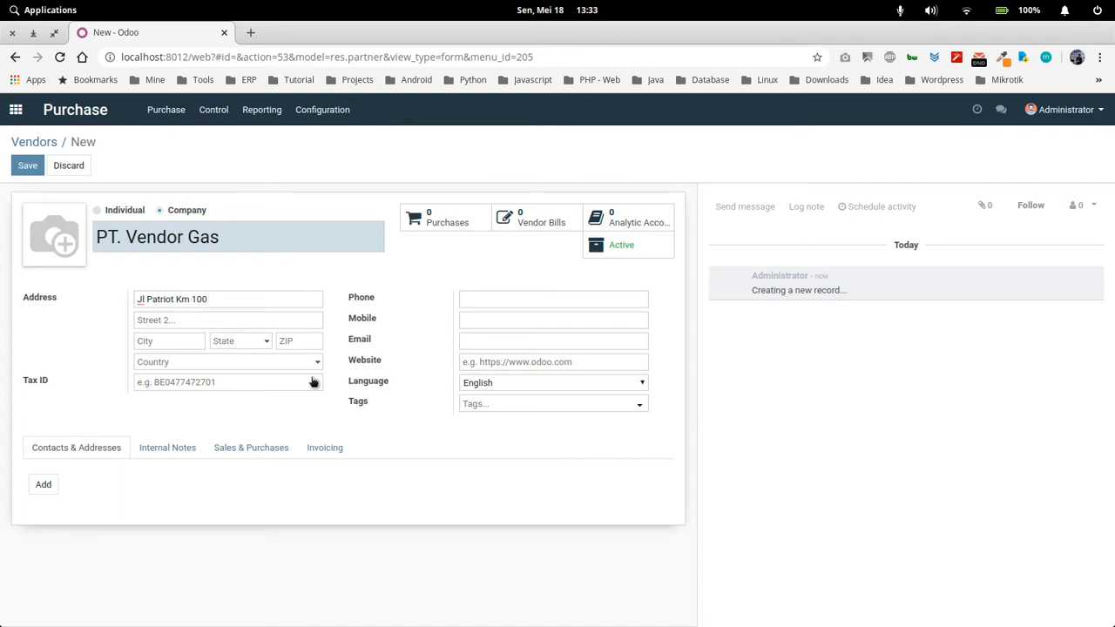
Set the vendor's city to Jakarta and its state to Jakarta (ID), and save the vendor
{"action": "left_click", "coordinate": [171, 344]}
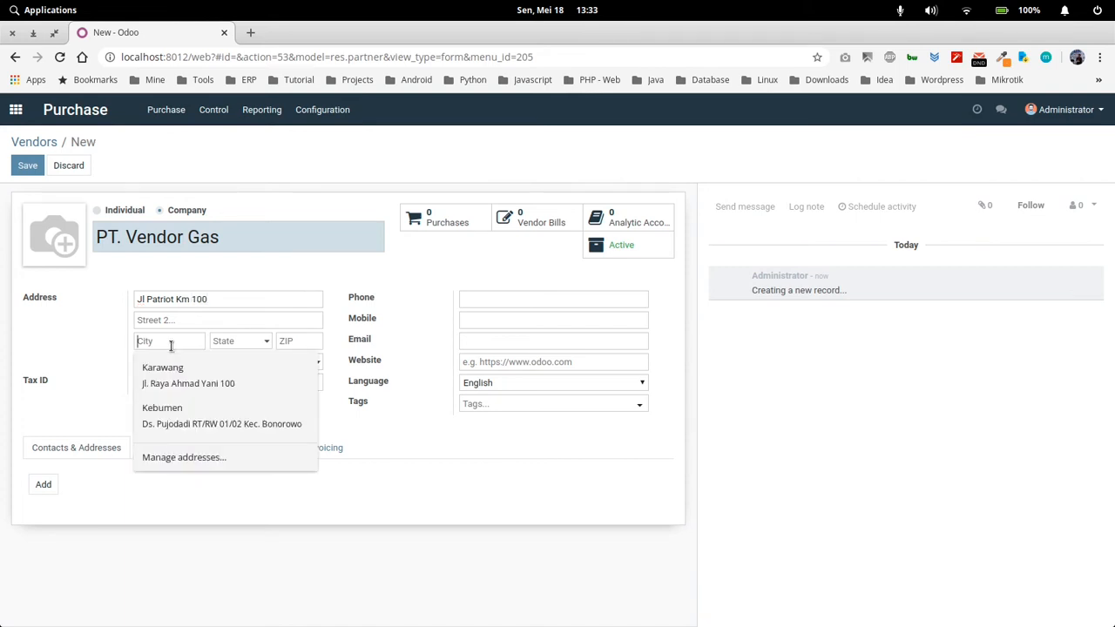
{"action": "type", "text": "Ja"}
{"action": "key", "text": "BackSpace"}
{"action": "key", "text": "BackSpace"}
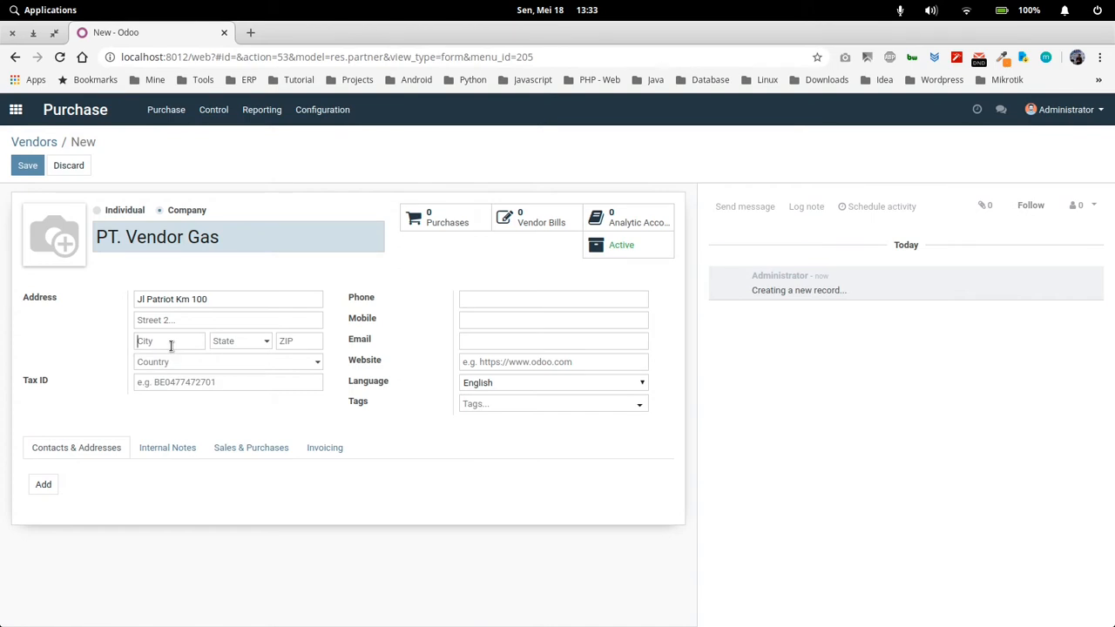
{"action": "type", "text": "Jakarta"}
{"action": "key", "text": "Tab"}
{"action": "type", "text": "Jak"}
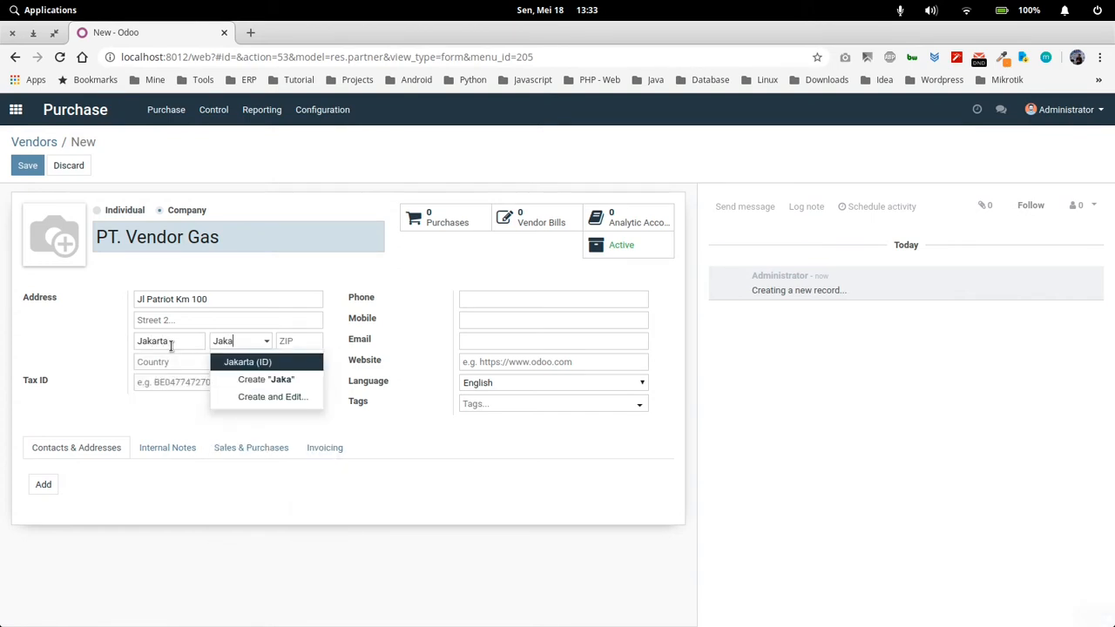
{"action": "key", "text": "Return"}
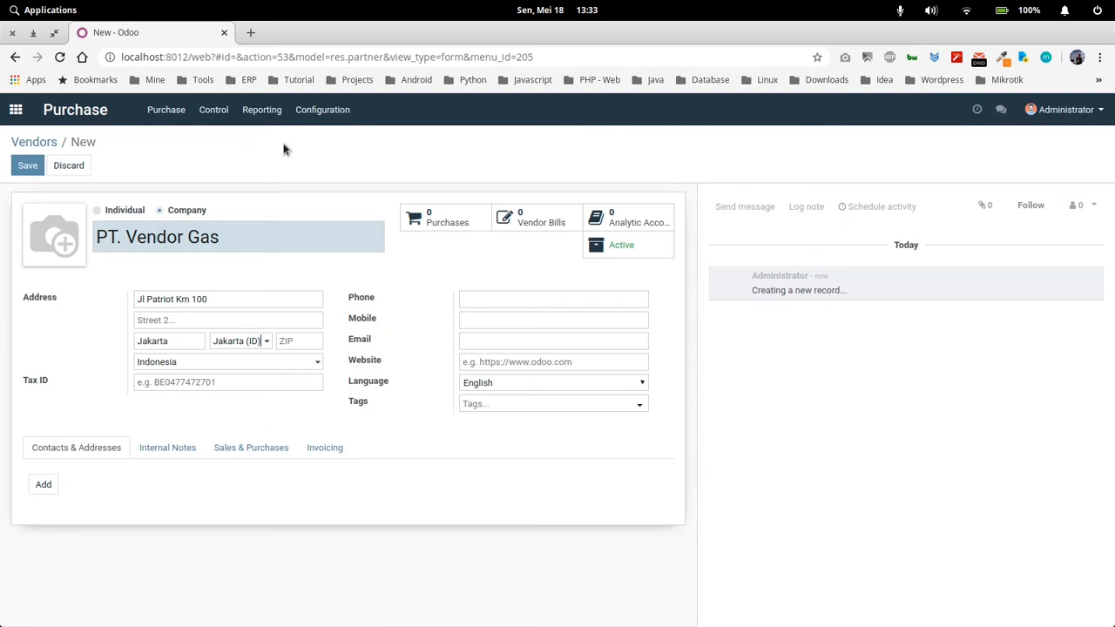
{"action": "left_click", "coordinate": [27, 166]}
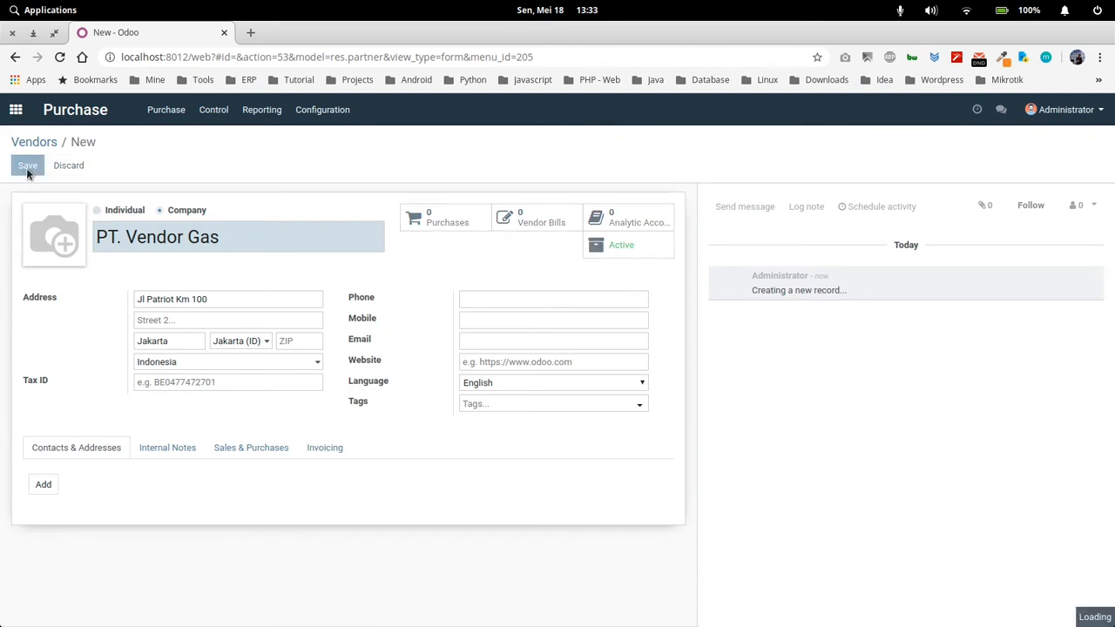
Return to the Vendors list and open its file import page
{"action": "left_click", "coordinate": [34, 142]}
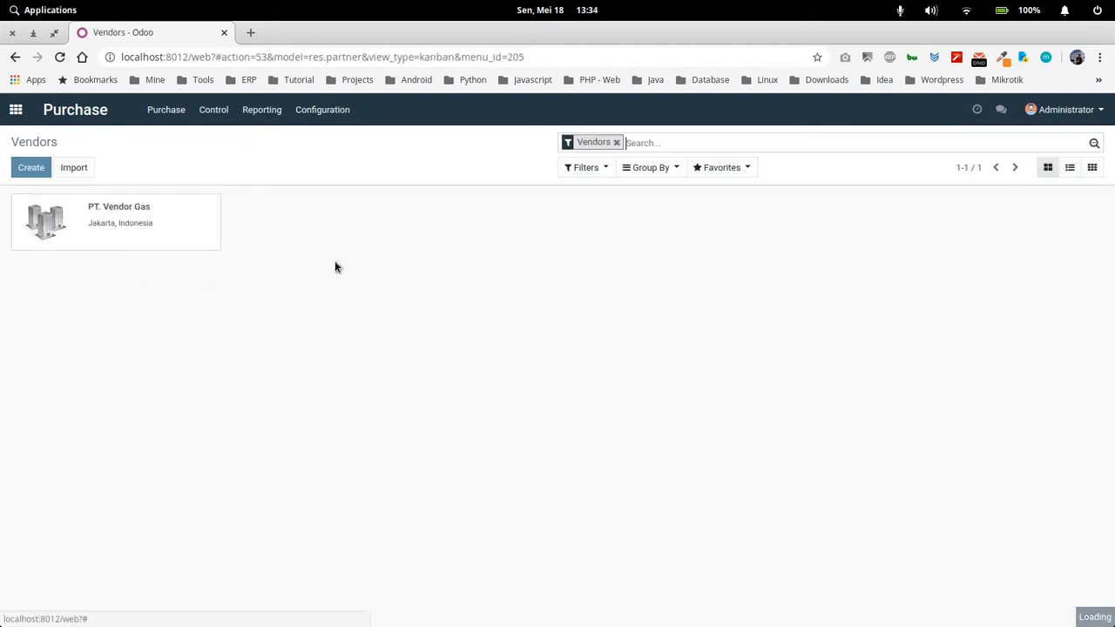
{"action": "left_click", "coordinate": [85, 171]}
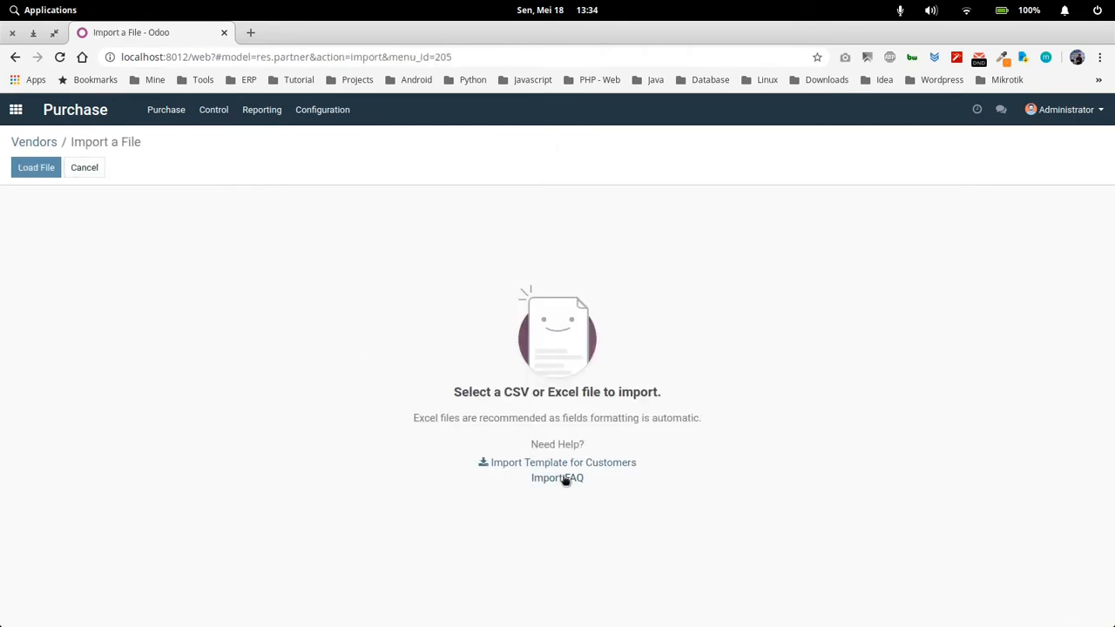
Leave the vendor import page and open the Products page of the Inventory app
{"action": "left_click", "coordinate": [37, 143]}
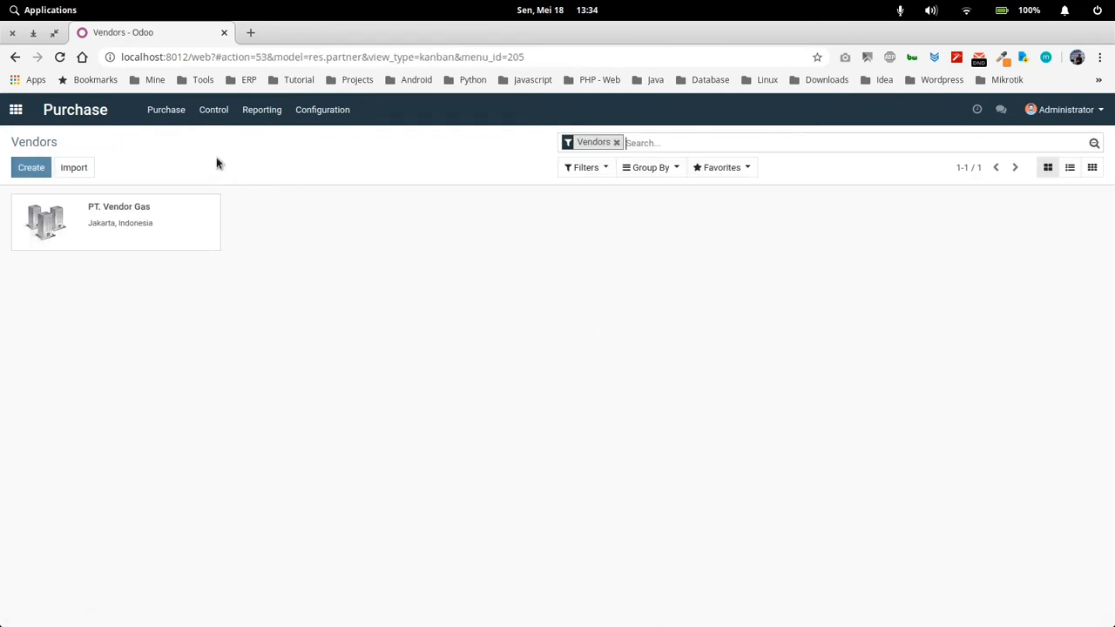
{"action": "left_click", "coordinate": [16, 109]}
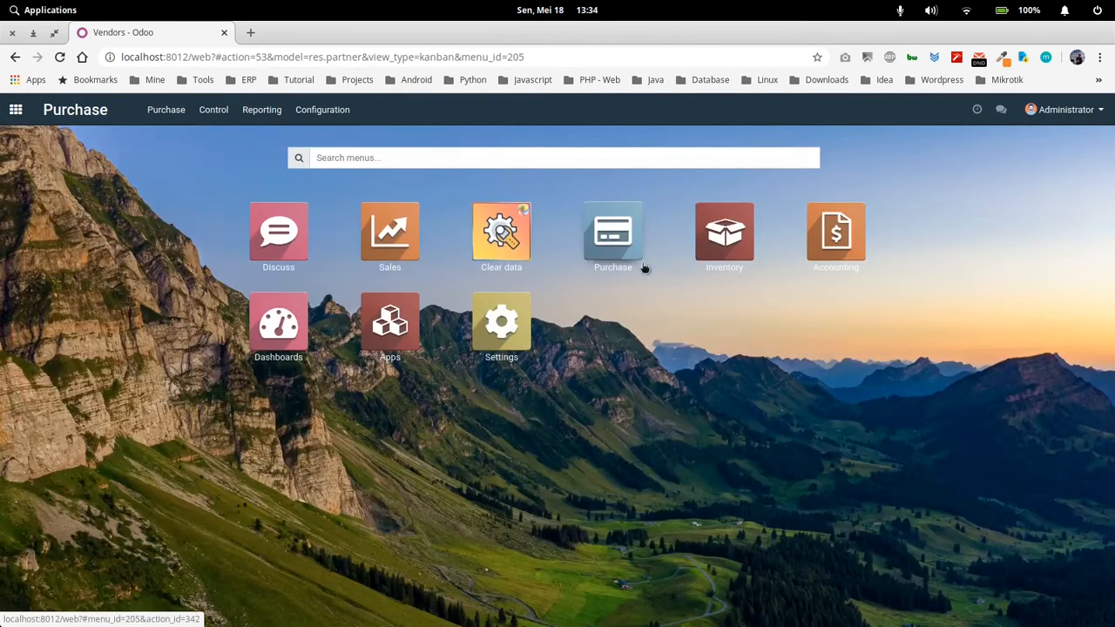
{"action": "left_click", "coordinate": [710, 239]}
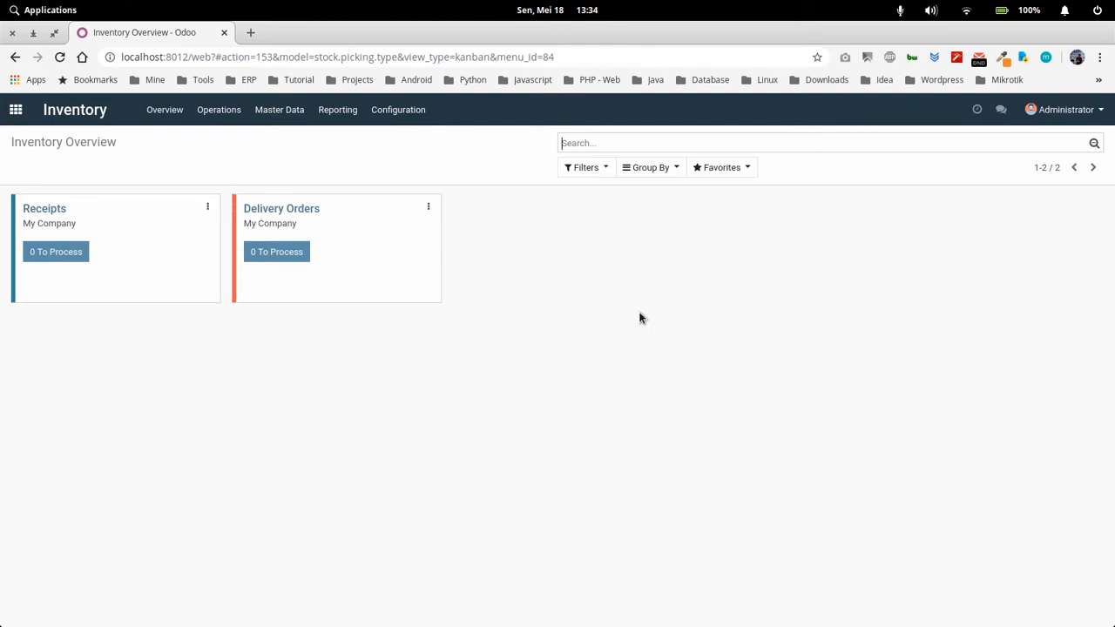
{"action": "left_click", "coordinate": [280, 111]}
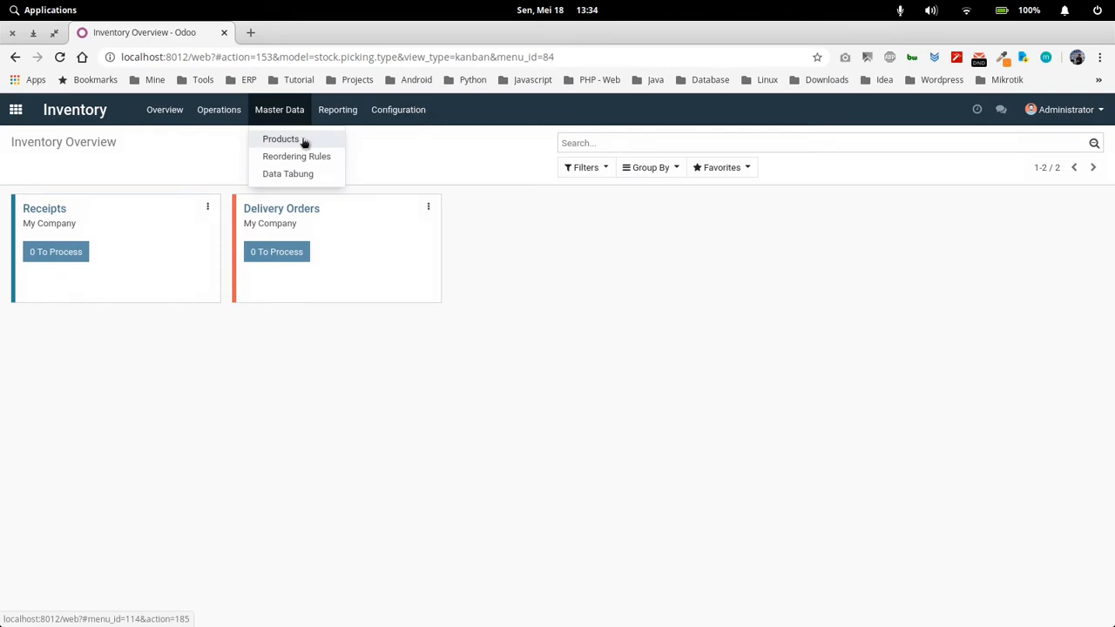
{"action": "left_click", "coordinate": [304, 142]}
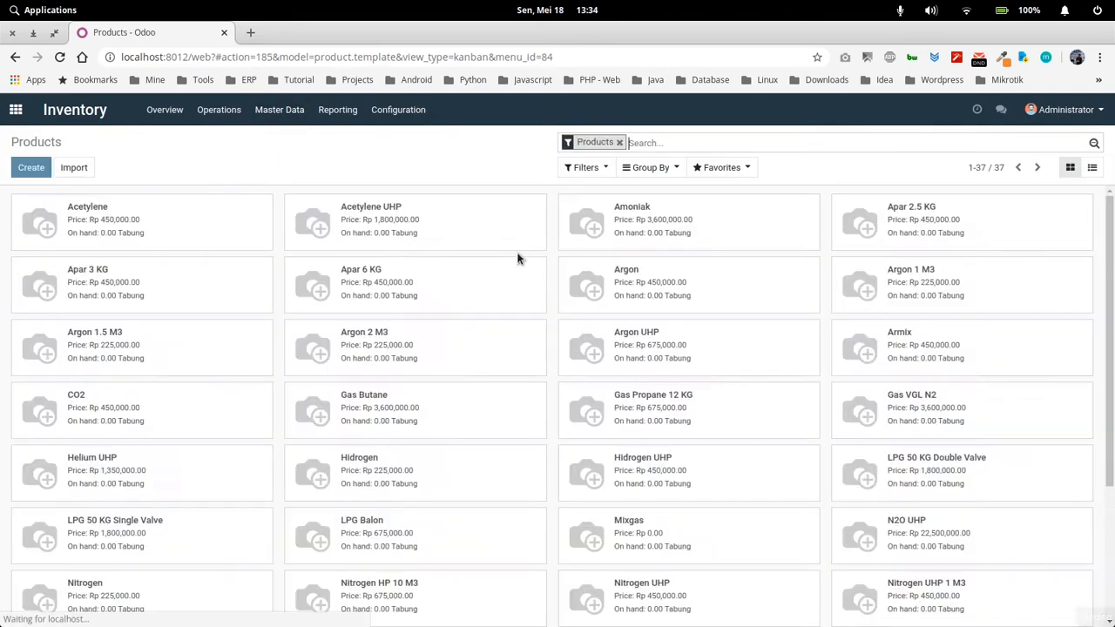
Look through the products and switch them to the list view
{"action": "scroll", "coordinate": [449, 375], "scroll_direction": "down", "scroll_amount": 3}
{"action": "scroll", "coordinate": [462, 387], "scroll_direction": "up", "scroll_amount": 3}
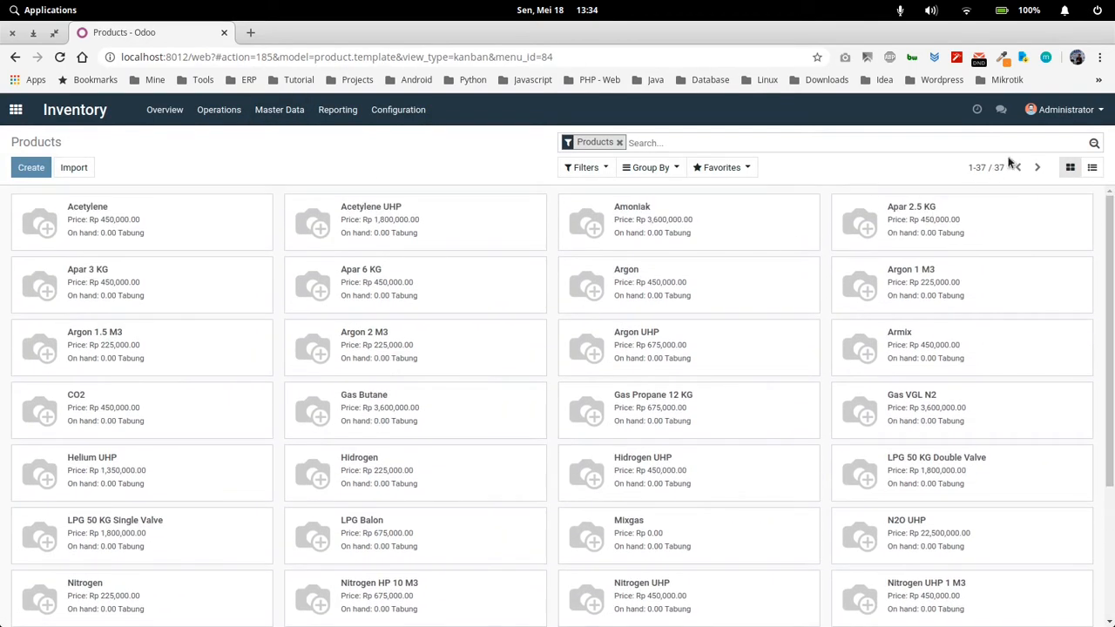
{"action": "left_click", "coordinate": [1093, 168]}
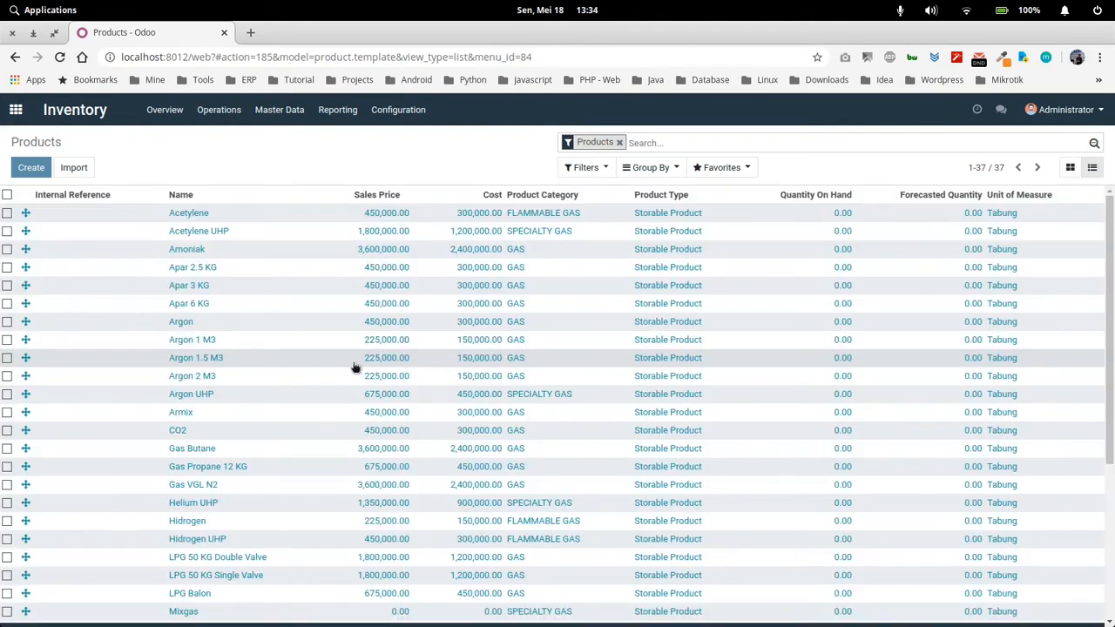
{"action": "scroll", "coordinate": [528, 377], "scroll_direction": "up", "scroll_amount": 3}
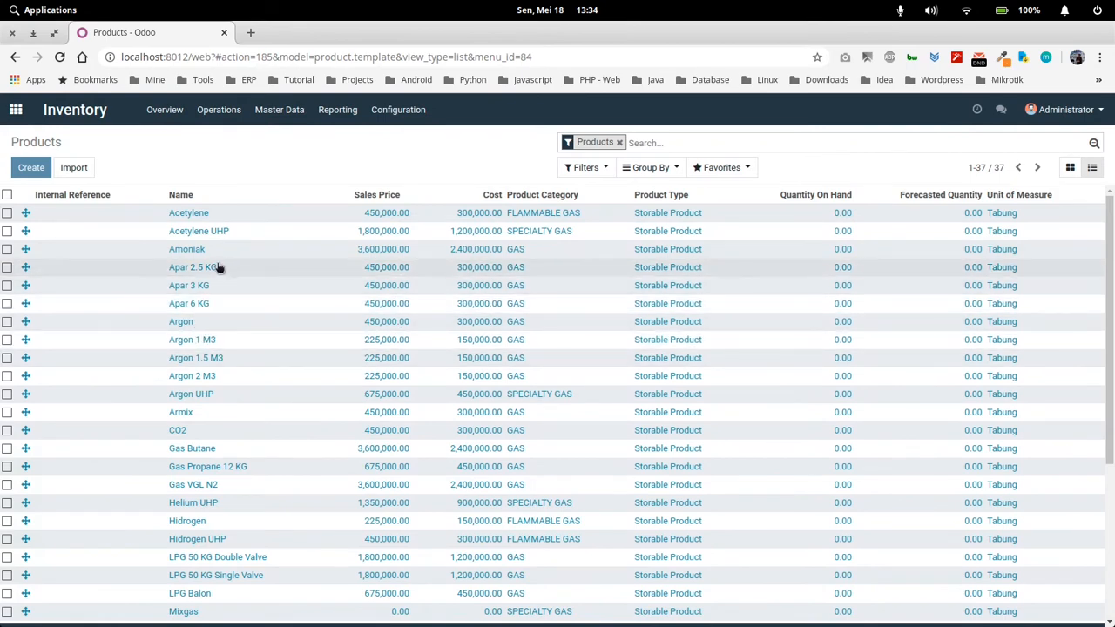
Open the Argon product for editing and examine the available product types
{"action": "left_click", "coordinate": [227, 328]}
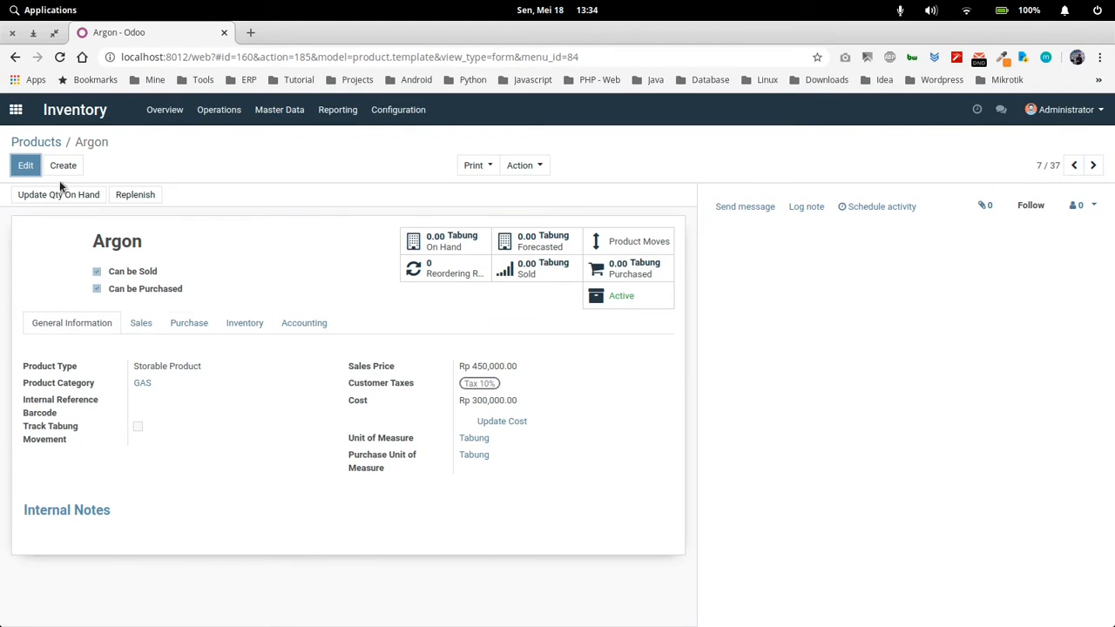
{"action": "left_click", "coordinate": [25, 166]}
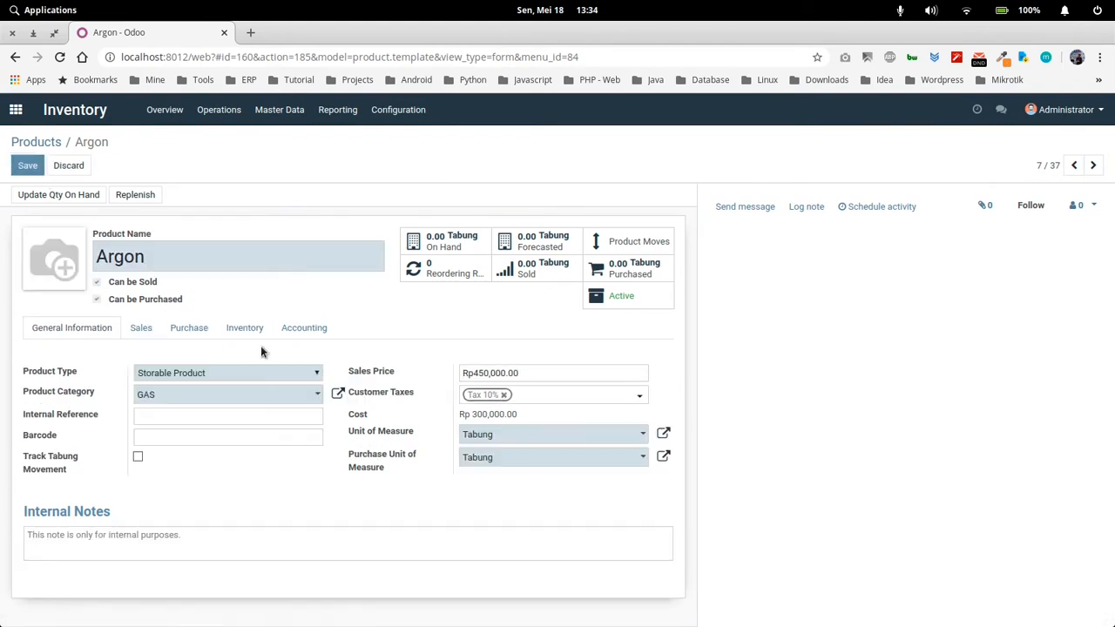
{"action": "left_click", "coordinate": [213, 373]}
{"action": "left_click", "coordinate": [214, 373]}
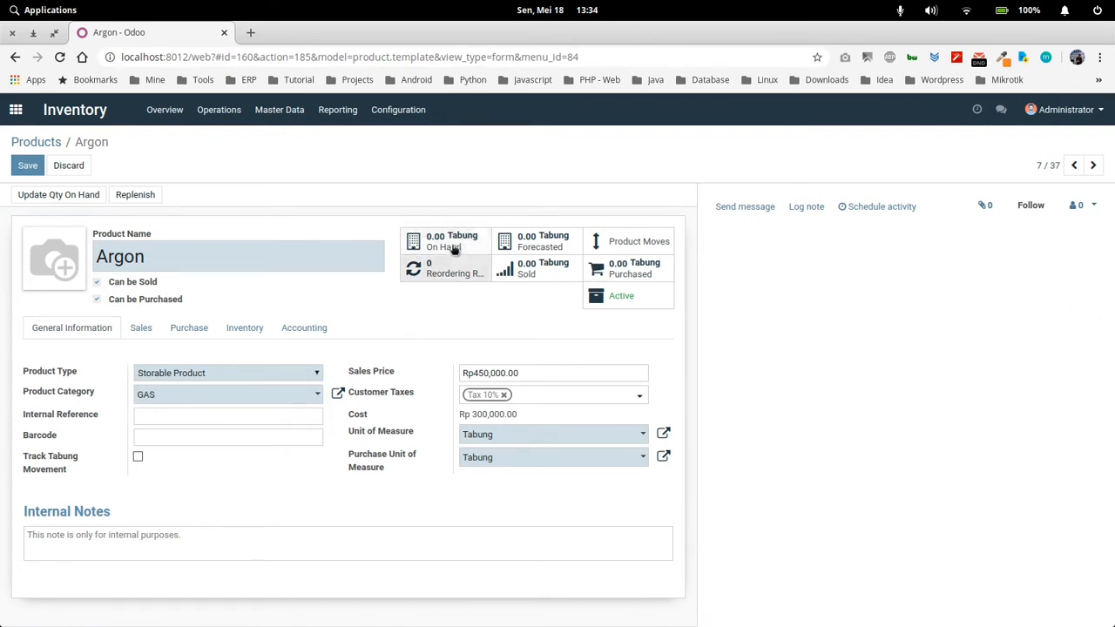
{"action": "left_click", "coordinate": [304, 373]}
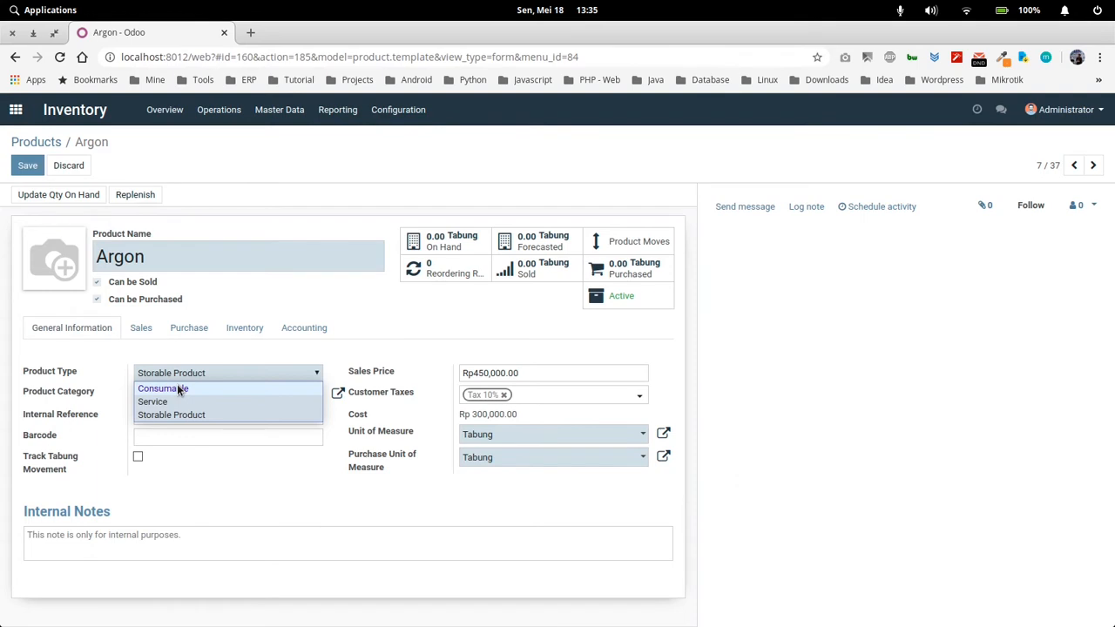
{"action": "left_click", "coordinate": [100, 374]}
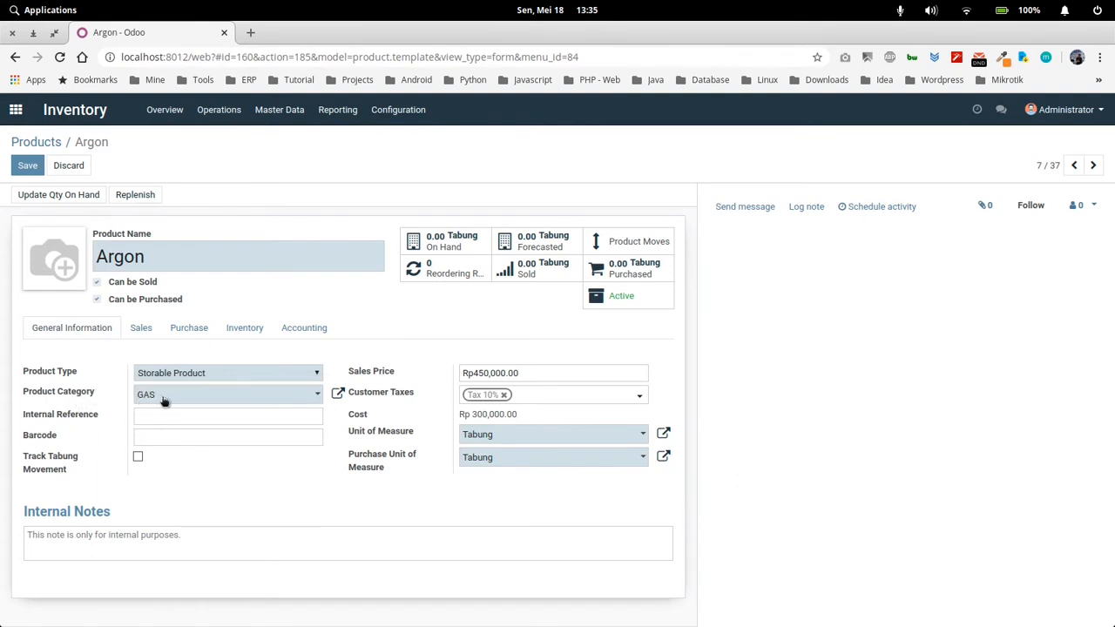
Open Argon's GAS product category and examine its inventory valuation settings
{"action": "left_click", "coordinate": [338, 392]}
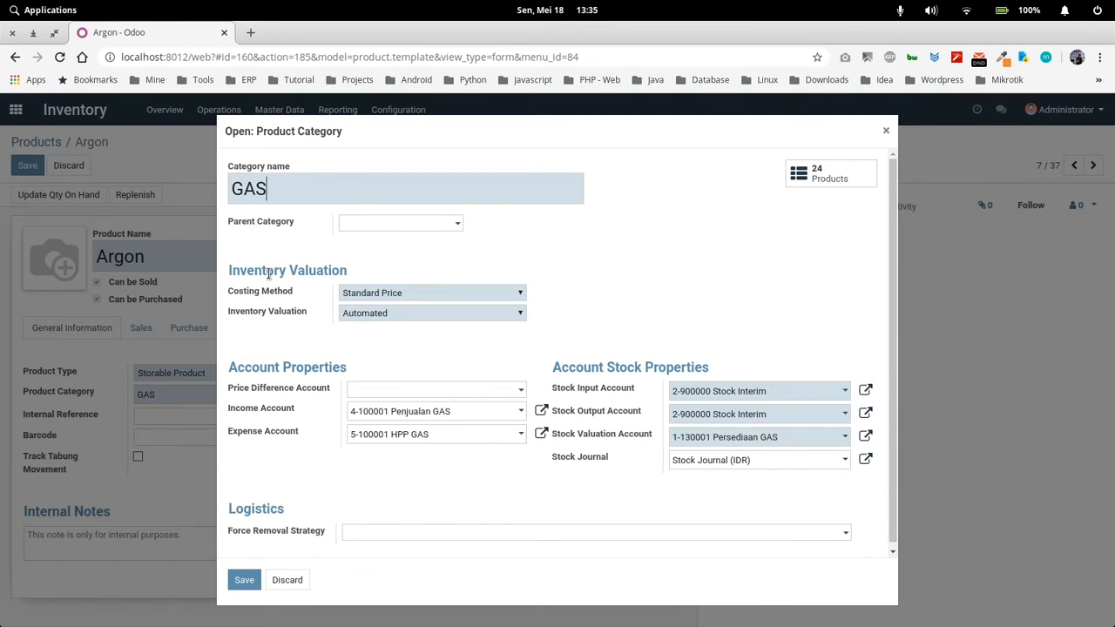
{"action": "left_click_drag", "start_coordinate": [343, 132], "coordinate": [257, 131]}
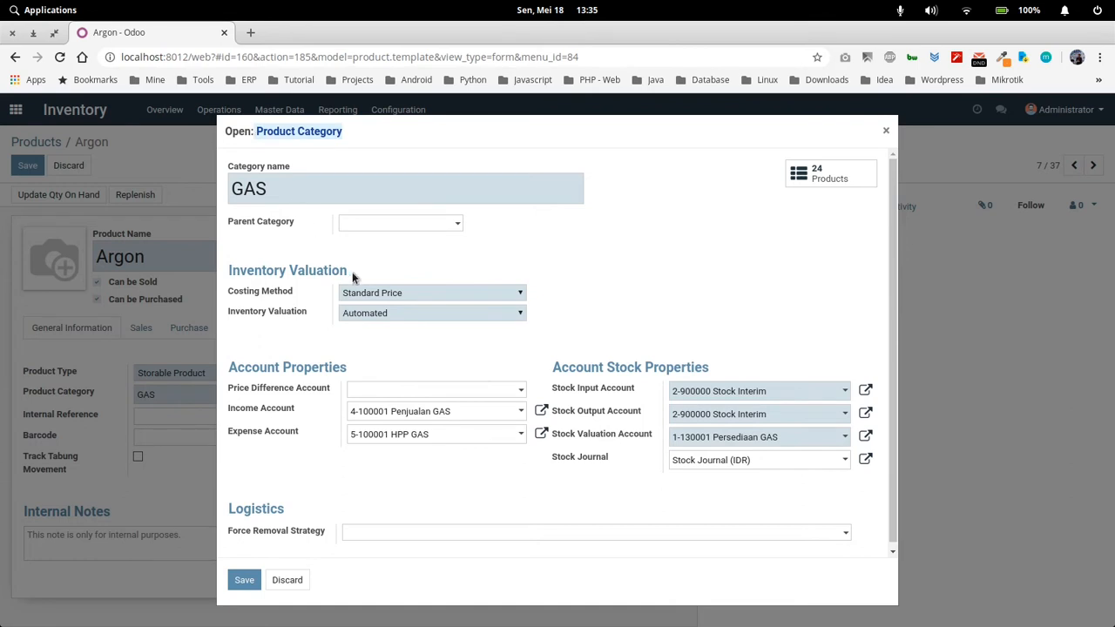
{"action": "left_click_drag", "start_coordinate": [352, 272], "coordinate": [226, 273]}
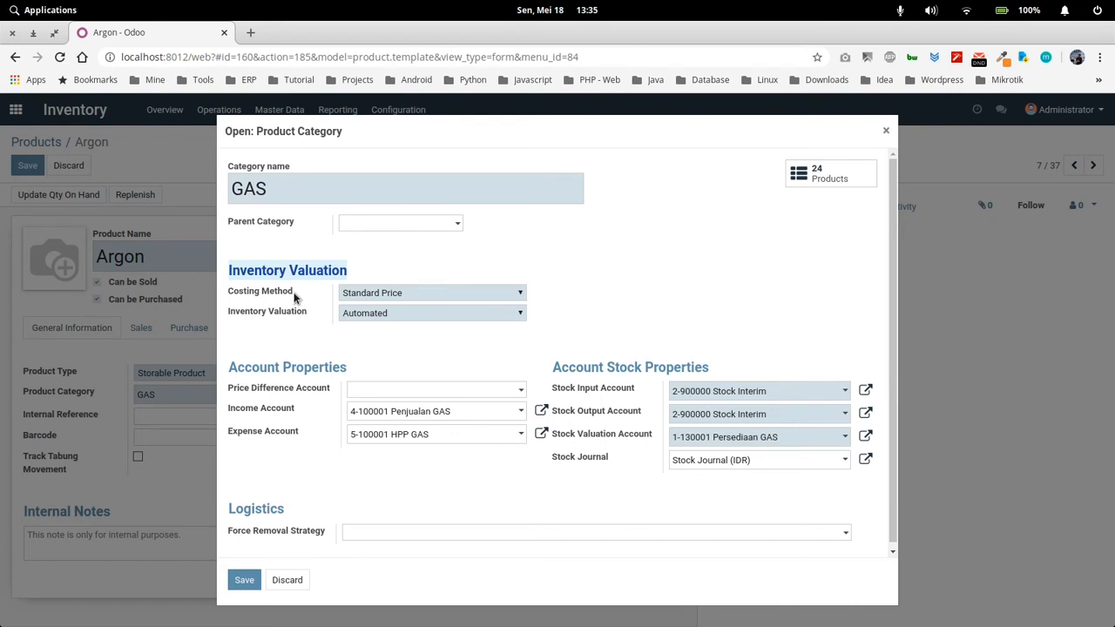
{"action": "left_click_drag", "start_coordinate": [294, 298], "coordinate": [243, 298]}
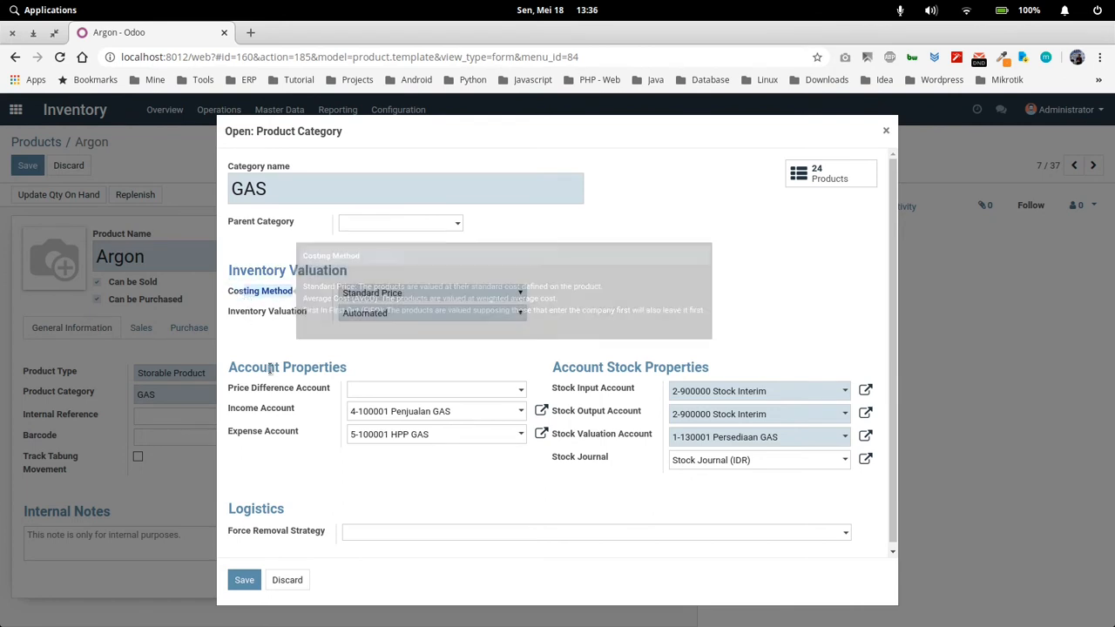
{"action": "left_click", "coordinate": [297, 346]}
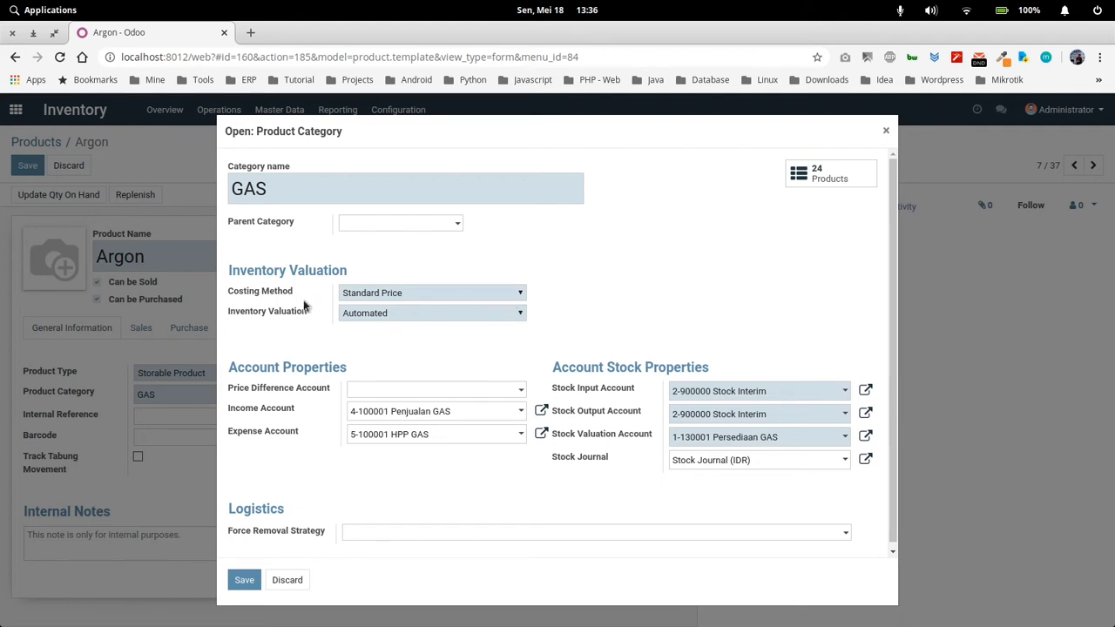
Choose Standard Price as the GAS category's costing method and Automated as its inventory valuation, and save the category
{"action": "left_click", "coordinate": [431, 294]}
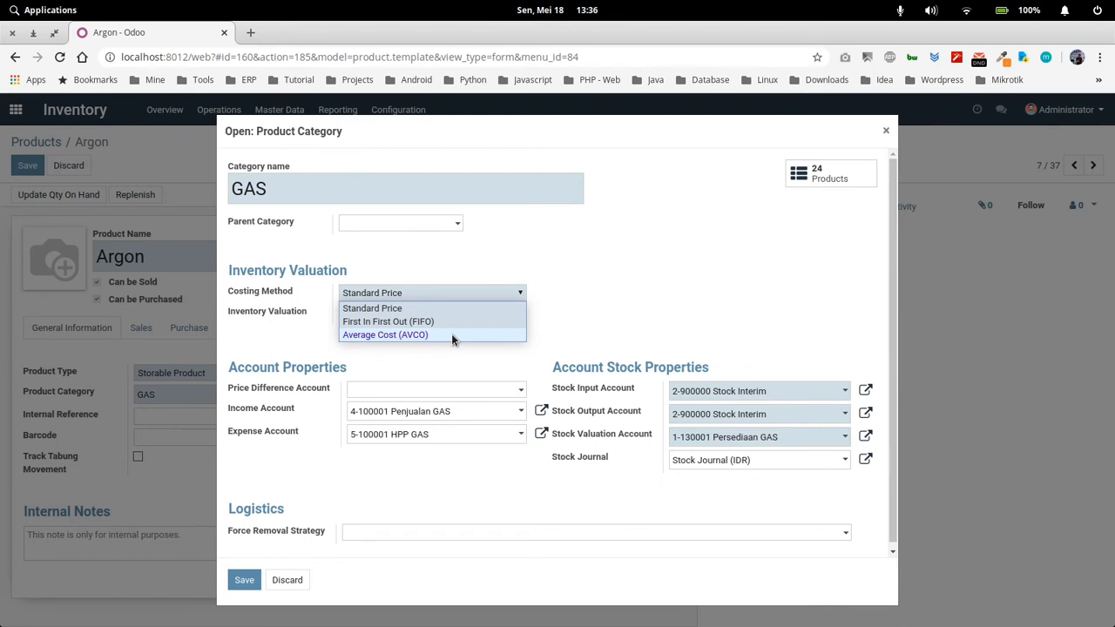
{"action": "left_click", "coordinate": [404, 310]}
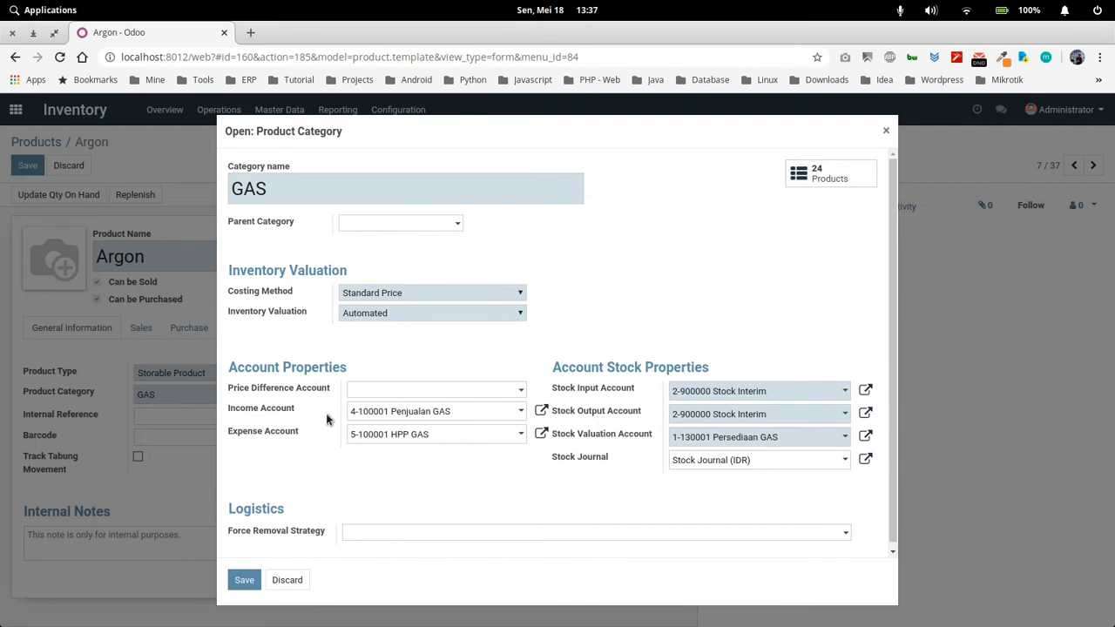
{"action": "left_click", "coordinate": [382, 319]}
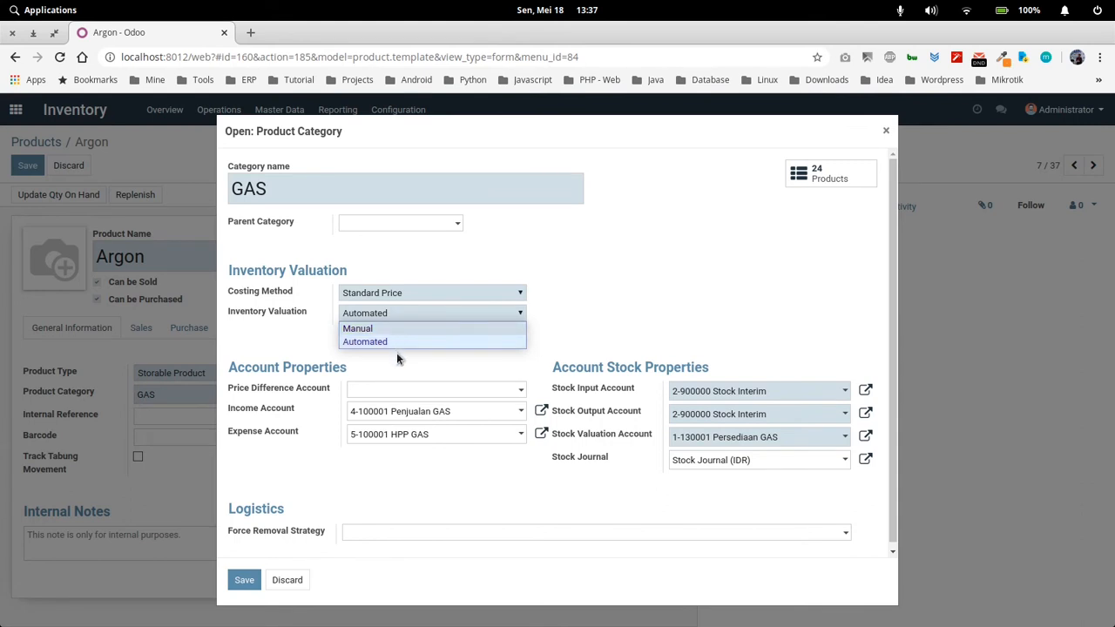
{"action": "left_click", "coordinate": [392, 344]}
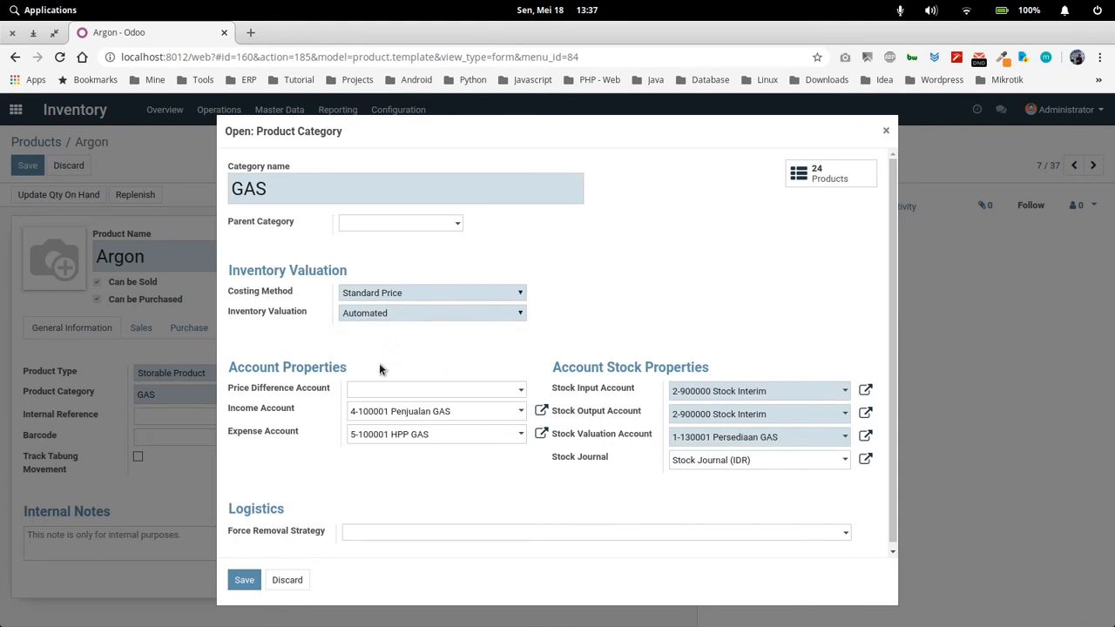
{"action": "scroll", "coordinate": [339, 379], "scroll_direction": "down", "scroll_amount": 1}
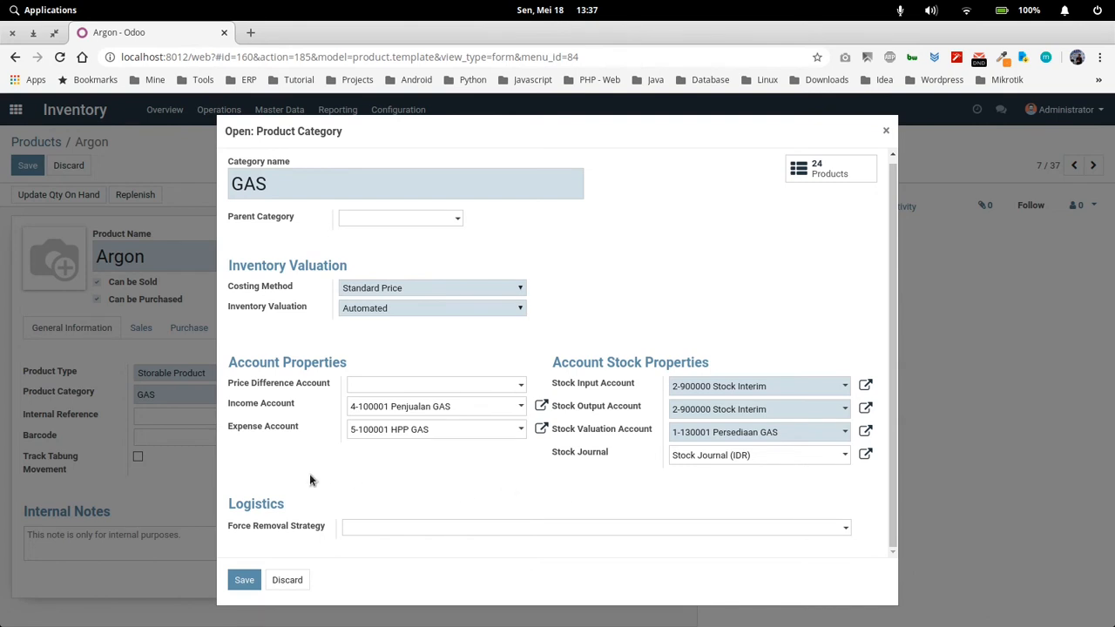
{"action": "scroll", "coordinate": [296, 483], "scroll_direction": "up", "scroll_amount": 1}
{"action": "left_click", "coordinate": [244, 581]}
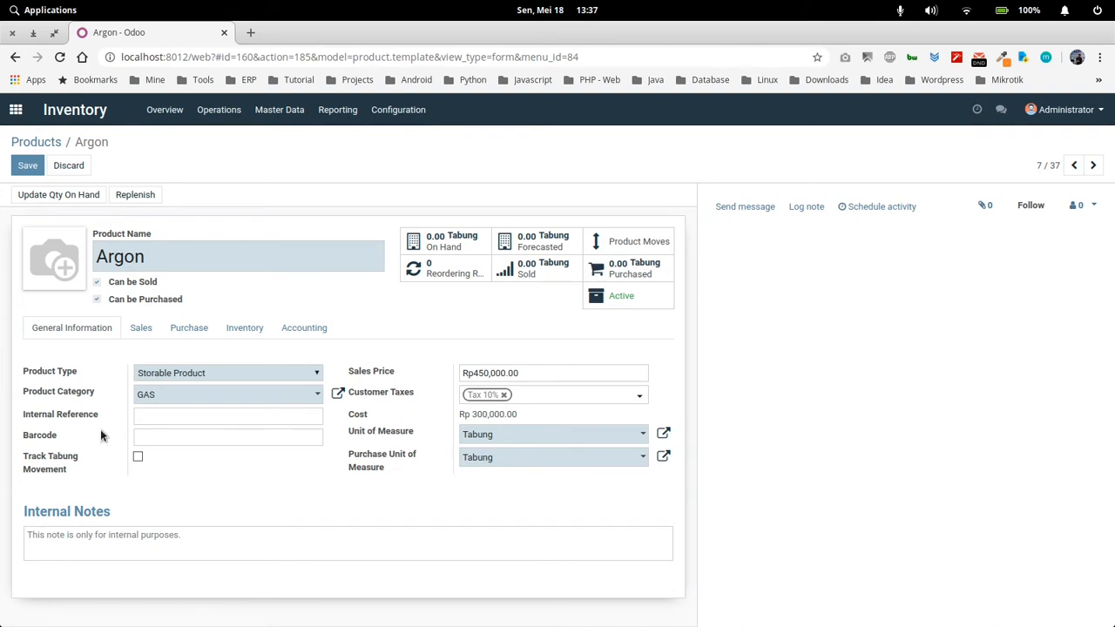
Review Argon's internal reference, barcode and sales price, and choose Delivered quantities as its invoicing policy
{"action": "left_click", "coordinate": [153, 420]}
{"action": "left_click", "coordinate": [156, 438]}
{"action": "left_click_drag", "start_coordinate": [474, 373], "coordinate": [520, 375]}
{"action": "left_click", "coordinate": [144, 329]}
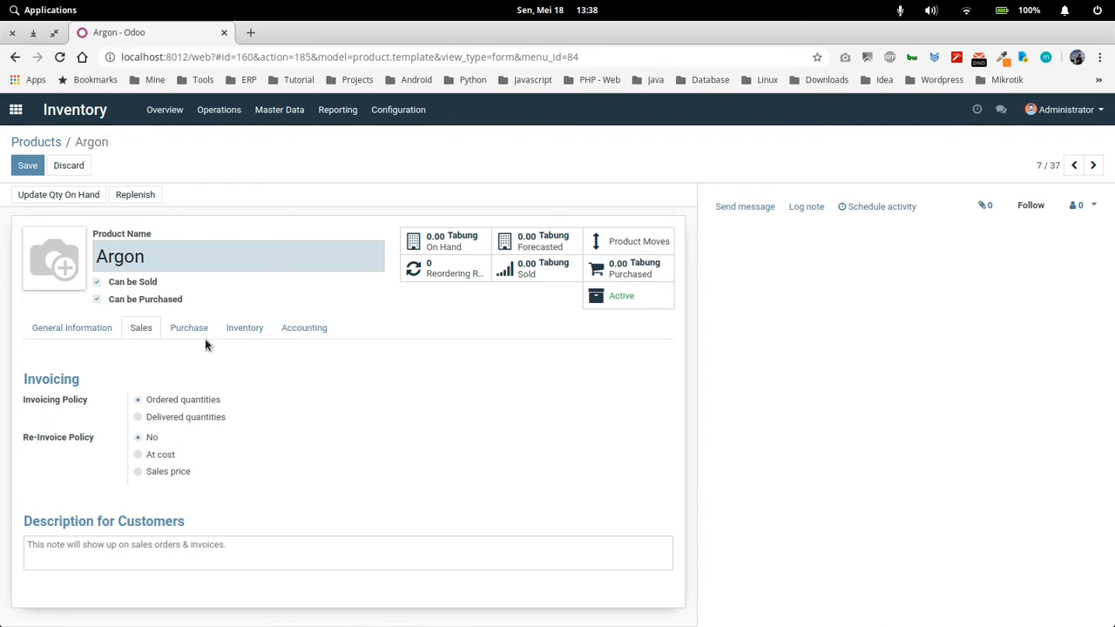
{"action": "left_click", "coordinate": [188, 418]}
Review Argon's purchase, inventory and accounting settings, and save the product
{"action": "left_click", "coordinate": [188, 331]}
{"action": "scroll", "coordinate": [150, 427], "scroll_direction": "down", "scroll_amount": 2}
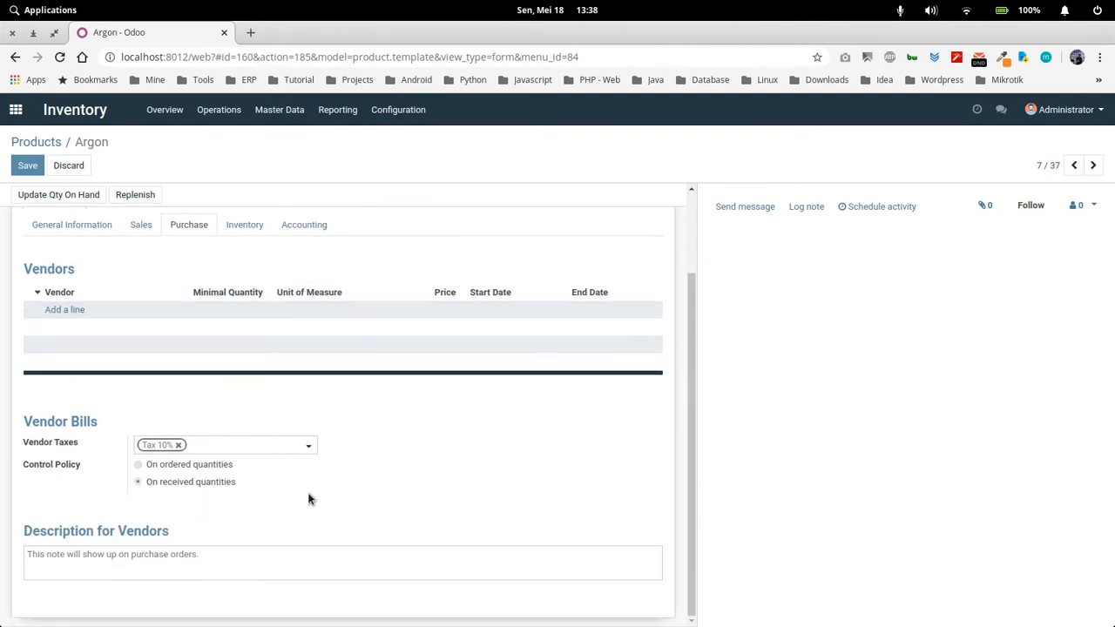
{"action": "scroll", "coordinate": [188, 345], "scroll_direction": "up", "scroll_amount": 2}
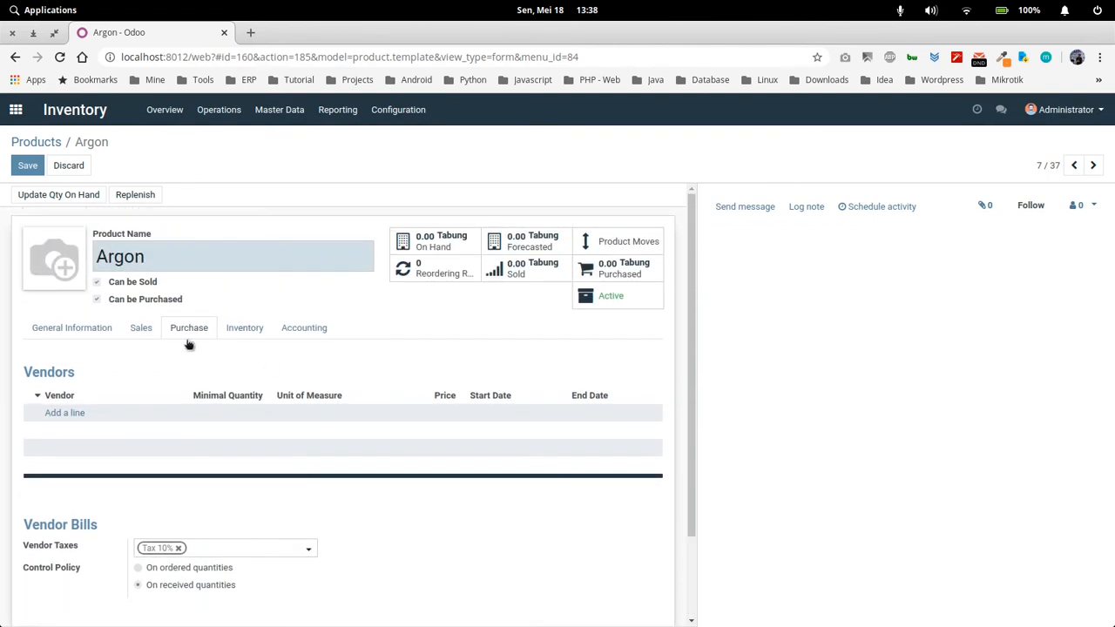
{"action": "left_click", "coordinate": [249, 331]}
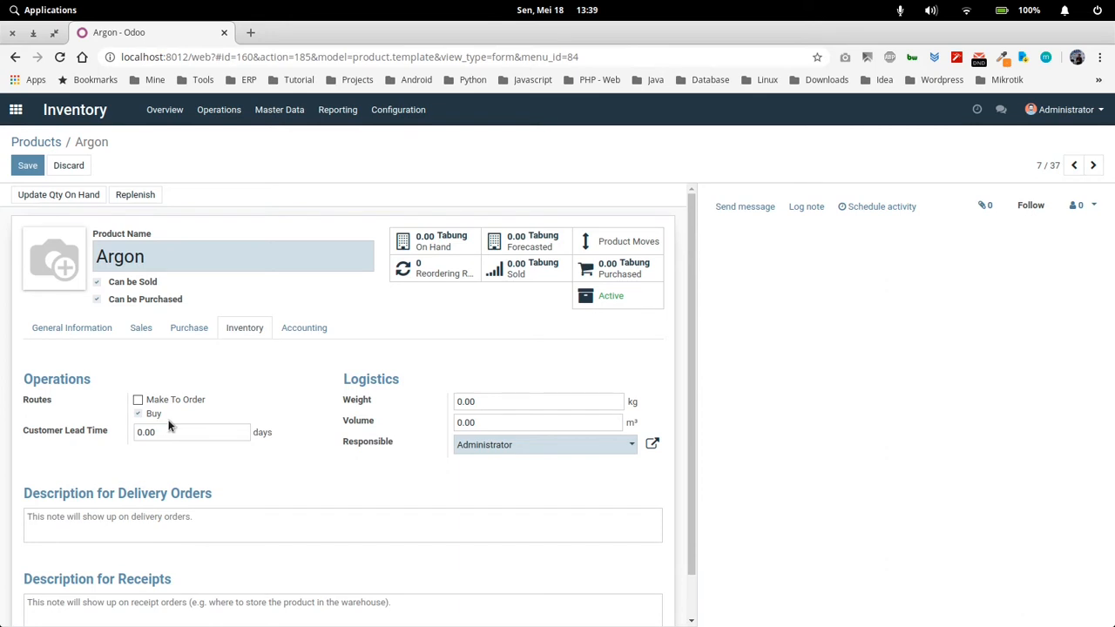
{"action": "scroll", "coordinate": [397, 449], "scroll_direction": "down", "scroll_amount": 1}
{"action": "scroll", "coordinate": [392, 431], "scroll_direction": "down", "scroll_amount": 2}
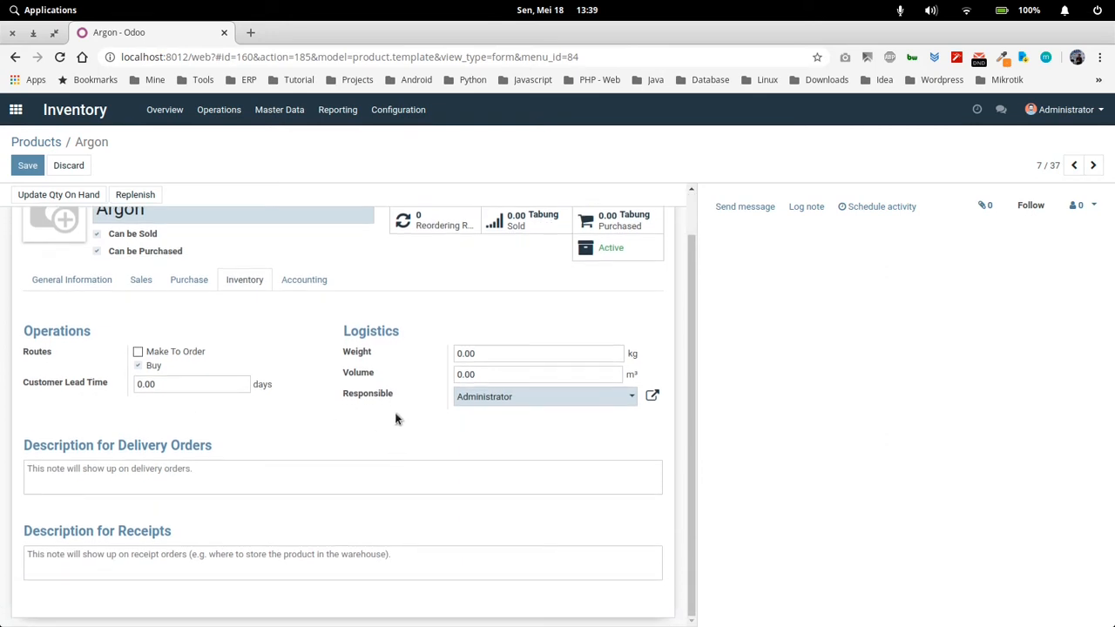
{"action": "scroll", "coordinate": [288, 514], "scroll_direction": "up", "scroll_amount": 3}
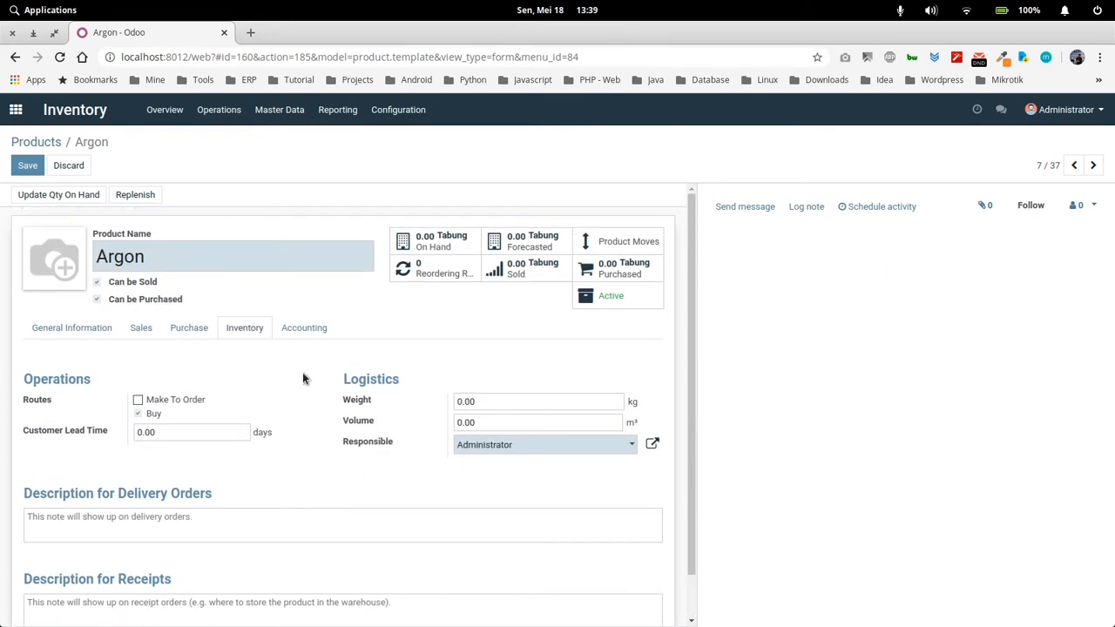
{"action": "left_click", "coordinate": [295, 328]}
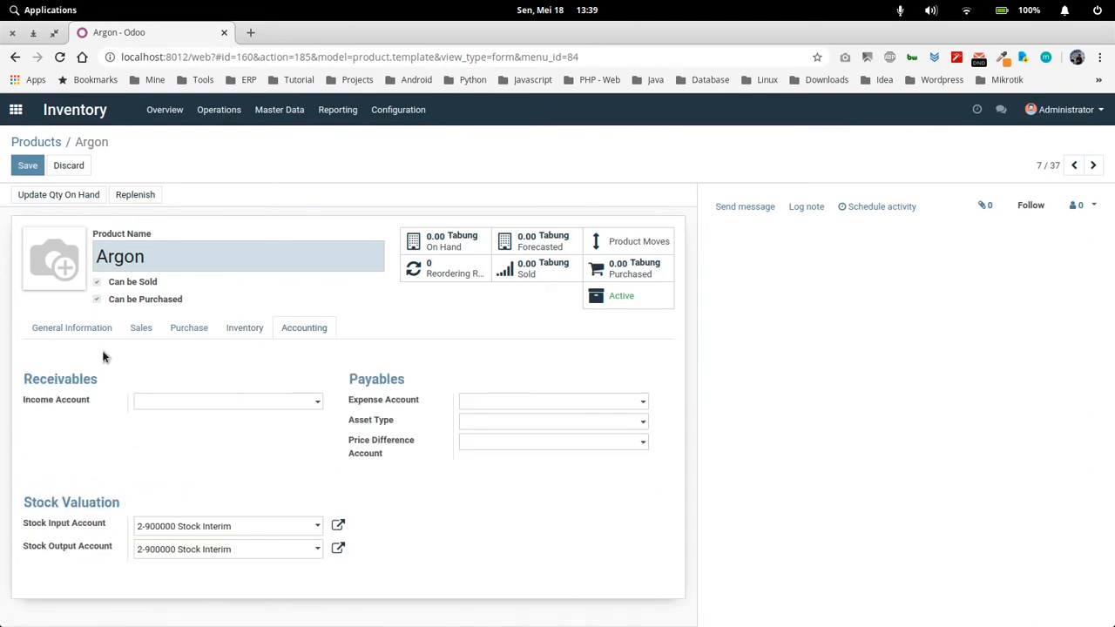
{"action": "left_click", "coordinate": [80, 332]}
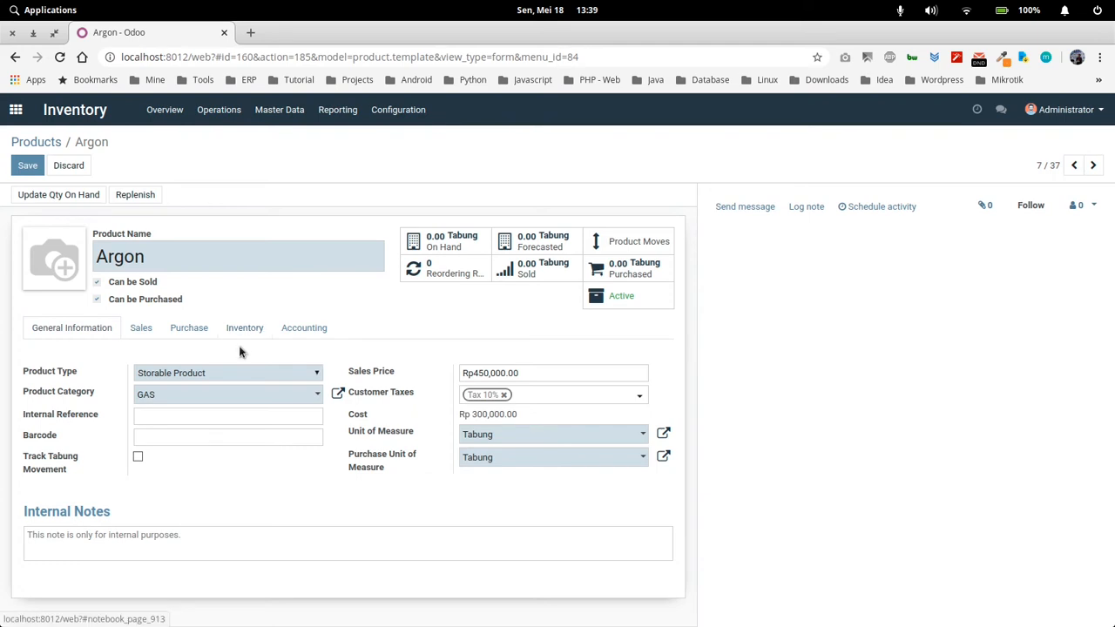
{"action": "left_click", "coordinate": [37, 168]}
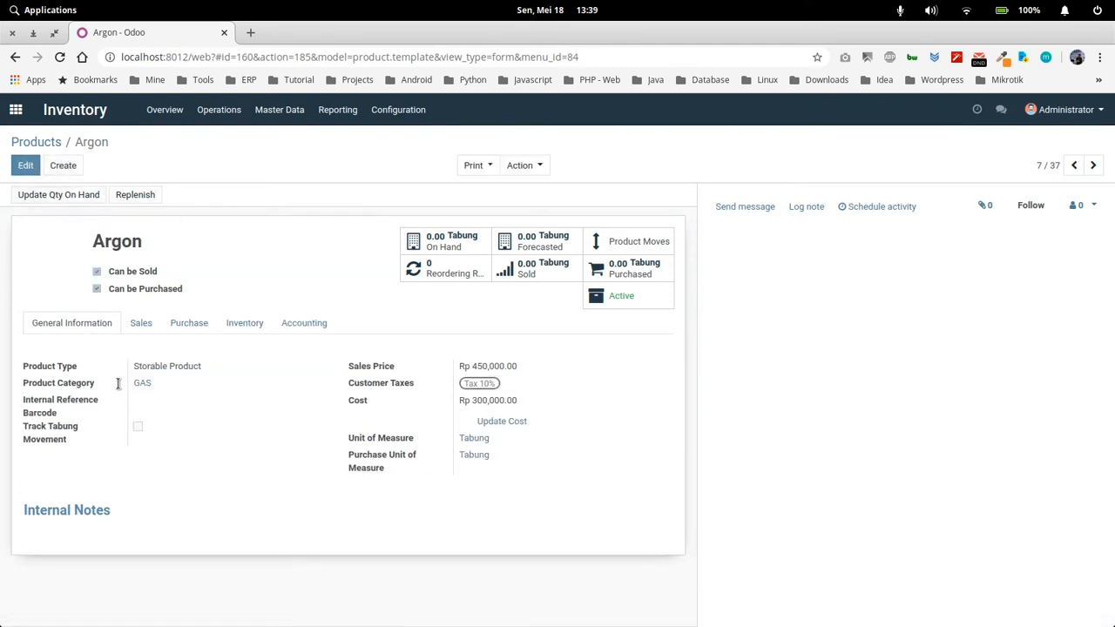
View the file import page for products, then return to the Products list
{"action": "left_click", "coordinate": [44, 144]}
{"action": "left_click", "coordinate": [74, 168]}
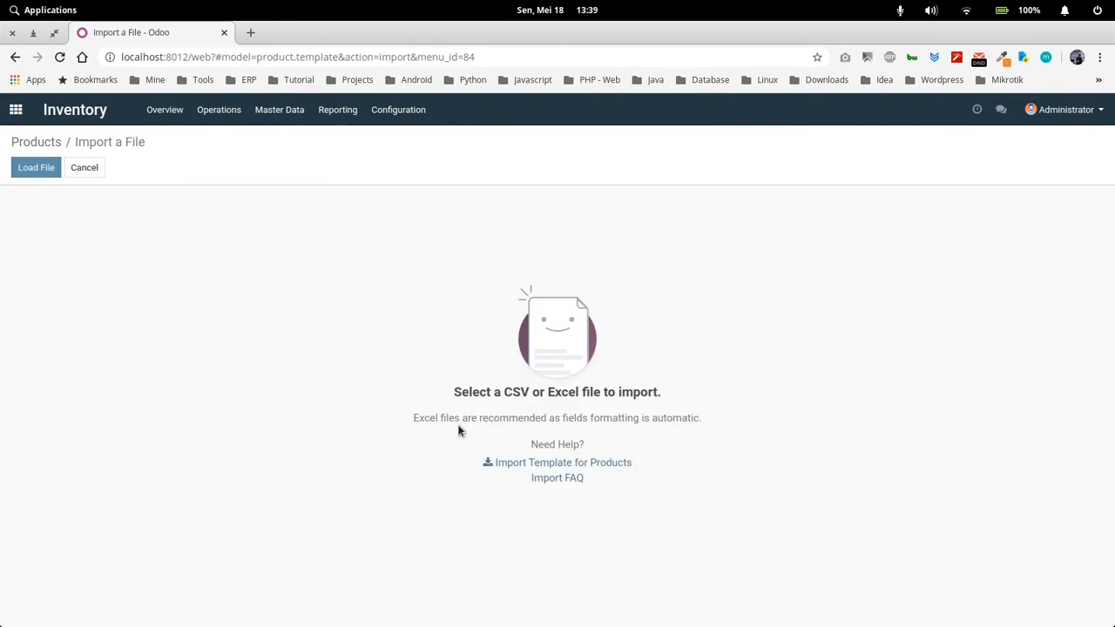
{"action": "left_click", "coordinate": [46, 144]}
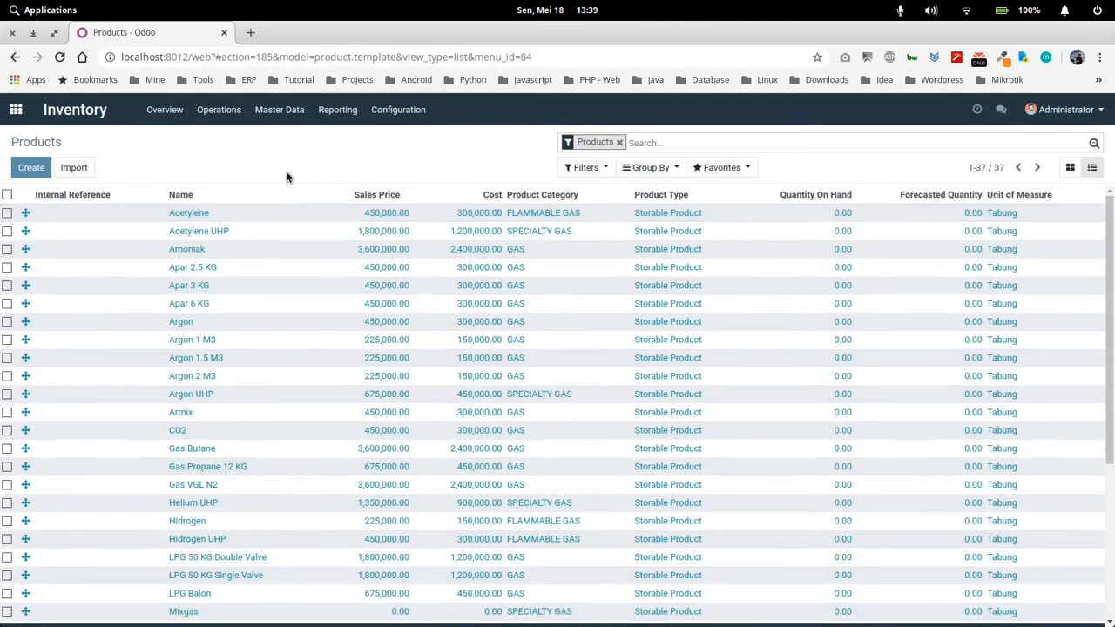
Rename the My Company warehouse to PT. Demo Perusahaan Gas, save it, and return to the Warehouses list
{"action": "left_click", "coordinate": [1070, 168]}
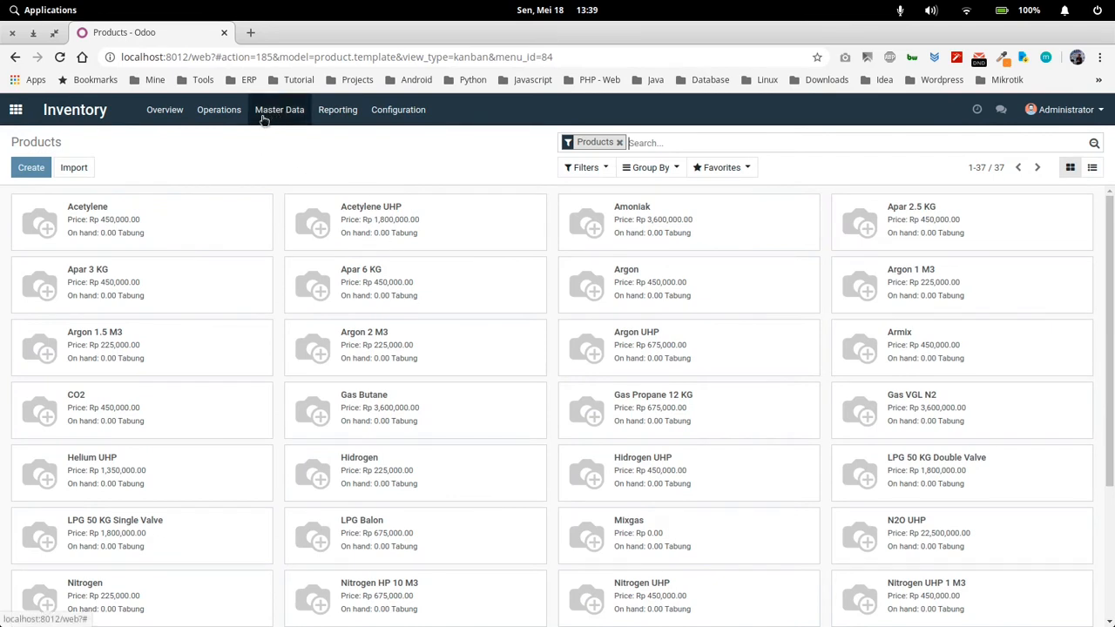
{"action": "left_click", "coordinate": [406, 119]}
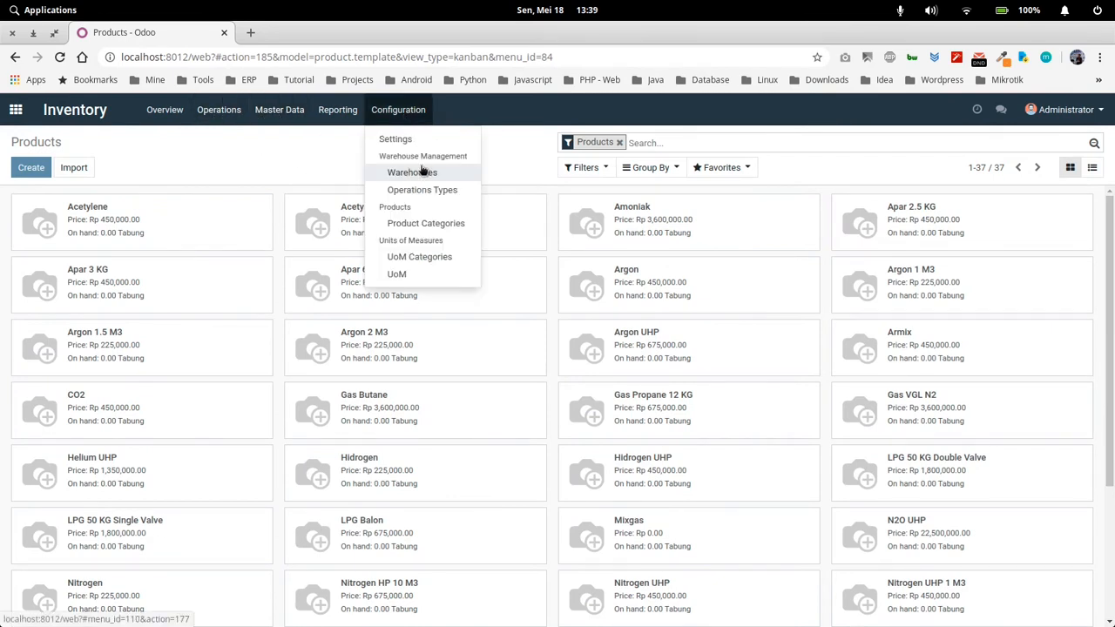
{"action": "left_click", "coordinate": [423, 169]}
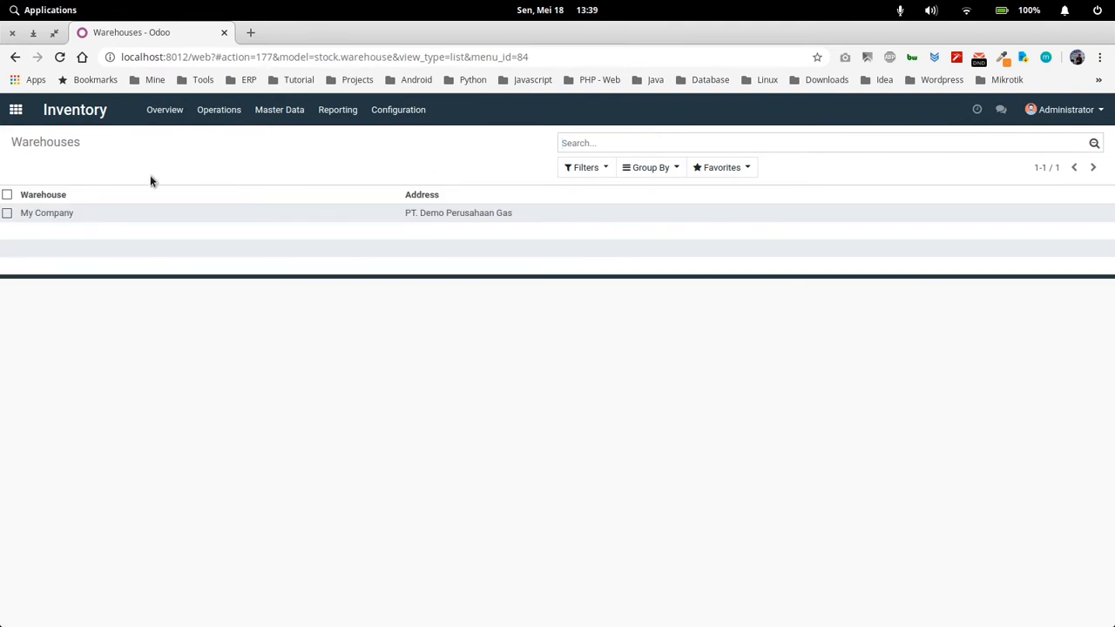
{"action": "left_click", "coordinate": [409, 218]}
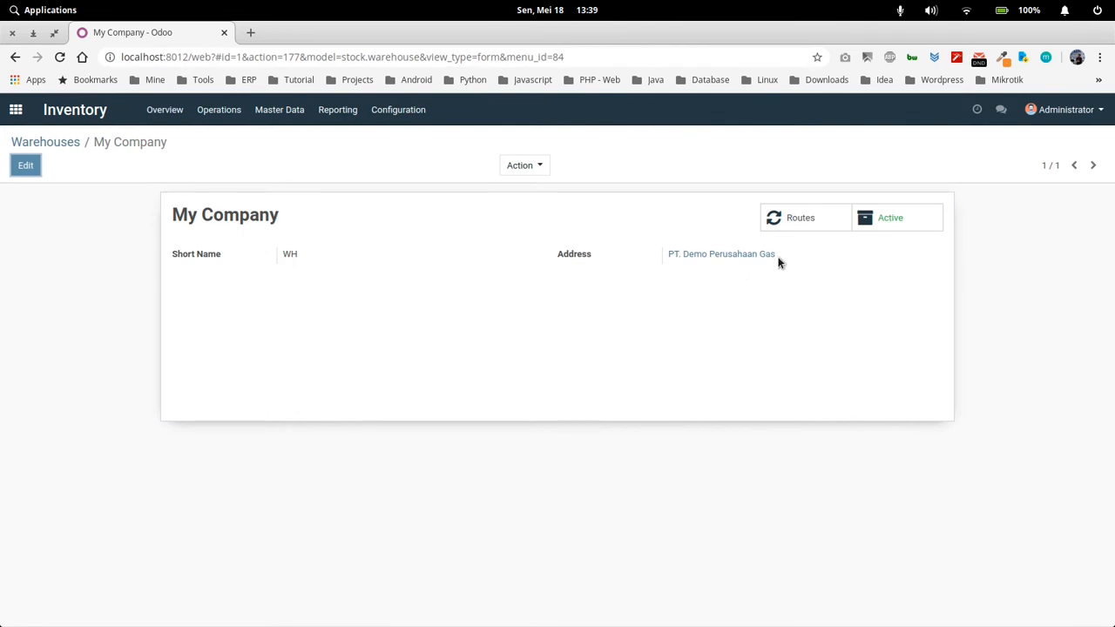
{"action": "left_click_drag", "start_coordinate": [776, 259], "coordinate": [664, 264]}
{"action": "key", "text": "ctrl+c"}
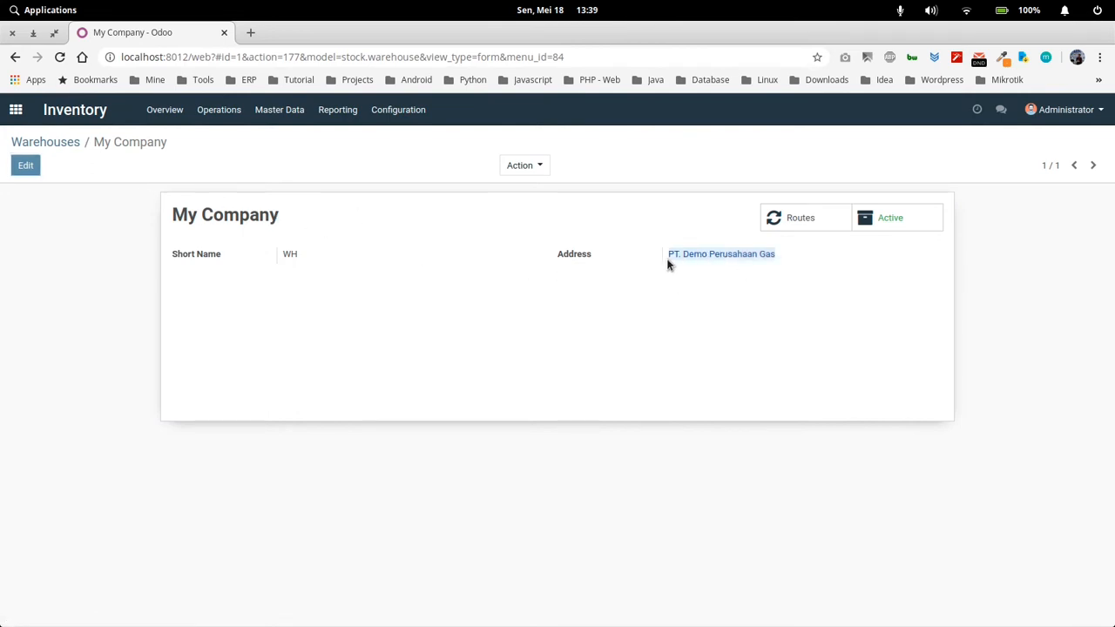
{"action": "left_click", "coordinate": [27, 165]}
{"action": "left_click_drag", "start_coordinate": [291, 241], "coordinate": [157, 235]}
{"action": "key", "text": "ctrl+v"}
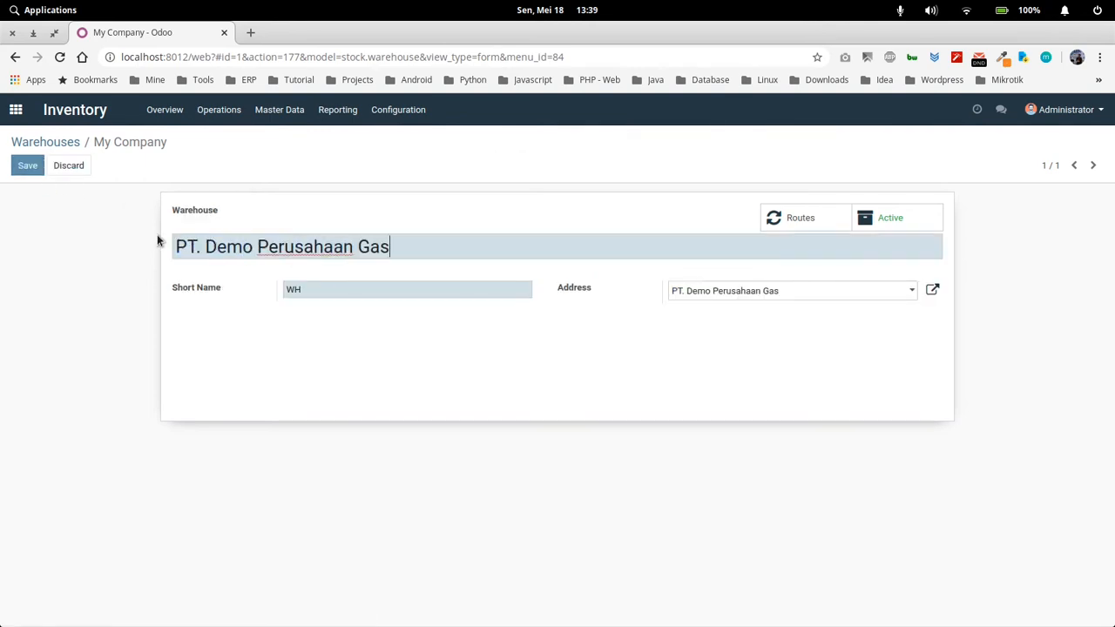
{"action": "left_click", "coordinate": [35, 166]}
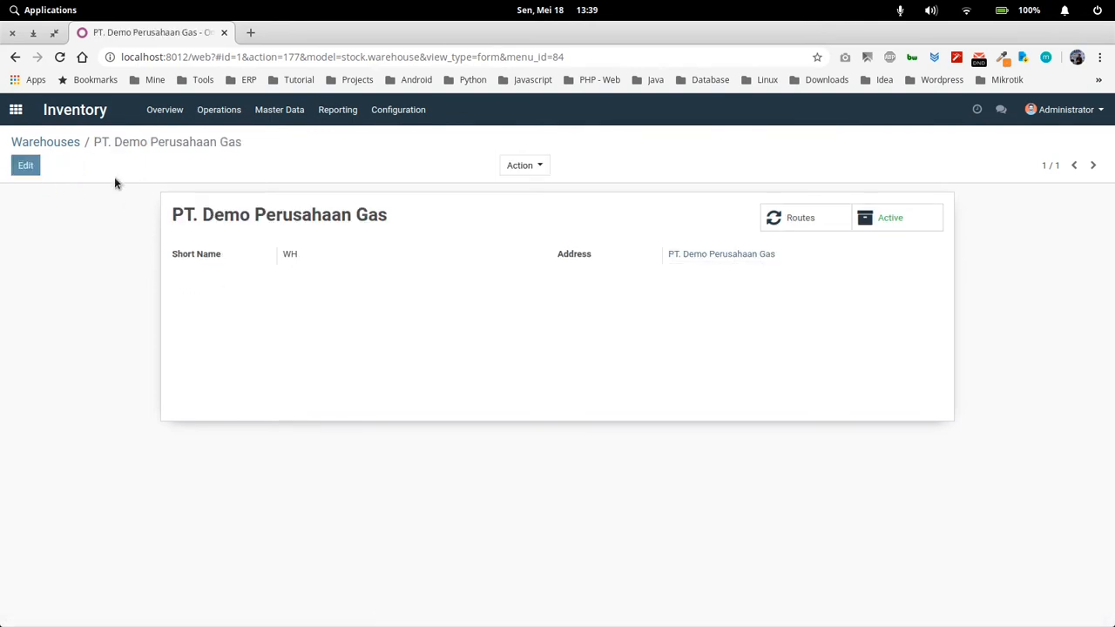
{"action": "left_click", "coordinate": [61, 142]}
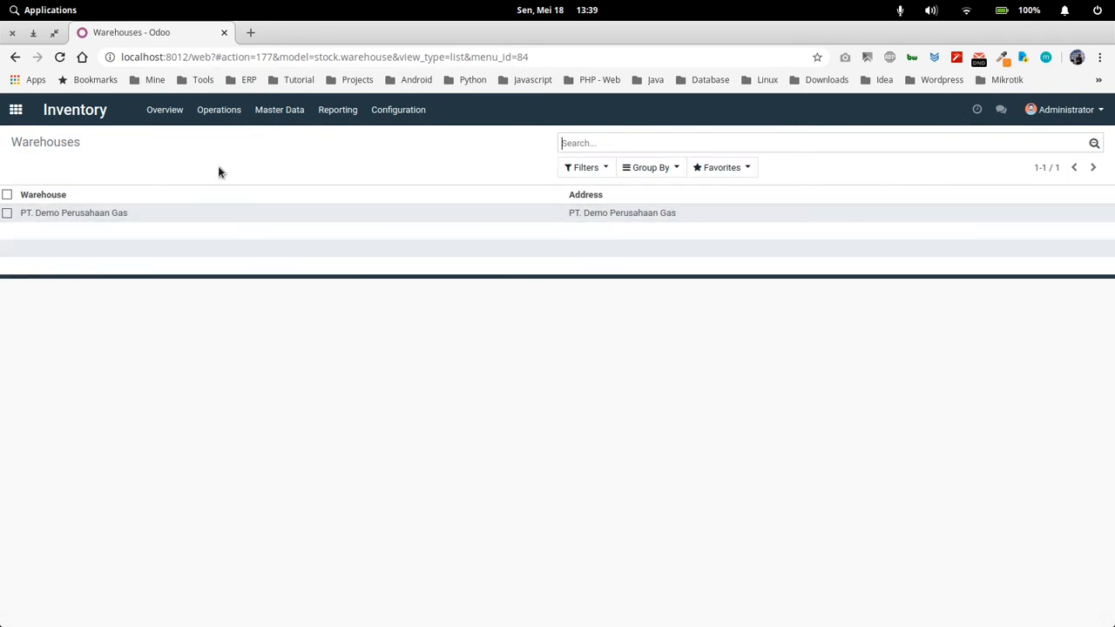
View the Units of Measure list, then look through the cylinder records in the Data Tabung list
{"action": "left_click", "coordinate": [402, 117]}
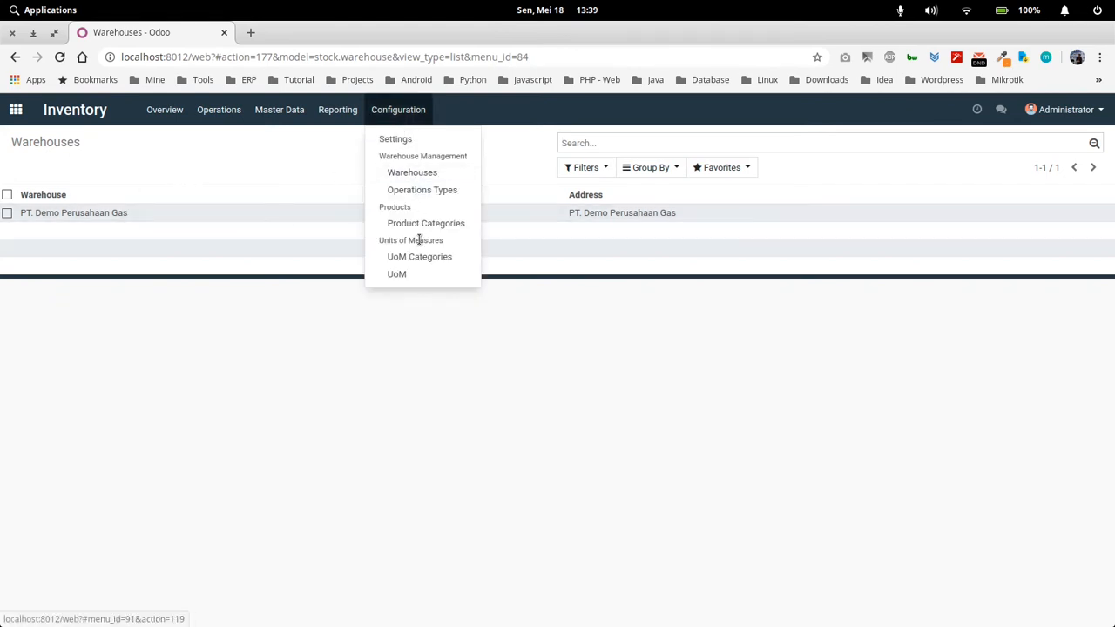
{"action": "left_click", "coordinate": [423, 276]}
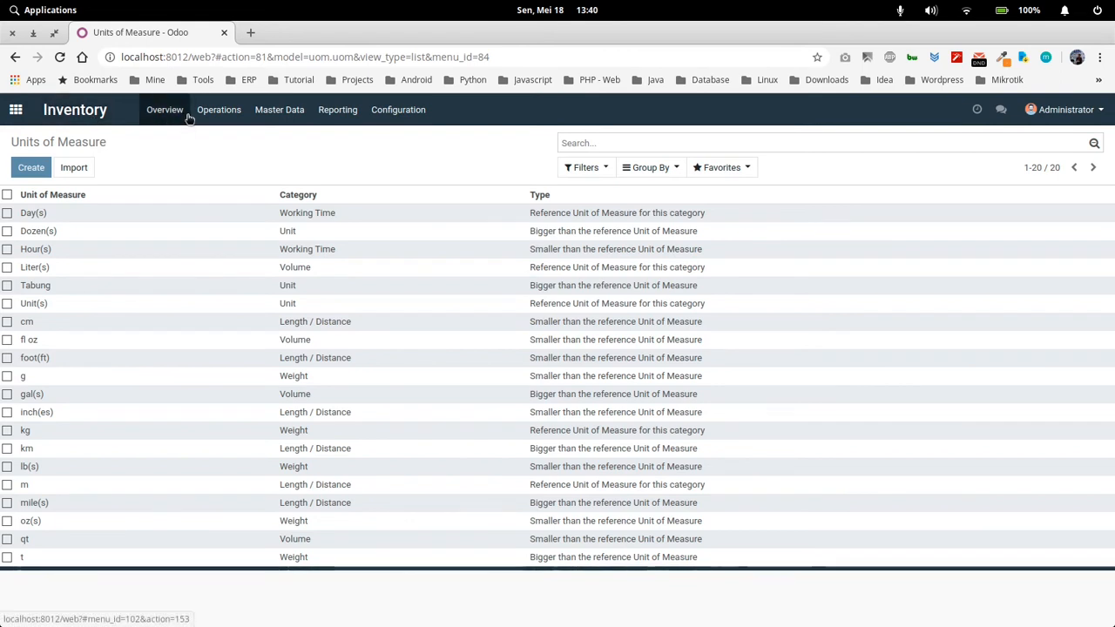
{"action": "left_click", "coordinate": [280, 110]}
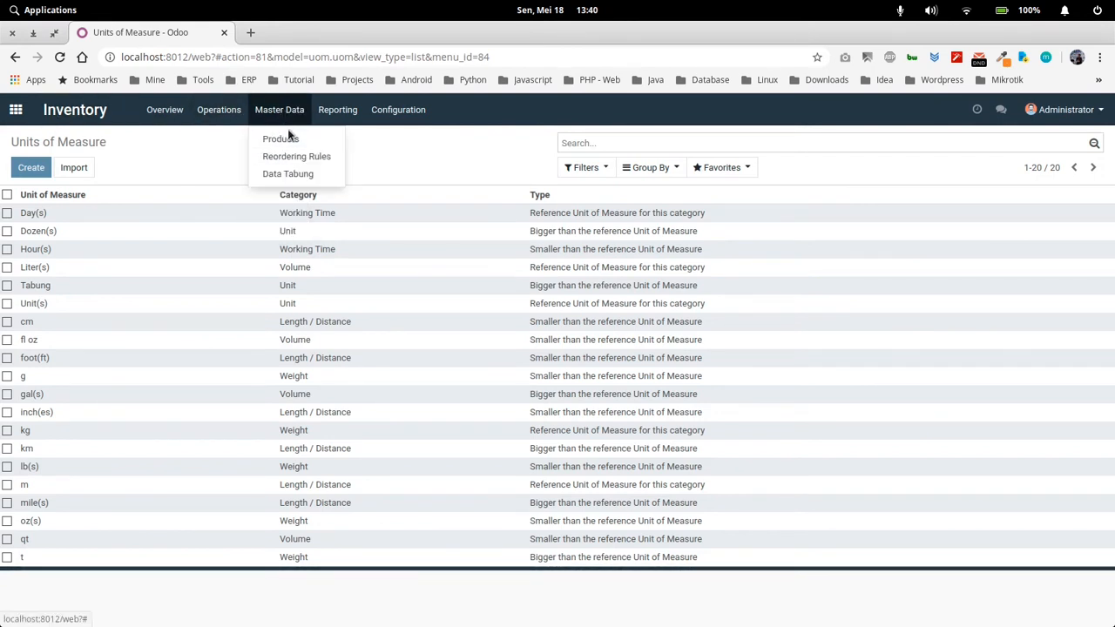
{"action": "left_click", "coordinate": [296, 175]}
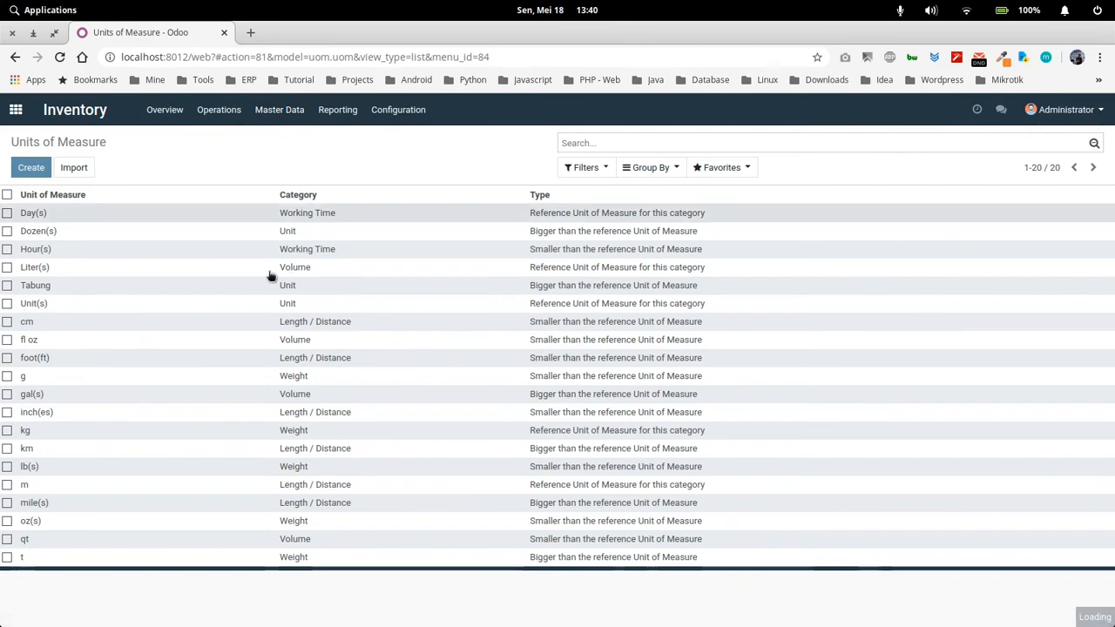
{"action": "scroll", "coordinate": [406, 343], "scroll_direction": "down", "scroll_amount": 2}
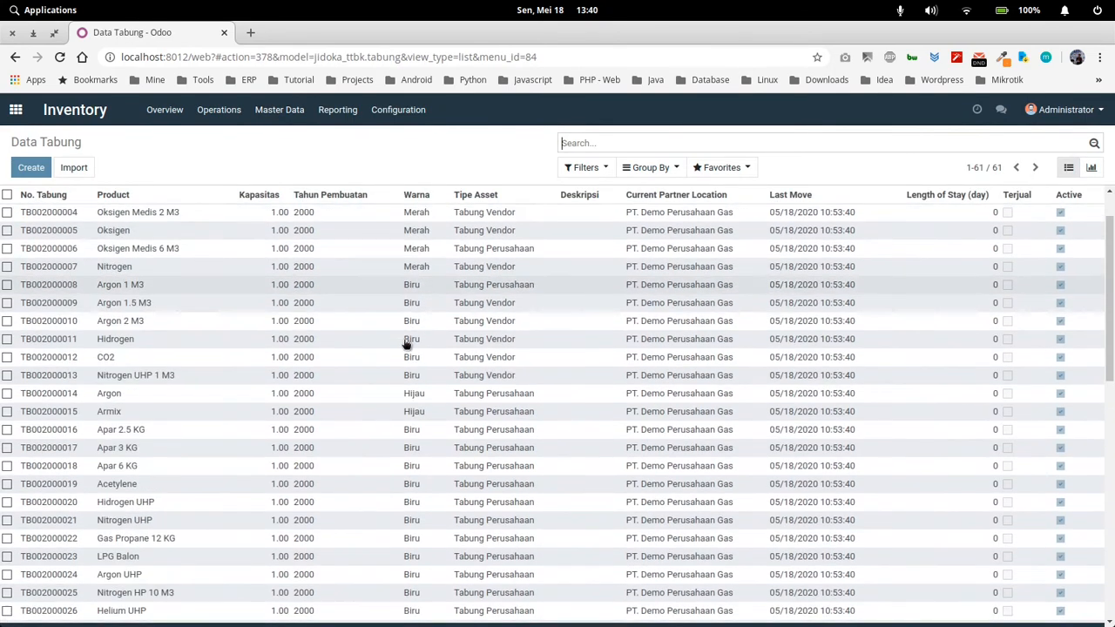
{"action": "scroll", "coordinate": [405, 345], "scroll_direction": "up", "scroll_amount": 2}
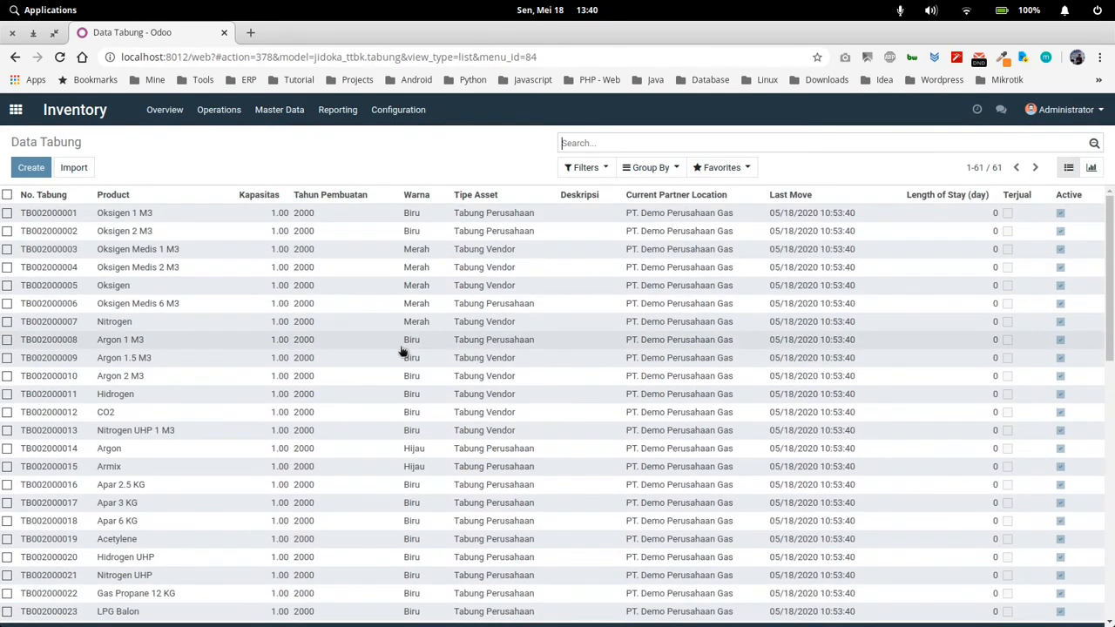
{"action": "scroll", "coordinate": [401, 349], "scroll_direction": "down", "scroll_amount": 8}
{"action": "scroll", "coordinate": [384, 384], "scroll_direction": "up", "scroll_amount": 1}
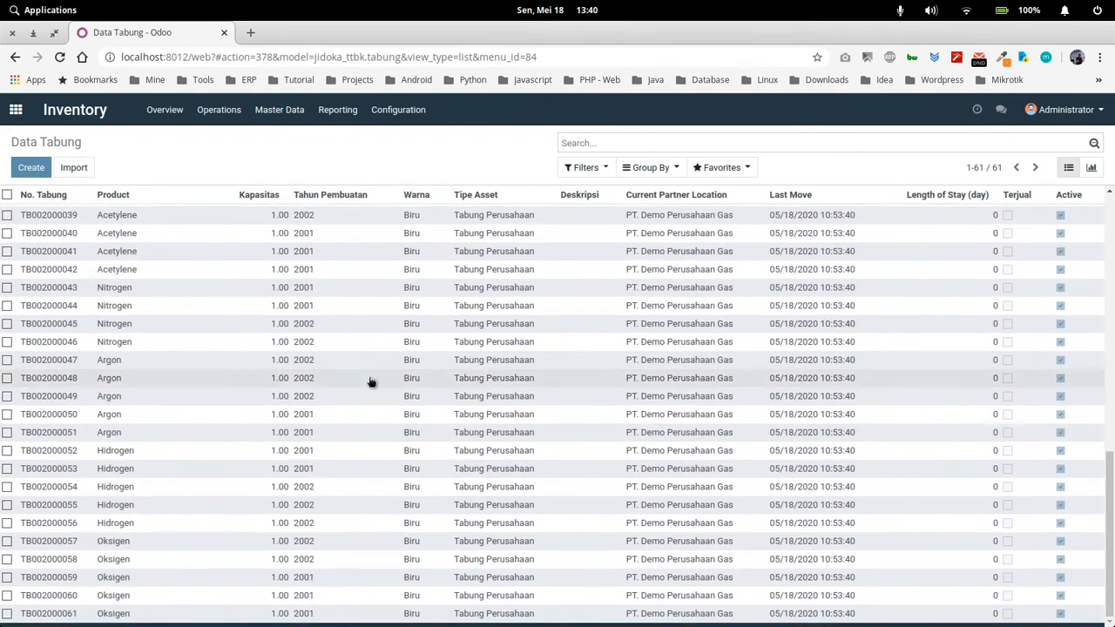
Open a blank Data Tabung record and examine its number, product, capacity, asset type, colour and volume fields
{"action": "left_click", "coordinate": [30, 167]}
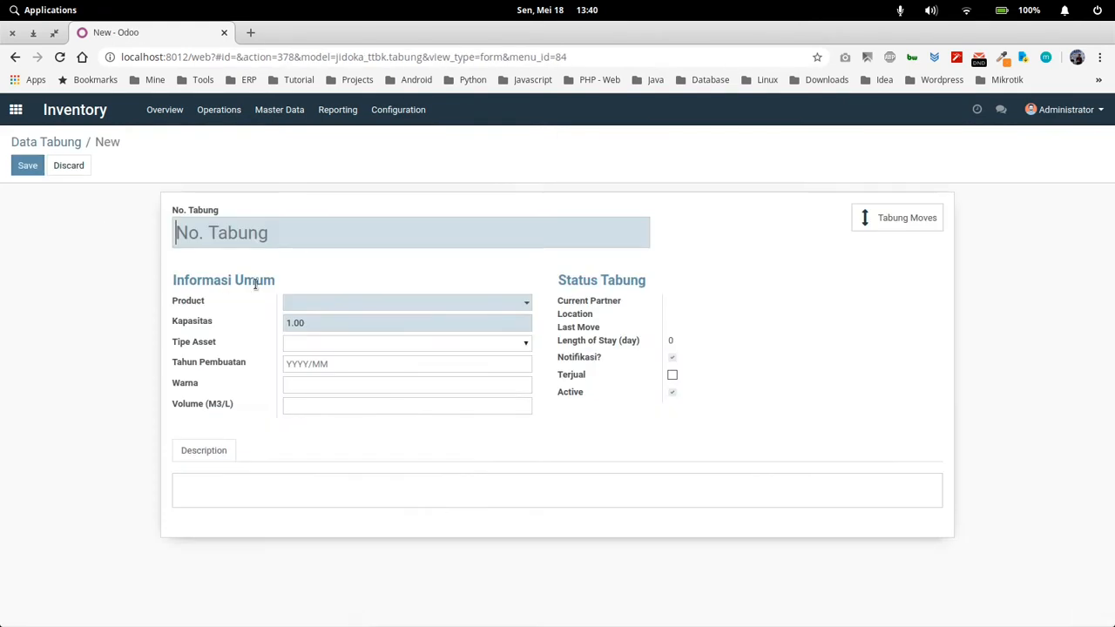
{"action": "left_click", "coordinate": [263, 234]}
{"action": "left_click", "coordinate": [376, 269]}
{"action": "left_click", "coordinate": [351, 304]}
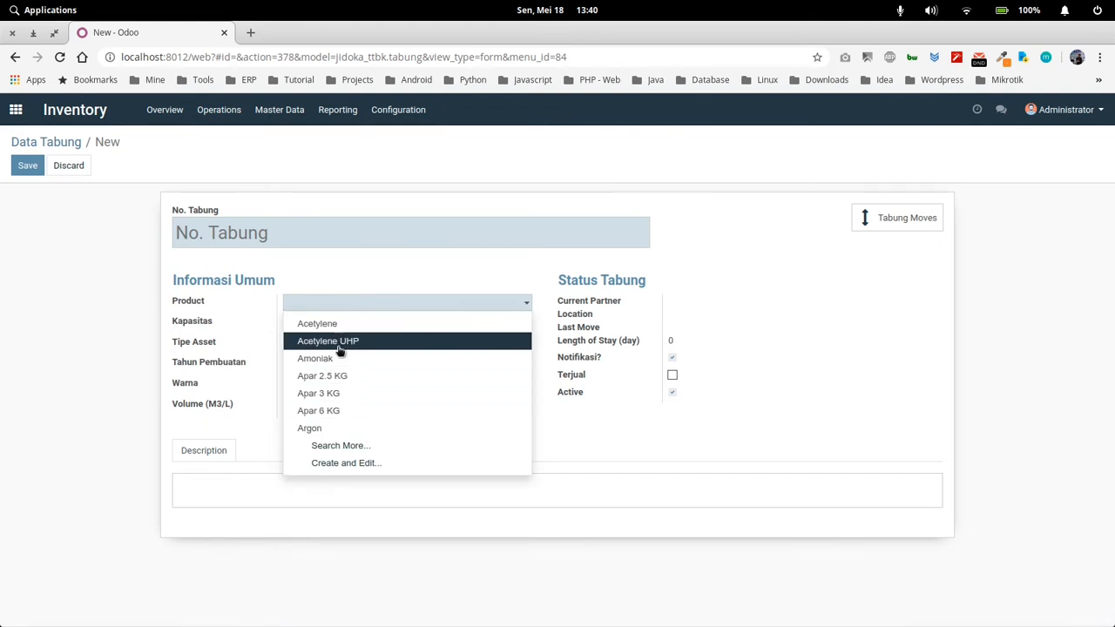
{"action": "left_click", "coordinate": [345, 275]}
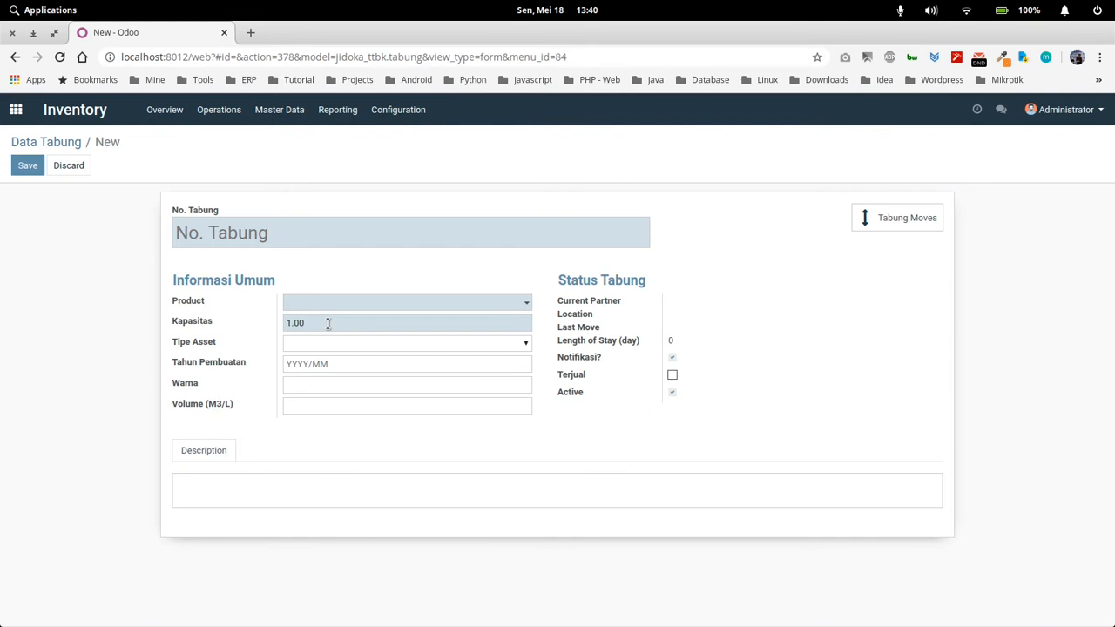
{"action": "left_click", "coordinate": [264, 226]}
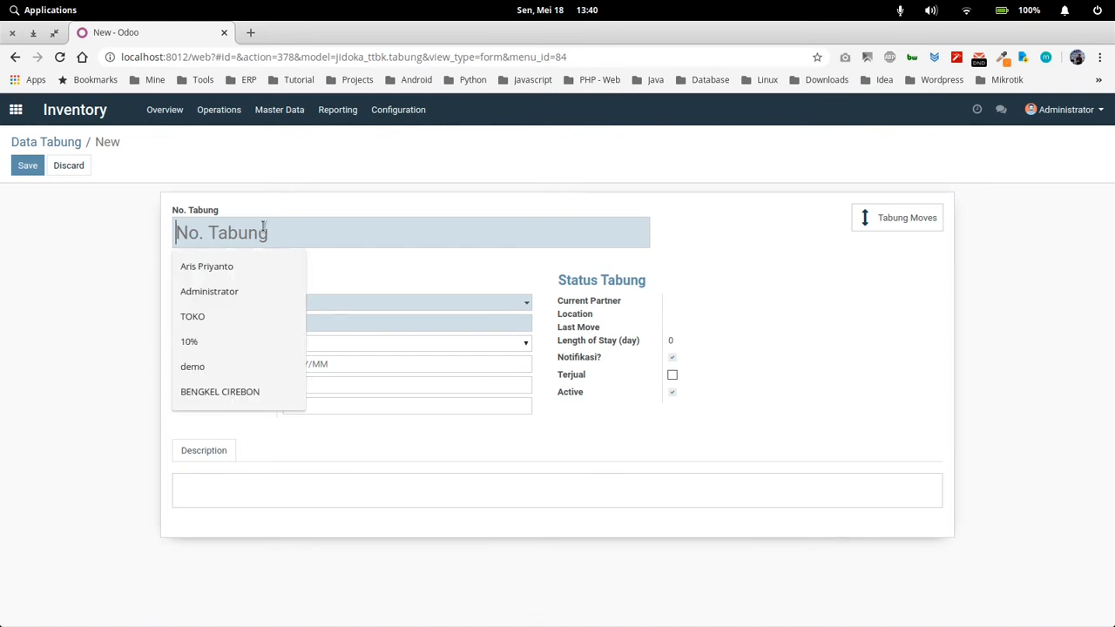
{"action": "left_click", "coordinate": [333, 270]}
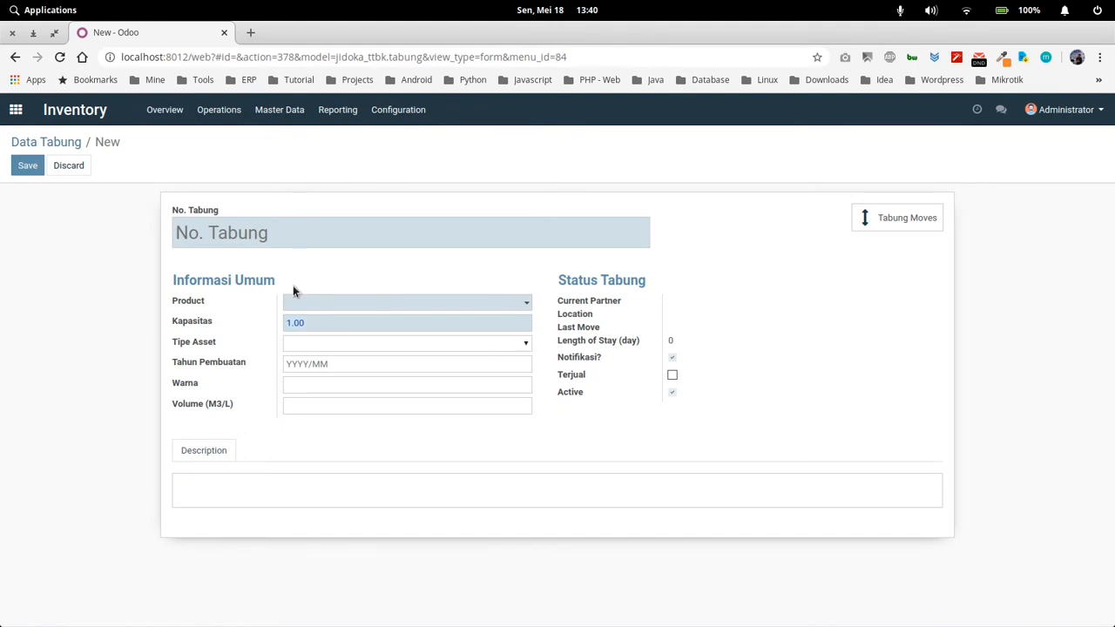
{"action": "left_click", "coordinate": [327, 343]}
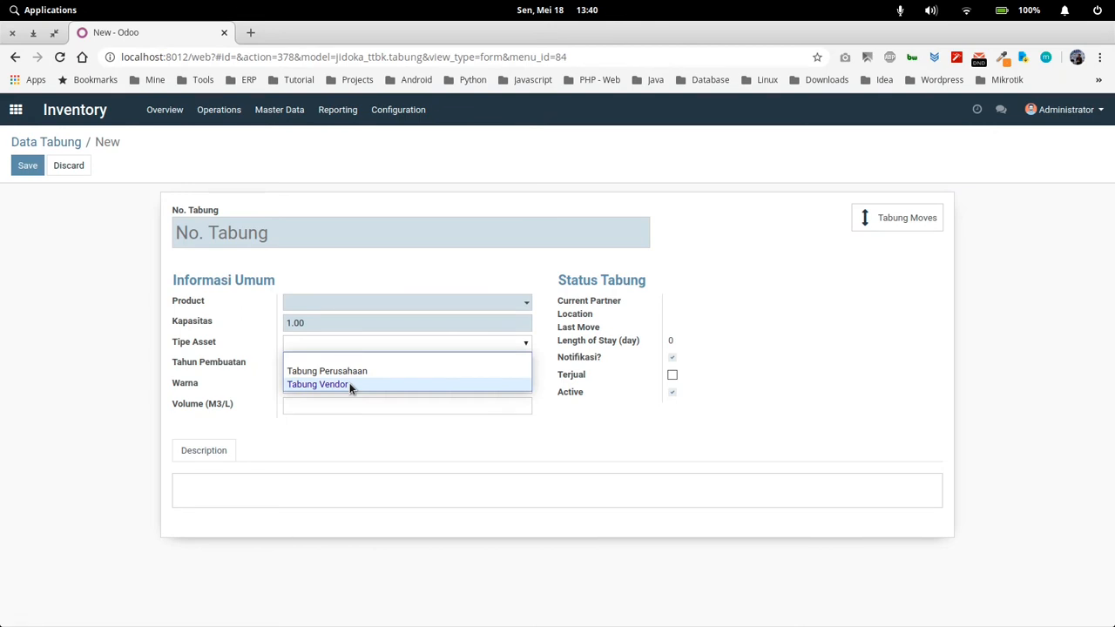
{"action": "left_click", "coordinate": [252, 384]}
{"action": "left_click", "coordinate": [317, 388]}
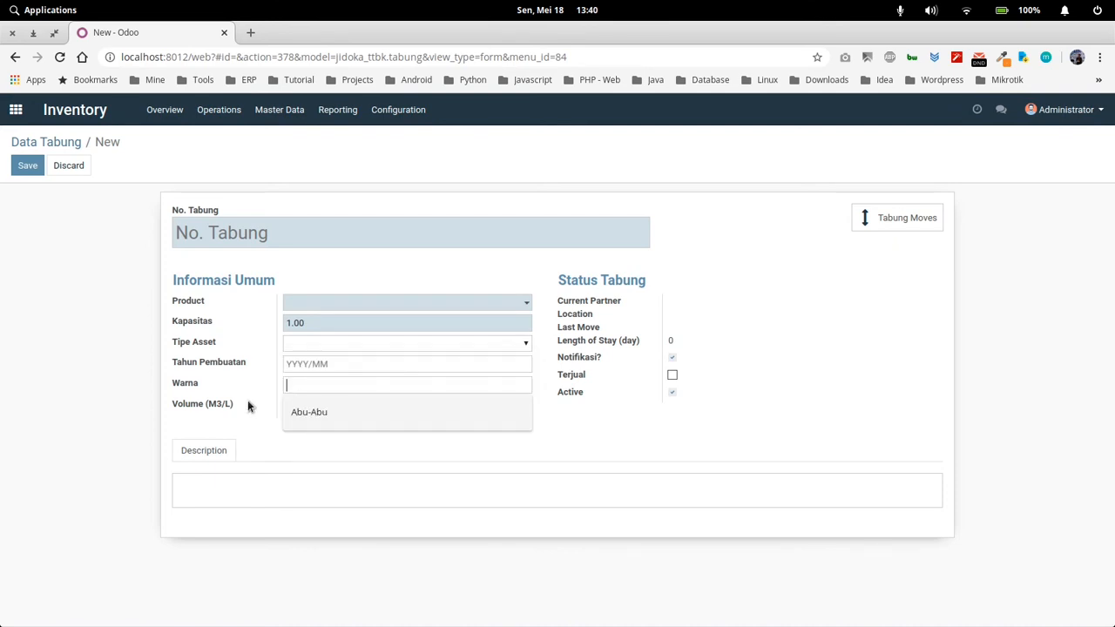
{"action": "left_click", "coordinate": [248, 401]}
{"action": "left_click", "coordinate": [301, 405]}
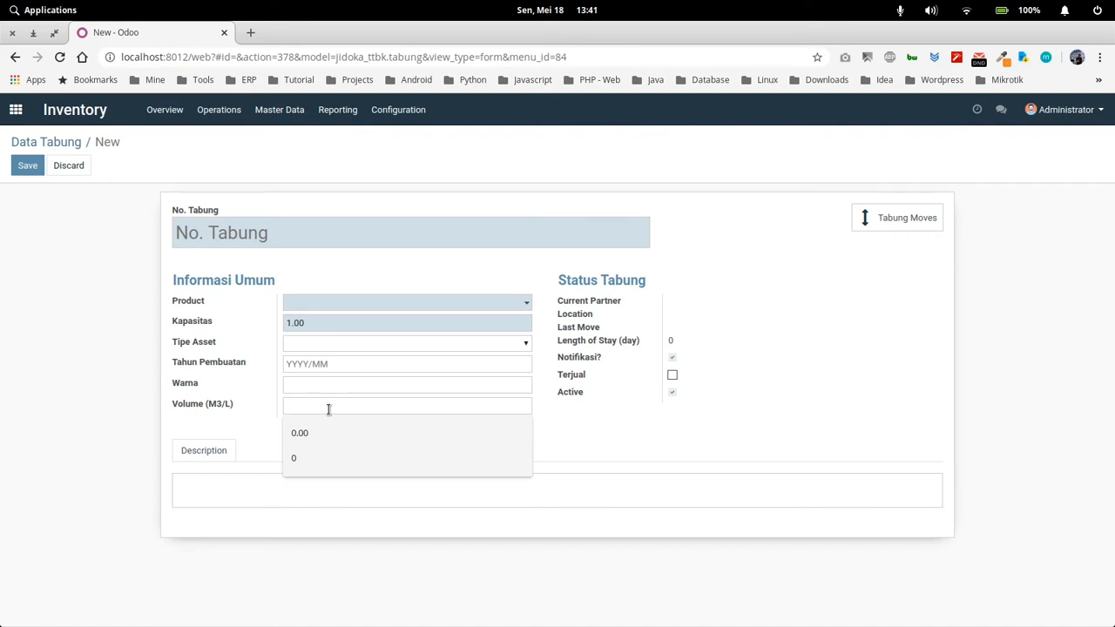
Examine the Status Tabung fields of the blank record, from current partner location and length of stay to Active
{"action": "left_click", "coordinate": [651, 301]}
{"action": "left_click_drag", "start_coordinate": [633, 308], "coordinate": [560, 309]}
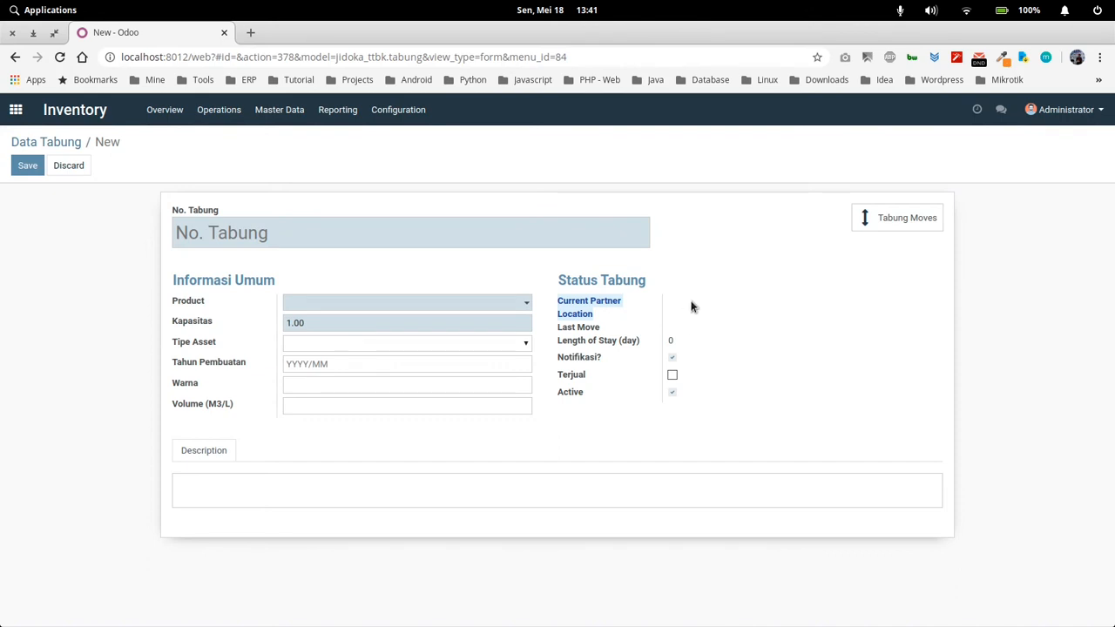
{"action": "left_click_drag", "start_coordinate": [598, 325], "coordinate": [619, 346]}
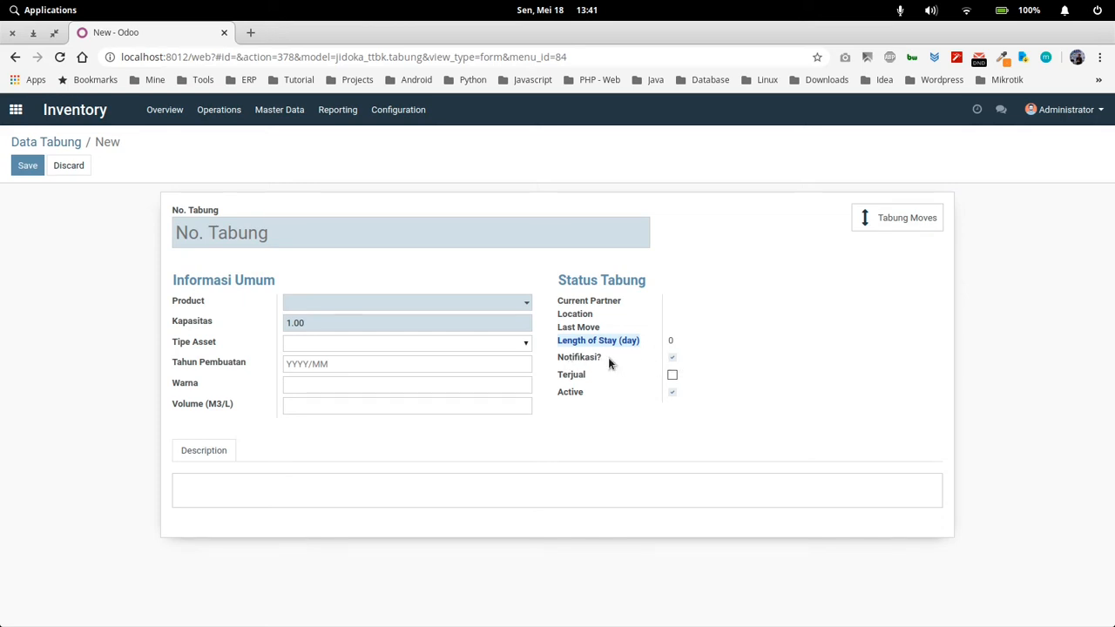
{"action": "left_click", "coordinate": [652, 341]}
{"action": "left_click", "coordinate": [672, 392]}
Leave the blank record, view the details of cylinder TB002000039, and return to the Data Tabung list
{"action": "left_click", "coordinate": [60, 144]}
{"action": "left_click", "coordinate": [357, 211]}
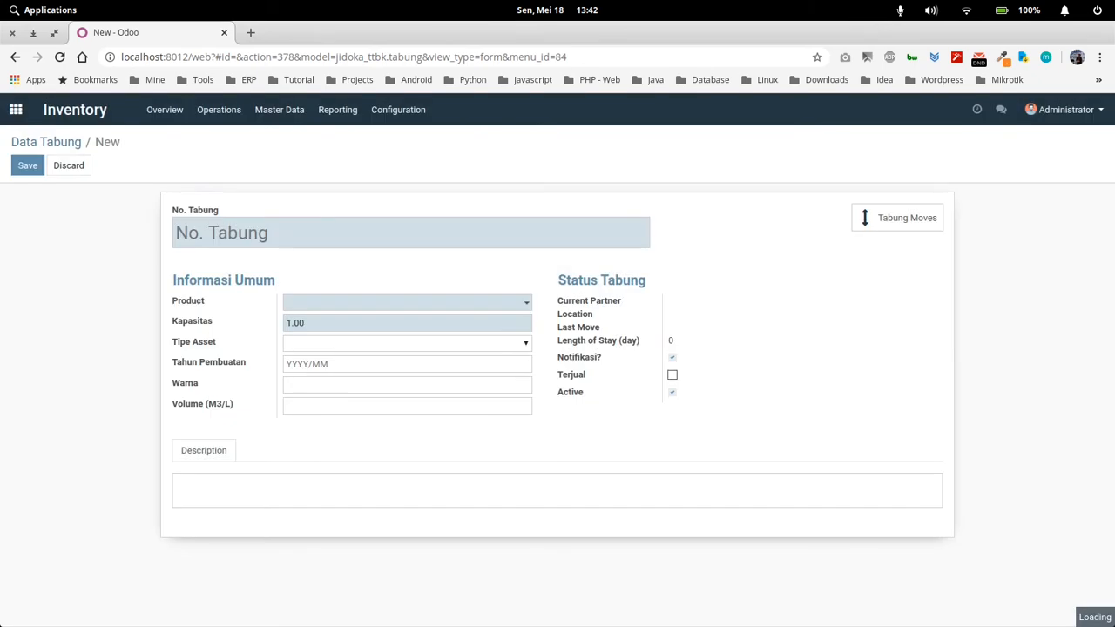
{"action": "left_click", "coordinate": [224, 218]}
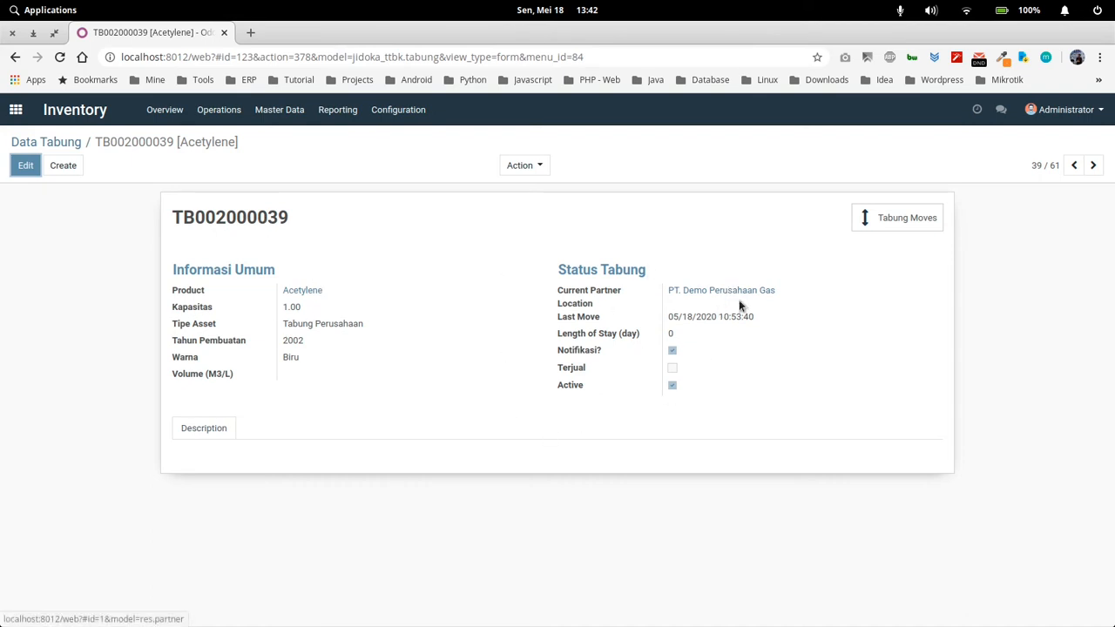
{"action": "left_click", "coordinate": [53, 143]}
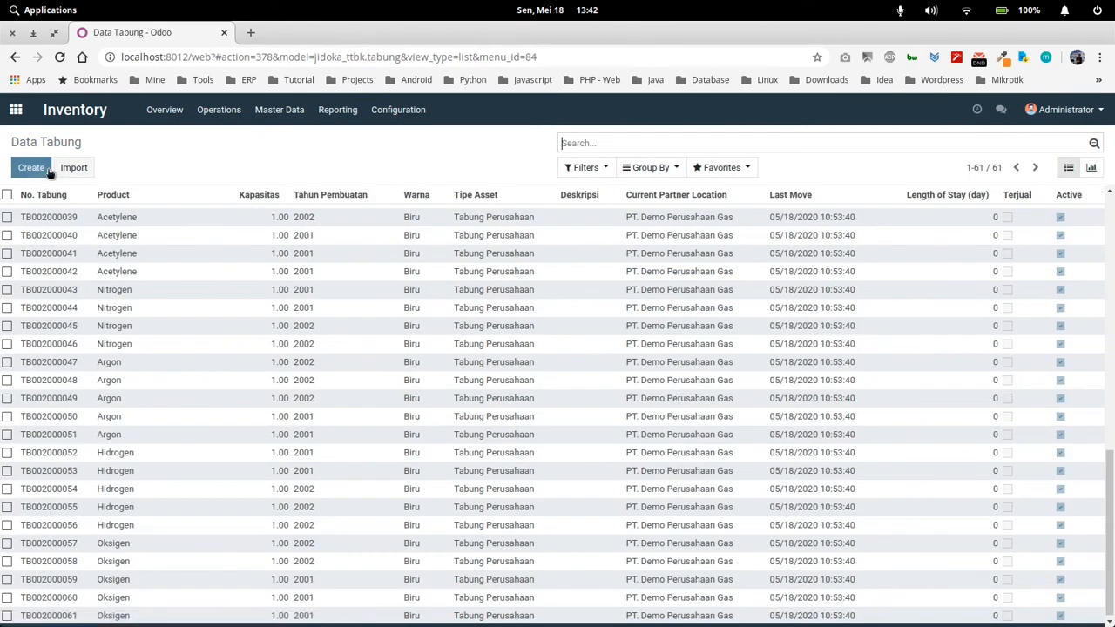
Create a new cylinder record with No. Tabung TBX000001 and Acetylene as its product
{"action": "left_click", "coordinate": [39, 169]}
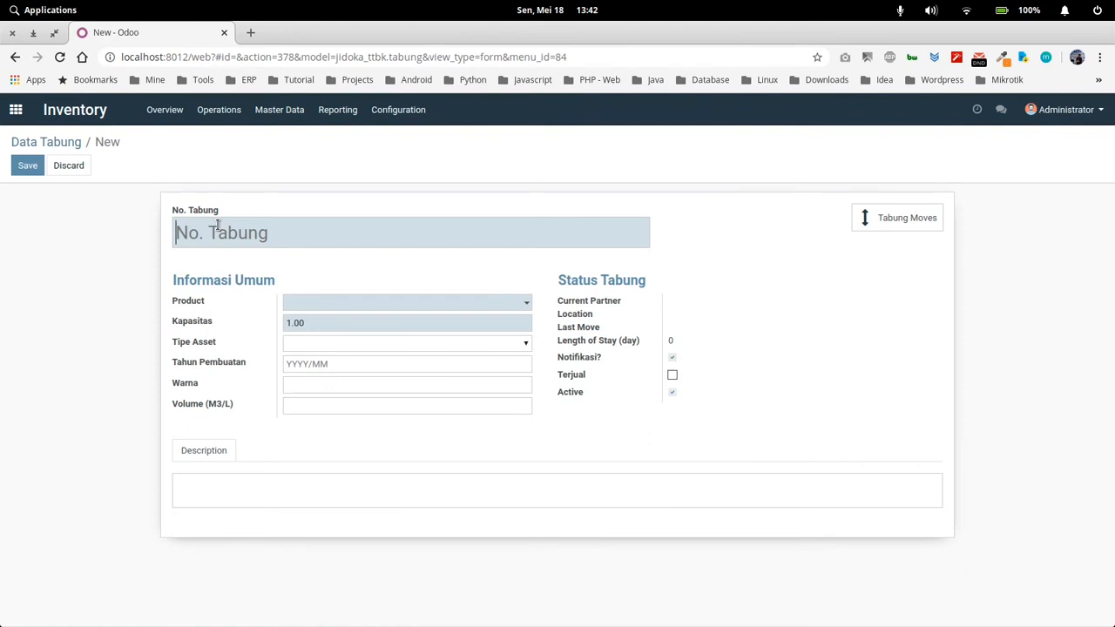
{"action": "type", "text": "TB"}
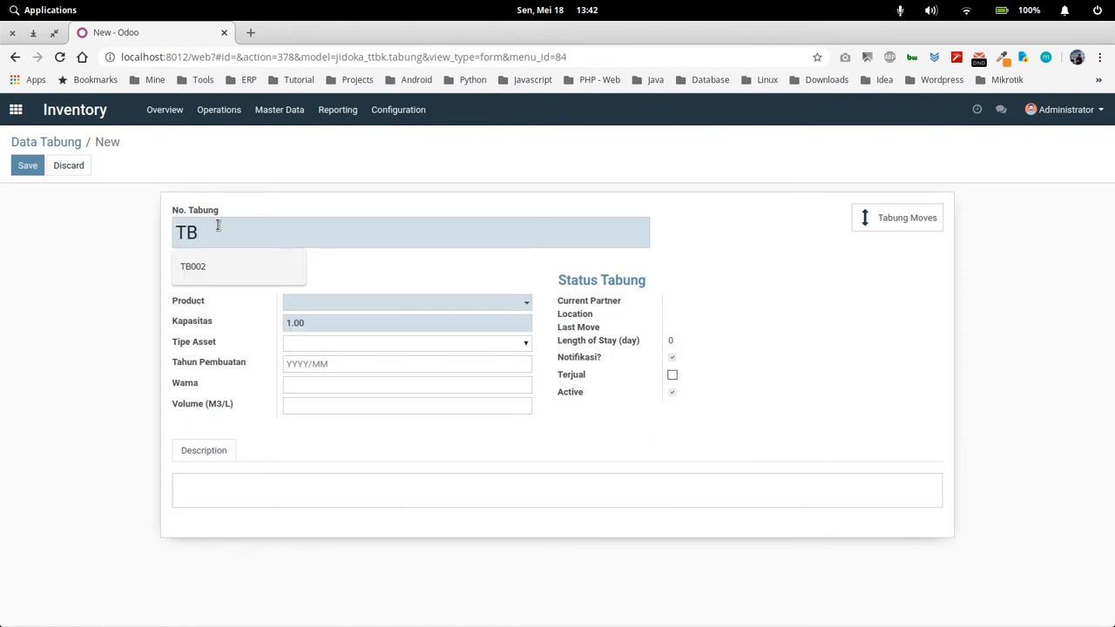
{"action": "type", "text": "X00"}
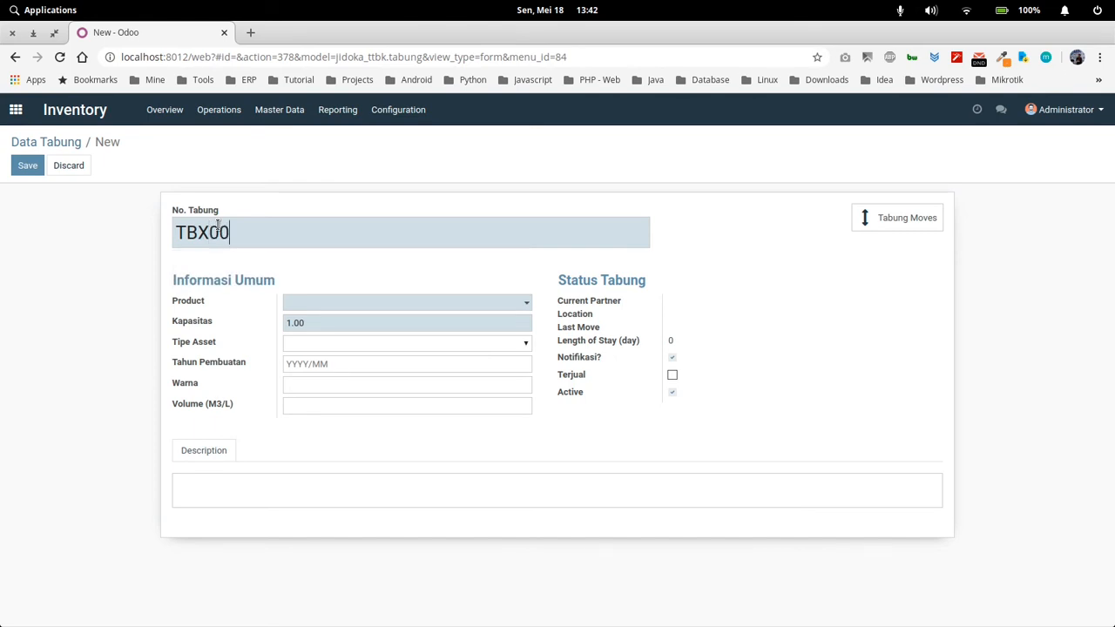
{"action": "type", "text": "0001"}
{"action": "left_click", "coordinate": [330, 304]}
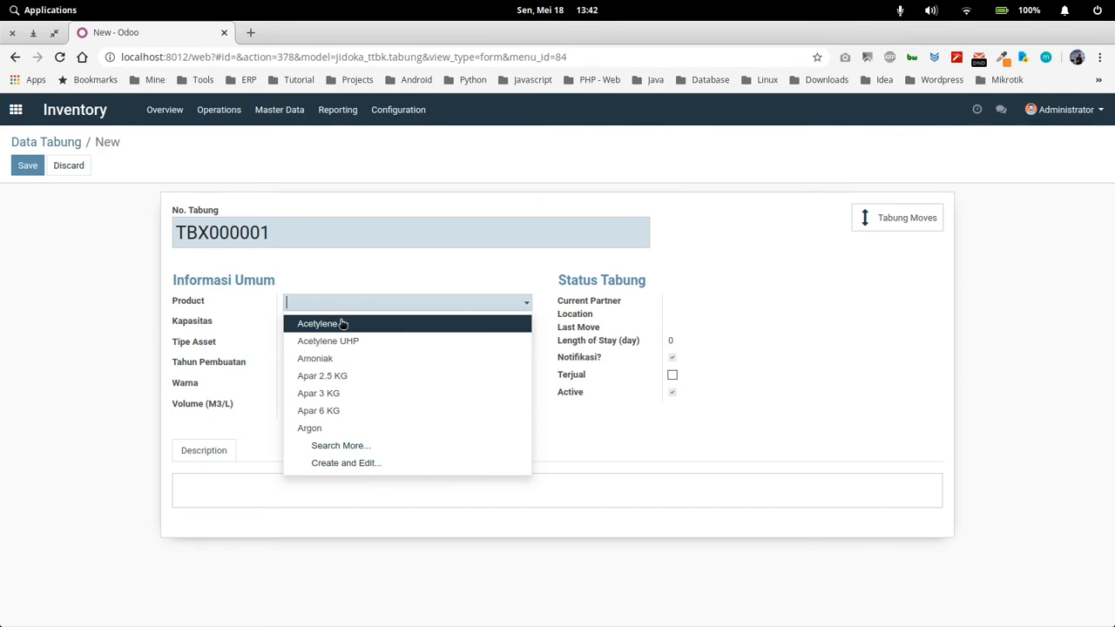
{"action": "left_click", "coordinate": [341, 324]}
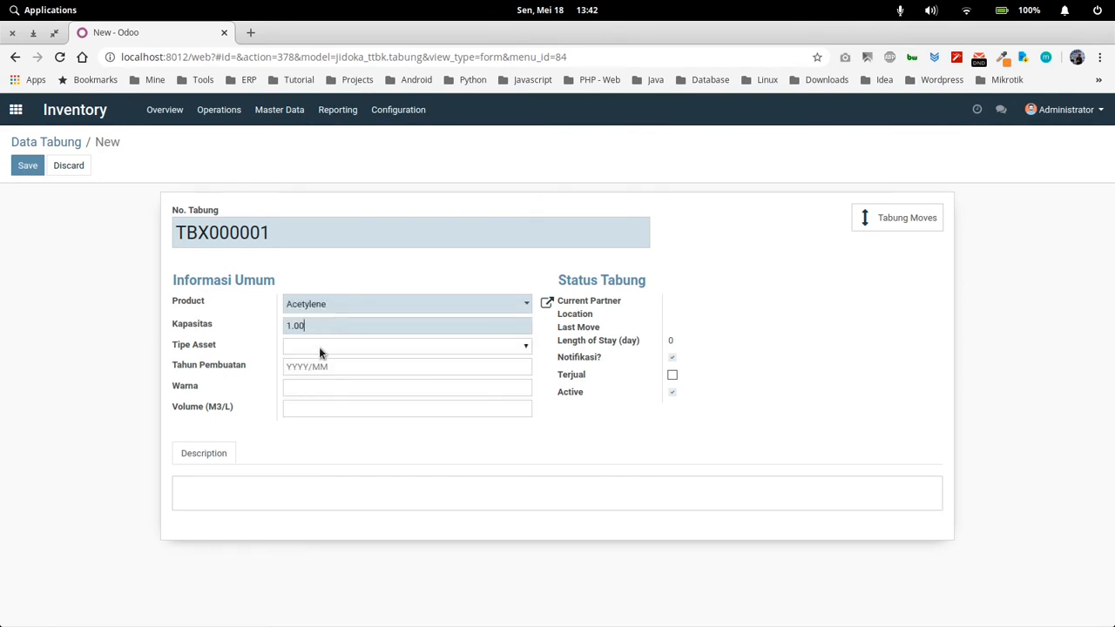
Set Tipe Asset to Tabung Perusahaan, Tahun Pembuatan to 2015/02 and Warna to Merah, and save the cylinder record
{"action": "left_click", "coordinate": [319, 347]}
{"action": "left_click", "coordinate": [334, 375]}
{"action": "left_click", "coordinate": [325, 366]}
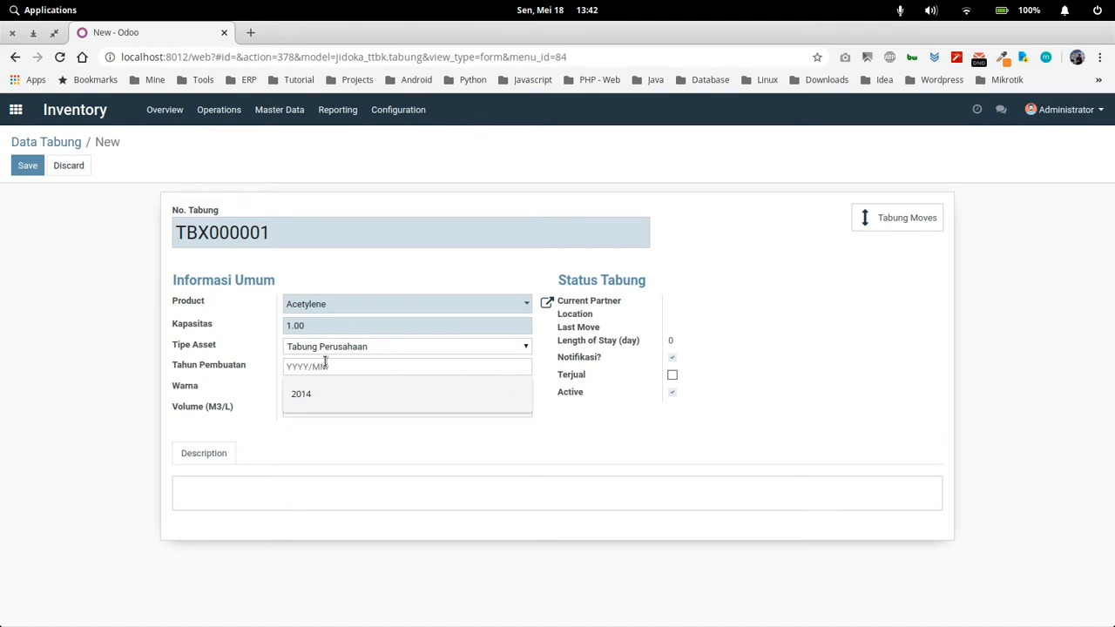
{"action": "type", "text": "2015/02"}
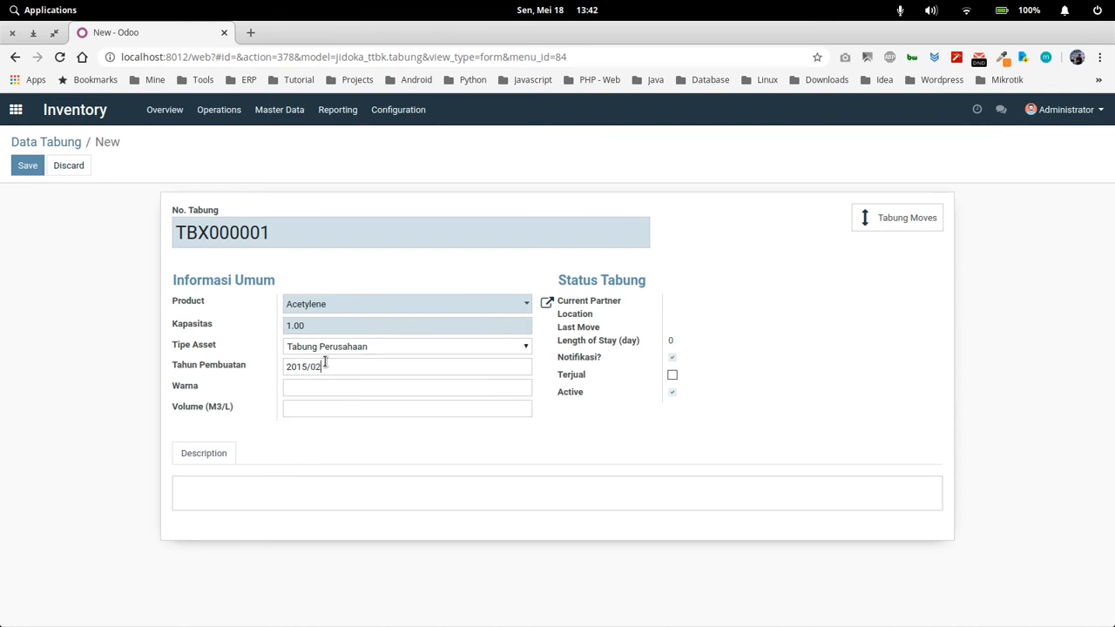
{"action": "left_click", "coordinate": [336, 387]}
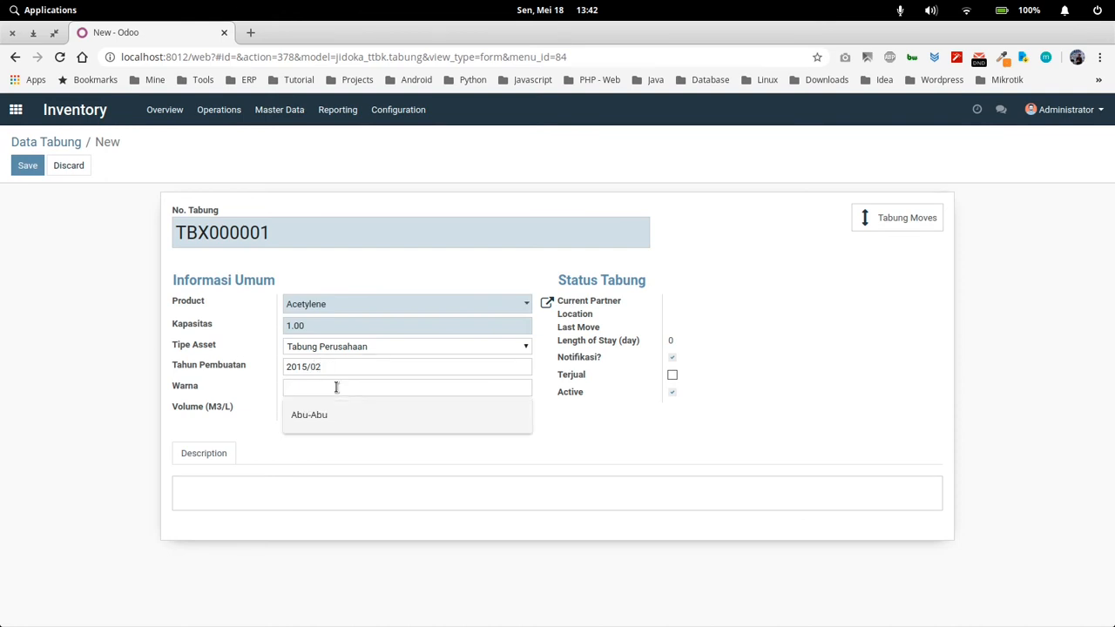
{"action": "type", "text": "Merah"}
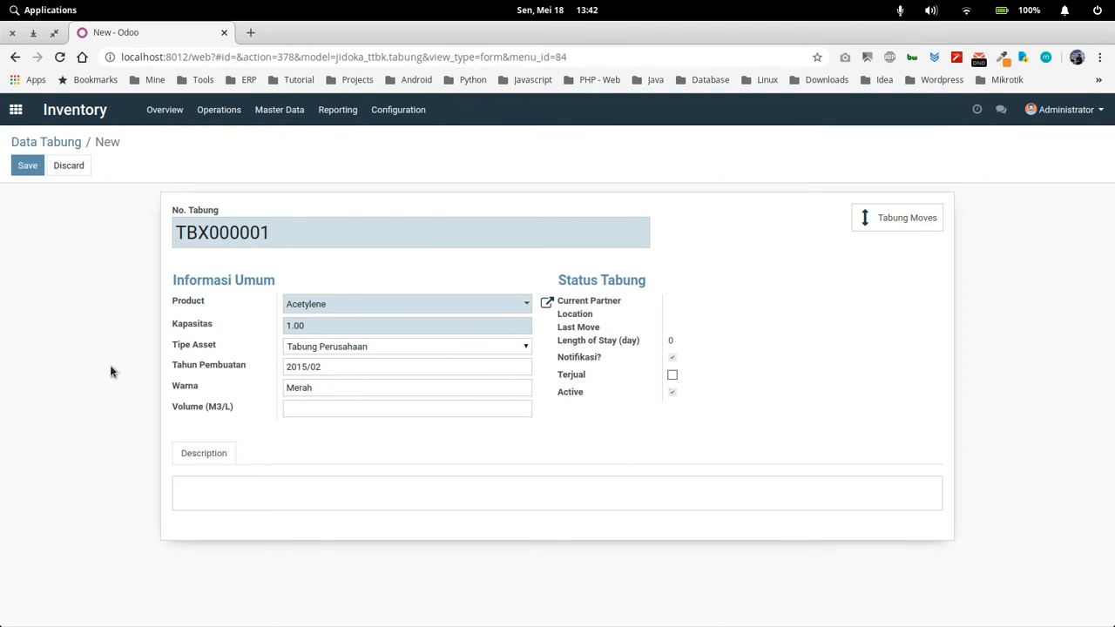
{"action": "left_click", "coordinate": [28, 171]}
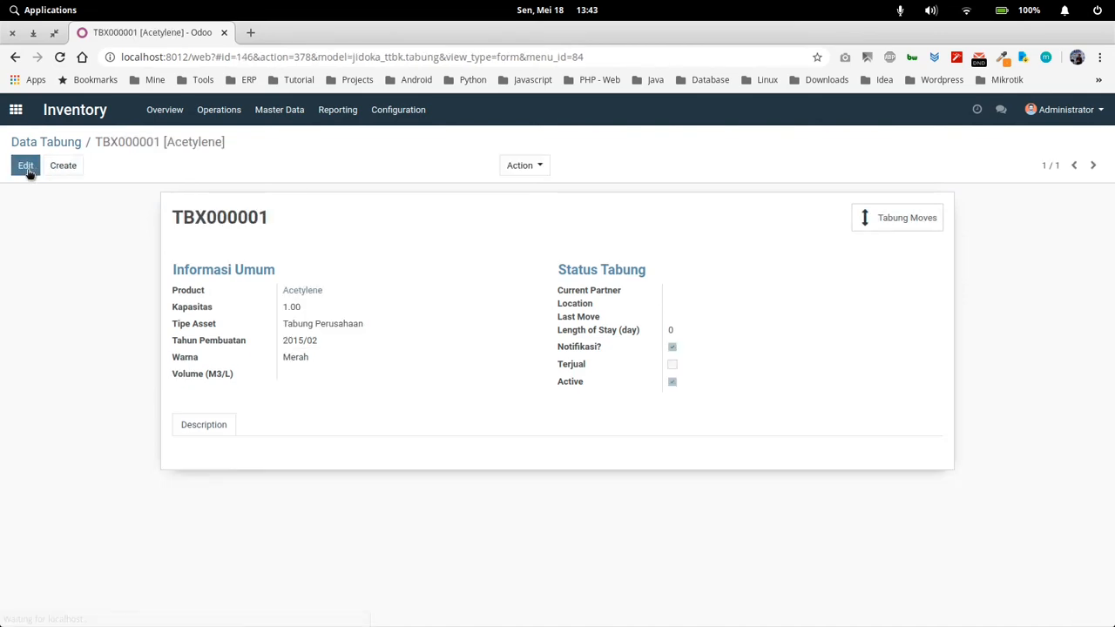
Open the file import page for Data Tabung, and show the Downloads folder in the file manager
{"action": "left_click", "coordinate": [63, 143]}
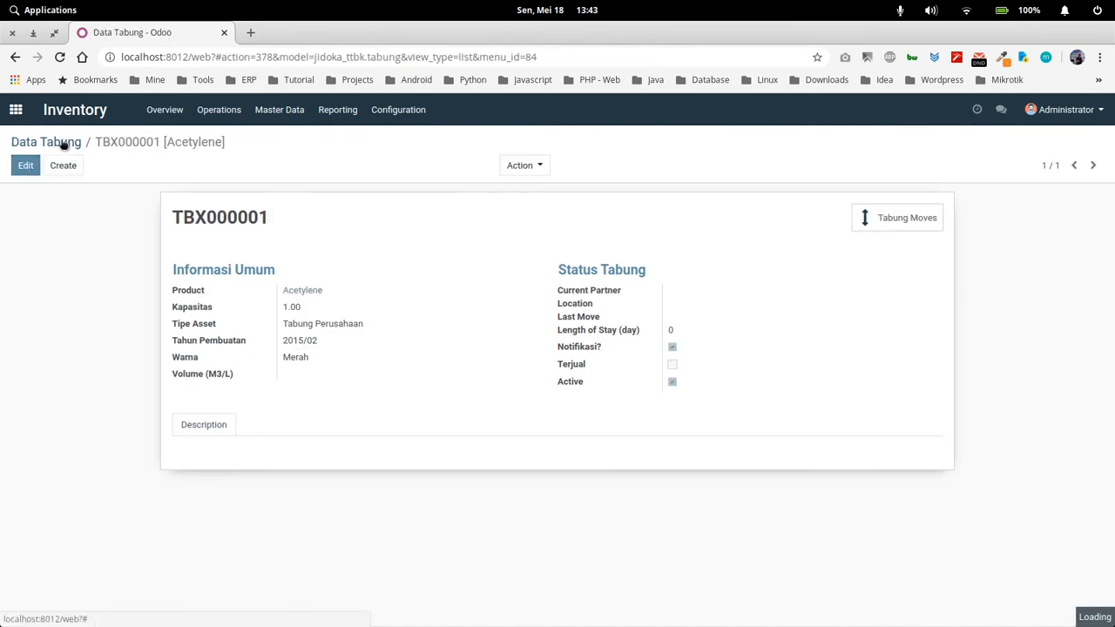
{"action": "left_click", "coordinate": [86, 171]}
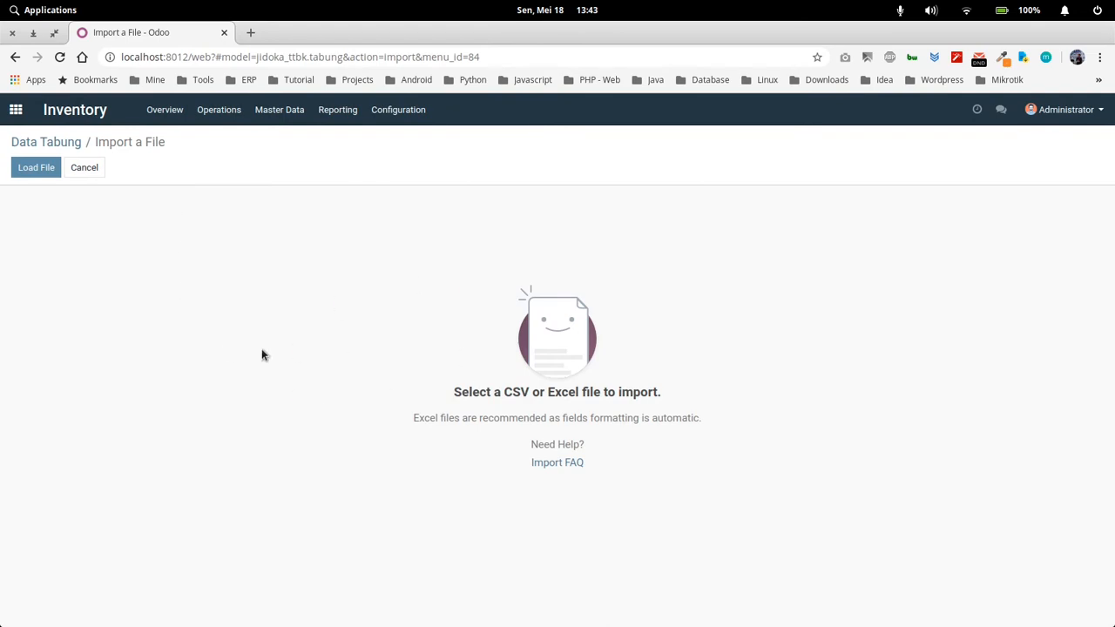
{"action": "mouse_move", "coordinate": [311, 608]}
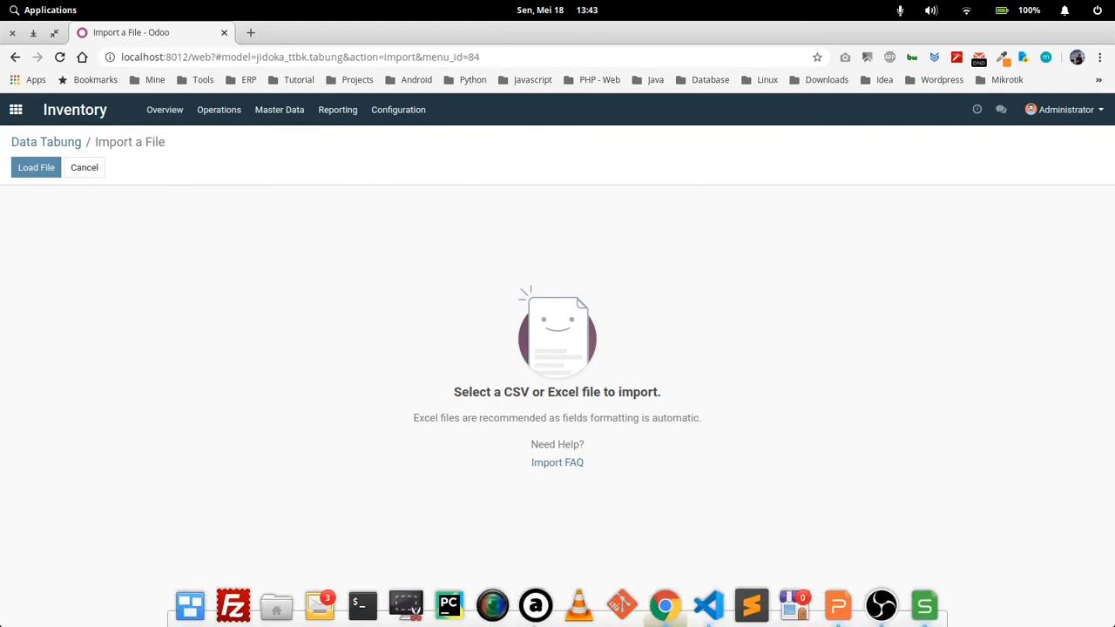
{"action": "left_click", "coordinate": [276, 607]}
{"action": "left_click", "coordinate": [161, 270]}
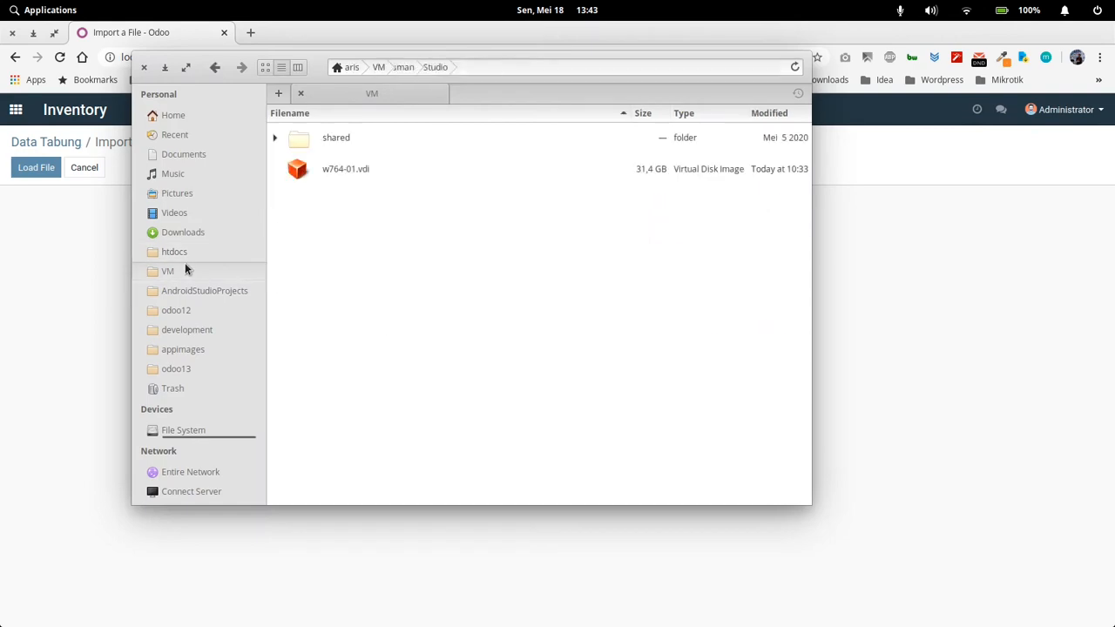
{"action": "left_click", "coordinate": [187, 236]}
Find jidoka_ttbk.tabung.xls in the Downloads folder and open it in the spreadsheet program
{"action": "scroll", "coordinate": [392, 440], "scroll_direction": "down", "scroll_amount": 10}
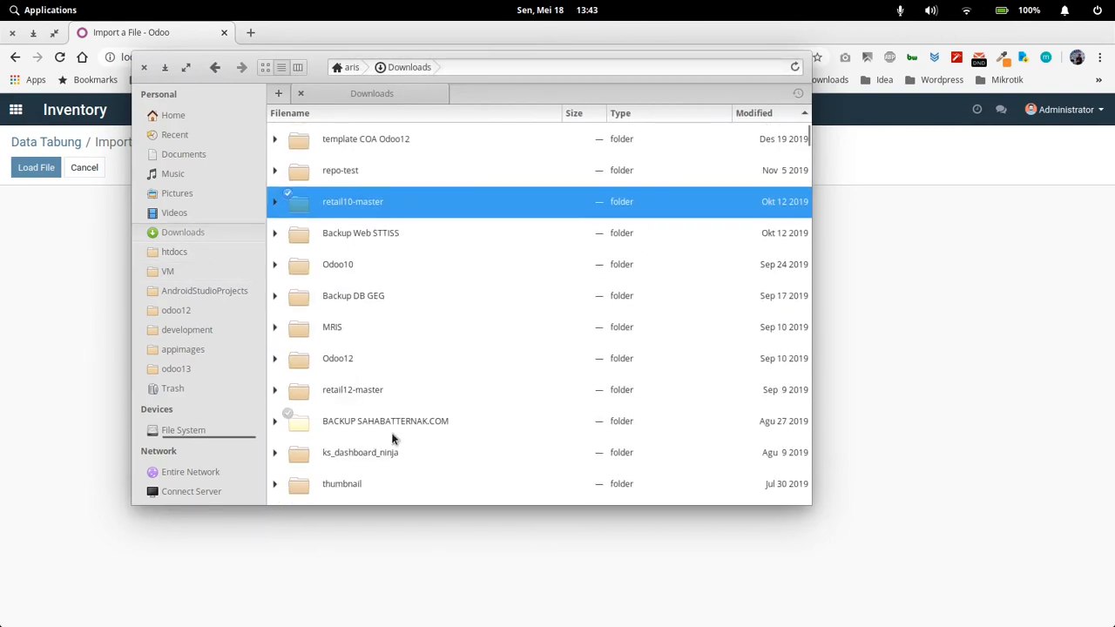
{"action": "scroll", "coordinate": [393, 440], "scroll_direction": "down", "scroll_amount": 8}
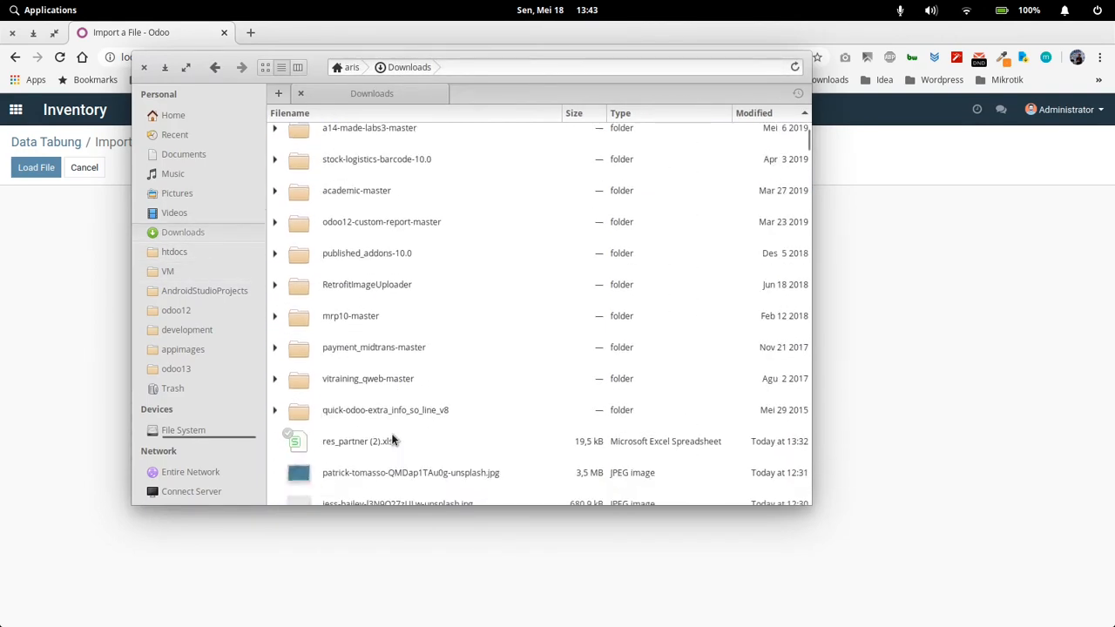
{"action": "left_click", "coordinate": [357, 302]}
{"action": "scroll", "coordinate": [394, 386], "scroll_direction": "down", "scroll_amount": 1}
{"action": "scroll", "coordinate": [393, 386], "scroll_direction": "down", "scroll_amount": 2}
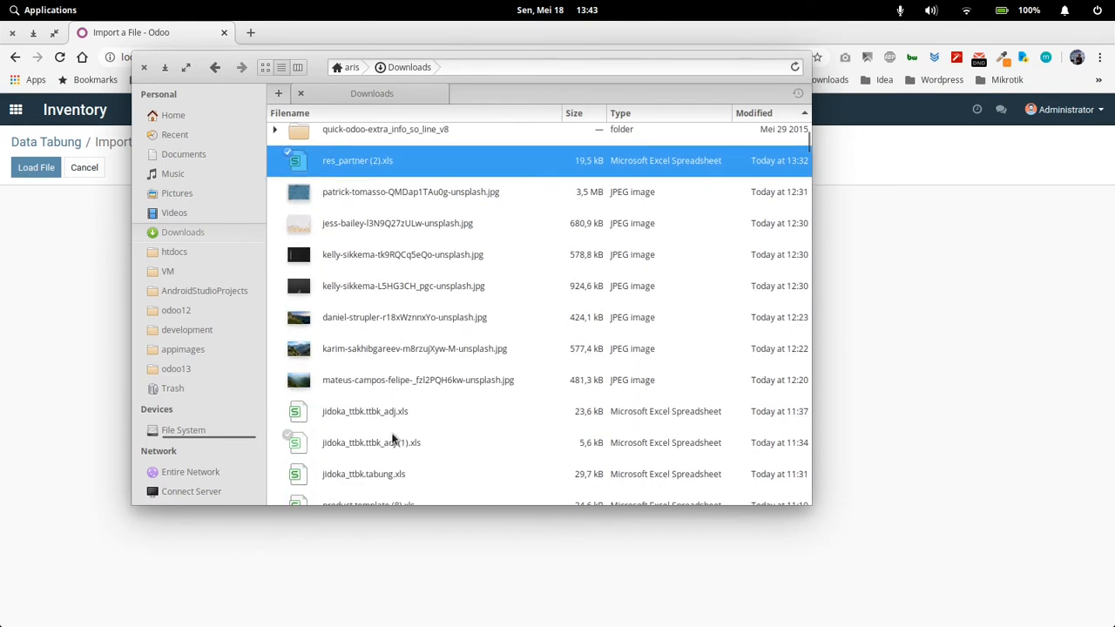
{"action": "left_click", "coordinate": [402, 418]}
{"action": "left_click", "coordinate": [394, 445]}
{"action": "double_click", "coordinate": [390, 474]}
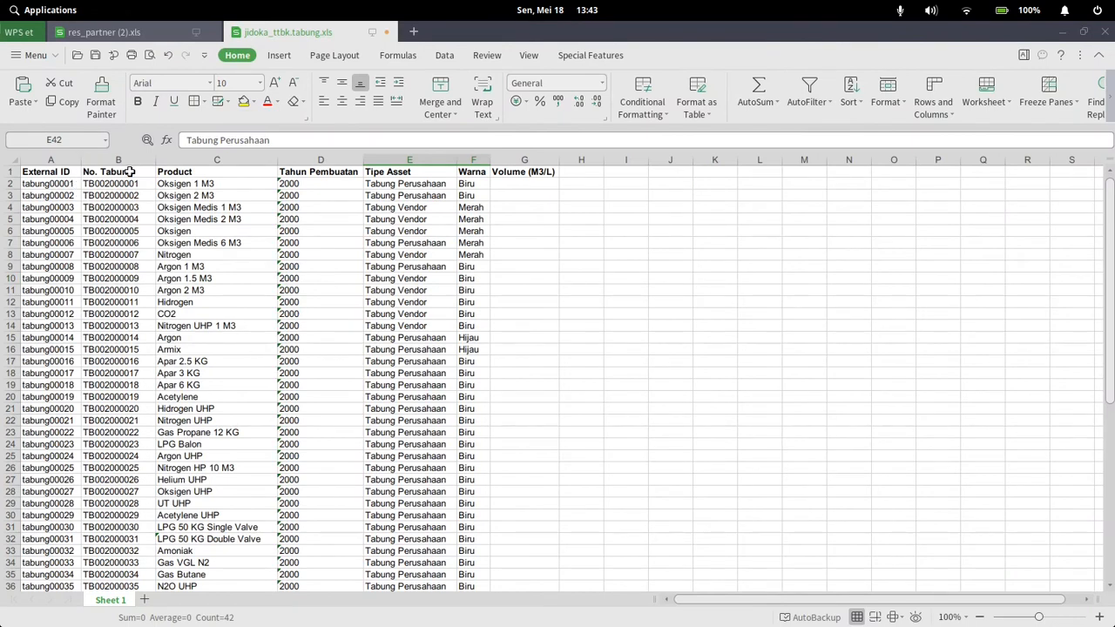
Narrow the No. Tabung column and examine the headers from External ID to Volume (M3/L) and the cylinder rows beneath them
{"action": "left_click_drag", "start_coordinate": [155, 160], "coordinate": [146, 160]}
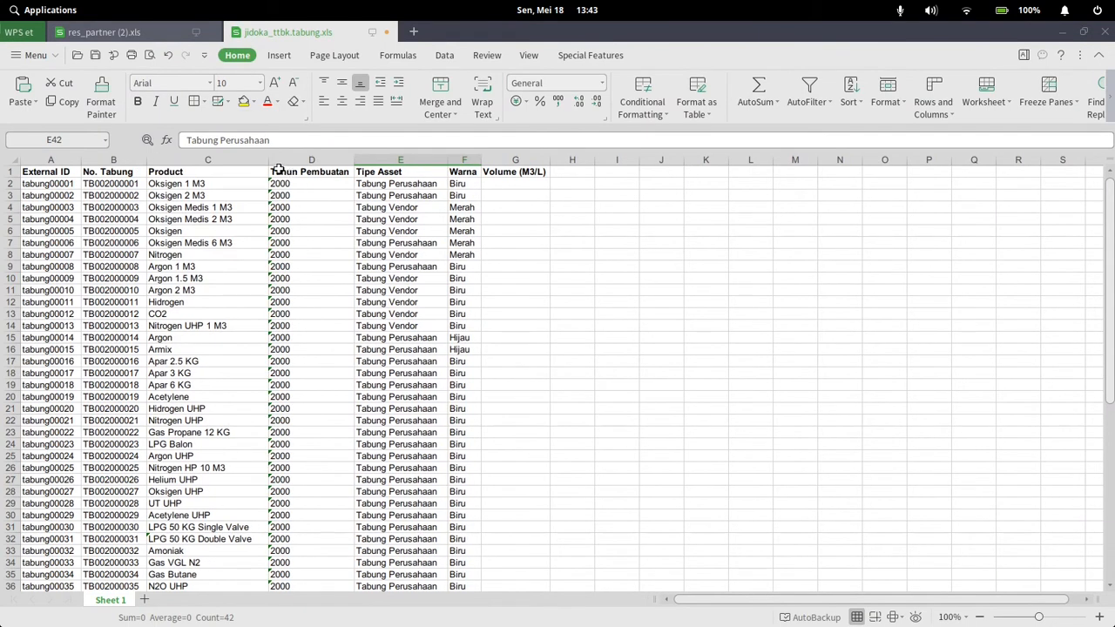
{"action": "left_click", "coordinate": [444, 160]}
{"action": "left_click", "coordinate": [438, 241]}
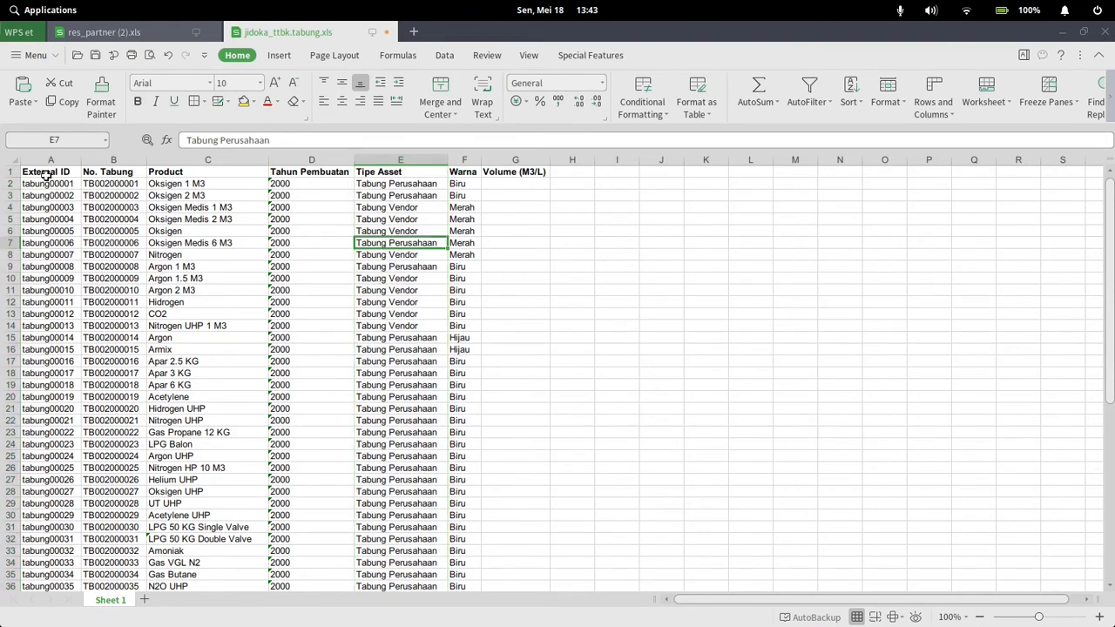
{"action": "left_click_drag", "start_coordinate": [46, 175], "coordinate": [496, 174]}
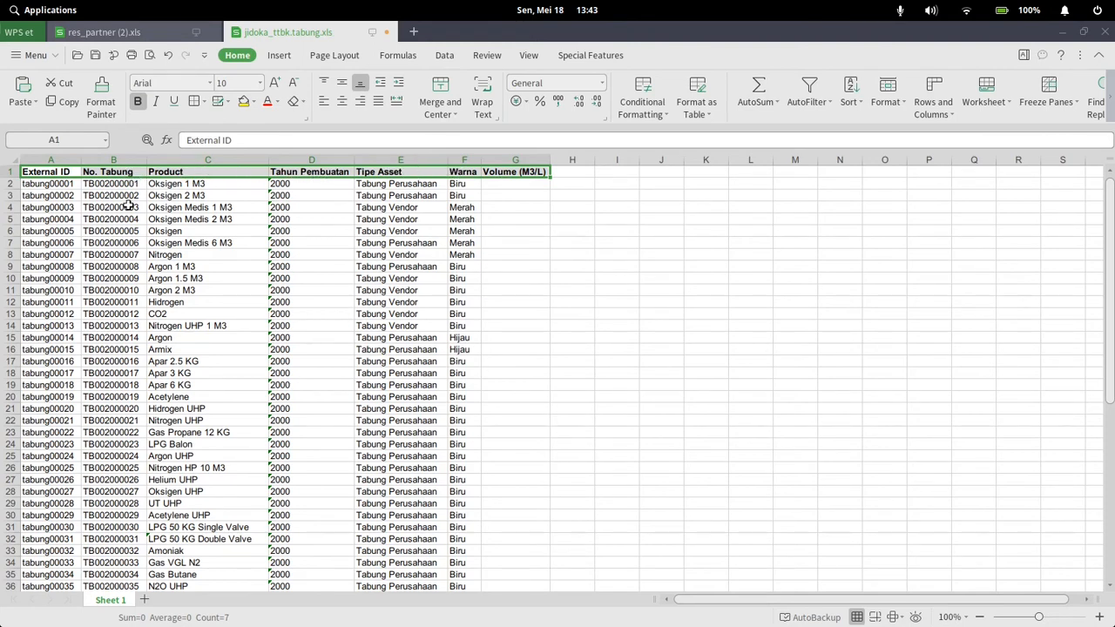
{"action": "left_click_drag", "start_coordinate": [129, 204], "coordinate": [484, 409]}
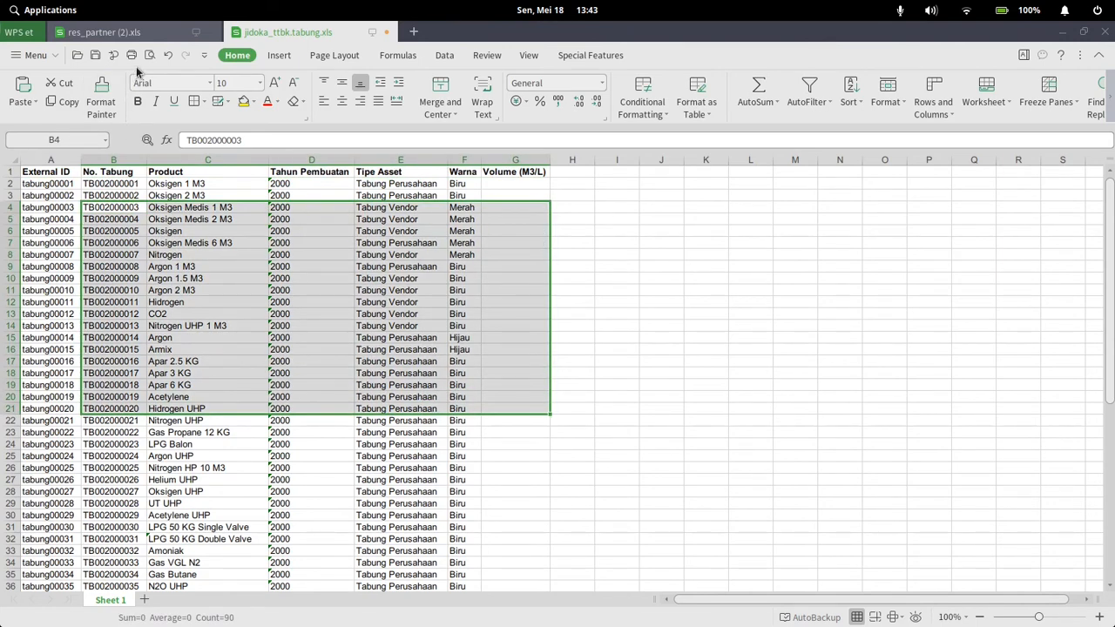
Switch to the browser, view the import's file chooser, and leave the import without loading a file for the Data Tabung list
{"action": "left_click", "coordinate": [665, 608]}
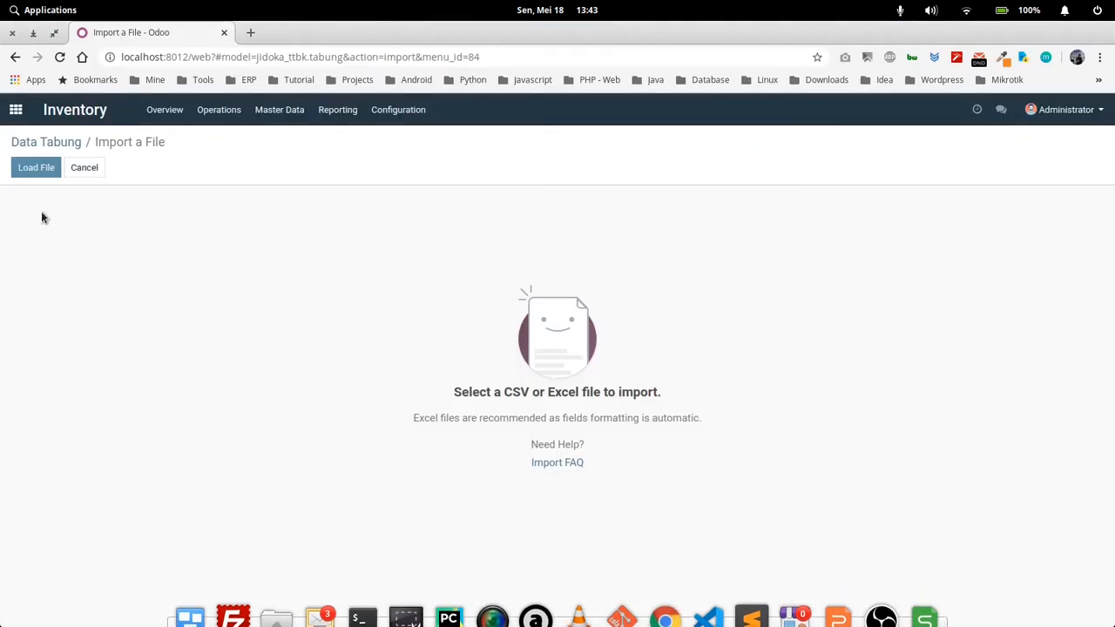
{"action": "left_click", "coordinate": [32, 169]}
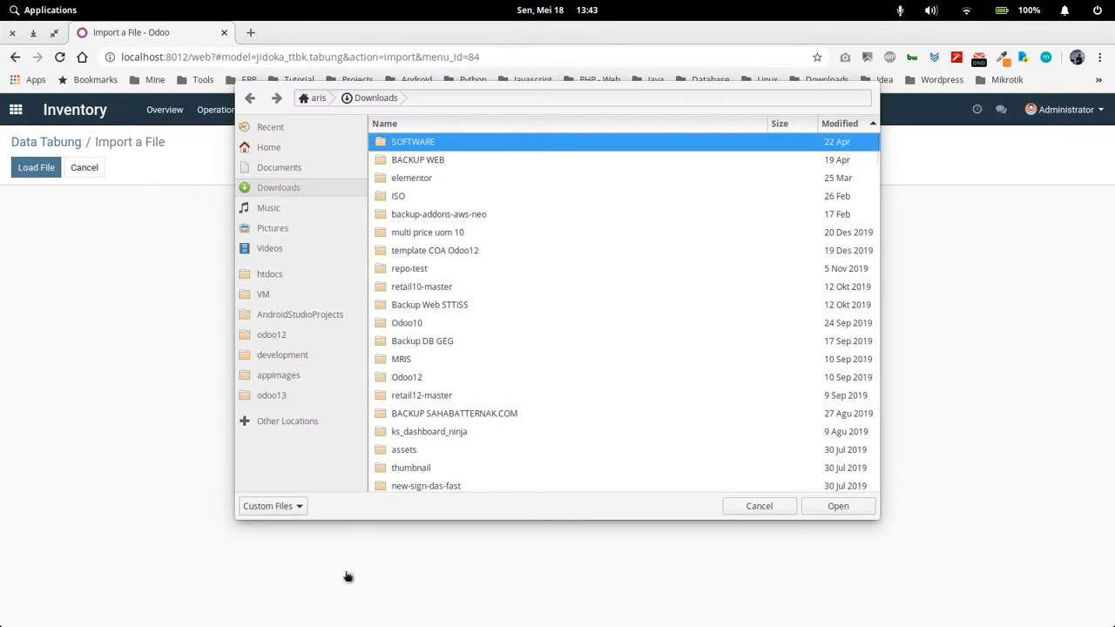
{"action": "left_click", "coordinate": [759, 514]}
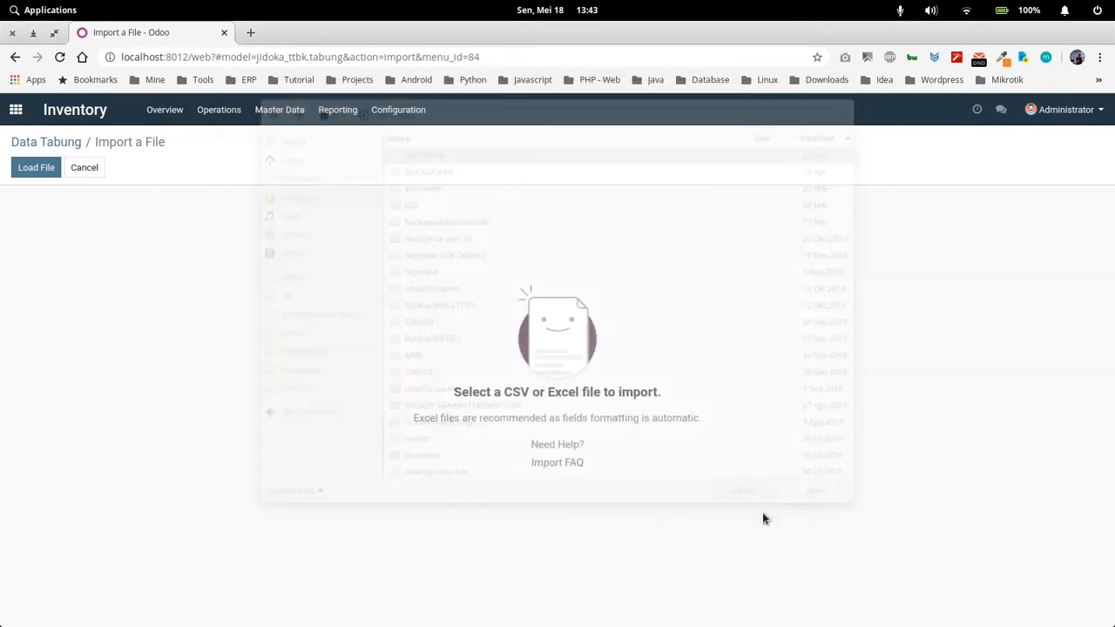
{"action": "left_click", "coordinate": [61, 148]}
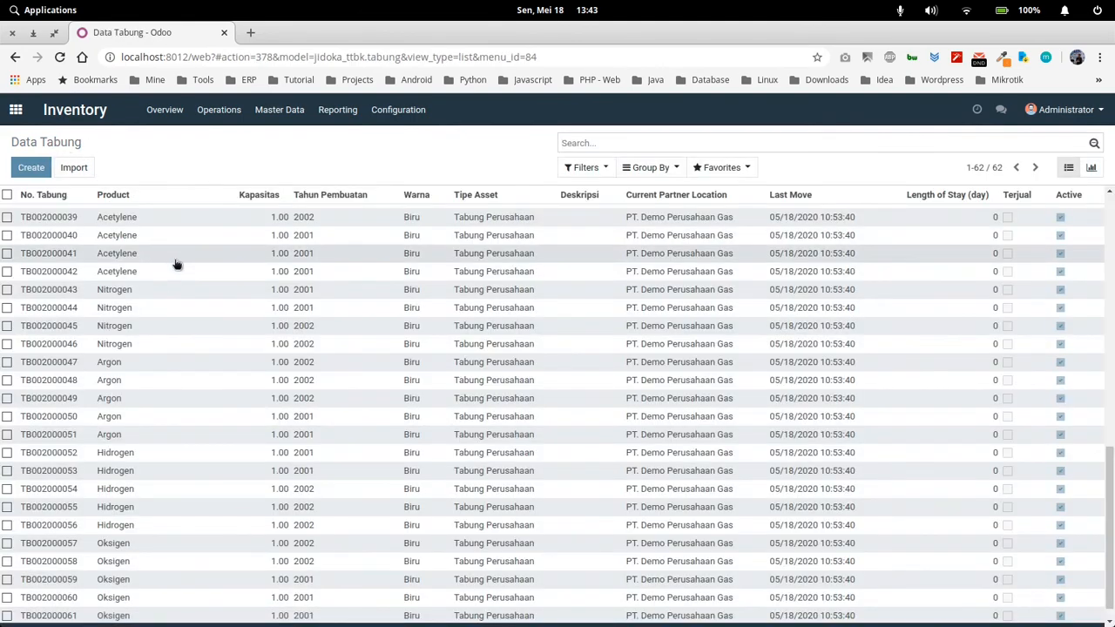
Try the Tabung Perusahaan and Tabung Vendor filters on the cylinder list, and remove both
{"action": "scroll", "coordinate": [348, 398], "scroll_direction": "down", "scroll_amount": 1}
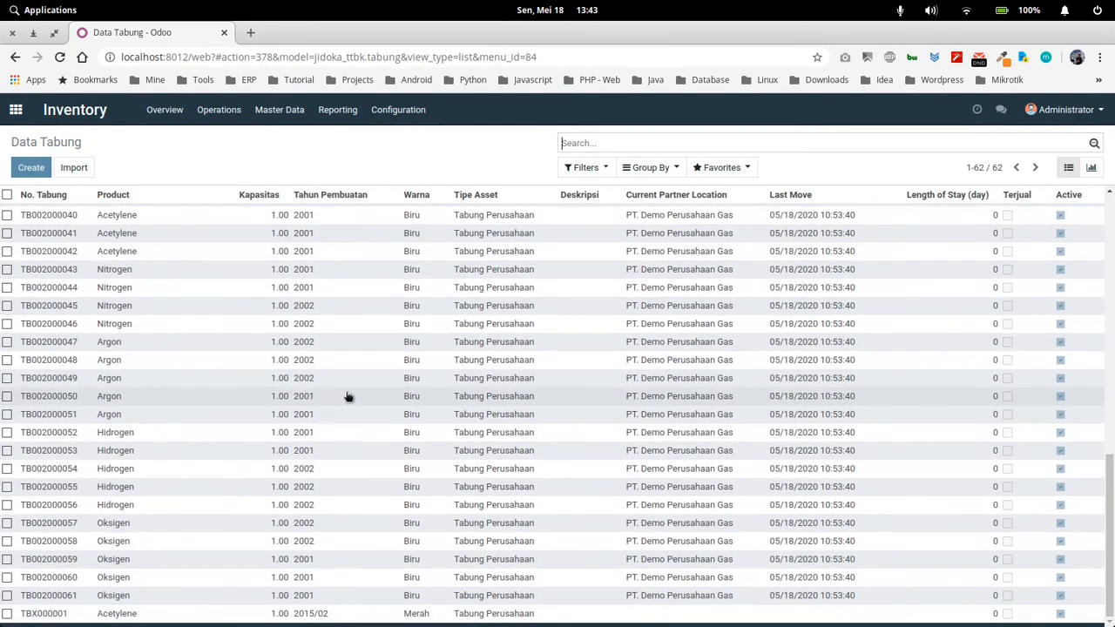
{"action": "scroll", "coordinate": [500, 297], "scroll_direction": "up", "scroll_amount": 3}
{"action": "left_click", "coordinate": [587, 168]}
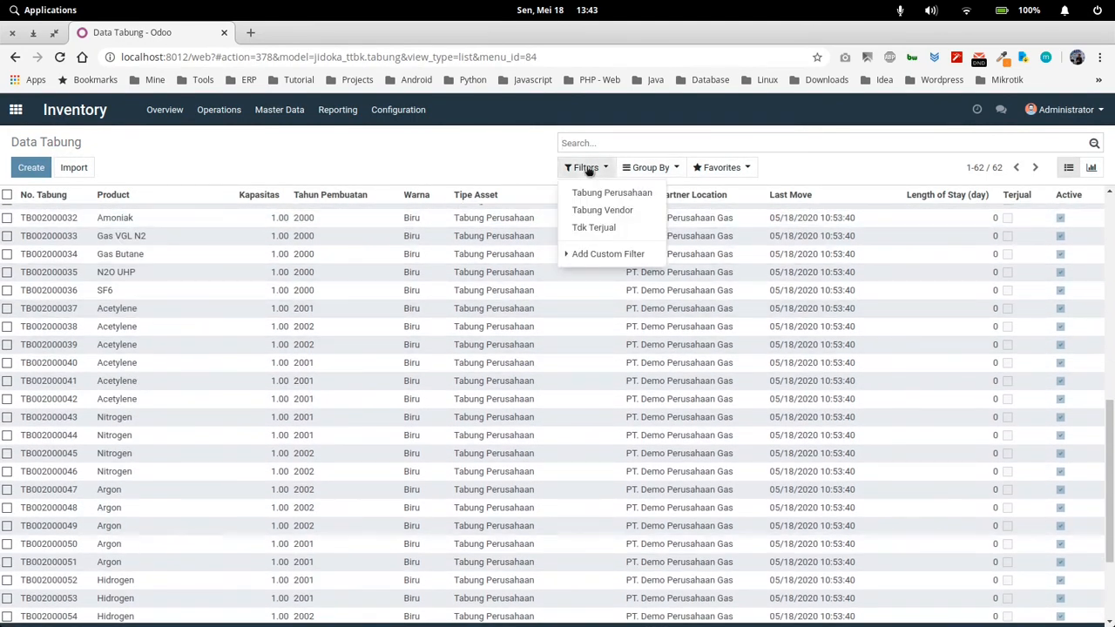
{"action": "left_click", "coordinate": [613, 192]}
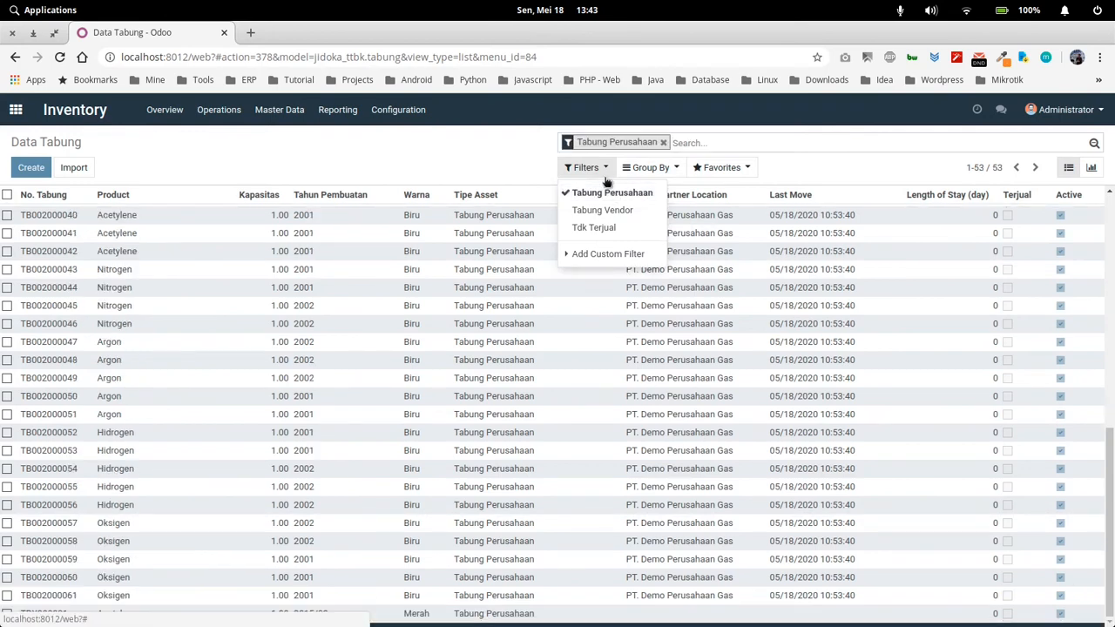
{"action": "left_click", "coordinate": [602, 211]}
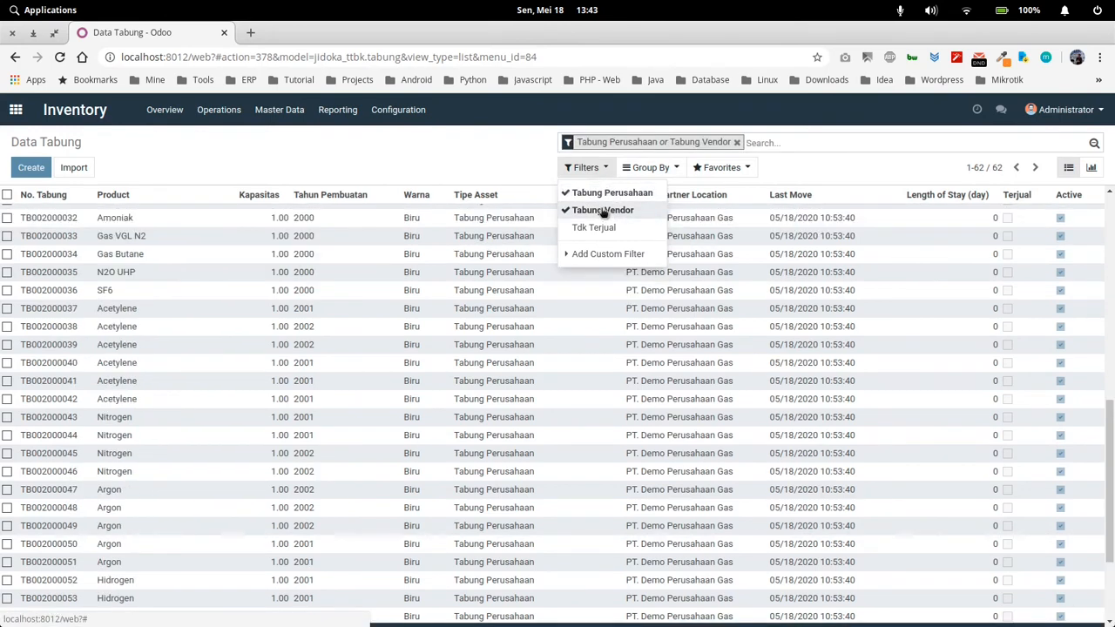
{"action": "left_click", "coordinate": [603, 211]}
{"action": "left_click", "coordinate": [608, 193]}
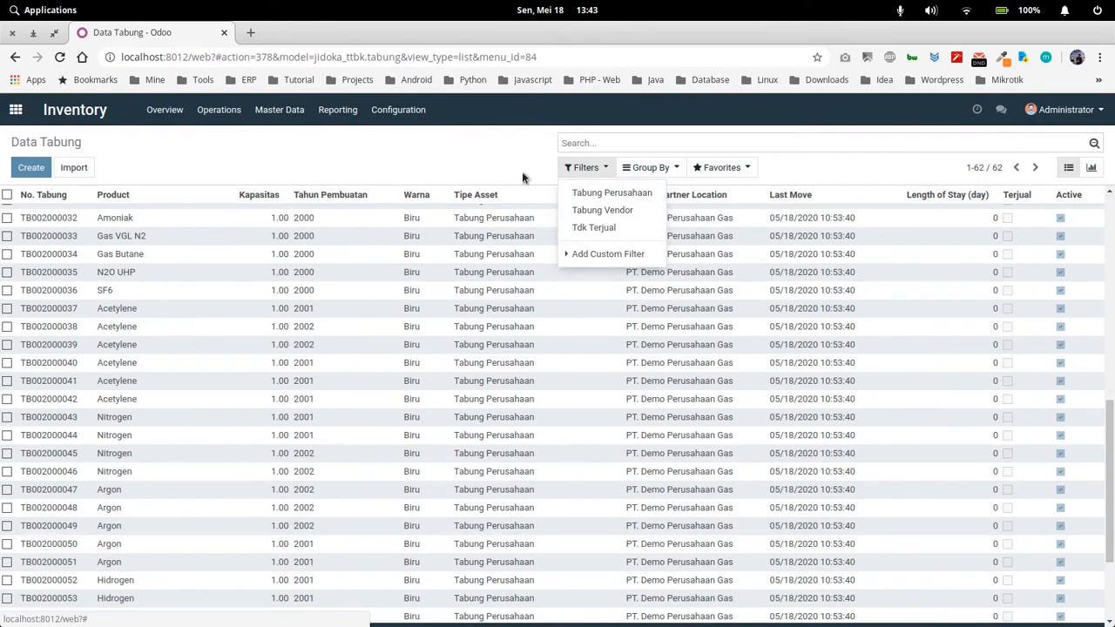
View the cylinders grouped by Current Partner, expand the company's group, add grouping by Tipe Asset, and remove both groupings
{"action": "left_click", "coordinate": [650, 169]}
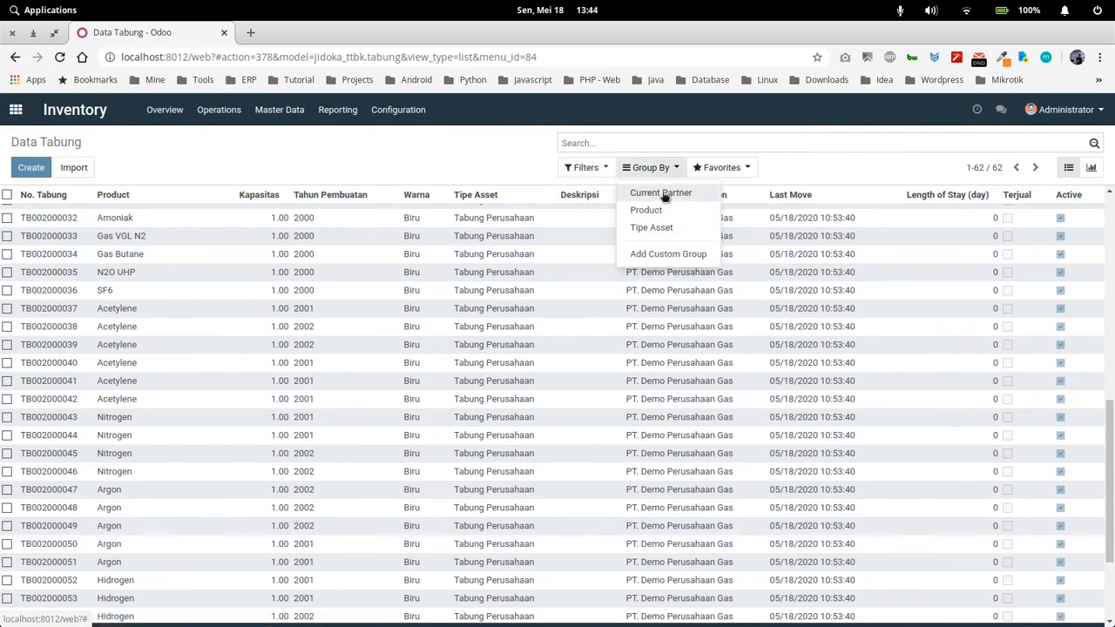
{"action": "left_click", "coordinate": [664, 193]}
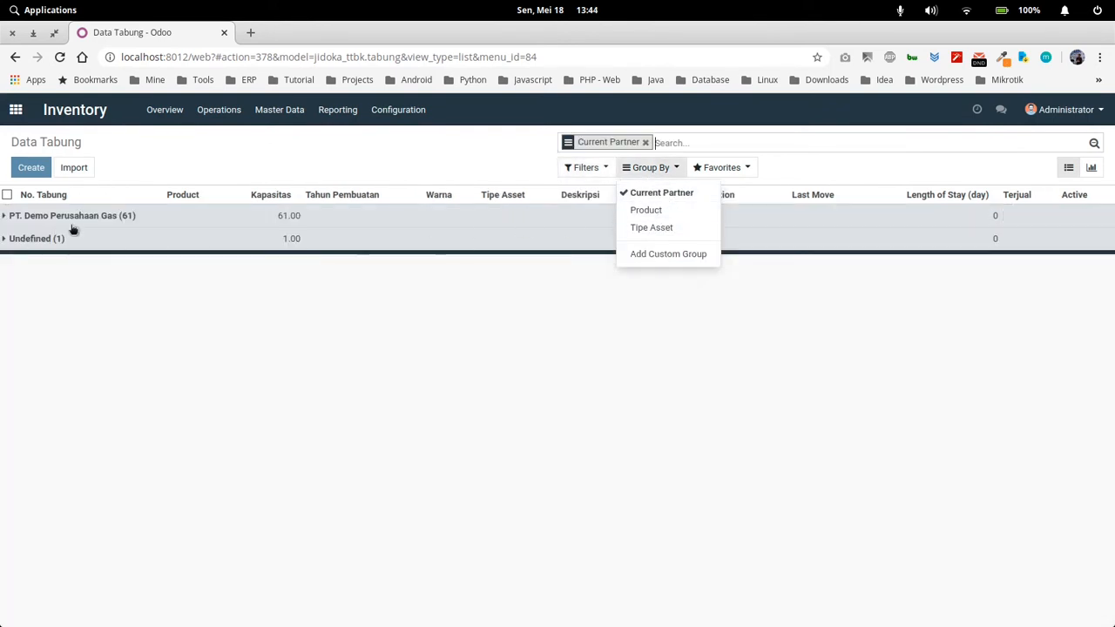
{"action": "left_click", "coordinate": [87, 244]}
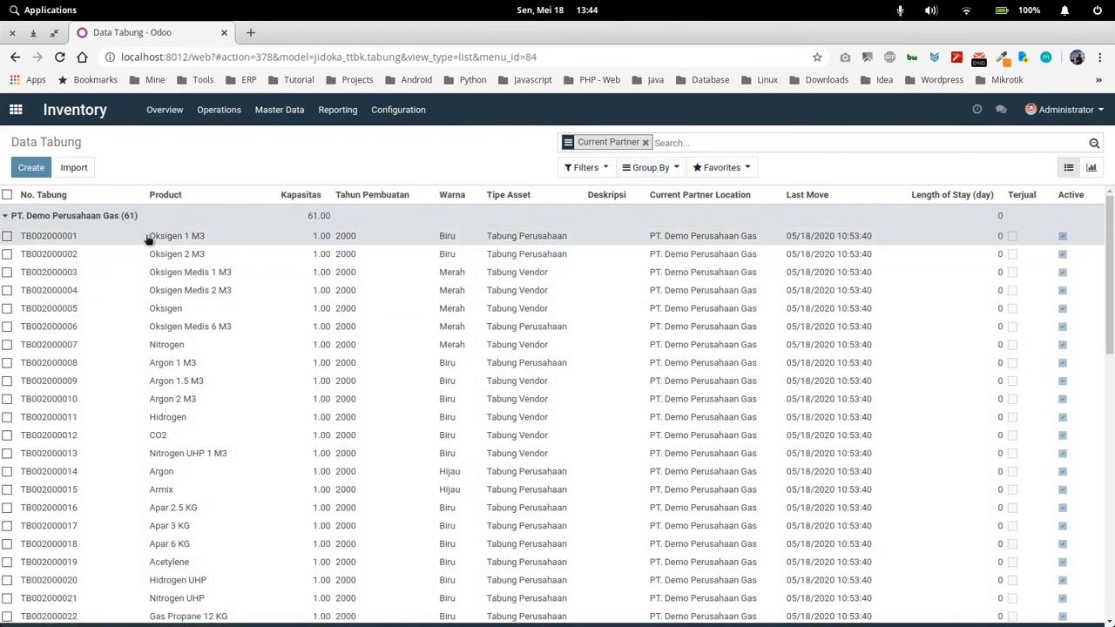
{"action": "left_click", "coordinate": [642, 169]}
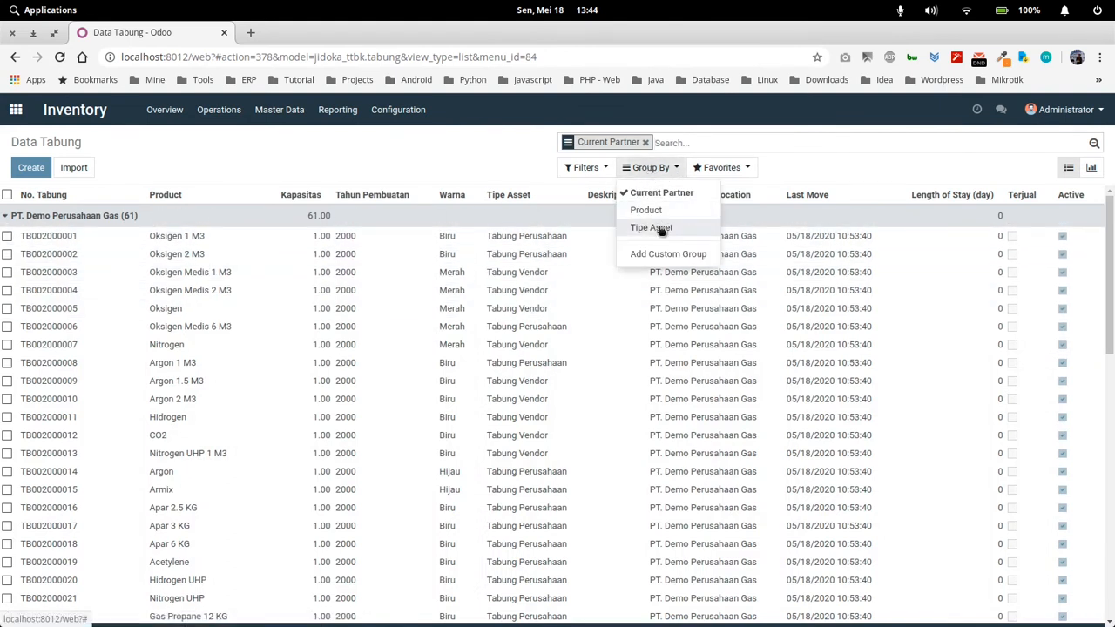
{"action": "left_click", "coordinate": [659, 227]}
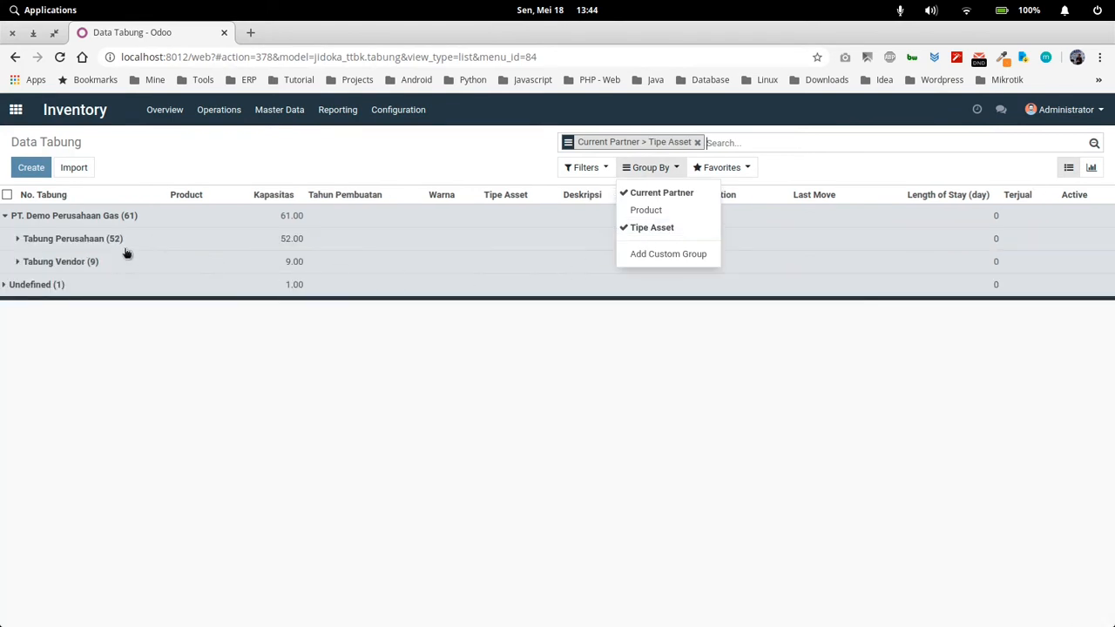
{"action": "left_click", "coordinate": [653, 228]}
{"action": "left_click", "coordinate": [658, 192]}
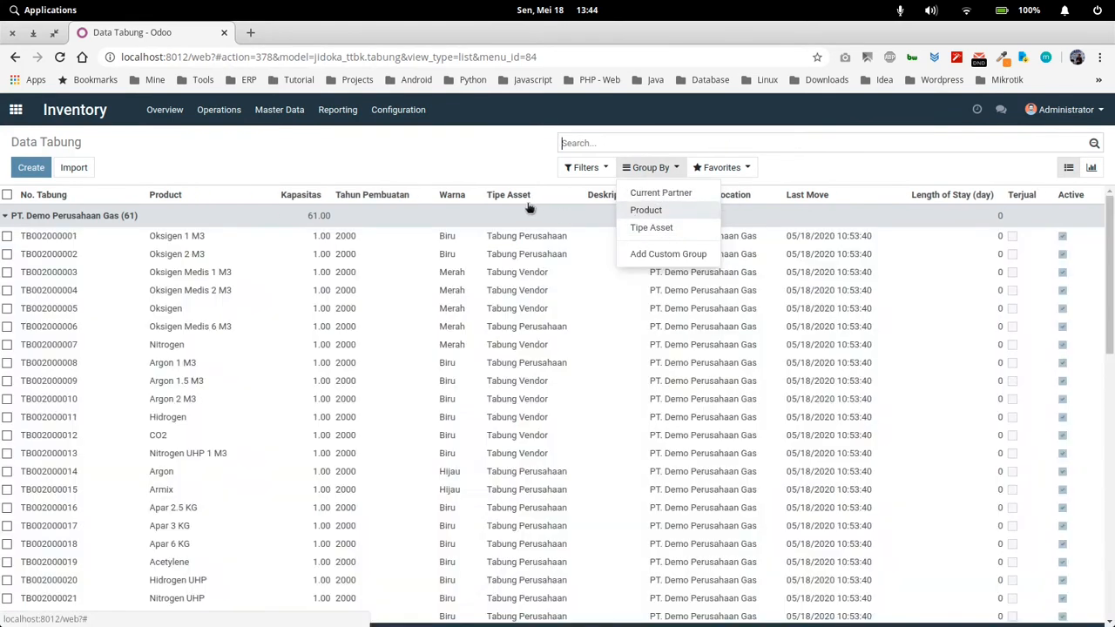
{"action": "left_click", "coordinate": [403, 160]}
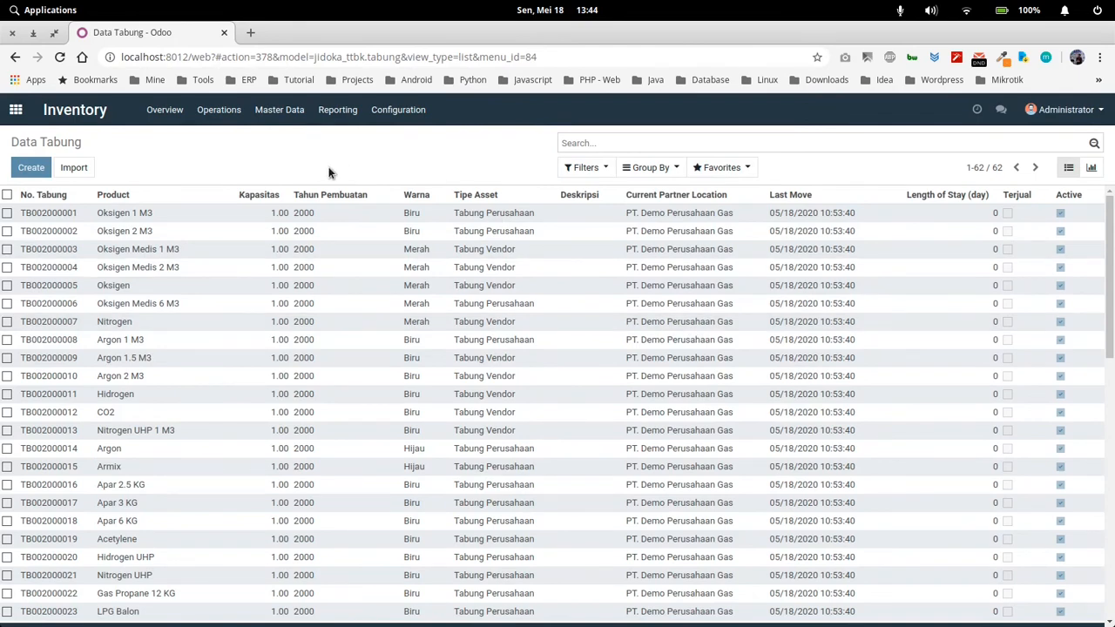
Search the cylinder list for No. Tabung "xx" and clear the search
{"action": "left_click", "coordinate": [625, 147]}
{"action": "type", "text": "xx"}
{"action": "key", "text": "Return"}
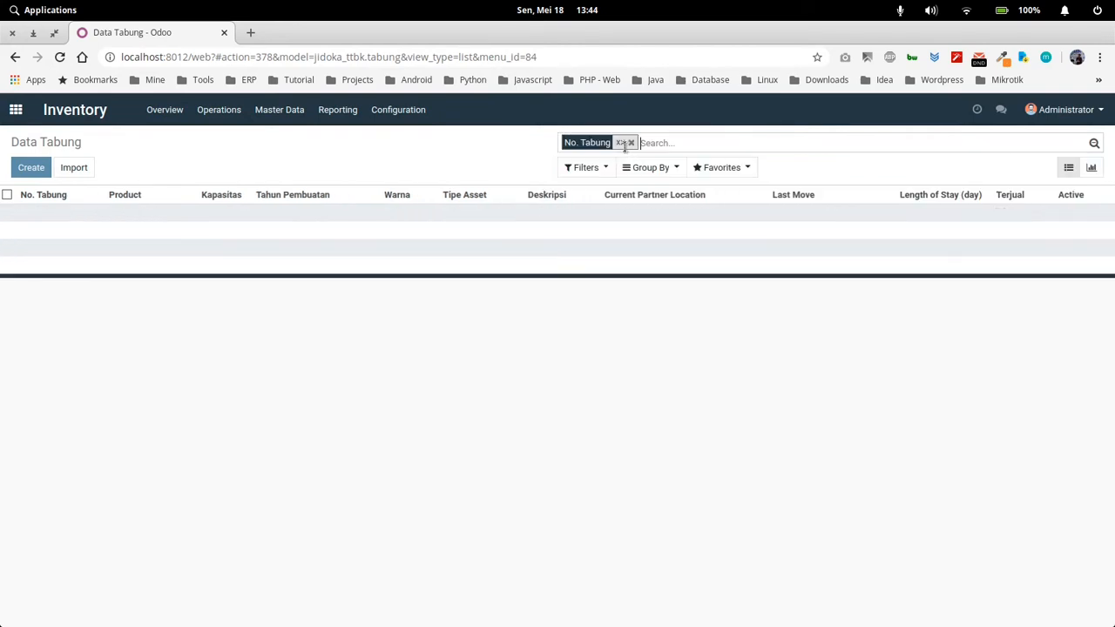
{"action": "left_click", "coordinate": [630, 142]}
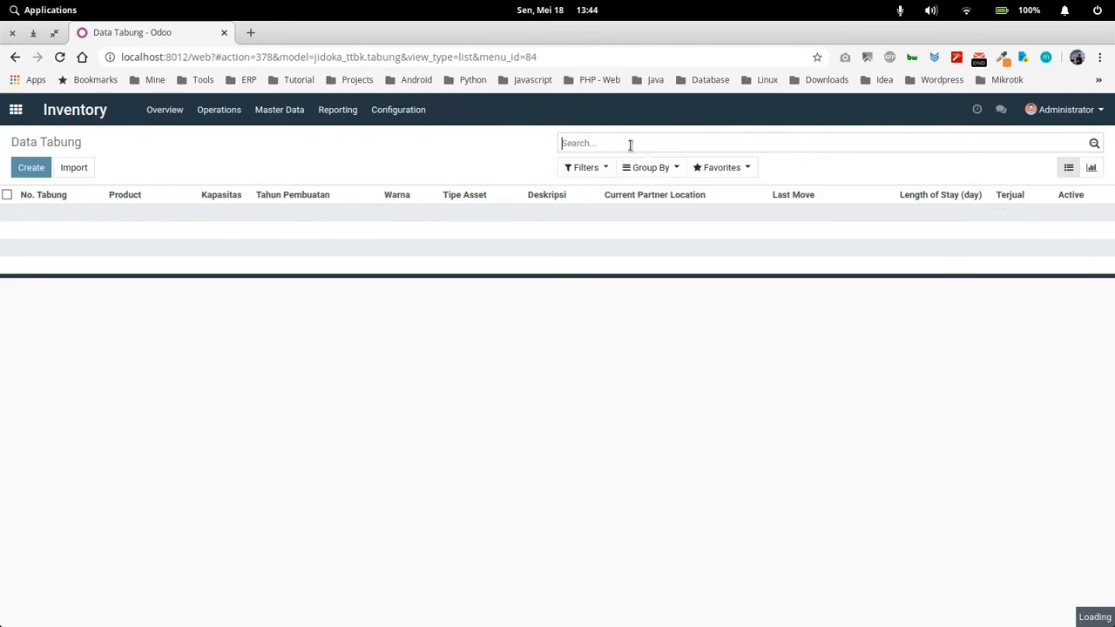
Search the cylinder list for No. Tabung "x" and open the TBX000001 record
{"action": "type", "text": "x"}
{"action": "key", "text": "Return"}
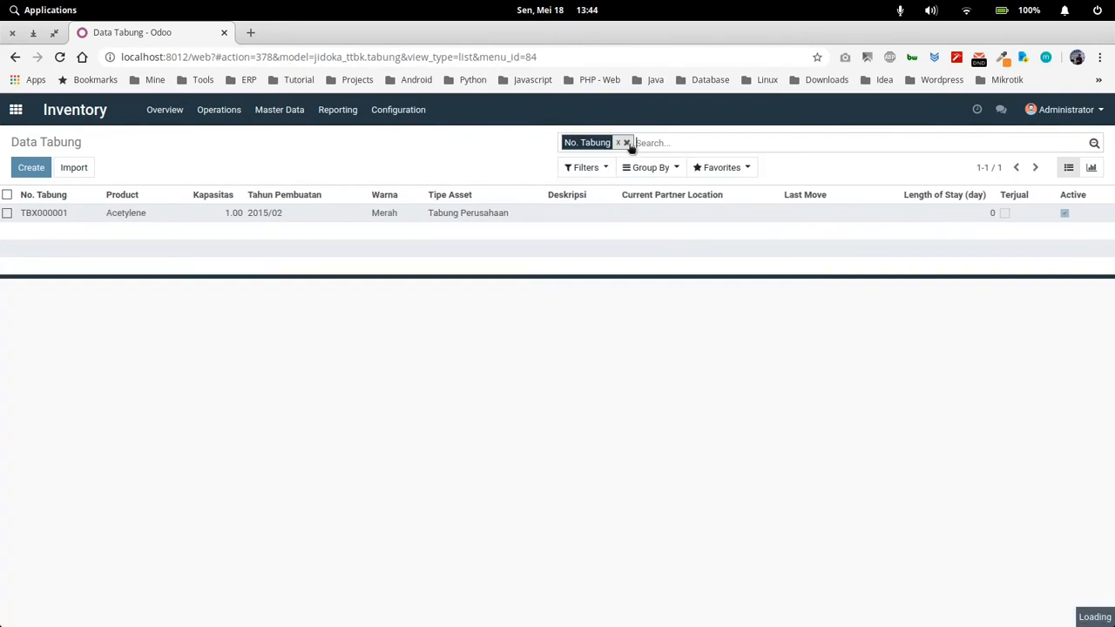
{"action": "left_click", "coordinate": [86, 220]}
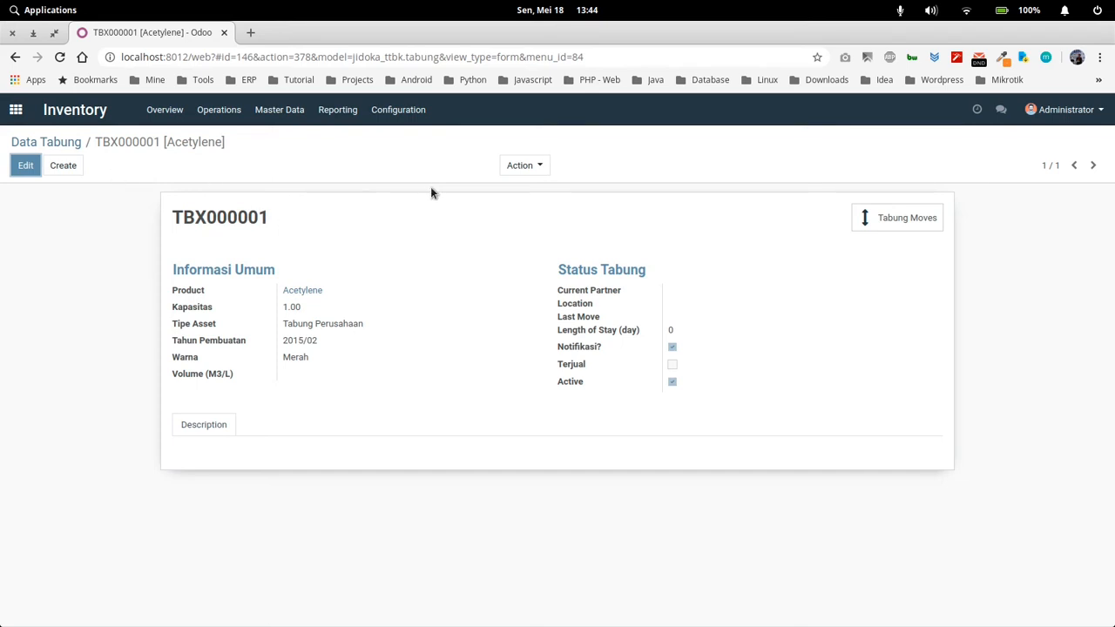
Duplicate the TBX000001 cylinder, save the copy with No. Tabung TBX000002, and return to the Data Tabung list
{"action": "left_click", "coordinate": [522, 167]}
{"action": "left_click", "coordinate": [528, 210]}
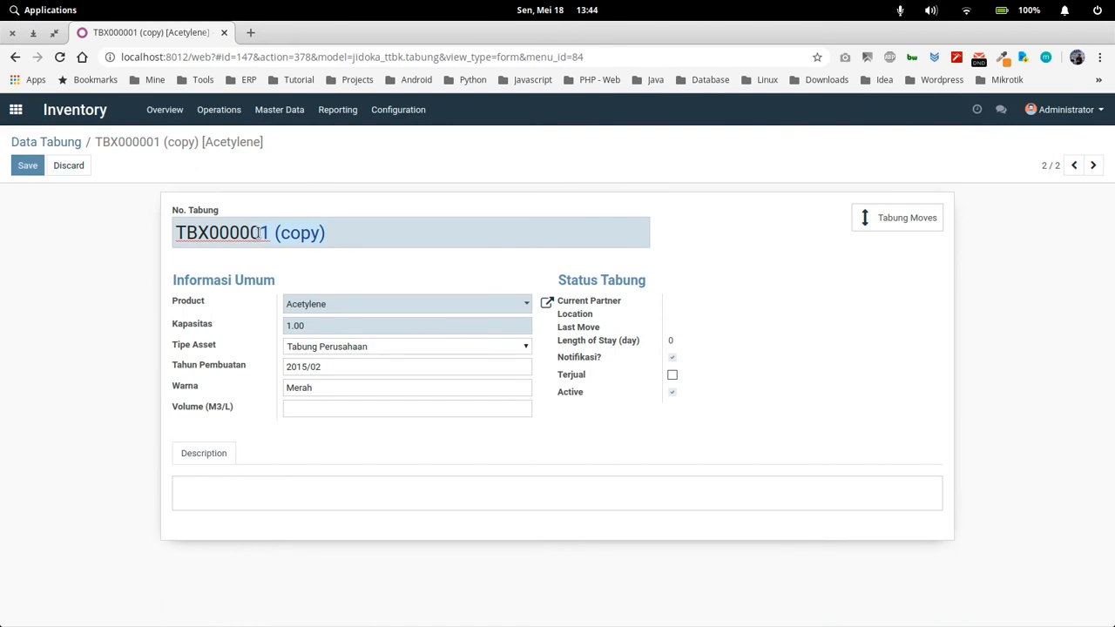
{"action": "key", "text": "ctrl+a"}
{"action": "type", "text": "TBX000002"}
{"action": "left_click", "coordinate": [31, 167]}
{"action": "left_click", "coordinate": [66, 142]}
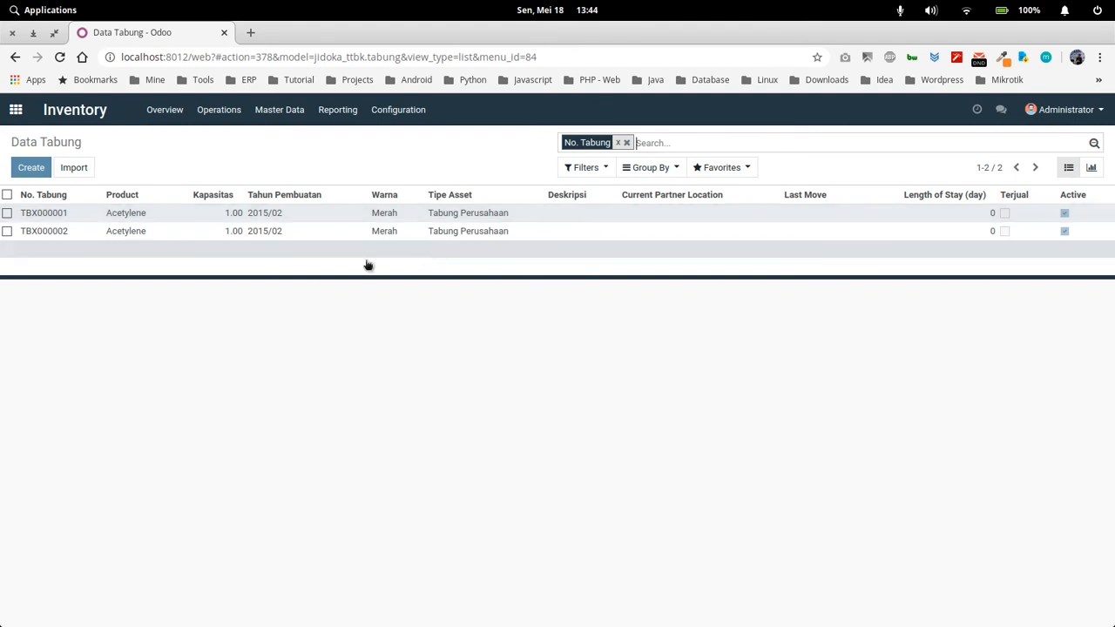
View the TBX000001 record and start a new TTBK Adjustment under the inventory operations
{"action": "left_click", "coordinate": [72, 213]}
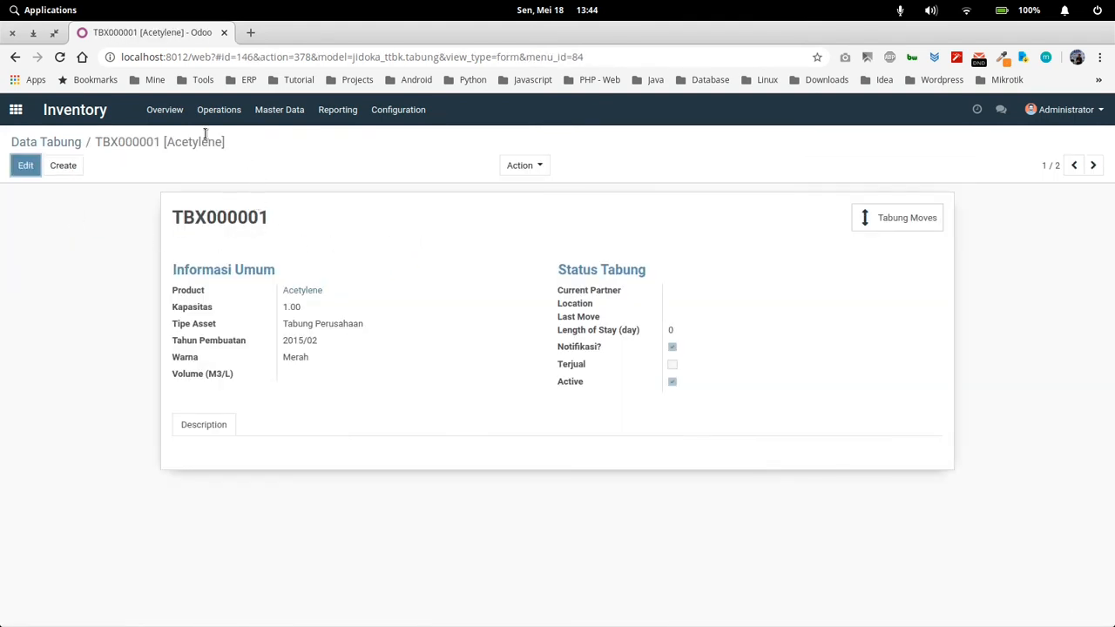
{"action": "left_click", "coordinate": [230, 114]}
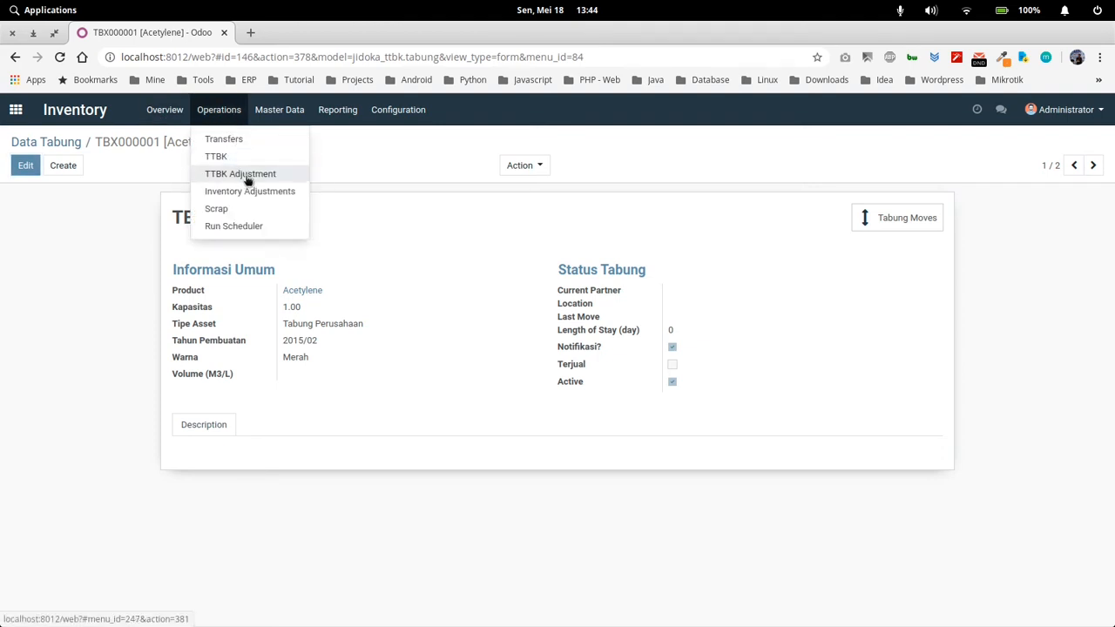
{"action": "left_click", "coordinate": [246, 176]}
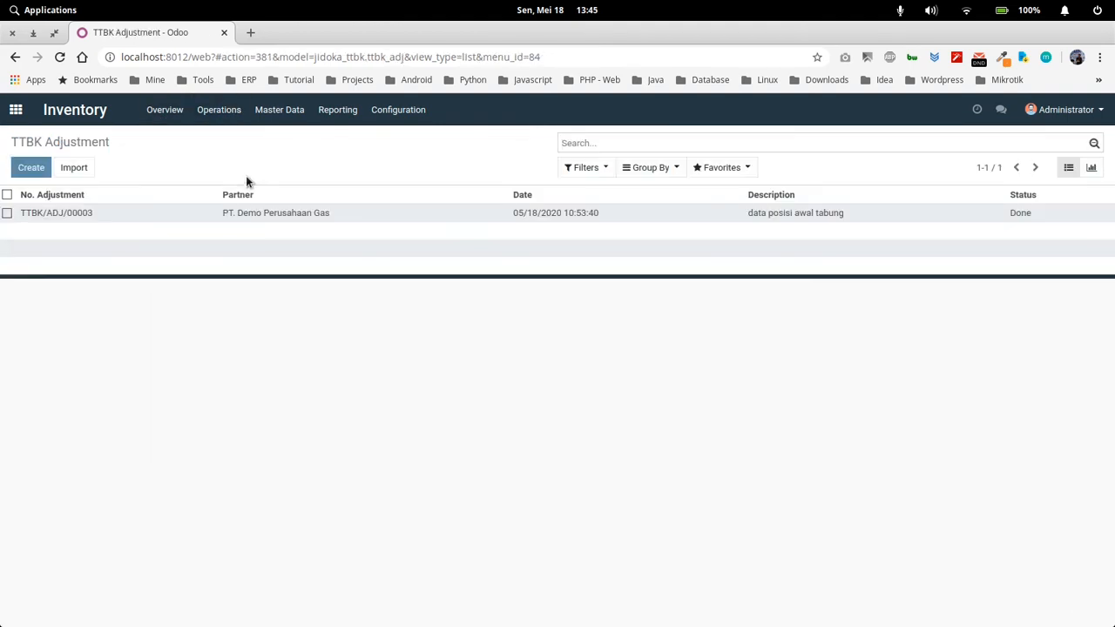
{"action": "left_click", "coordinate": [33, 168]}
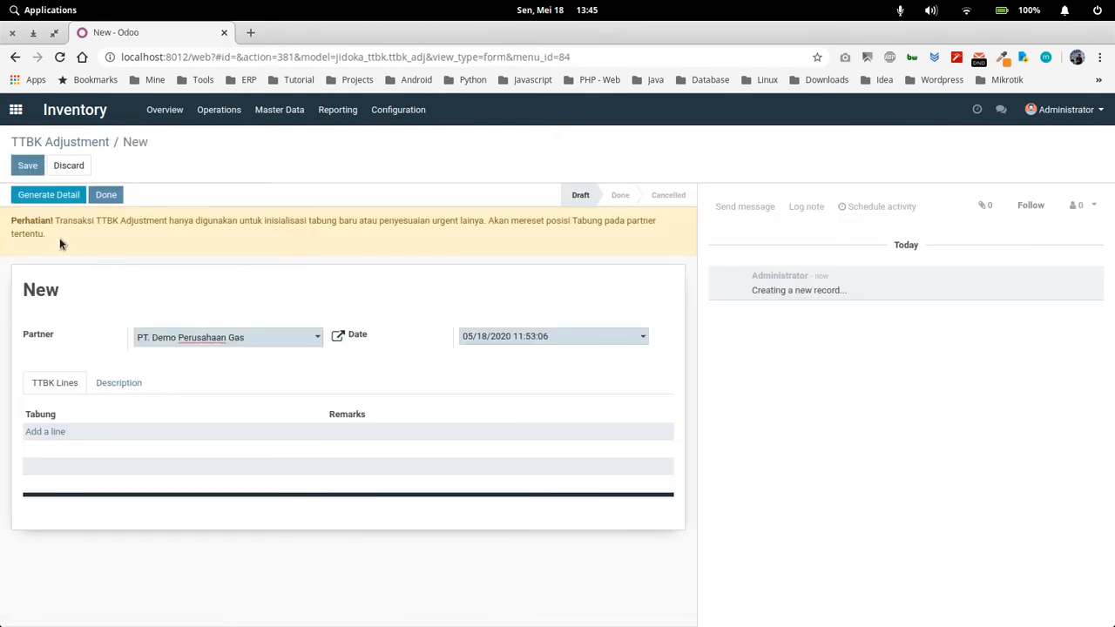
Read the warning on the TTBK Adjustment form about when this transaction may be used
{"action": "left_click_drag", "start_coordinate": [60, 238], "coordinate": [10, 224]}
{"action": "left_click", "coordinate": [88, 237]}
{"action": "left_click_drag", "start_coordinate": [525, 222], "coordinate": [62, 224]}
{"action": "left_click", "coordinate": [388, 229]}
Add TBX000001 [Acetylene] and TBX000002 [Acetylene] as TTBK lines of the new adjustment
{"action": "left_click", "coordinate": [62, 431]}
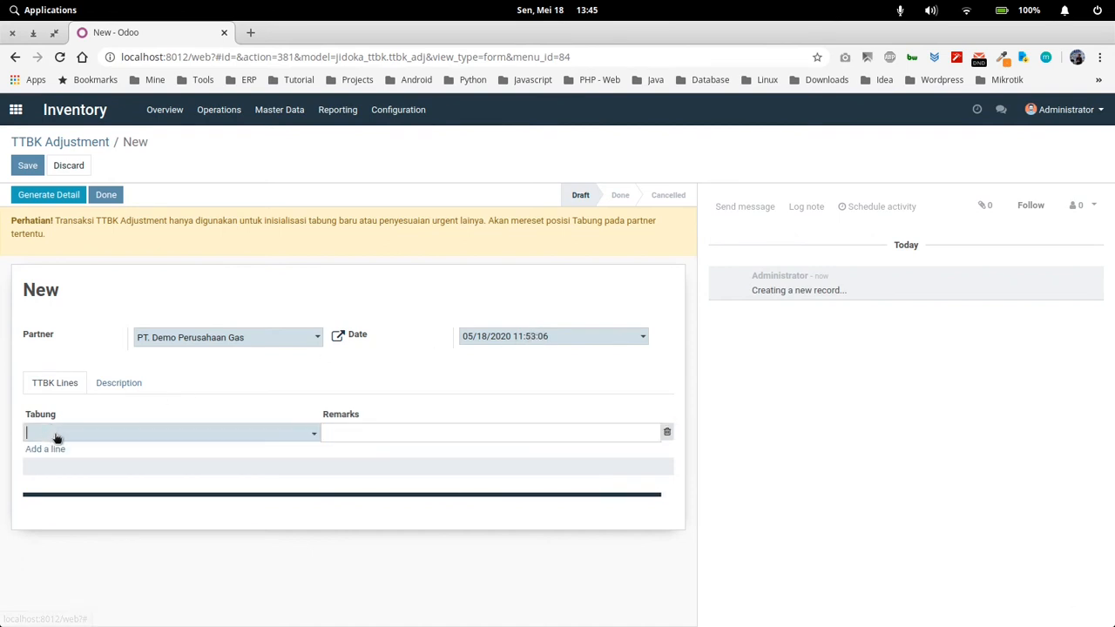
{"action": "left_click", "coordinate": [58, 434]}
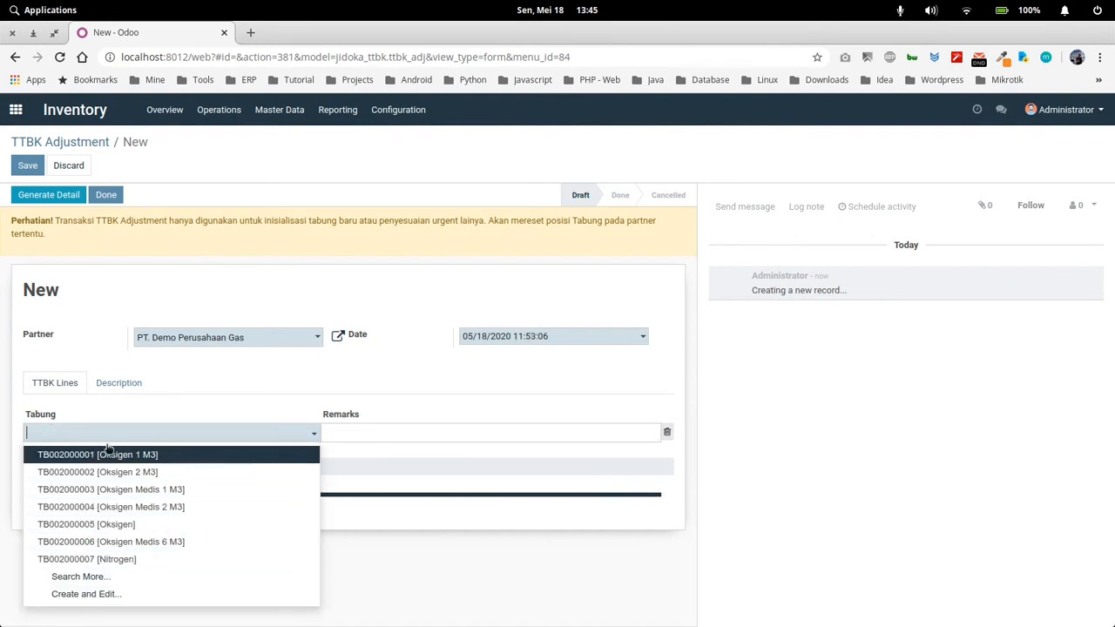
{"action": "type", "text": "x"}
{"action": "left_click", "coordinate": [120, 455]}
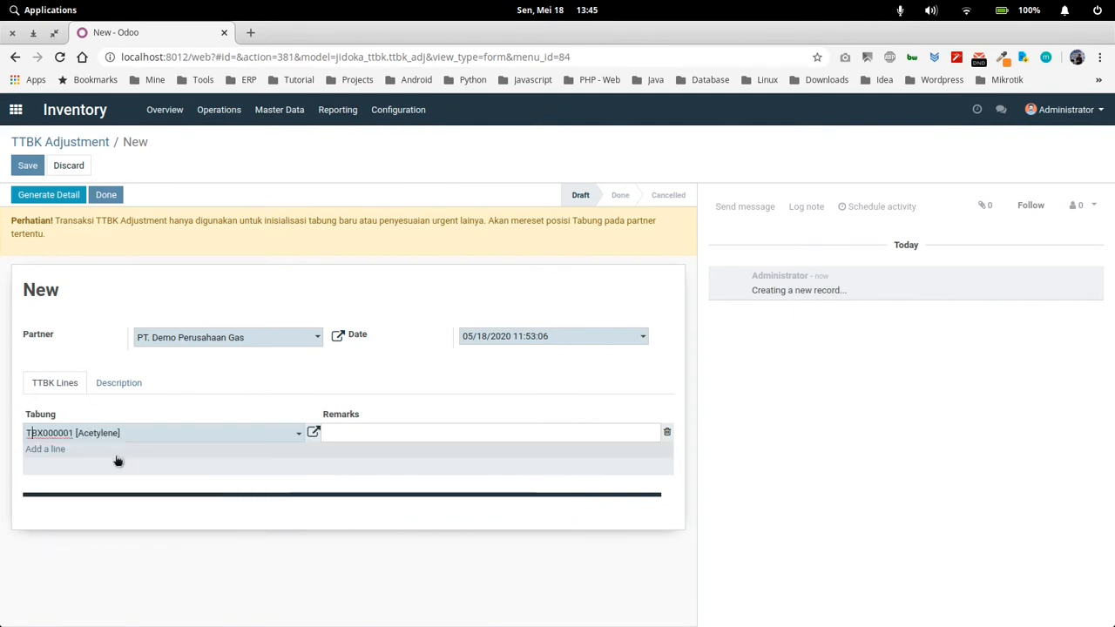
{"action": "left_click", "coordinate": [41, 450]}
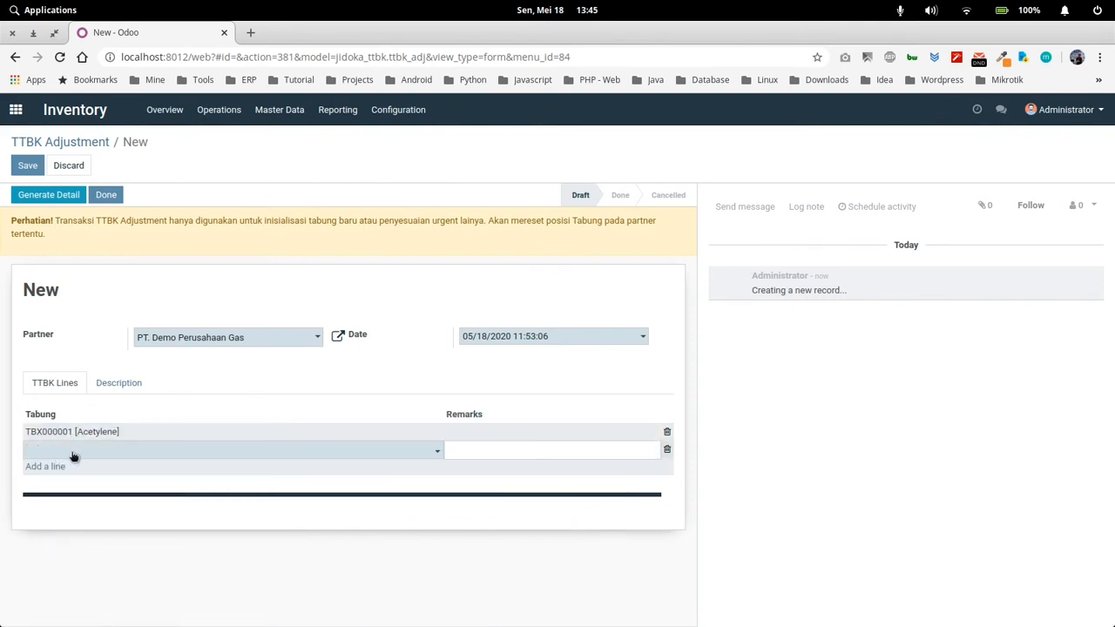
{"action": "type", "text": "x"}
{"action": "left_click", "coordinate": [98, 488]}
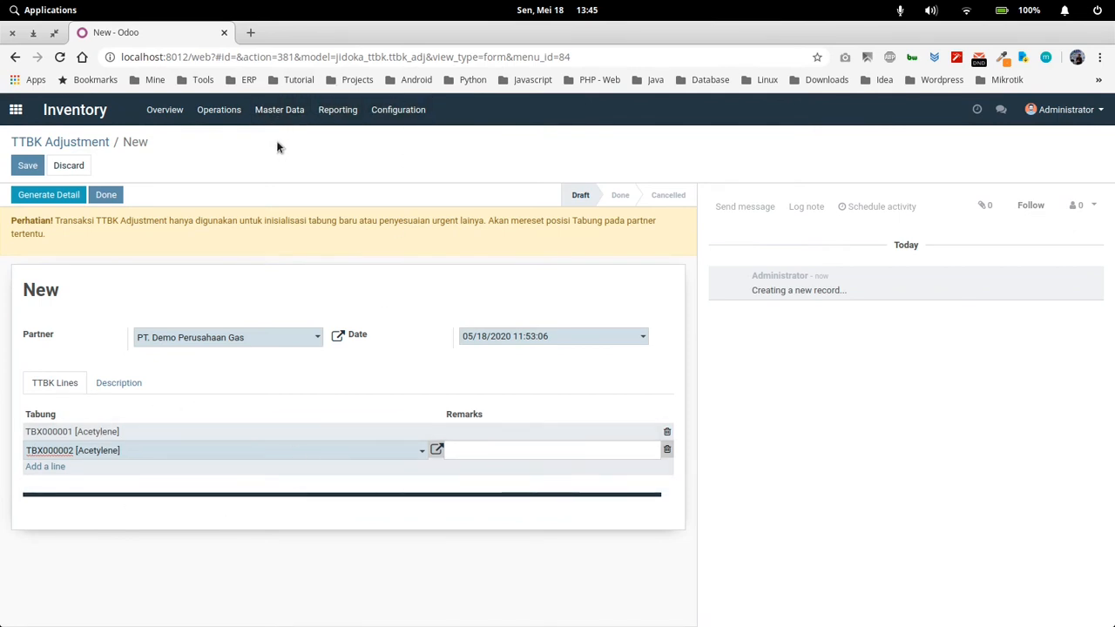
{"action": "left_click", "coordinate": [275, 366]}
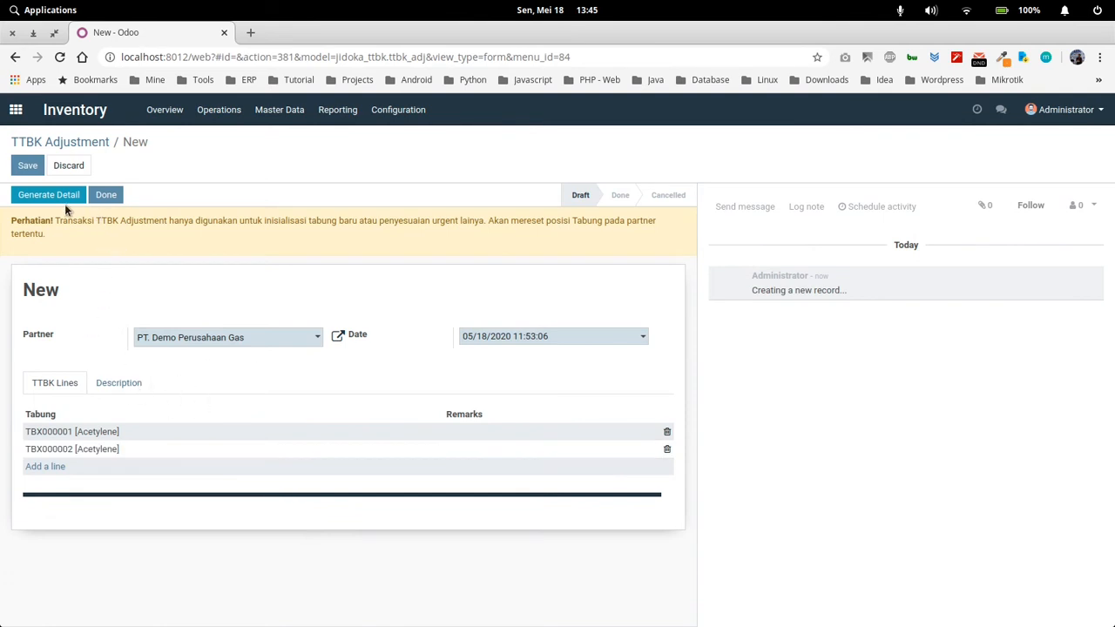
Save the new TTBK Adjustment and set its status to Done
{"action": "left_click", "coordinate": [27, 165]}
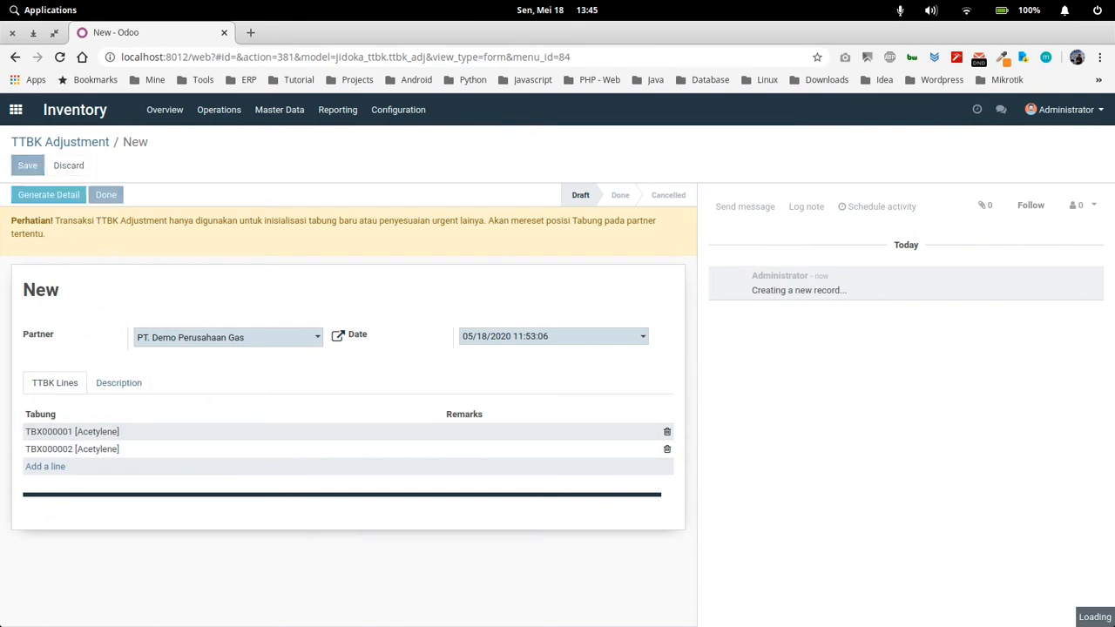
{"action": "left_click", "coordinate": [107, 195]}
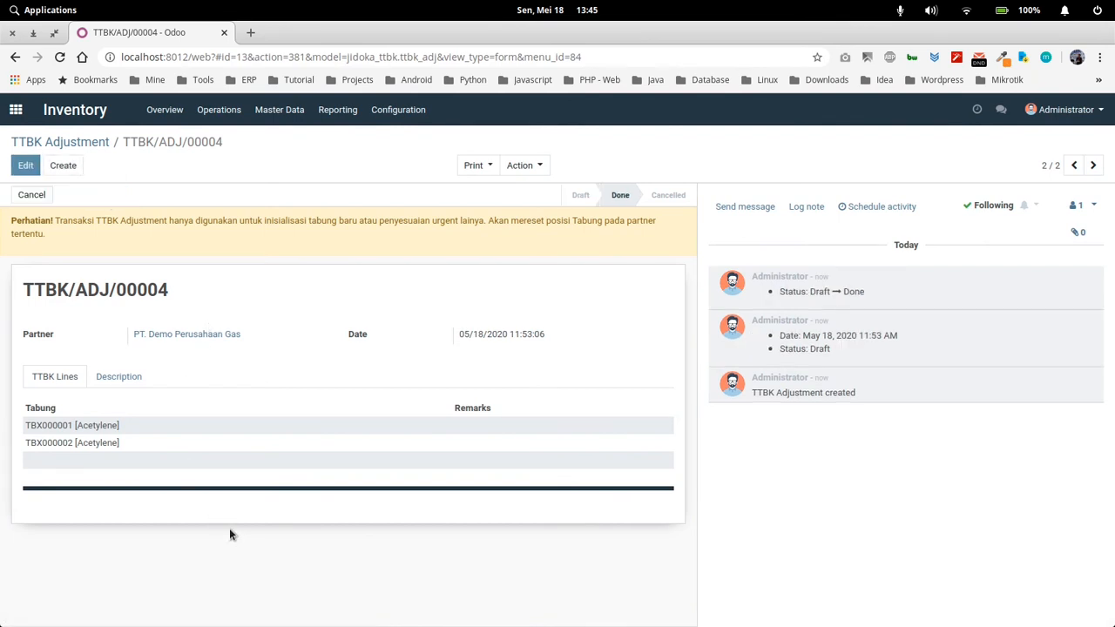
Return to the Data Tabung list and search No. Tabung for "x" to check the cylinders' current partner location
{"action": "left_click", "coordinate": [277, 110]}
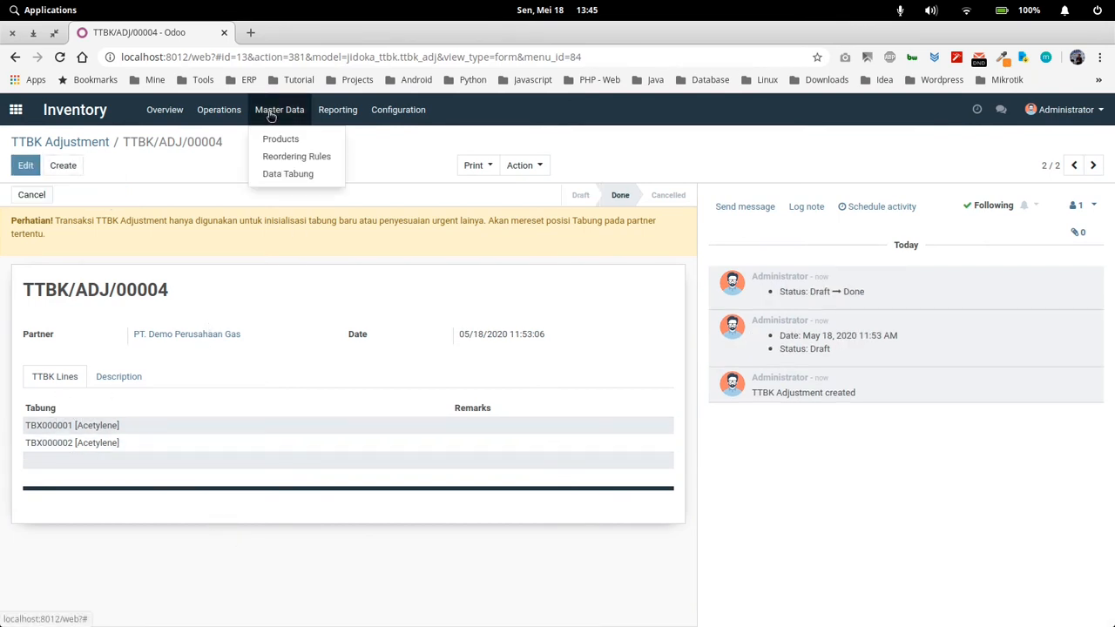
{"action": "left_click", "coordinate": [296, 174]}
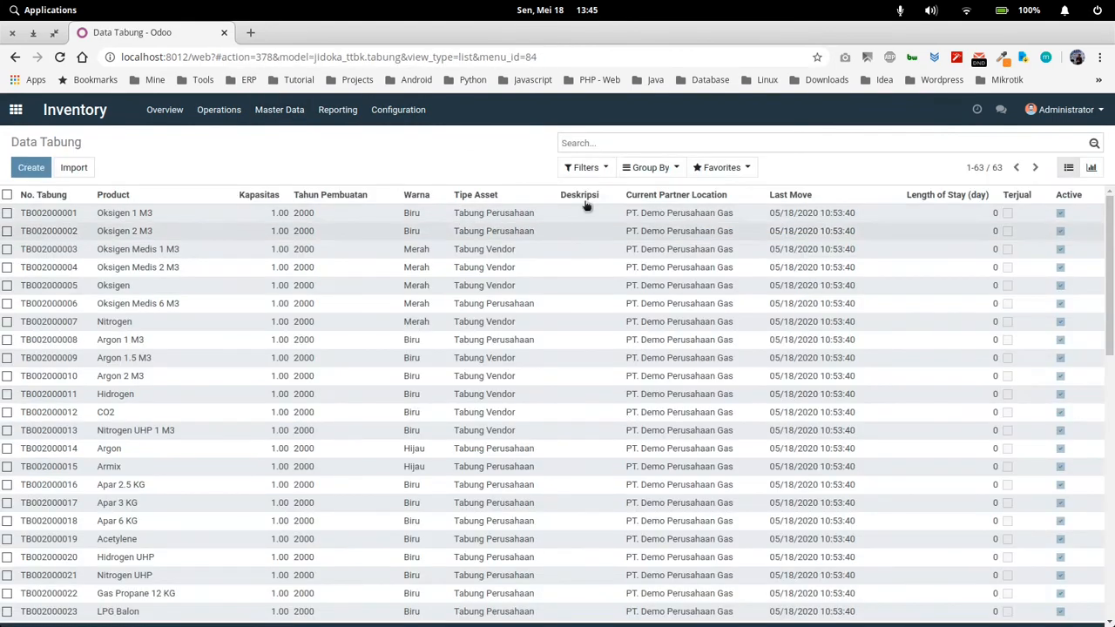
{"action": "left_click", "coordinate": [597, 145]}
{"action": "type", "text": "x"}
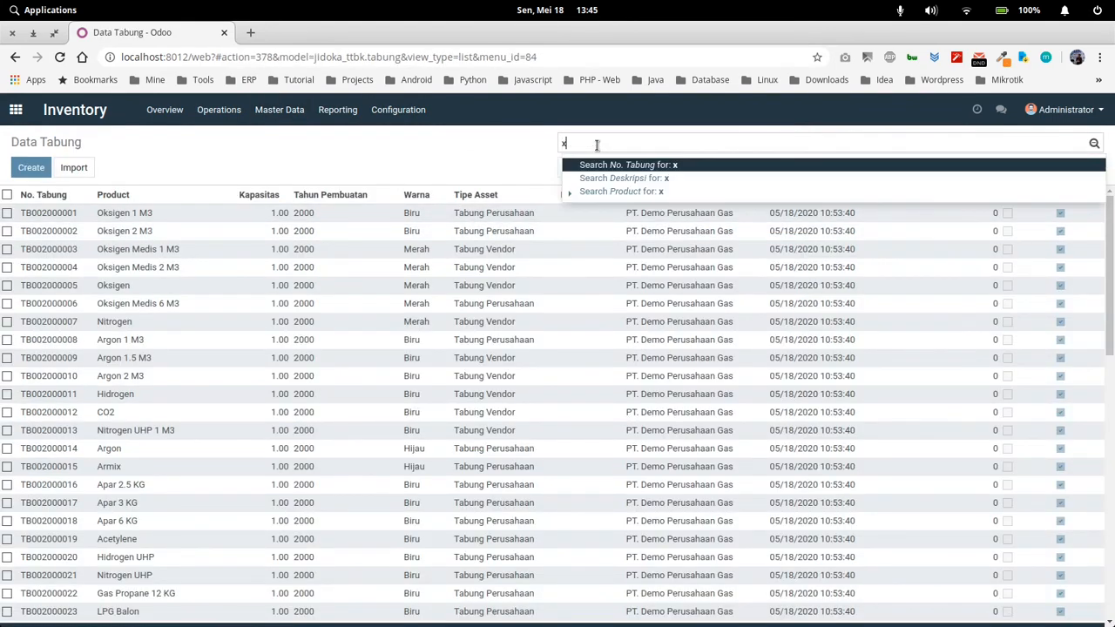
{"action": "key", "text": "Return"}
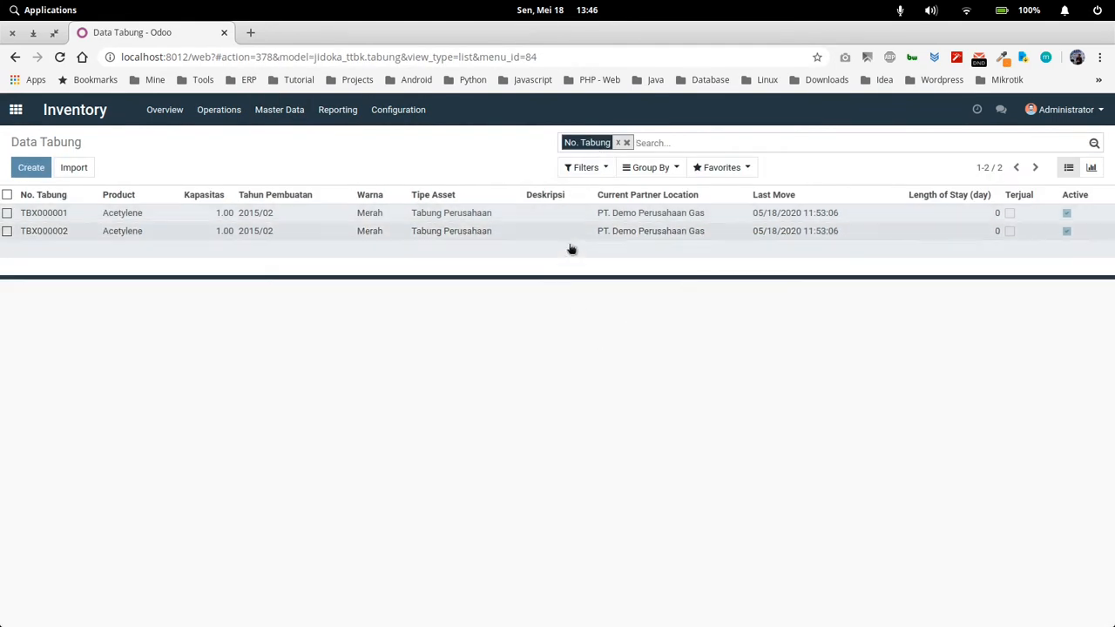
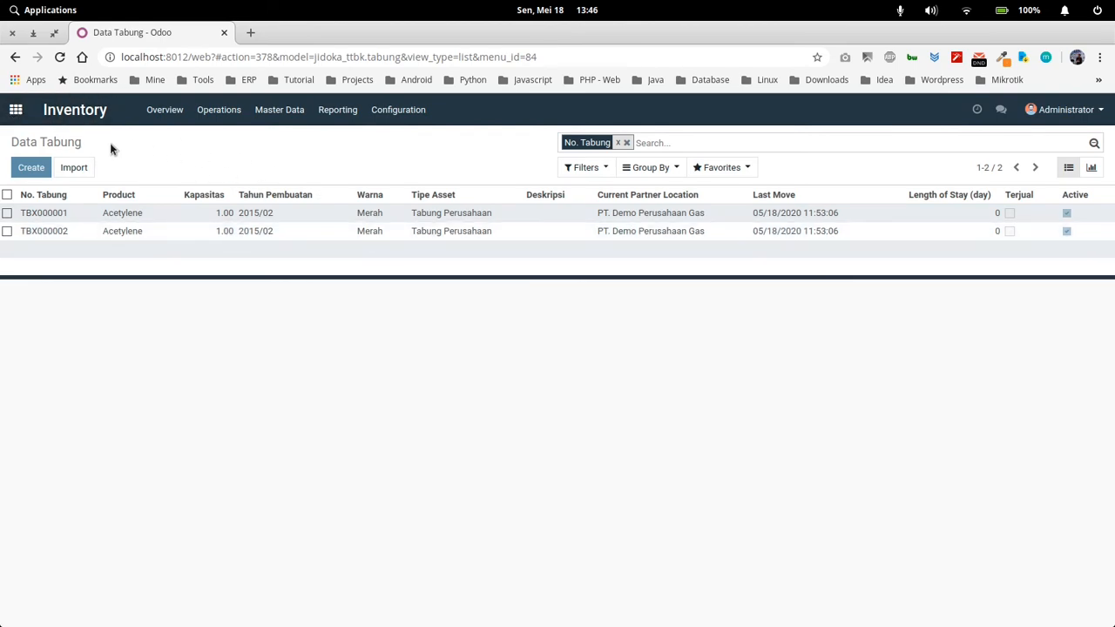
Switch to the Purchase application and start a new Request for Quotation
{"action": "left_click", "coordinate": [16, 109]}
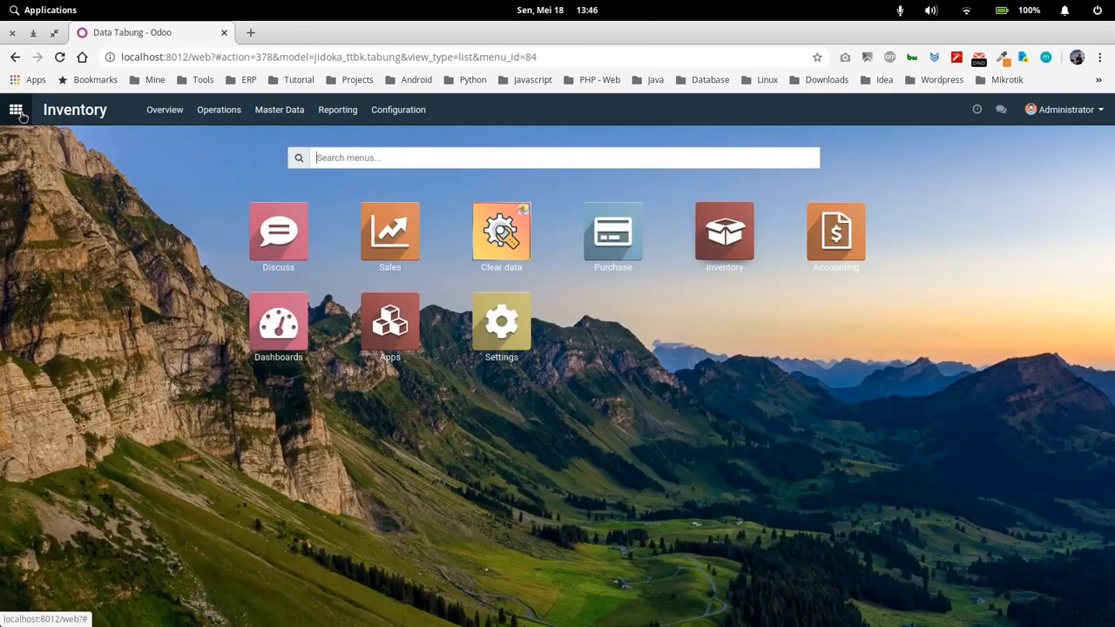
{"action": "left_click", "coordinate": [622, 241]}
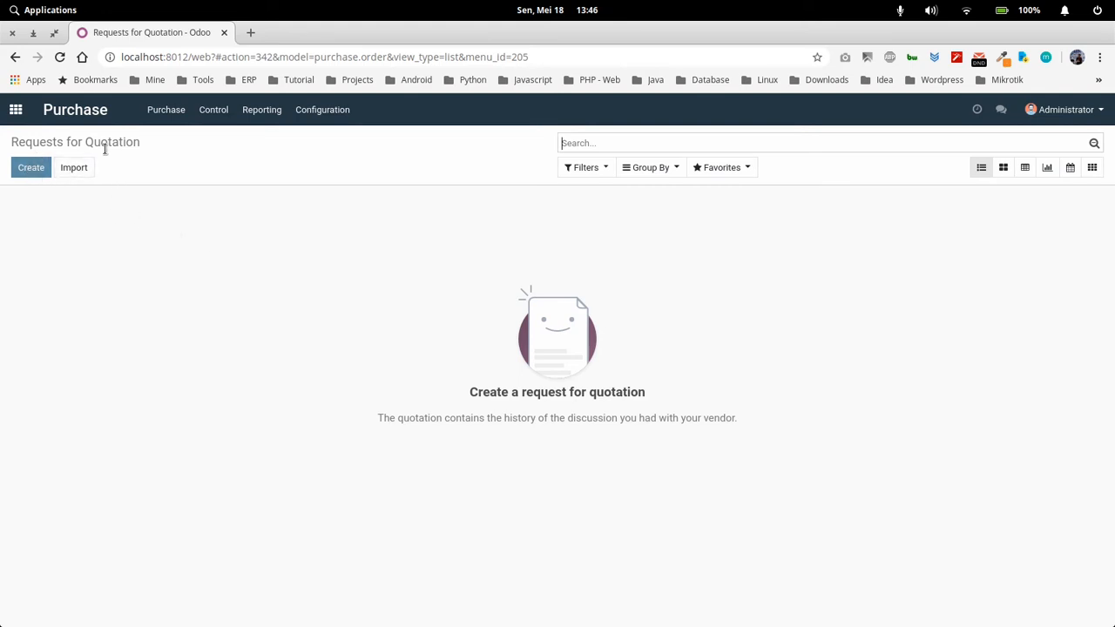
{"action": "left_click", "coordinate": [168, 115]}
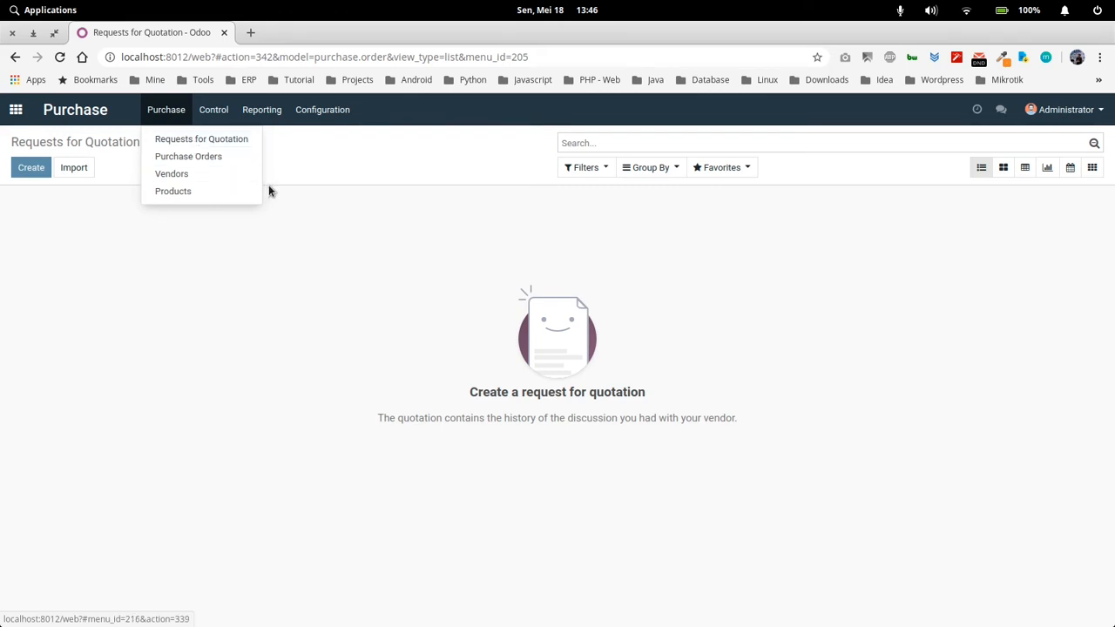
{"action": "left_click", "coordinate": [231, 202]}
{"action": "left_click", "coordinate": [31, 169]}
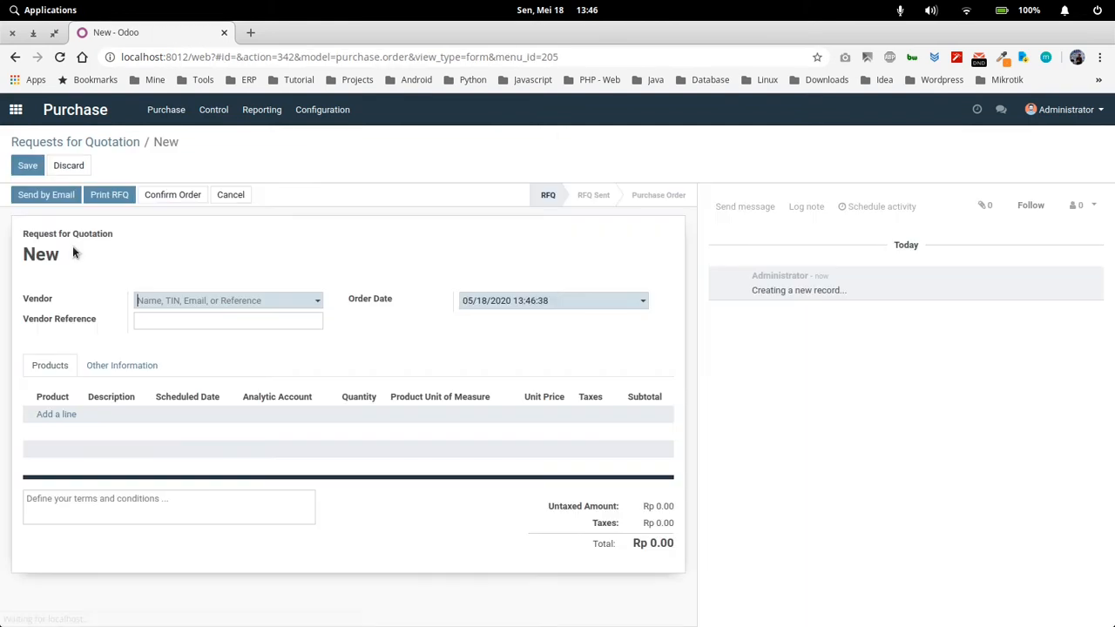
Set the quotation request's Vendor to PT. Vendor Gas and its Vendor Reference to QUOT0001
{"action": "left_click", "coordinate": [174, 301]}
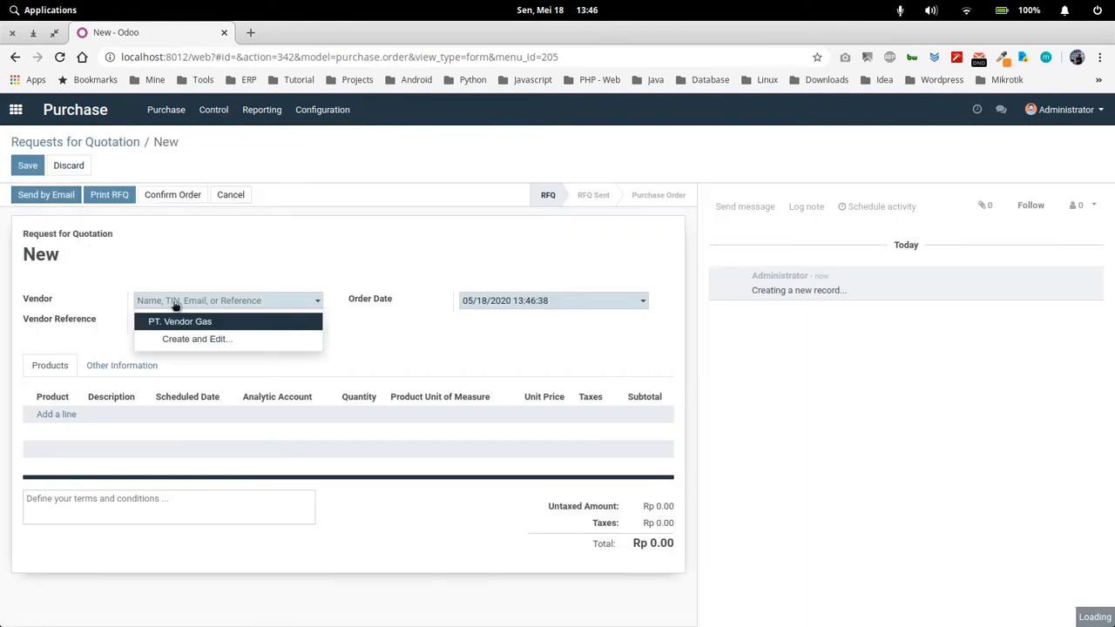
{"action": "left_click", "coordinate": [183, 323]}
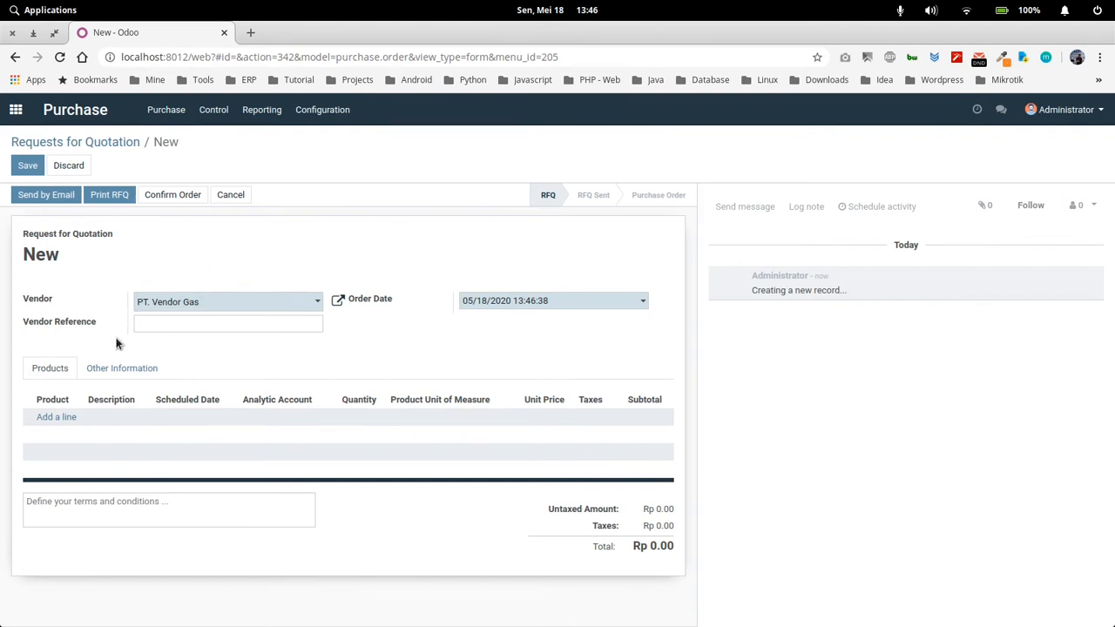
{"action": "left_click", "coordinate": [183, 325]}
{"action": "left_click", "coordinate": [182, 351]}
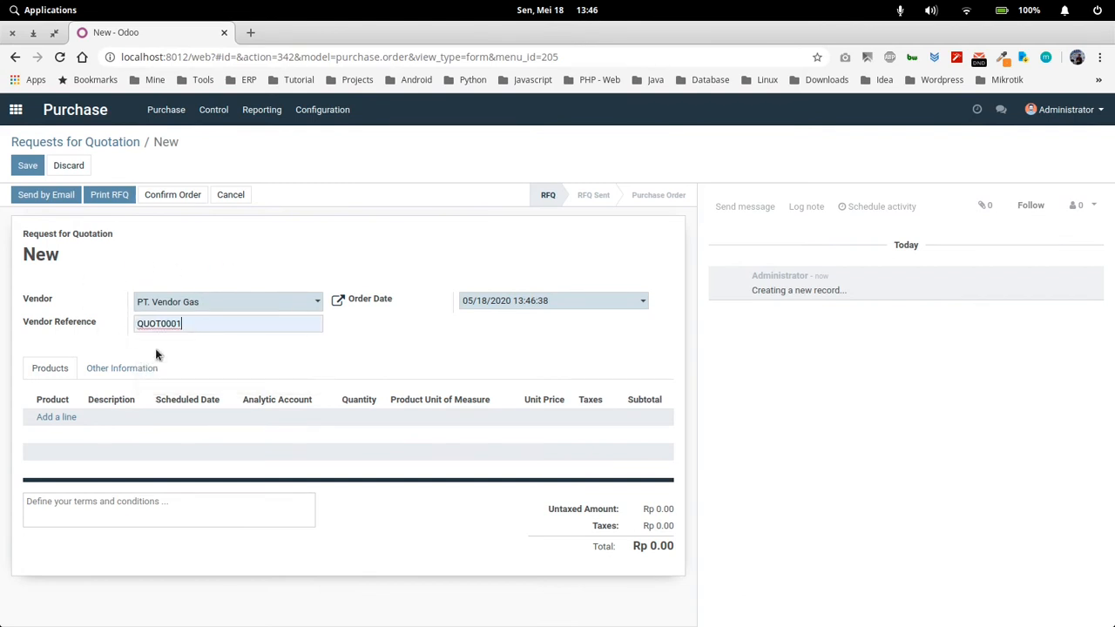
Add product lines for Acetylene and Argon to the Request for Quotation
{"action": "left_click", "coordinate": [56, 418]}
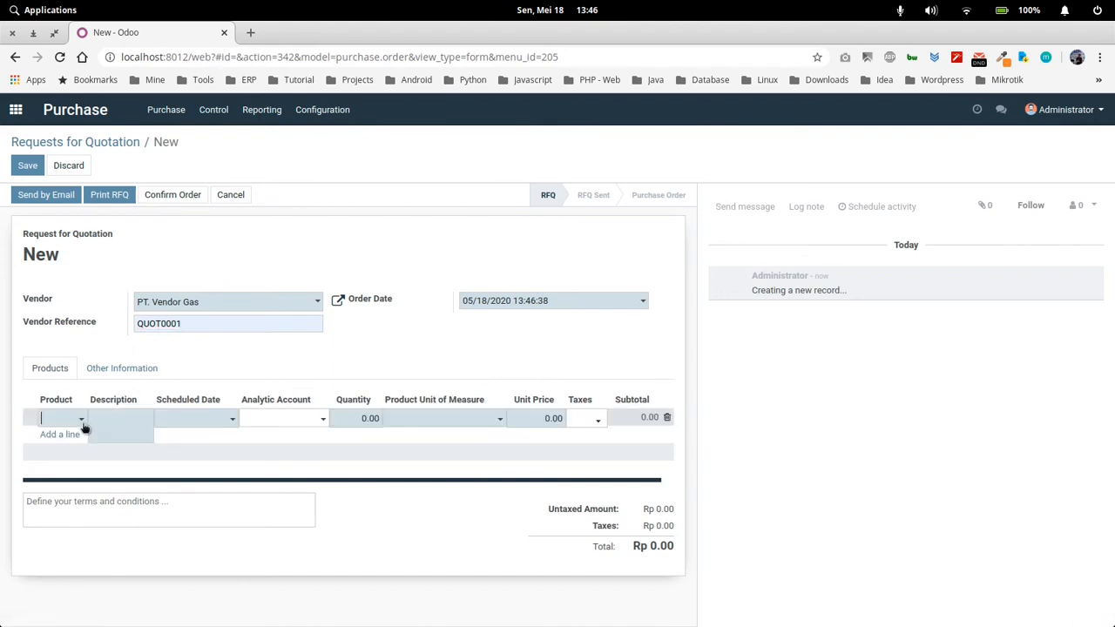
{"action": "left_click", "coordinate": [70, 421]}
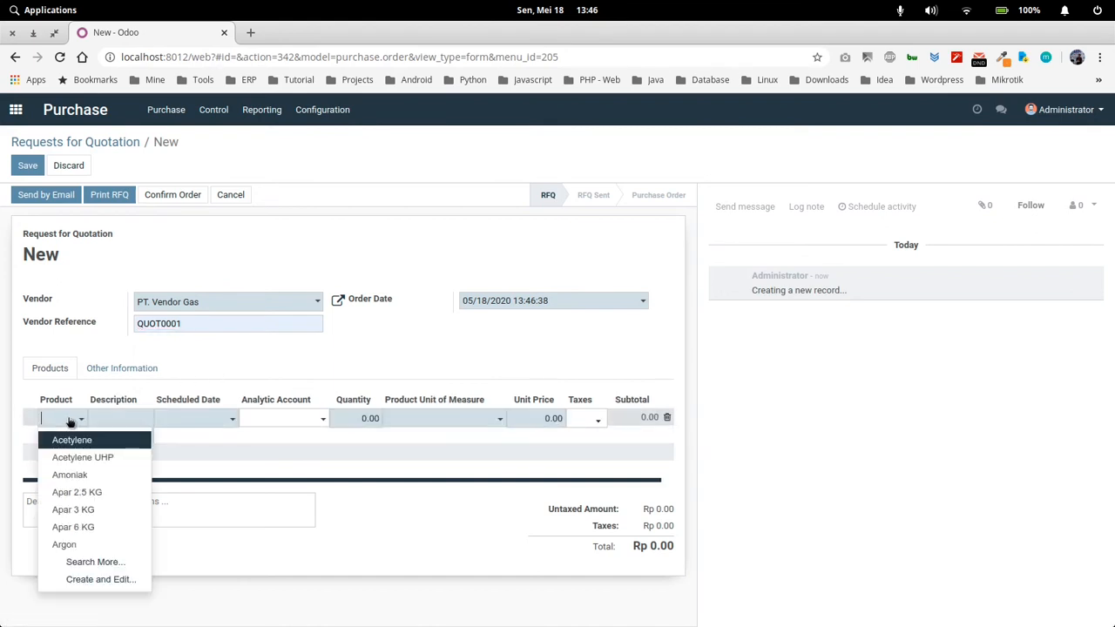
{"action": "left_click", "coordinate": [66, 440]}
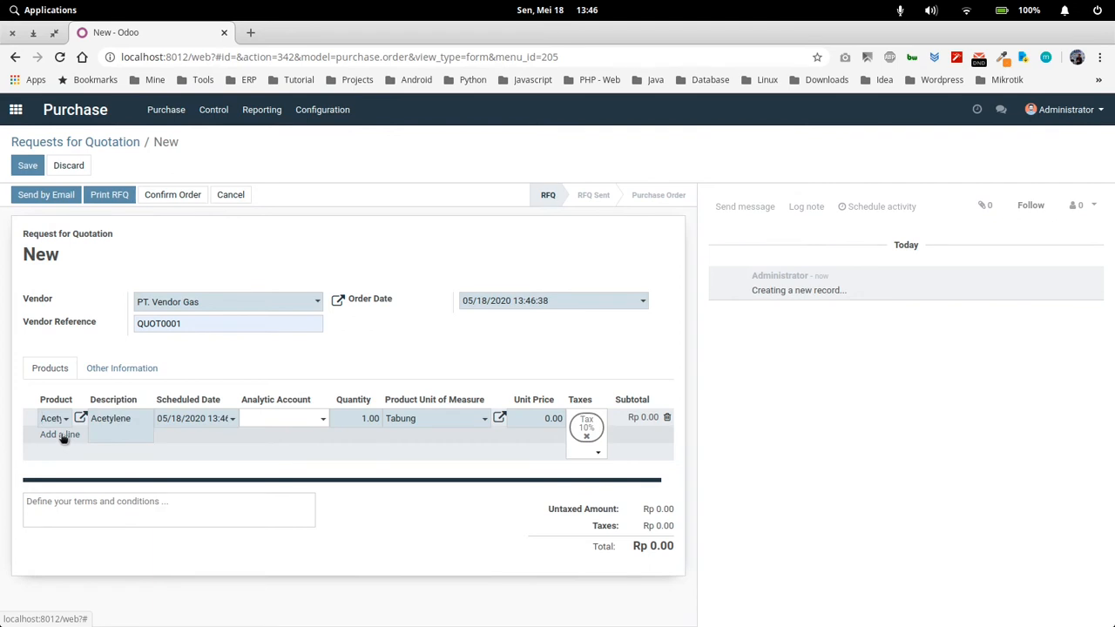
{"action": "left_click", "coordinate": [63, 439]}
{"action": "left_click", "coordinate": [61, 436]}
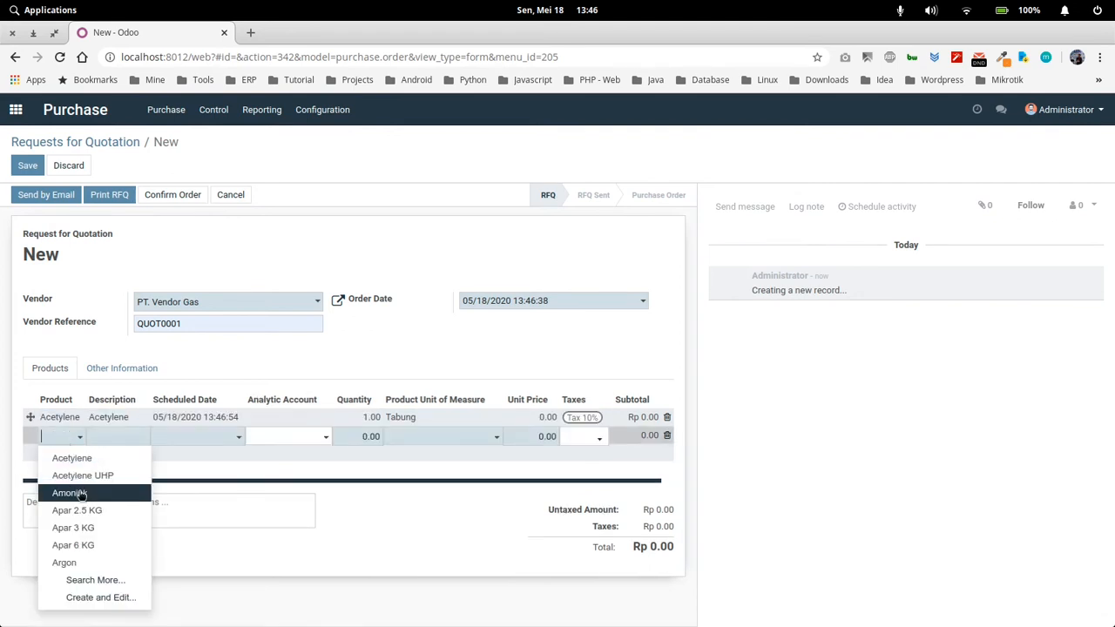
{"action": "left_click", "coordinate": [79, 563]}
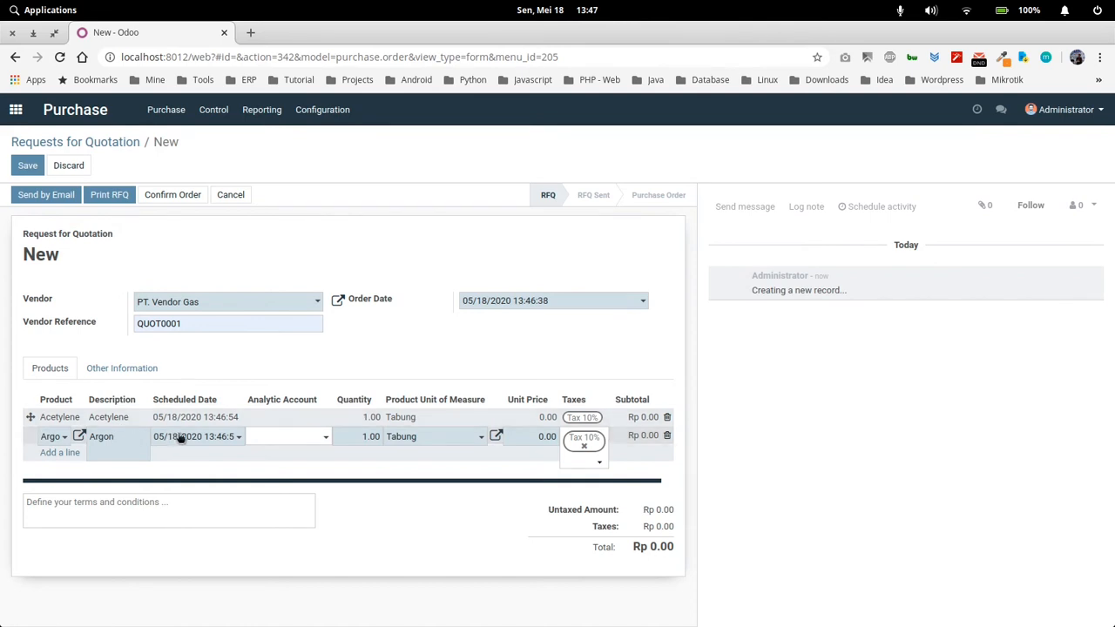
Set the quantity of both the Acetylene and Argon lines to 5
{"action": "left_click", "coordinate": [352, 418]}
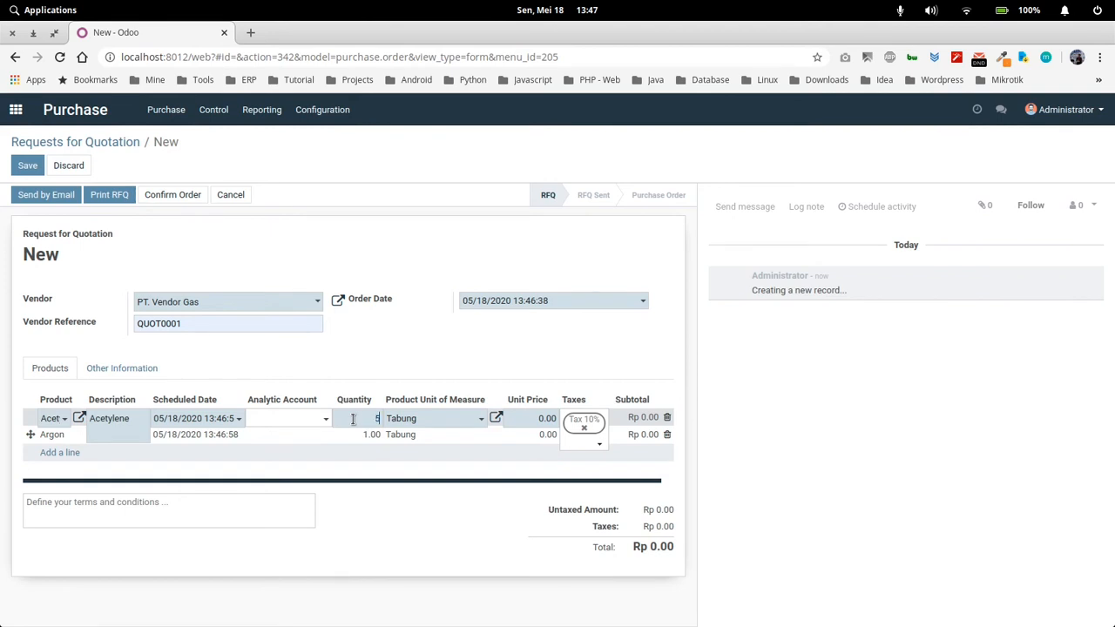
{"action": "left_click", "coordinate": [369, 435]}
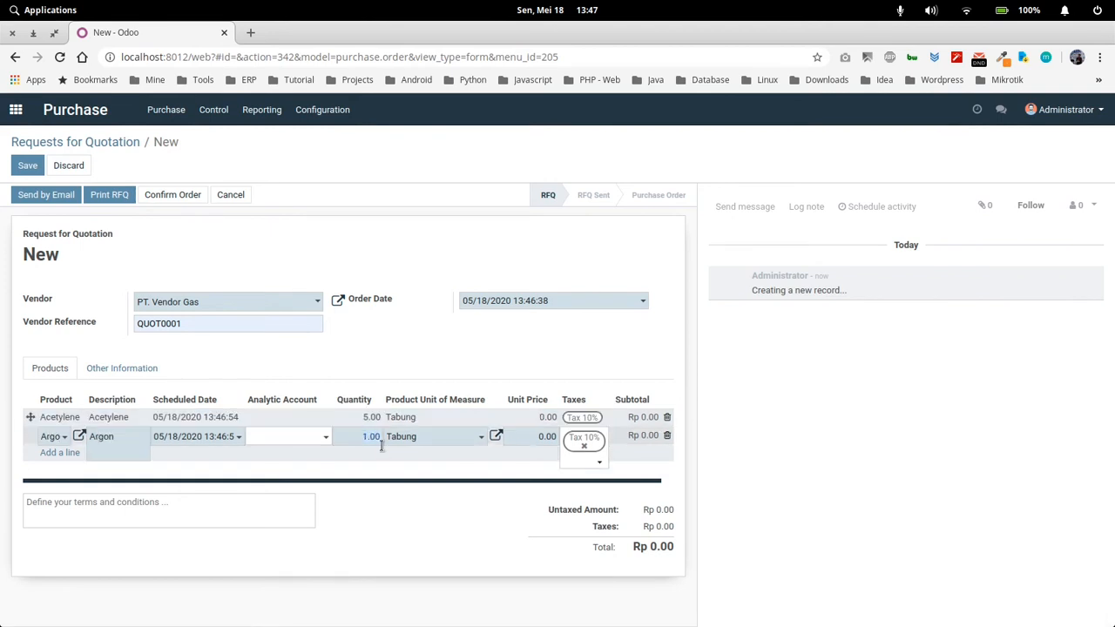
{"action": "type", "text": "5"}
{"action": "left_click", "coordinate": [450, 364]}
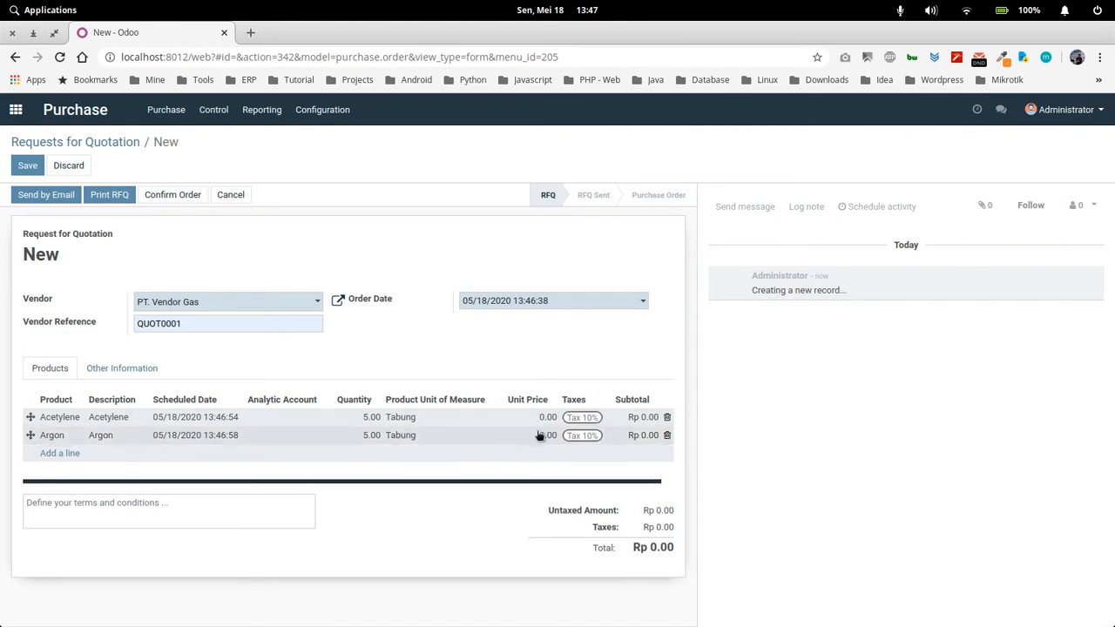
Check the cost in the Acetylene product record and set that line's unit price to 300,000
{"action": "left_click", "coordinate": [65, 420]}
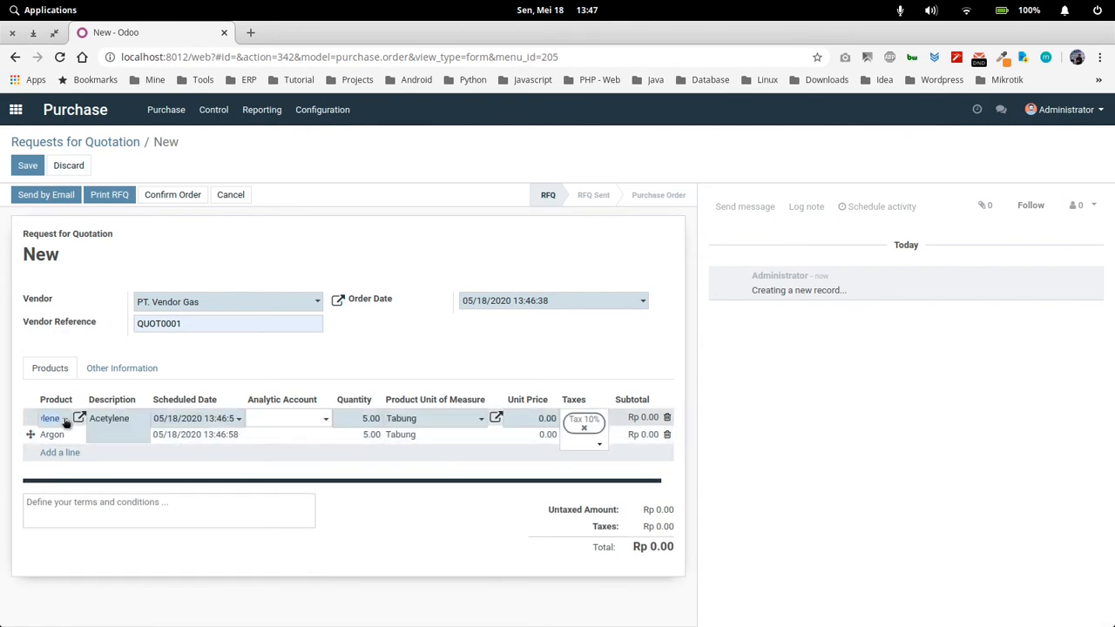
{"action": "left_click", "coordinate": [78, 419]}
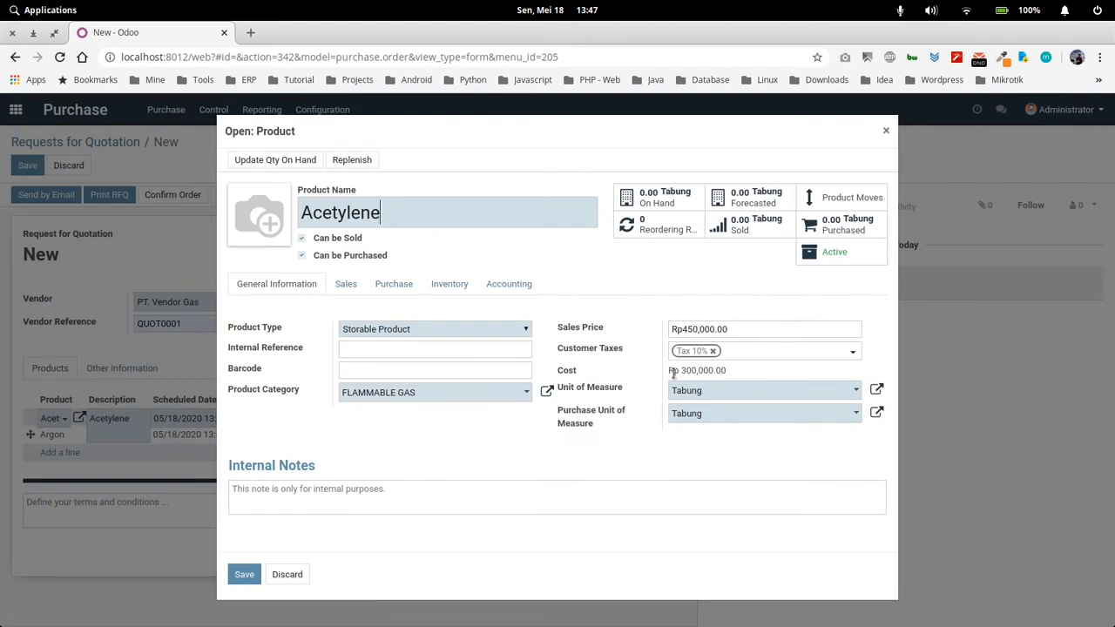
{"action": "left_click", "coordinate": [886, 131]}
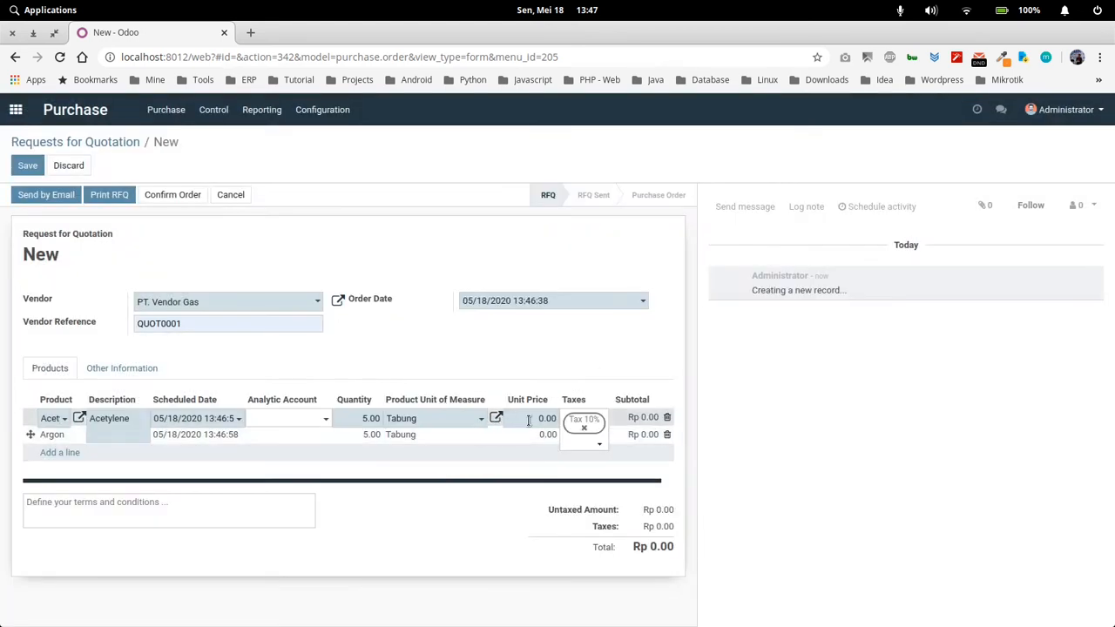
{"action": "type", "text": "3"}
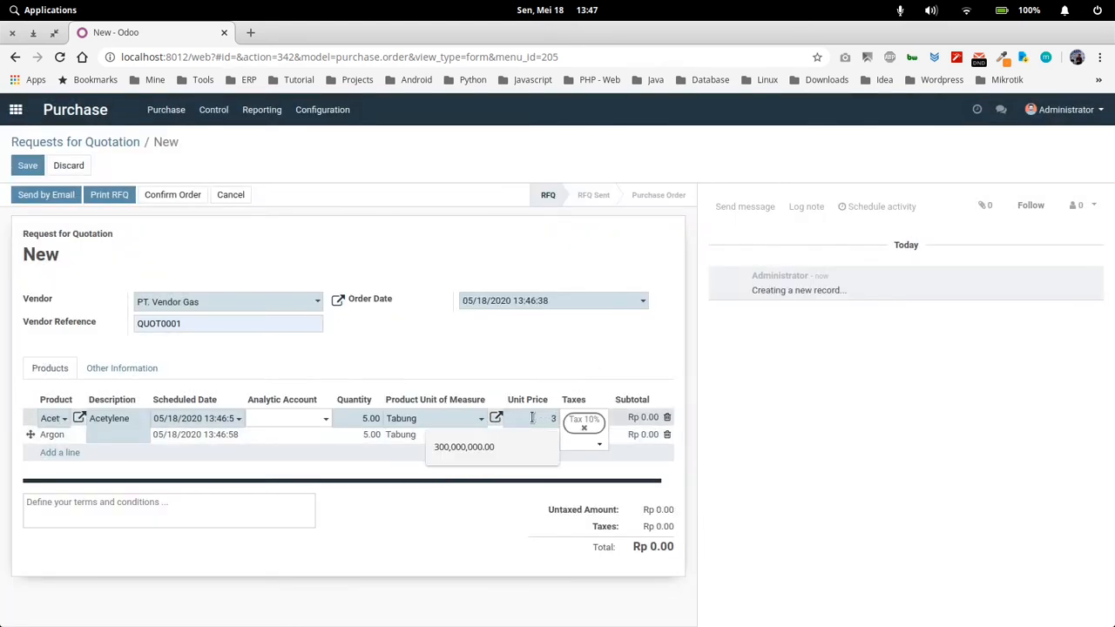
{"action": "type", "text": "00,000"}
{"action": "left_click", "coordinate": [274, 472]}
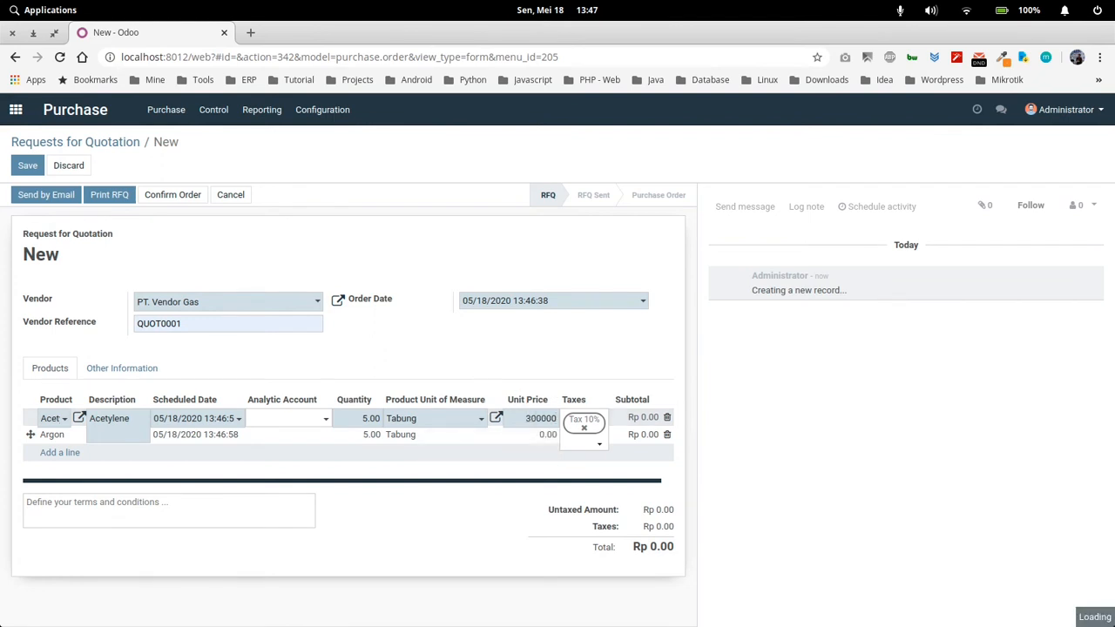
Check the cost in the Argon product record and set that line's unit price to 300,000
{"action": "left_click", "coordinate": [56, 438]}
{"action": "left_click", "coordinate": [77, 435]}
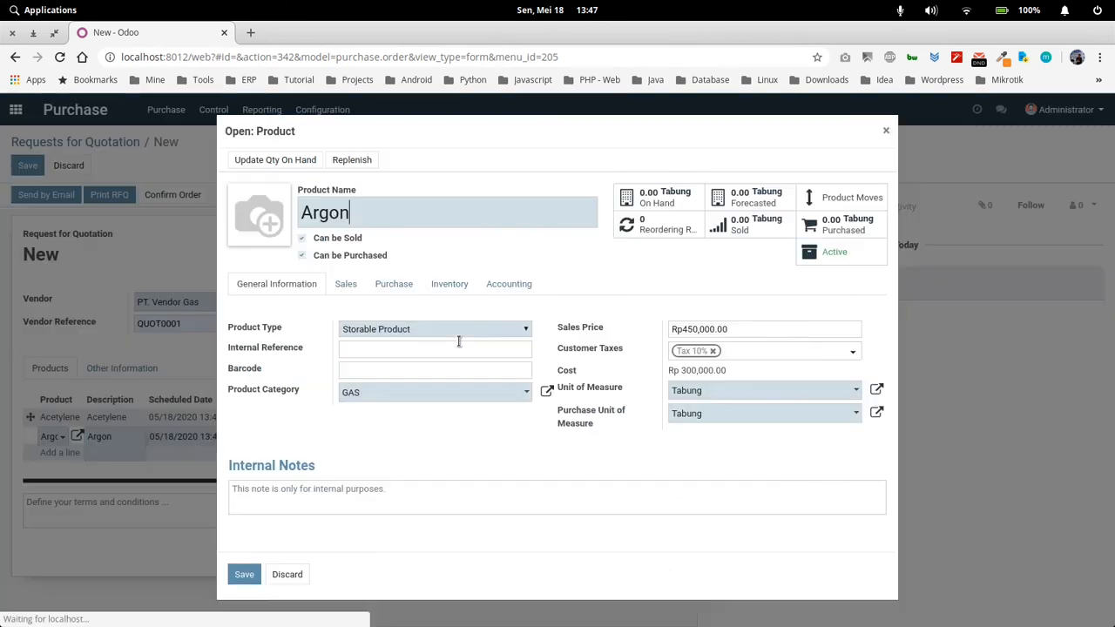
{"action": "left_click", "coordinate": [886, 130]}
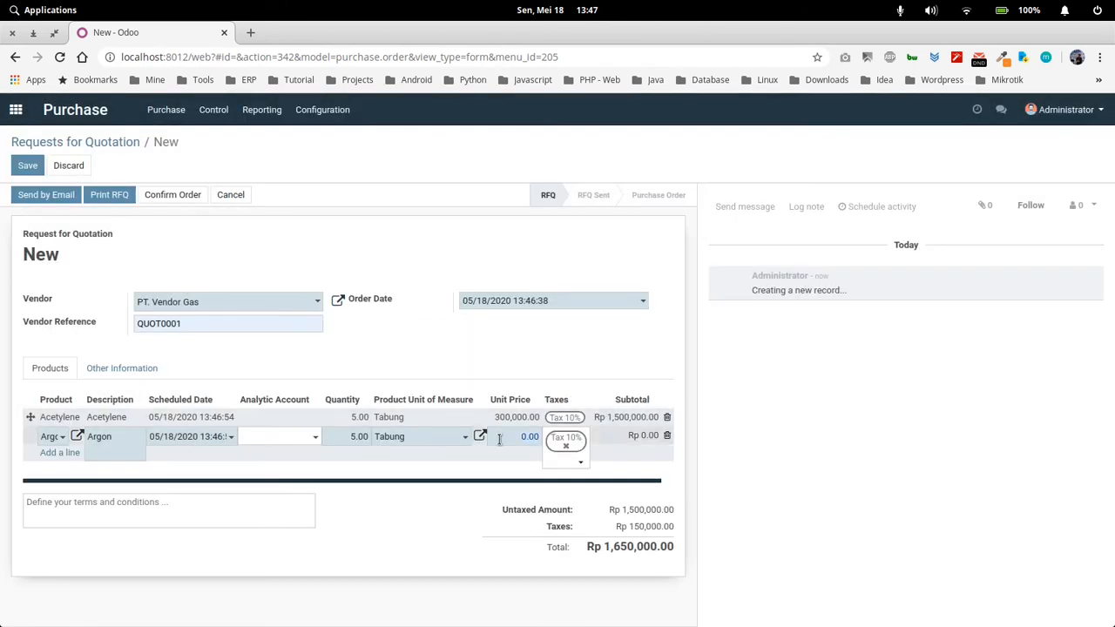
{"action": "type", "text": "300,000"}
{"action": "left_click", "coordinate": [499, 372]}
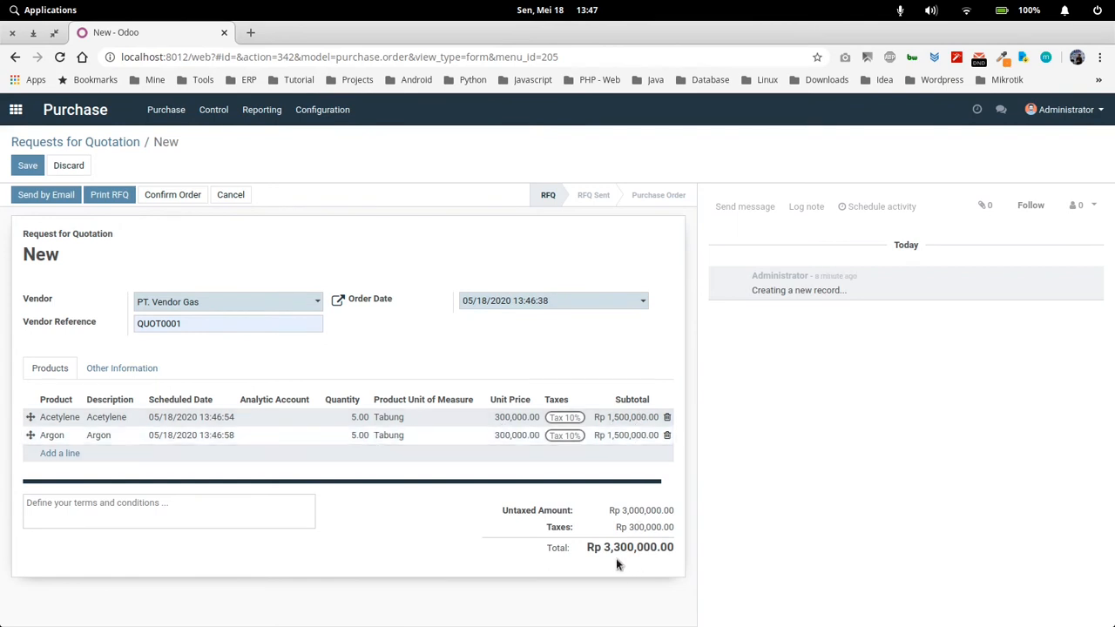
Save the Request for Quotation and confirm it as a purchase order
{"action": "left_click", "coordinate": [27, 165]}
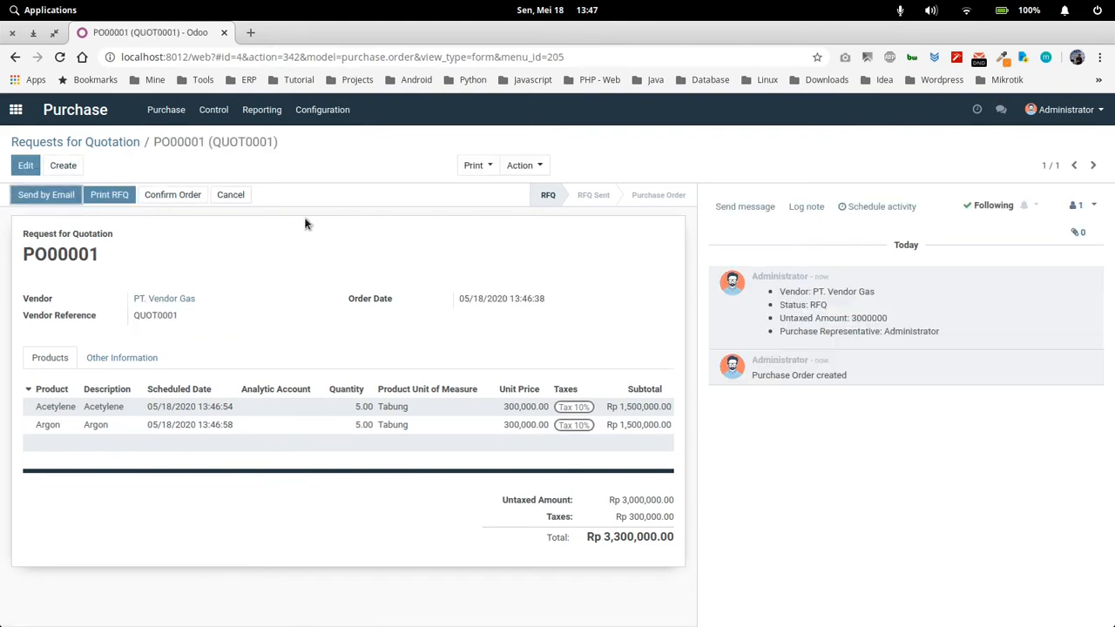
{"action": "left_click", "coordinate": [173, 195]}
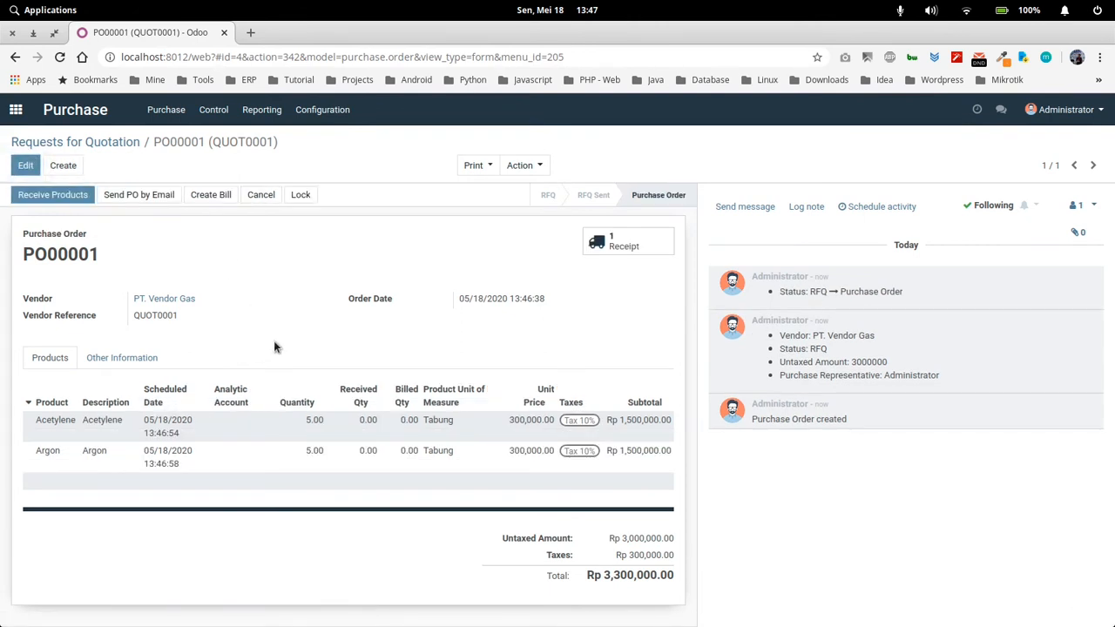
Print the Purchase Order report and read through the downloaded PDF
{"action": "left_click", "coordinate": [475, 165]}
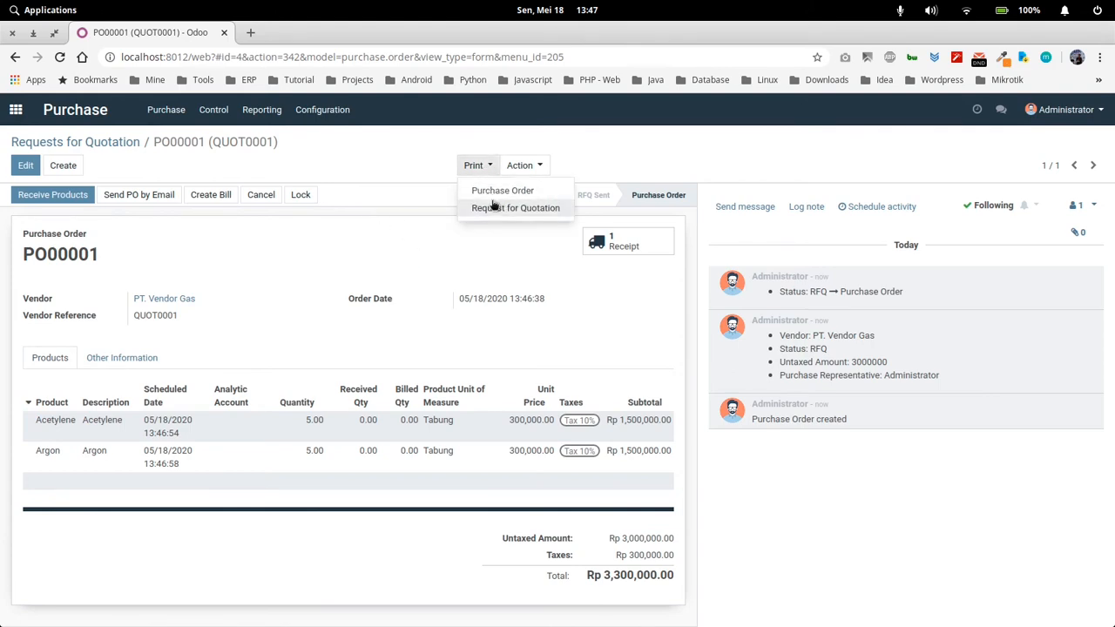
{"action": "left_click", "coordinate": [492, 189]}
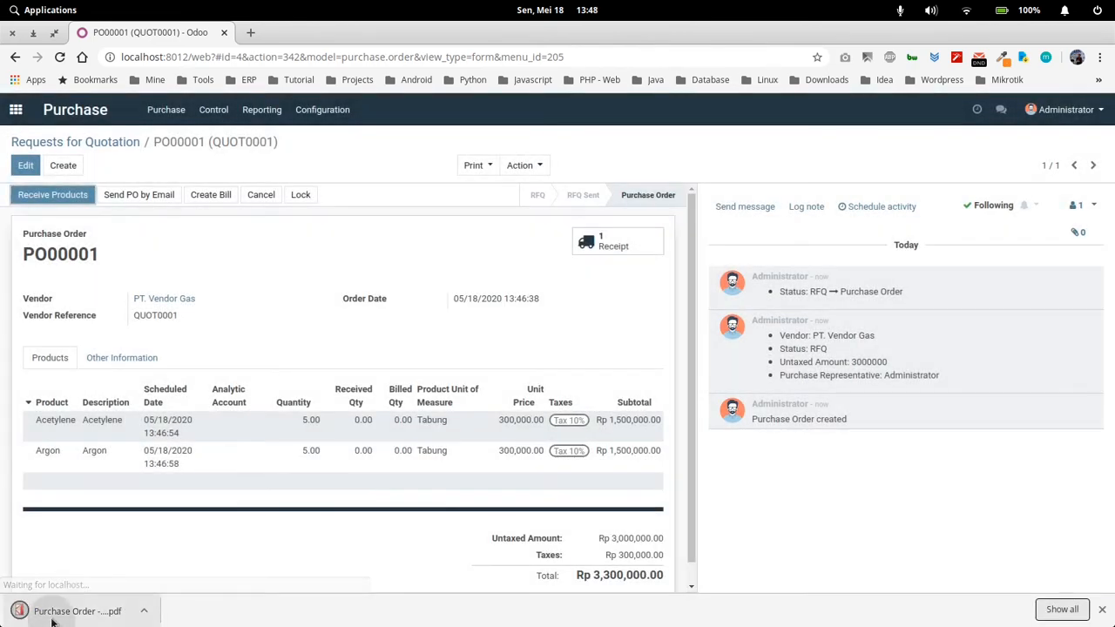
{"action": "left_click", "coordinate": [54, 614]}
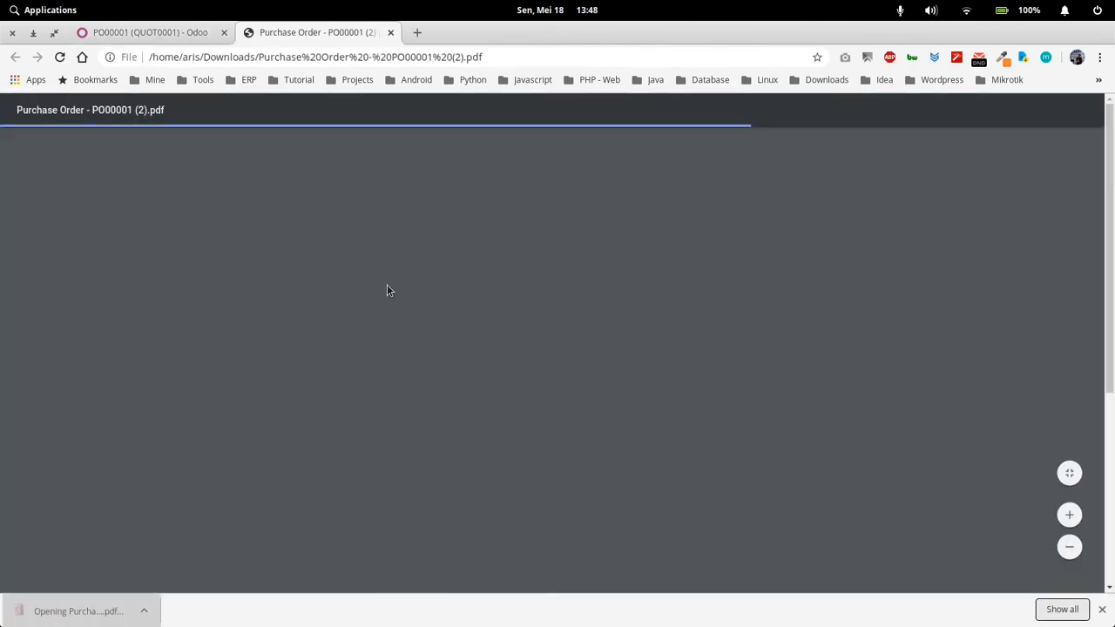
{"action": "scroll", "coordinate": [488, 388], "scroll_direction": "down", "scroll_amount": 4}
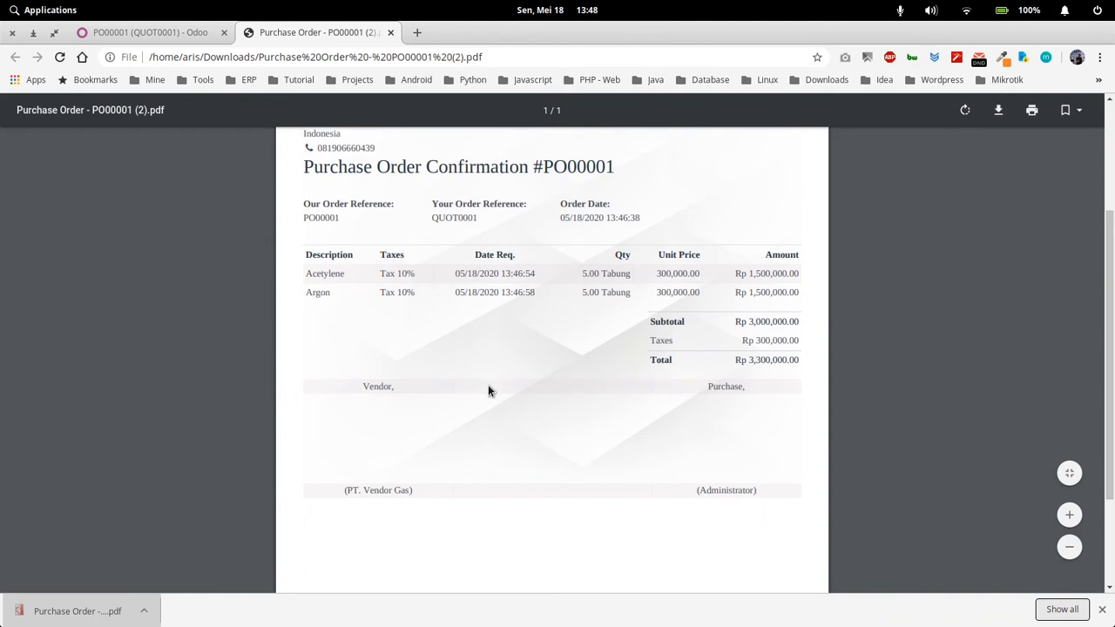
{"action": "scroll", "coordinate": [488, 390], "scroll_direction": "up", "scroll_amount": 4}
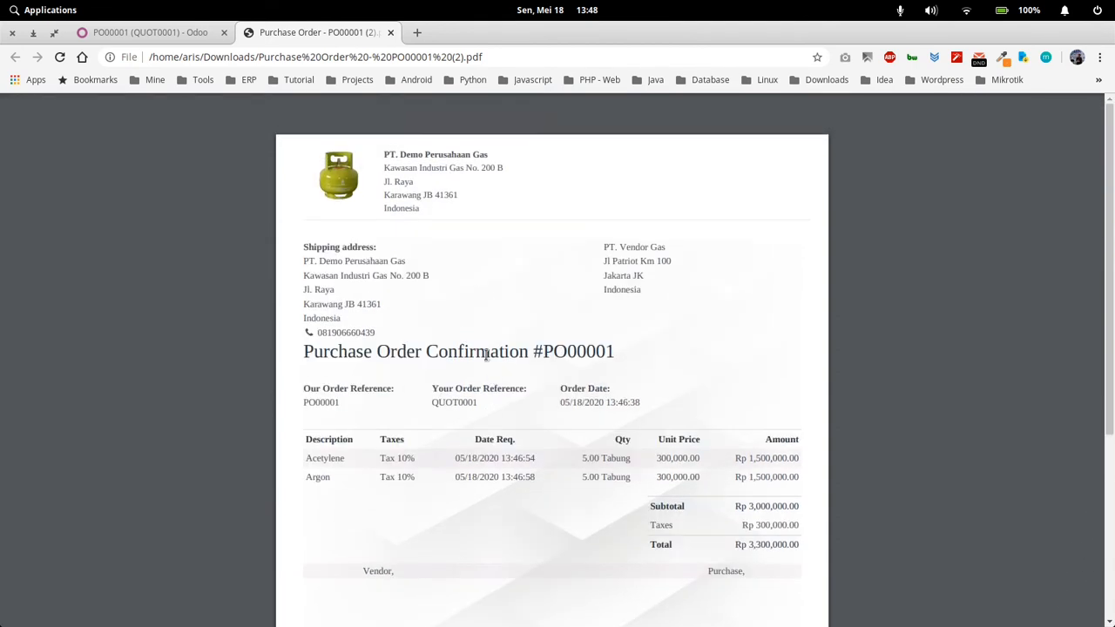
Return to Odoo and open the Ready receipt from PT. Vendor Gas for the new purchase order in Inventory
{"action": "left_click", "coordinate": [173, 33]}
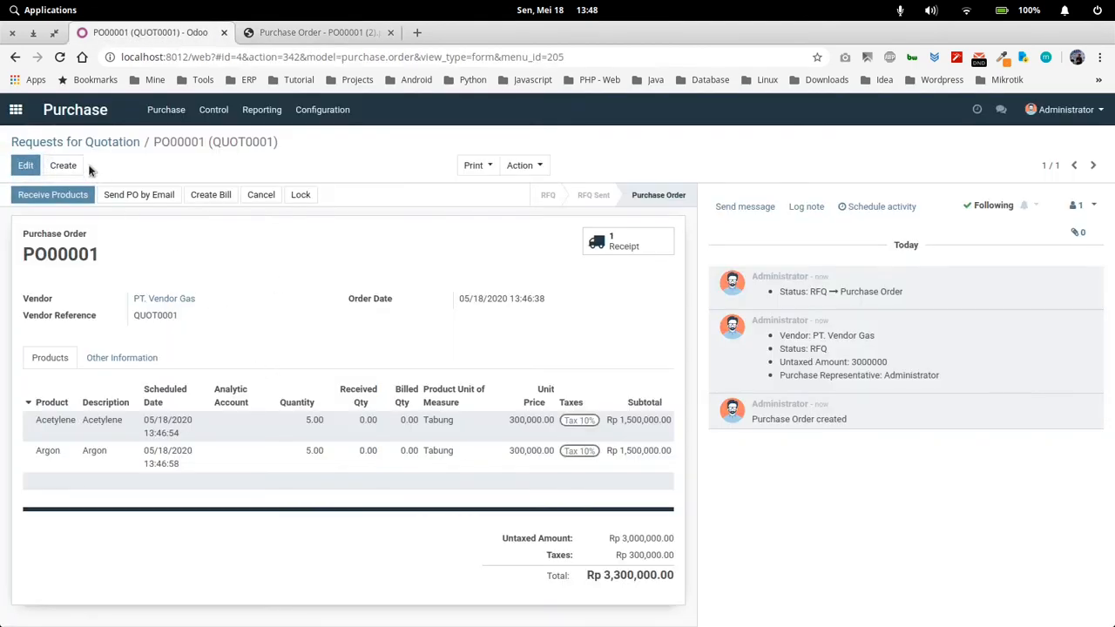
{"action": "left_click", "coordinate": [15, 110]}
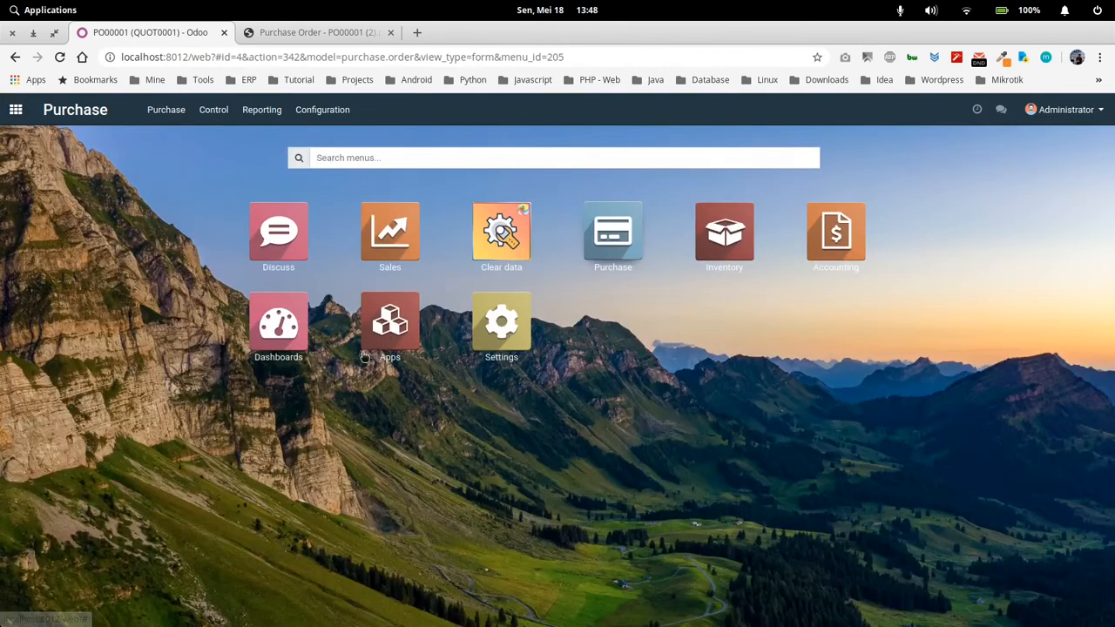
{"action": "left_click", "coordinate": [712, 237]}
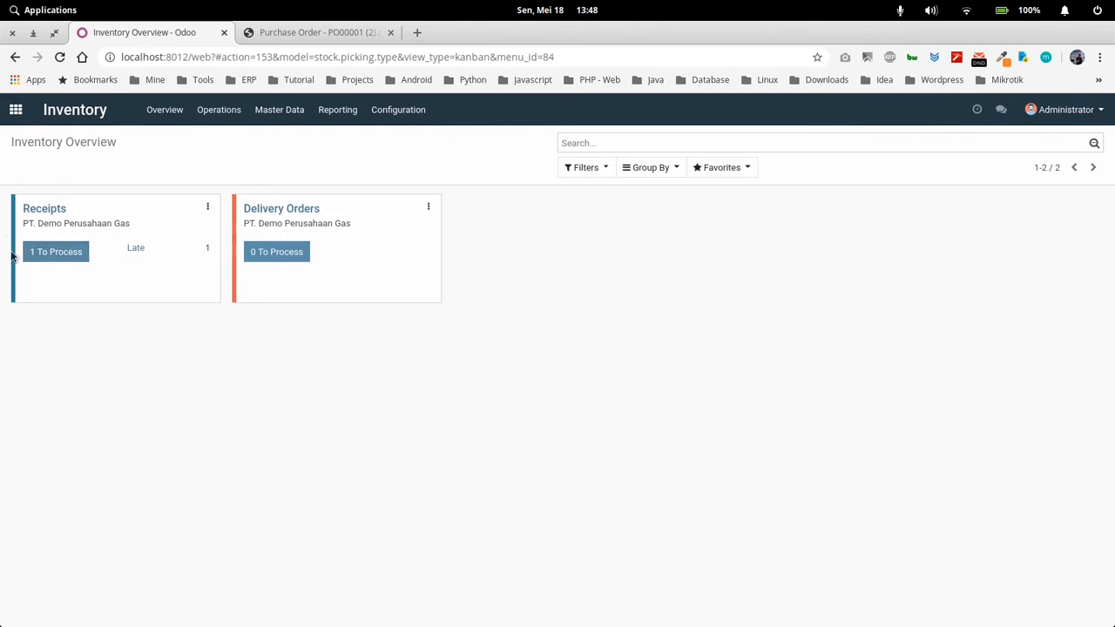
{"action": "left_click", "coordinate": [80, 251]}
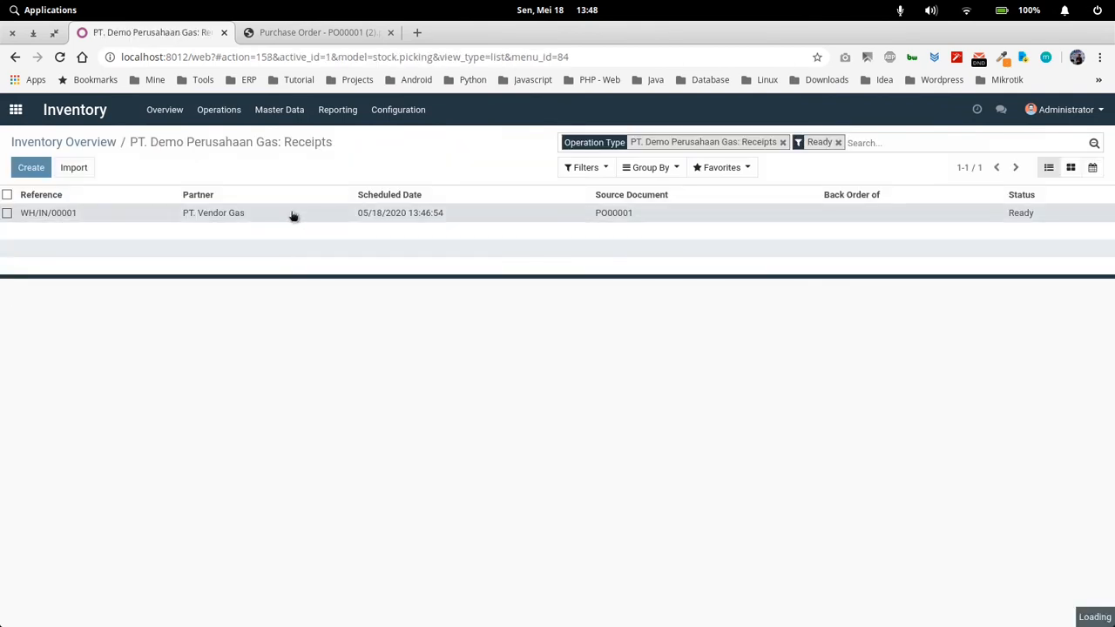
{"action": "left_click", "coordinate": [636, 237]}
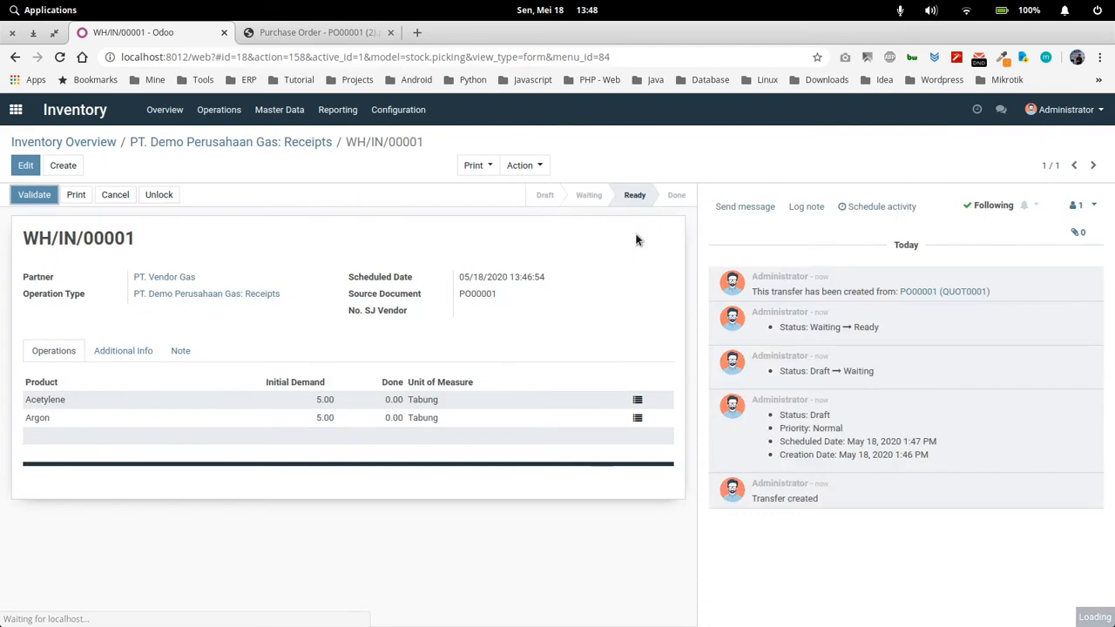
Leave the receipt, open the Data Tabung list in Inventory, and review the cylinders' asset types and current partner locations
{"action": "double_click", "coordinate": [480, 294]}
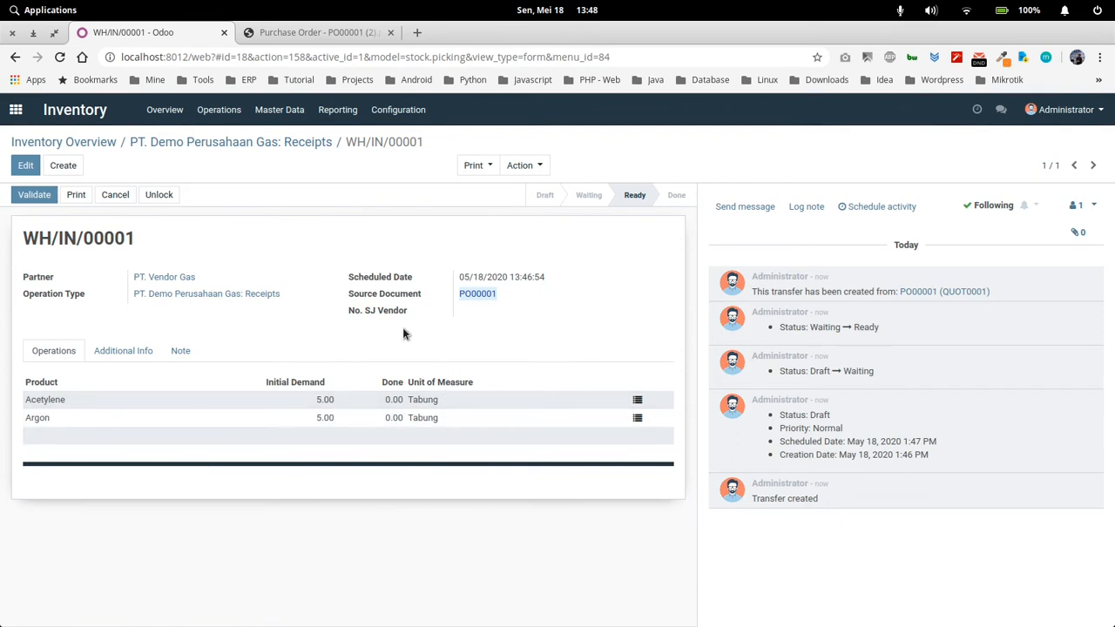
{"action": "left_click", "coordinate": [316, 305]}
{"action": "left_click", "coordinate": [271, 143]}
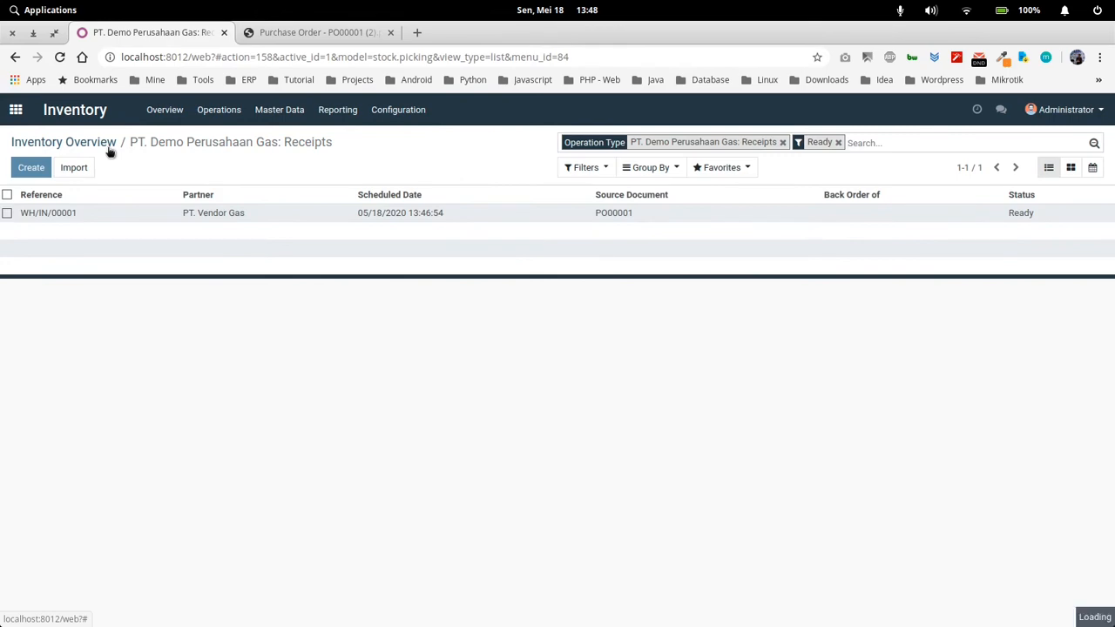
{"action": "left_click", "coordinate": [16, 110]}
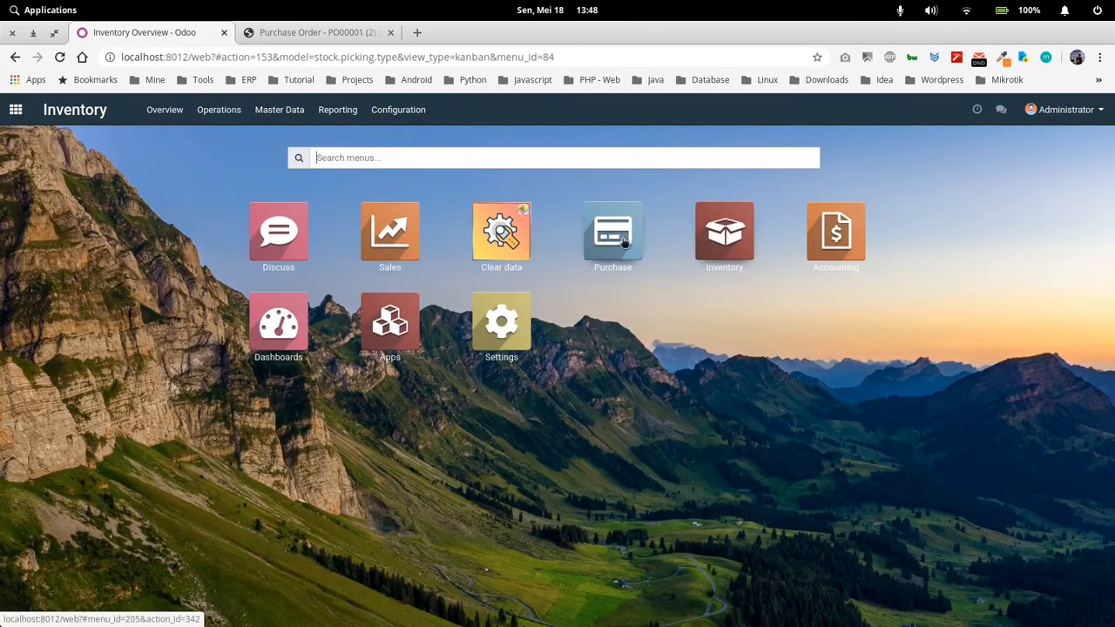
{"action": "left_click", "coordinate": [709, 236]}
{"action": "left_click", "coordinate": [279, 110]}
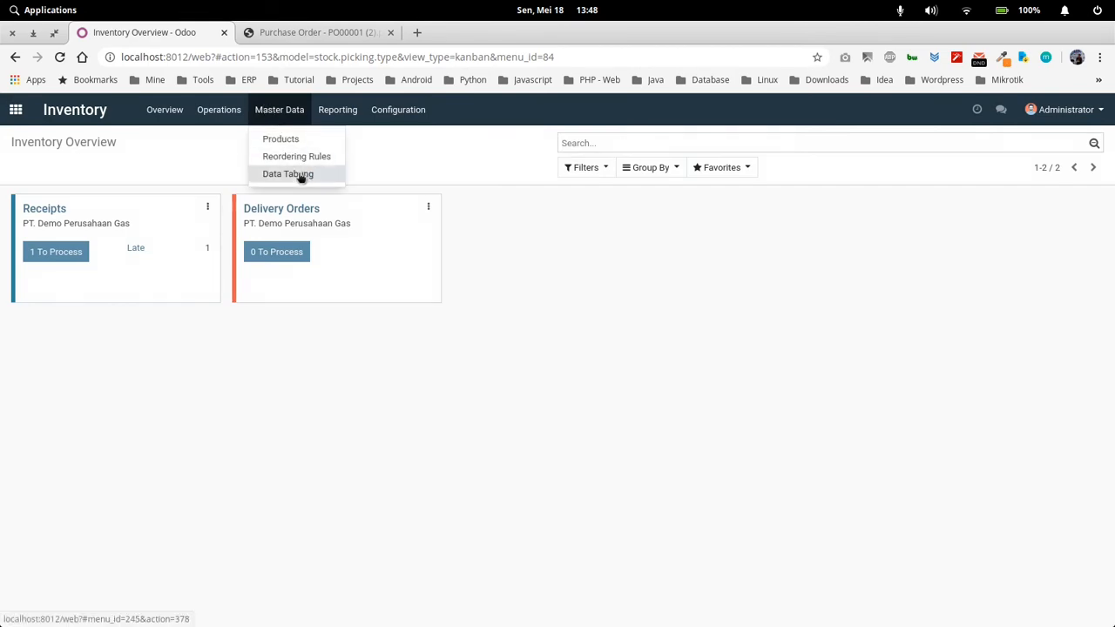
{"action": "left_click", "coordinate": [298, 175]}
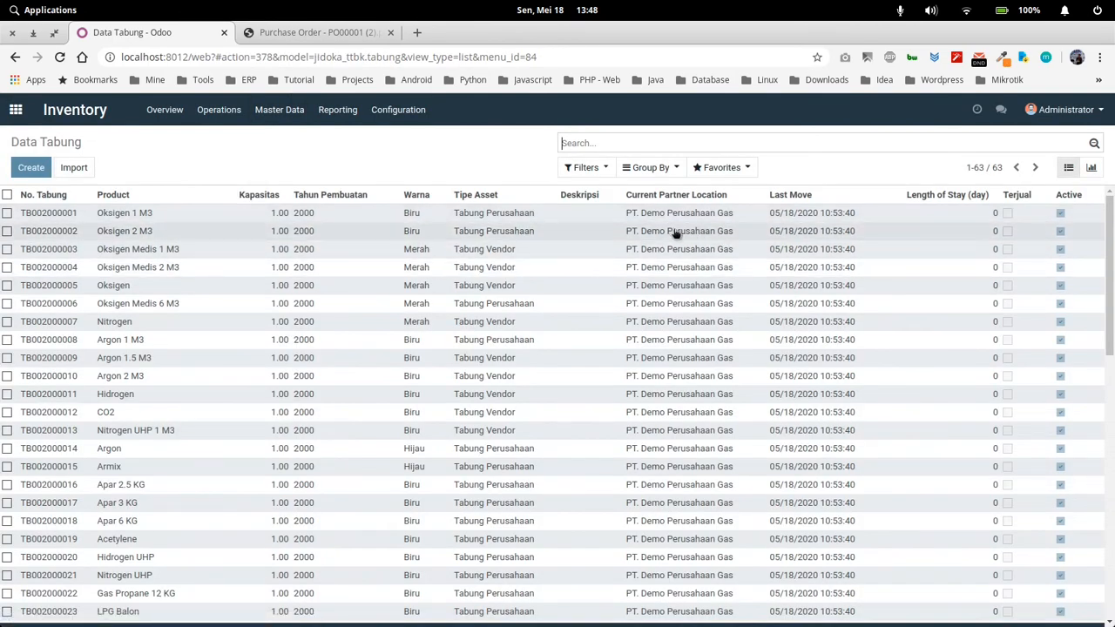
{"action": "scroll", "coordinate": [671, 348], "scroll_direction": "down", "scroll_amount": 8}
{"action": "scroll", "coordinate": [671, 483], "scroll_direction": "up", "scroll_amount": 8}
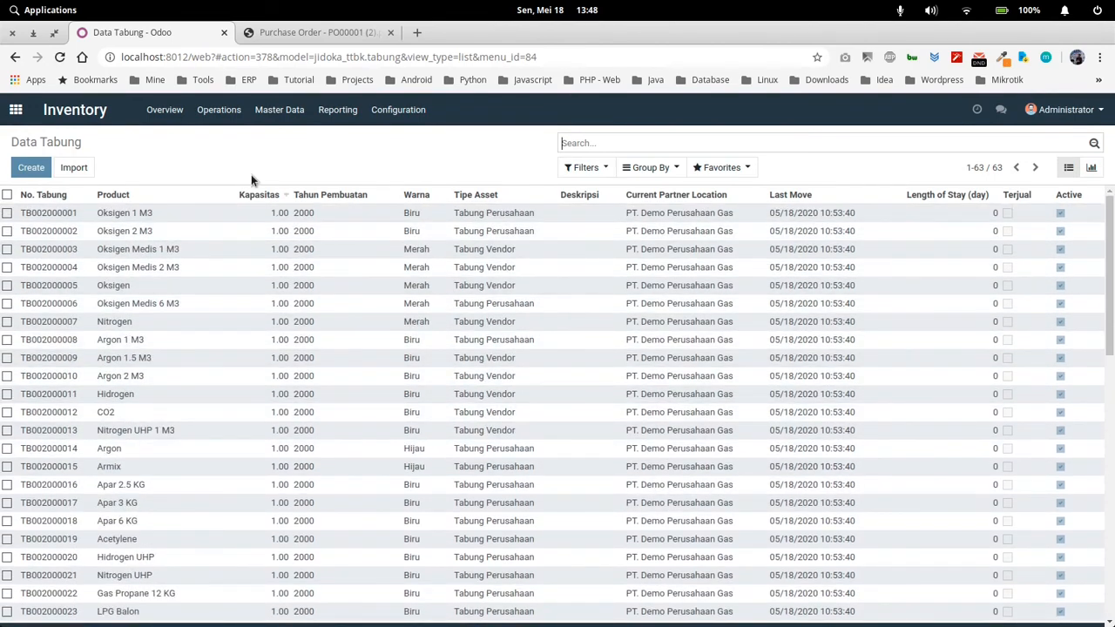
Create a new TTBK document of type Kirim Tabung with PT. Vendor Gas as the destination partner
{"action": "left_click", "coordinate": [218, 112]}
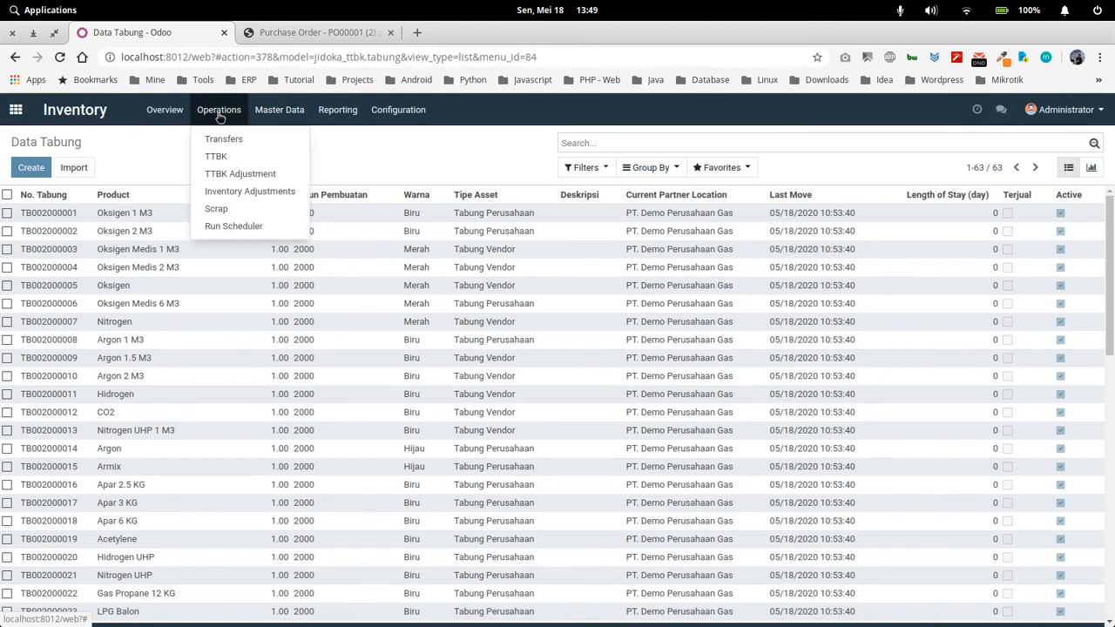
{"action": "left_click", "coordinate": [241, 157]}
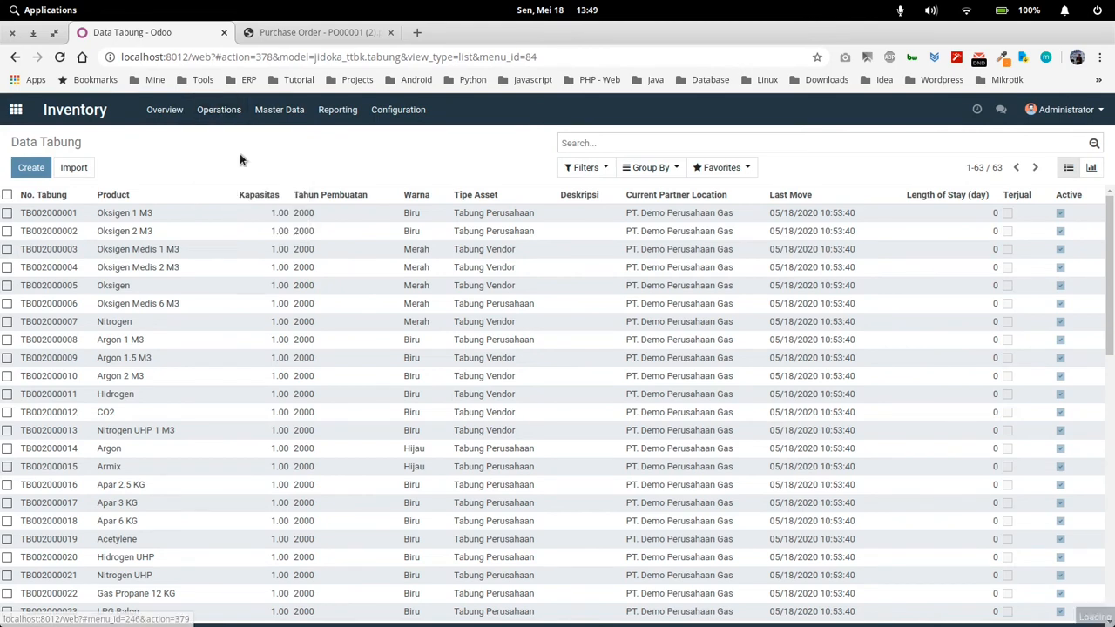
{"action": "left_click", "coordinate": [44, 171]}
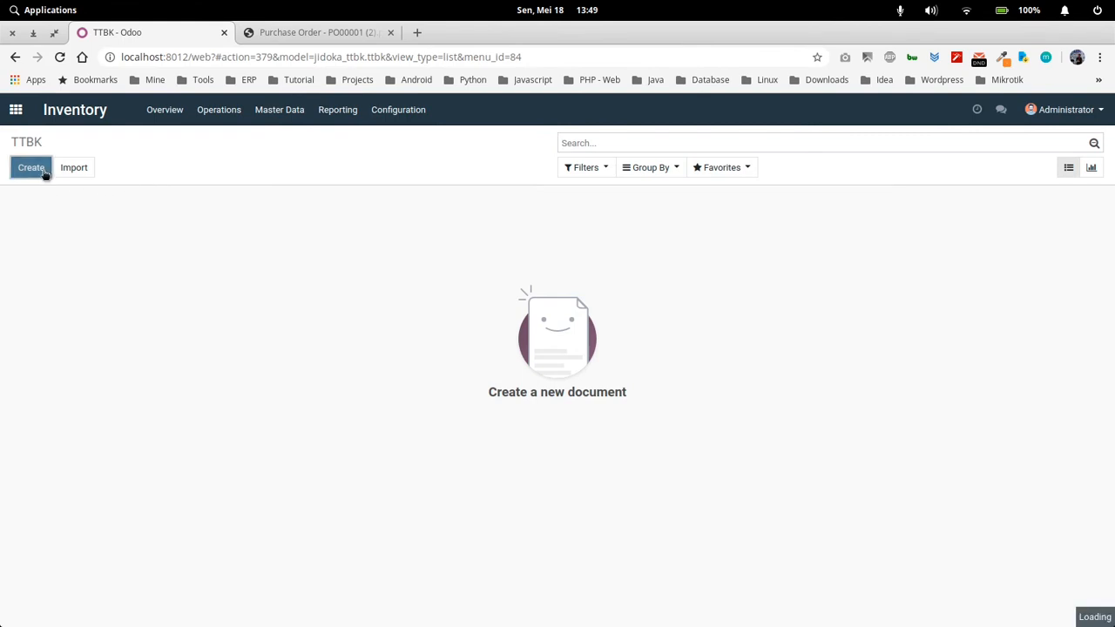
{"action": "left_click", "coordinate": [197, 286]}
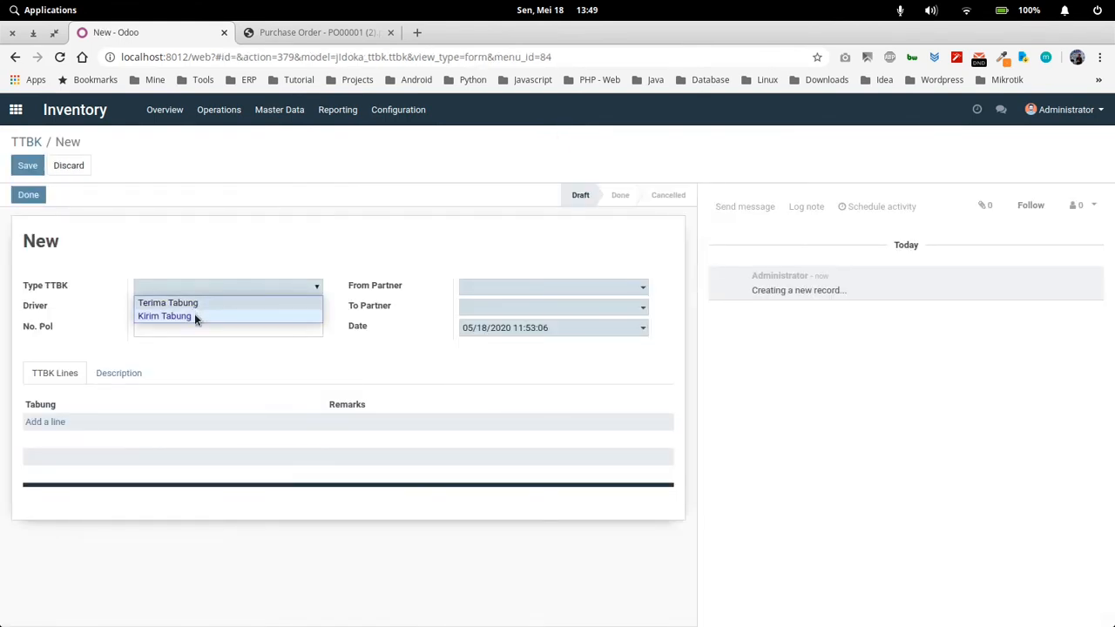
{"action": "left_click", "coordinate": [194, 317]}
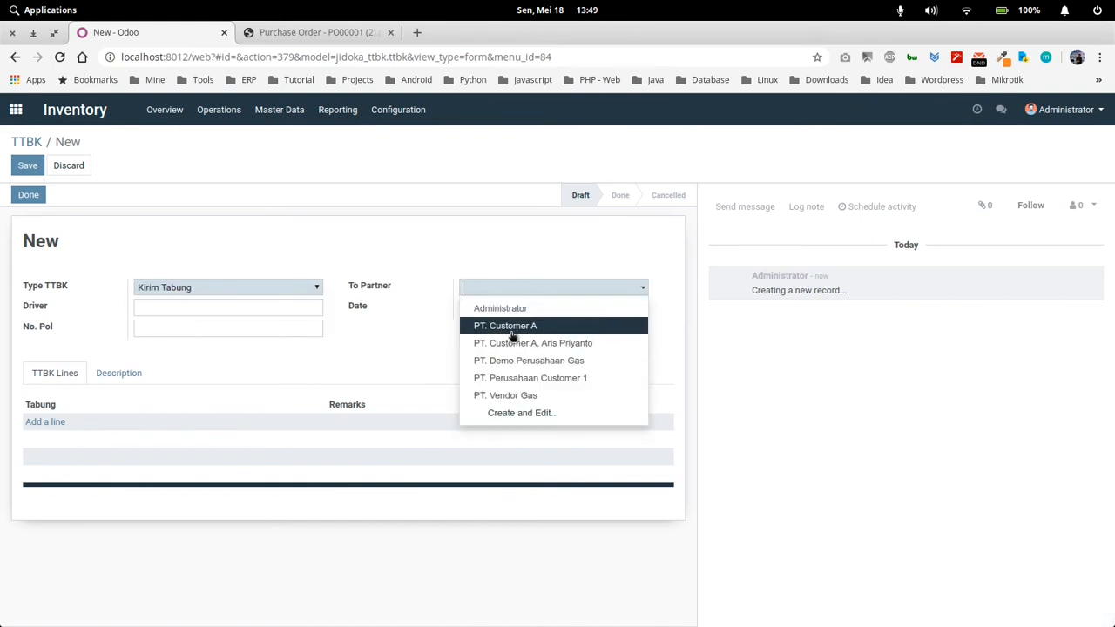
{"action": "left_click", "coordinate": [513, 395]}
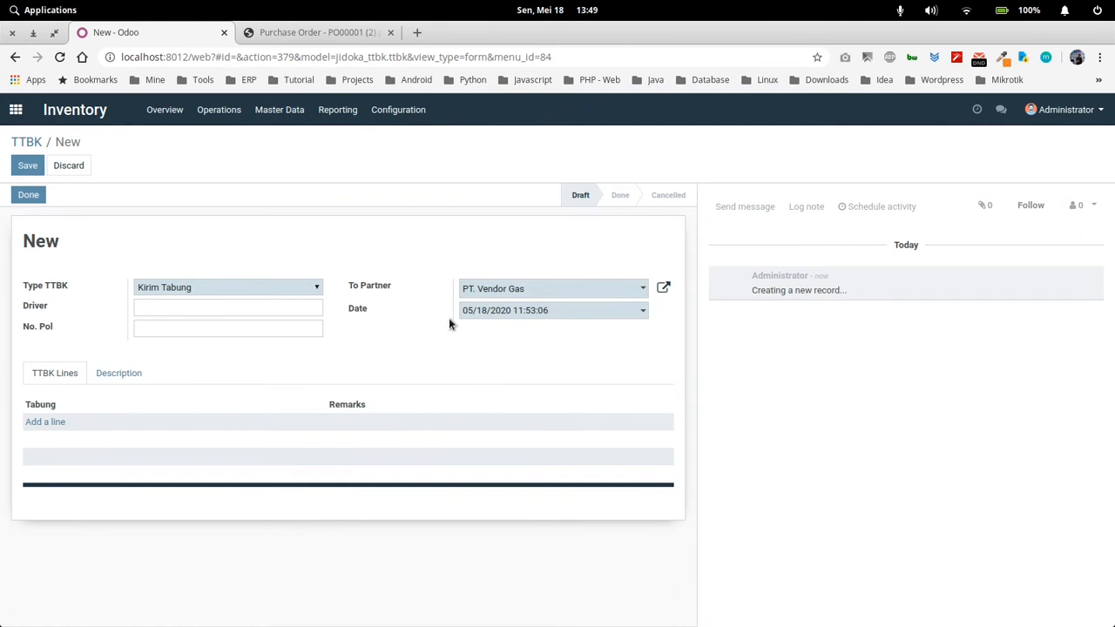
Fill in the driver's name and the vehicle's plate number (No. Pol) on the TTBK using the previously entered values
{"action": "left_click", "coordinate": [192, 309]}
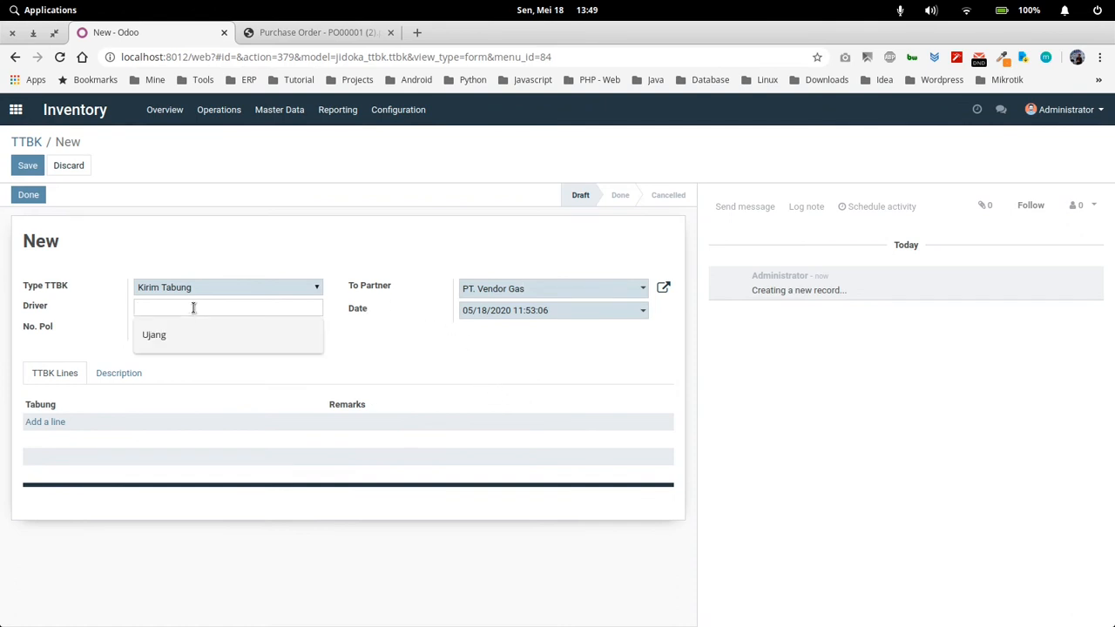
{"action": "left_click", "coordinate": [195, 335]}
{"action": "left_click", "coordinate": [166, 330]}
{"action": "left_click", "coordinate": [173, 354]}
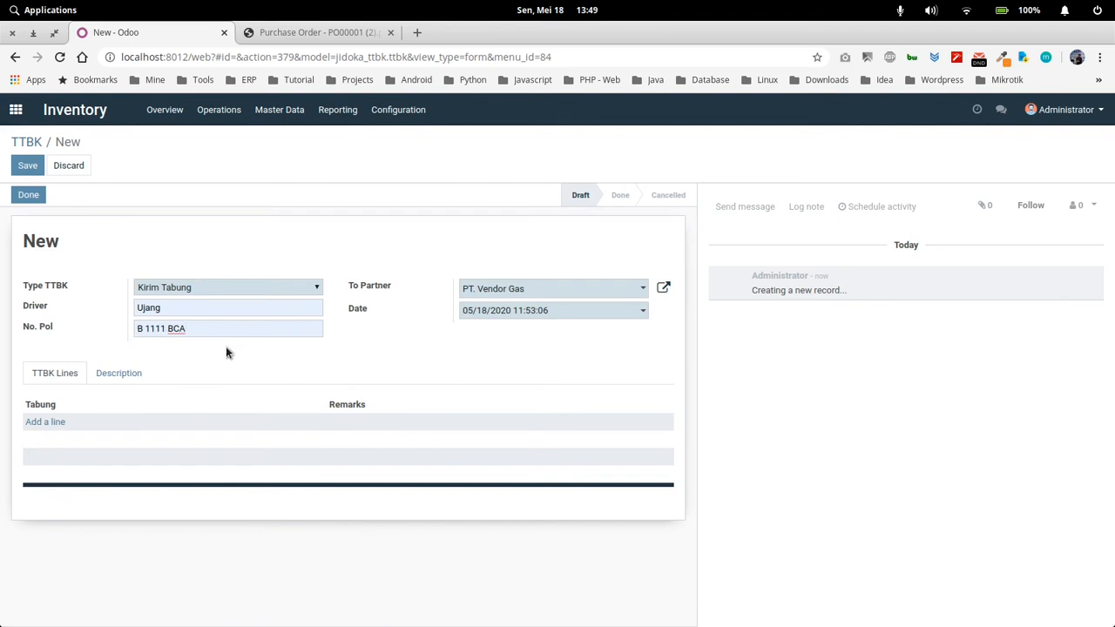
Add a TTBK line for Acetylene cylinder TB002000019, found by searching the cylinders' product for "ace"
{"action": "left_click", "coordinate": [49, 423]}
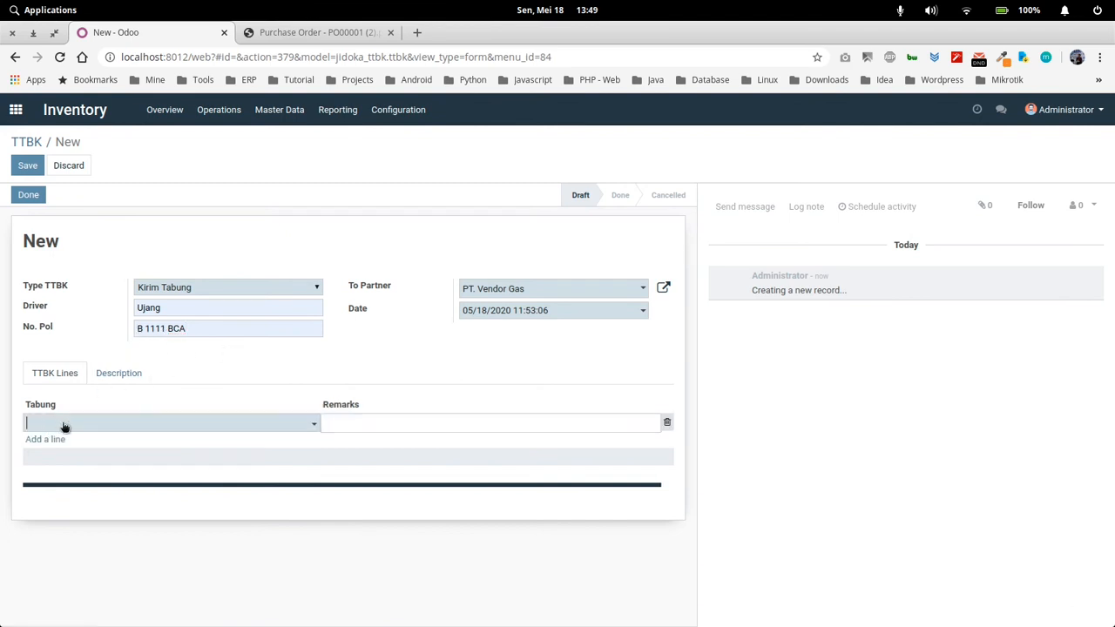
{"action": "left_click", "coordinate": [90, 426]}
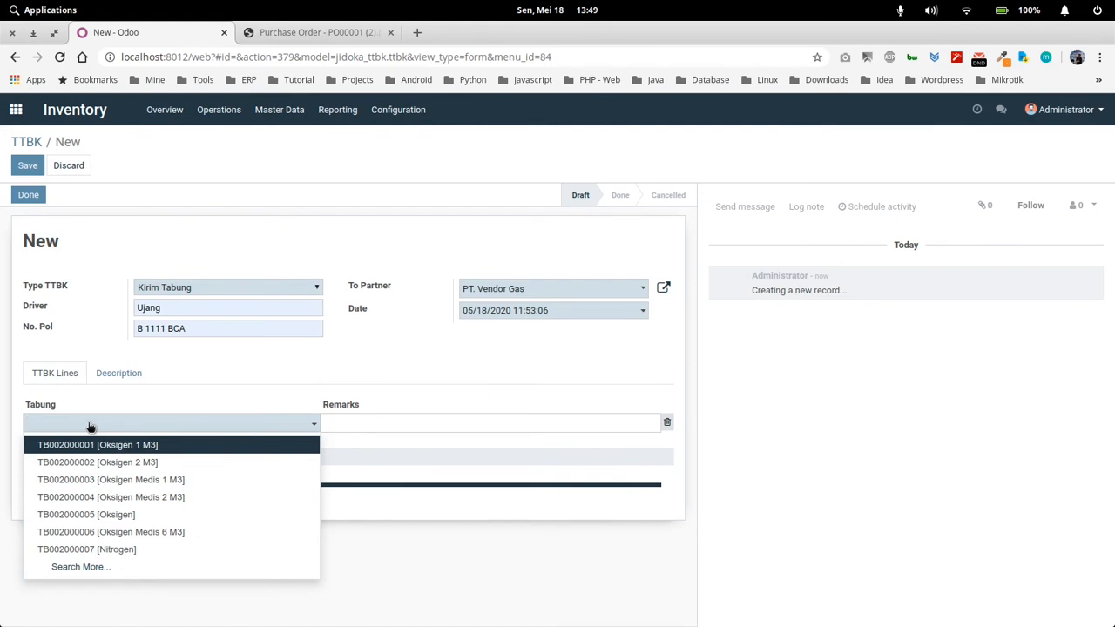
{"action": "type", "text": "ac"}
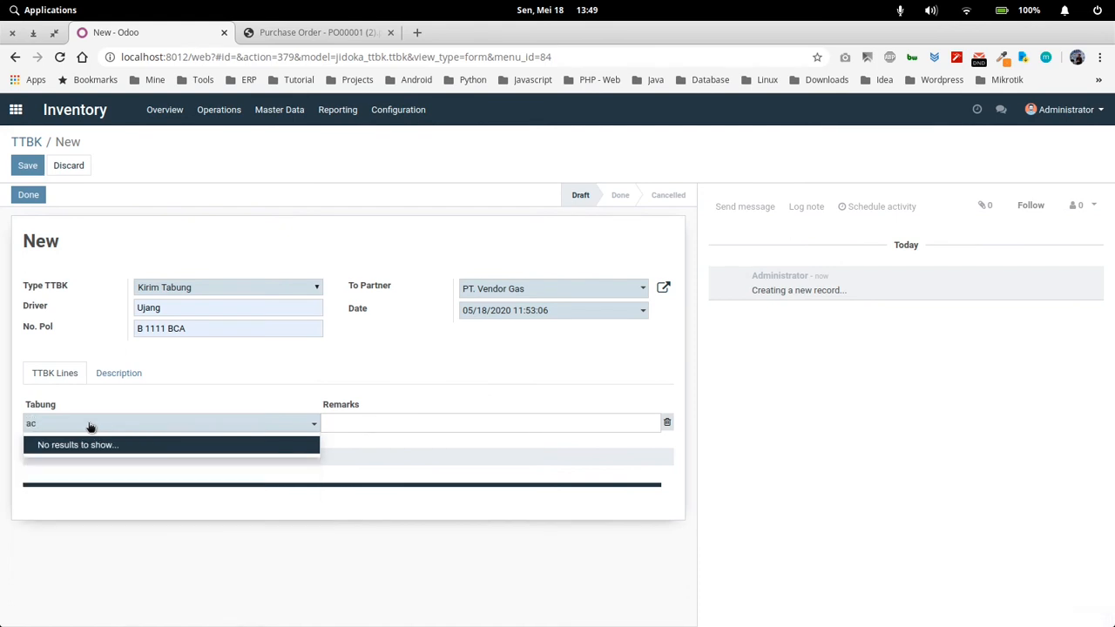
{"action": "key", "text": "BackSpace"}
{"action": "key", "text": "BackSpace"}
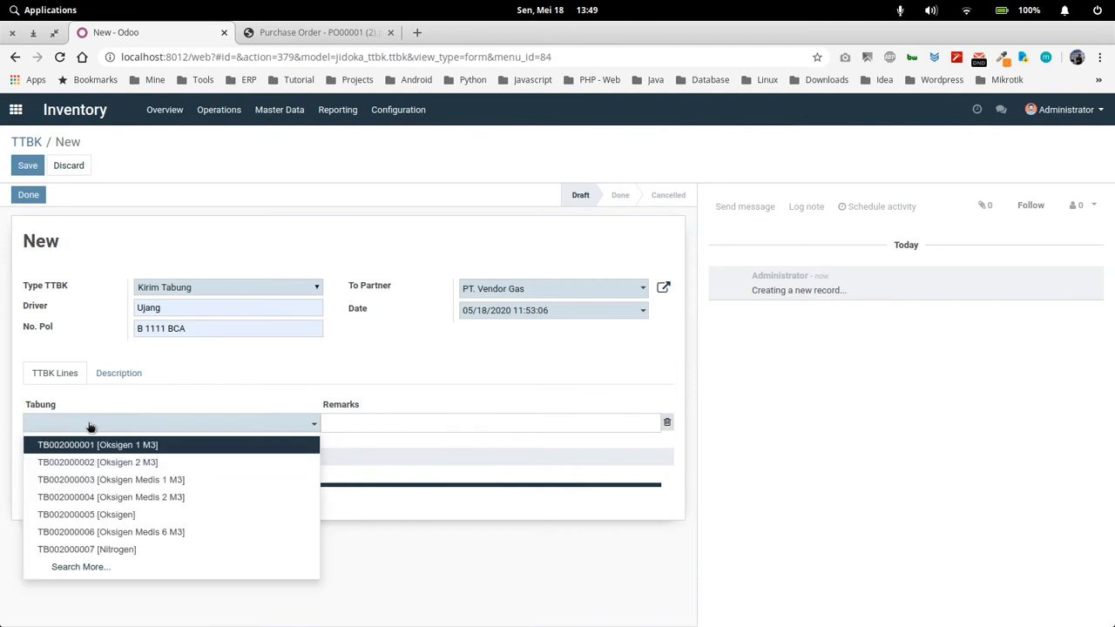
{"action": "left_click", "coordinate": [81, 567]}
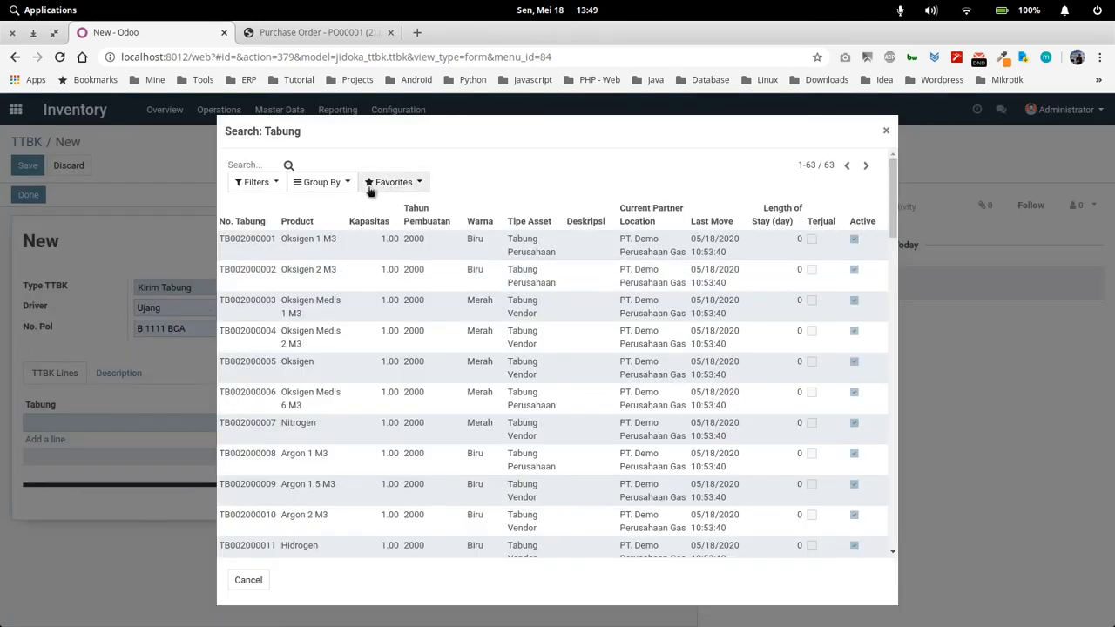
{"action": "left_click", "coordinate": [257, 164]}
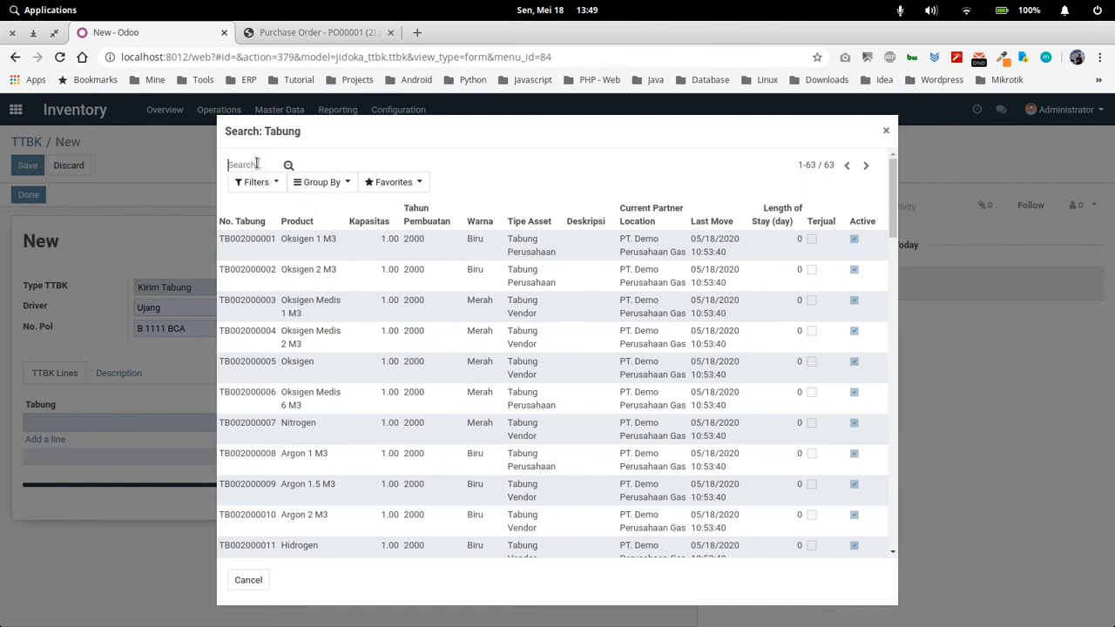
{"action": "type", "text": "ac"}
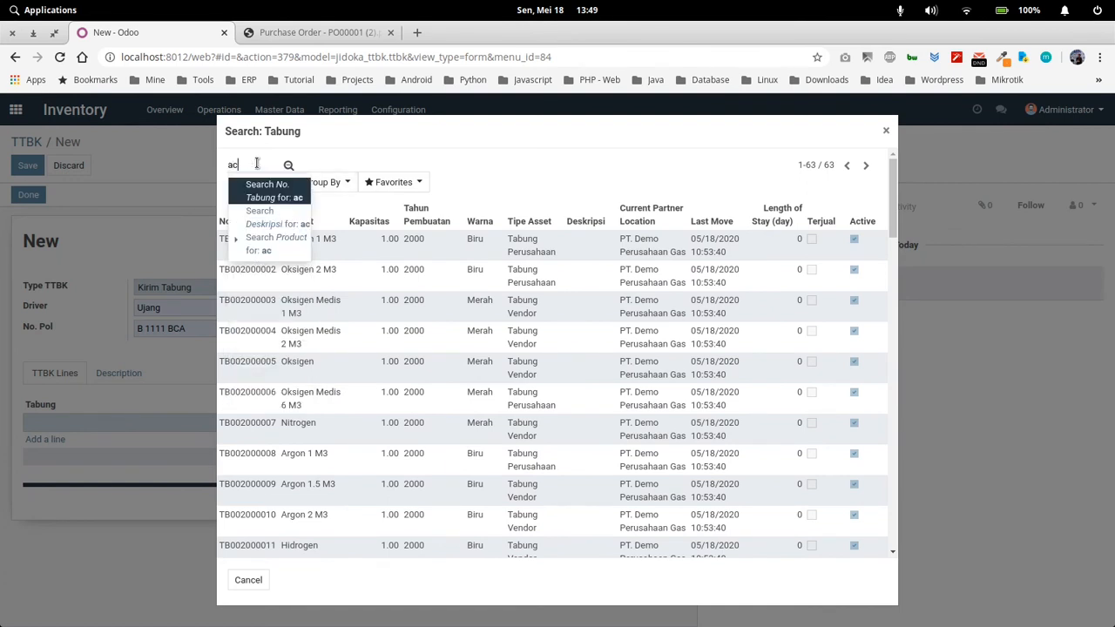
{"action": "type", "text": "e"}
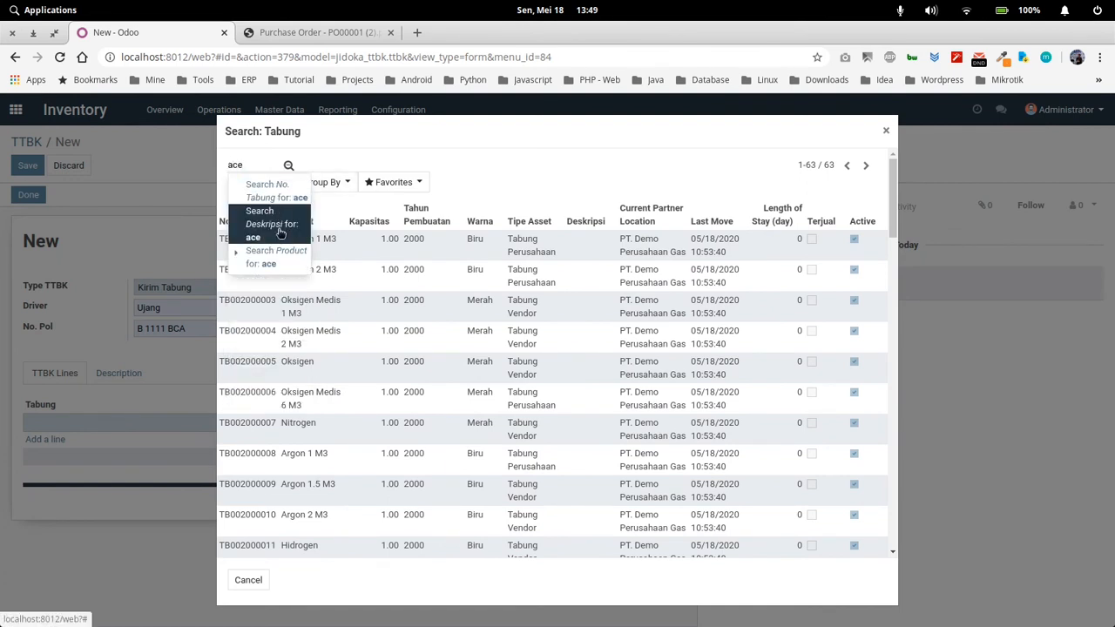
{"action": "left_click", "coordinate": [281, 259]}
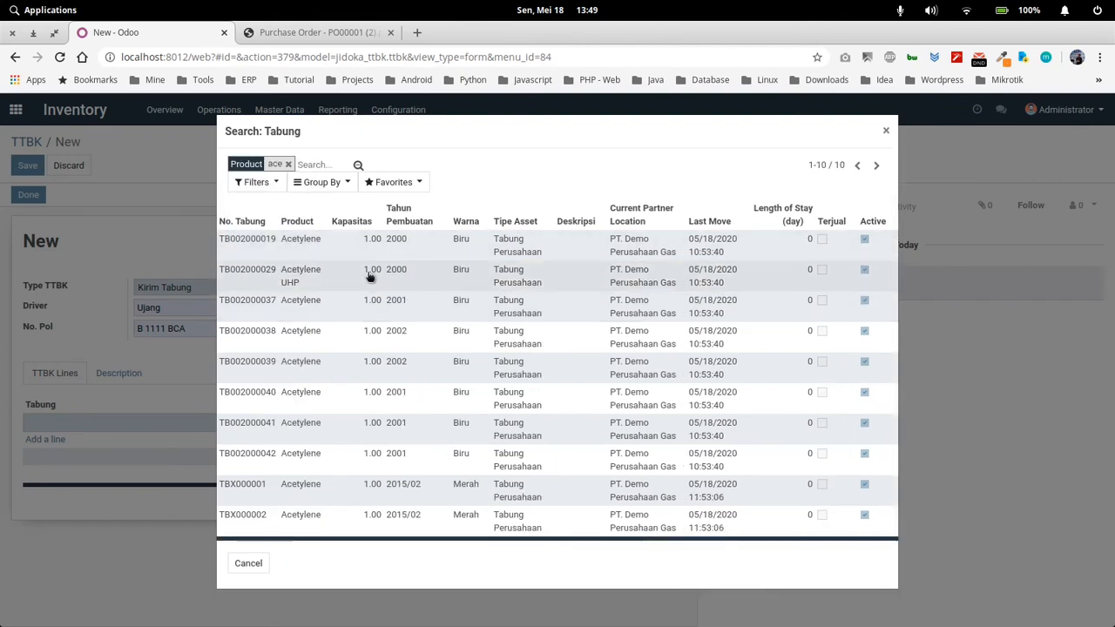
{"action": "left_click", "coordinate": [248, 252]}
Add a second TTBK line for cylinder TB002000037, picked from the Acetylene group with the cylinder search grouped by product
{"action": "left_click", "coordinate": [60, 442]}
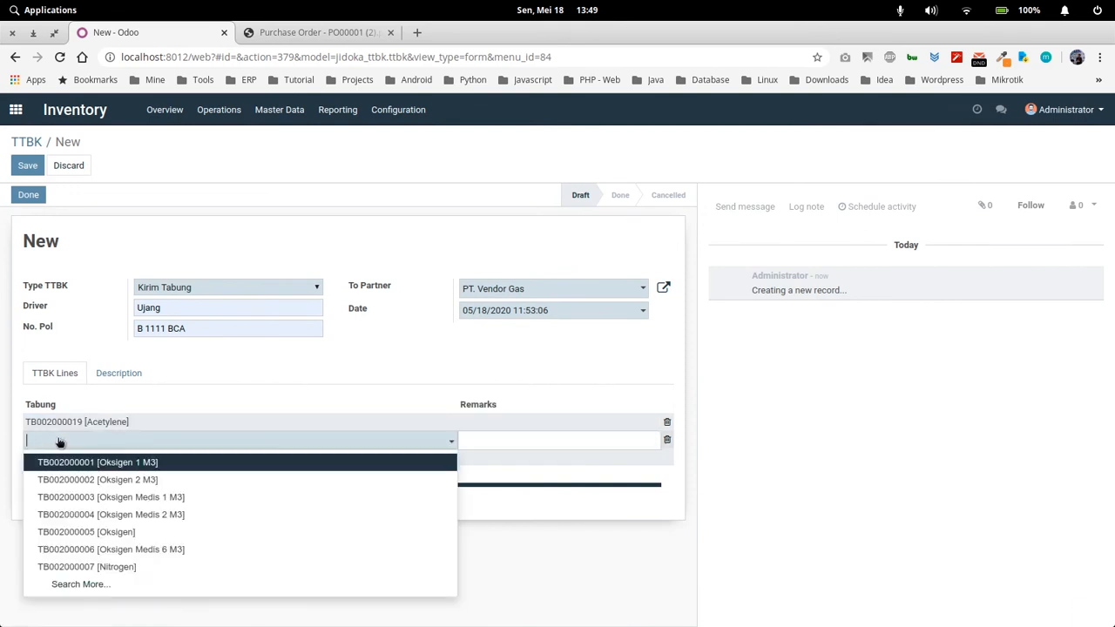
{"action": "type", "text": "ac"}
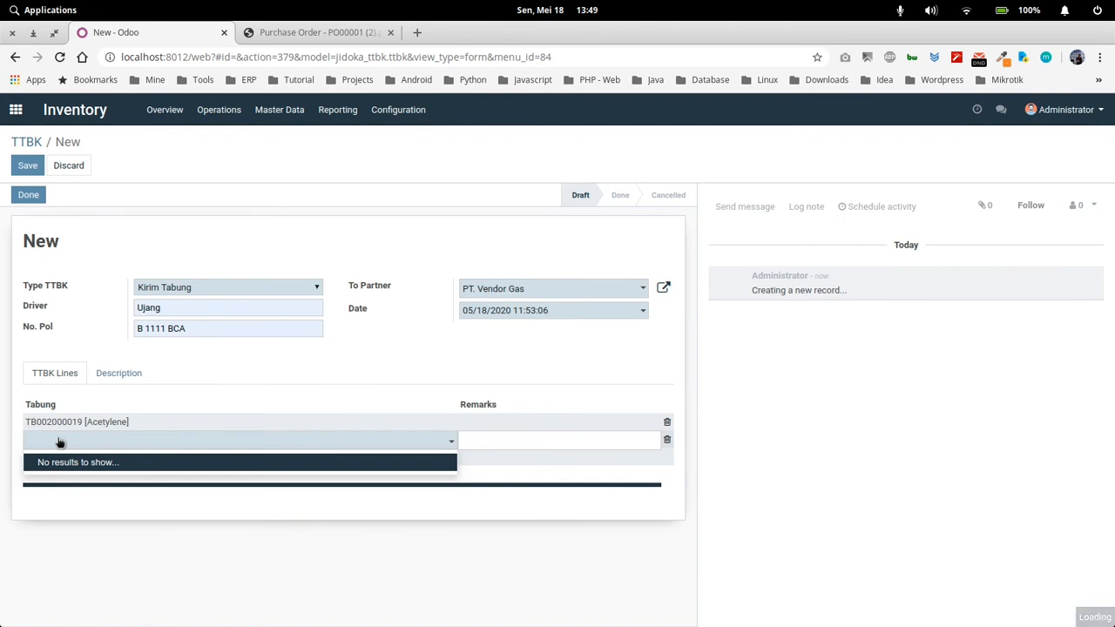
{"action": "key", "text": "BackSpace"}
{"action": "key", "text": "BackSpace"}
{"action": "left_click", "coordinate": [88, 586]}
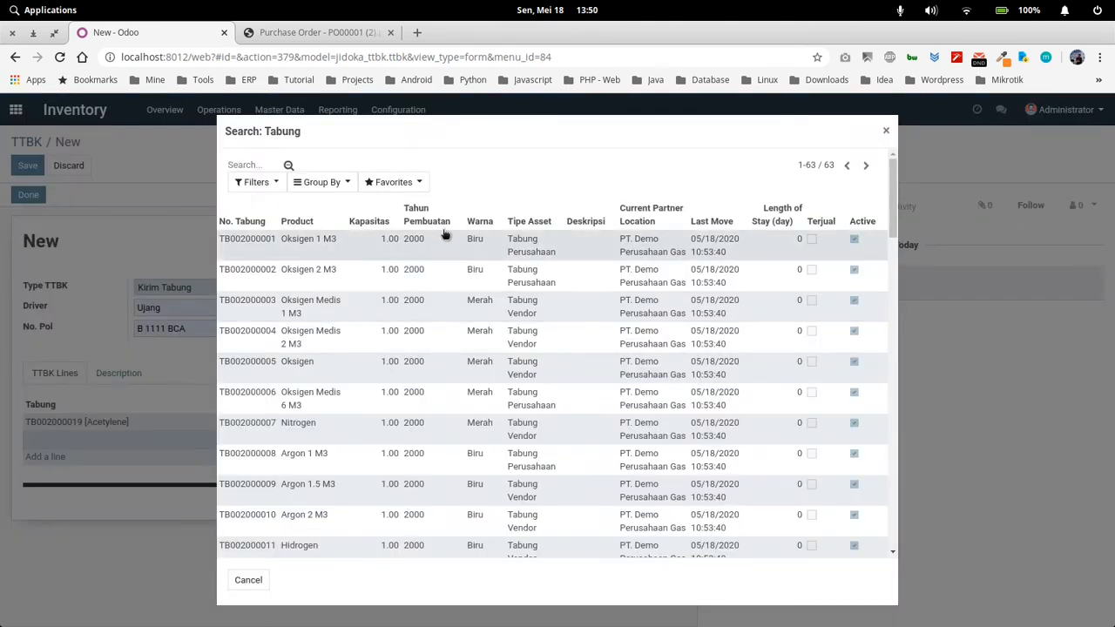
{"action": "left_click", "coordinate": [318, 182]}
{"action": "left_click", "coordinate": [327, 225]}
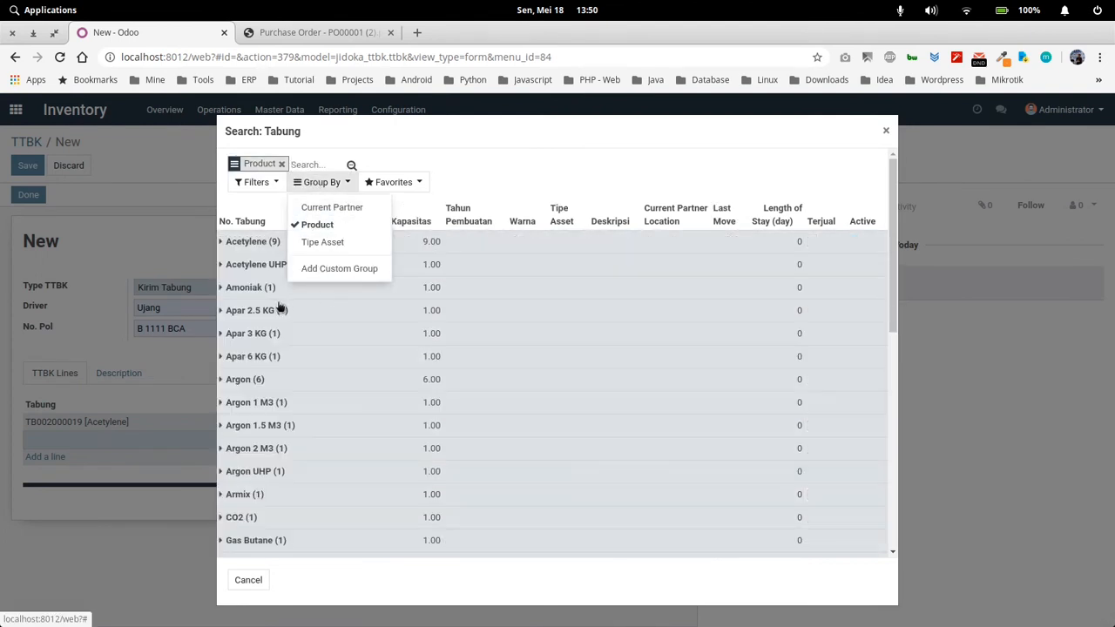
{"action": "left_click", "coordinate": [261, 249]}
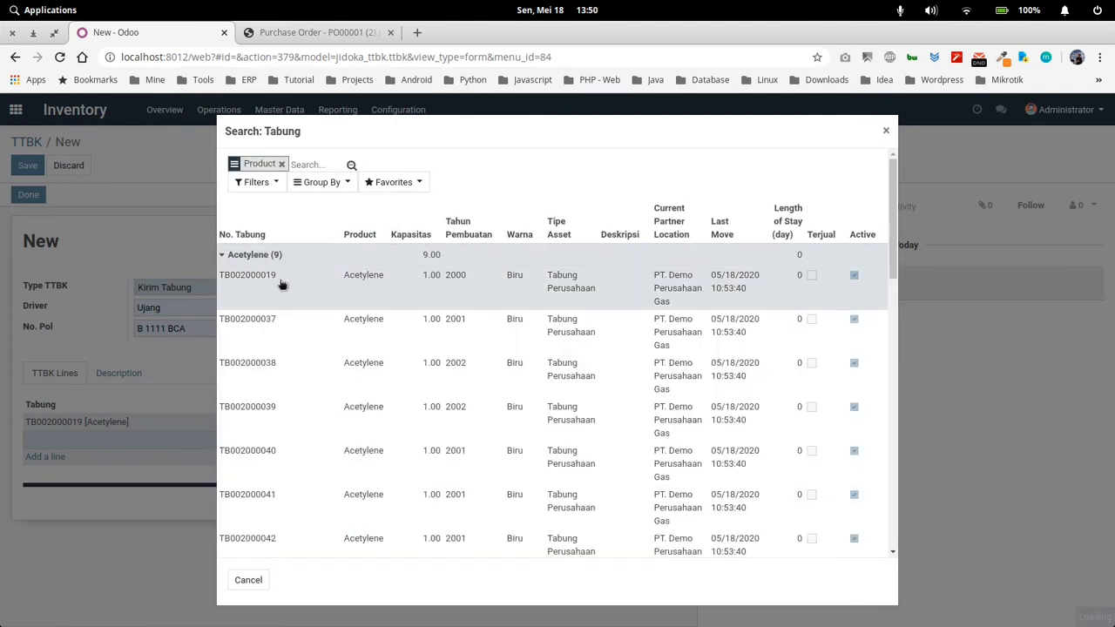
{"action": "left_click", "coordinate": [269, 322]}
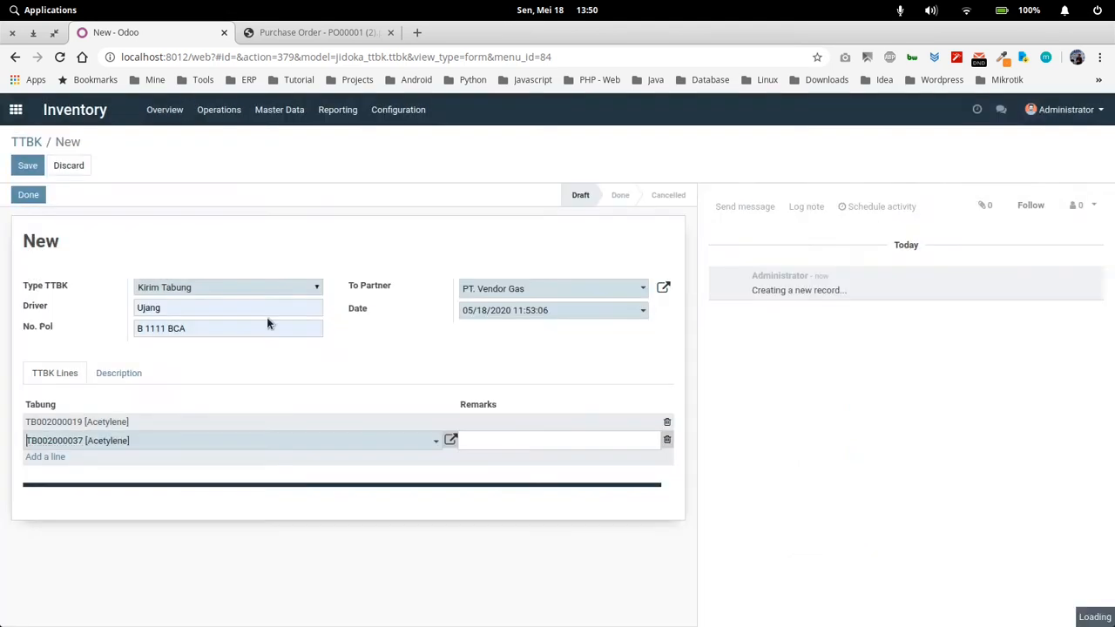
Add a third TTBK line for cylinder TB002000038 from the Acetylene group, again grouping the cylinder search by product
{"action": "left_click", "coordinate": [61, 459]}
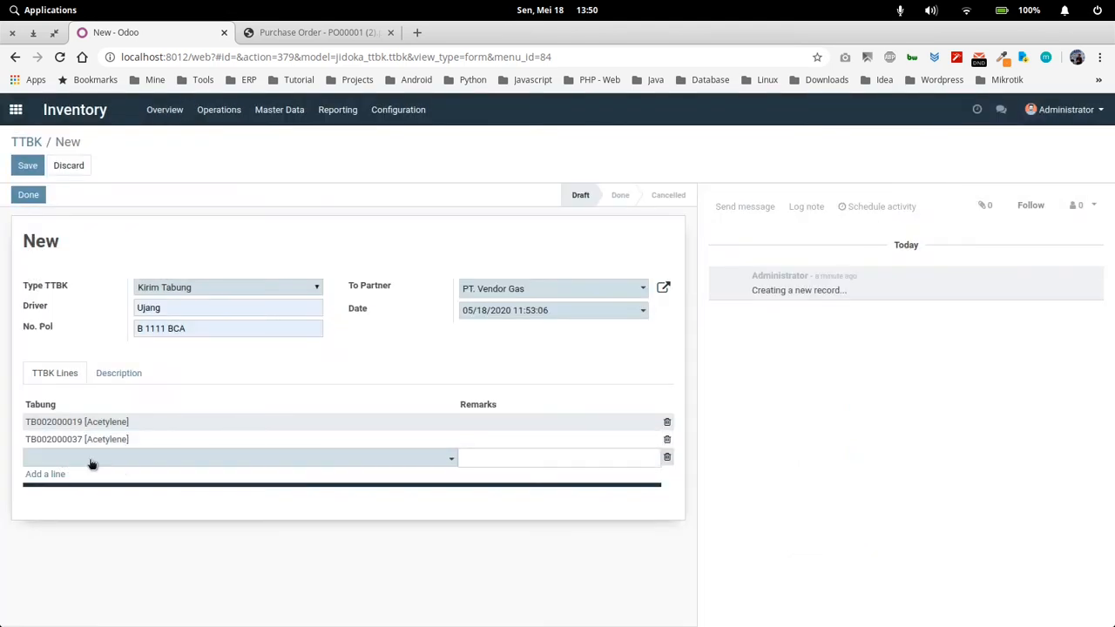
{"action": "left_click", "coordinate": [91, 464]}
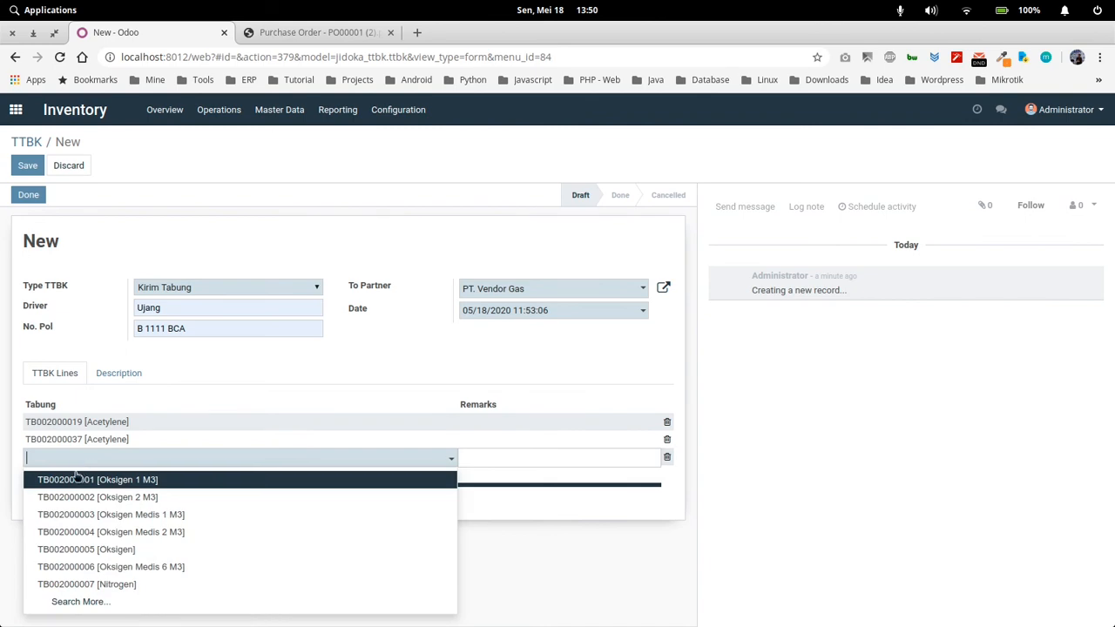
{"action": "left_click", "coordinate": [87, 599]}
{"action": "left_click", "coordinate": [339, 183]}
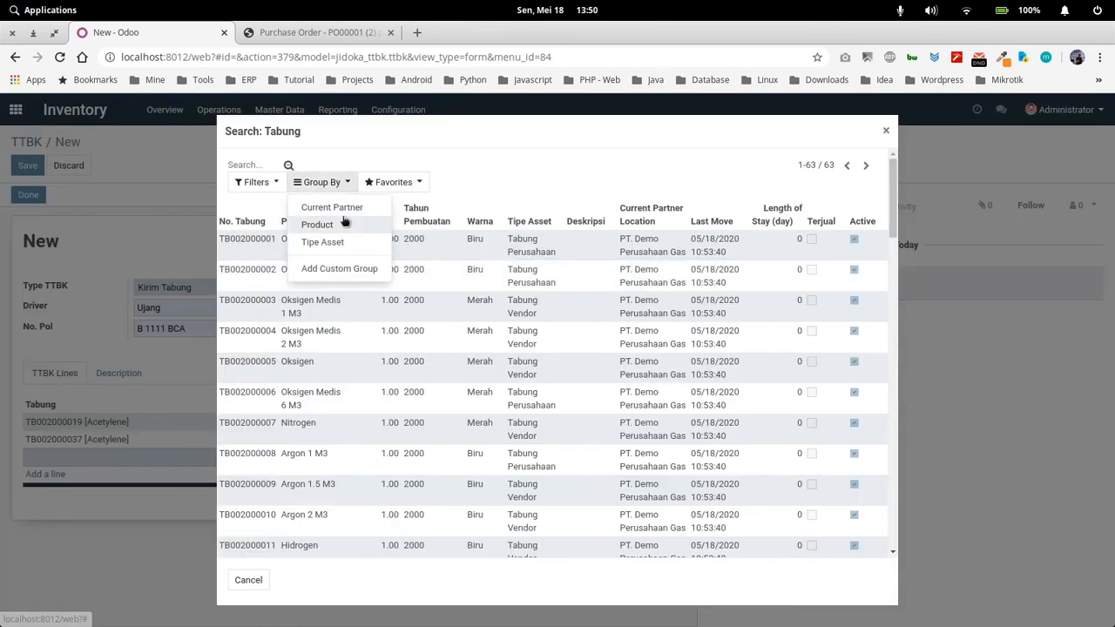
{"action": "left_click", "coordinate": [344, 225]}
{"action": "left_click", "coordinate": [261, 248]}
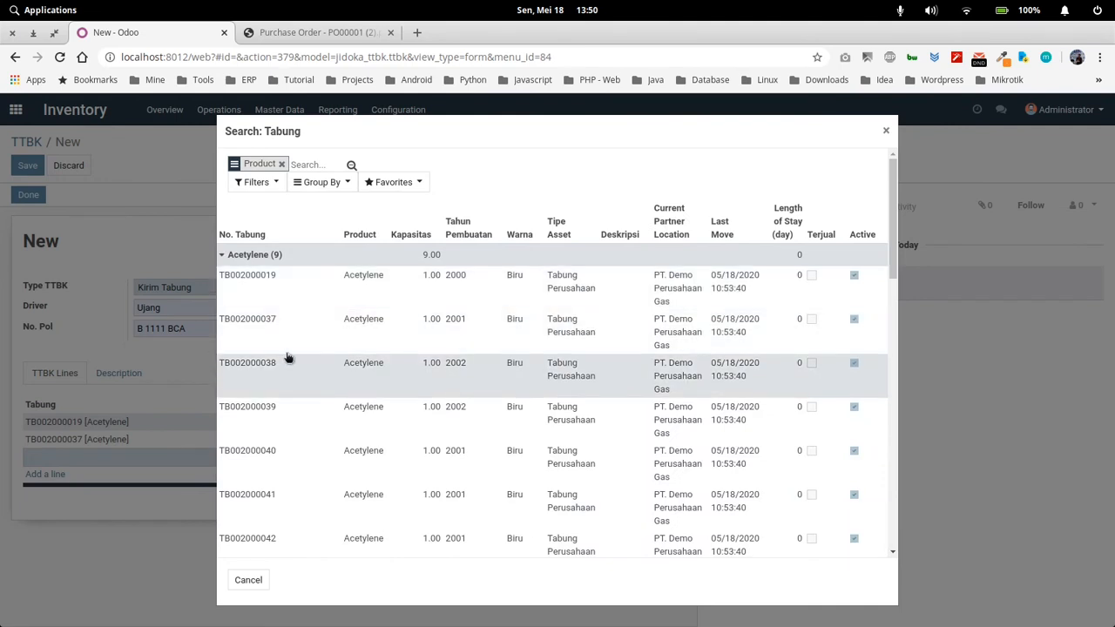
{"action": "left_click", "coordinate": [282, 367]}
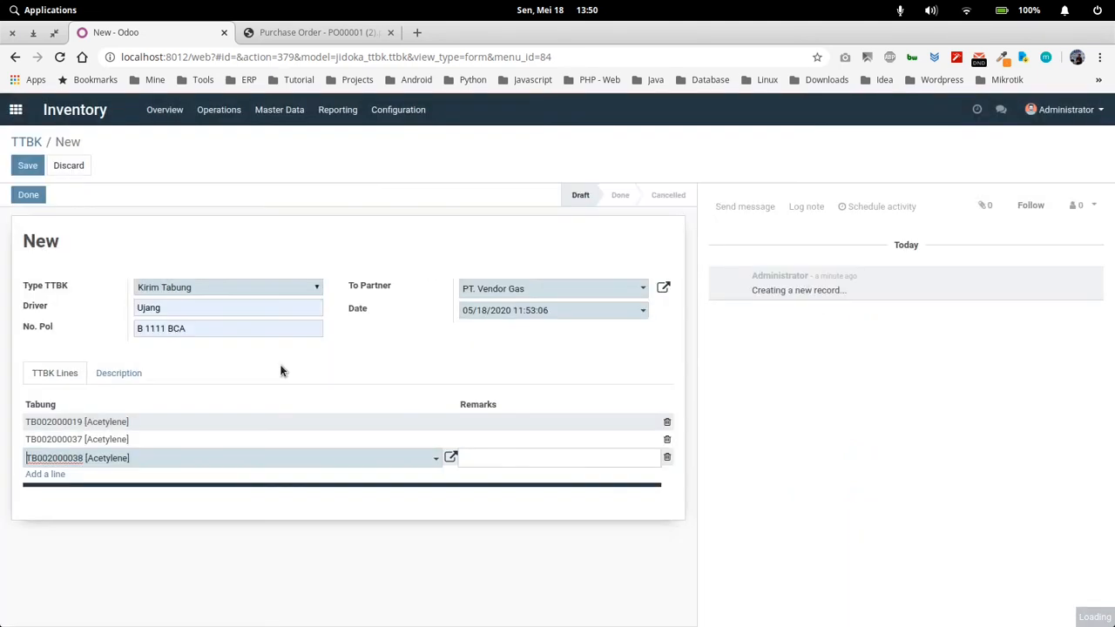
Add a fourth TTBK line for cylinder TB002000039, picked from the Acetylene group in the cylinder search grouped by product
{"action": "left_click", "coordinate": [48, 475]}
{"action": "left_click", "coordinate": [154, 475]}
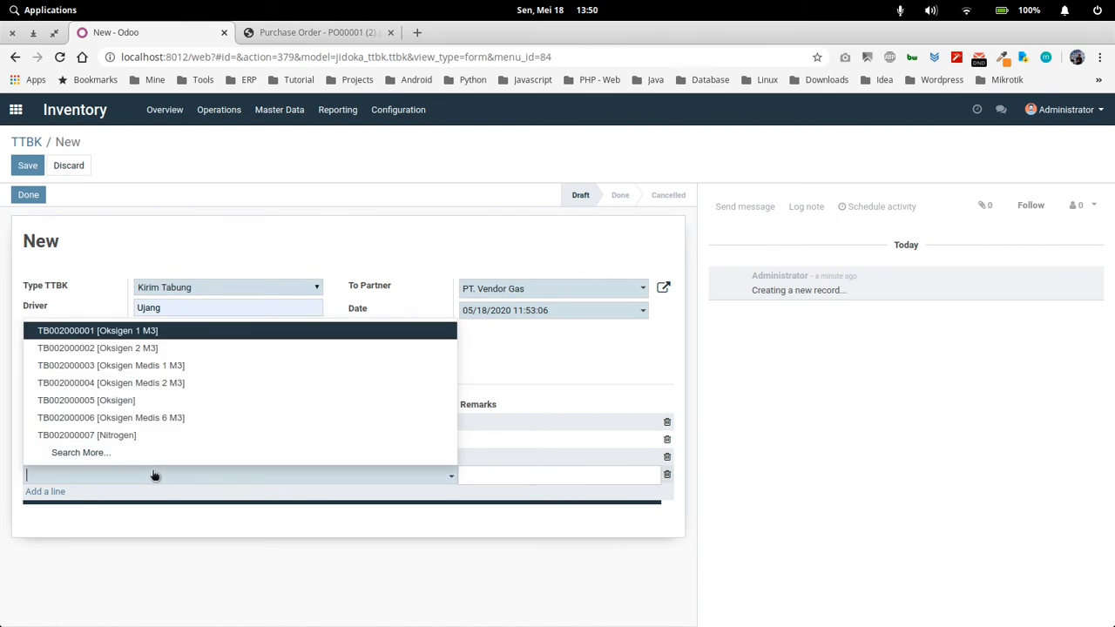
{"action": "left_click", "coordinate": [130, 454]}
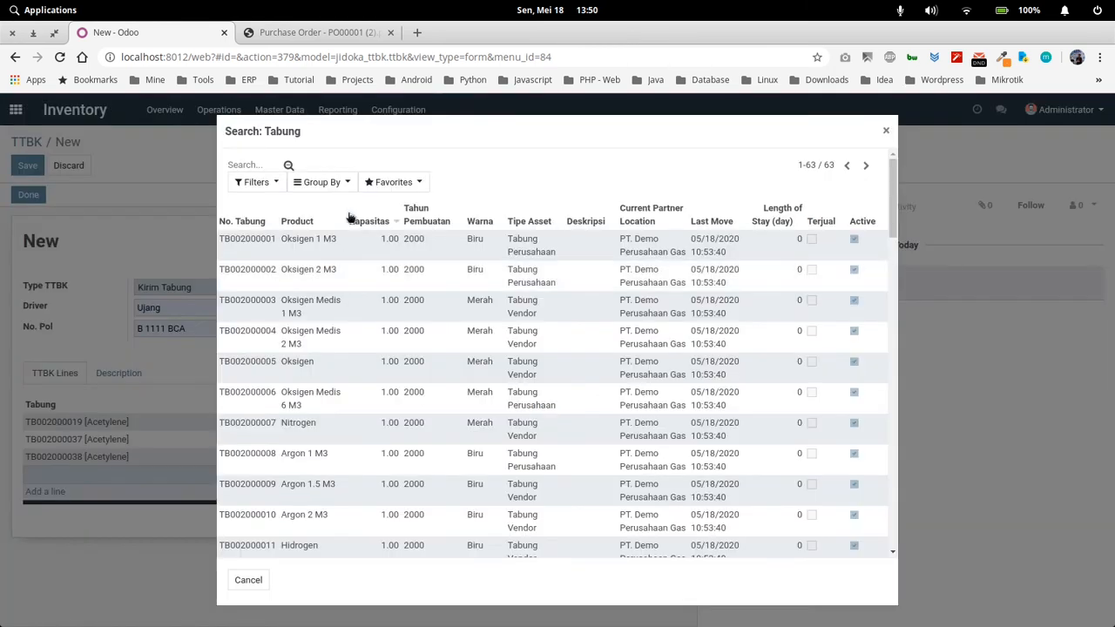
{"action": "left_click", "coordinate": [330, 184]}
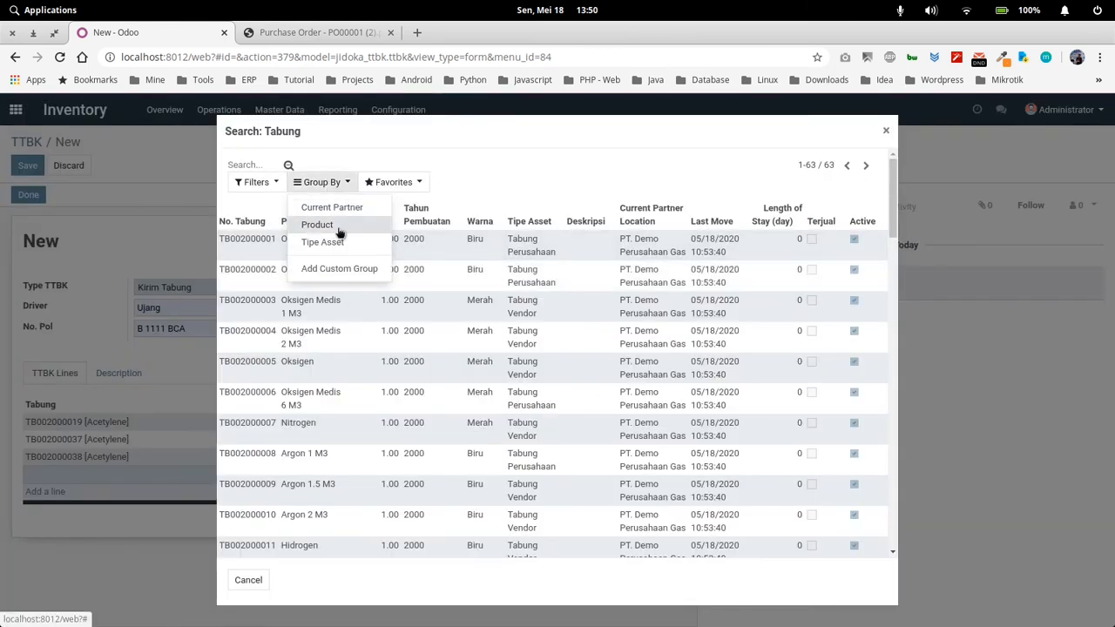
{"action": "left_click", "coordinate": [338, 226]}
{"action": "left_click", "coordinate": [275, 250]}
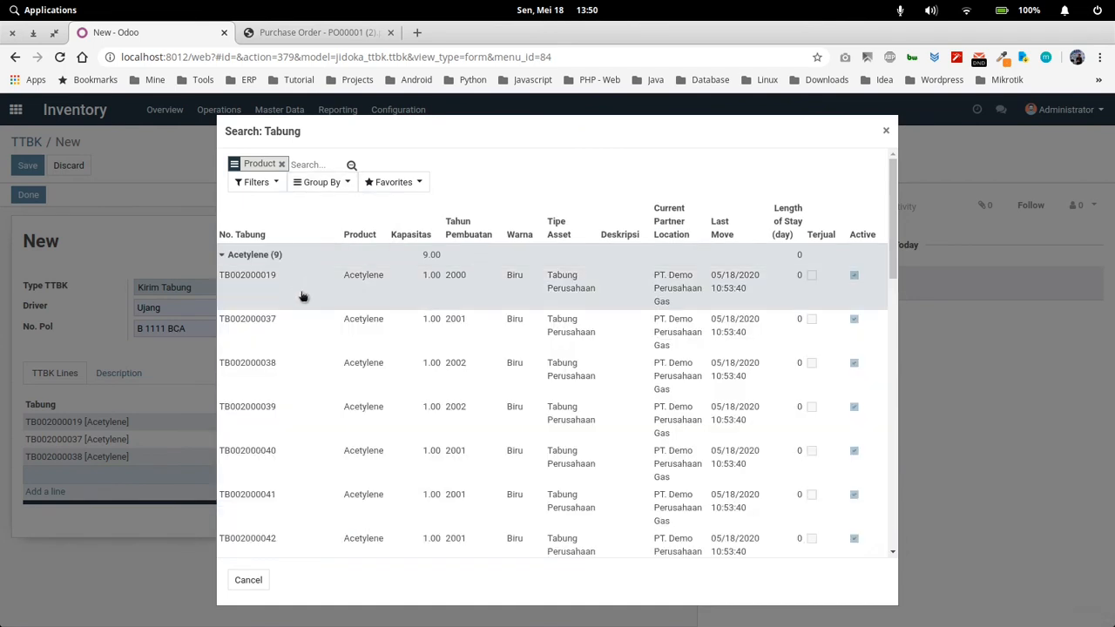
{"action": "left_click", "coordinate": [302, 406]}
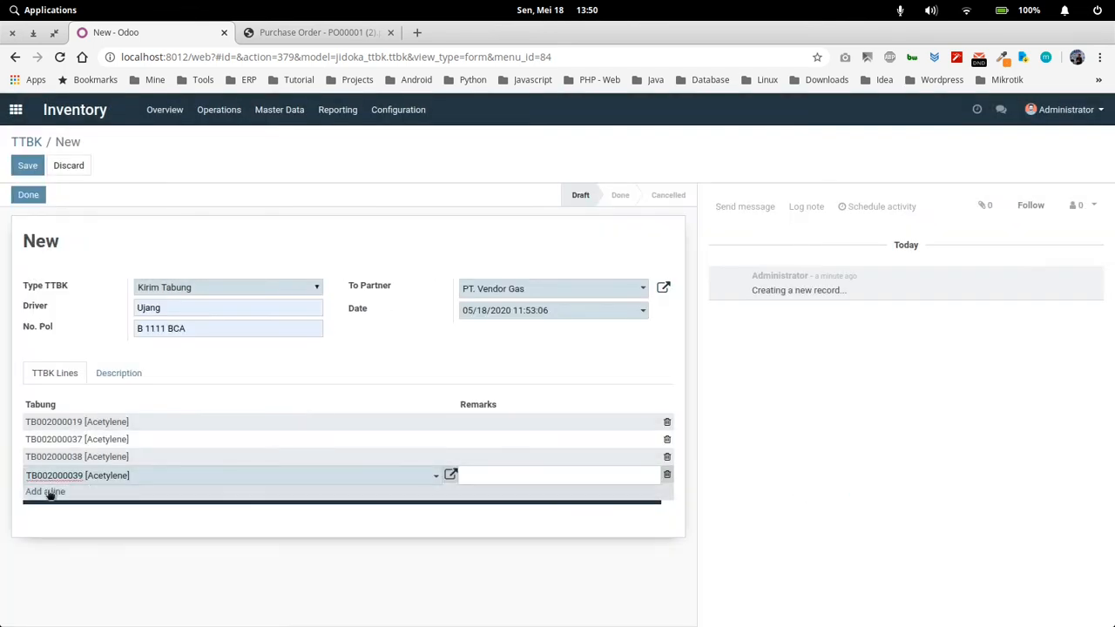
Add a fifth TTBK line for Acetylene cylinder TB002000040, with the cylinder search grouped by product
{"action": "left_click", "coordinate": [48, 492]}
{"action": "left_click", "coordinate": [99, 493]}
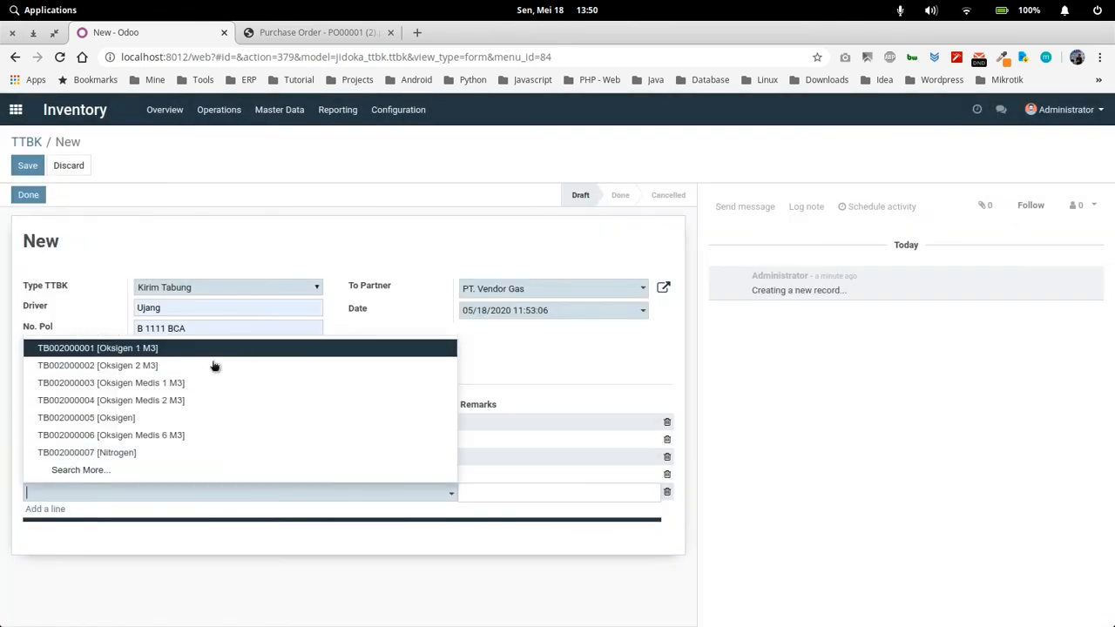
{"action": "left_click", "coordinate": [131, 475]}
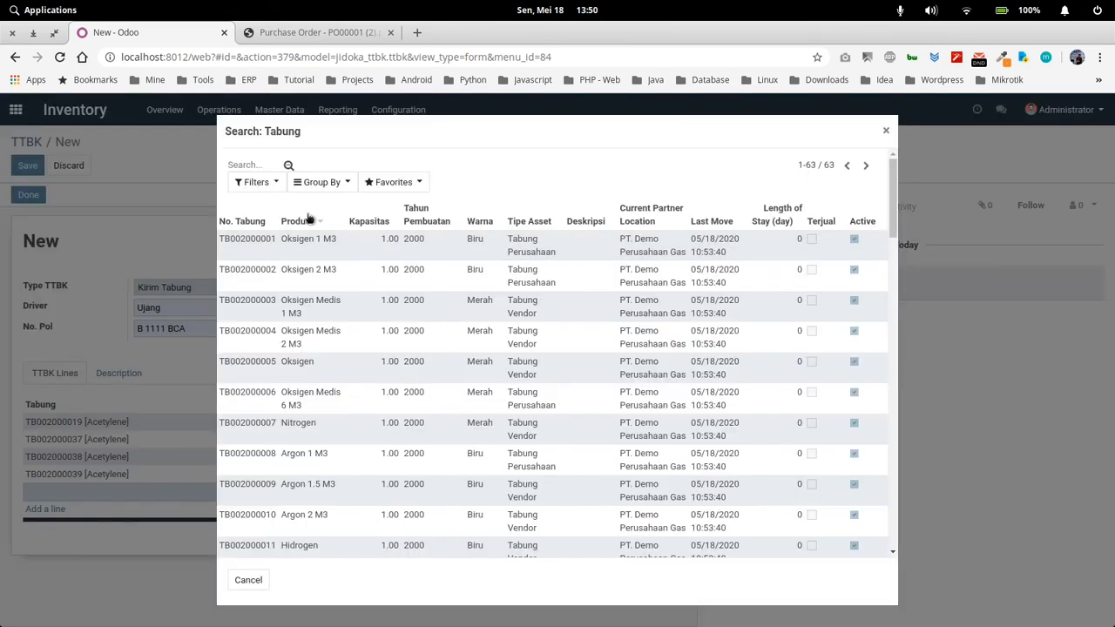
{"action": "left_click", "coordinate": [323, 182]}
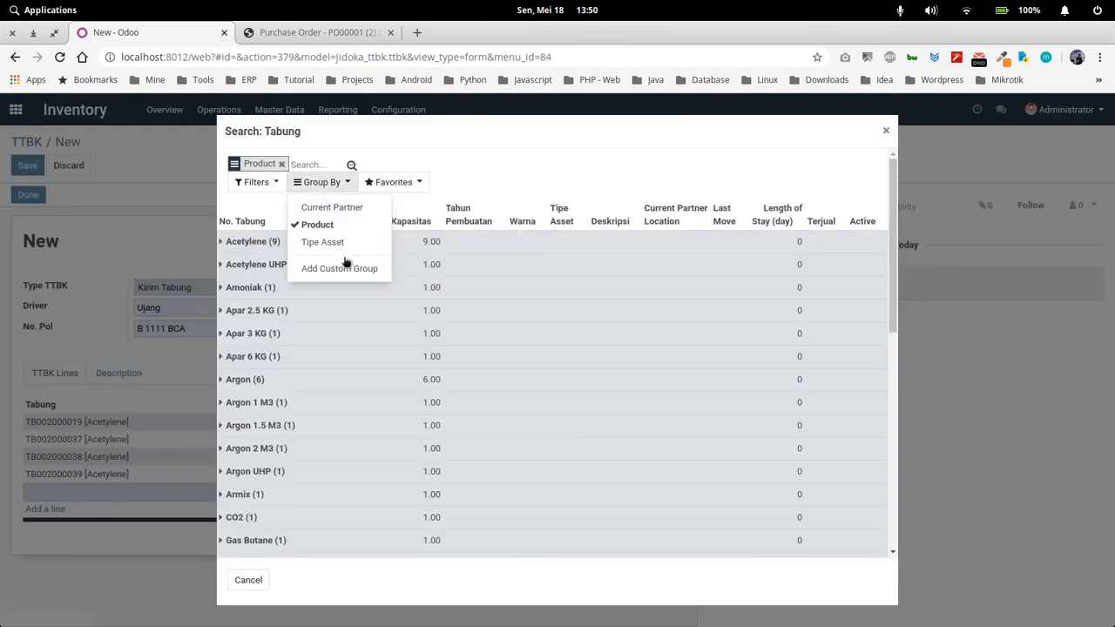
{"action": "left_click", "coordinate": [264, 245]}
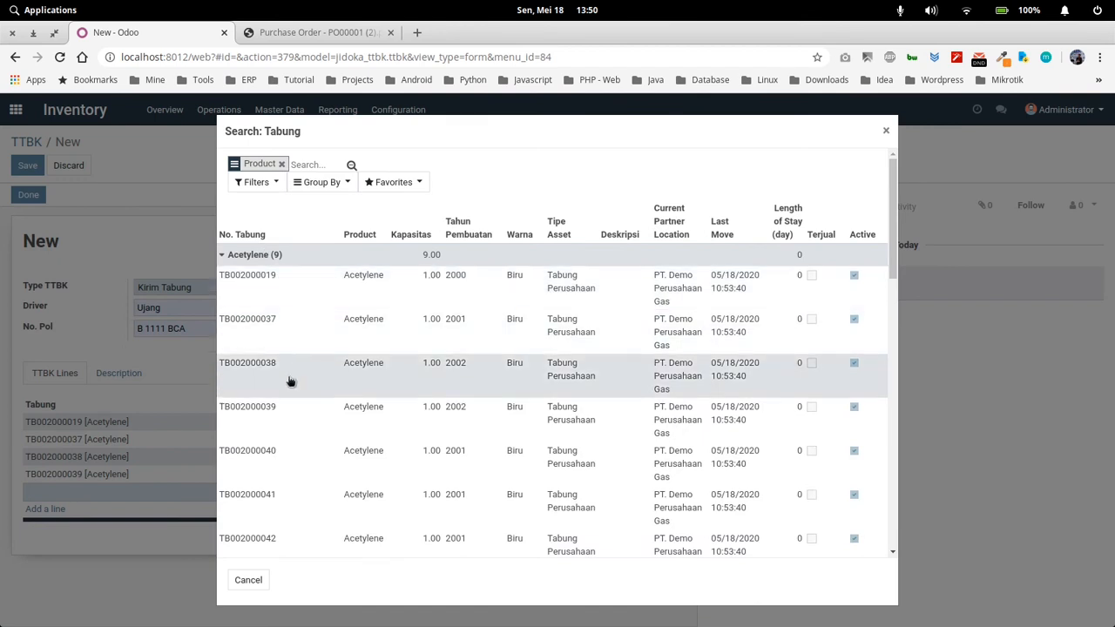
{"action": "left_click", "coordinate": [286, 453]}
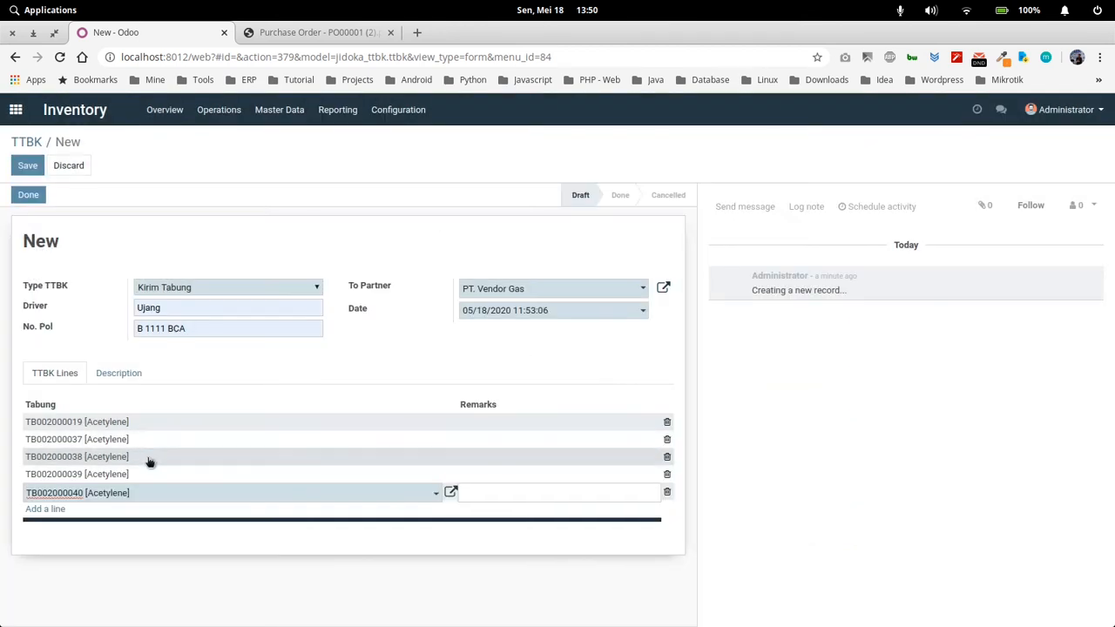
{"action": "left_click", "coordinate": [212, 366]}
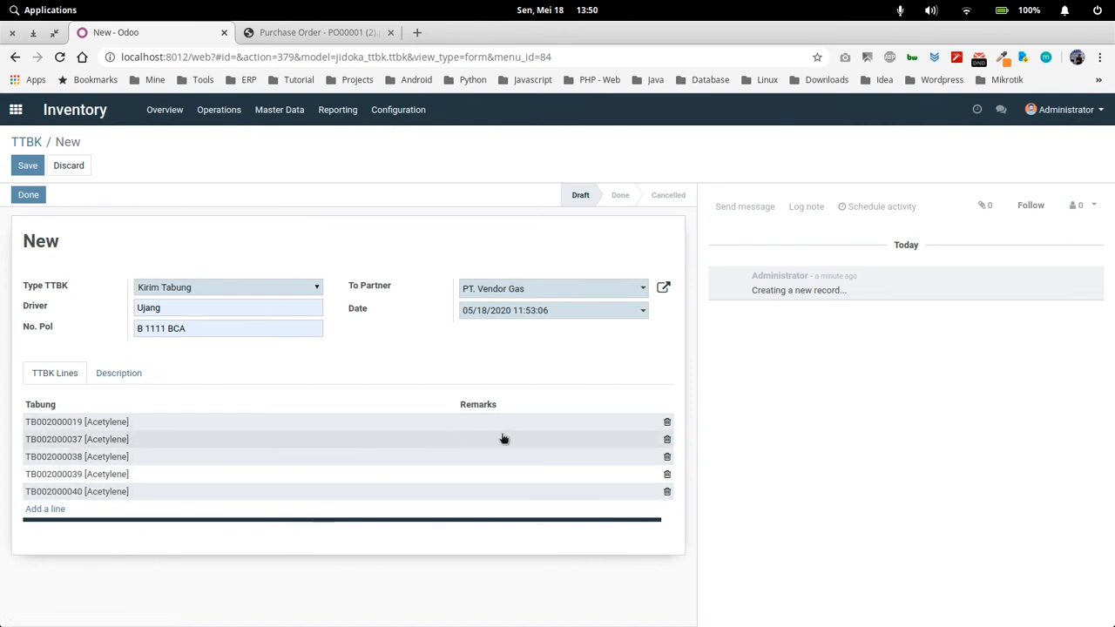
Enter the TTBK description "kirim ke vendor untuk di refill", then save the record and mark it as done
{"action": "left_click", "coordinate": [118, 375]}
{"action": "left_click", "coordinate": [218, 430]}
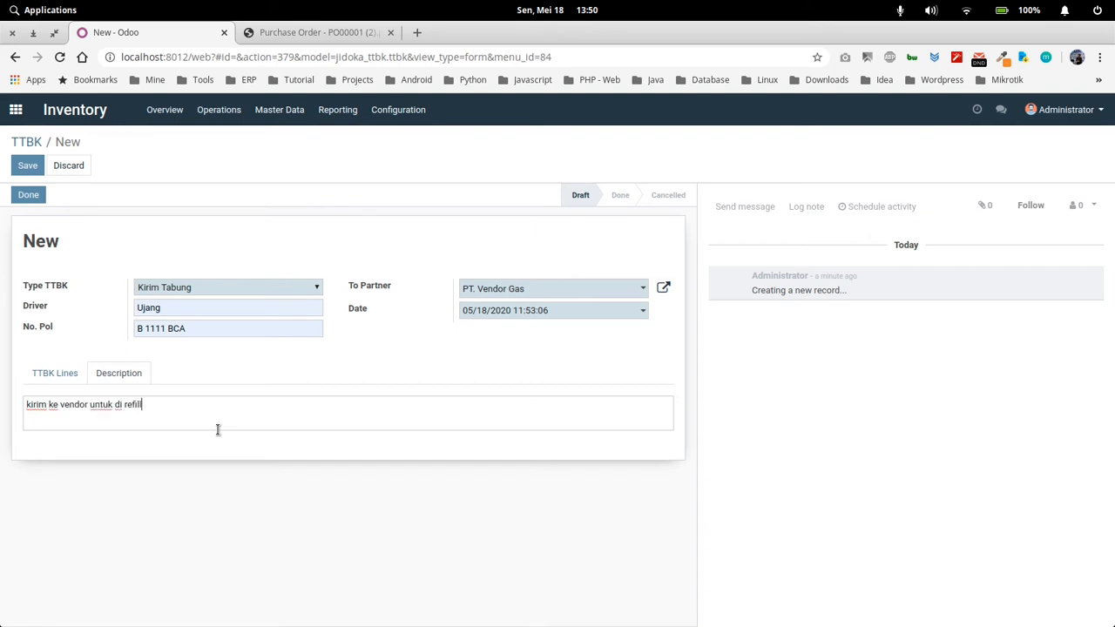
{"action": "left_click", "coordinate": [33, 166]}
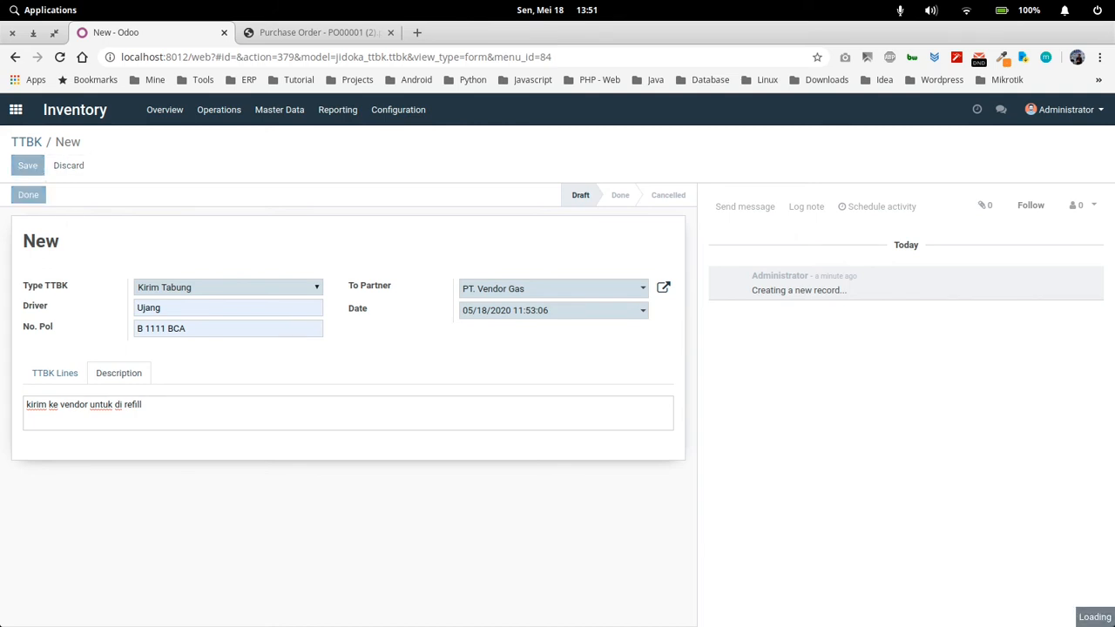
{"action": "left_click", "coordinate": [29, 196]}
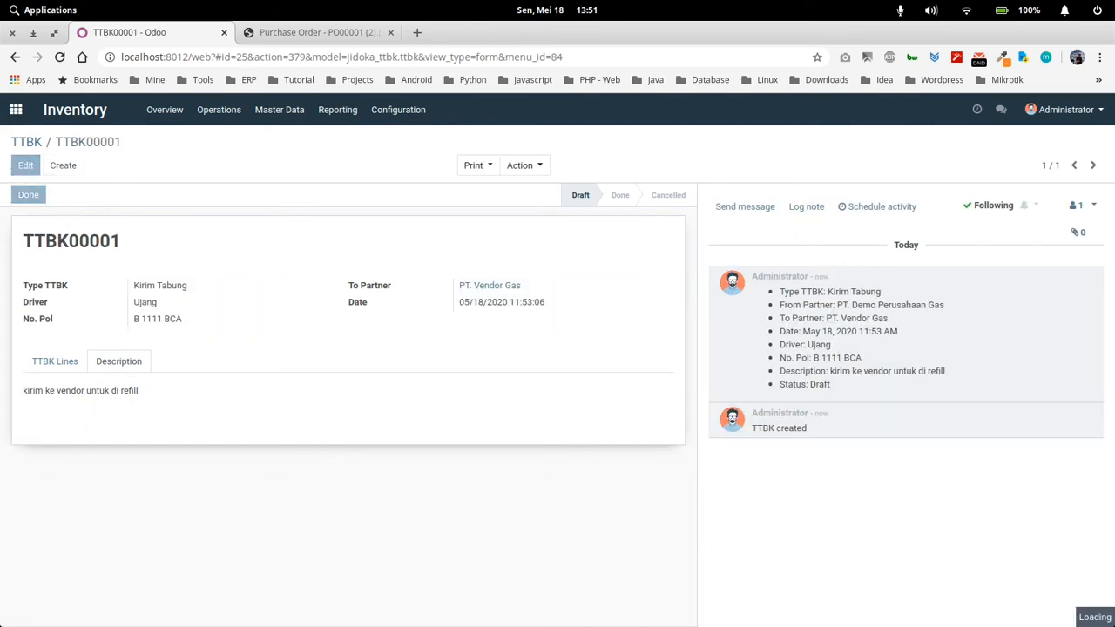
Print the TTBK Report, open the downloaded PDF and check its sender (Dari) and recipient (Kepada)
{"action": "left_click", "coordinate": [473, 165]}
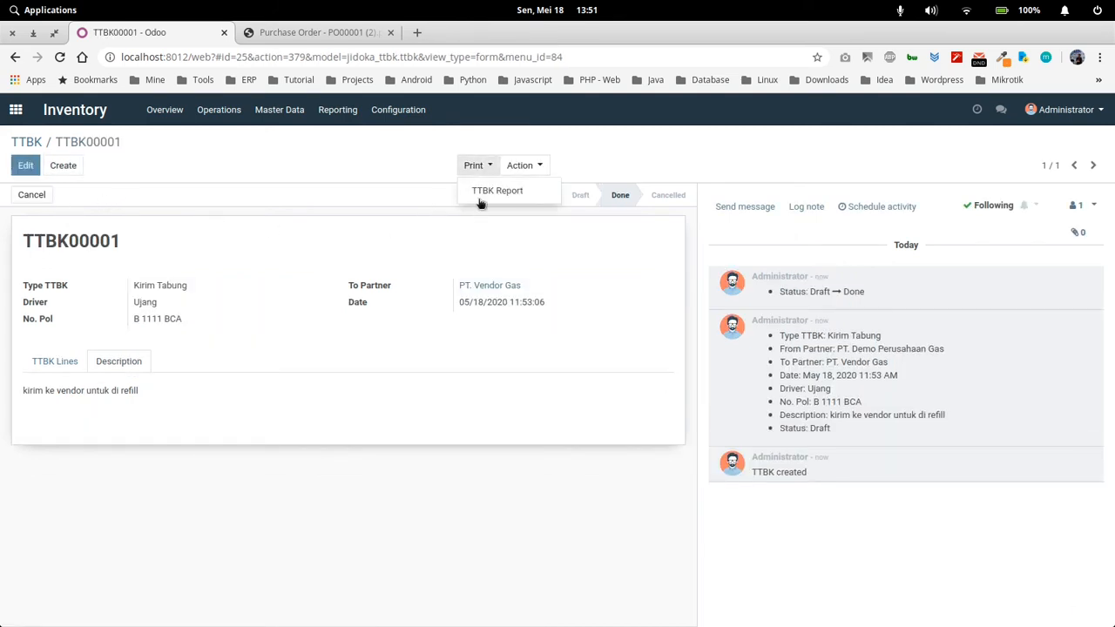
{"action": "left_click", "coordinate": [488, 189]}
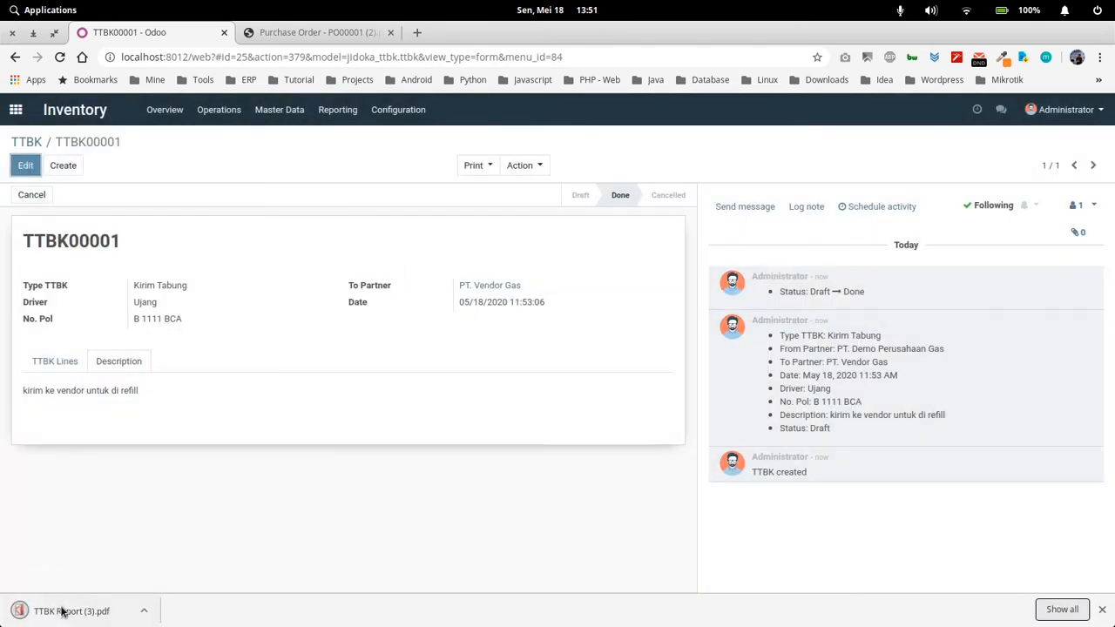
{"action": "left_click", "coordinate": [59, 610]}
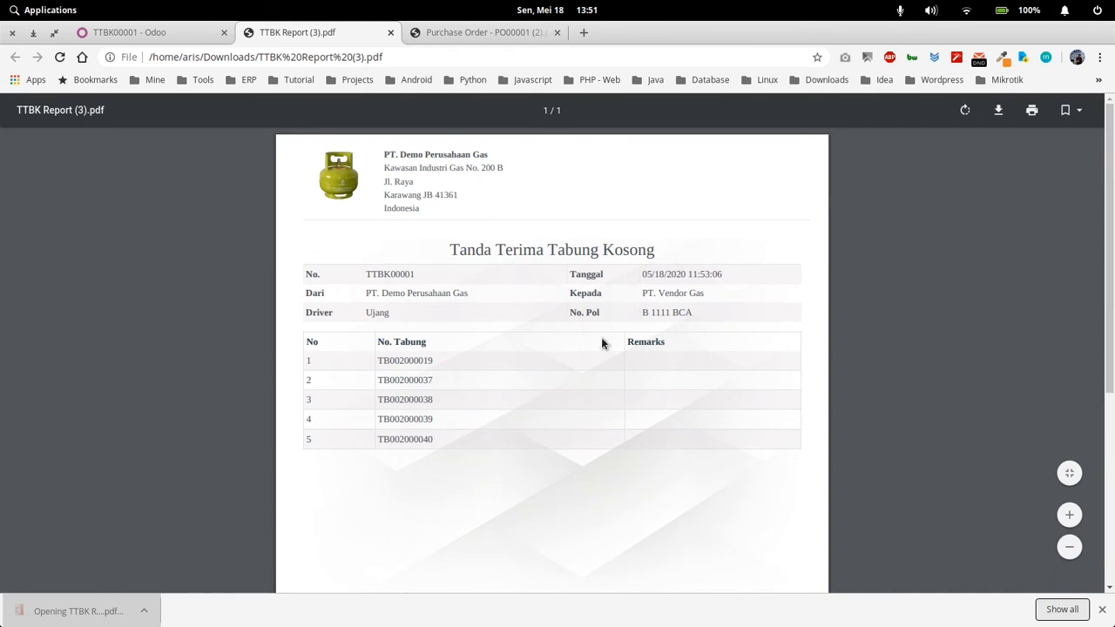
{"action": "scroll", "coordinate": [602, 343], "scroll_direction": "down", "scroll_amount": 1}
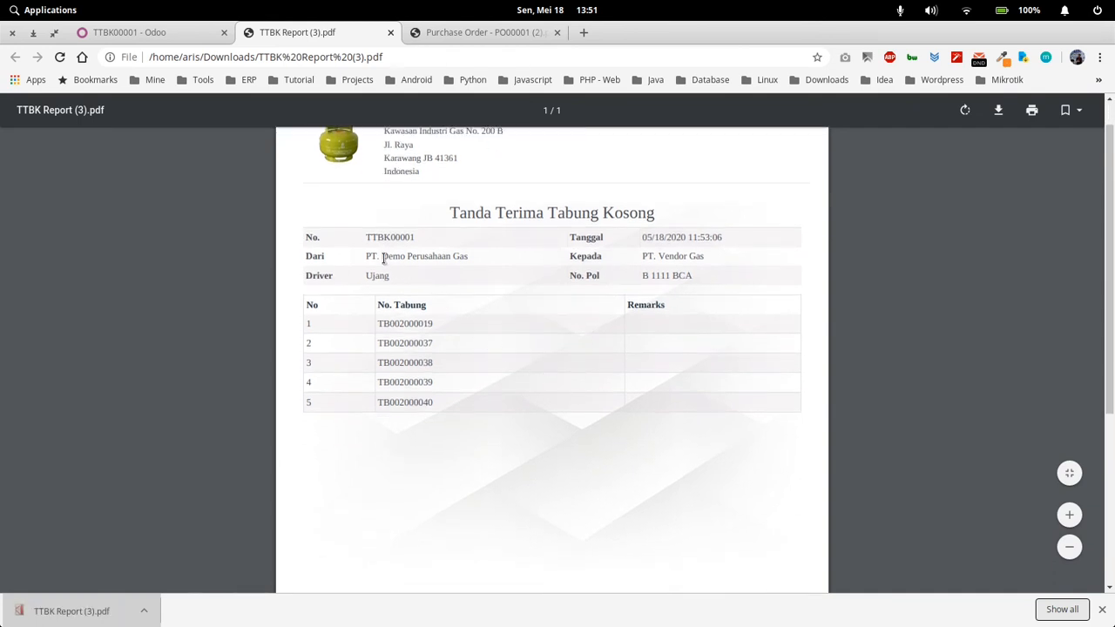
{"action": "left_click_drag", "start_coordinate": [383, 257], "coordinate": [499, 258]}
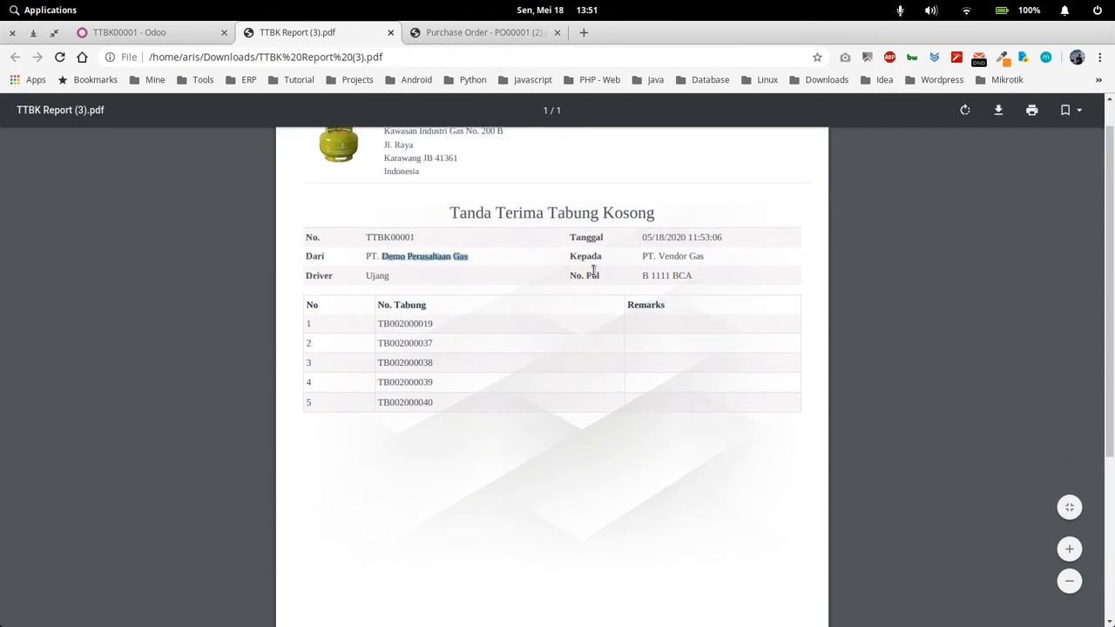
{"action": "left_click_drag", "start_coordinate": [639, 256], "coordinate": [759, 262]}
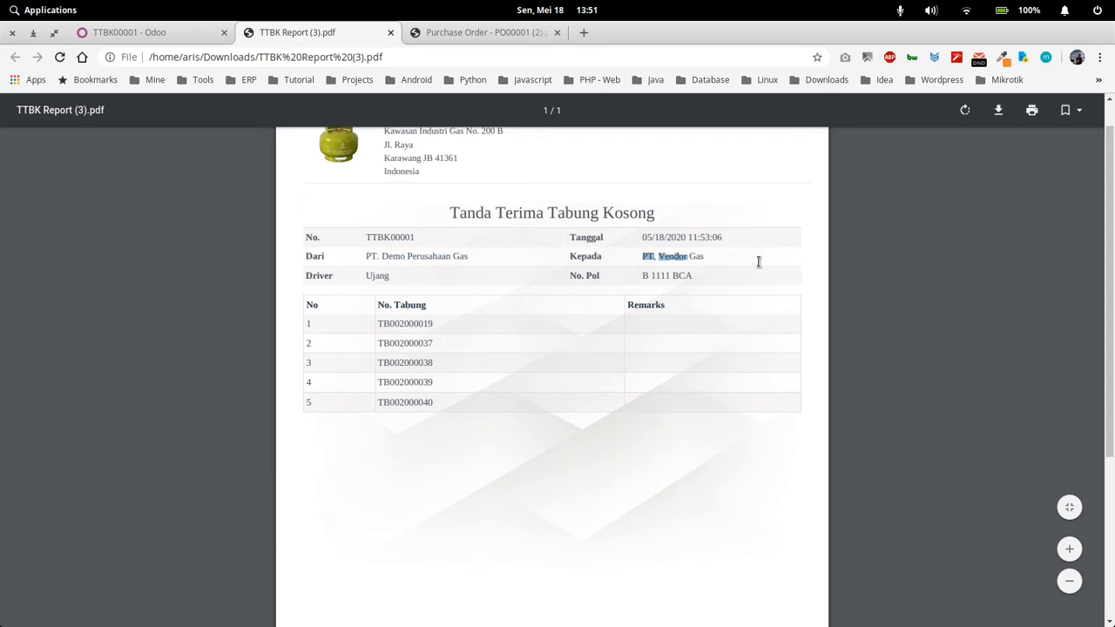
Return to the Odoo page and check the Current Partner Location of the Acetylene cylinders in the Data Tabung list
{"action": "left_click", "coordinate": [175, 33]}
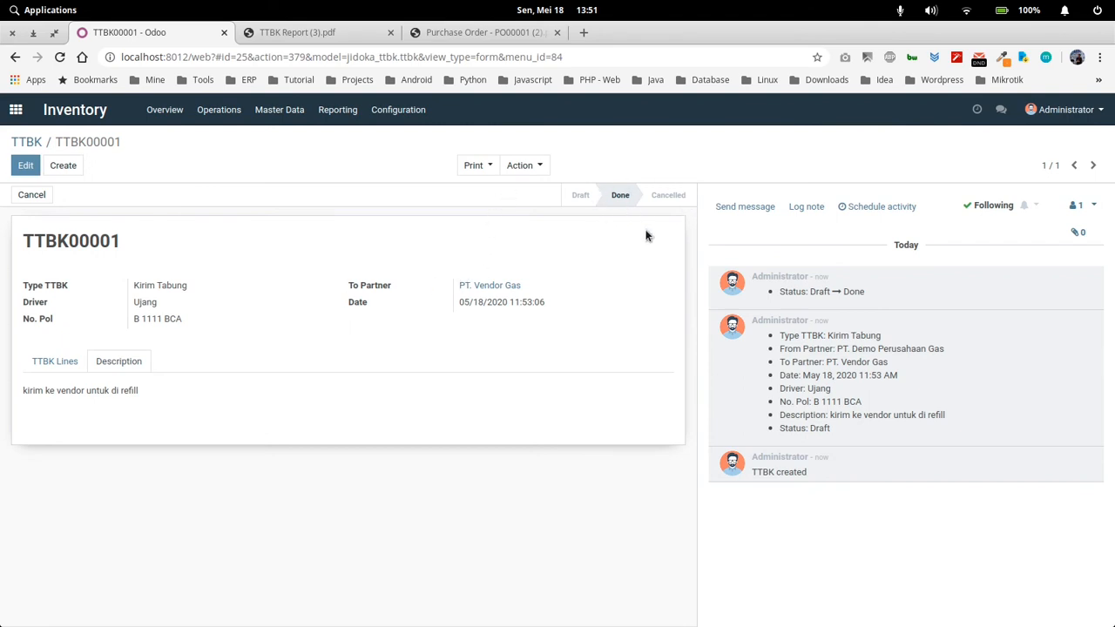
{"action": "left_click", "coordinate": [292, 111]}
{"action": "left_click", "coordinate": [299, 173]}
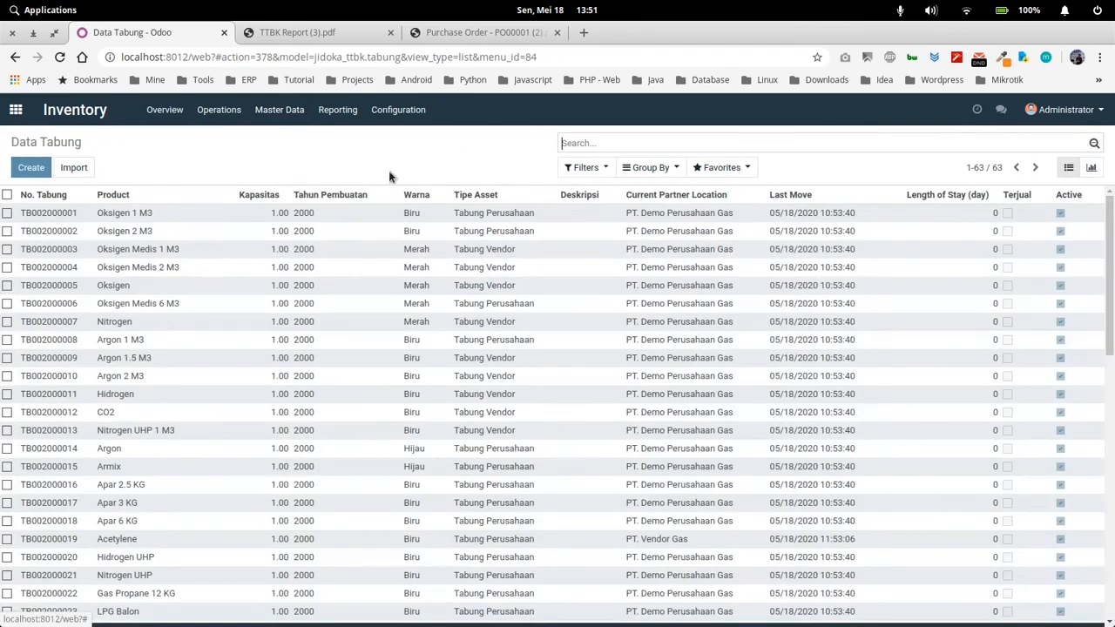
{"action": "scroll", "coordinate": [713, 410], "scroll_direction": "down", "scroll_amount": 4}
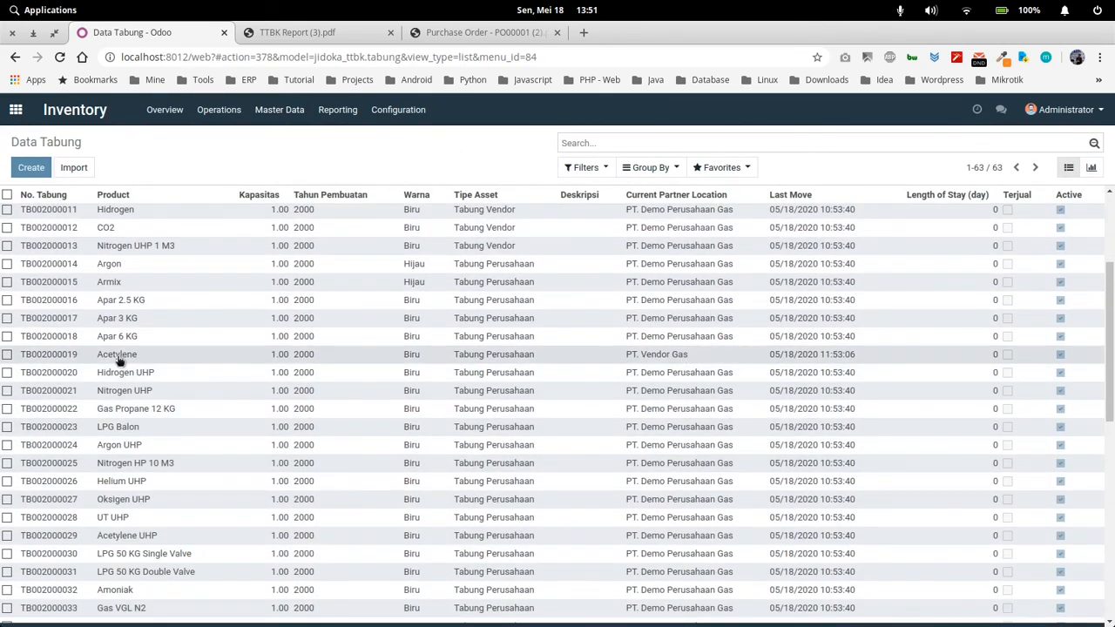
{"action": "scroll", "coordinate": [607, 392], "scroll_direction": "down", "scroll_amount": 5}
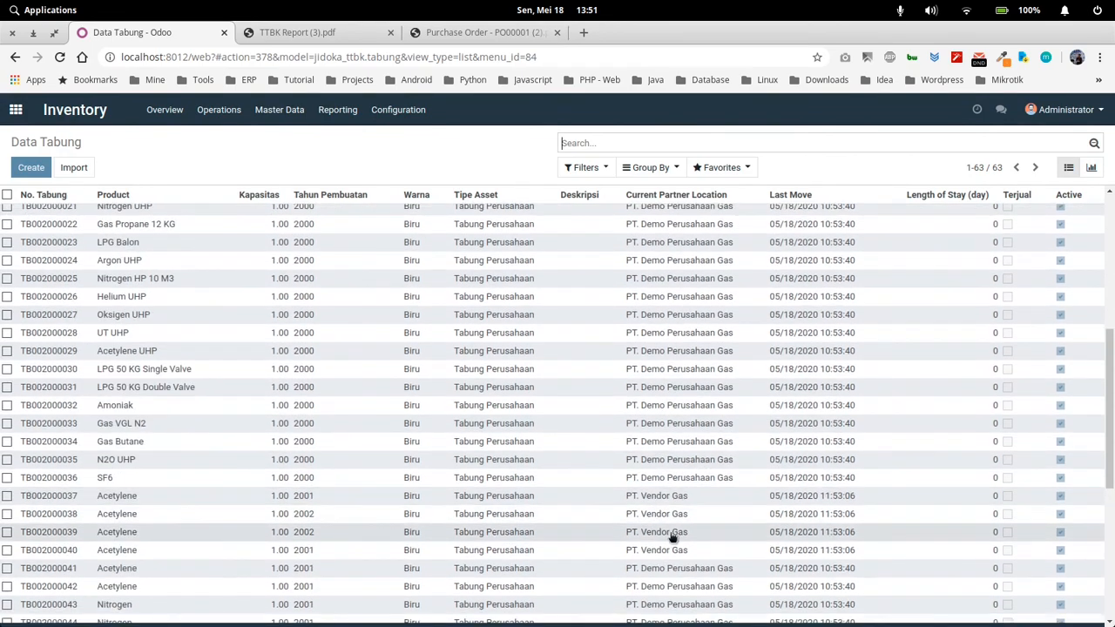
{"action": "scroll", "coordinate": [659, 515], "scroll_direction": "up", "scroll_amount": 2}
{"action": "scroll", "coordinate": [338, 201], "scroll_direction": "up", "scroll_amount": 3}
Group the Data Tabung list by Current Partner and expand the PT. Vendor Gas group
{"action": "left_click", "coordinate": [649, 167]}
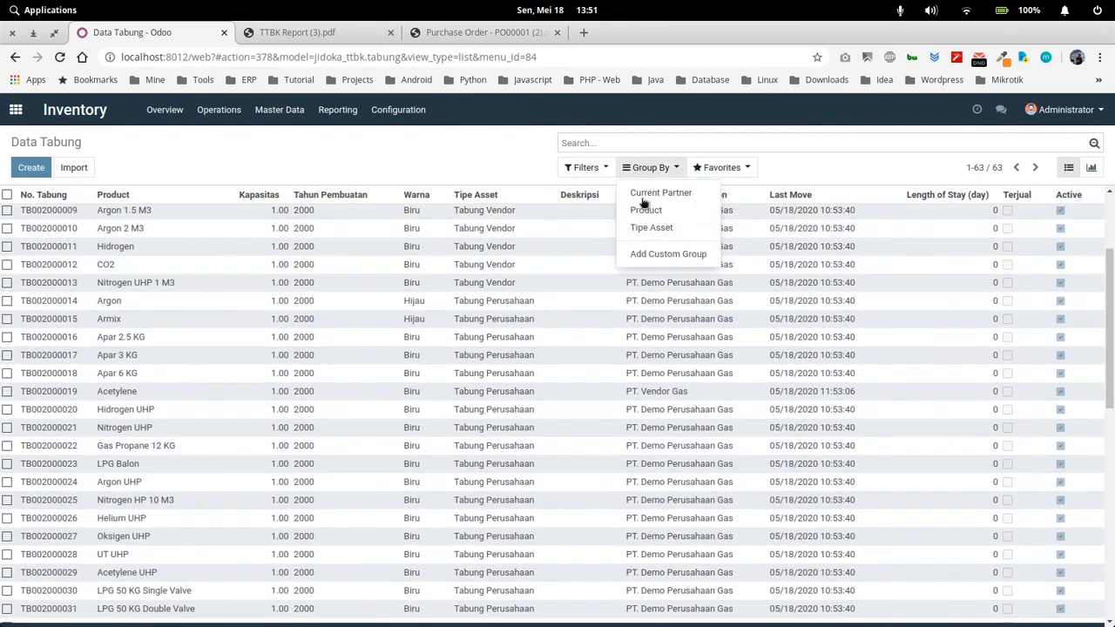
{"action": "left_click", "coordinate": [657, 193]}
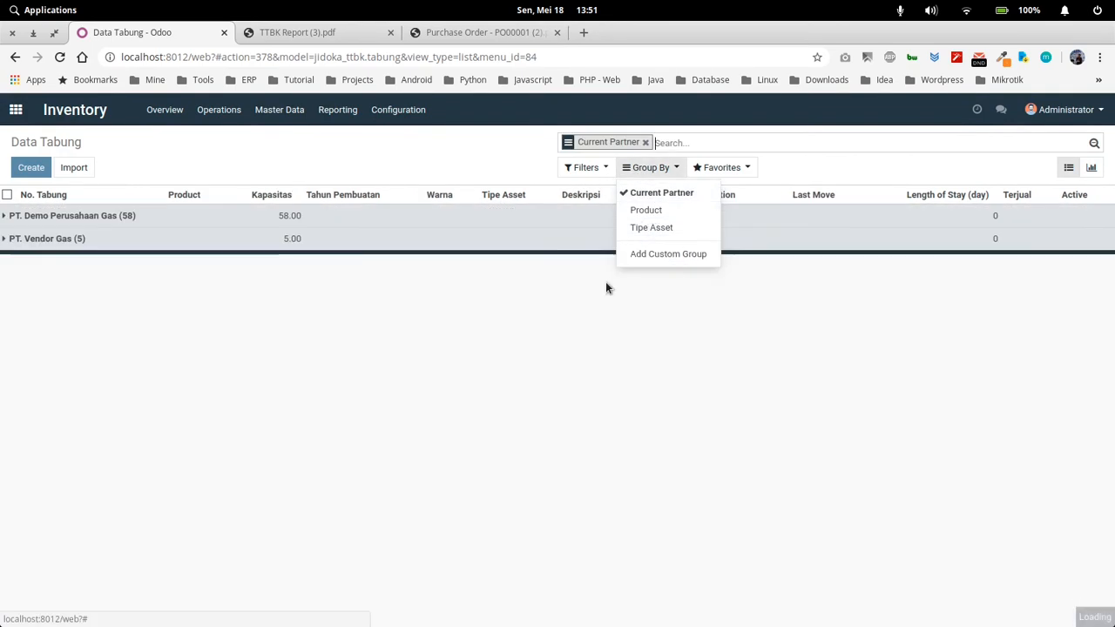
{"action": "left_click", "coordinate": [491, 306]}
{"action": "left_click", "coordinate": [94, 241]}
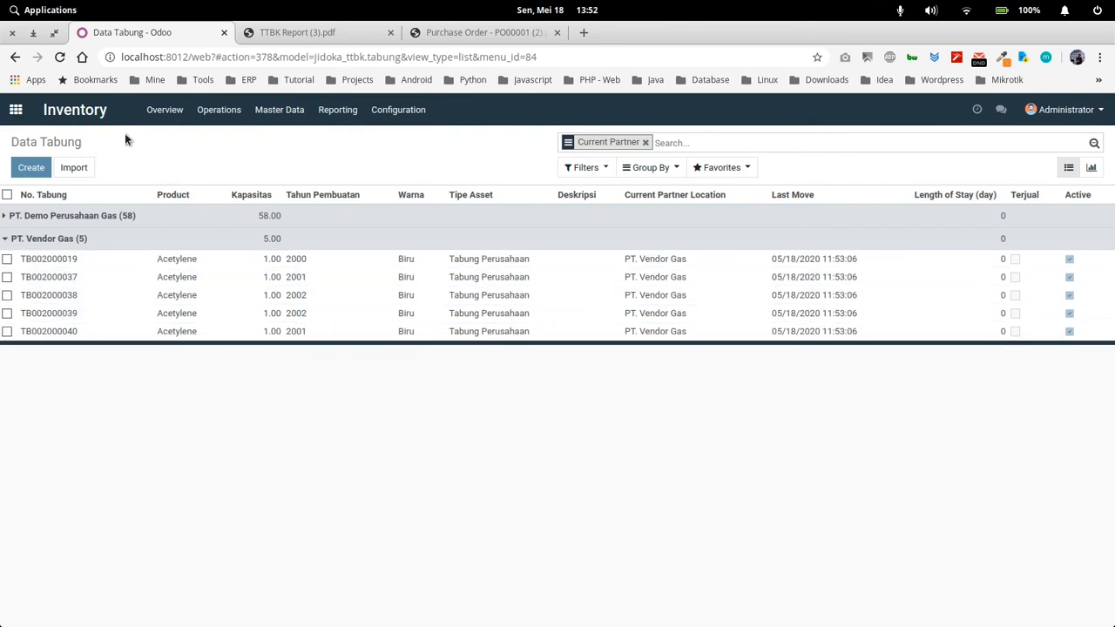
Open the ready PT. Vendor Gas receipt from the Inventory overview and put it in edit mode
{"action": "left_click", "coordinate": [15, 109]}
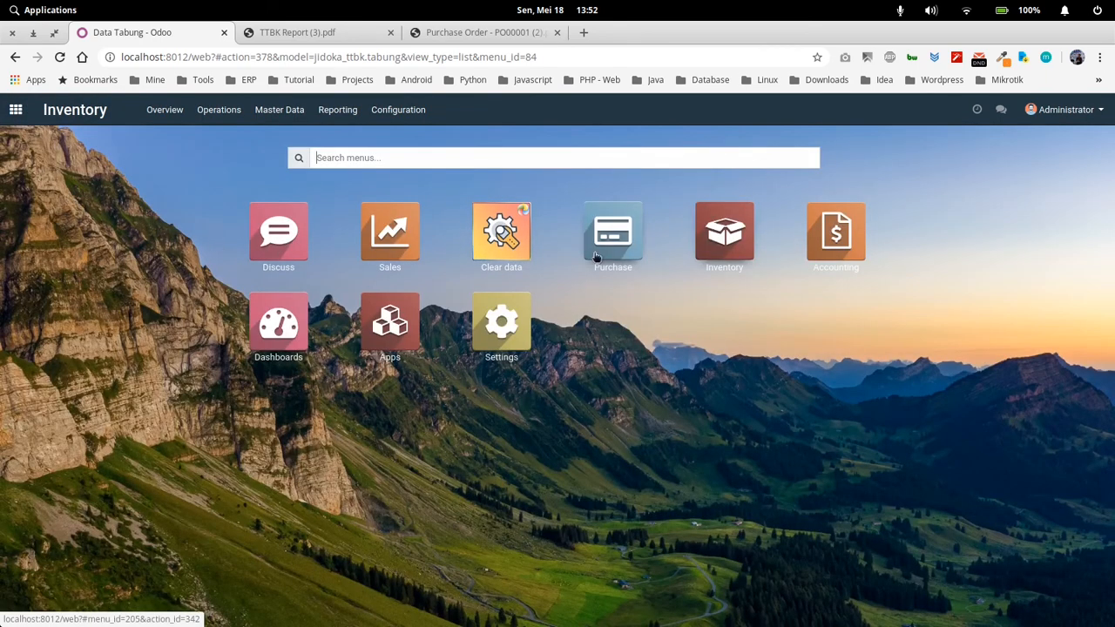
{"action": "left_click", "coordinate": [724, 231]}
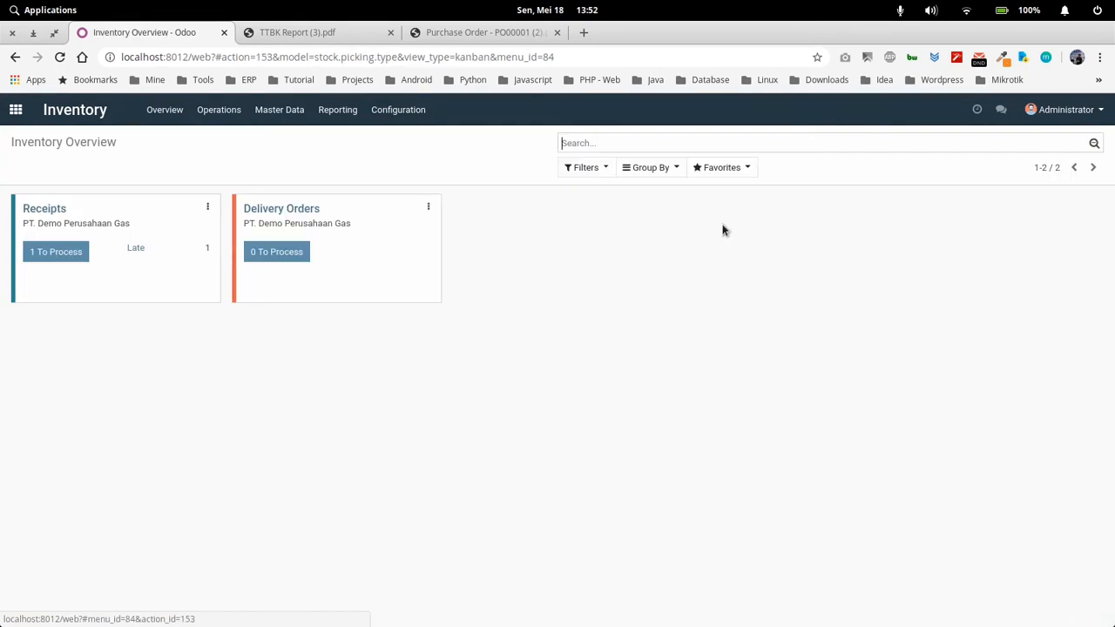
{"action": "left_click", "coordinate": [65, 254]}
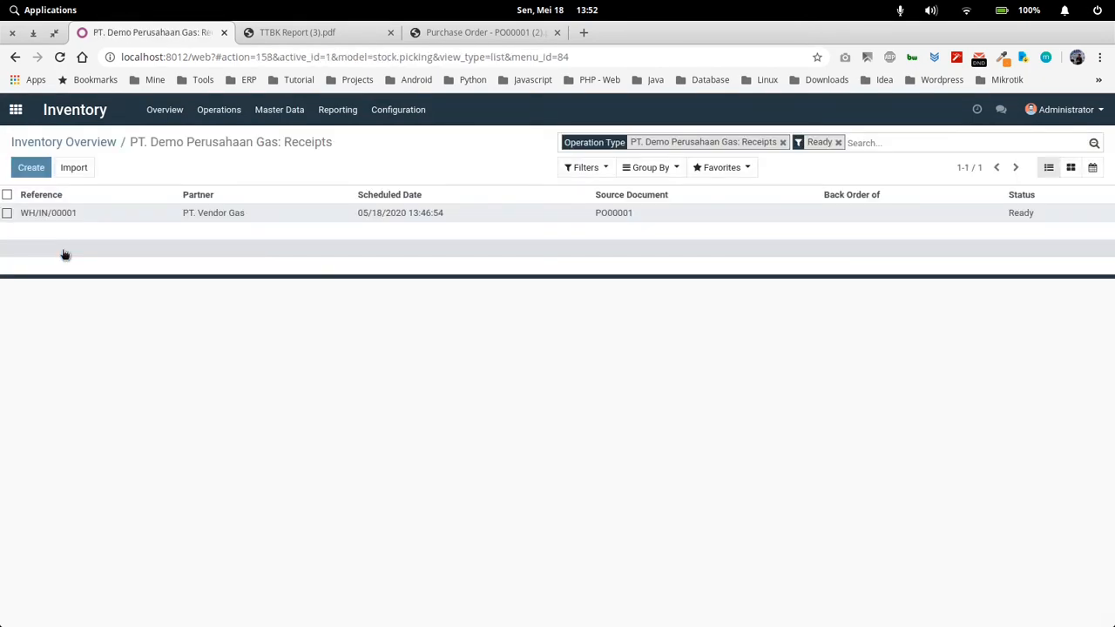
{"action": "left_click", "coordinate": [242, 218]}
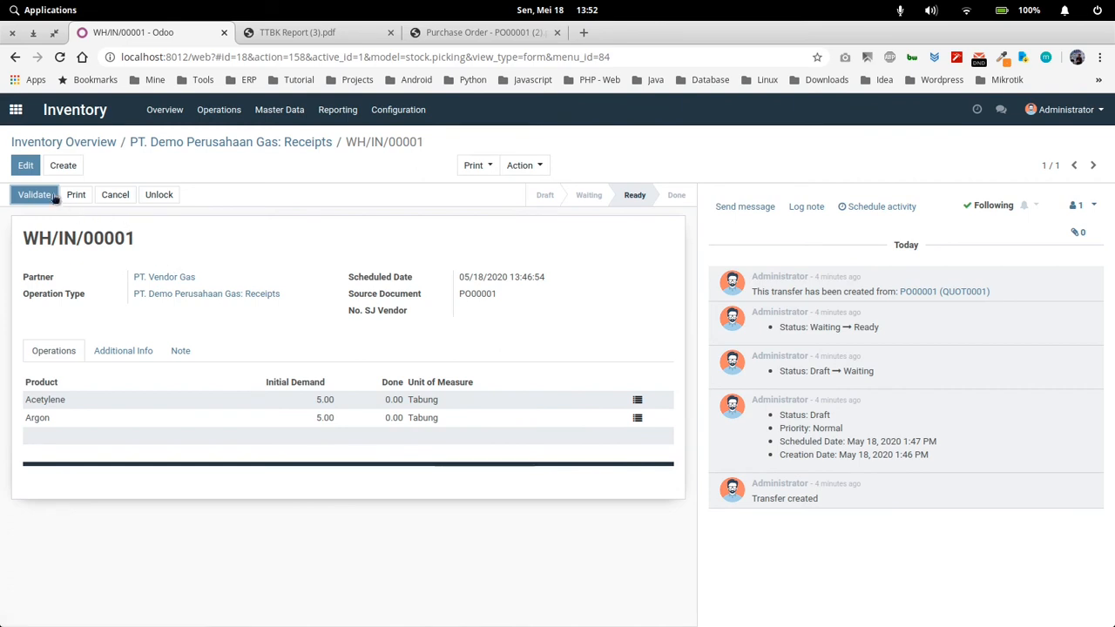
{"action": "left_click", "coordinate": [25, 165]}
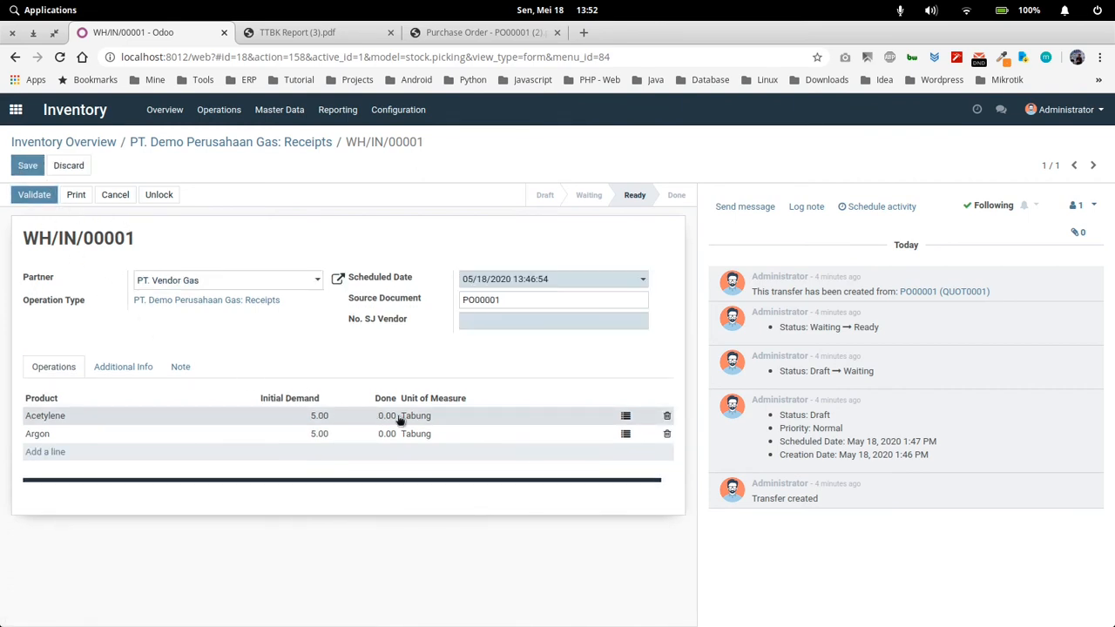
Try to open the Acetylene line's detailed operations, and fill in No. SJ Vendor with 00001
{"action": "left_click", "coordinate": [625, 417]}
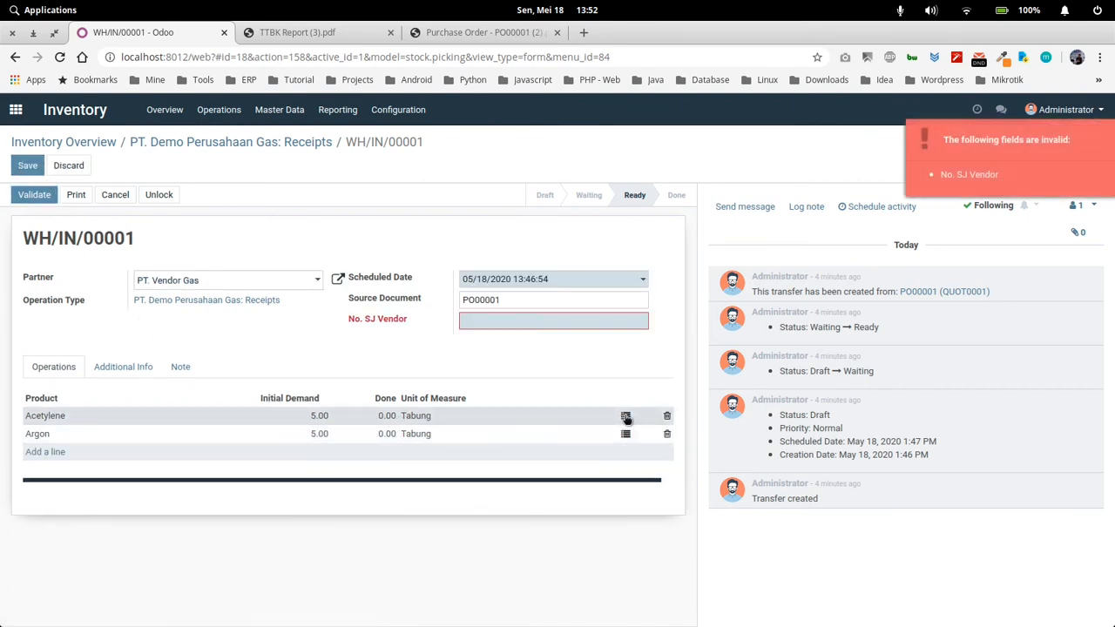
{"action": "left_click", "coordinate": [489, 323]}
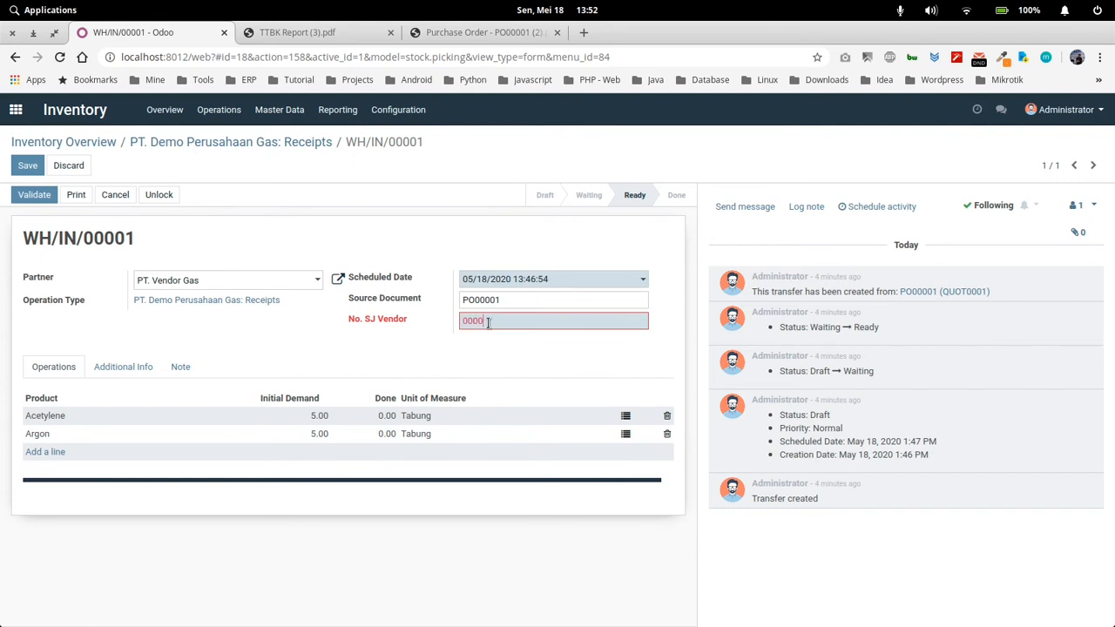
{"action": "left_click", "coordinate": [512, 384]}
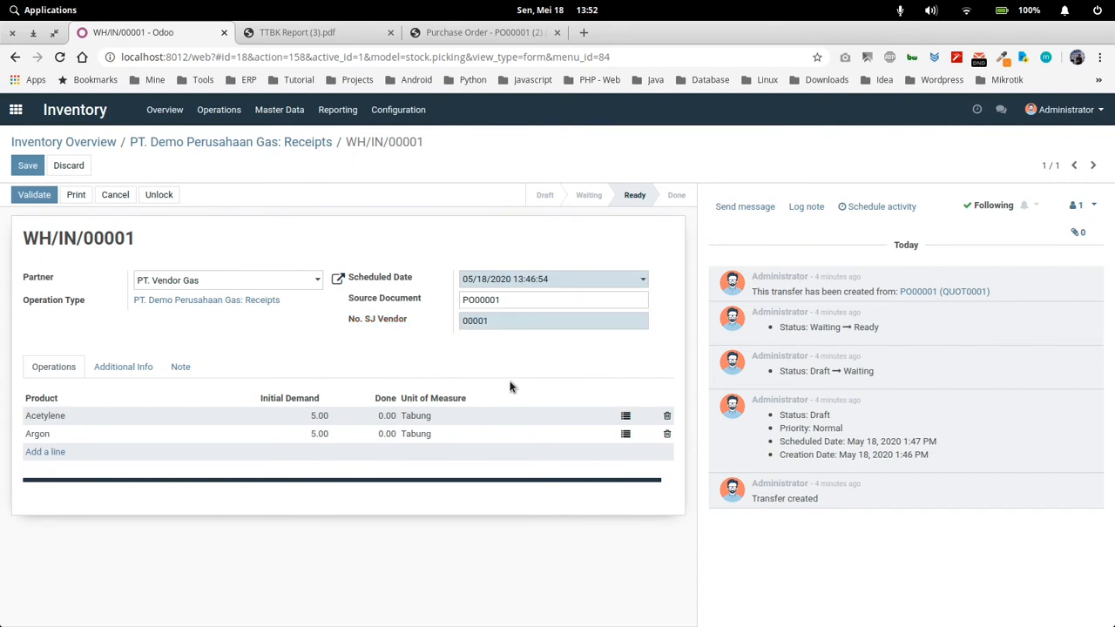
Set the Acetylene line's done quantity to 5
{"action": "left_click", "coordinate": [389, 419]}
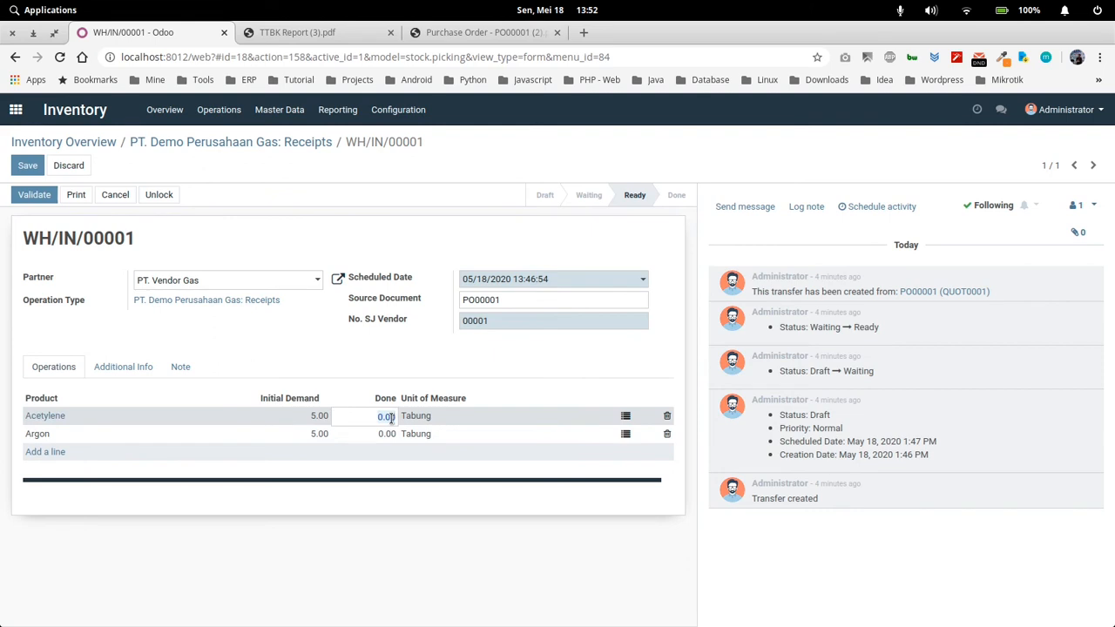
{"action": "type", "text": "5"}
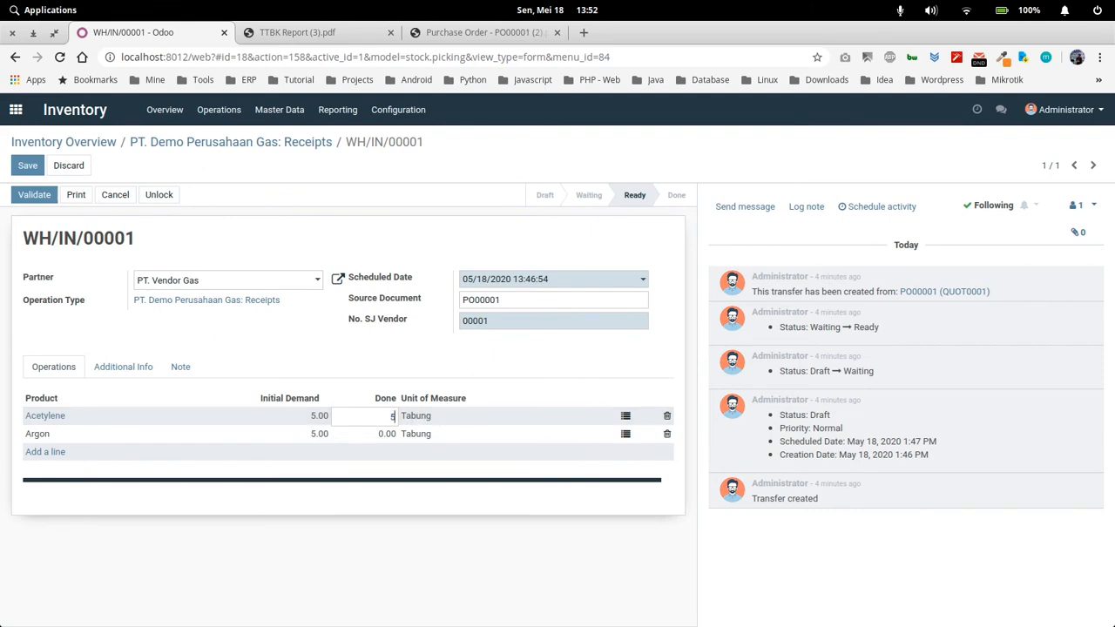
{"action": "left_click", "coordinate": [471, 388]}
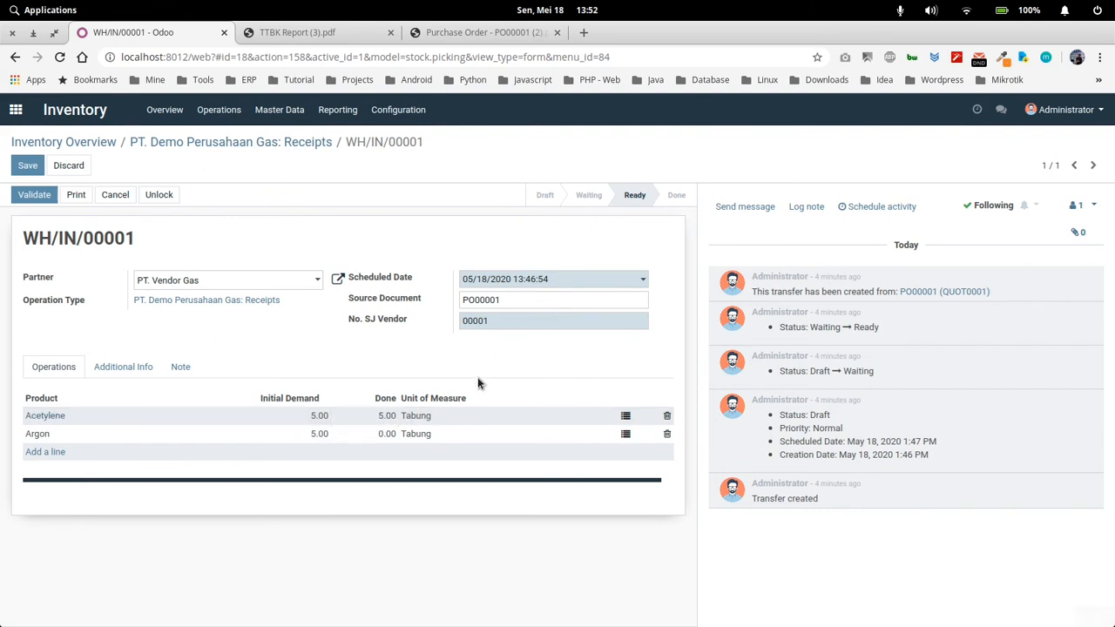
Assign cylinders TB002000019, TB002000037 and TB002000038 to the Acetylene line's TTBK lines and confirm them
{"action": "left_click", "coordinate": [626, 420]}
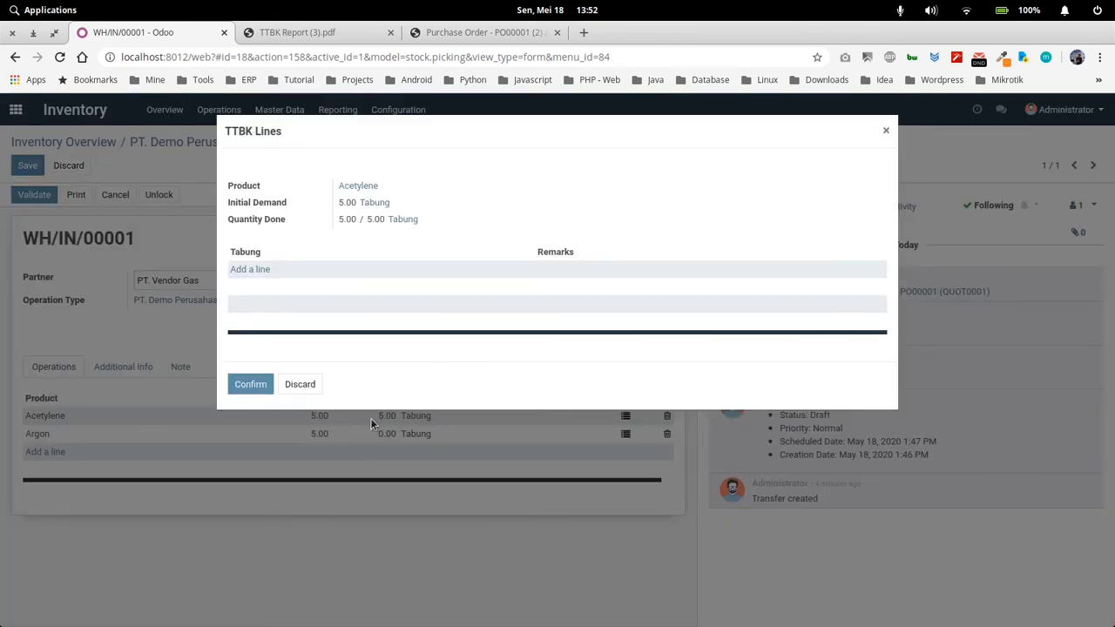
{"action": "left_click", "coordinate": [250, 269]}
{"action": "left_click", "coordinate": [269, 273]}
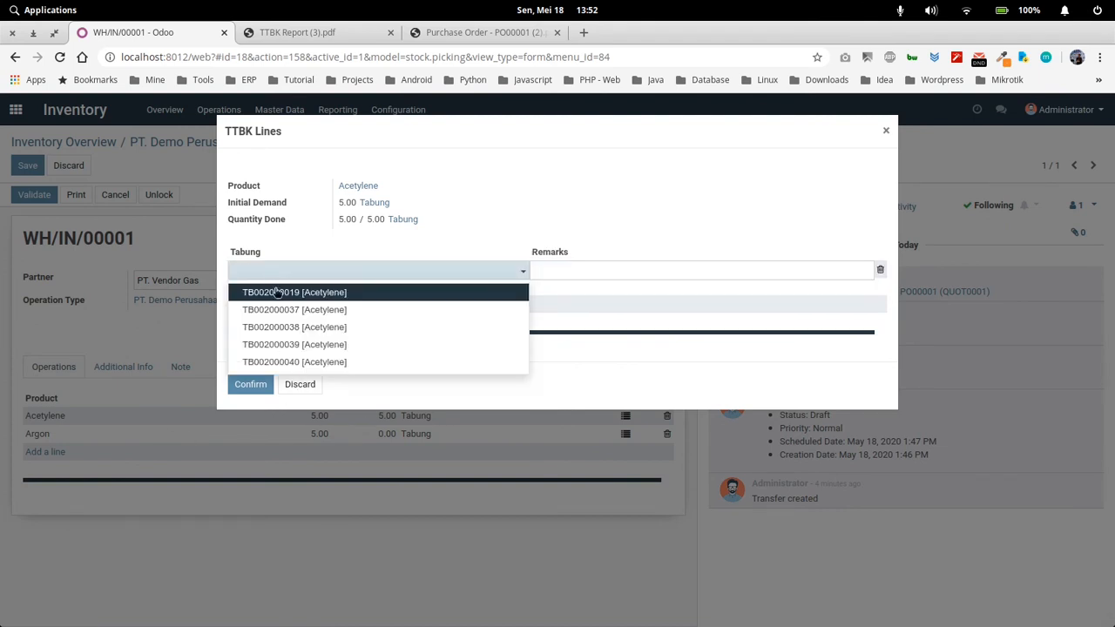
{"action": "left_click", "coordinate": [272, 289]}
{"action": "left_click", "coordinate": [276, 288]}
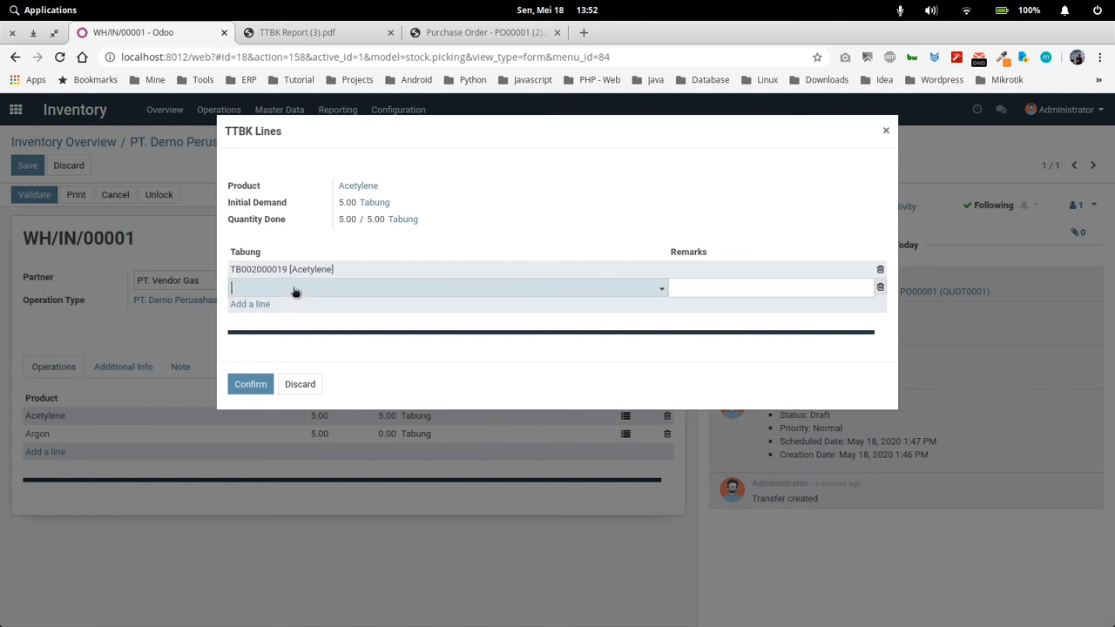
{"action": "left_click", "coordinate": [298, 290]}
{"action": "left_click", "coordinate": [299, 326]}
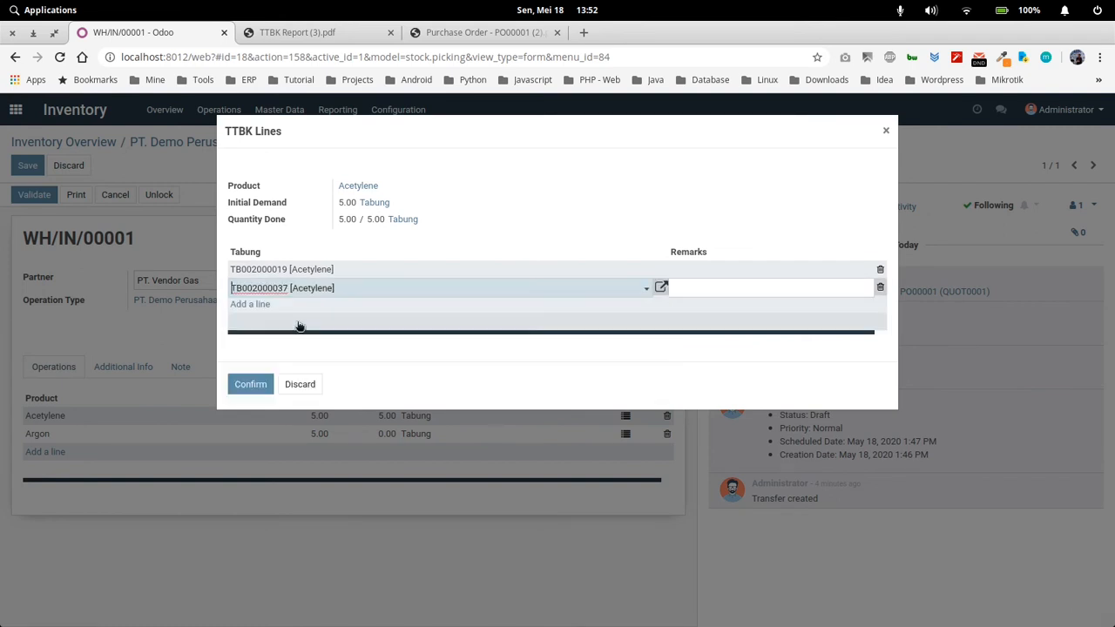
{"action": "left_click", "coordinate": [256, 305]}
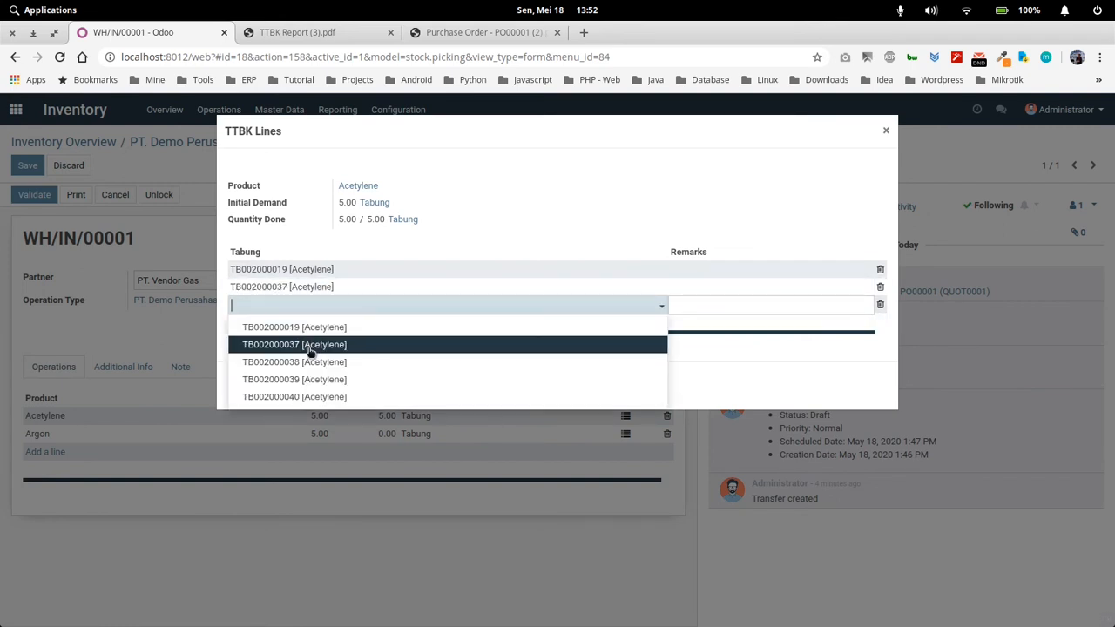
{"action": "left_click", "coordinate": [304, 357]}
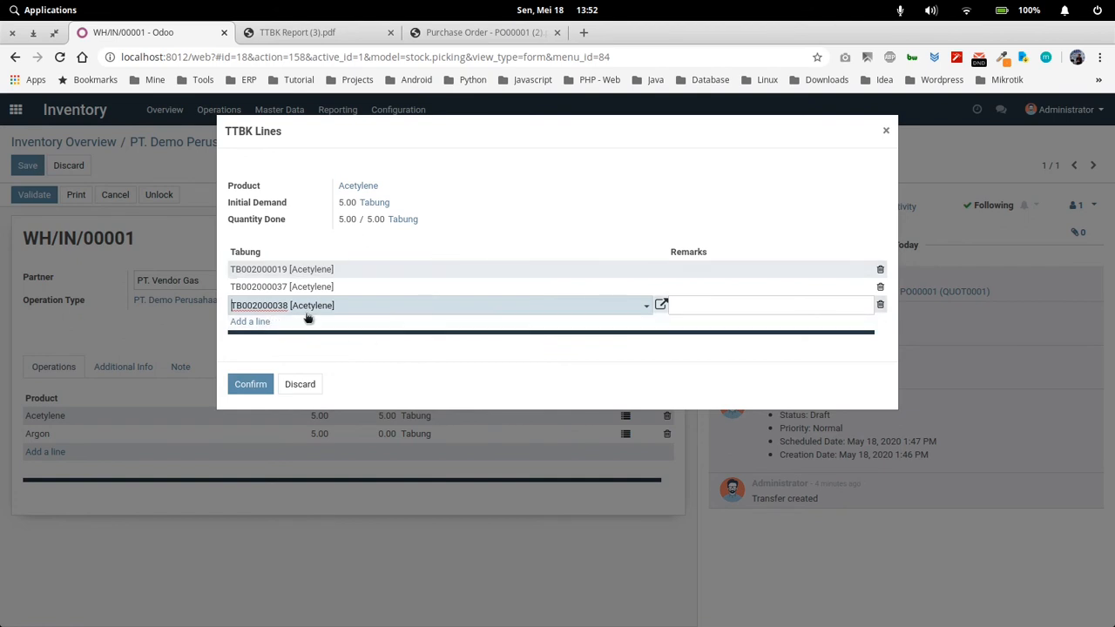
{"action": "left_click", "coordinate": [250, 384]}
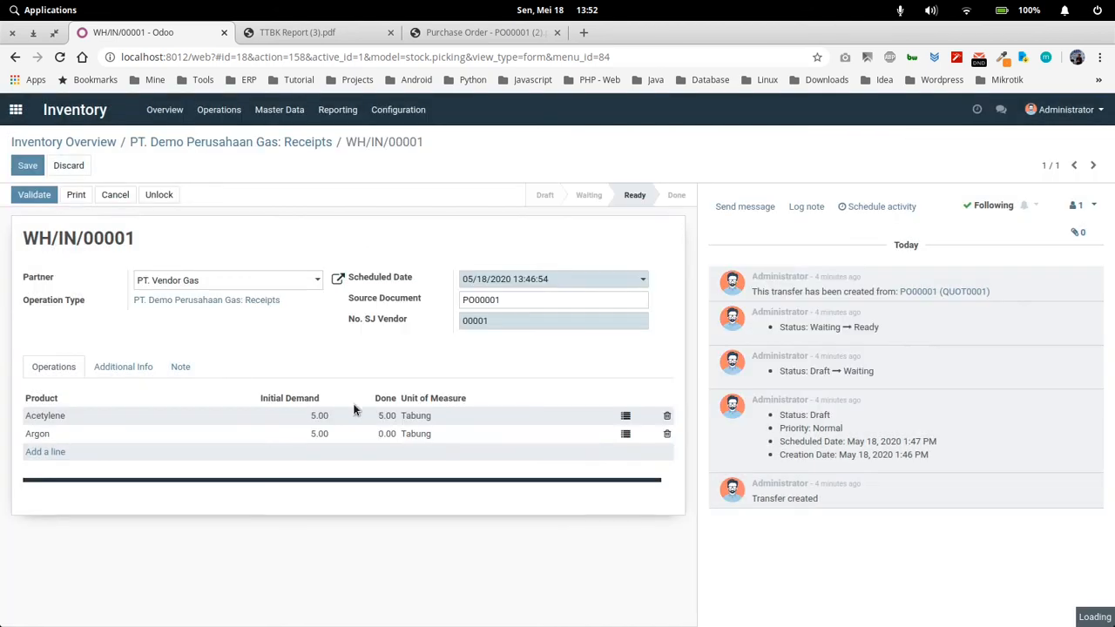
Set the Acetylene line's done quantity to 3 to match the cylinders received
{"action": "left_click", "coordinate": [387, 416]}
{"action": "type", "text": "3"}
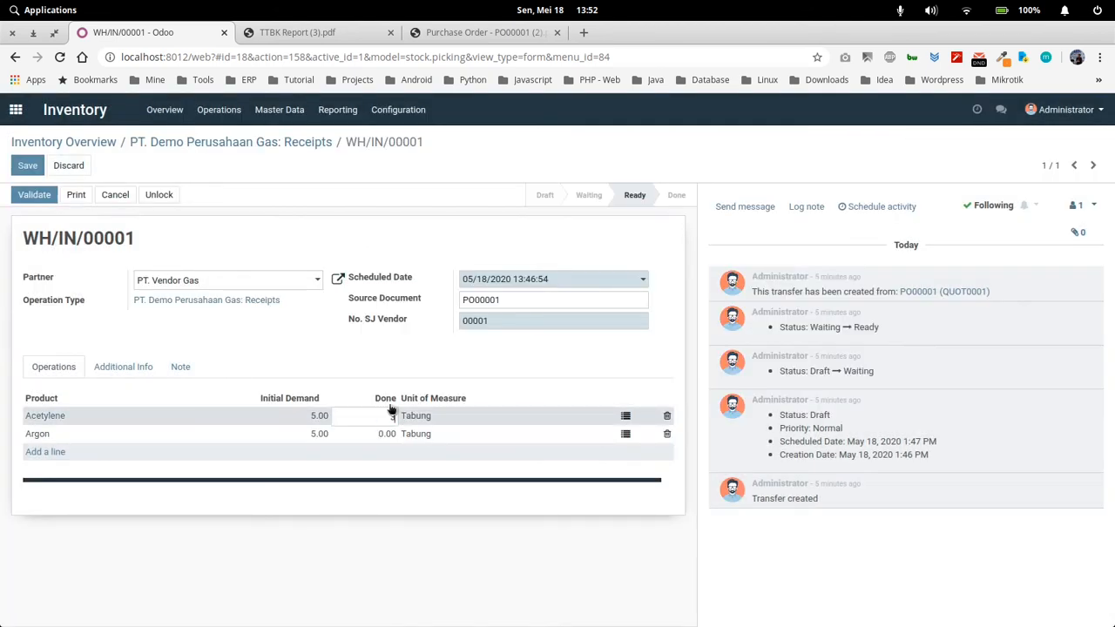
{"action": "left_click", "coordinate": [390, 352]}
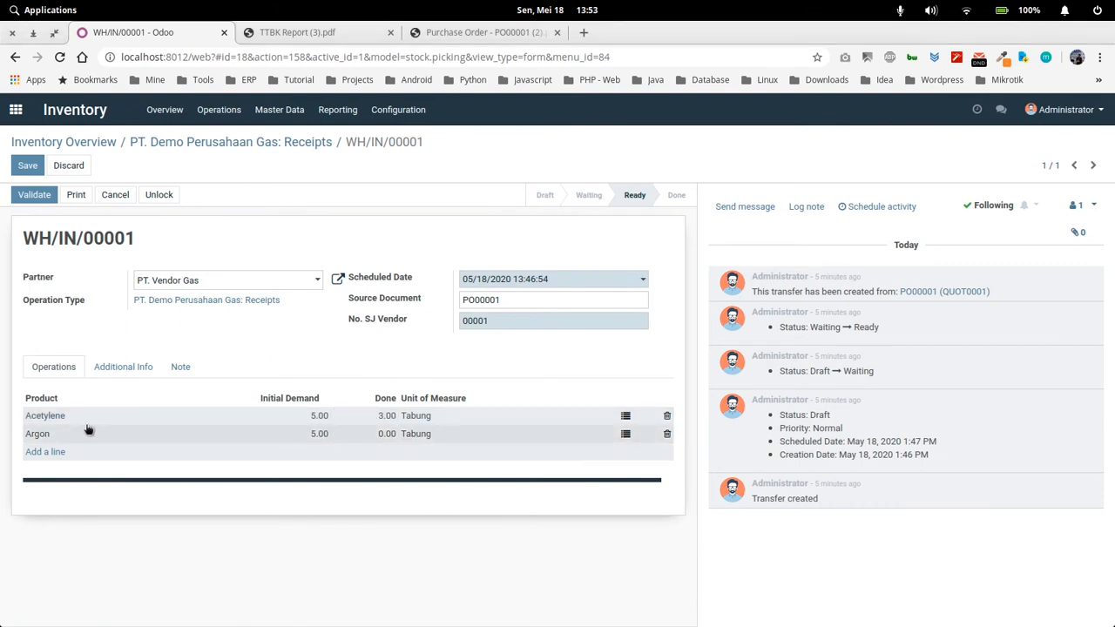
{"action": "left_click", "coordinate": [211, 131]}
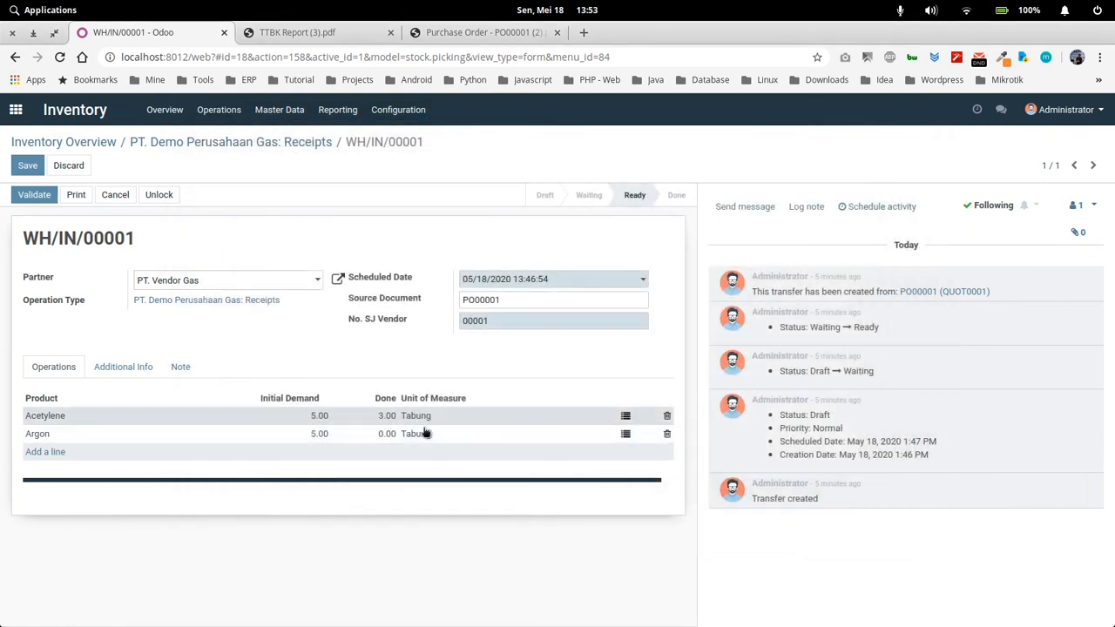
Recheck the cylinders in the Acetylene line's TTBK lines and save the receipt
{"action": "left_click", "coordinate": [625, 417]}
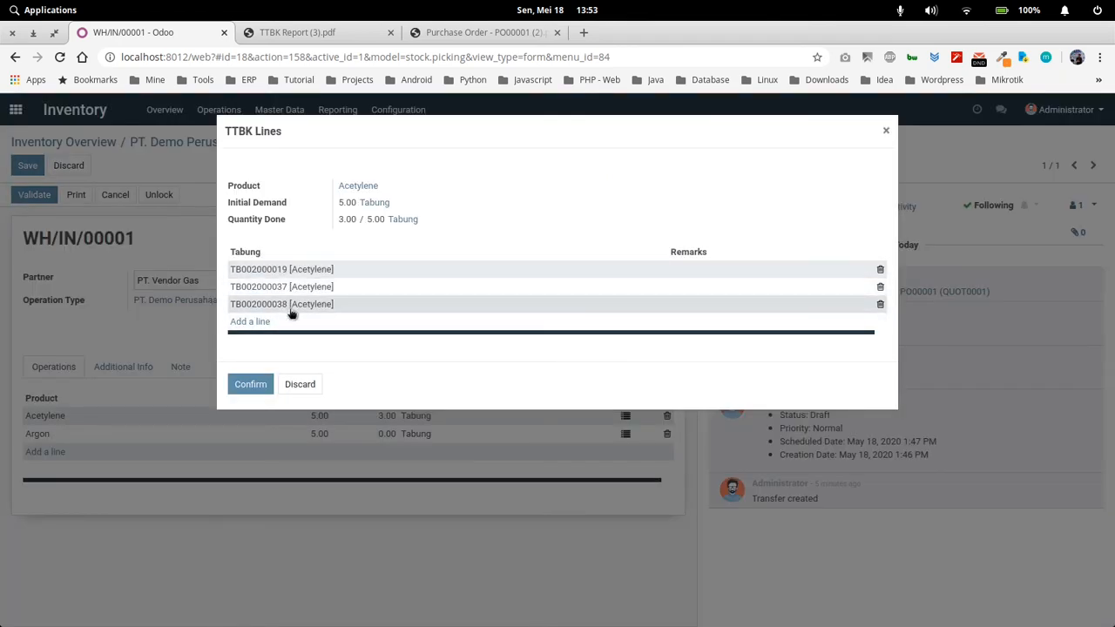
{"action": "left_click", "coordinate": [259, 385]}
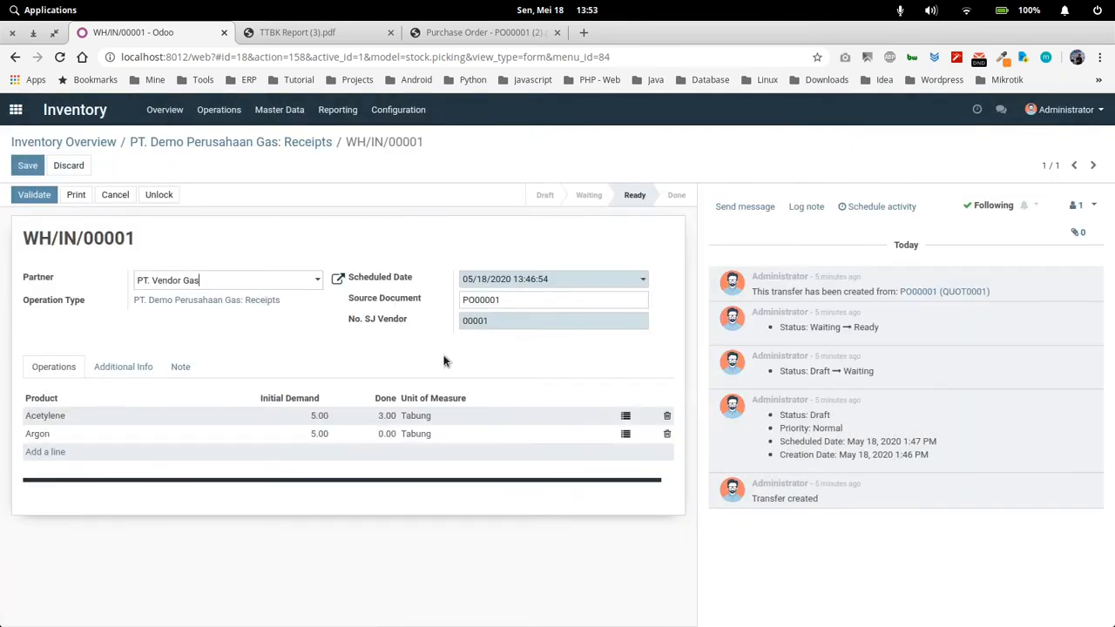
{"action": "left_click", "coordinate": [27, 166]}
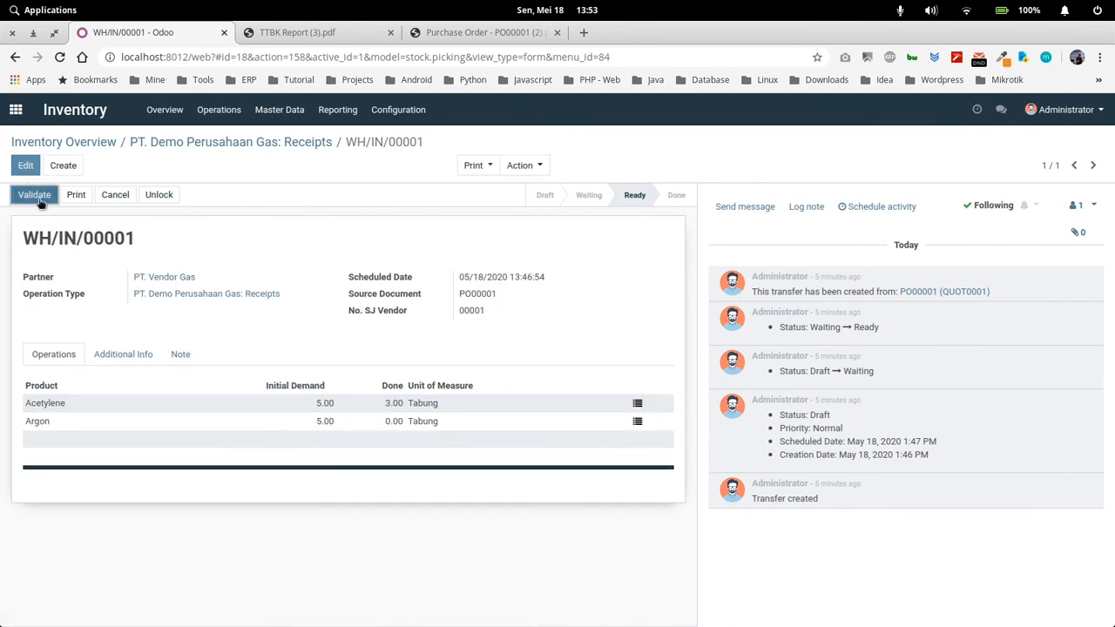
Validate the PT. Vendor Gas receipt and create a backorder for the remaining products
{"action": "left_click", "coordinate": [39, 198]}
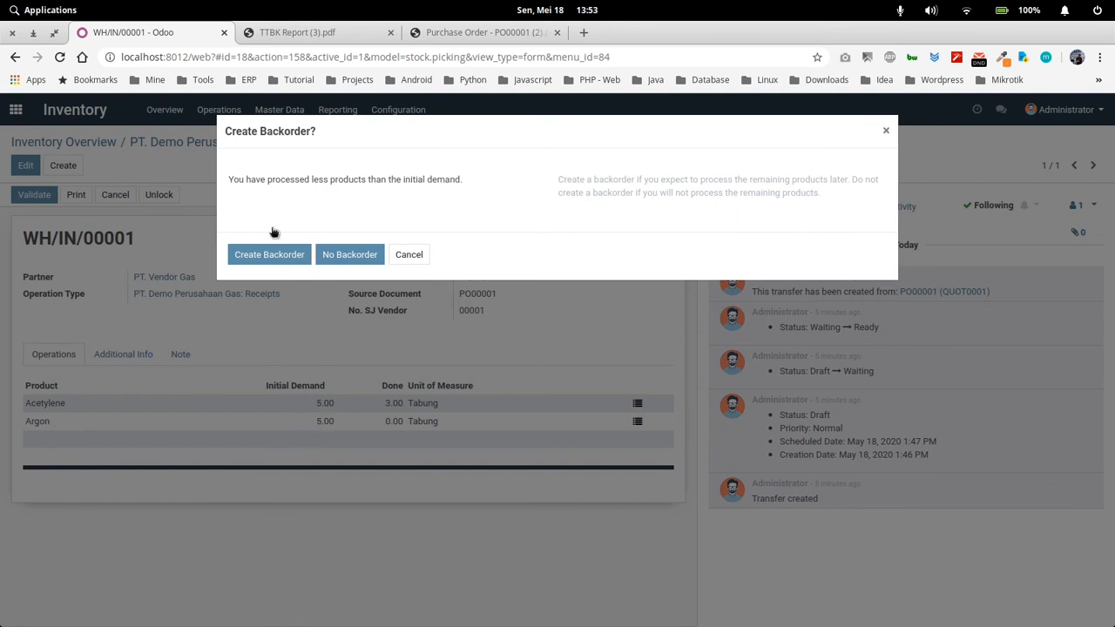
{"action": "left_click_drag", "start_coordinate": [331, 132], "coordinate": [227, 134]}
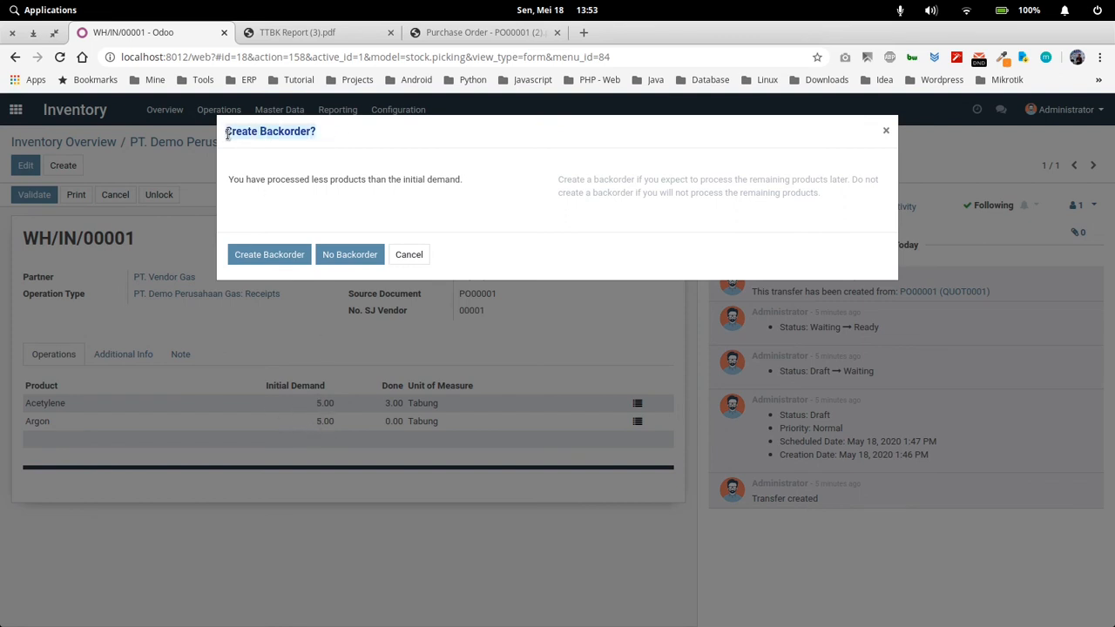
{"action": "left_click", "coordinate": [322, 141]}
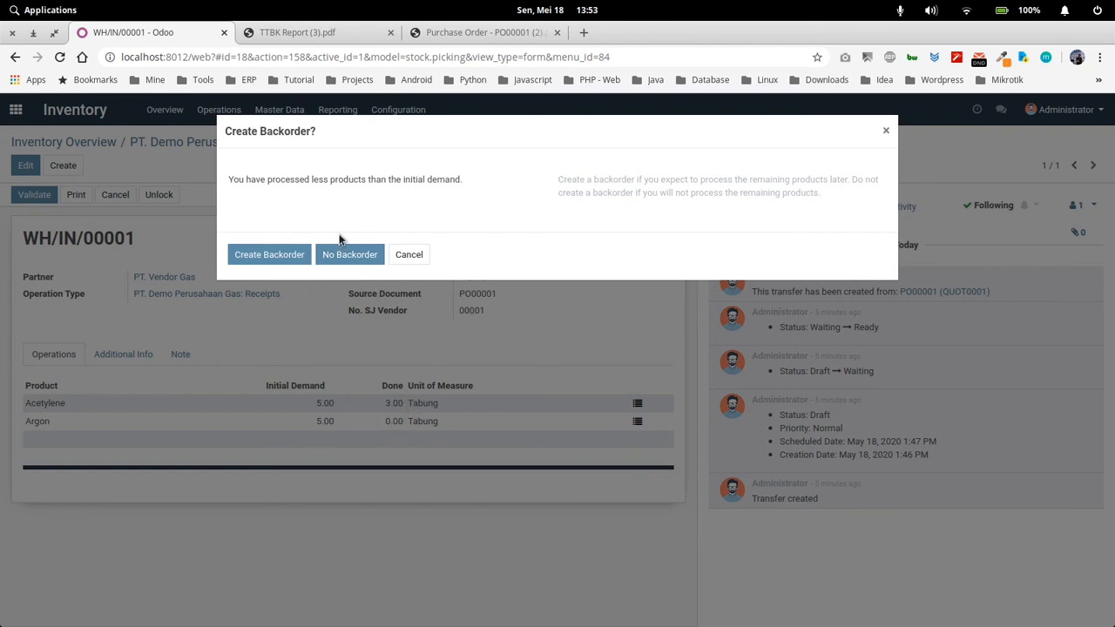
{"action": "left_click", "coordinate": [288, 259]}
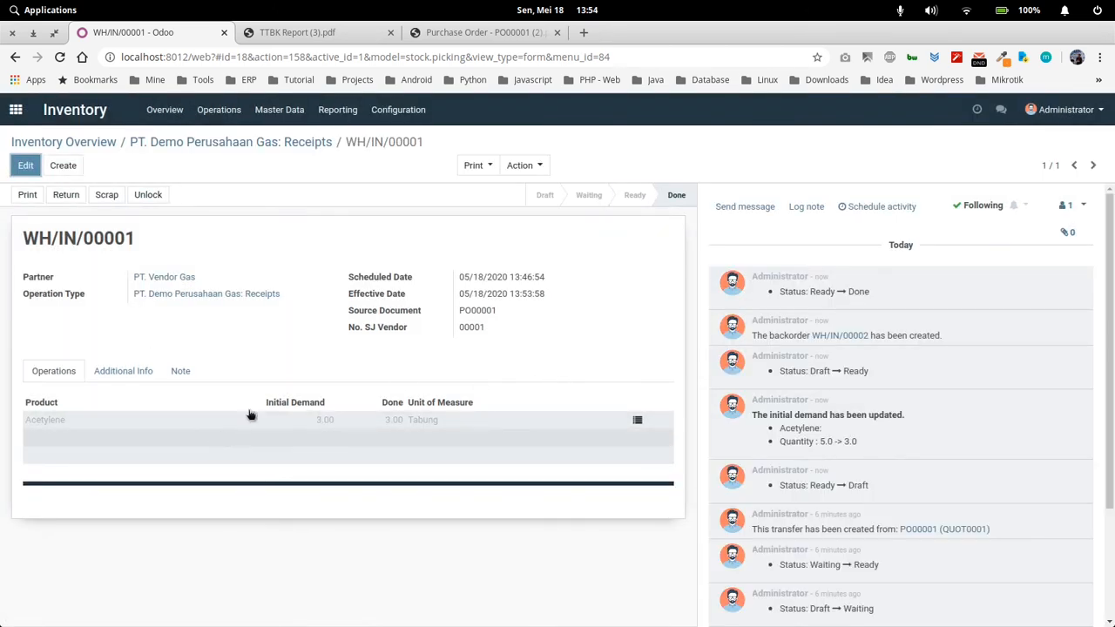
Print the receipt's Delivery Slip and review the Acetylene line in the PDF
{"action": "left_click", "coordinate": [477, 164]}
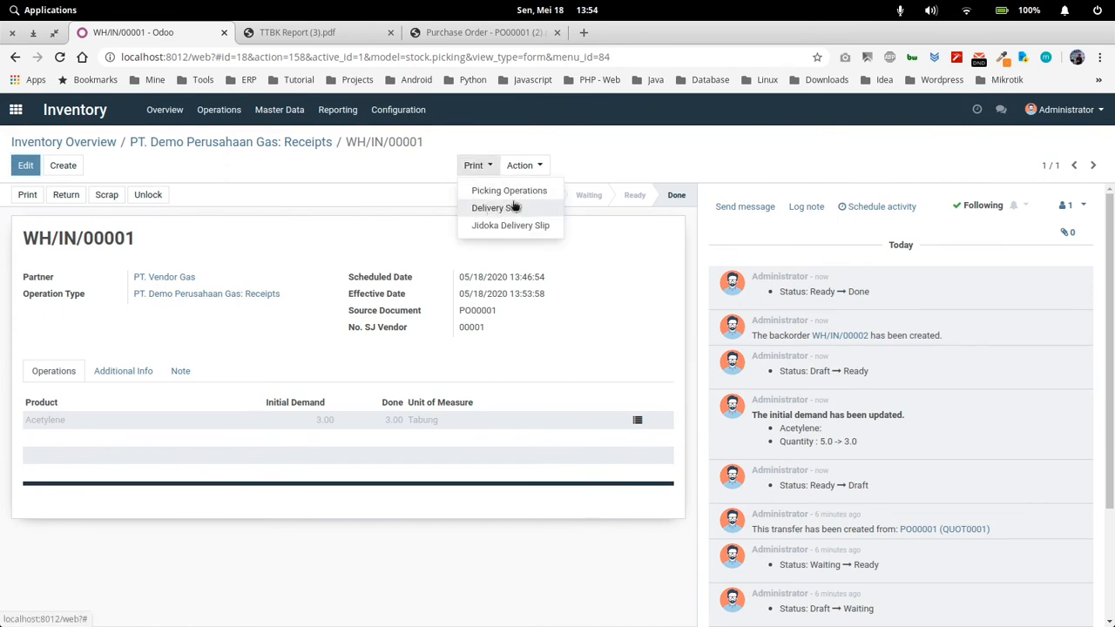
{"action": "left_click", "coordinate": [515, 213]}
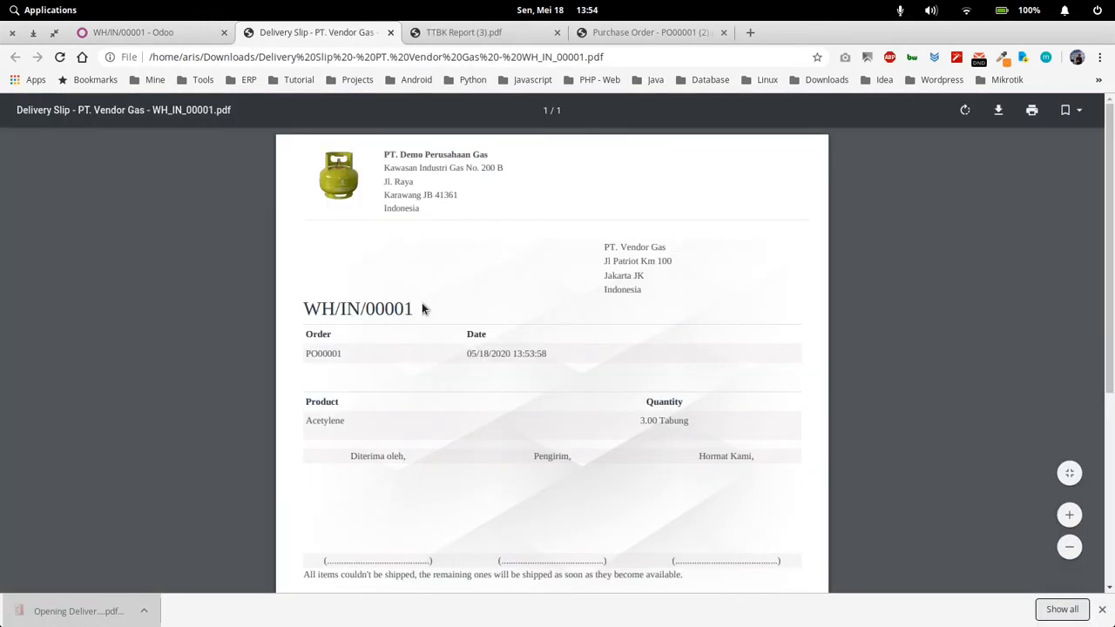
{"action": "scroll", "coordinate": [471, 328], "scroll_direction": "down", "scroll_amount": 2}
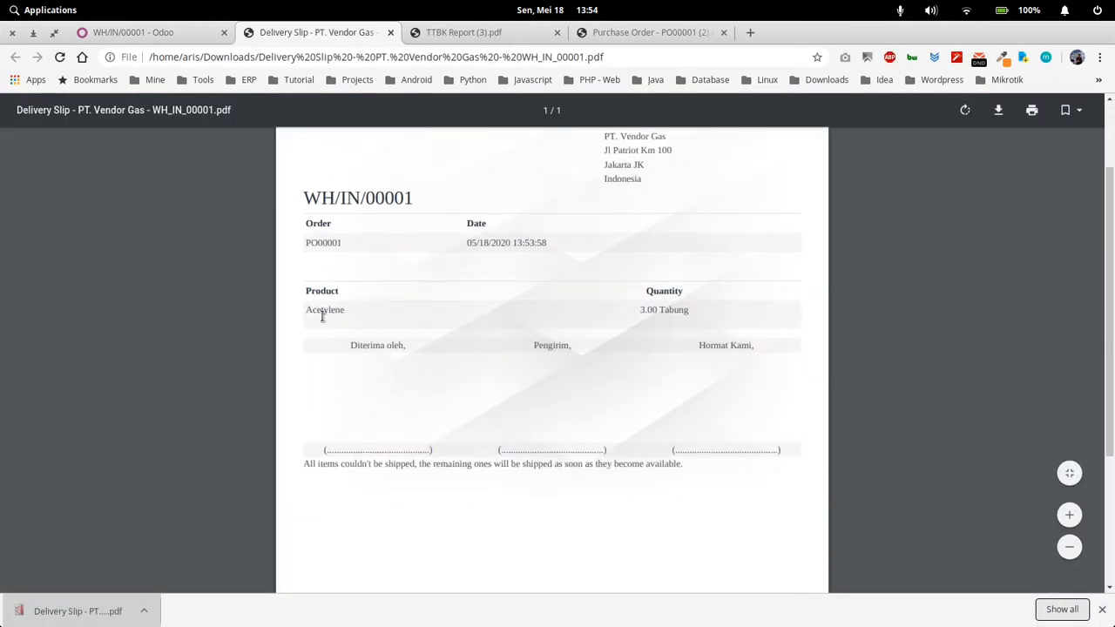
{"action": "left_click_drag", "start_coordinate": [319, 312], "coordinate": [686, 307]}
{"action": "left_click", "coordinate": [599, 321]}
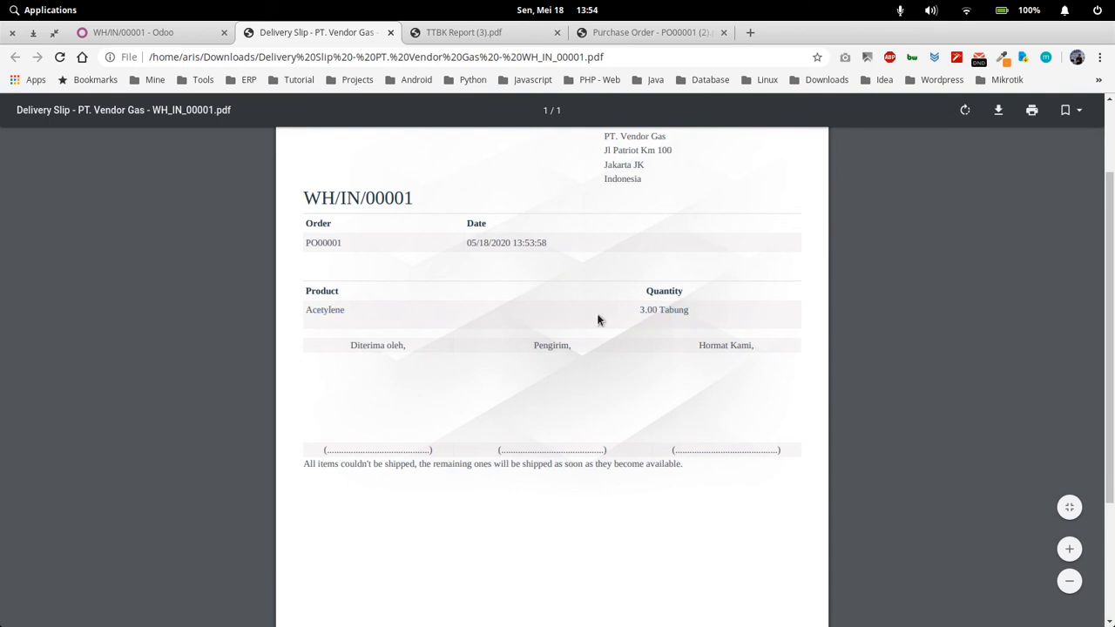
{"action": "scroll", "coordinate": [513, 377], "scroll_direction": "up", "scroll_amount": 2}
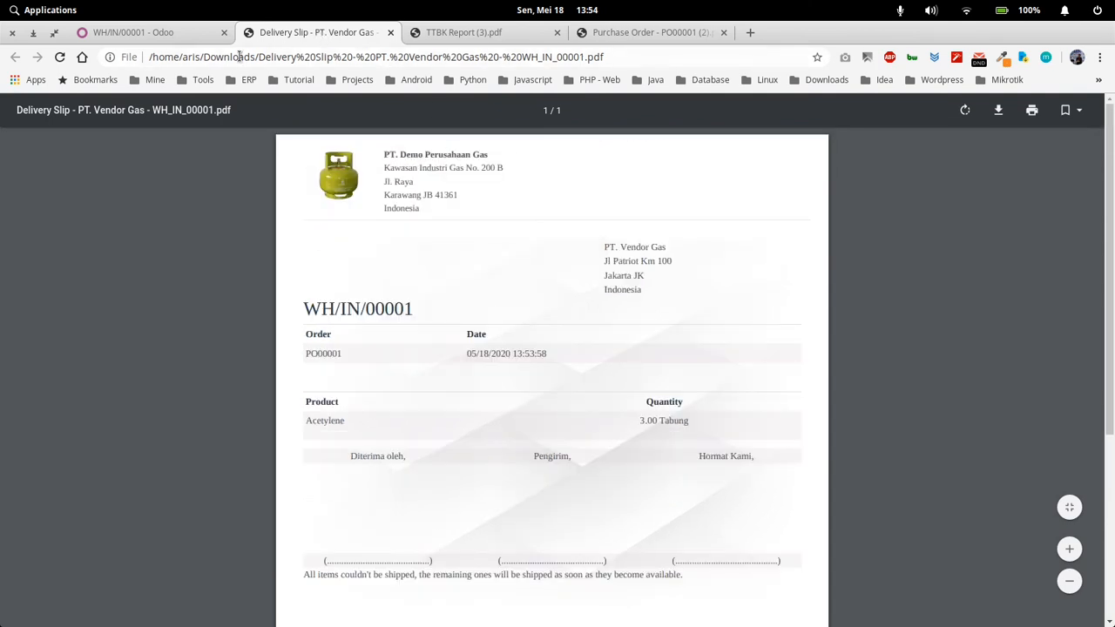
Return to Odoo, group the Data Tabung list by Current Partner and expand PT. Vendor Gas to check its remaining cylinders
{"action": "left_click", "coordinate": [185, 34]}
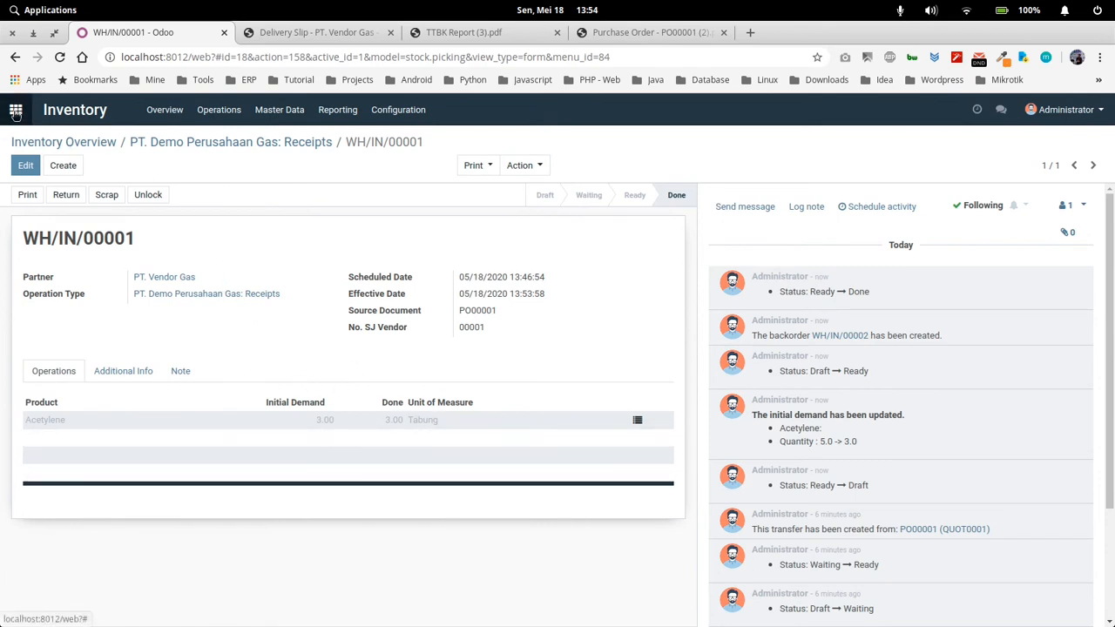
{"action": "left_click", "coordinate": [280, 112]}
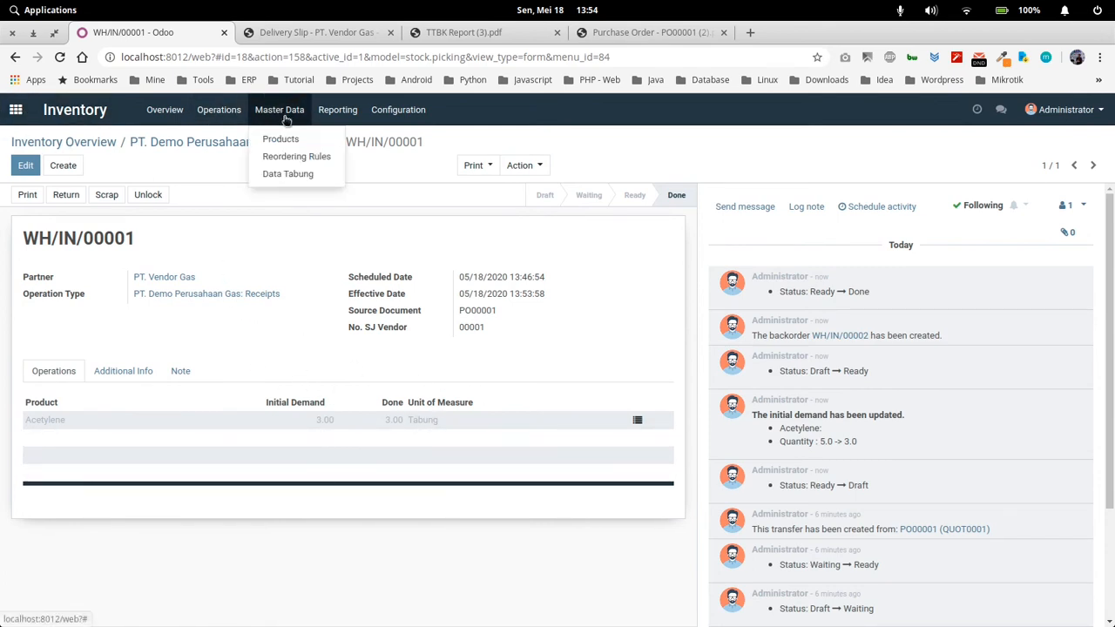
{"action": "left_click", "coordinate": [304, 173]}
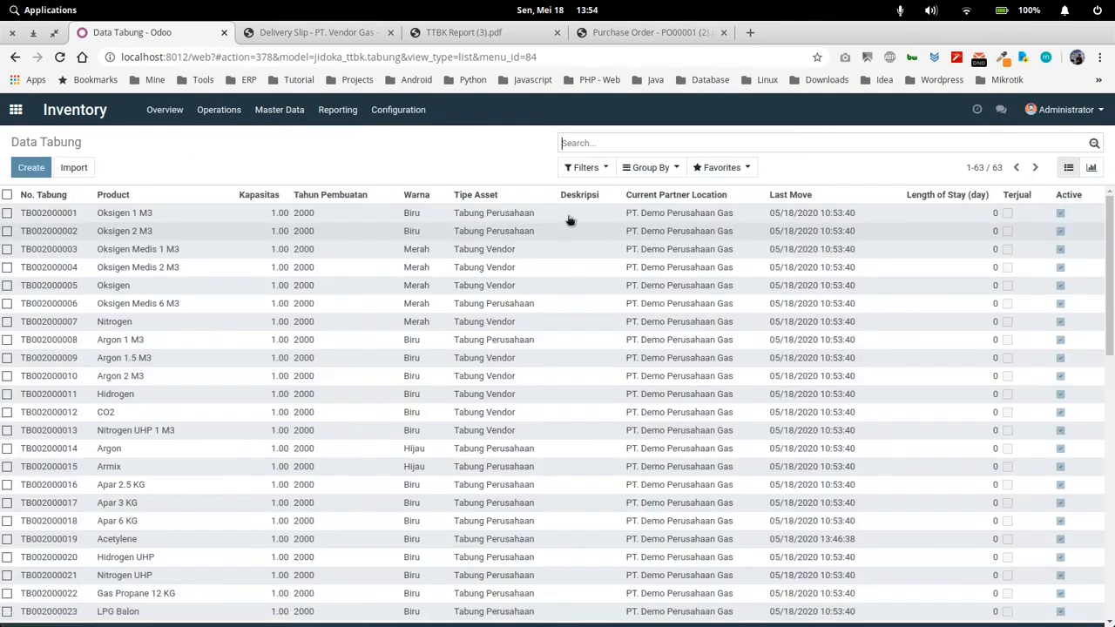
{"action": "left_click", "coordinate": [629, 170]}
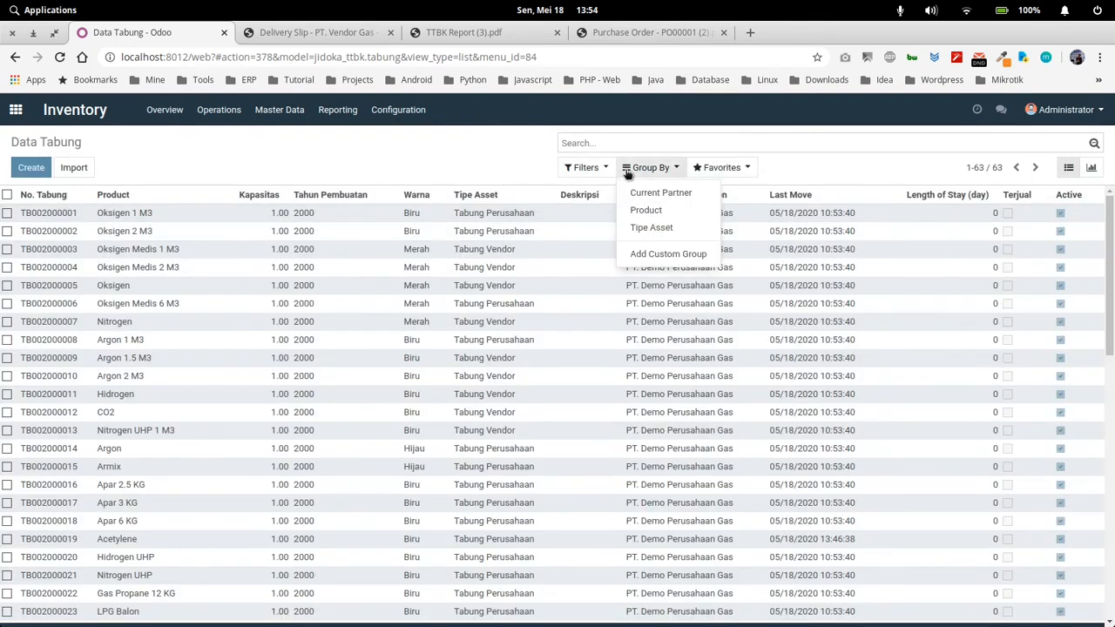
{"action": "left_click", "coordinate": [680, 195]}
{"action": "left_click", "coordinate": [244, 328]}
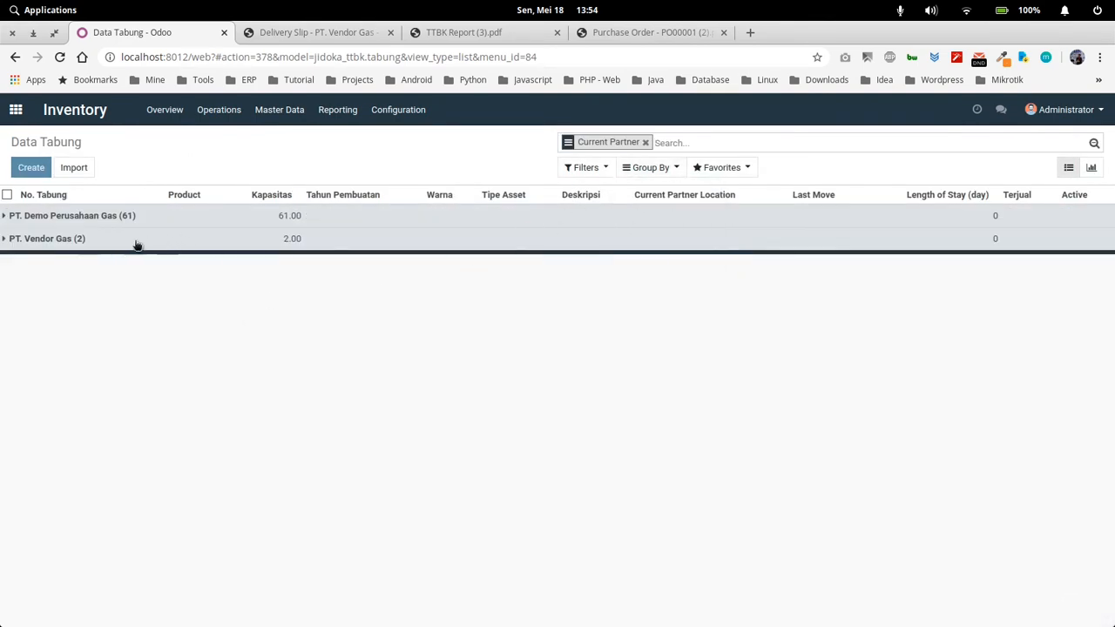
{"action": "left_click", "coordinate": [69, 239]}
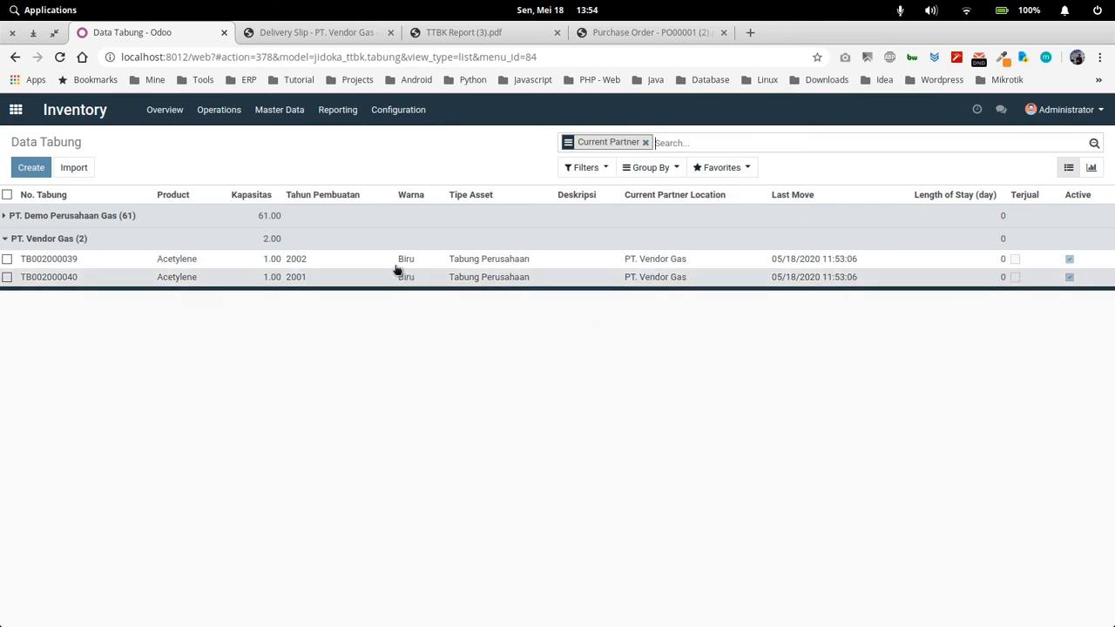
Expand the PT. Demo Perusahaan Gas group and look through its cylinders for the received Acetylene ones
{"action": "left_click", "coordinate": [305, 217]}
{"action": "scroll", "coordinate": [339, 493], "scroll_direction": "down", "scroll_amount": 1}
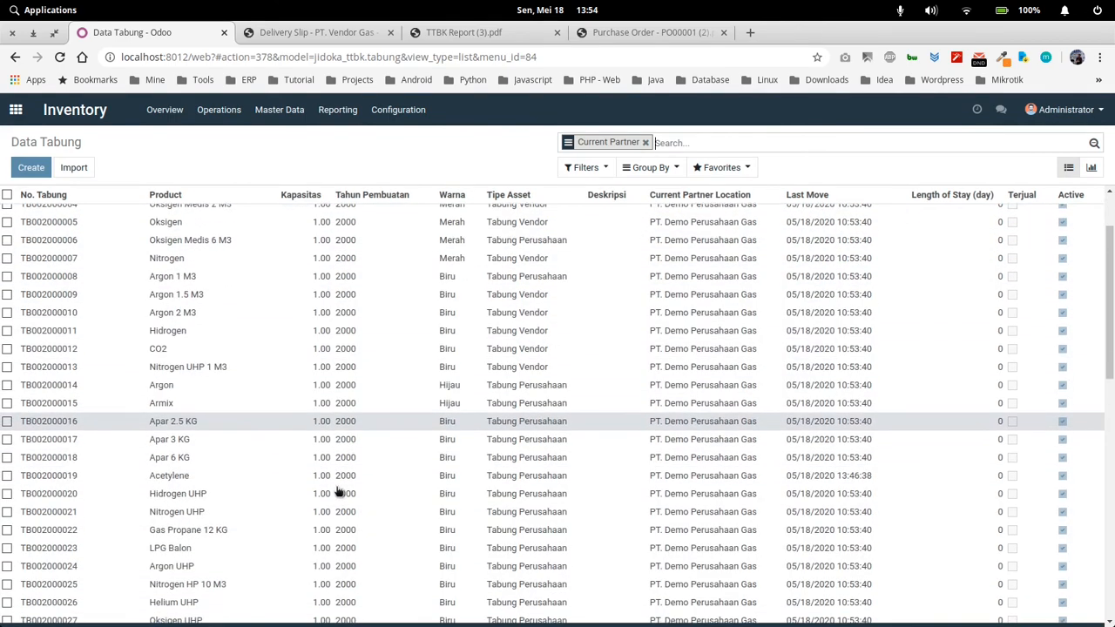
{"action": "scroll", "coordinate": [609, 433], "scroll_direction": "up", "scroll_amount": 1}
{"action": "scroll", "coordinate": [593, 513], "scroll_direction": "up", "scroll_amount": 1}
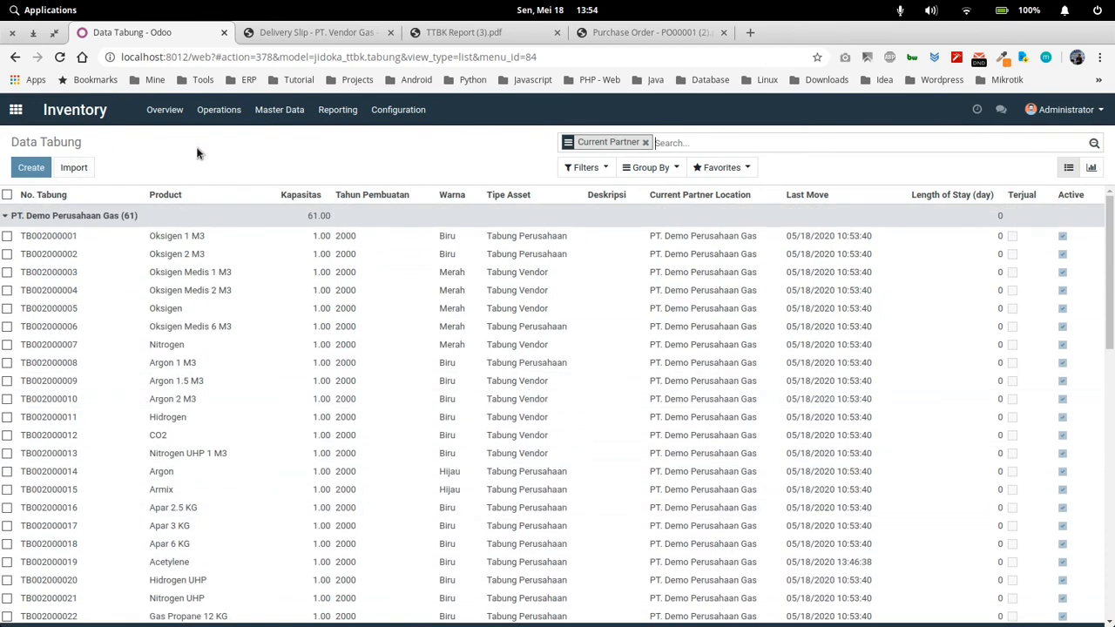
Open the TTBK Moves report to examine the cylinder movements
{"action": "left_click", "coordinate": [338, 111]}
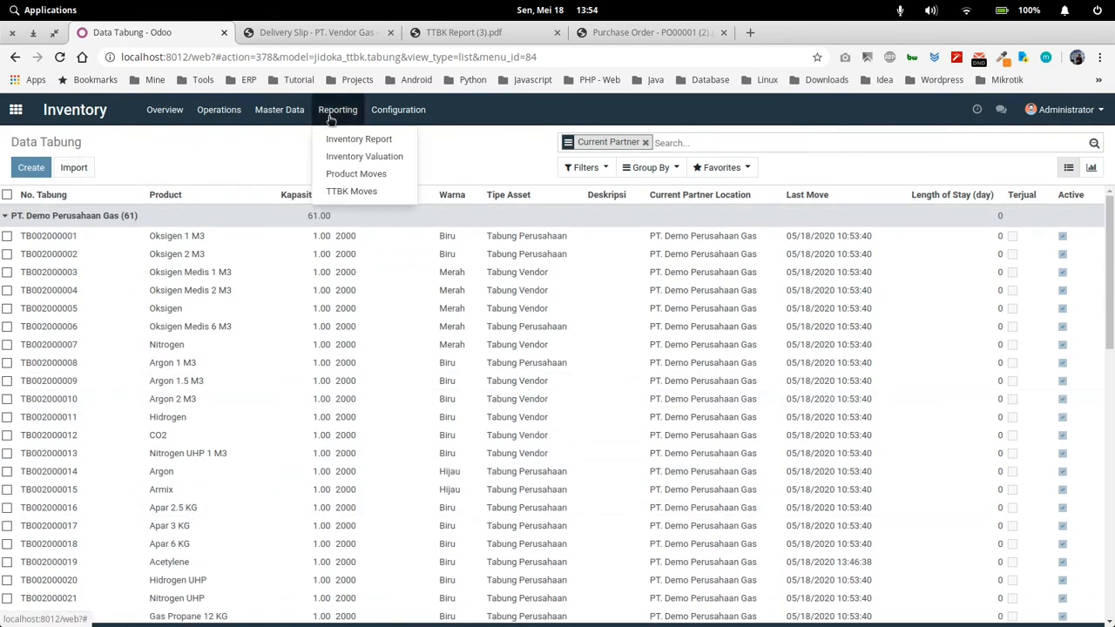
{"action": "left_click", "coordinate": [373, 192]}
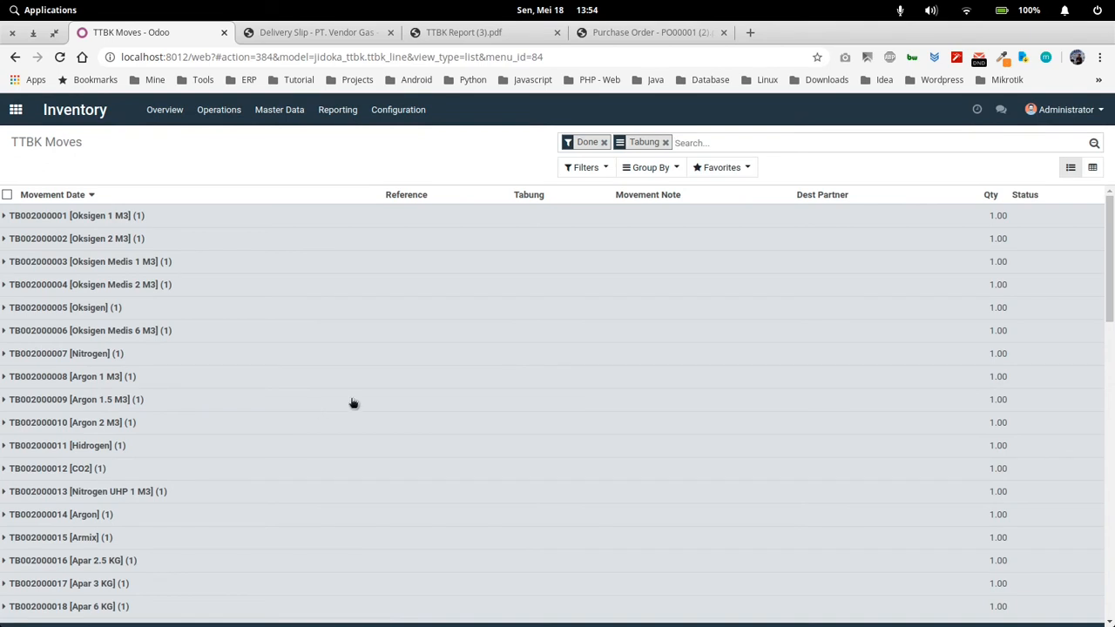
Expand the TB002000019 [Acetylene] group in the TTBK Moves list and examine its movement history
{"action": "scroll", "coordinate": [357, 404], "scroll_direction": "down", "scroll_amount": 3}
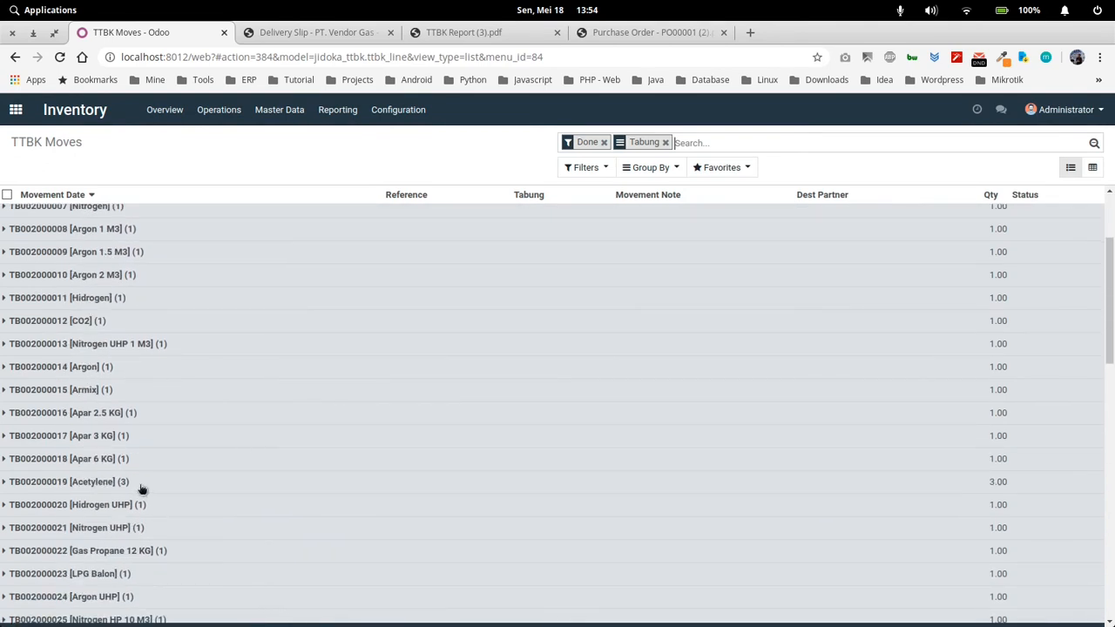
{"action": "left_click", "coordinate": [146, 485]}
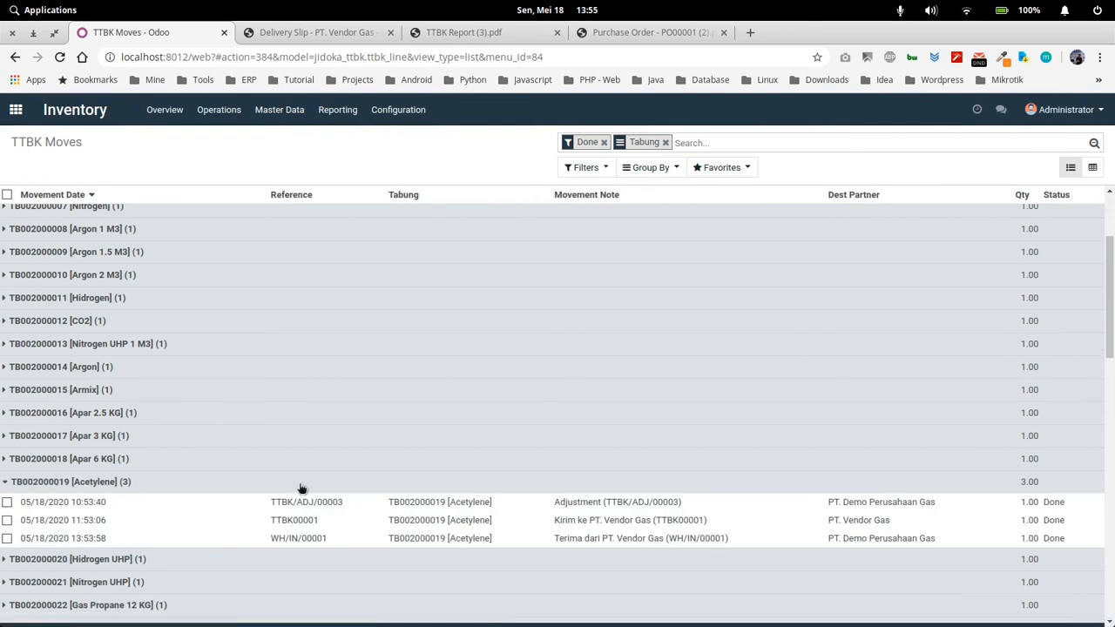
{"action": "scroll", "coordinate": [348, 479], "scroll_direction": "down", "scroll_amount": 3}
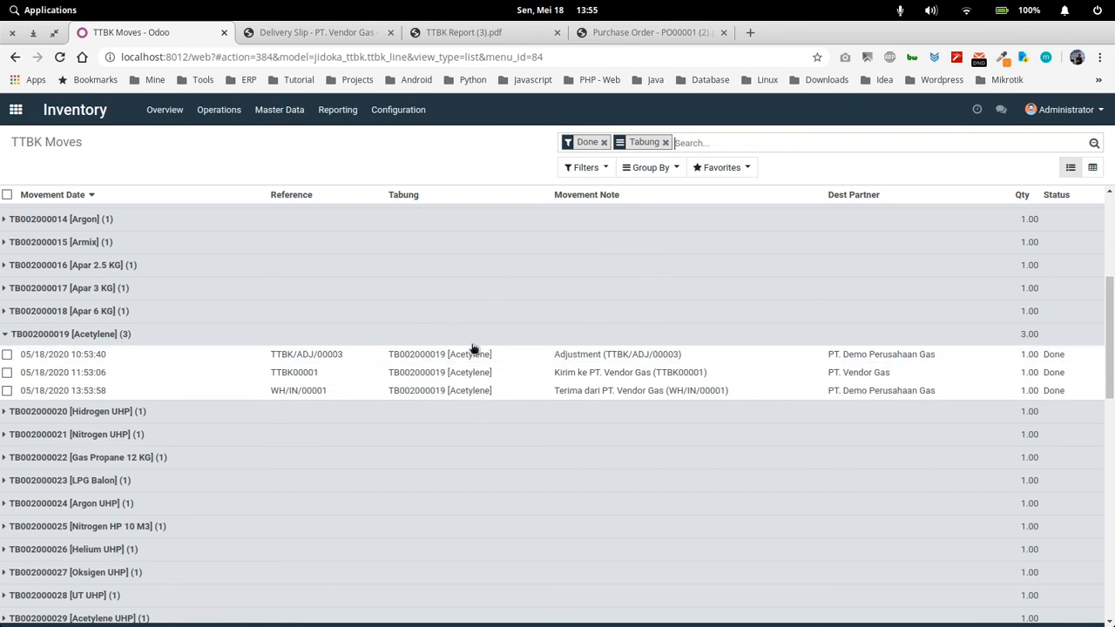
{"action": "scroll", "coordinate": [301, 353], "scroll_direction": "up", "scroll_amount": 3}
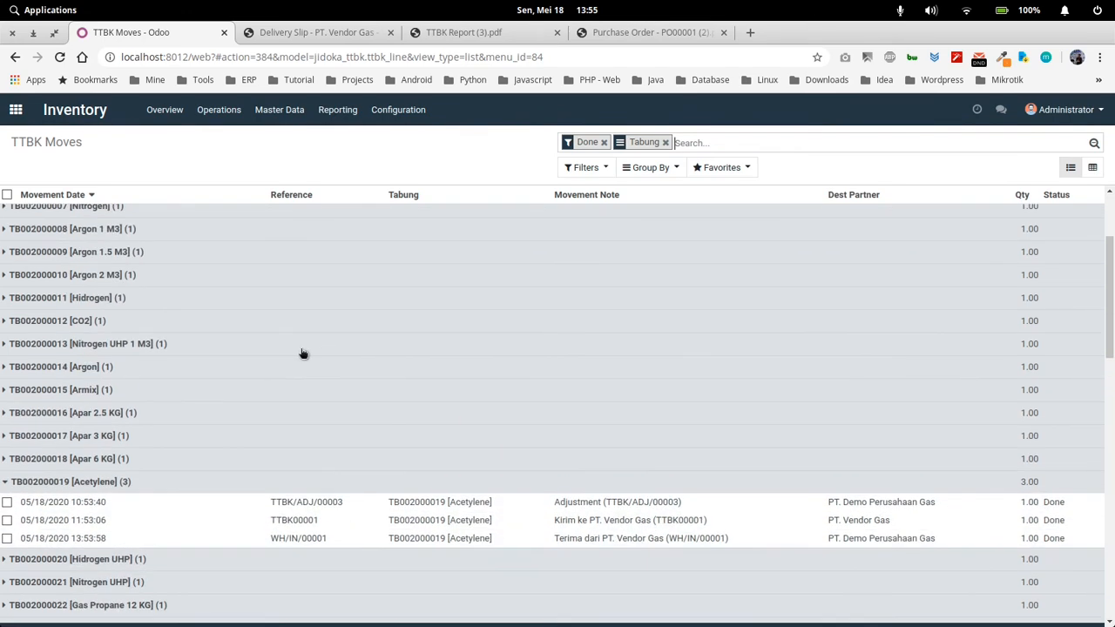
{"action": "scroll", "coordinate": [346, 381], "scroll_direction": "down", "scroll_amount": 3}
{"action": "scroll", "coordinate": [418, 336], "scroll_direction": "up", "scroll_amount": 5}
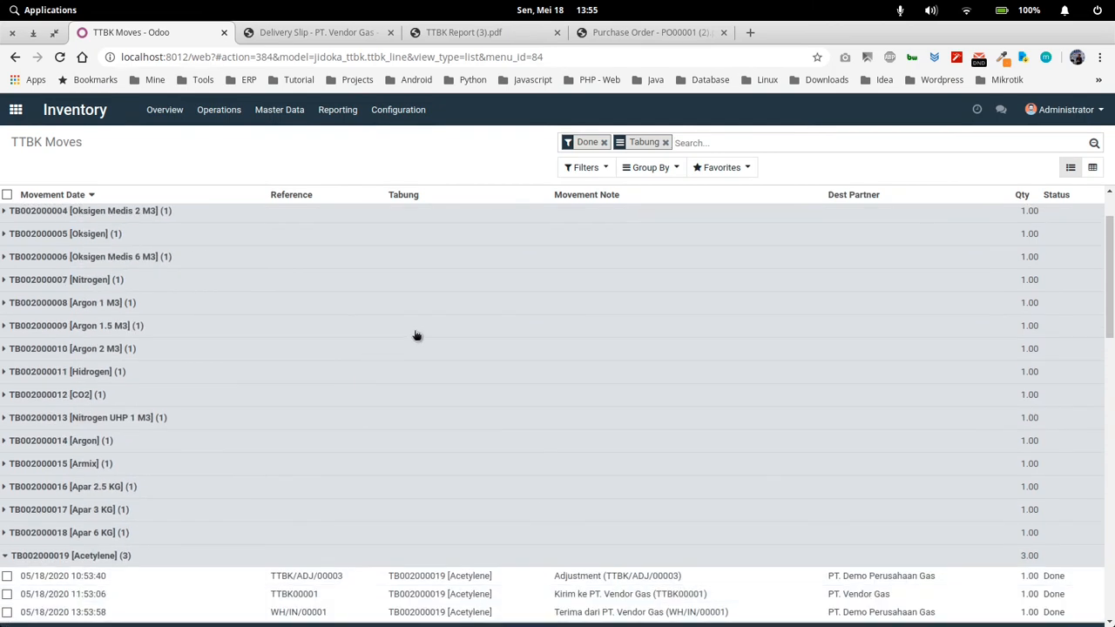
{"action": "scroll", "coordinate": [417, 336], "scroll_direction": "down", "scroll_amount": 3}
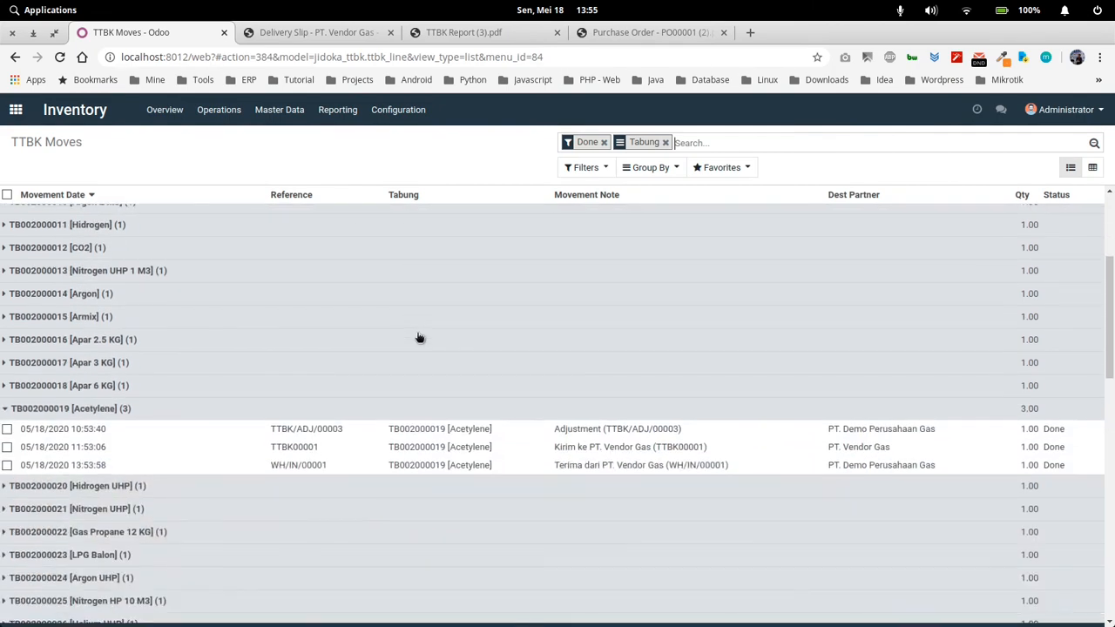
{"action": "scroll", "coordinate": [431, 364], "scroll_direction": "down", "scroll_amount": 1}
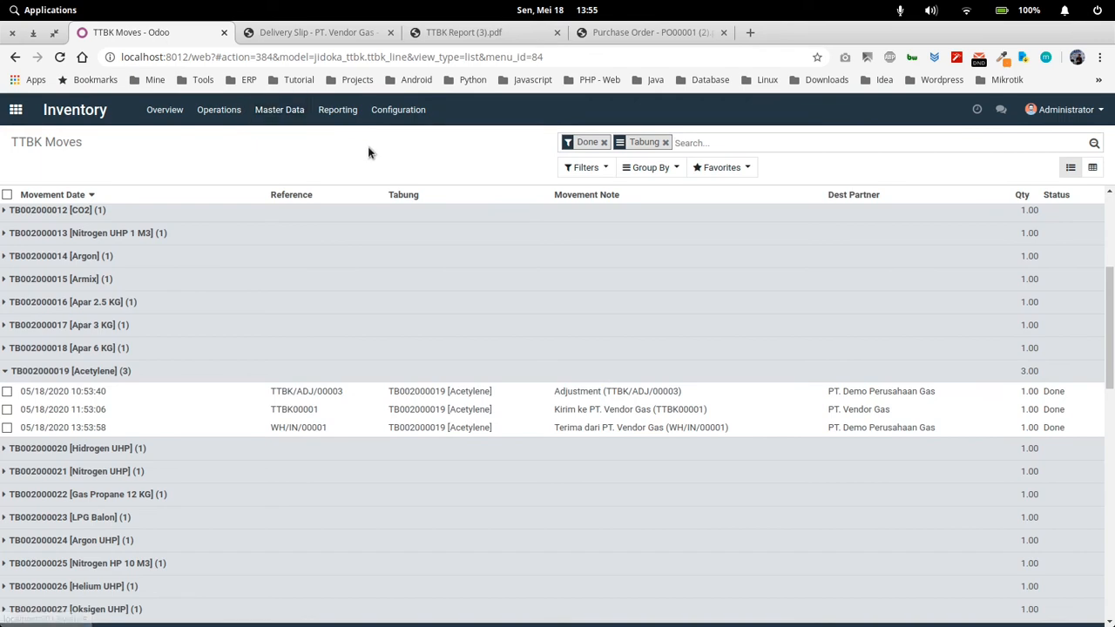
Open the Data Tabung master list and look over the cylinders' current partner locations and length of stay
{"action": "left_click", "coordinate": [281, 110]}
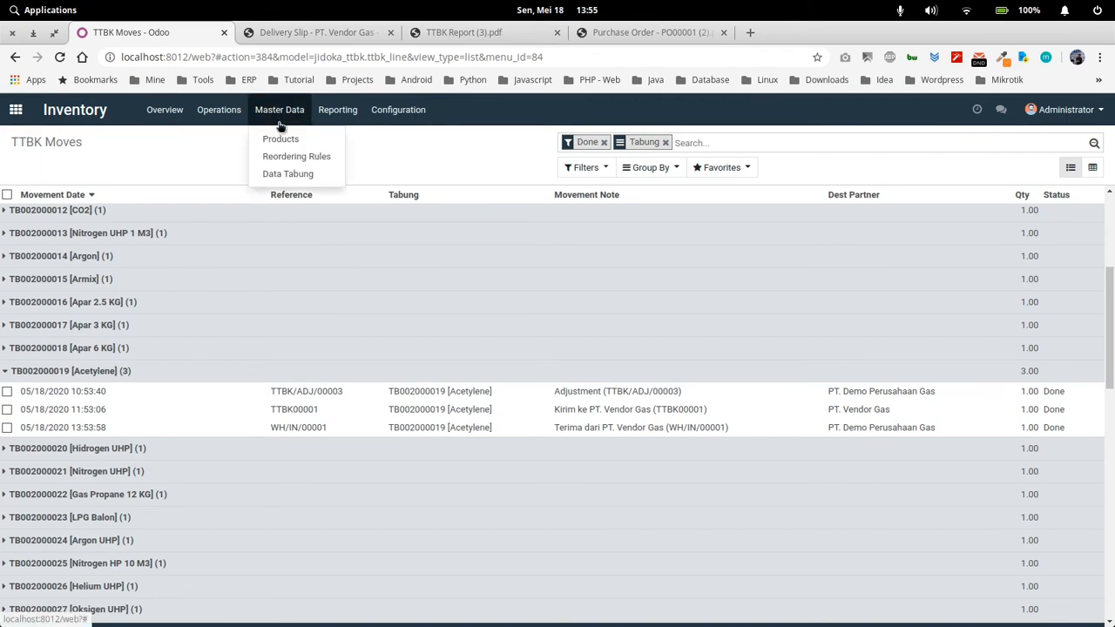
{"action": "left_click", "coordinate": [287, 174]}
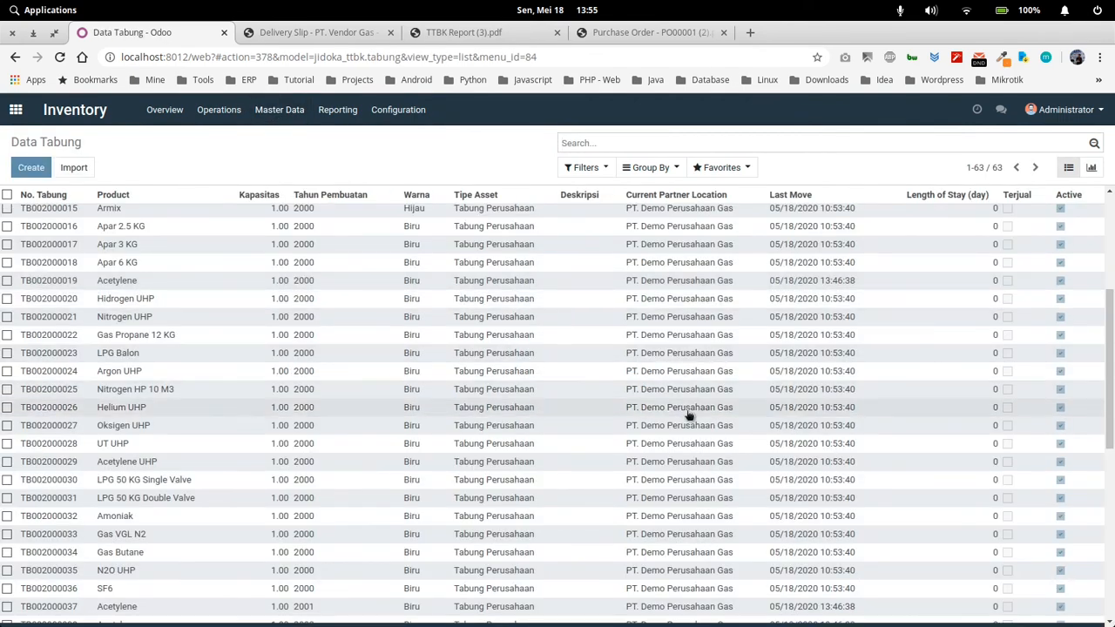
{"action": "scroll", "coordinate": [672, 468], "scroll_direction": "up", "scroll_amount": 5}
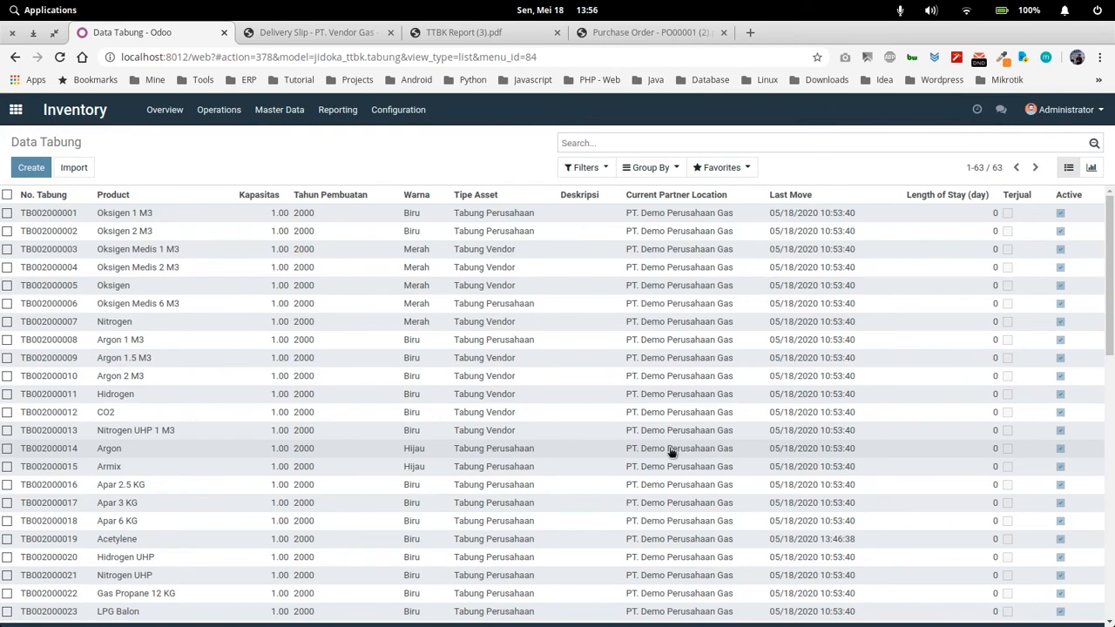
Review the TTBK notification configuration in Settings and return to the Data Tabung list
{"action": "left_click", "coordinate": [398, 110]}
{"action": "left_click", "coordinate": [405, 138]}
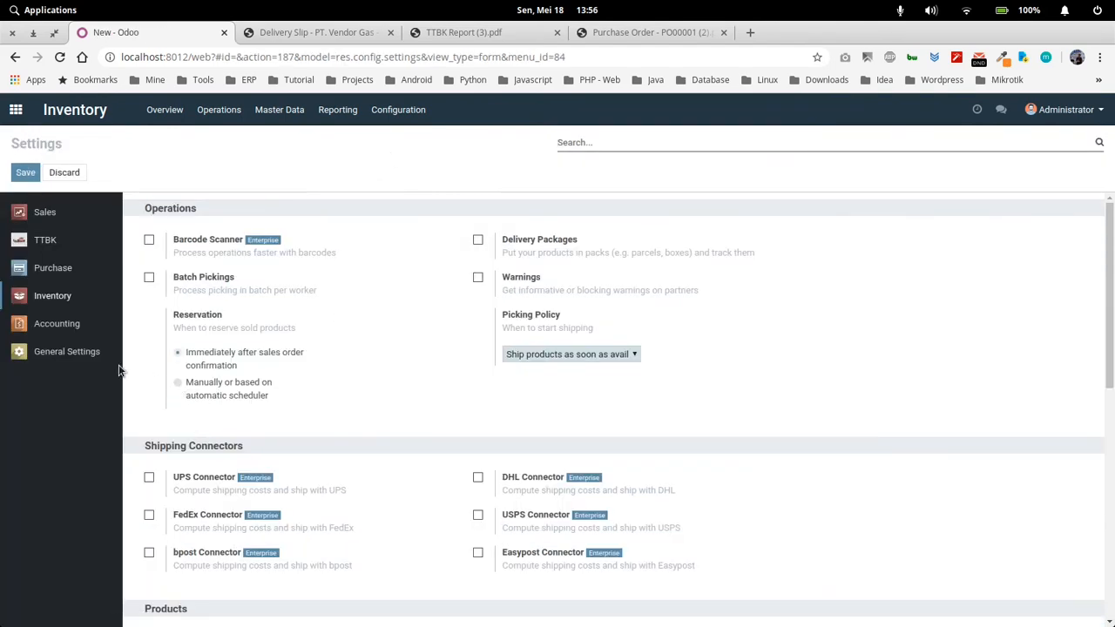
{"action": "left_click", "coordinate": [71, 252]}
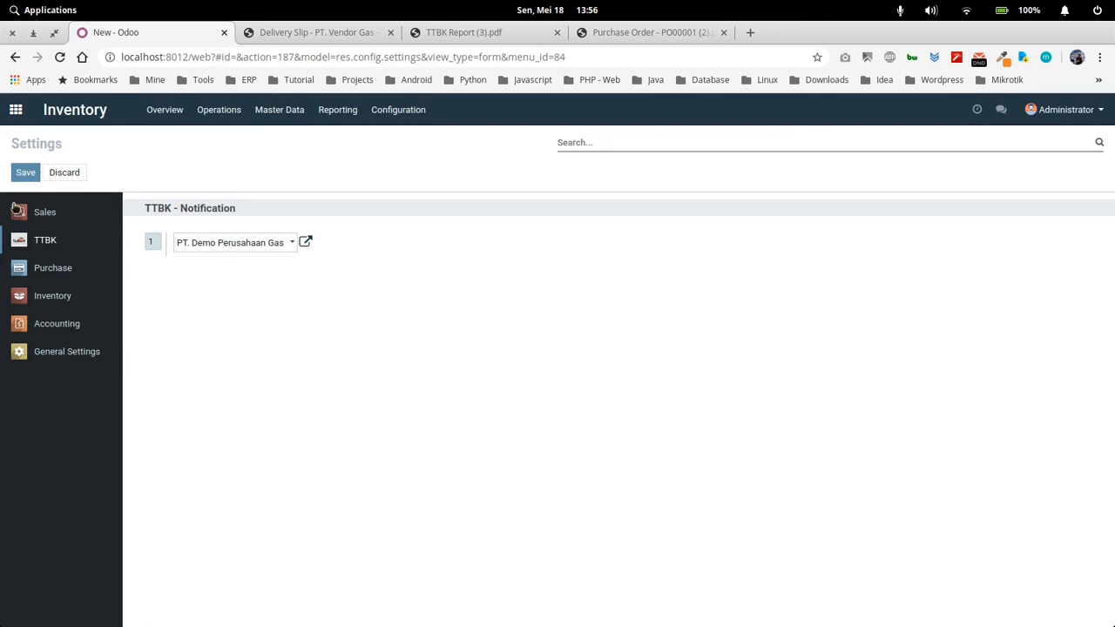
{"action": "left_click", "coordinate": [261, 111]}
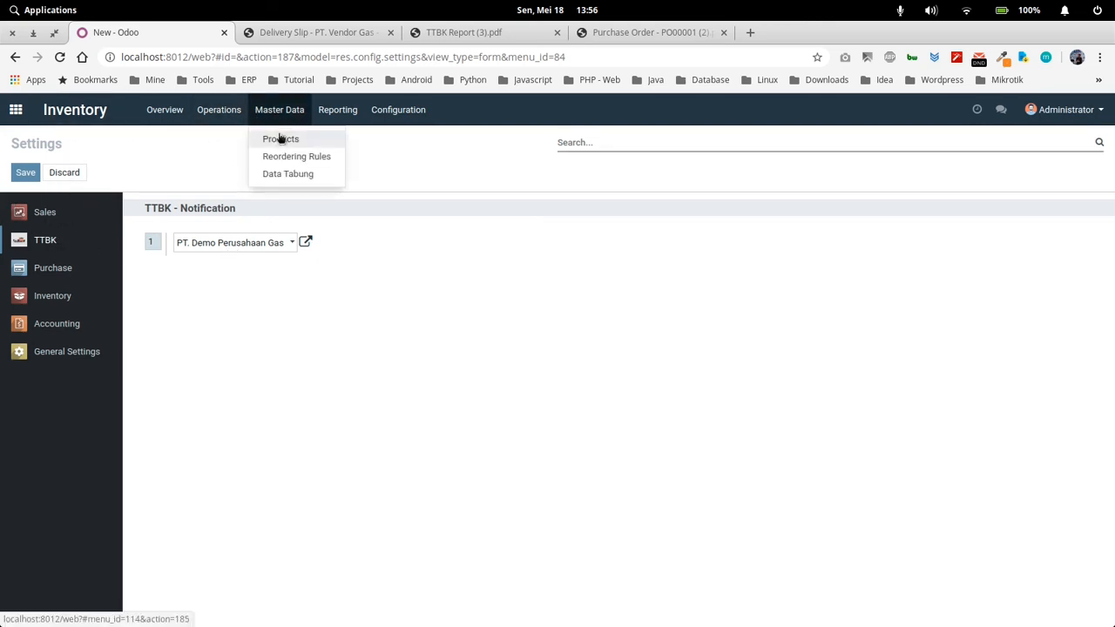
{"action": "left_click", "coordinate": [296, 173]}
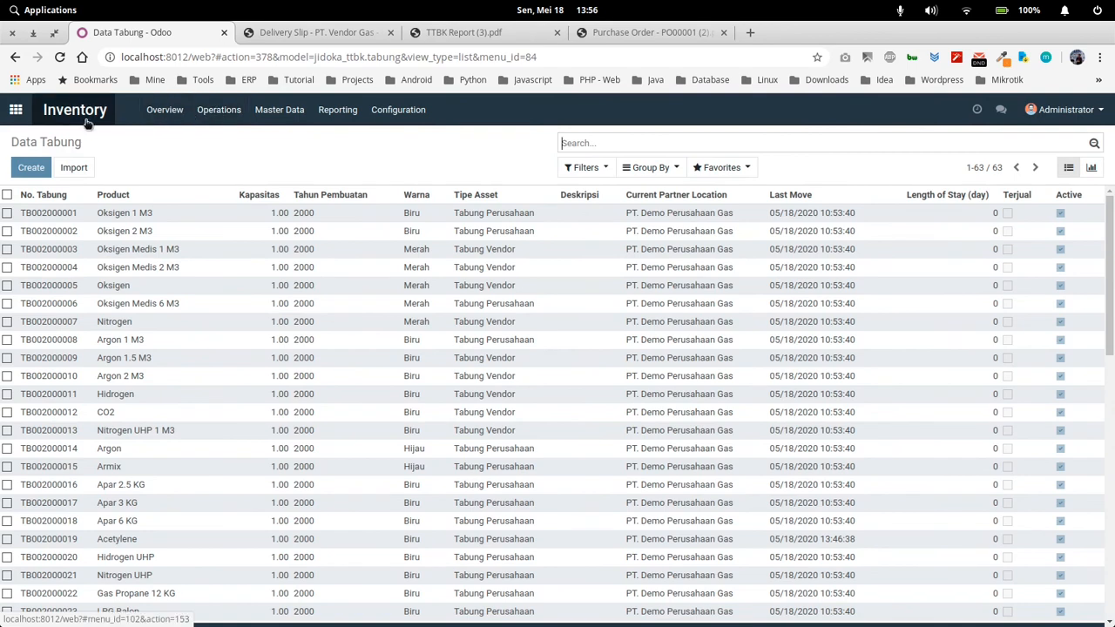
Open purchase order PO00001 from PT. Vendor Gas in Purchase to review its ordered and received quantities
{"action": "left_click", "coordinate": [16, 111]}
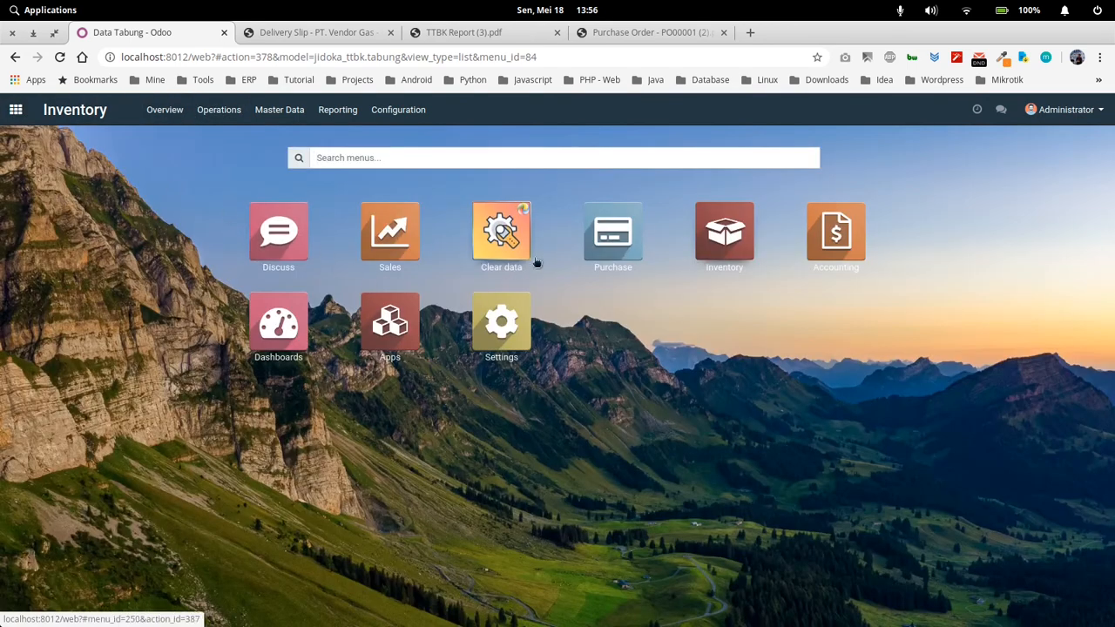
{"action": "left_click", "coordinate": [621, 242]}
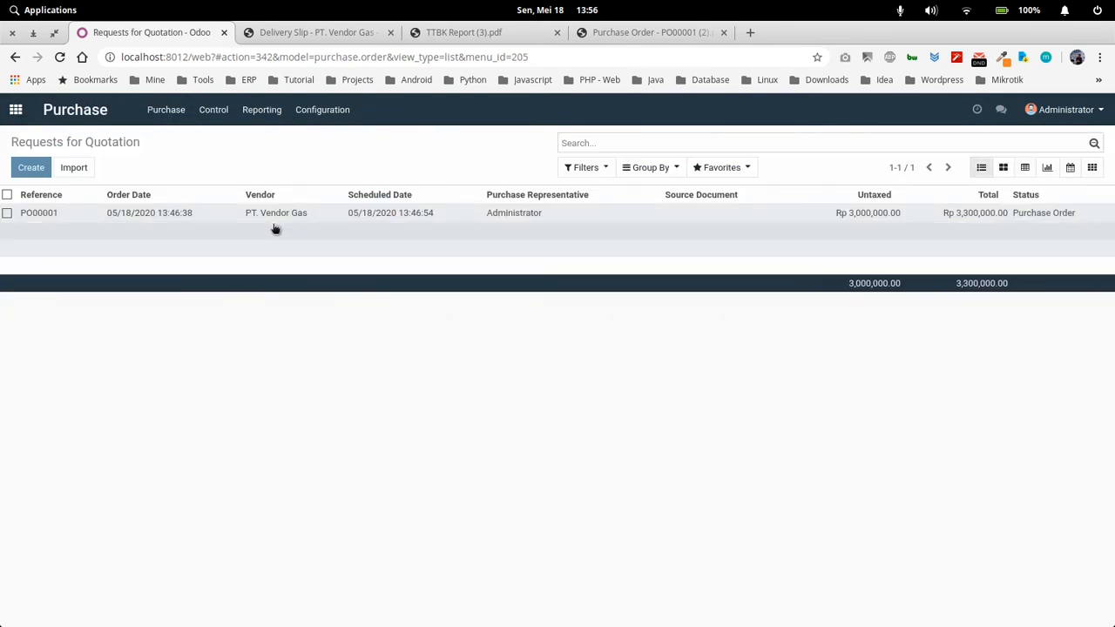
{"action": "left_click", "coordinate": [283, 216]}
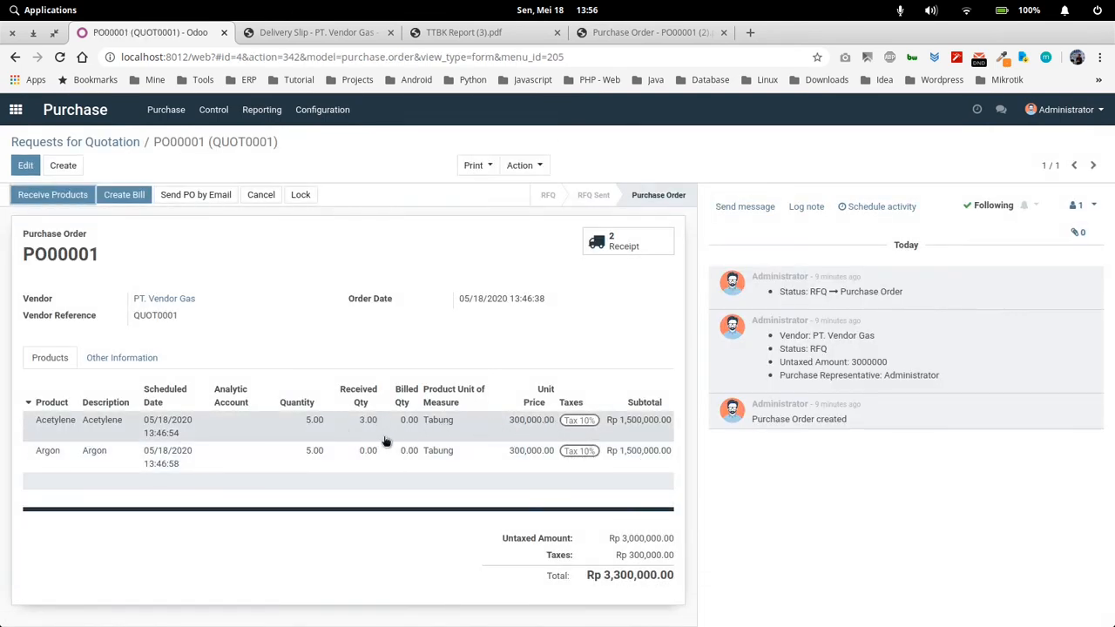
Go to the TTBK operations in Inventory and create a new TTBK record
{"action": "left_click", "coordinate": [16, 113]}
{"action": "left_click", "coordinate": [730, 235]}
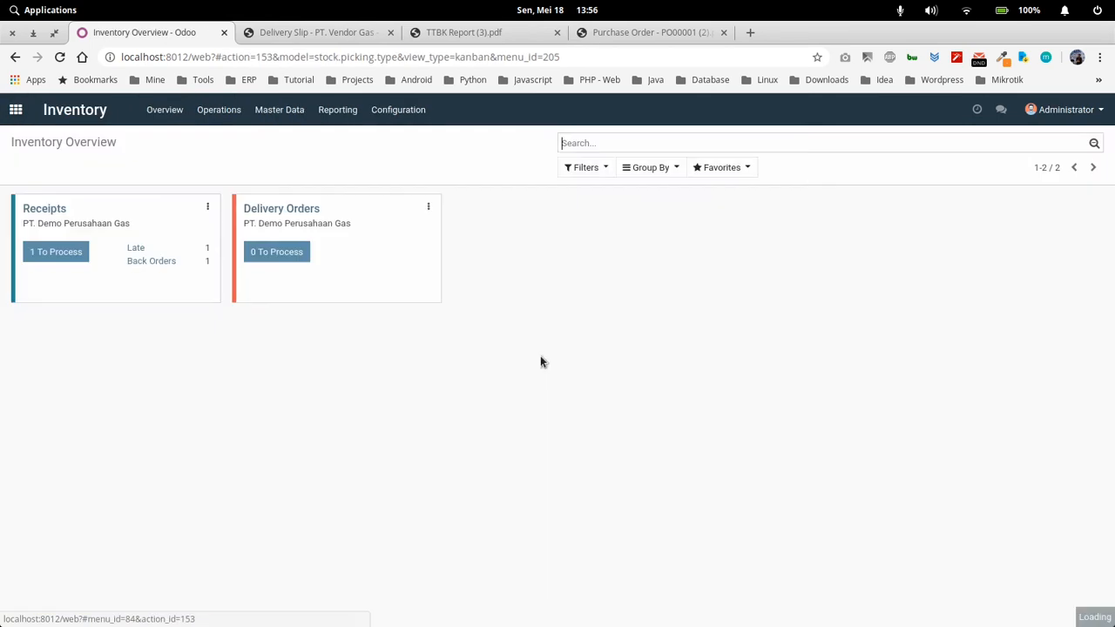
{"action": "left_click", "coordinate": [219, 114]}
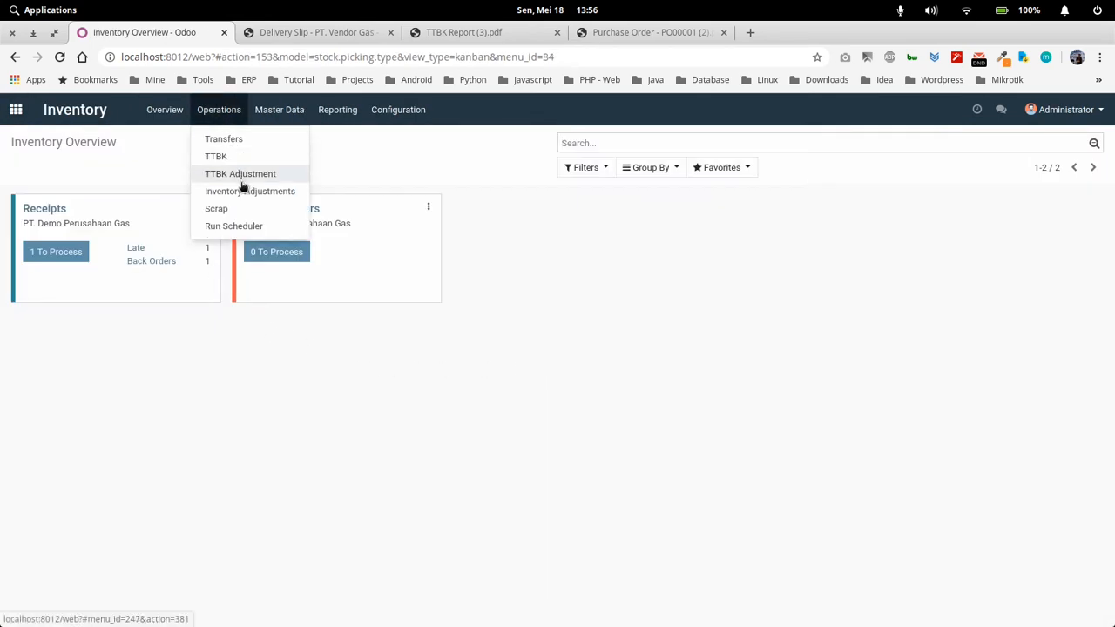
{"action": "left_click", "coordinate": [239, 158]}
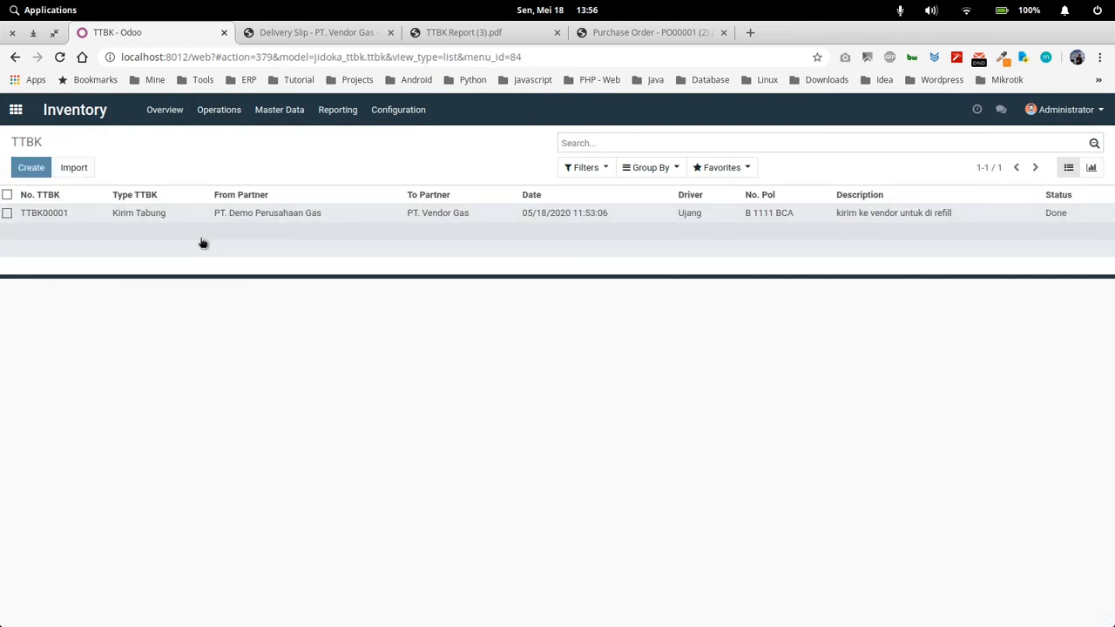
{"action": "left_click", "coordinate": [30, 167]}
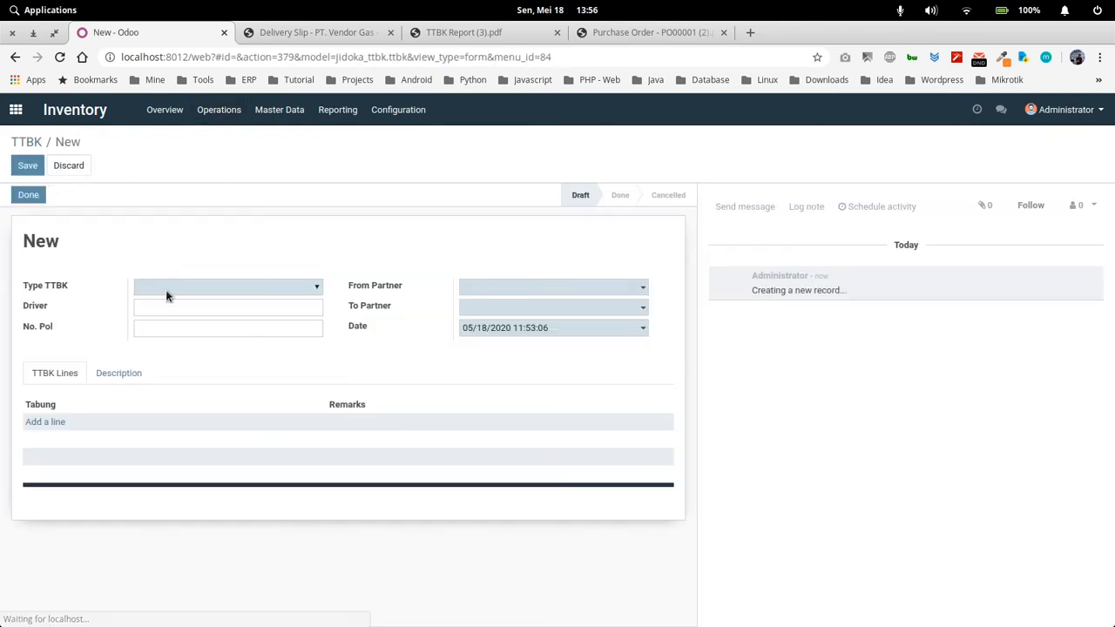
Set the new TTBK's type to Kirim Tabung and its To Partner to PT. Vendor Gas
{"action": "left_click", "coordinate": [167, 291]}
{"action": "left_click", "coordinate": [181, 315]}
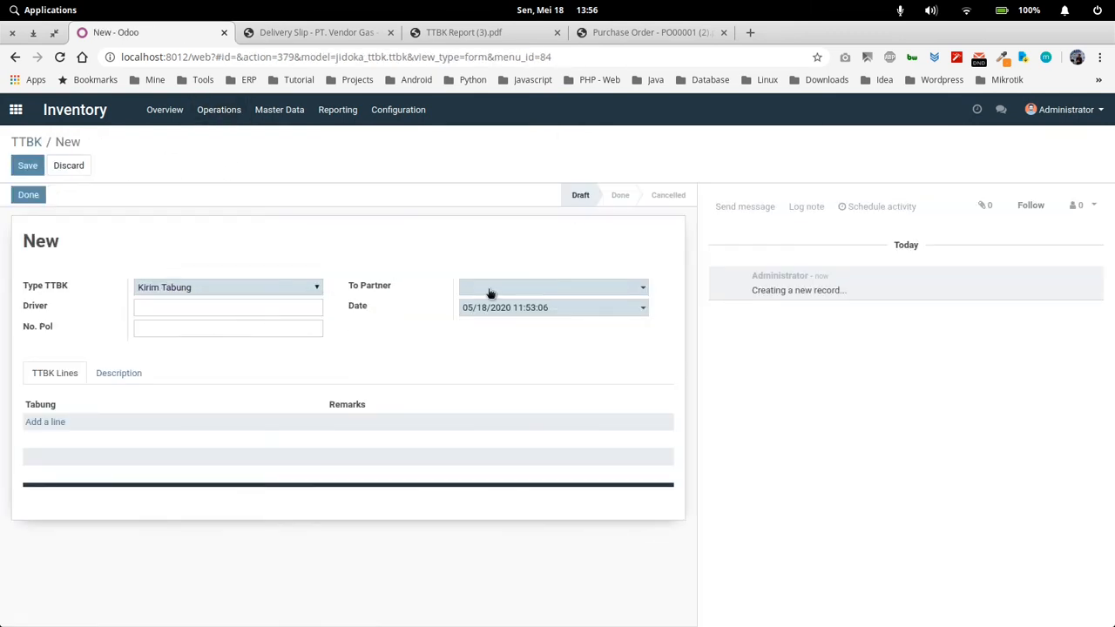
{"action": "left_click", "coordinate": [490, 289]}
{"action": "left_click", "coordinate": [510, 395]}
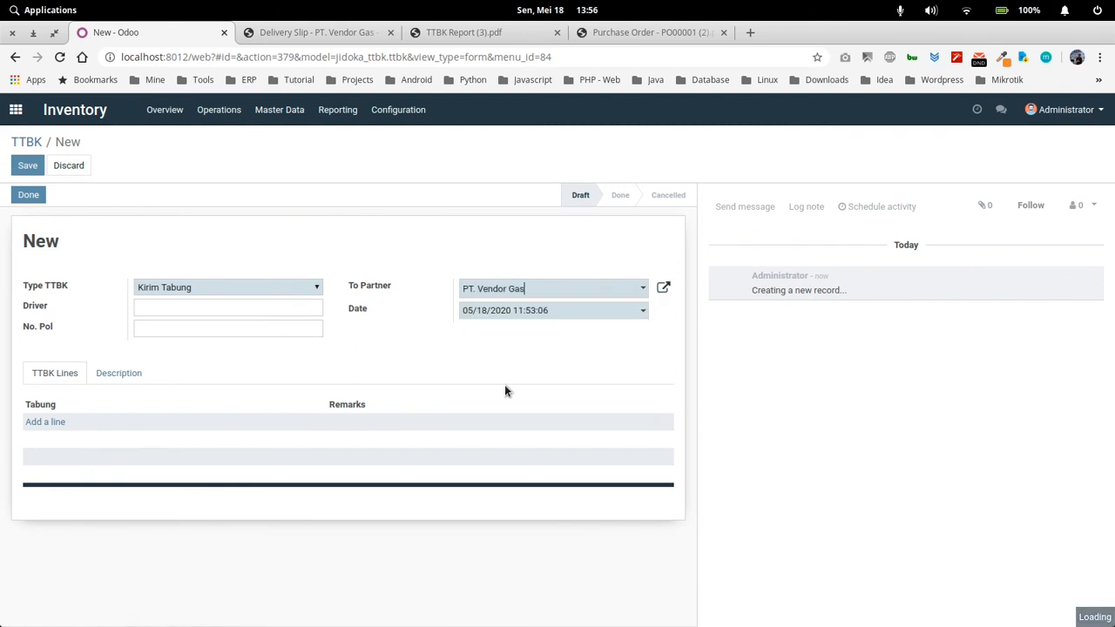
Check the Delivery Slip PDF and the Argon line of the Purchase Order PDF, and return to the new TTBK without an empty line
{"action": "left_click", "coordinate": [43, 423]}
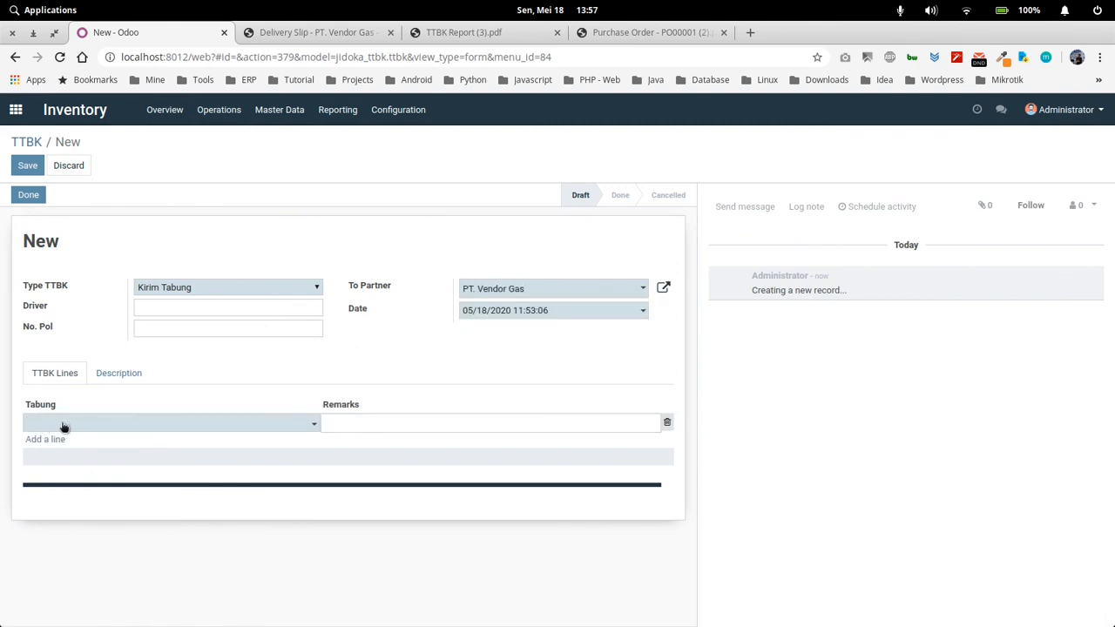
{"action": "left_click", "coordinate": [310, 33]}
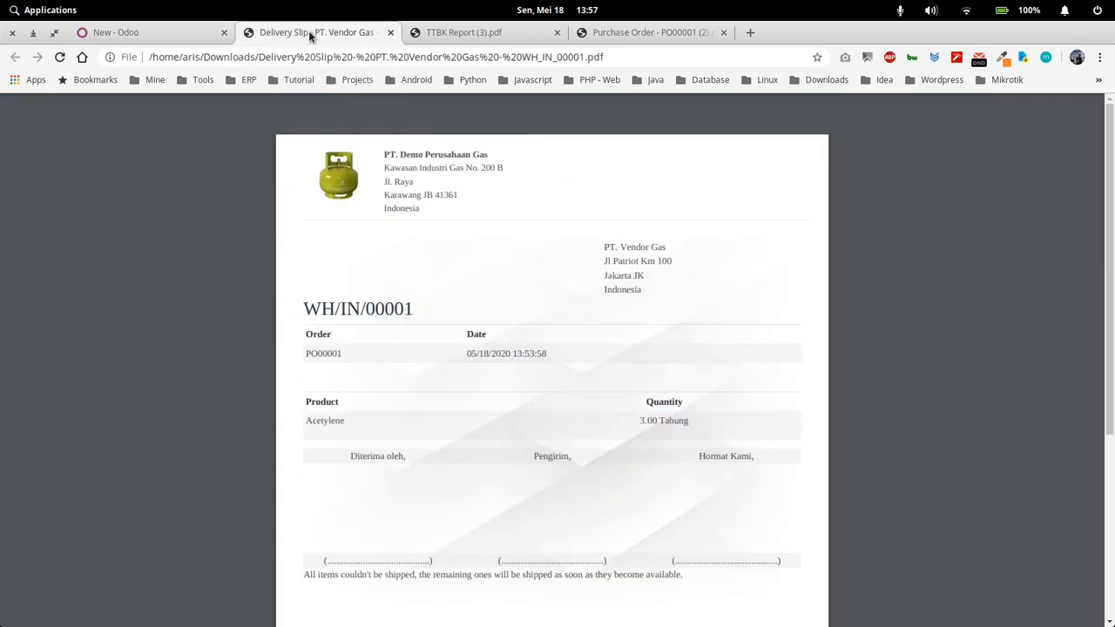
{"action": "left_click", "coordinate": [175, 32]}
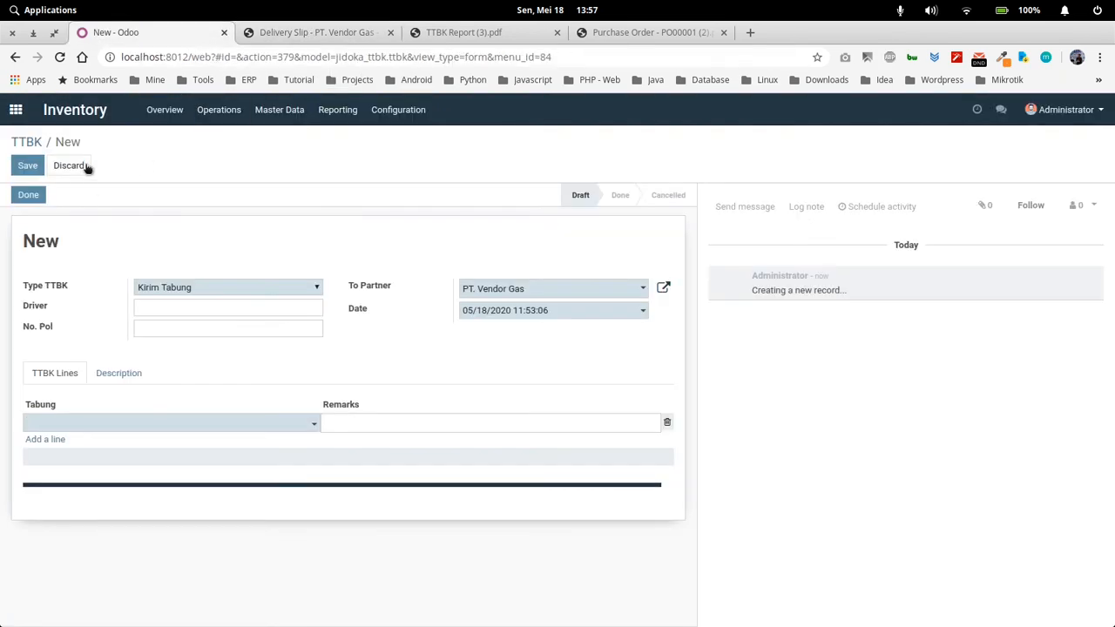
{"action": "left_click", "coordinate": [191, 266]}
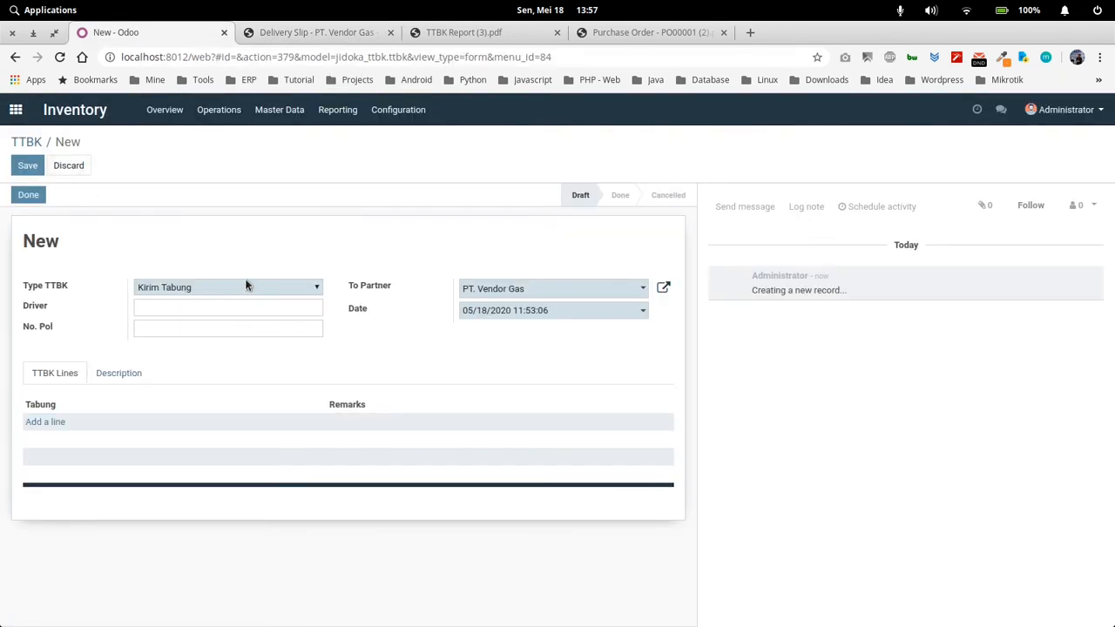
{"action": "left_click", "coordinate": [655, 33]}
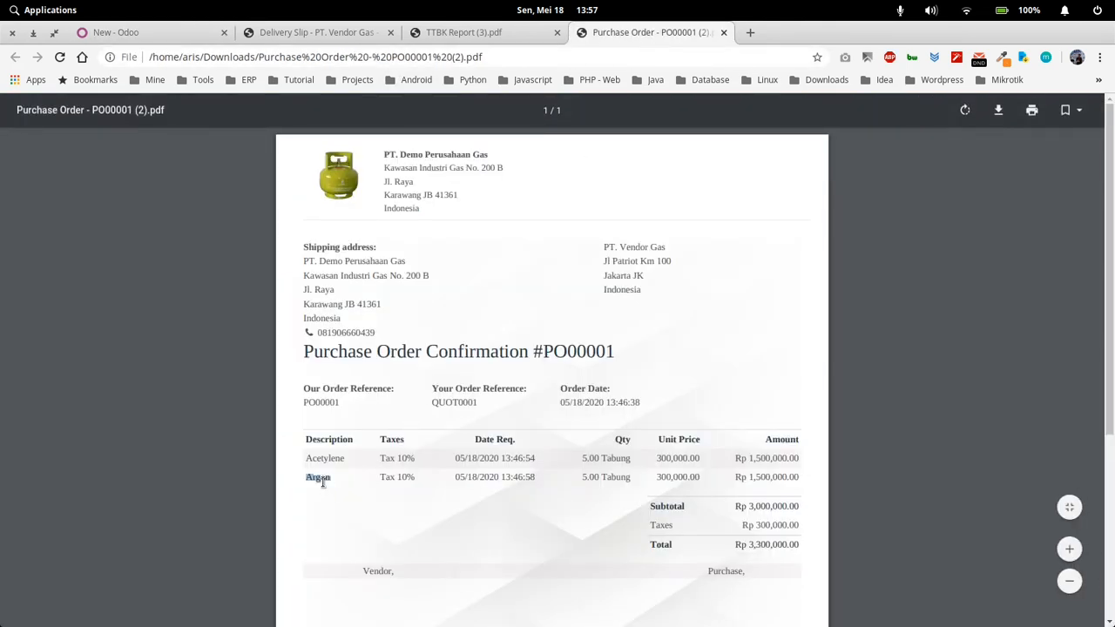
{"action": "left_click", "coordinate": [157, 33]}
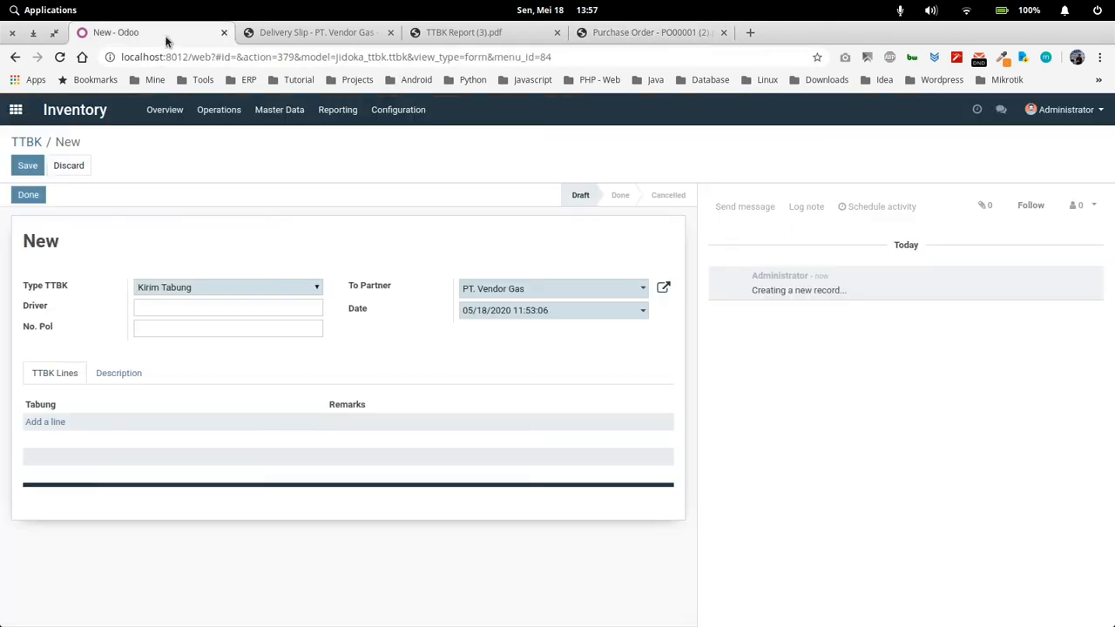
Fill in the driver's name and set No. Pol to B 1111 BCA on the new TTBK
{"action": "left_click", "coordinate": [165, 308]}
{"action": "left_click", "coordinate": [165, 339]}
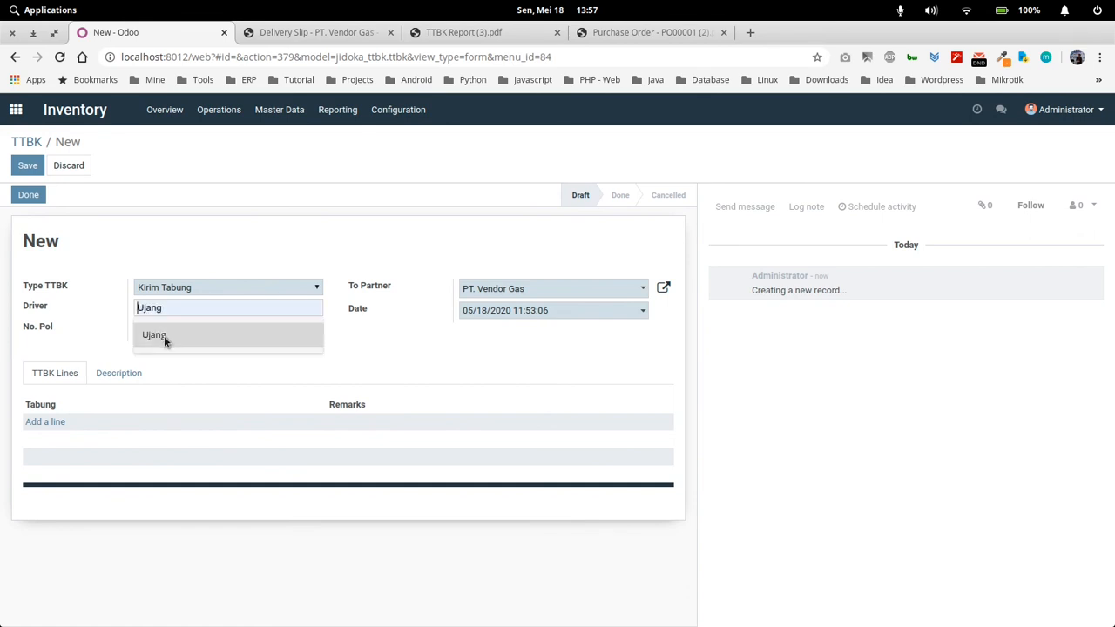
{"action": "left_click", "coordinate": [174, 325]}
{"action": "left_click", "coordinate": [183, 354]}
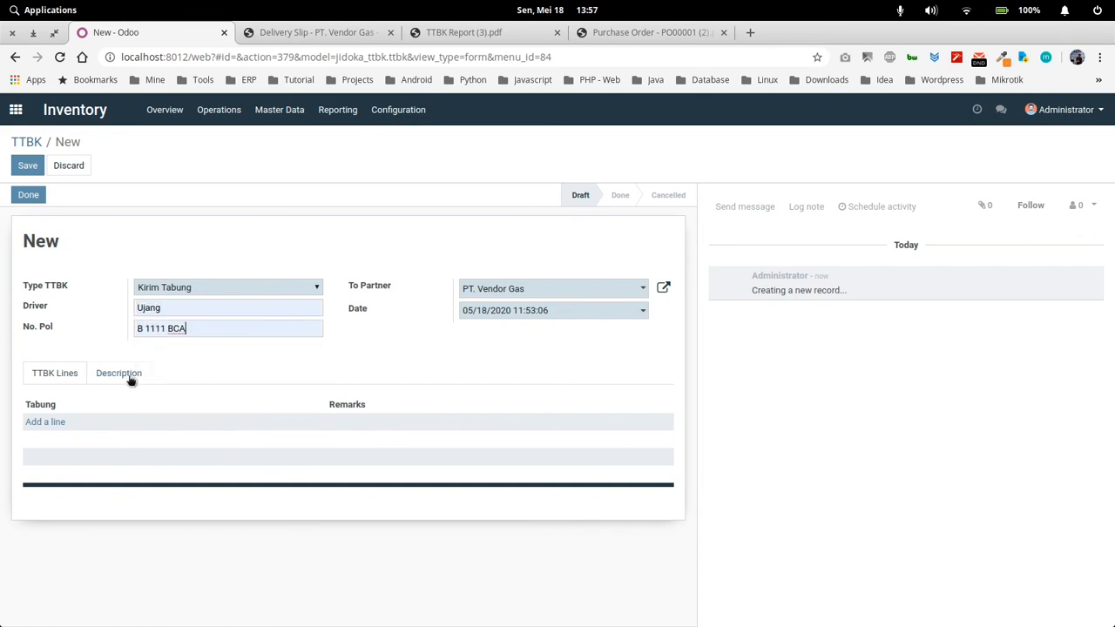
Add Argon cylinder TB002000014 as the first TTBK line, finding it in the full cylinder search grouped by Product
{"action": "left_click", "coordinate": [48, 422]}
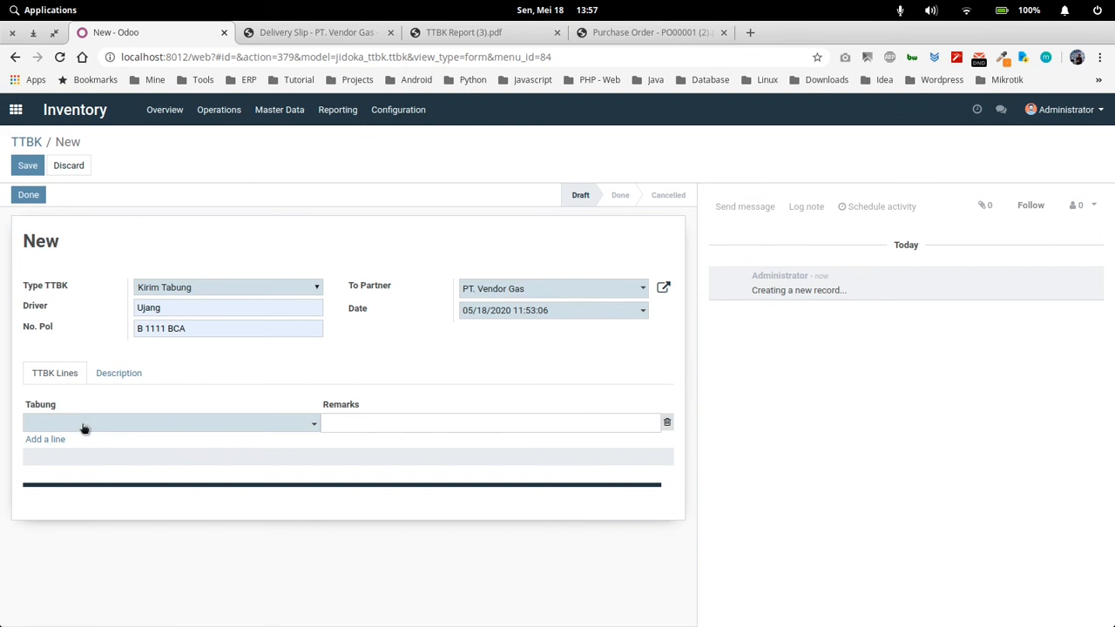
{"action": "left_click", "coordinate": [85, 428]}
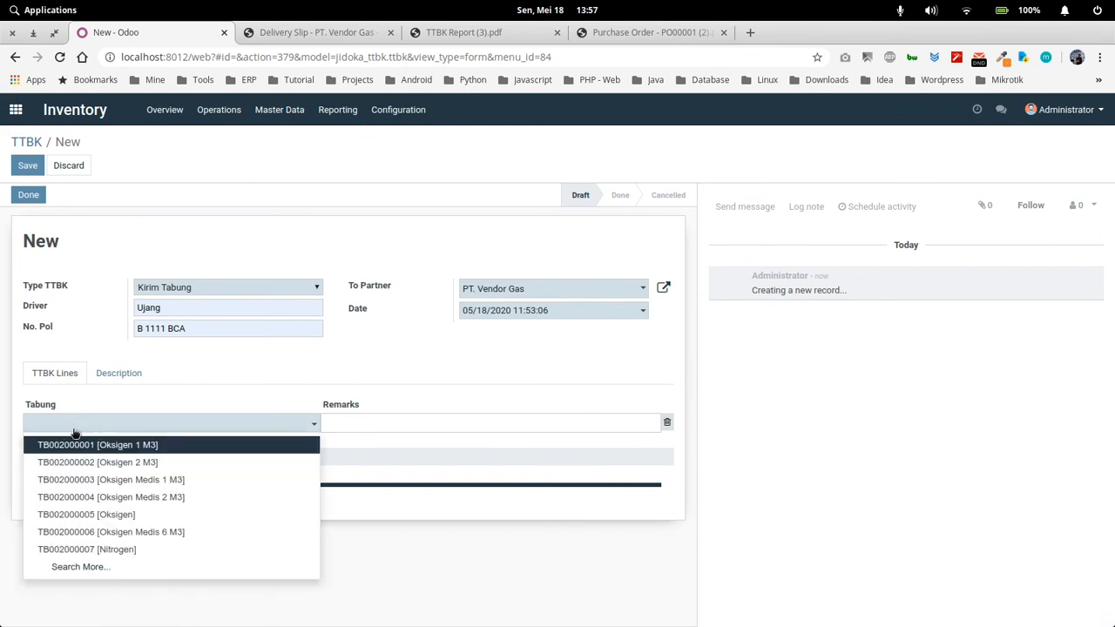
{"action": "left_click", "coordinate": [87, 568]}
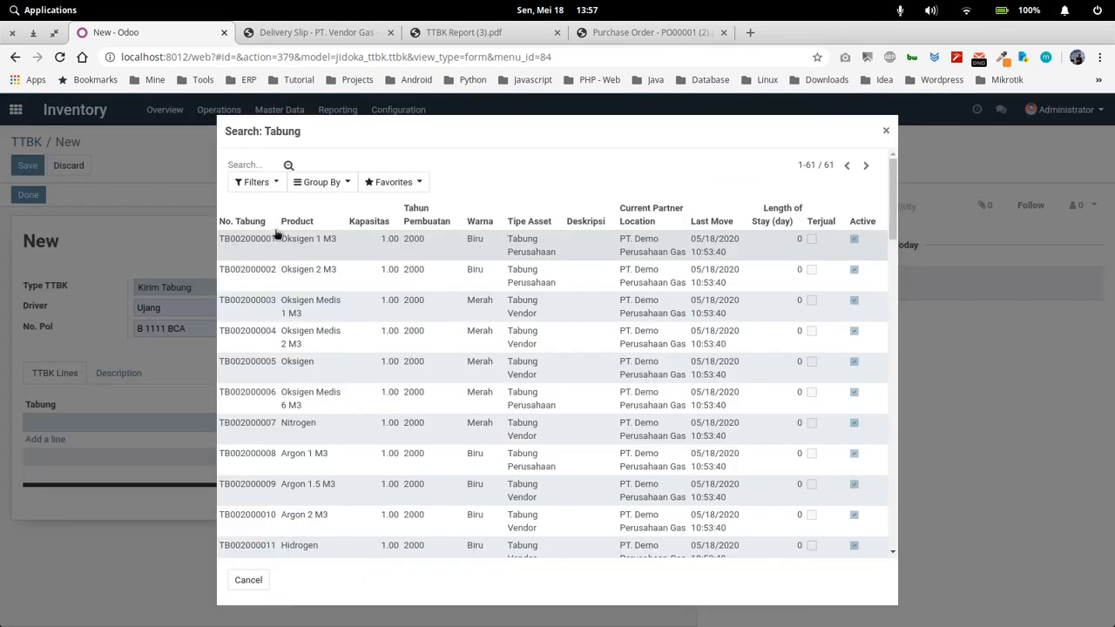
{"action": "left_click", "coordinate": [346, 183]}
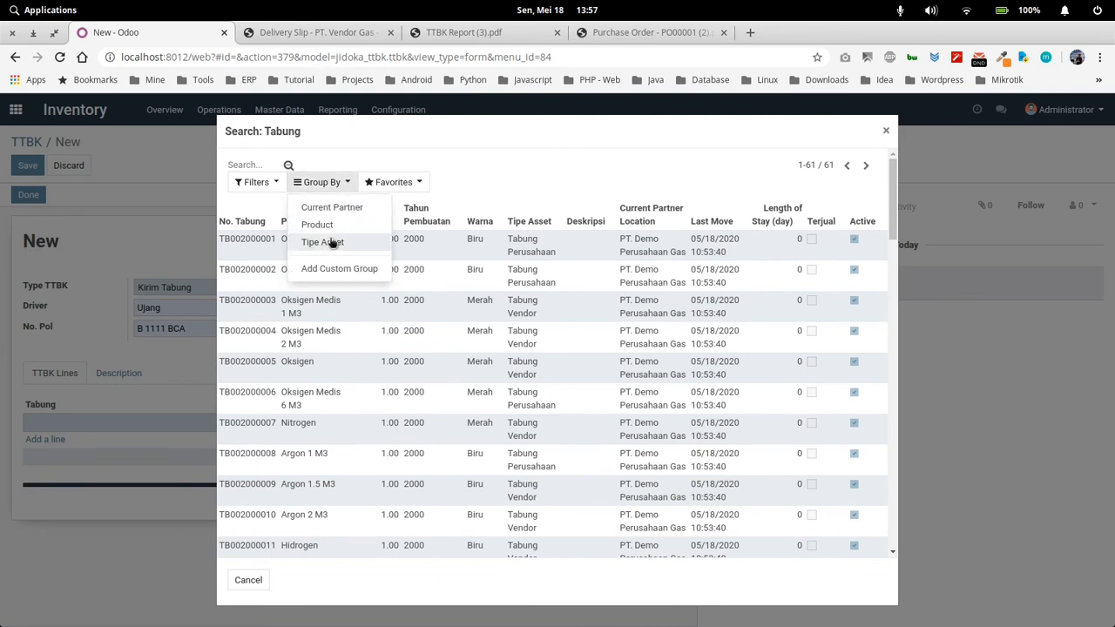
{"action": "left_click", "coordinate": [317, 225]}
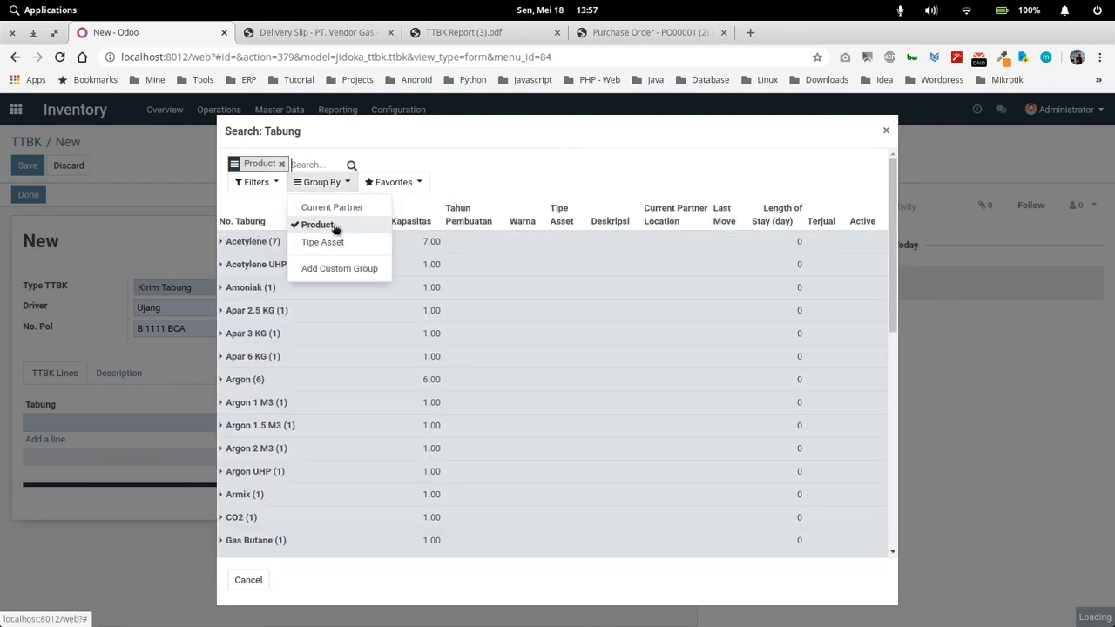
{"action": "left_click", "coordinate": [267, 379]}
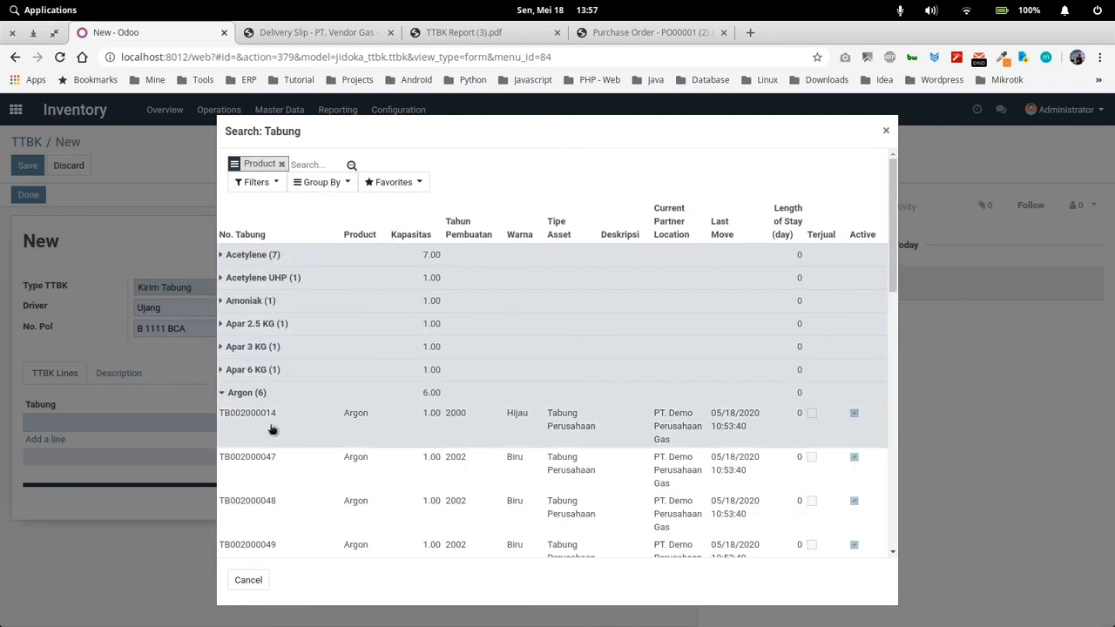
{"action": "left_click", "coordinate": [270, 430]}
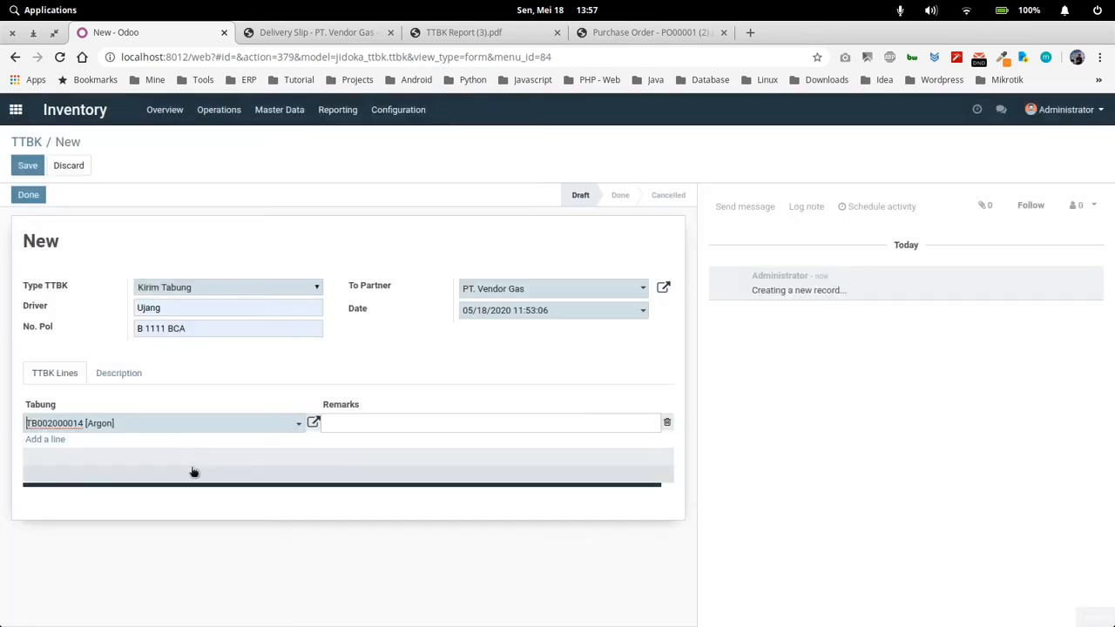
Add Argon cylinders TB002000047 and TB002000048 as further lines of the new TTBK
{"action": "left_click", "coordinate": [50, 439]}
{"action": "left_click", "coordinate": [92, 441]}
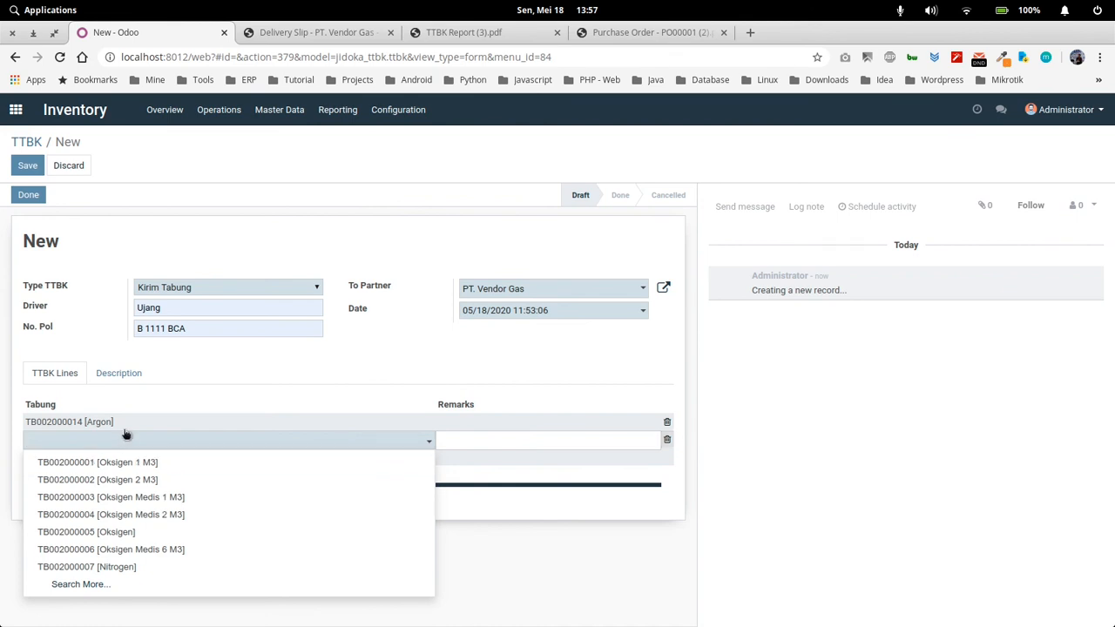
{"action": "type", "text": "47"}
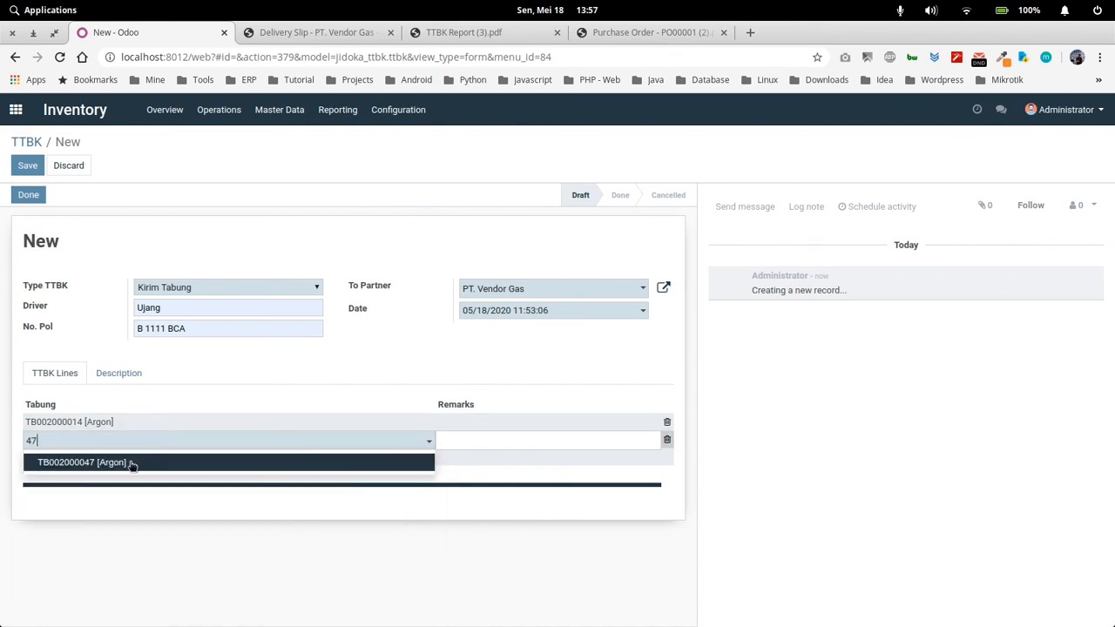
{"action": "left_click", "coordinate": [131, 465]}
{"action": "left_click", "coordinate": [52, 457]}
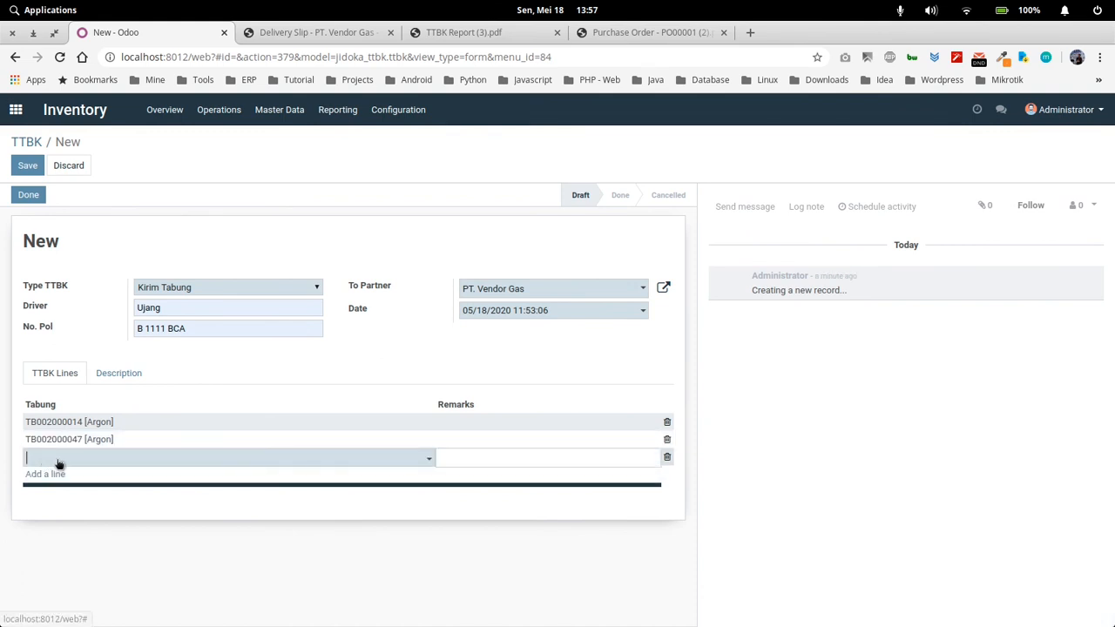
{"action": "left_click", "coordinate": [59, 462]}
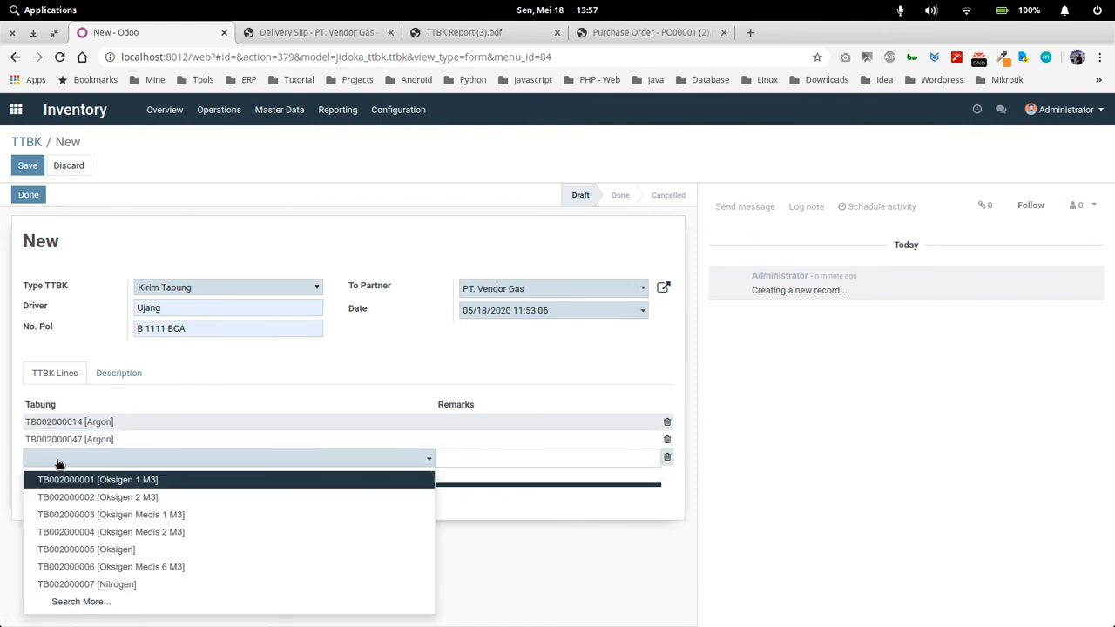
{"action": "type", "text": "48"}
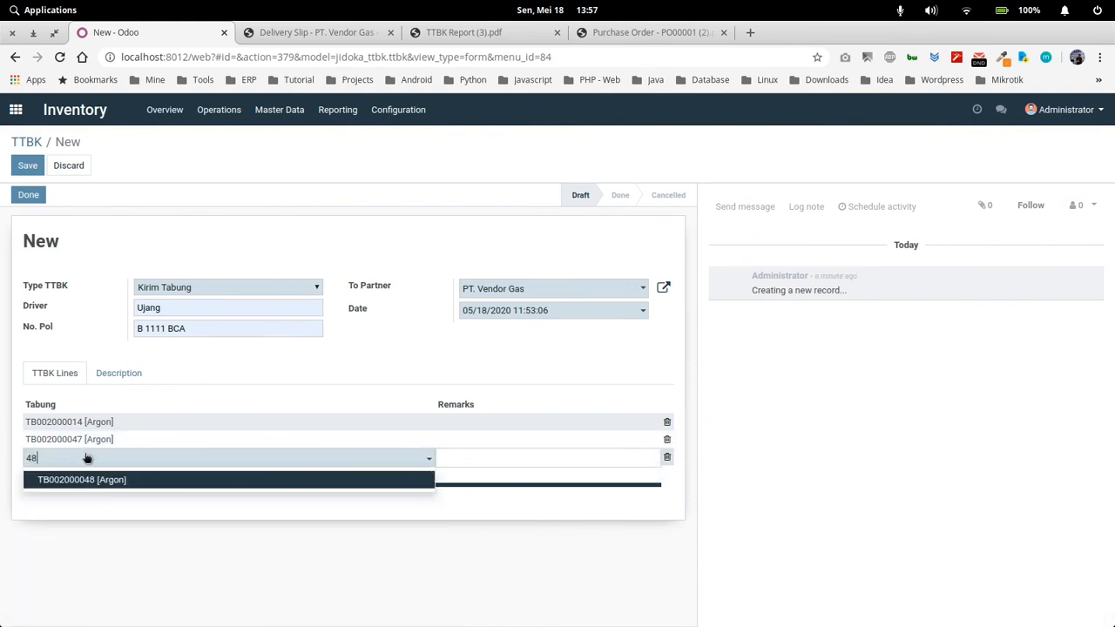
{"action": "left_click", "coordinate": [81, 483]}
Add Argon cylinders TB002000049 and TB002000050 as the last two lines of the new TTBK
{"action": "left_click", "coordinate": [53, 474]}
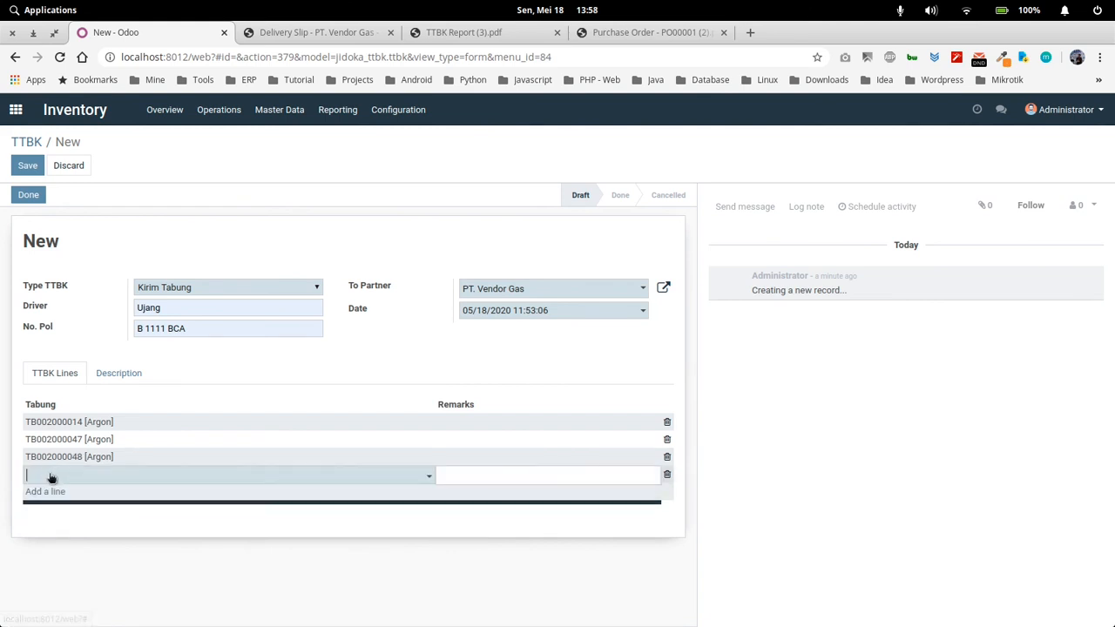
{"action": "left_click", "coordinate": [51, 476]}
{"action": "type", "text": "49"}
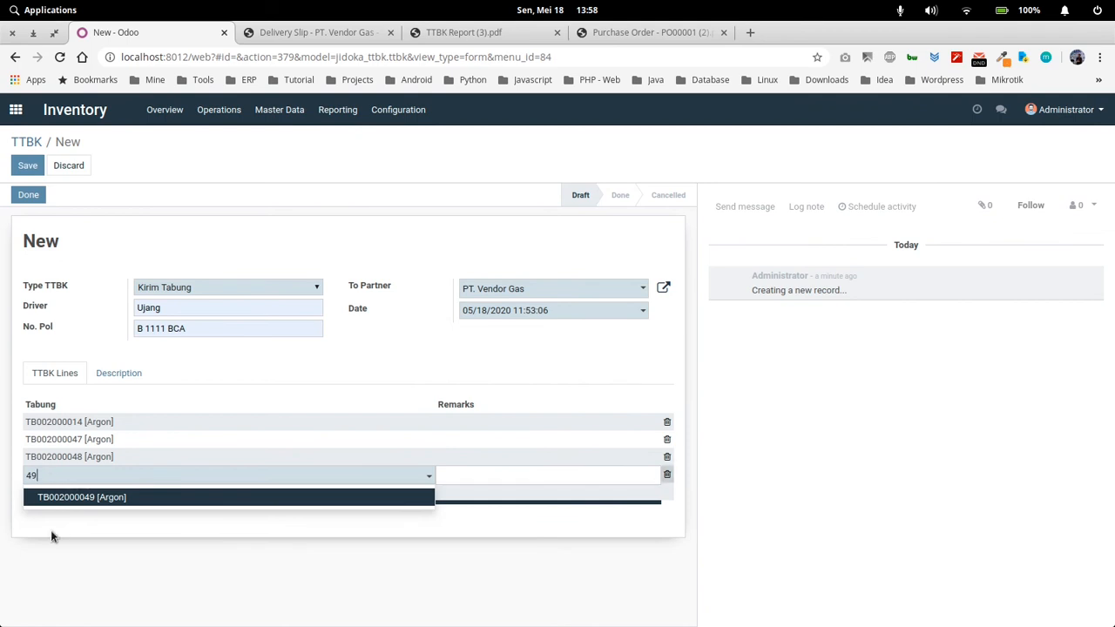
{"action": "left_click", "coordinate": [75, 498]}
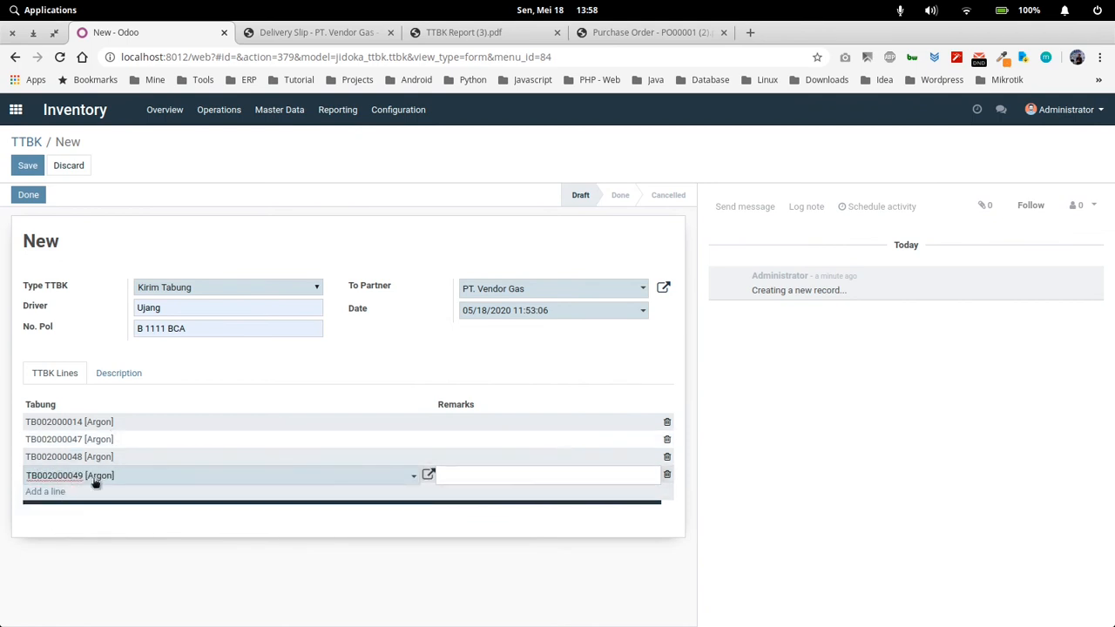
{"action": "left_click", "coordinate": [54, 492]}
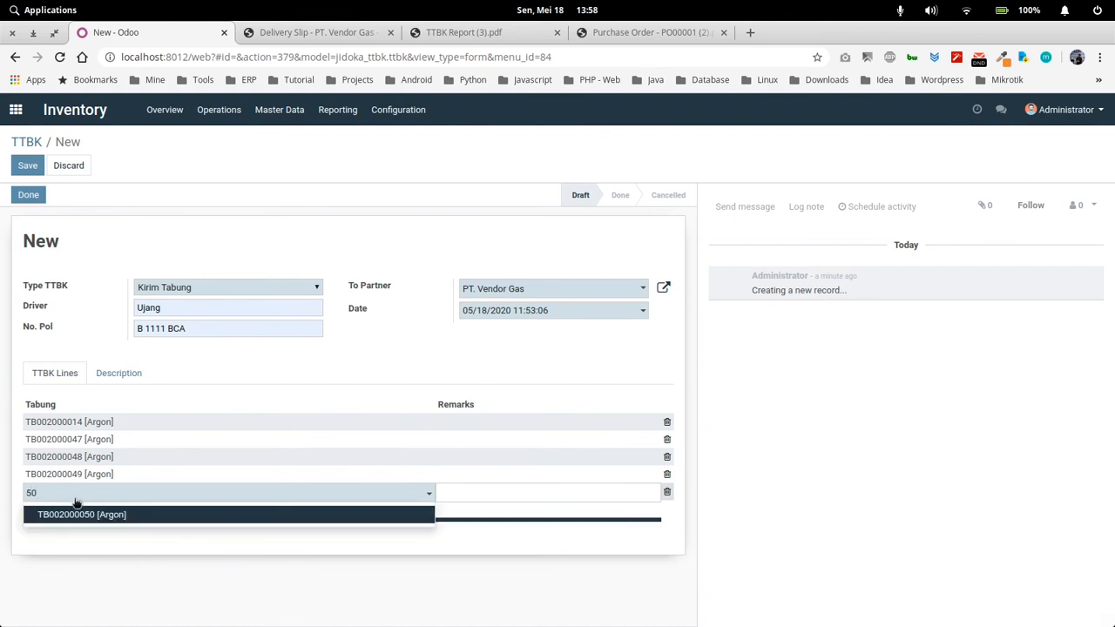
{"action": "left_click", "coordinate": [94, 521]}
{"action": "left_click", "coordinate": [134, 563]}
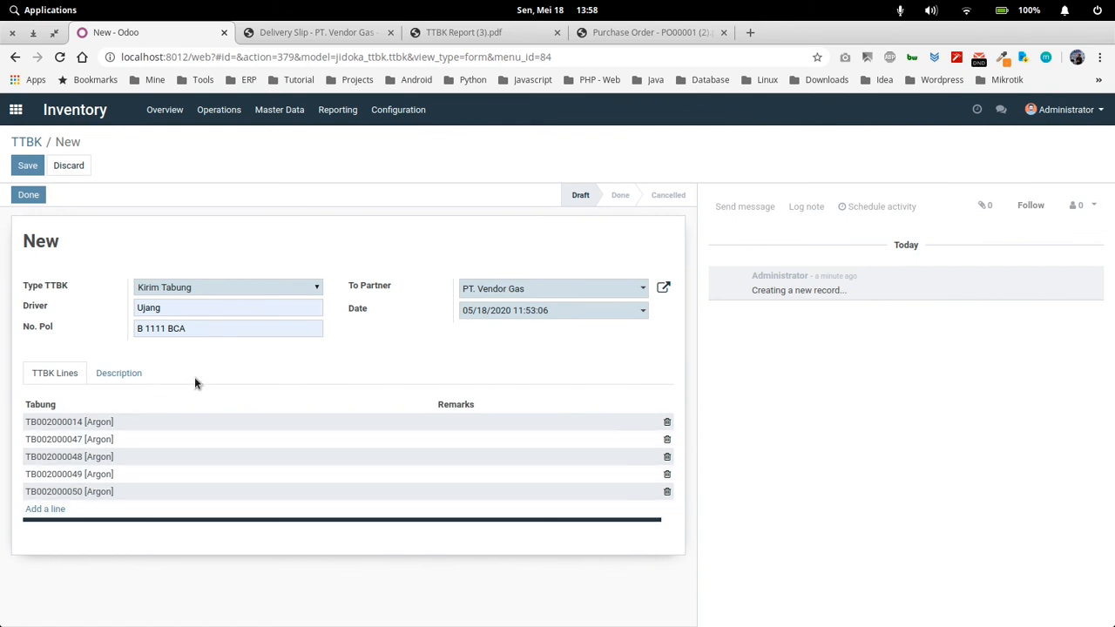
Save the new TTBK and print its report
{"action": "left_click", "coordinate": [27, 165]}
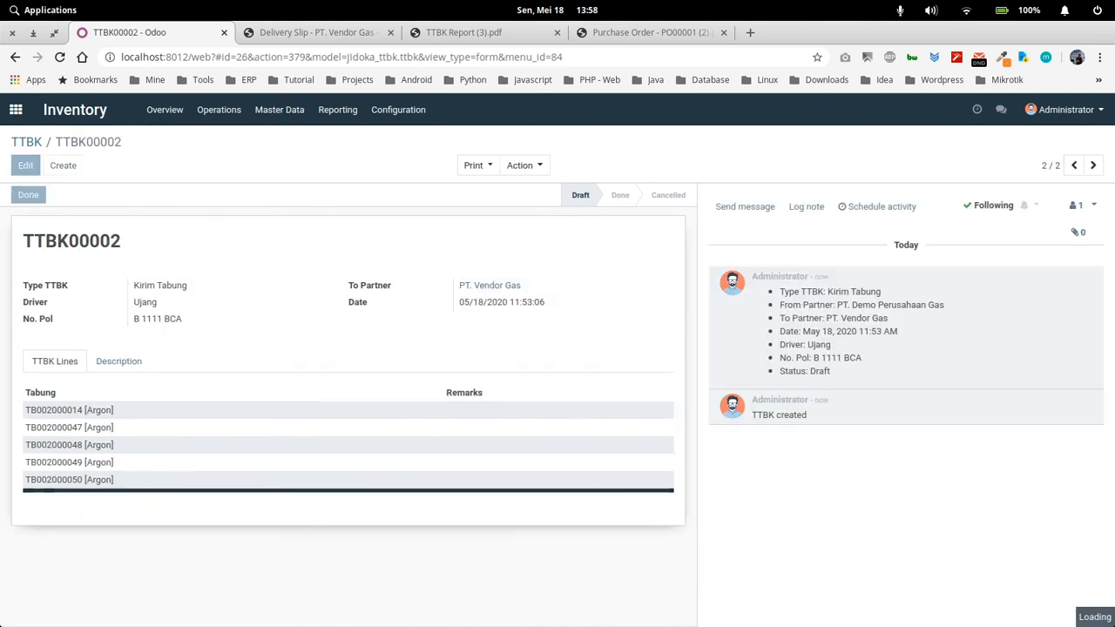
{"action": "left_click", "coordinate": [474, 166]}
{"action": "left_click", "coordinate": [492, 191]}
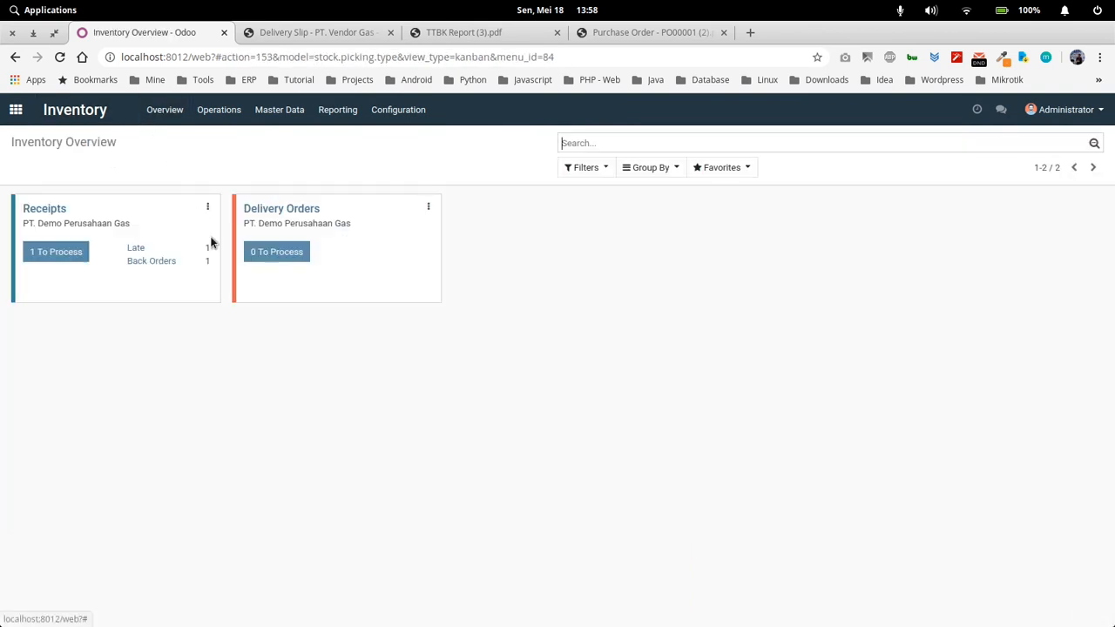
Open the backorder receipt WH/IN/00002 from PT. Vendor Gas for editing
{"action": "left_click", "coordinate": [141, 261]}
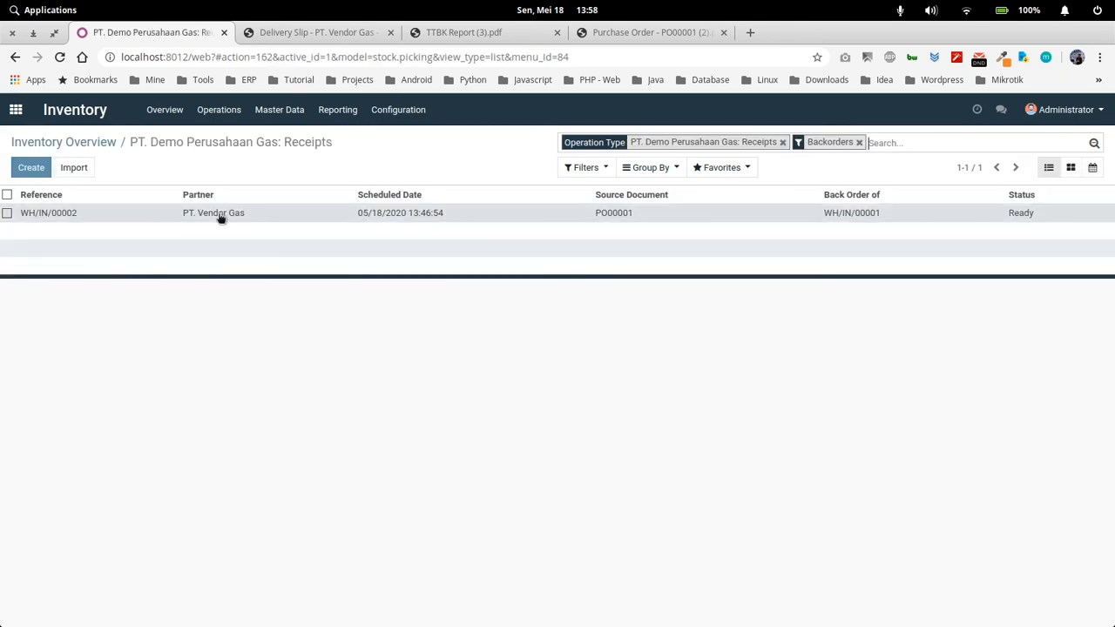
{"action": "left_click", "coordinate": [232, 216]}
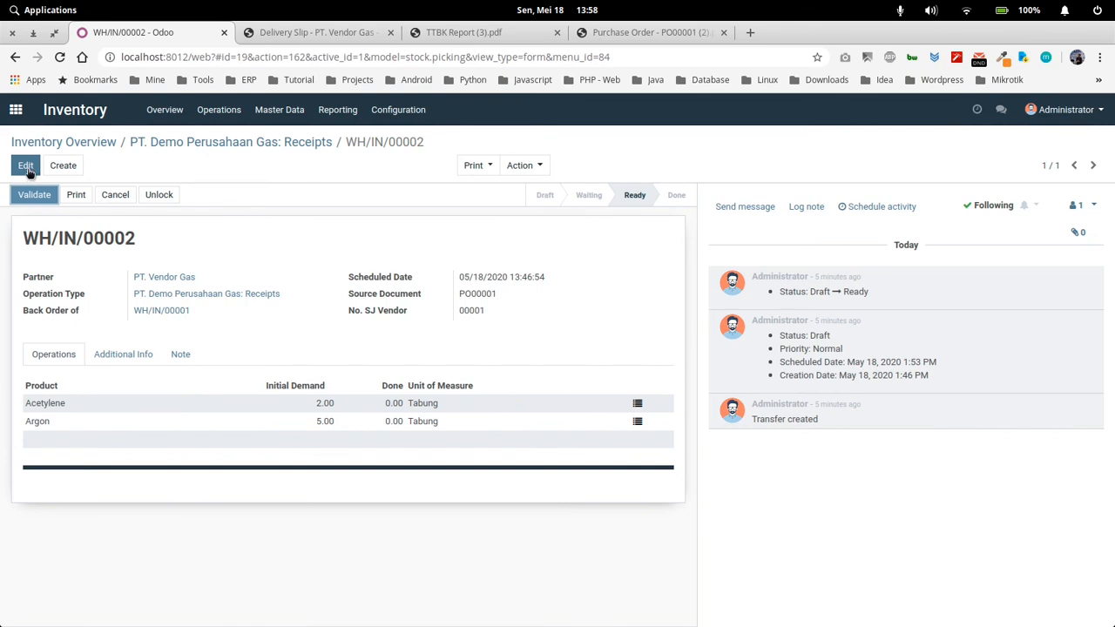
{"action": "left_click", "coordinate": [27, 169]}
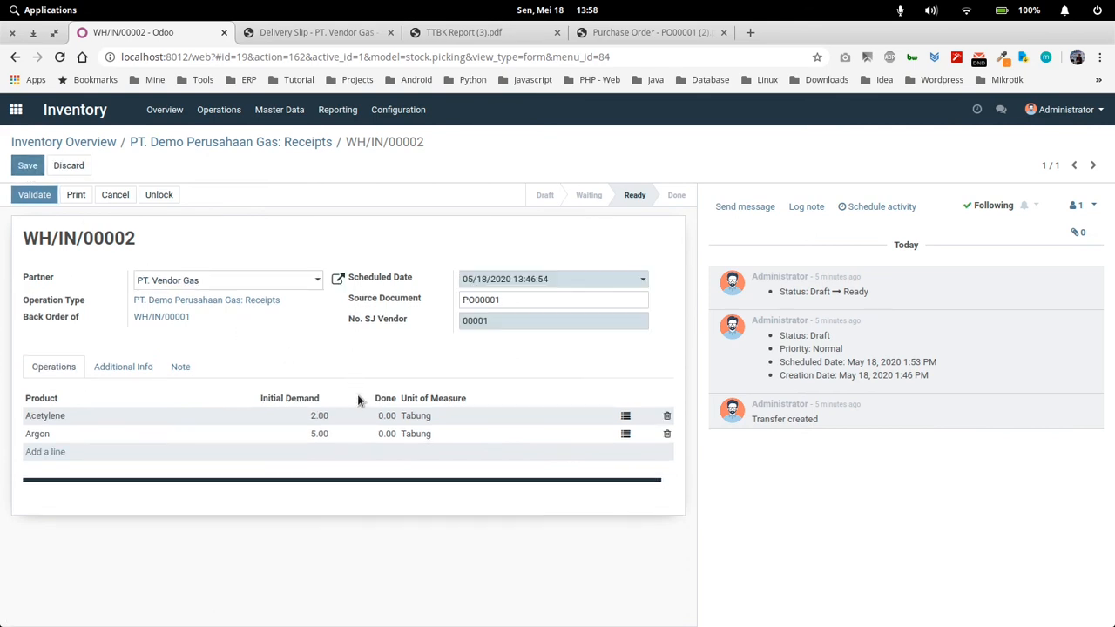
Assign cylinders TB002000039 and TB002000040 to the receipt's Acetylene product and confirm the TTBK lines
{"action": "left_click", "coordinate": [626, 419]}
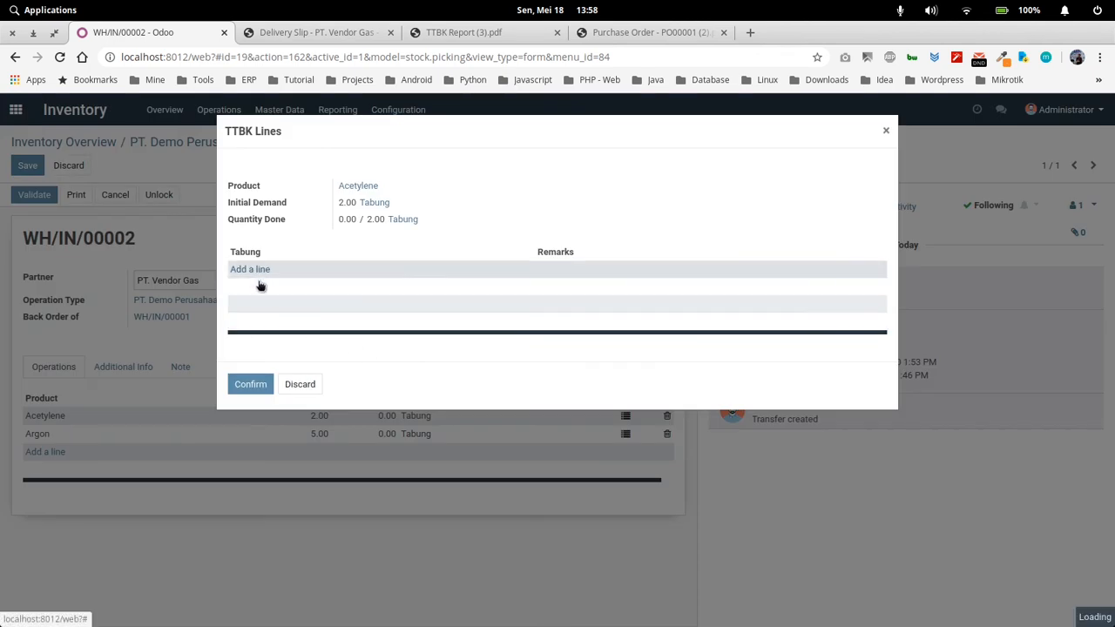
{"action": "left_click", "coordinate": [260, 272]}
{"action": "left_click", "coordinate": [266, 271]}
{"action": "left_click", "coordinate": [271, 293]}
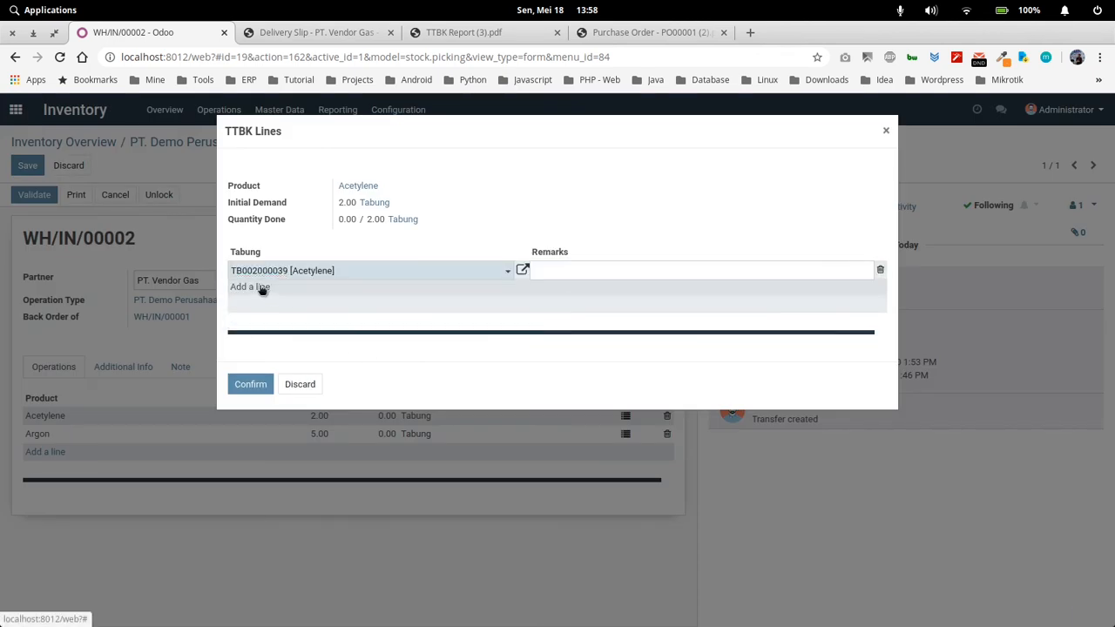
{"action": "left_click", "coordinate": [262, 289]}
{"action": "left_click", "coordinate": [279, 328]}
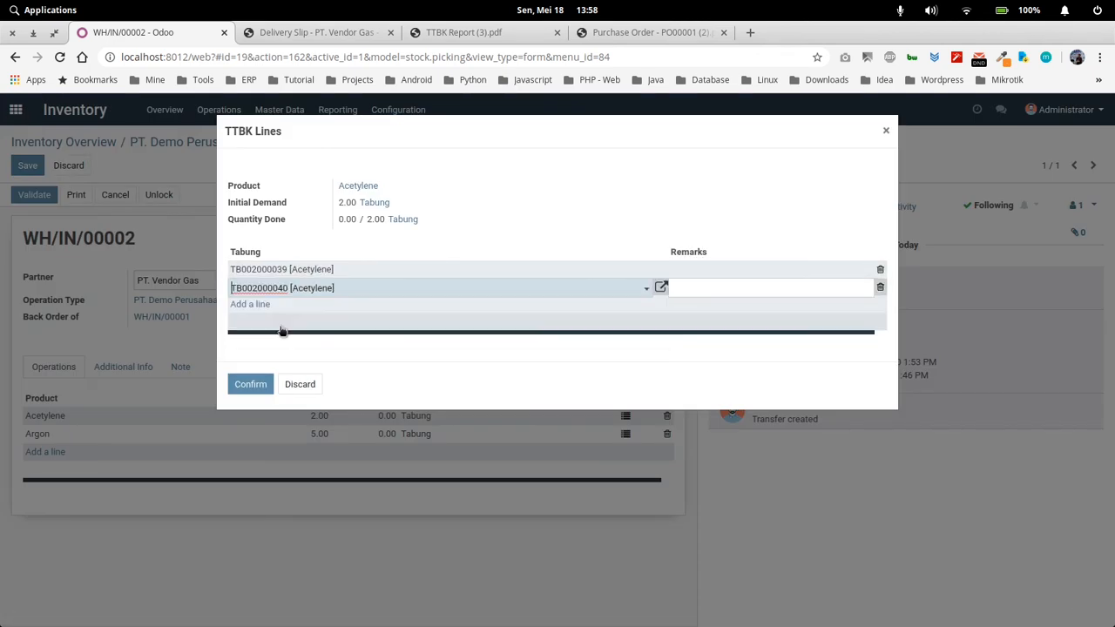
{"action": "left_click", "coordinate": [262, 384]}
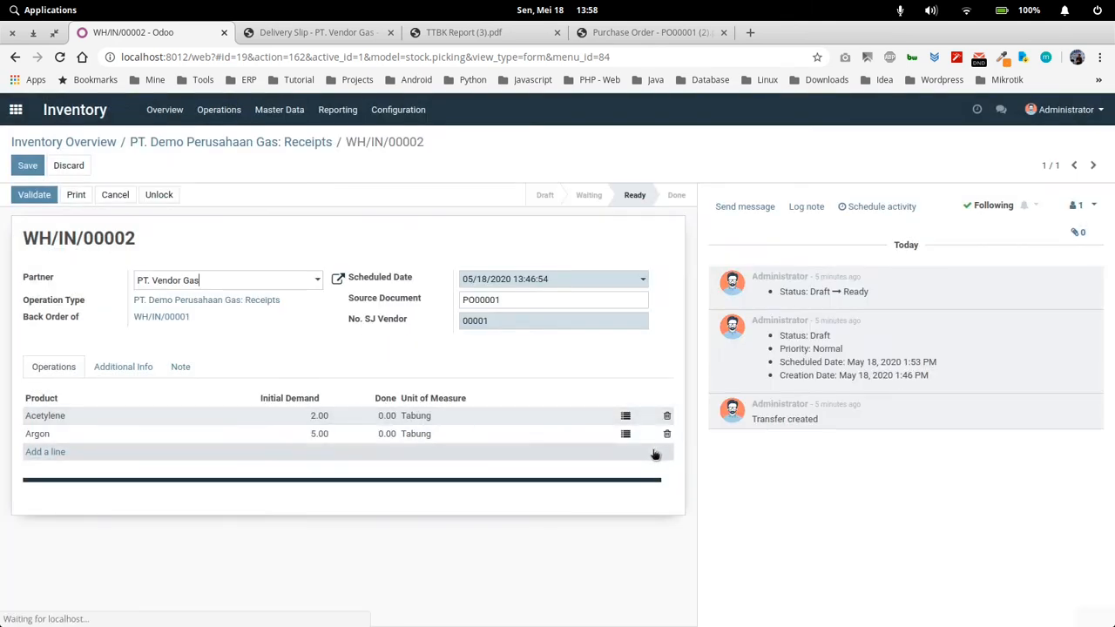
Assign cylinders TB002000014, TB002000047, TB002000048, TB002000049 and TB002000050 to the receipt's Argon product and confirm the TTBK lines
{"action": "left_click", "coordinate": [626, 434]}
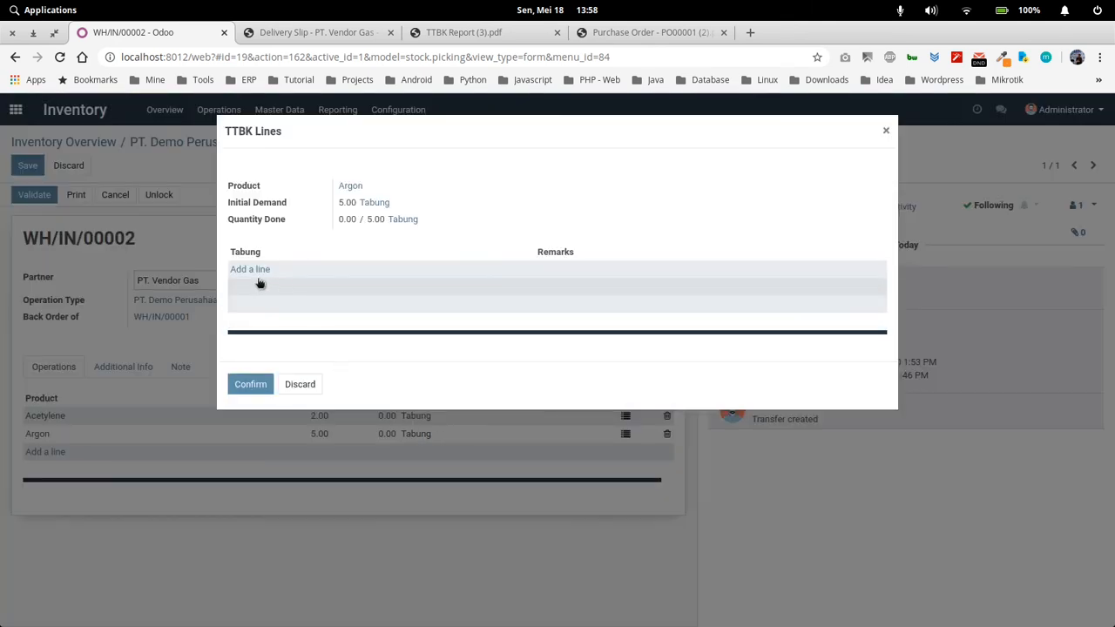
{"action": "left_click", "coordinate": [249, 274]}
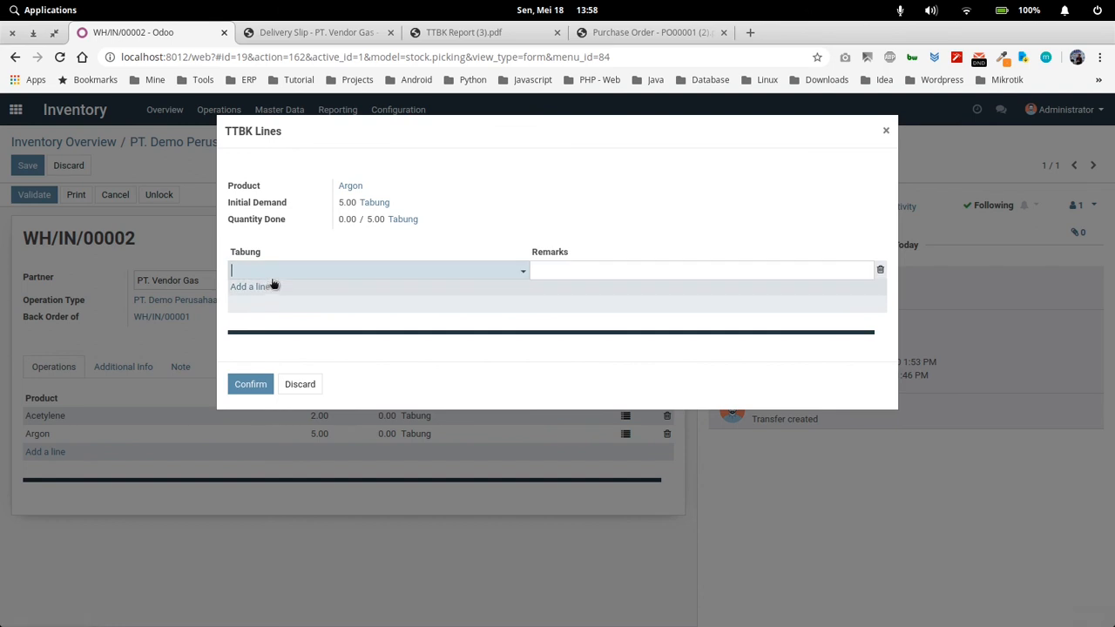
{"action": "left_click", "coordinate": [292, 294]}
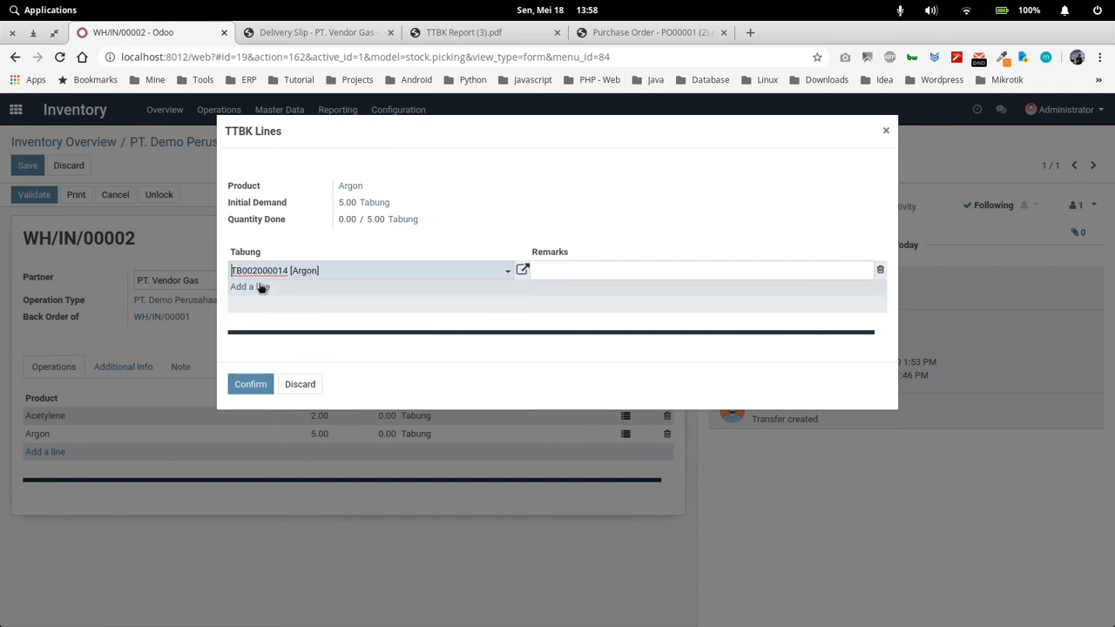
{"action": "left_click", "coordinate": [262, 288]}
{"action": "left_click", "coordinate": [305, 325]}
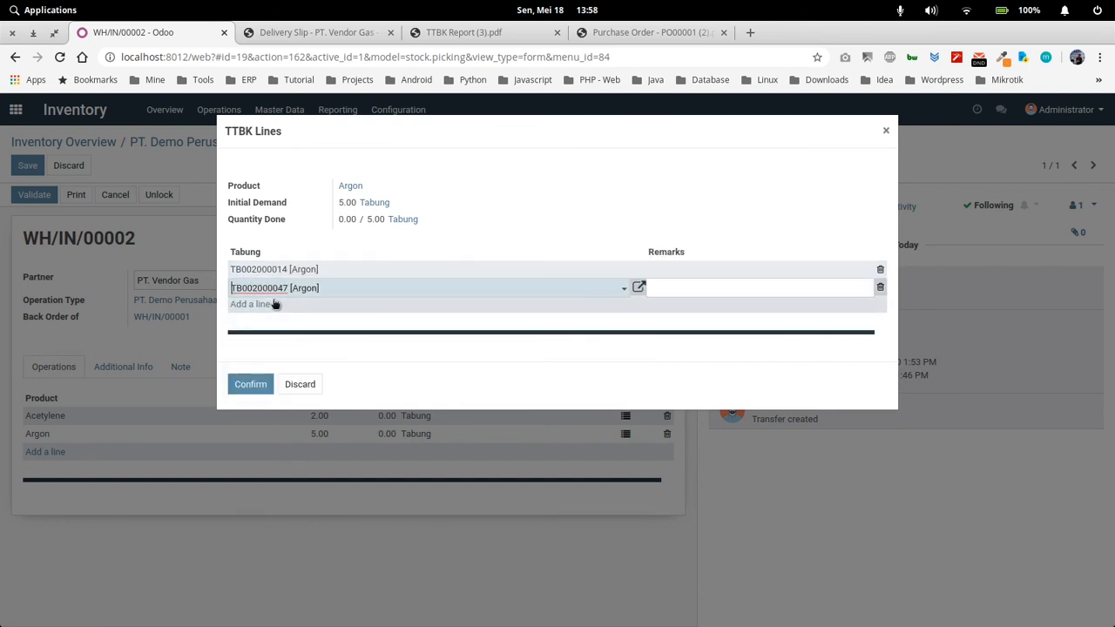
{"action": "left_click", "coordinate": [263, 305]}
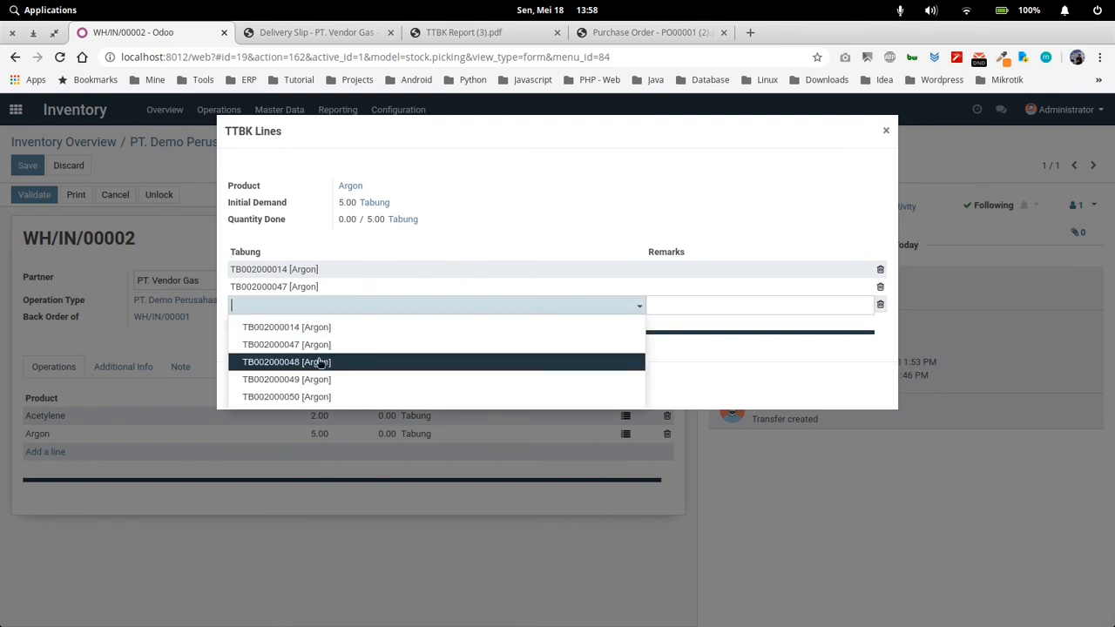
{"action": "left_click", "coordinate": [321, 361]}
{"action": "left_click", "coordinate": [257, 322]}
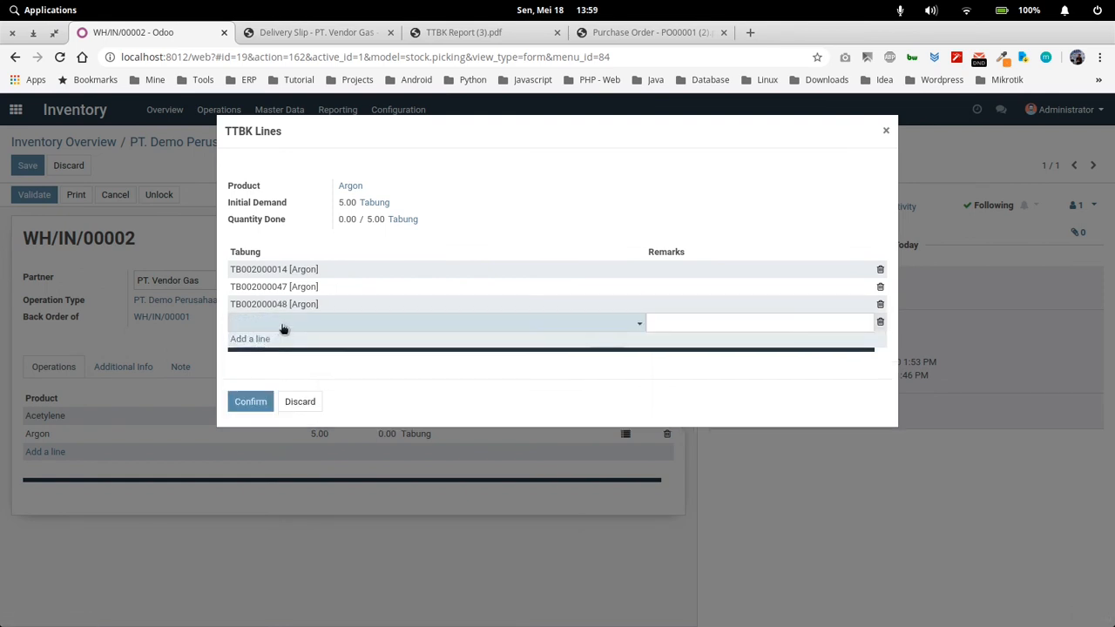
{"action": "left_click", "coordinate": [287, 395]}
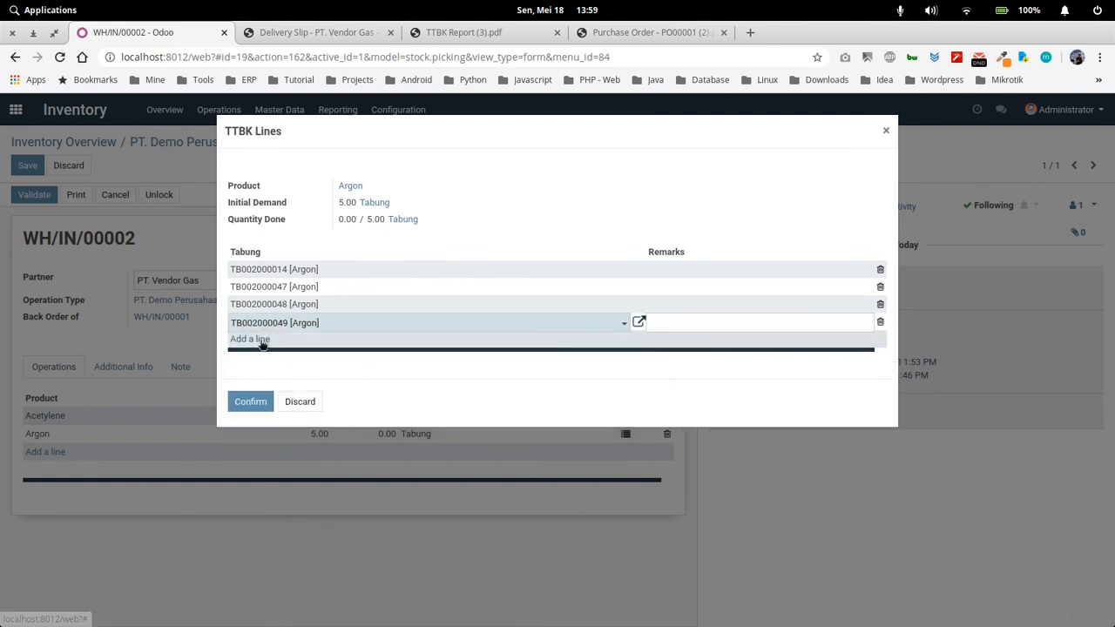
{"action": "left_click", "coordinate": [261, 339]}
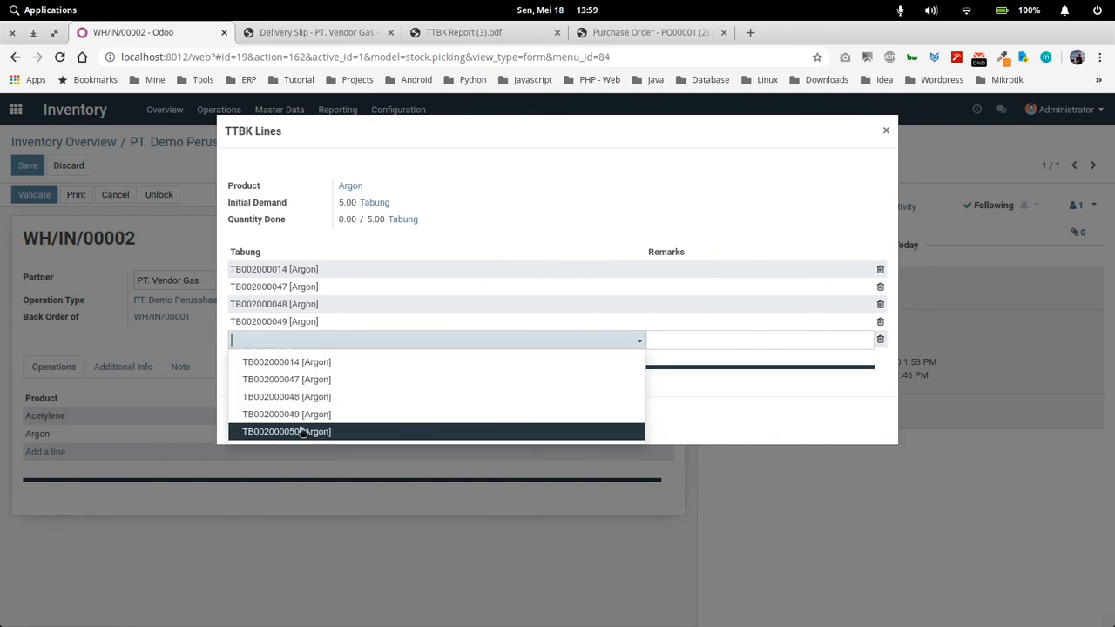
{"action": "left_click", "coordinate": [301, 433]}
{"action": "left_click", "coordinate": [261, 422]}
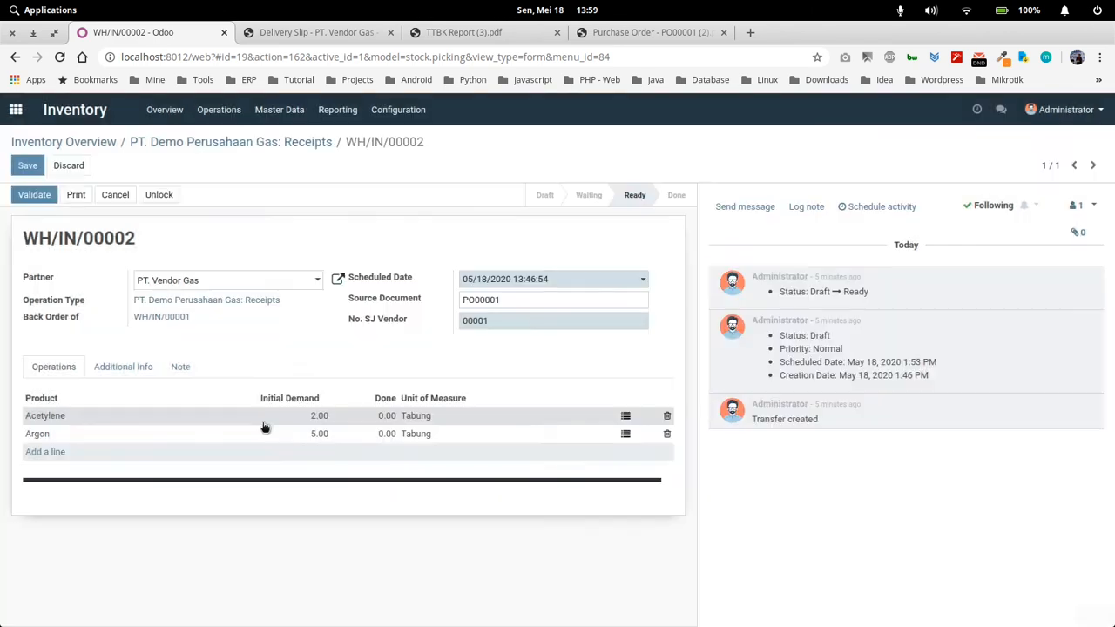
Validate receipt WH/IN/00002 as an immediate transfer of all reserved quantities
{"action": "left_click", "coordinate": [34, 194]}
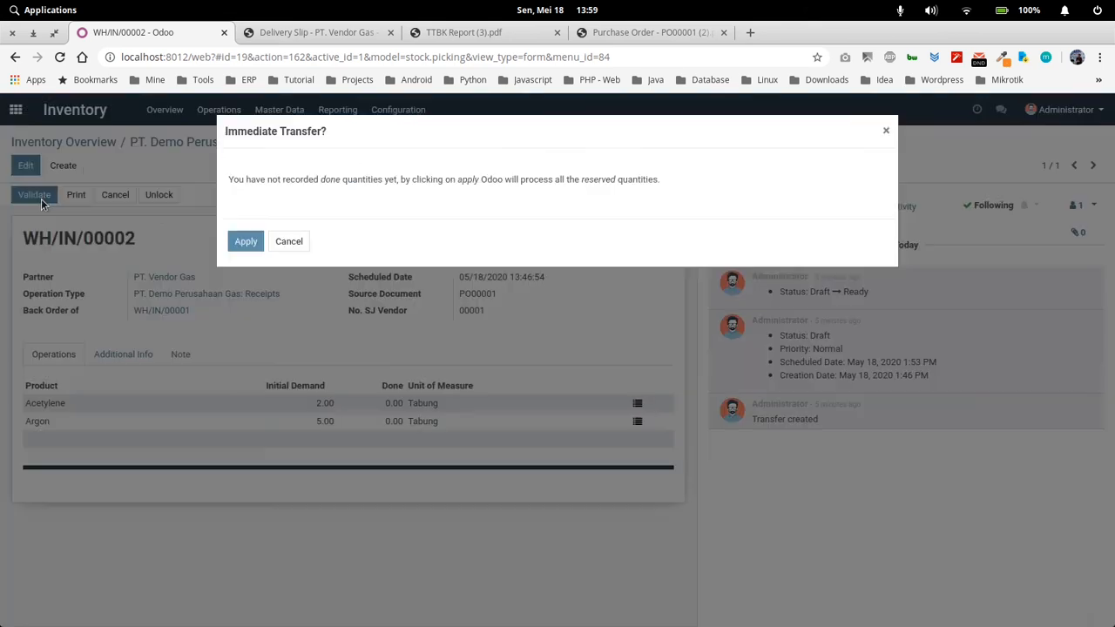
{"action": "left_click", "coordinate": [237, 242]}
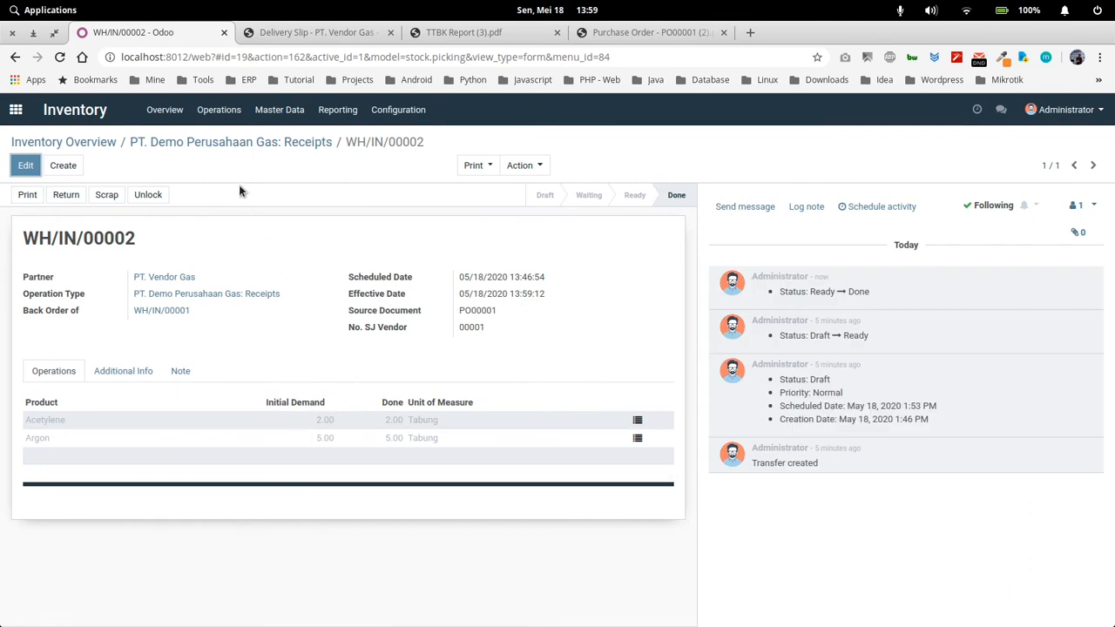
Open the Inventory Report and examine the on-hand stock of Acetylene and Argon by location
{"action": "left_click", "coordinate": [275, 120]}
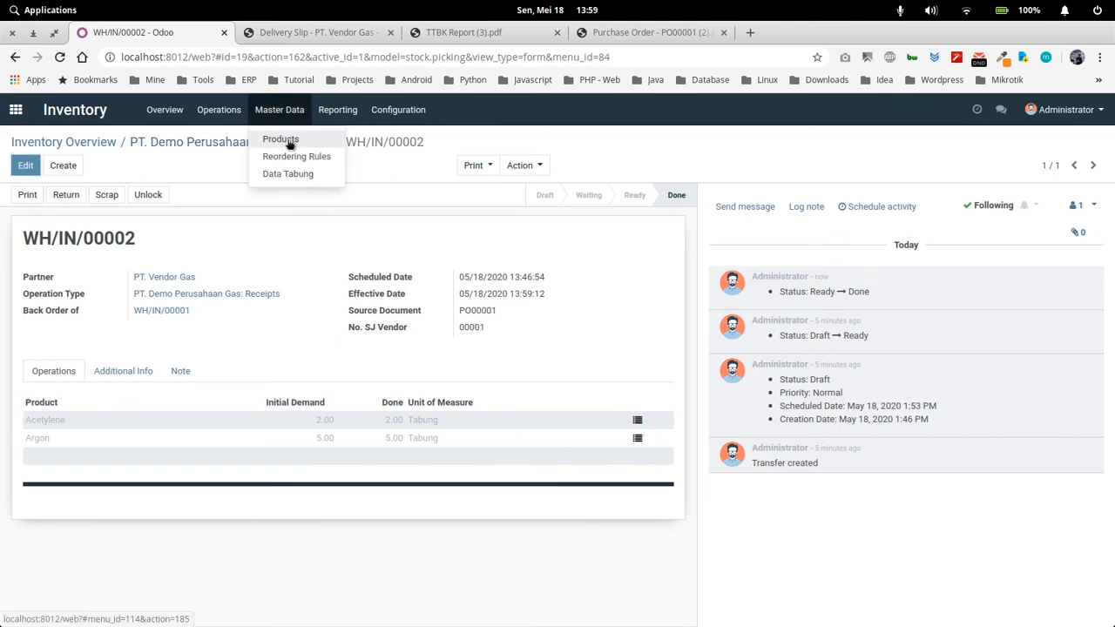
{"action": "left_click", "coordinate": [339, 111]}
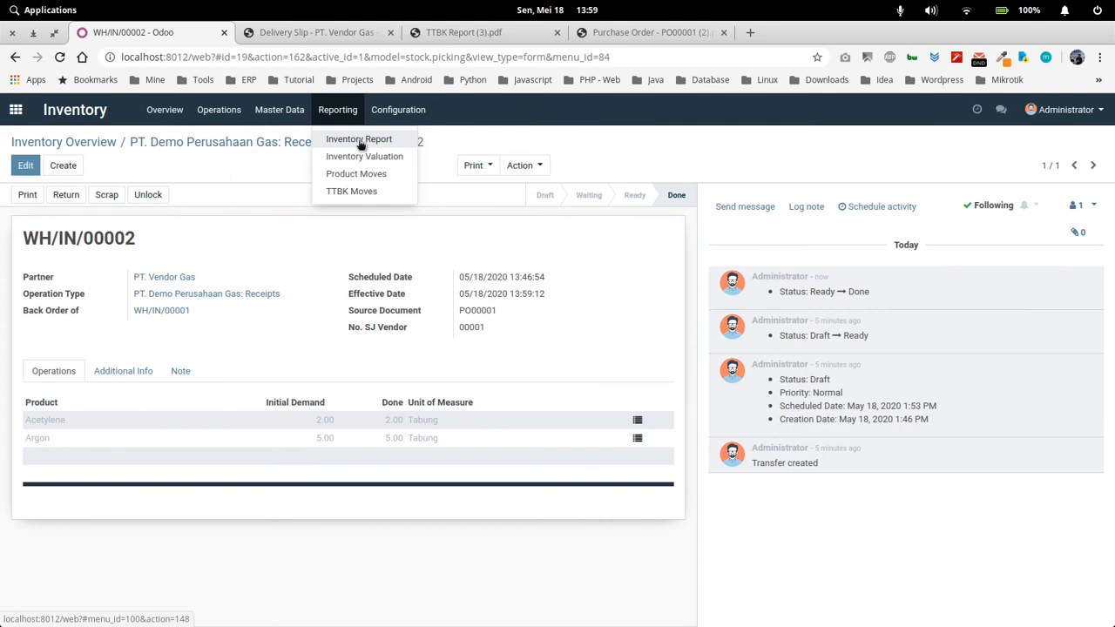
{"action": "left_click", "coordinate": [359, 141]}
{"action": "left_click", "coordinate": [297, 270]}
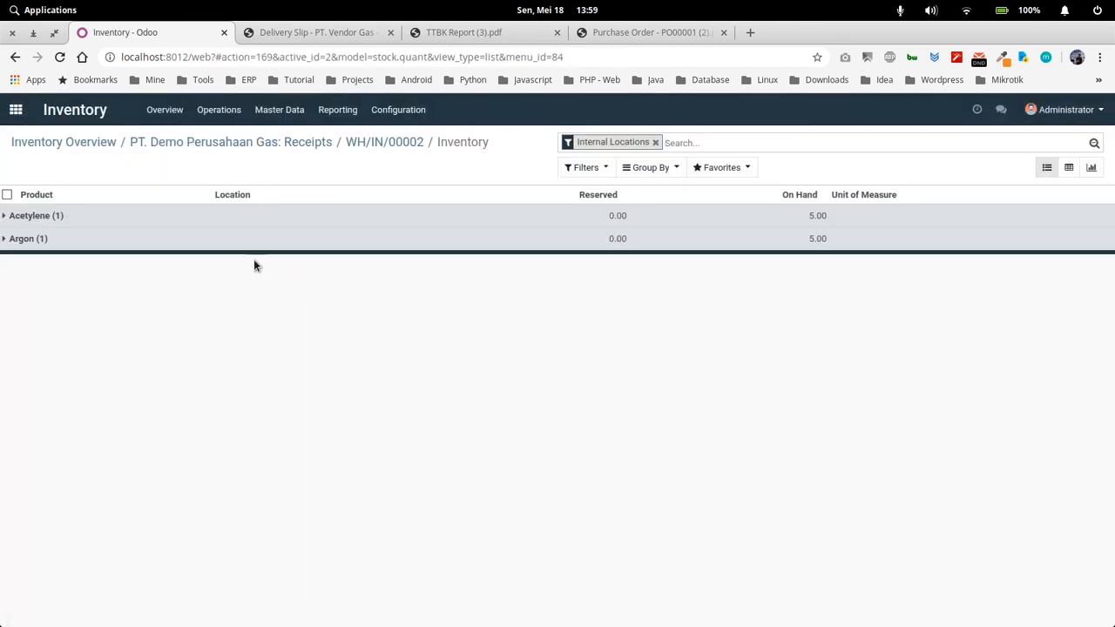
{"action": "left_click", "coordinate": [169, 217]}
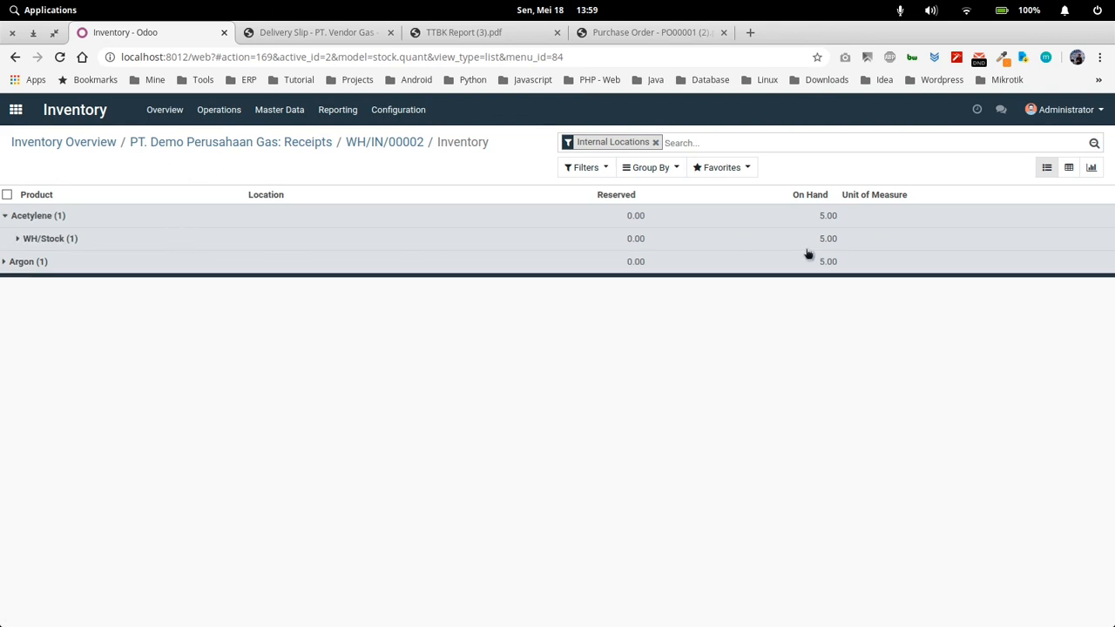
{"action": "left_click", "coordinate": [322, 267]}
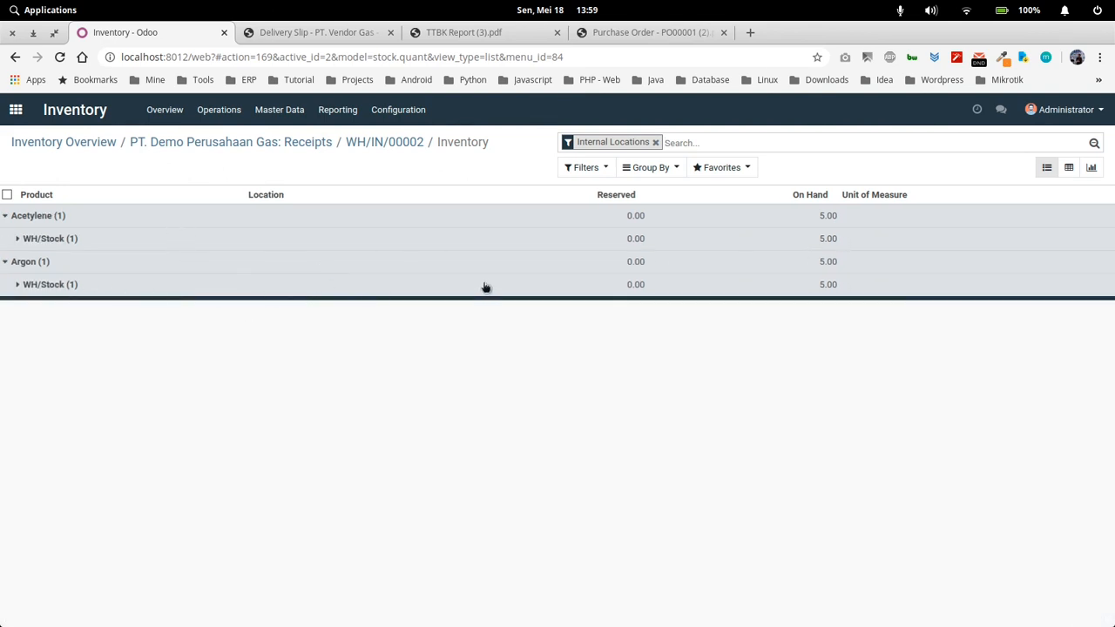
{"action": "left_click", "coordinate": [216, 264]}
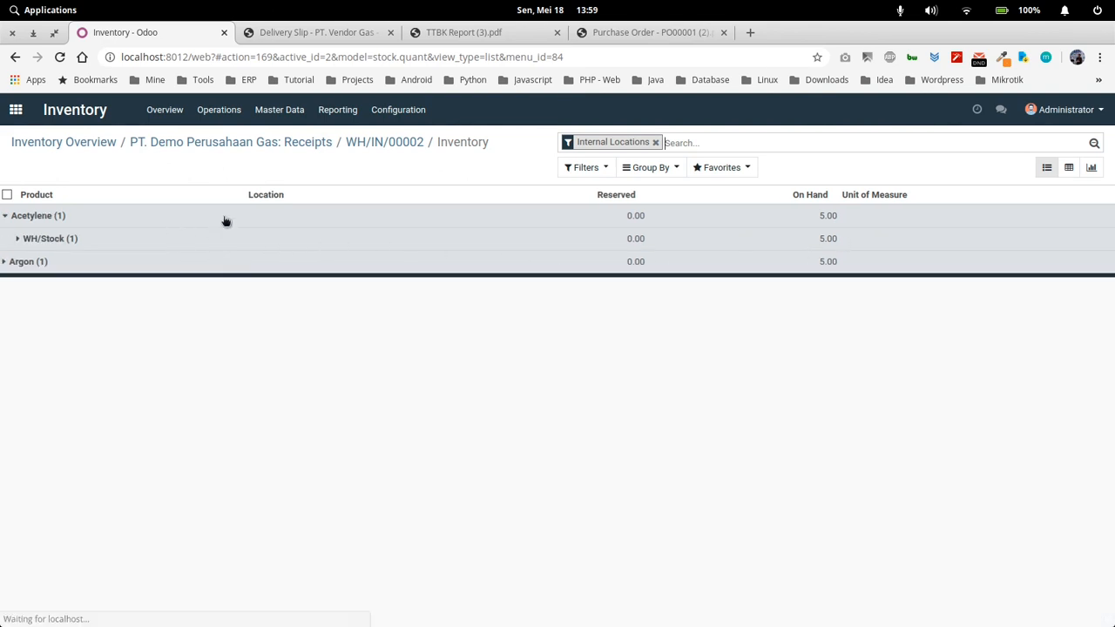
{"action": "left_click", "coordinate": [225, 218]}
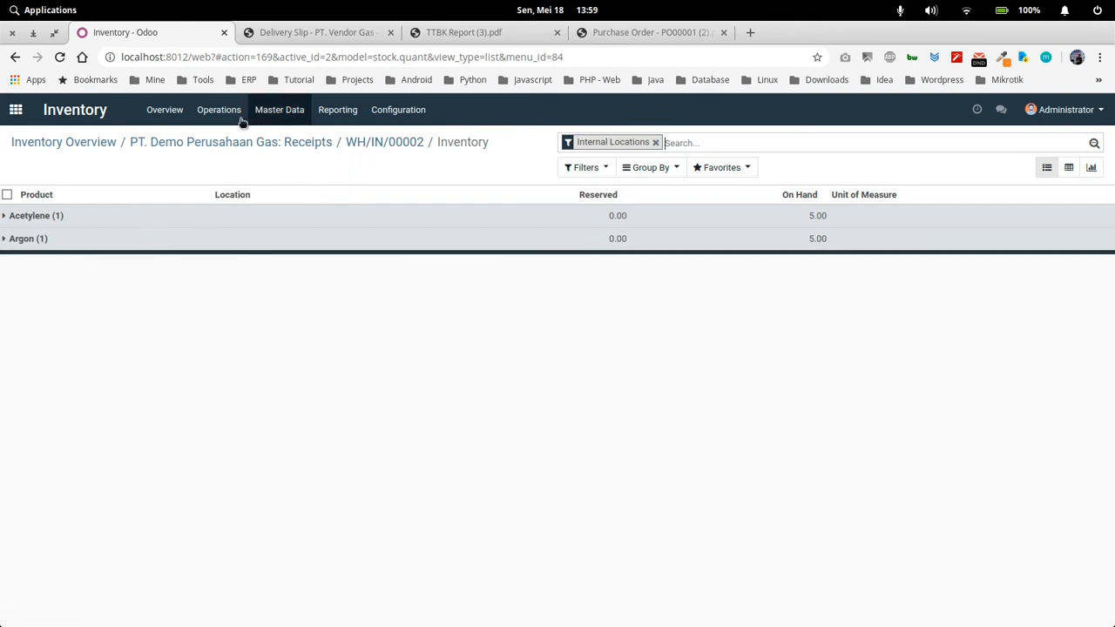
Open purchase order PO00001 in the Purchase app and create a vendor bill from it
{"action": "left_click", "coordinate": [160, 145]}
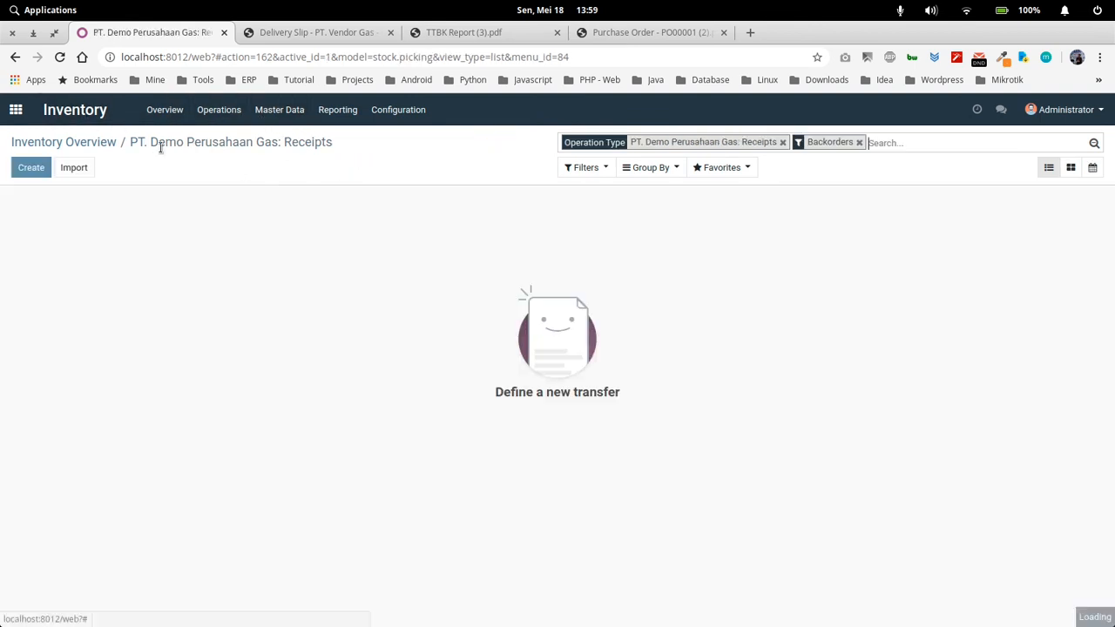
{"action": "left_click", "coordinate": [98, 143]}
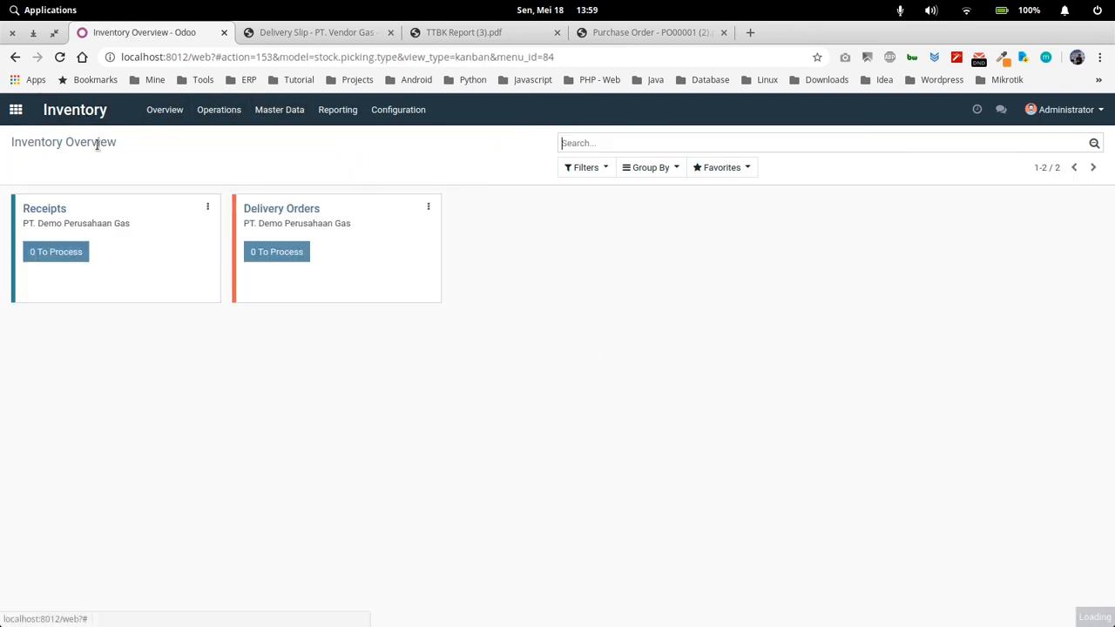
{"action": "left_click", "coordinate": [16, 109]}
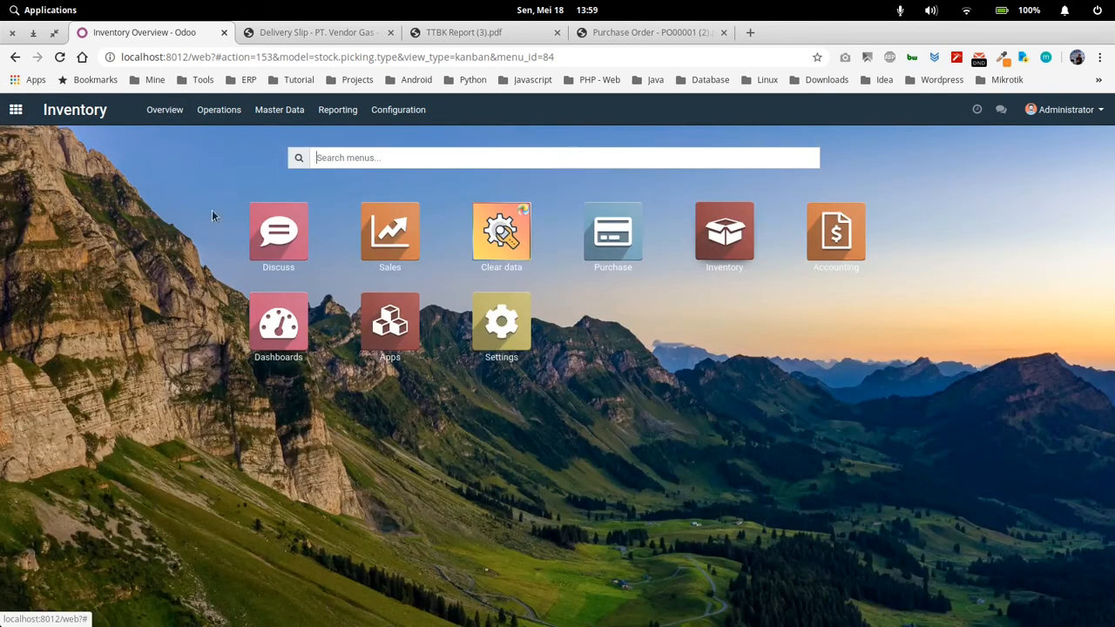
{"action": "left_click", "coordinate": [619, 237]}
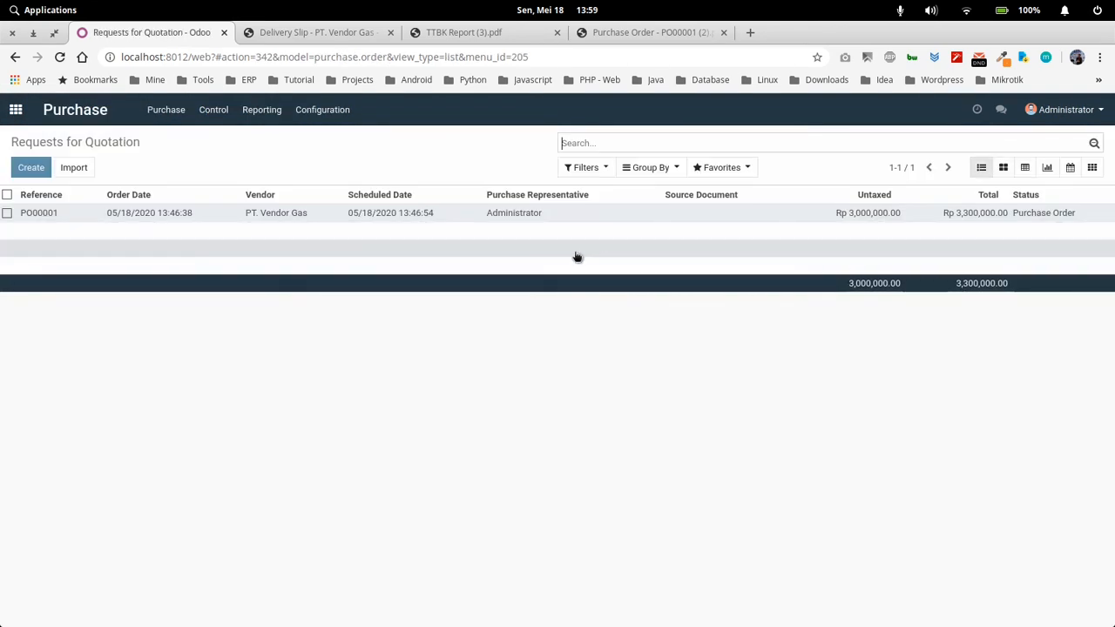
{"action": "left_click", "coordinate": [383, 217]}
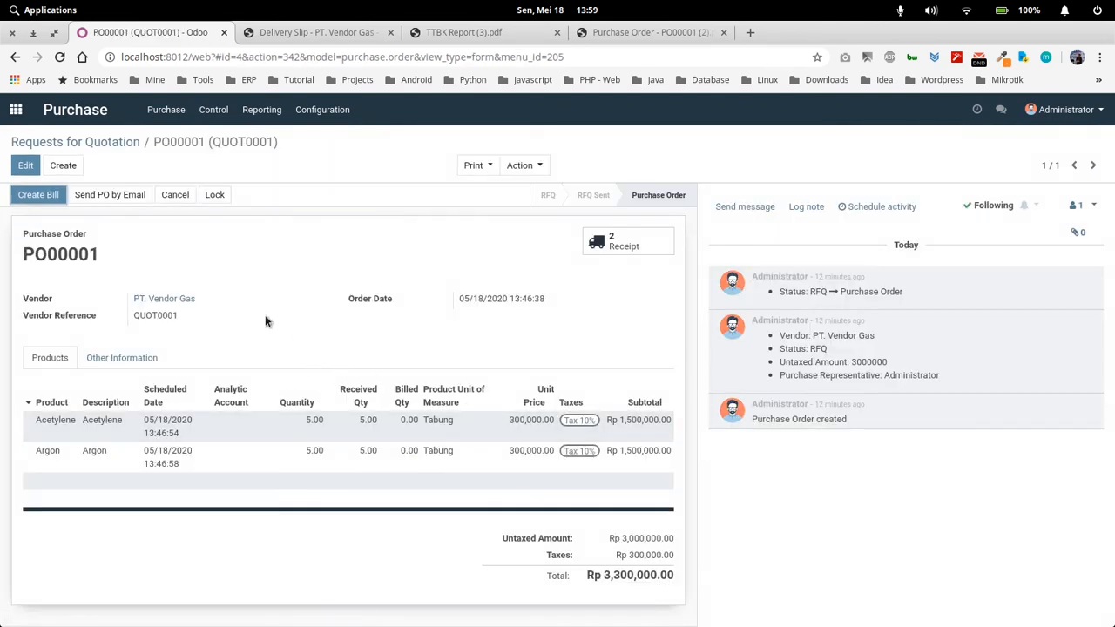
{"action": "left_click", "coordinate": [51, 197]}
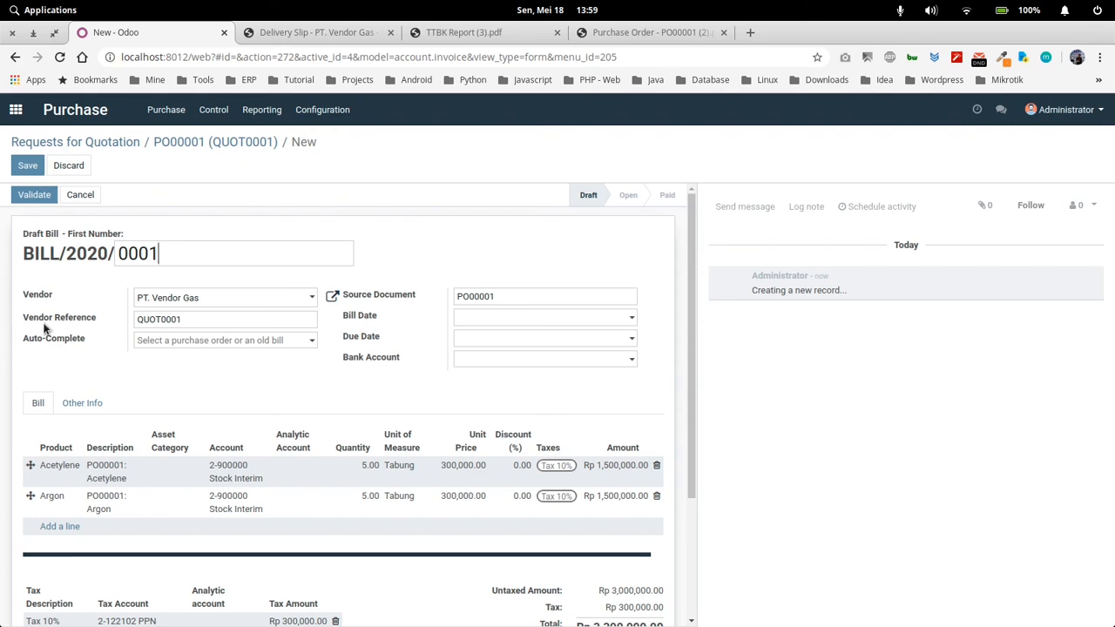
Check the draft bill's lines and total, leaving the bank account empty, and validate the bill
{"action": "left_click", "coordinate": [394, 359]}
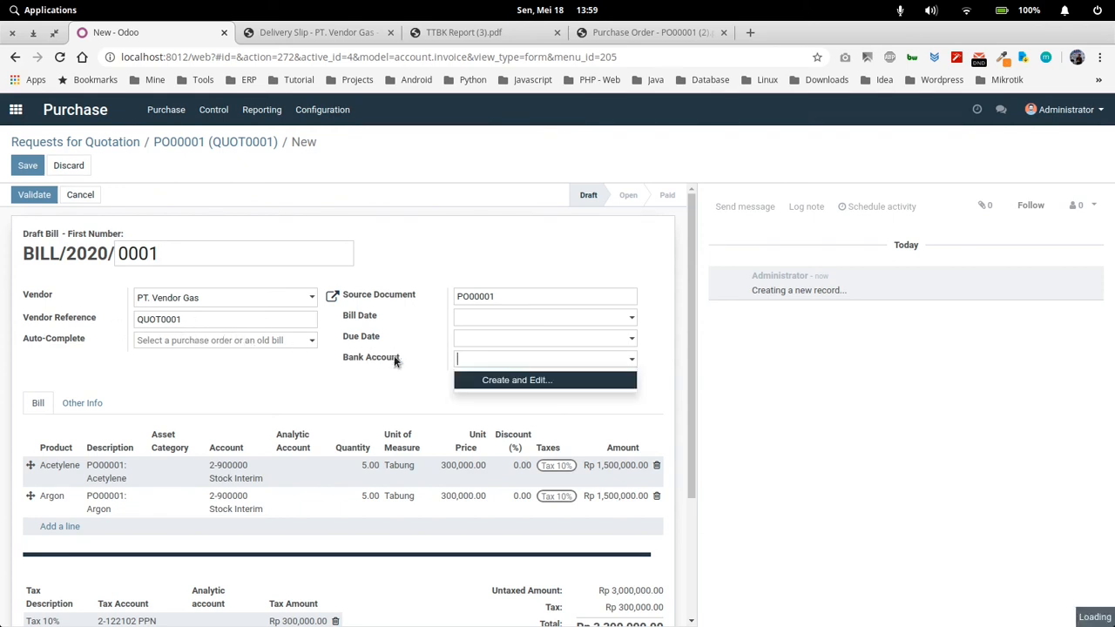
{"action": "left_click", "coordinate": [297, 394]}
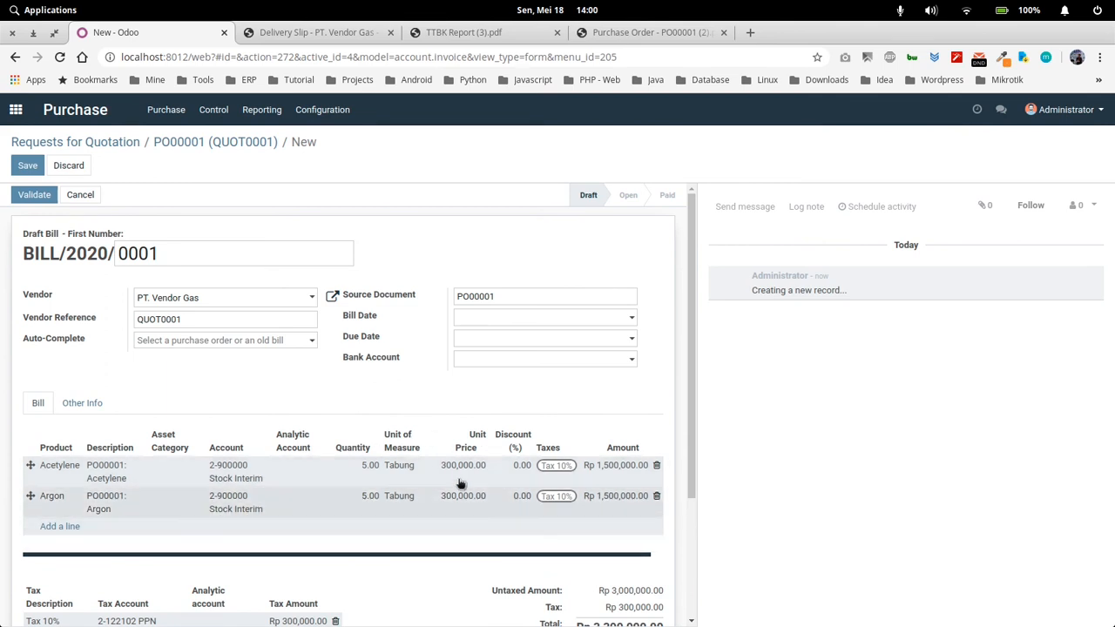
{"action": "scroll", "coordinate": [427, 526], "scroll_direction": "down", "scroll_amount": 2}
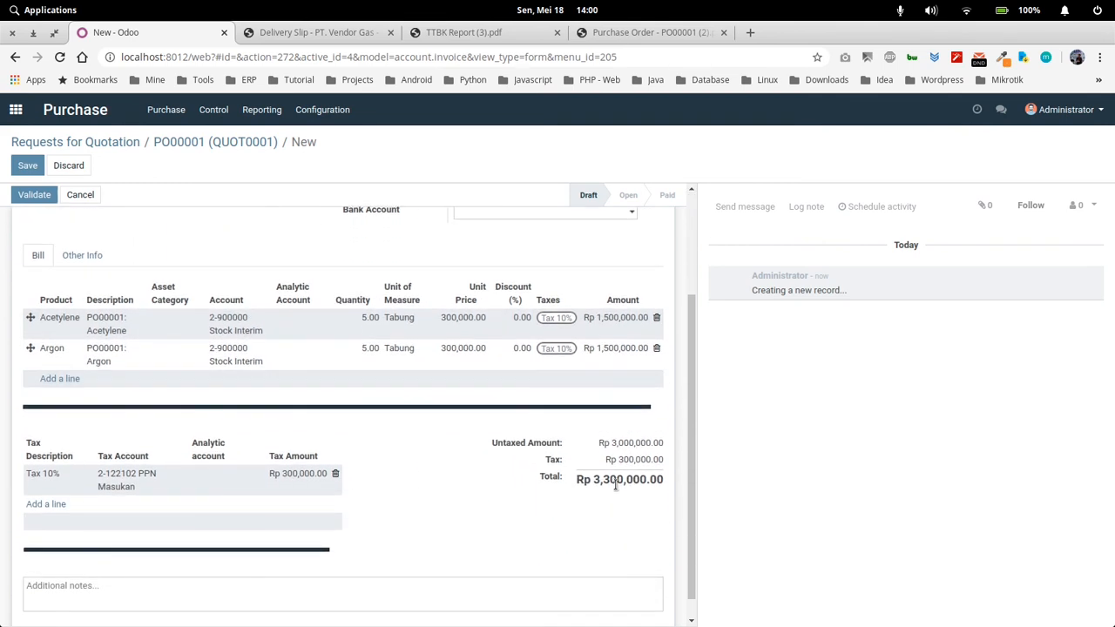
{"action": "left_click_drag", "start_coordinate": [629, 480], "coordinate": [585, 480]}
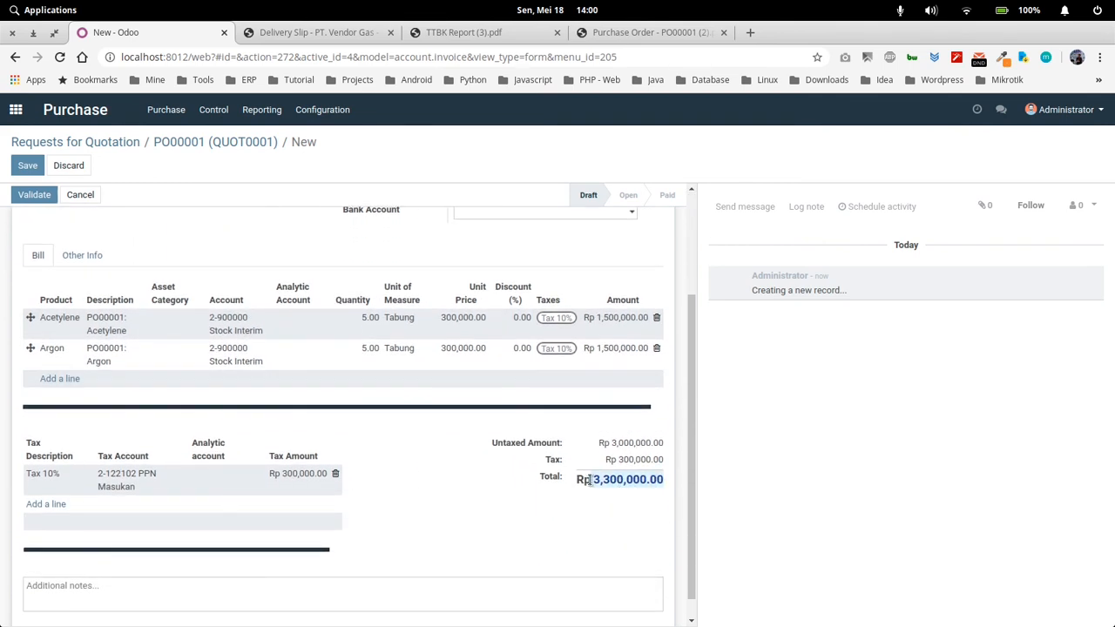
{"action": "scroll", "coordinate": [418, 508], "scroll_direction": "up", "scroll_amount": 2}
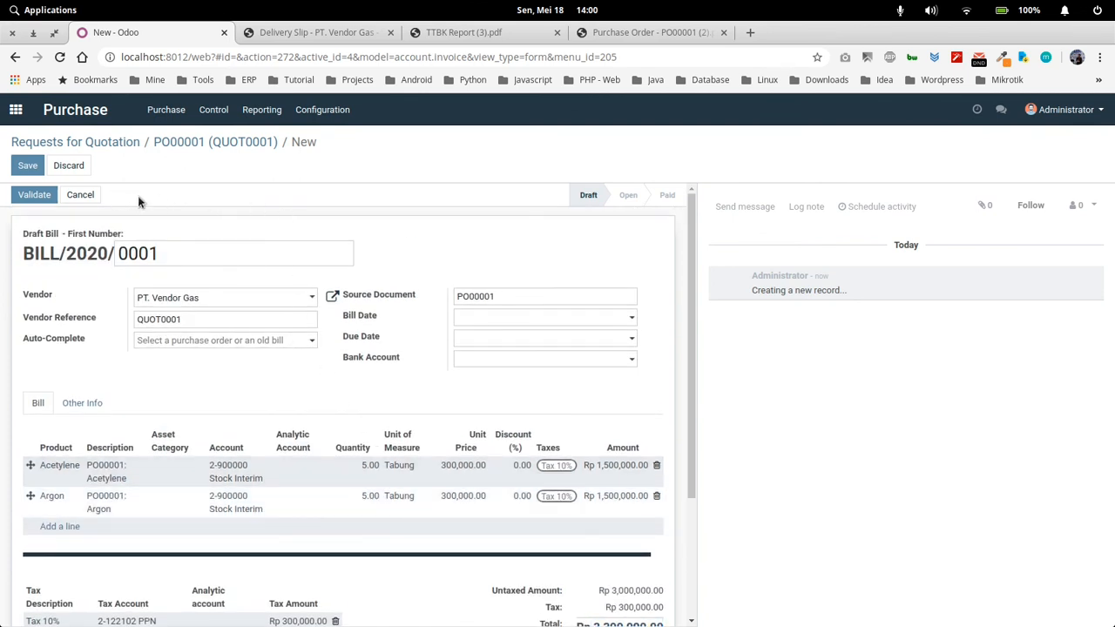
{"action": "left_click", "coordinate": [34, 195]}
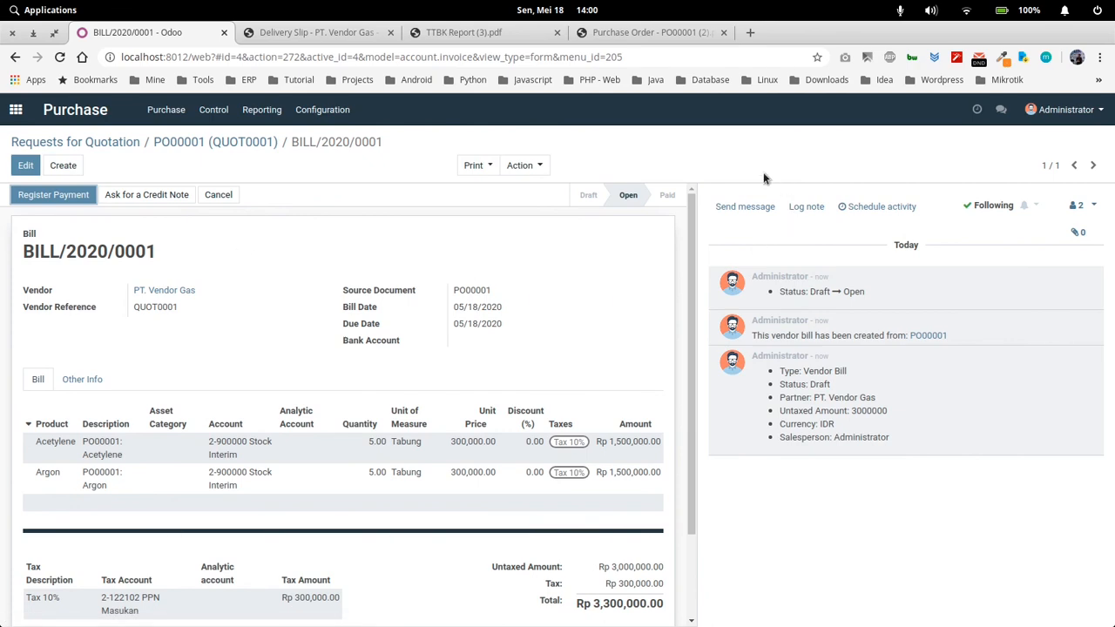
Open the Accounting overview and check the amount of vendor bills to pay
{"action": "left_click", "coordinate": [15, 109]}
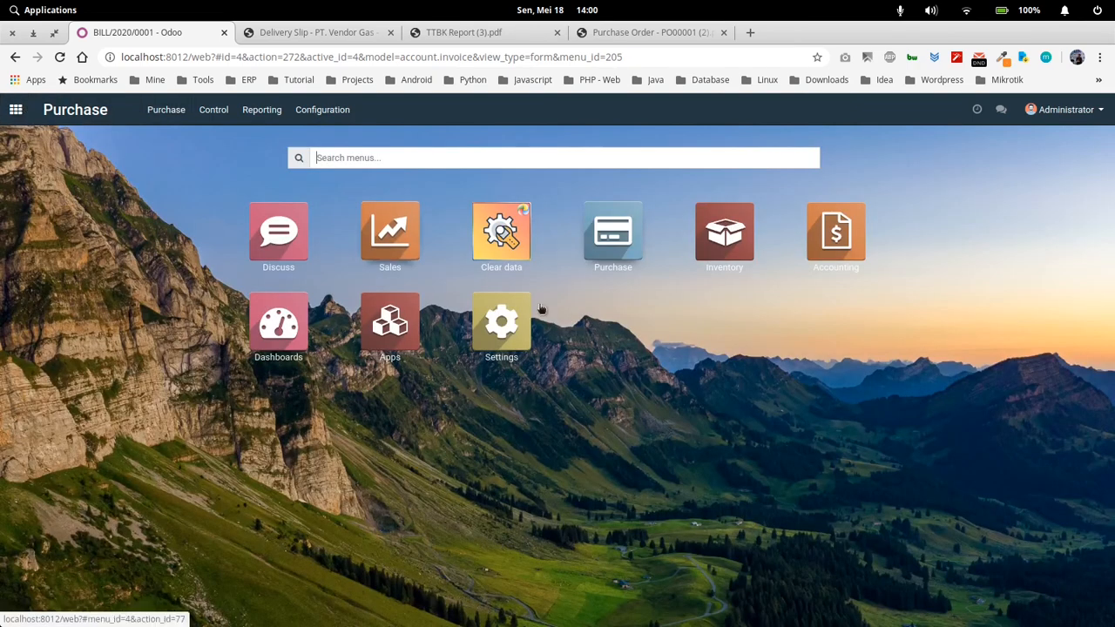
{"action": "left_click", "coordinate": [865, 237]}
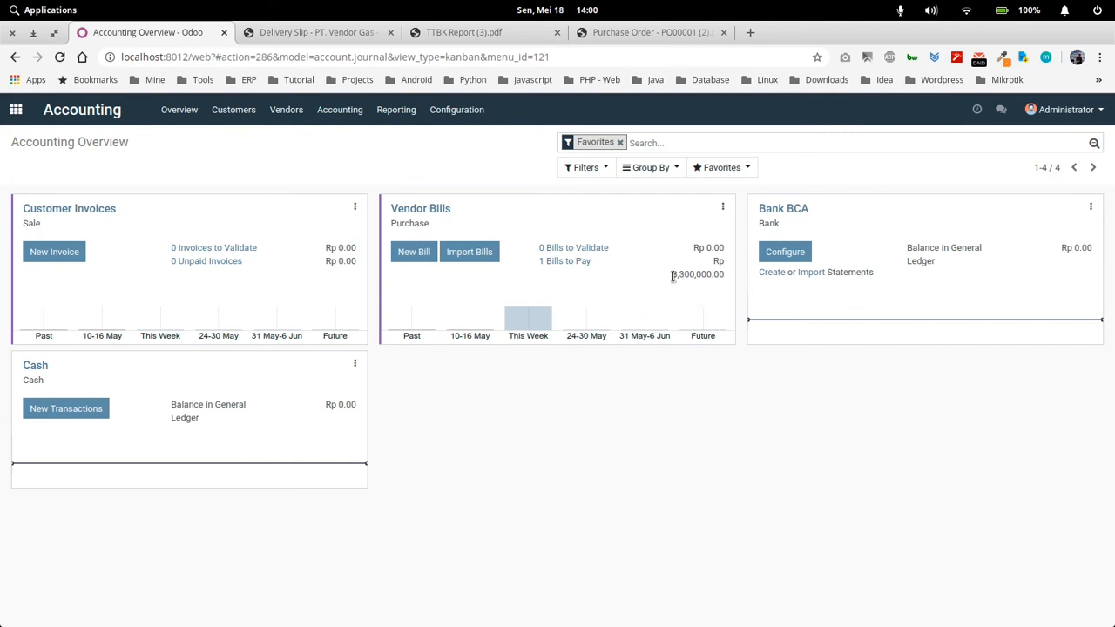
{"action": "left_click_drag", "start_coordinate": [673, 277], "coordinate": [706, 279]}
{"action": "left_click", "coordinate": [680, 425]}
Create a new journal entry dated 01/01/2020 with the reference "Begining"
{"action": "left_click", "coordinate": [348, 111]}
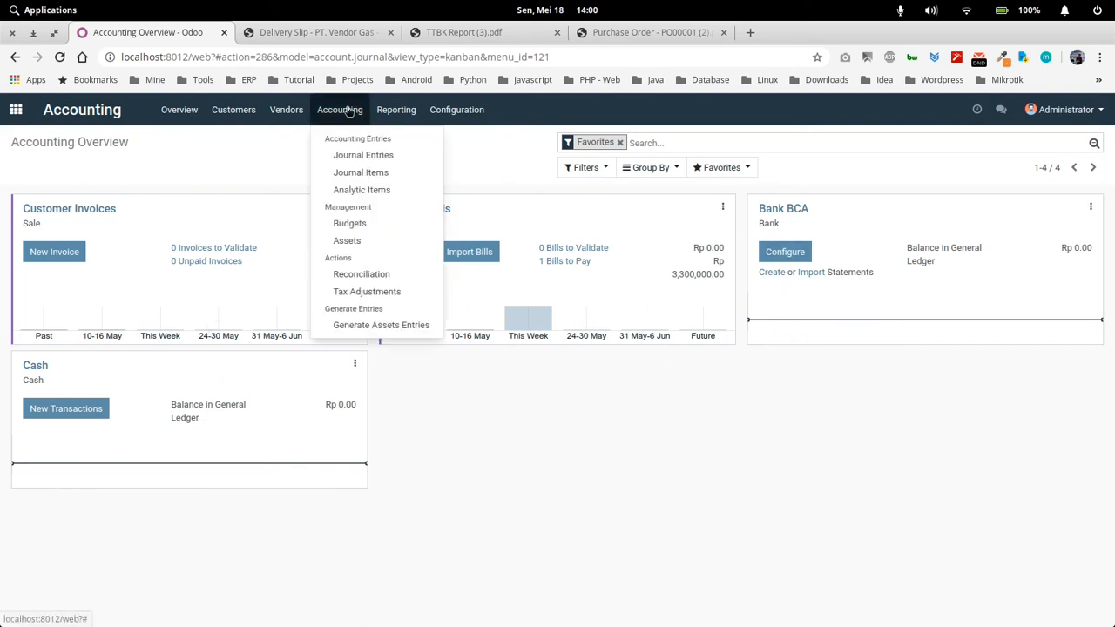
{"action": "left_click", "coordinate": [364, 155]}
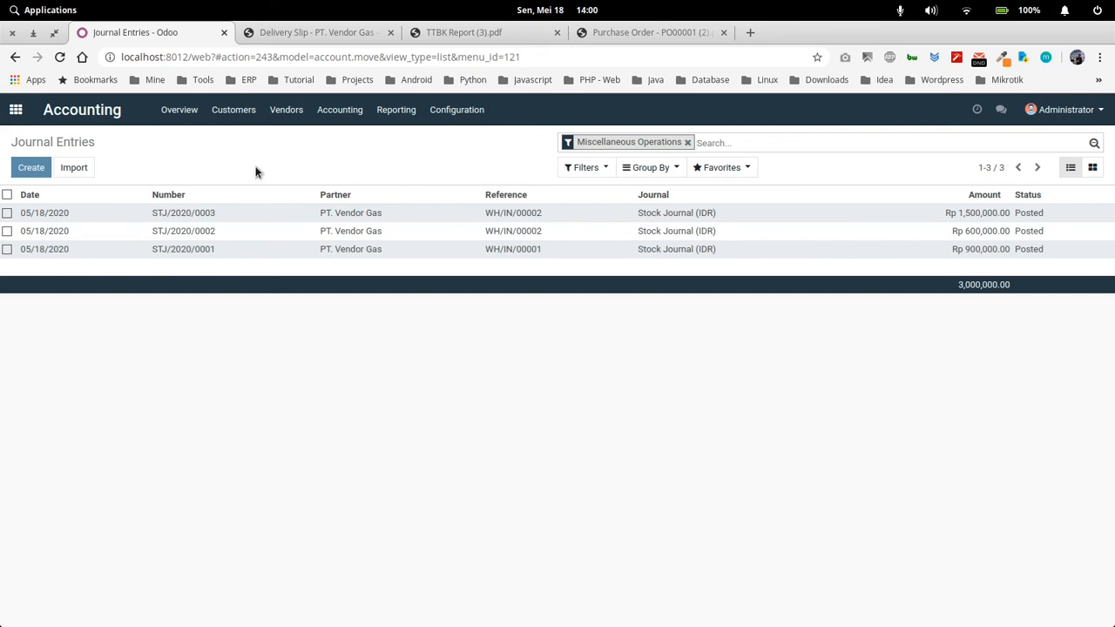
{"action": "left_click", "coordinate": [32, 170]}
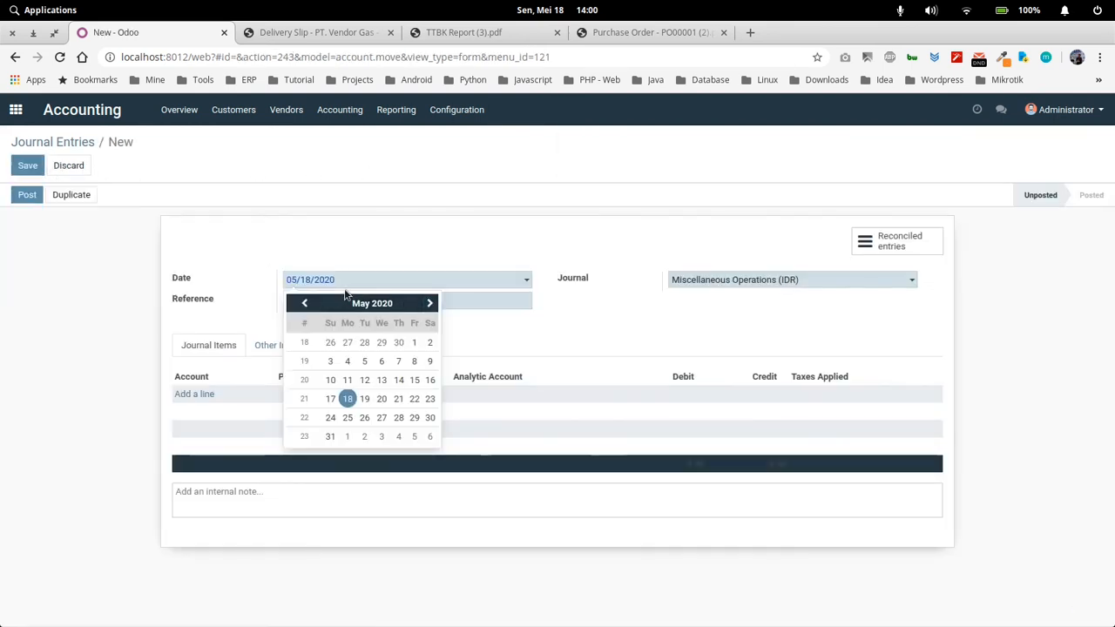
{"action": "left_click", "coordinate": [586, 326]}
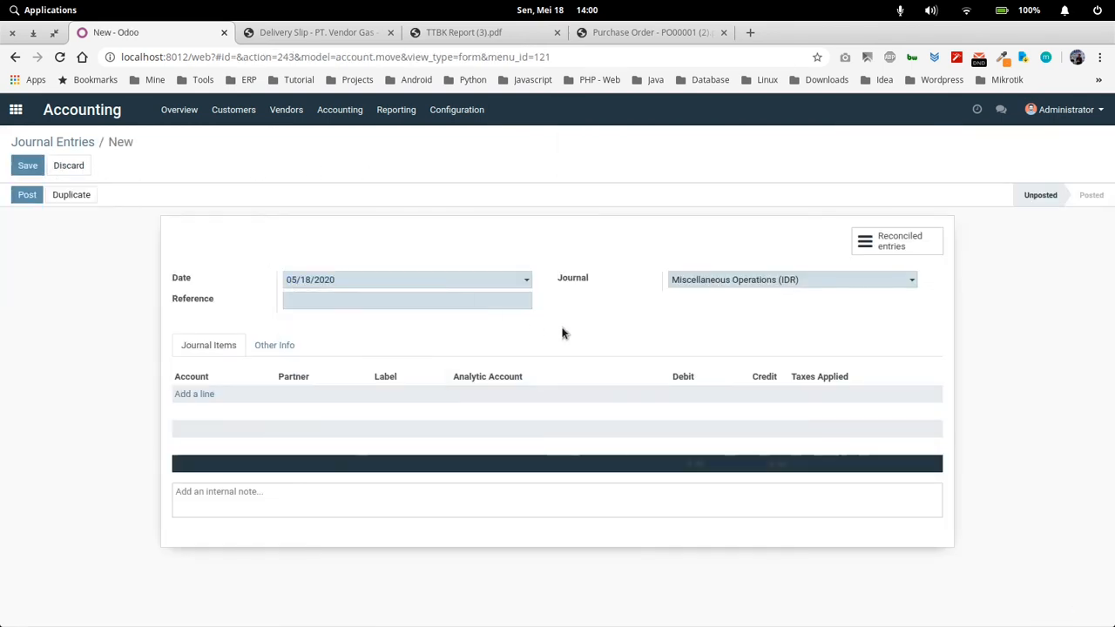
{"action": "left_click", "coordinate": [394, 279]}
{"action": "left_click", "coordinate": [305, 303]}
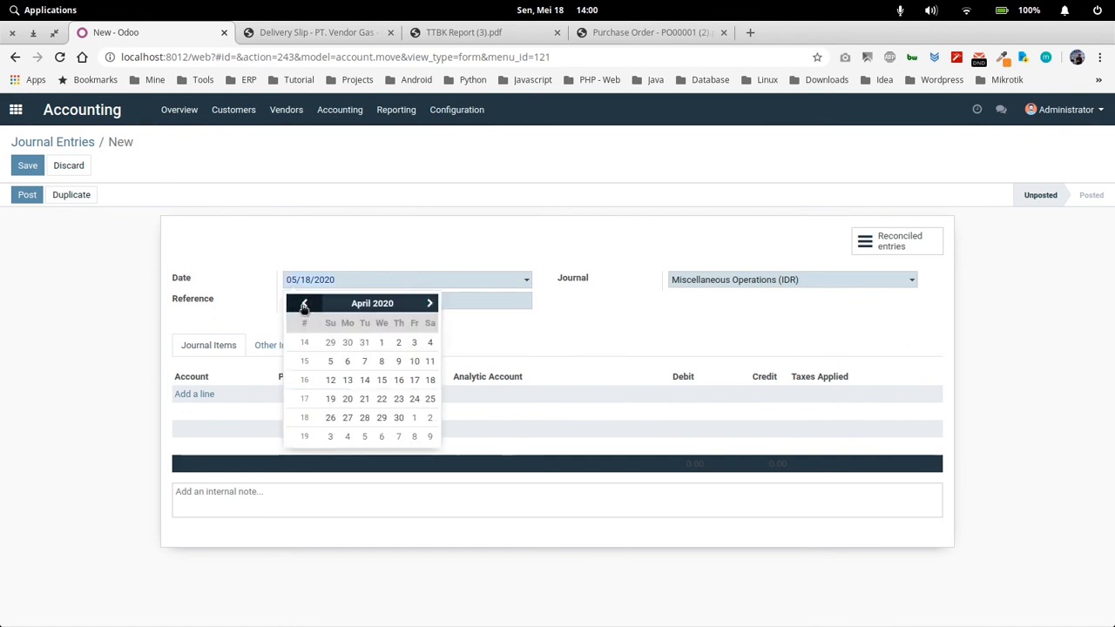
{"action": "left_click", "coordinate": [353, 304]}
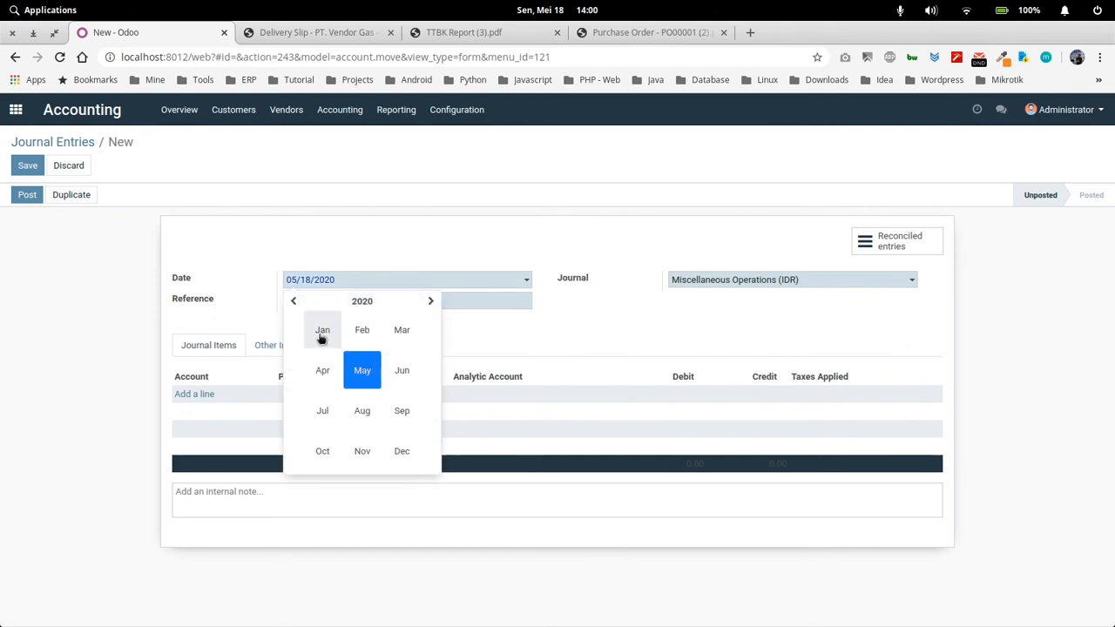
{"action": "left_click", "coordinate": [322, 338]}
{"action": "left_click", "coordinate": [383, 344]}
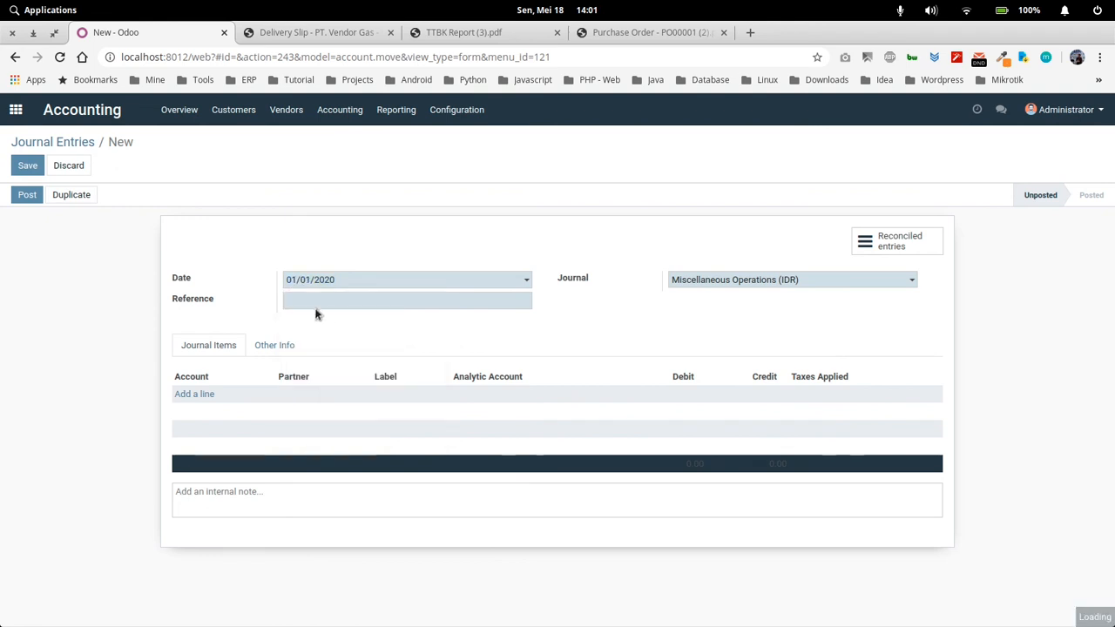
{"action": "left_click", "coordinate": [301, 303]}
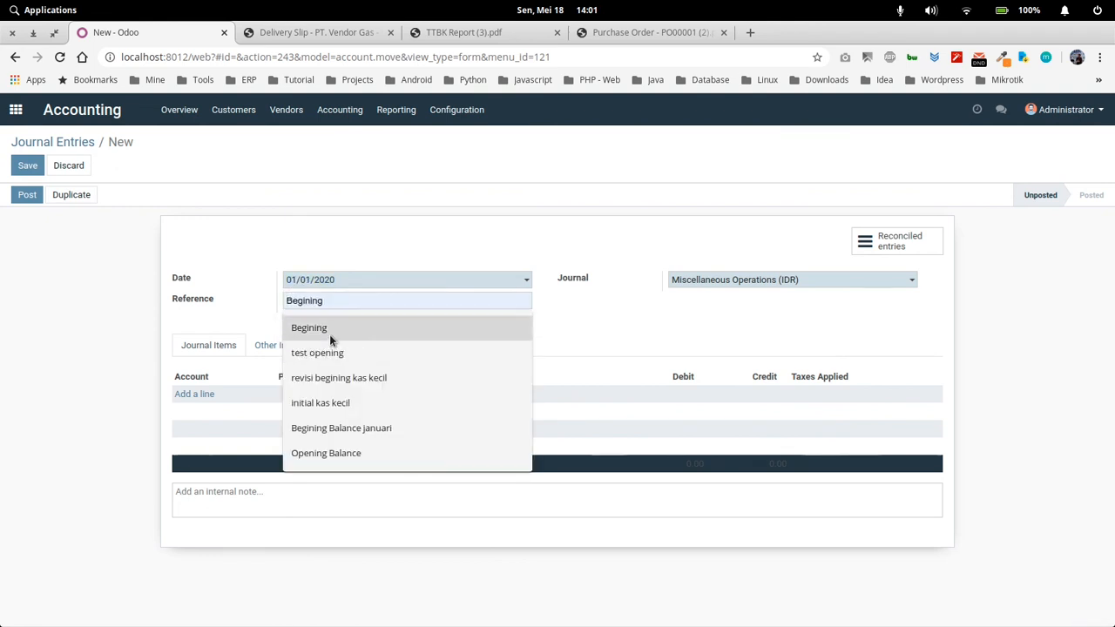
{"action": "left_click", "coordinate": [329, 331]}
Add a journal item on account 1-112005 BCA with a debit of 100,000,000
{"action": "left_click", "coordinate": [203, 395]}
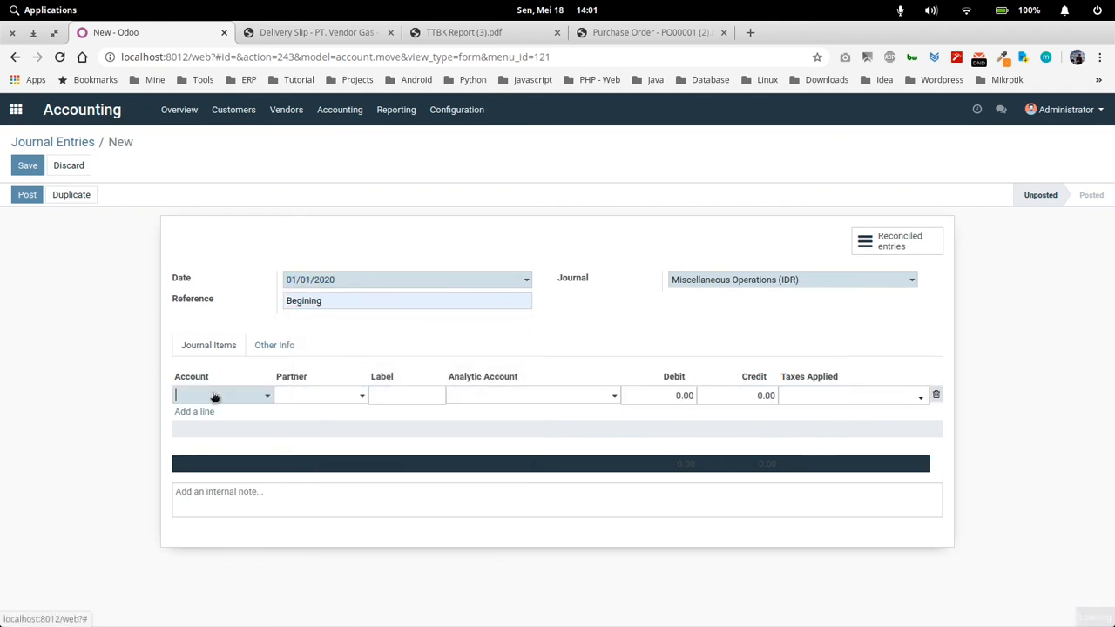
{"action": "left_click", "coordinate": [217, 396]}
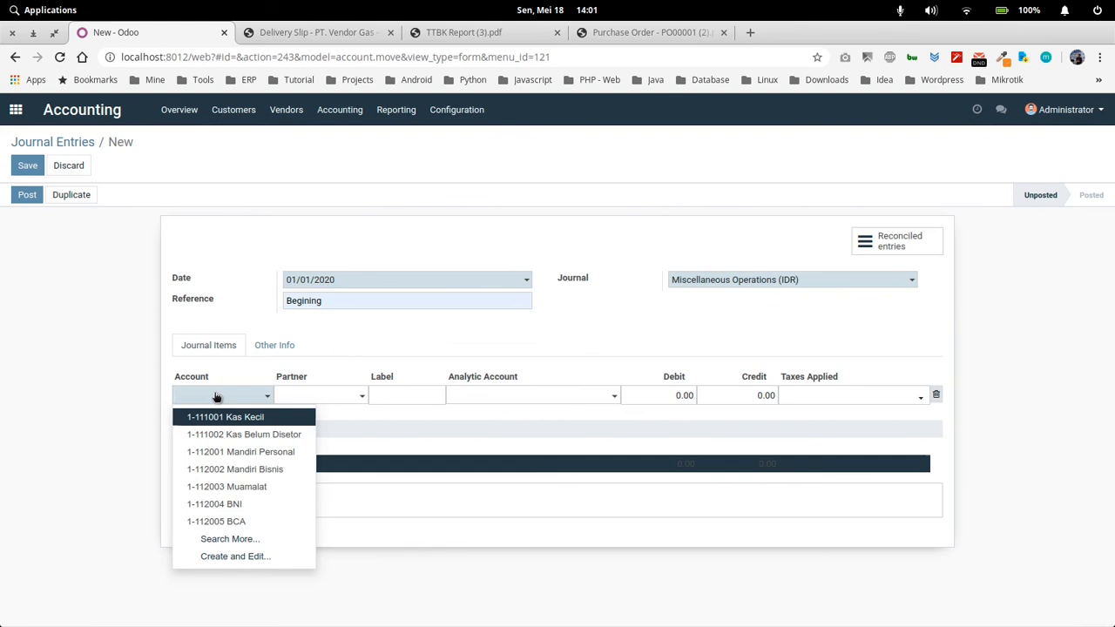
{"action": "type", "text": "bca"}
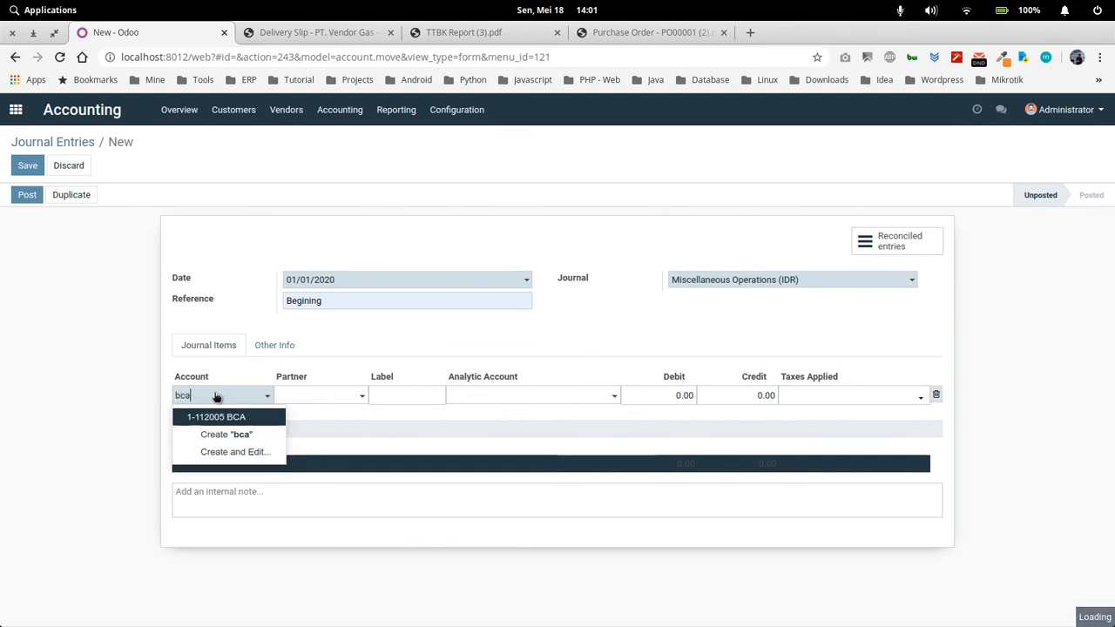
{"action": "left_click", "coordinate": [248, 418]}
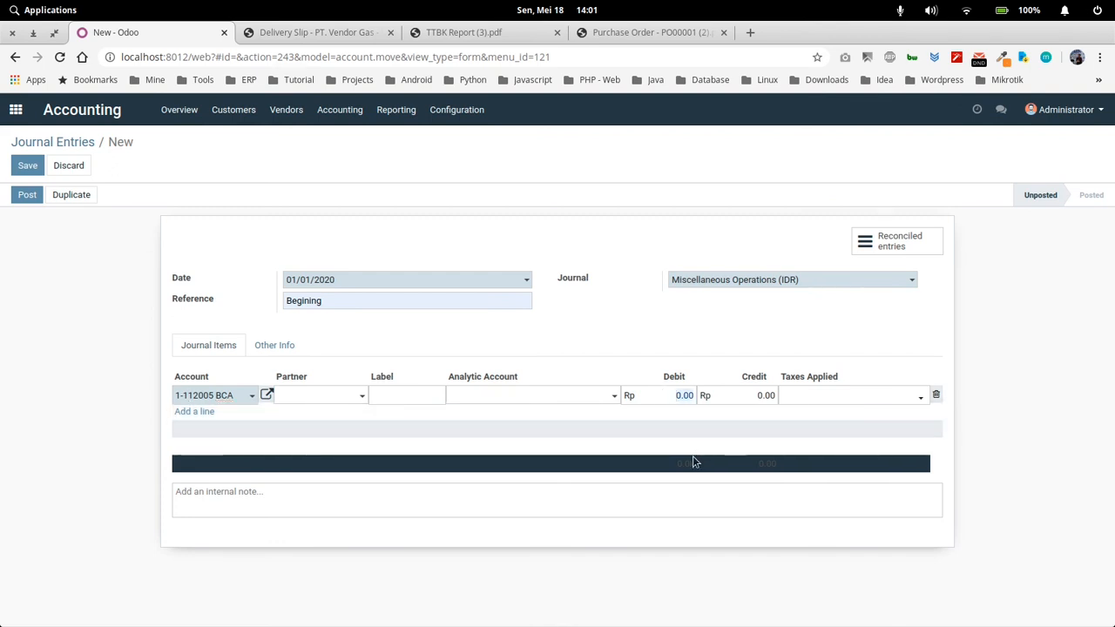
{"action": "type", "text": "1000"}
{"action": "key", "text": "BackSpace"}
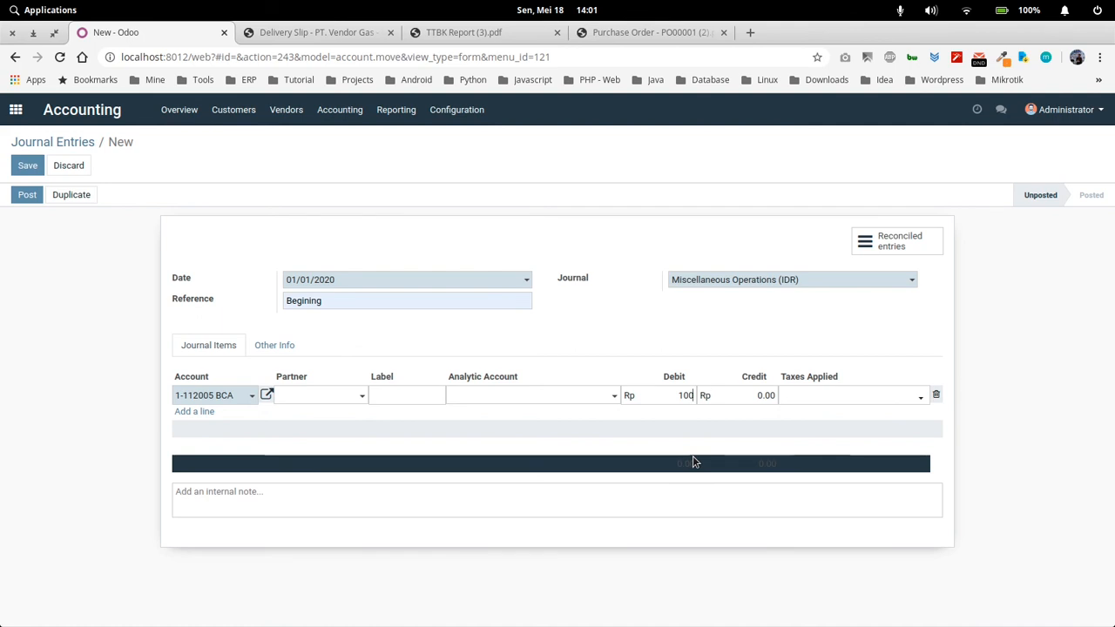
{"action": "type", "text": "000"}
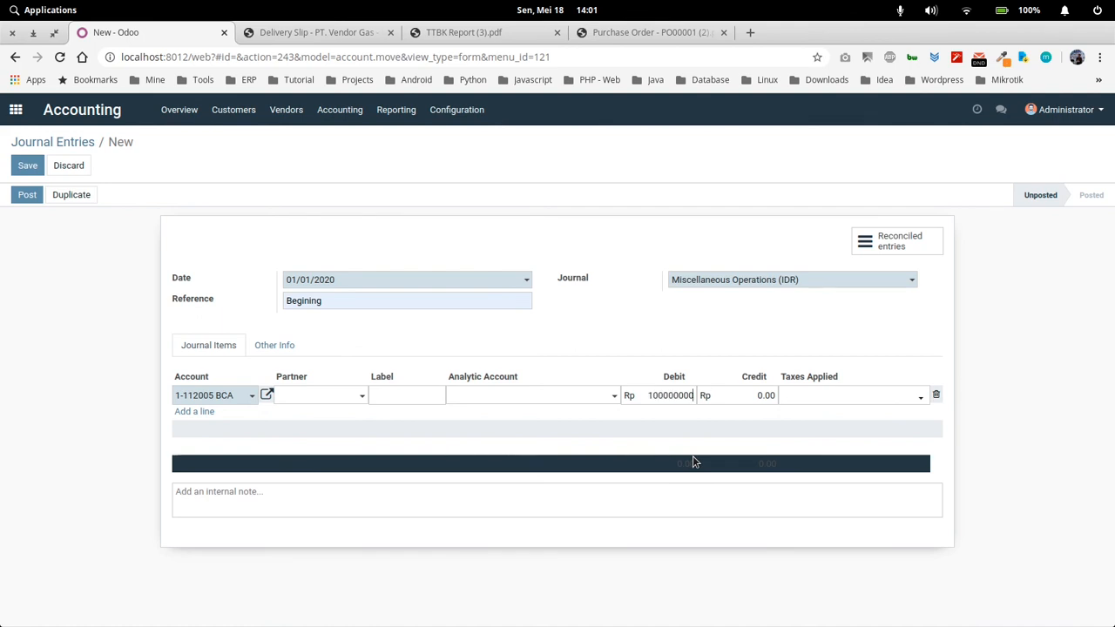
{"action": "type", "text": ",000"}
{"action": "left_click", "coordinate": [723, 411]}
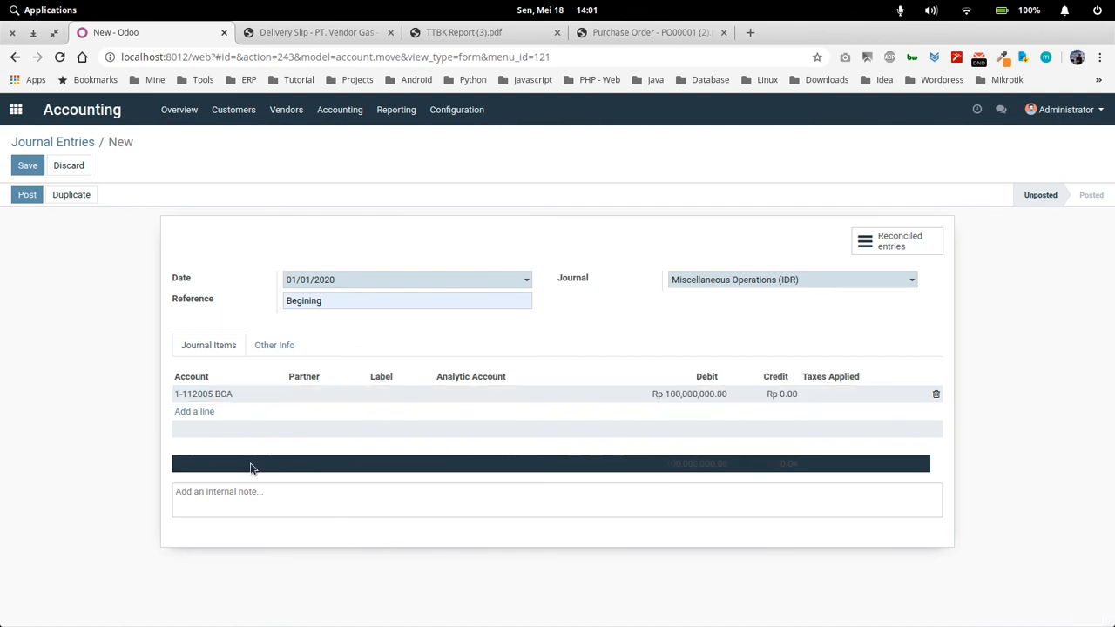
Add a balancing journal item on account 3-900000 Historical Balance with a credit of 100,000,000
{"action": "left_click", "coordinate": [197, 413]}
{"action": "left_click", "coordinate": [233, 415]}
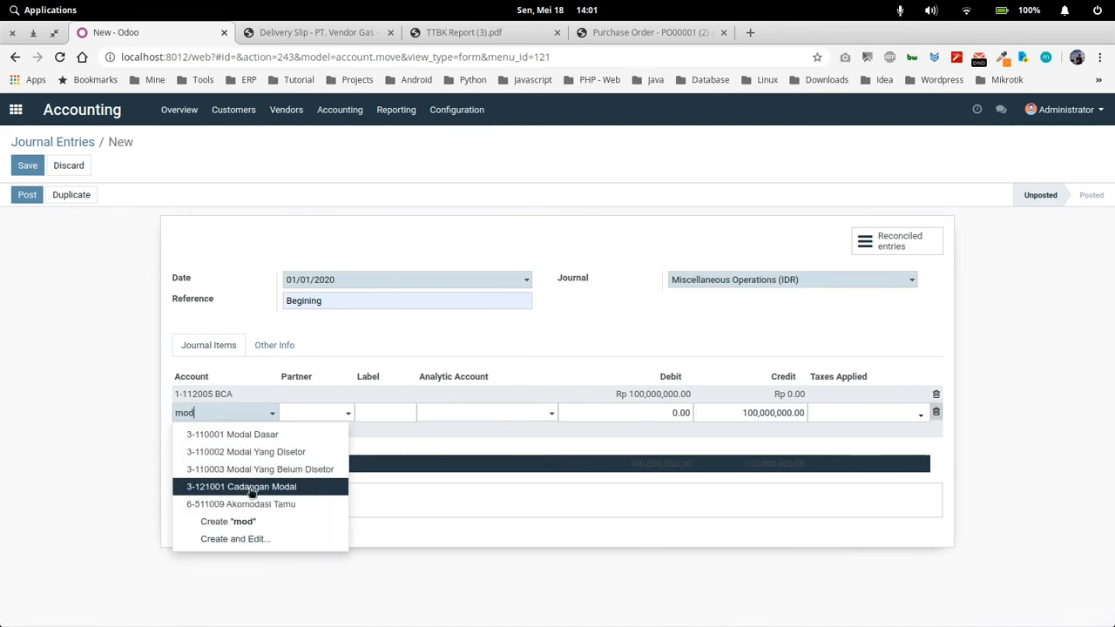
{"action": "left_click", "coordinate": [216, 417]}
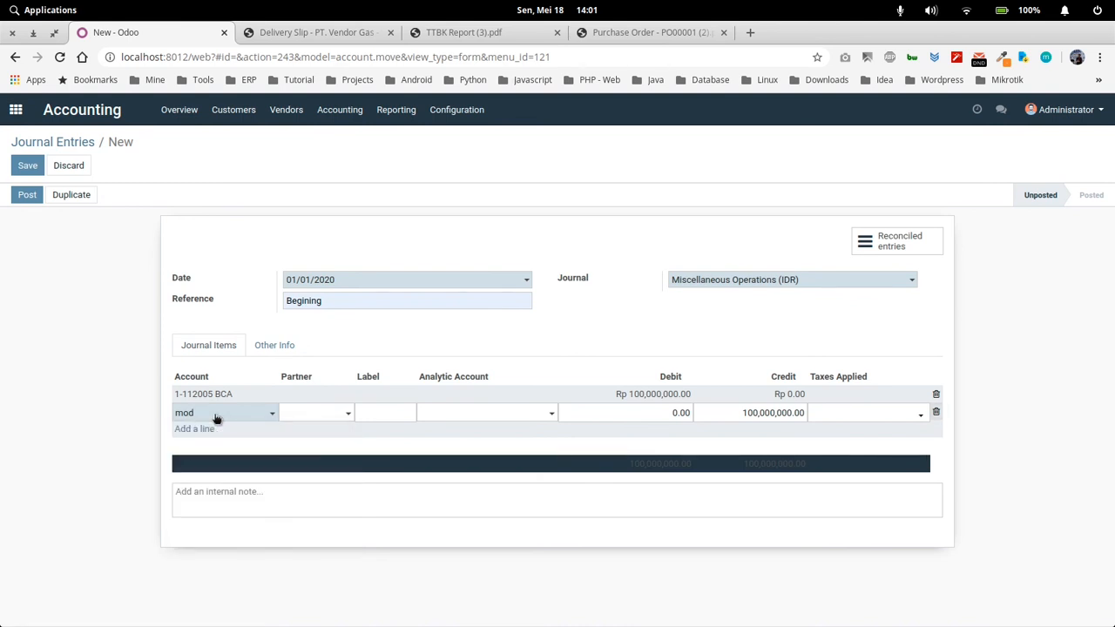
{"action": "key", "text": "BackSpace"}
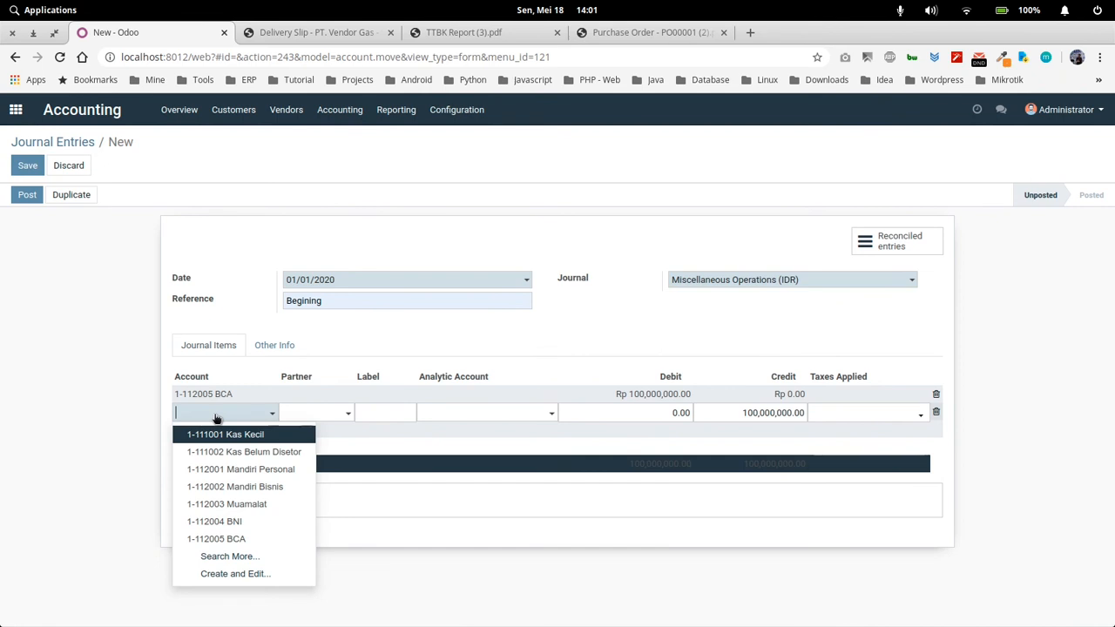
{"action": "type", "text": "hi"}
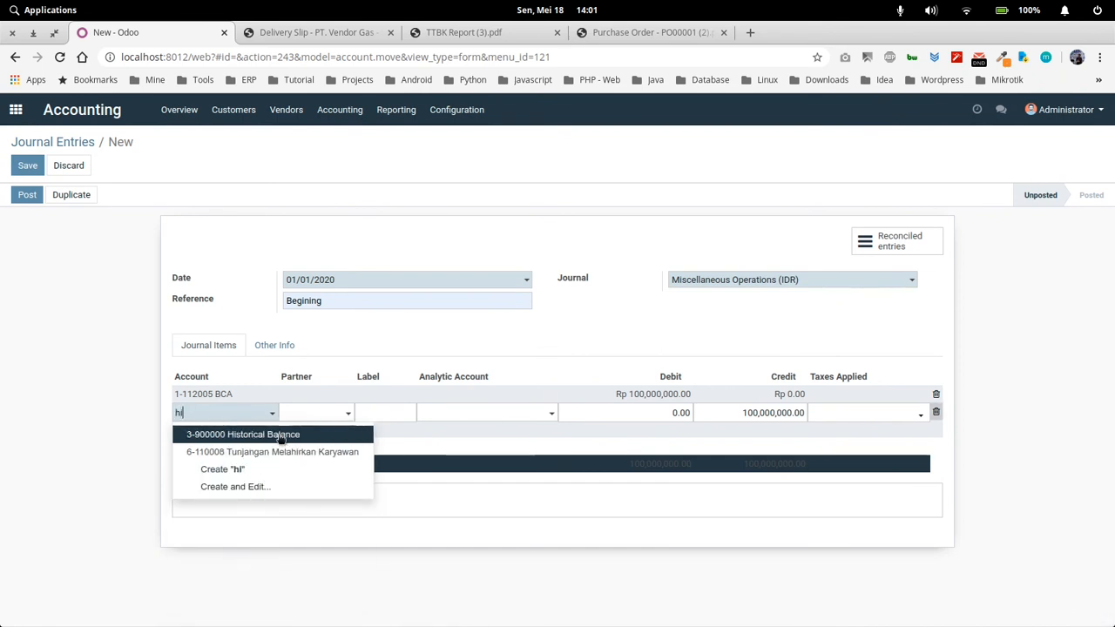
{"action": "left_click", "coordinate": [224, 433]}
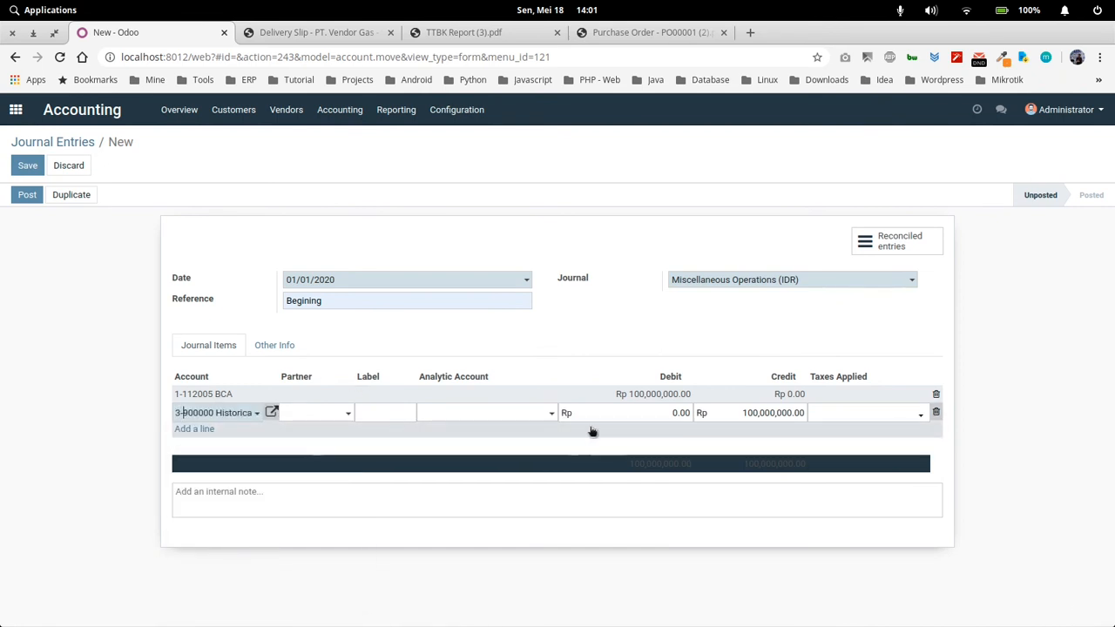
{"action": "left_click", "coordinate": [528, 348]}
Save and post the opening balance journal entry with only its two journal items
{"action": "left_click", "coordinate": [176, 431]}
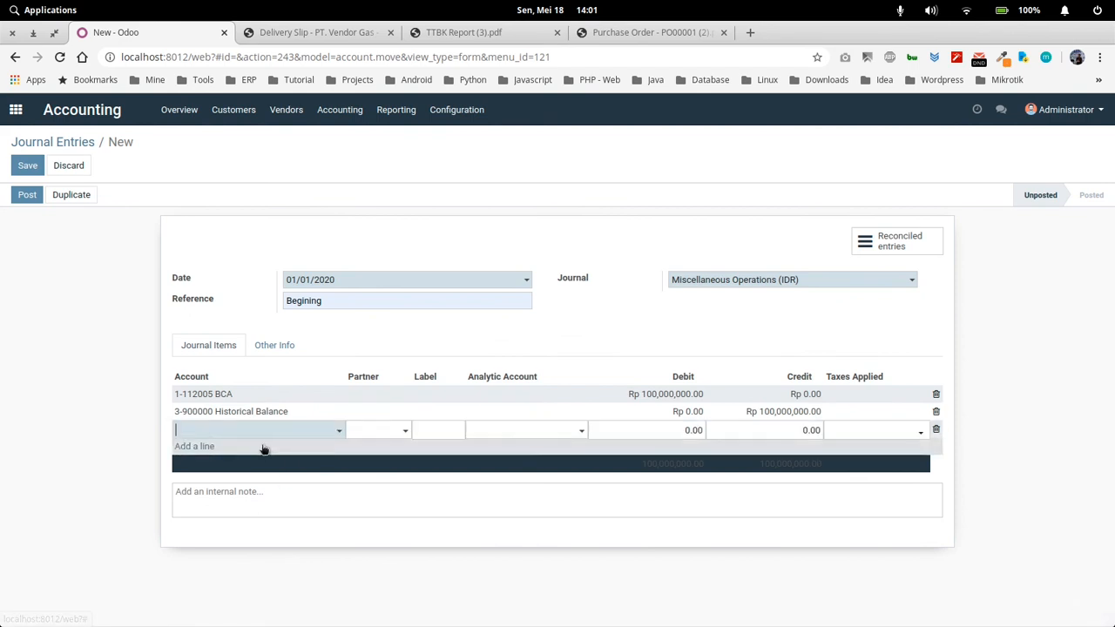
{"action": "left_click", "coordinate": [121, 403]}
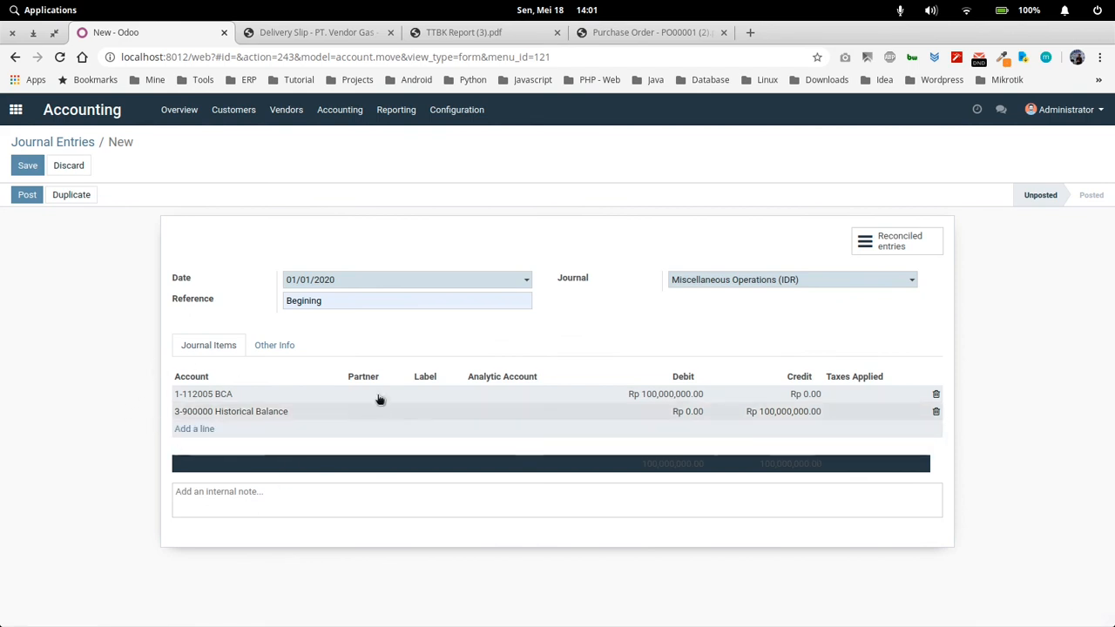
{"action": "left_click", "coordinate": [27, 165]}
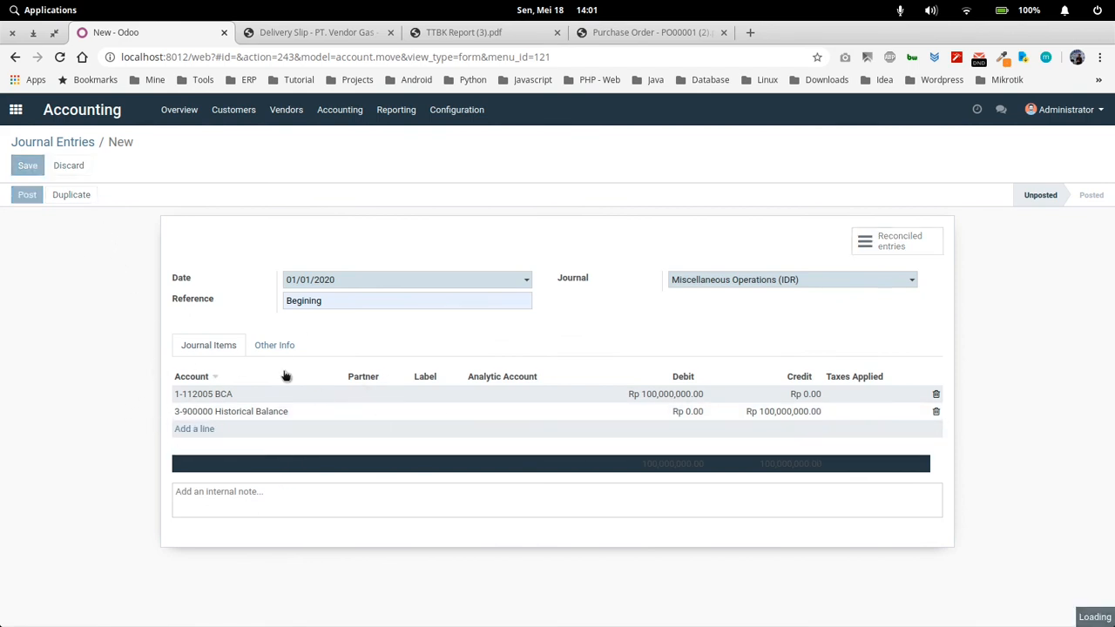
{"action": "left_click", "coordinate": [27, 195]}
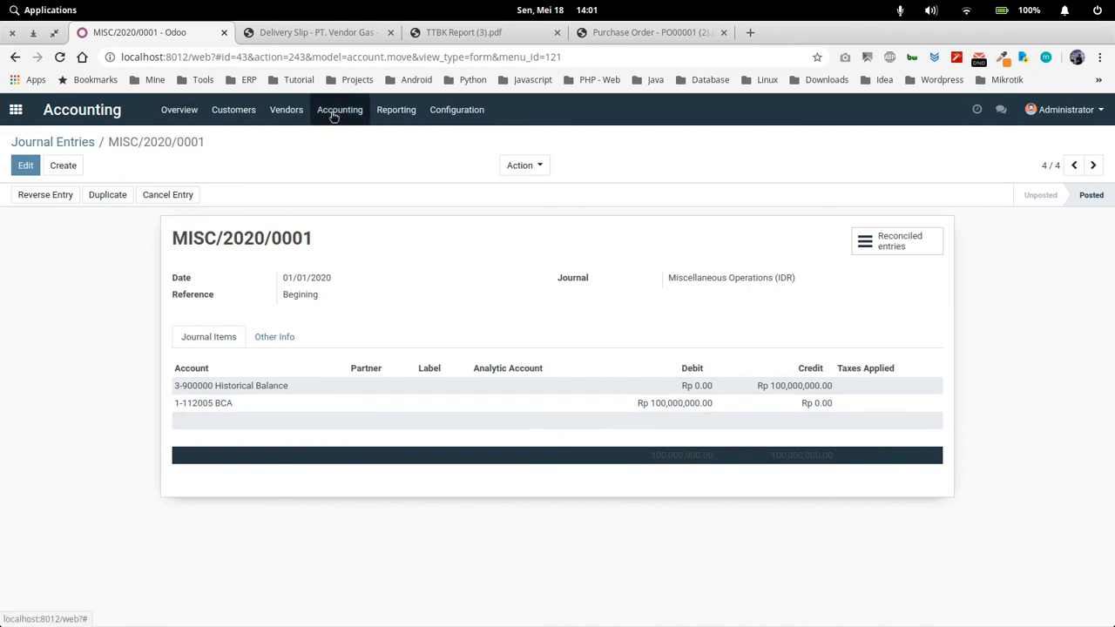
From the Accounting overview, create a new Bank BCA statement dated 01/01/2020
{"action": "left_click", "coordinate": [180, 111]}
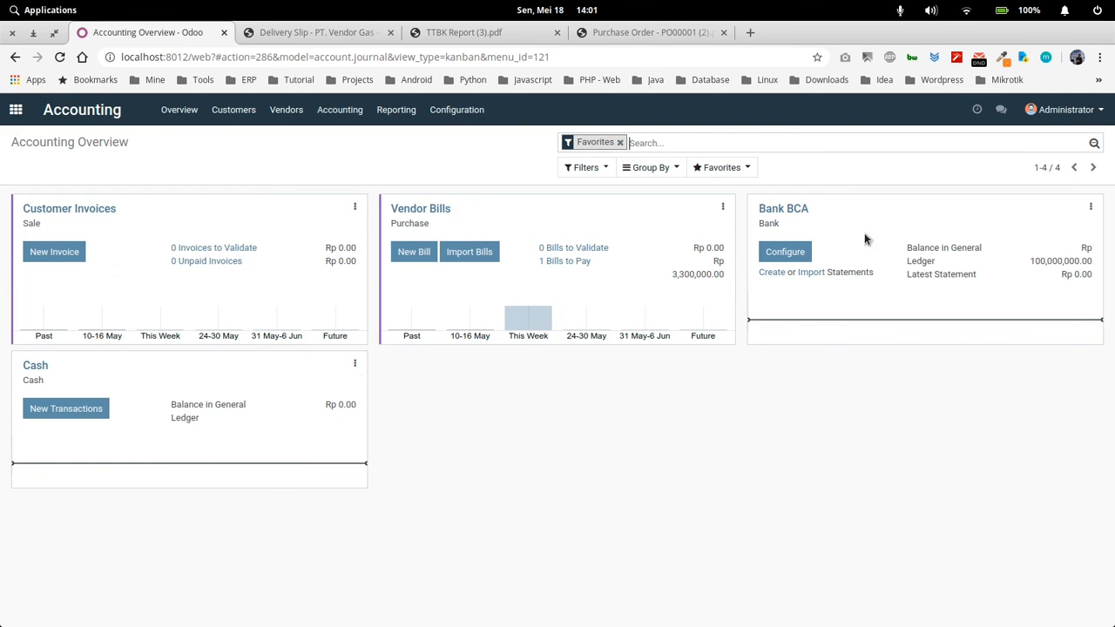
{"action": "left_click", "coordinate": [769, 273]}
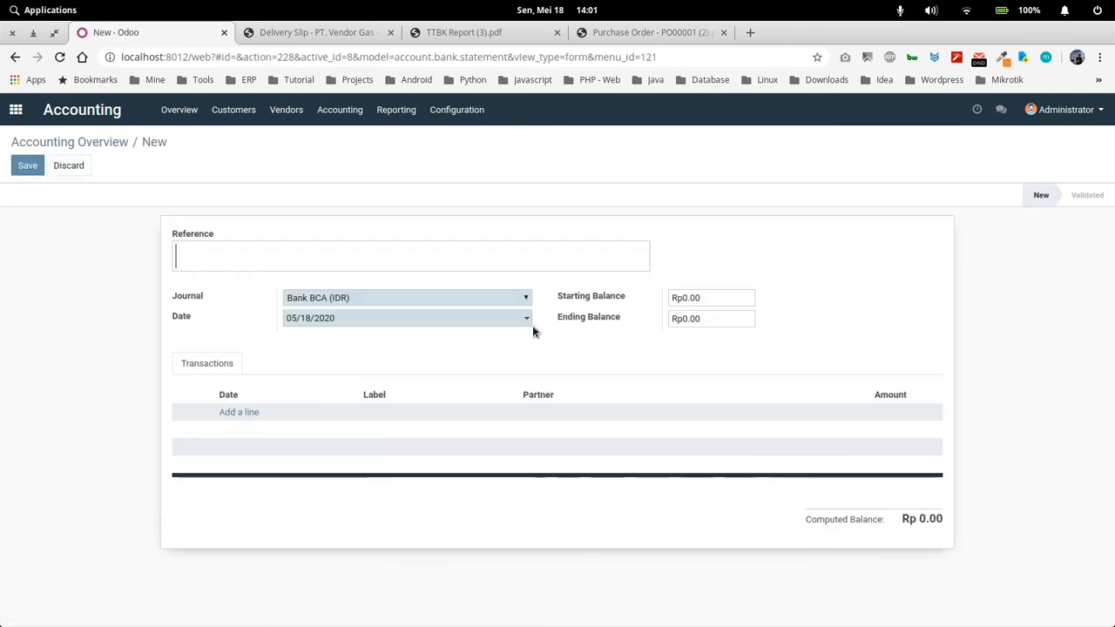
{"action": "left_click", "coordinate": [241, 413]}
{"action": "left_click", "coordinate": [382, 337]}
{"action": "left_click", "coordinate": [376, 318]}
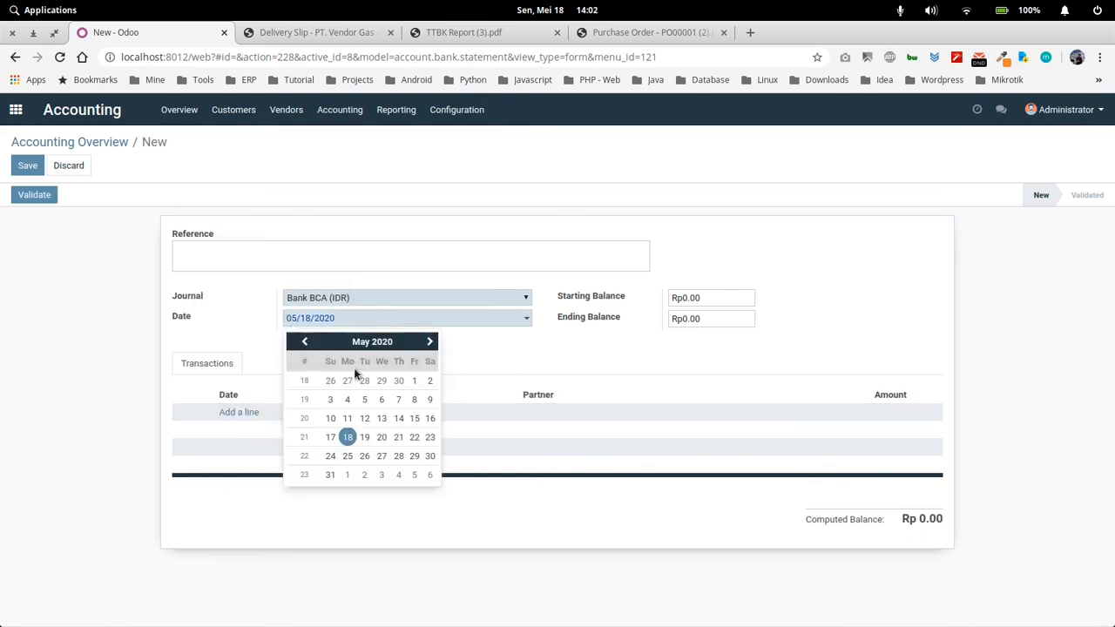
{"action": "left_click", "coordinate": [364, 342]}
{"action": "left_click", "coordinate": [322, 367]}
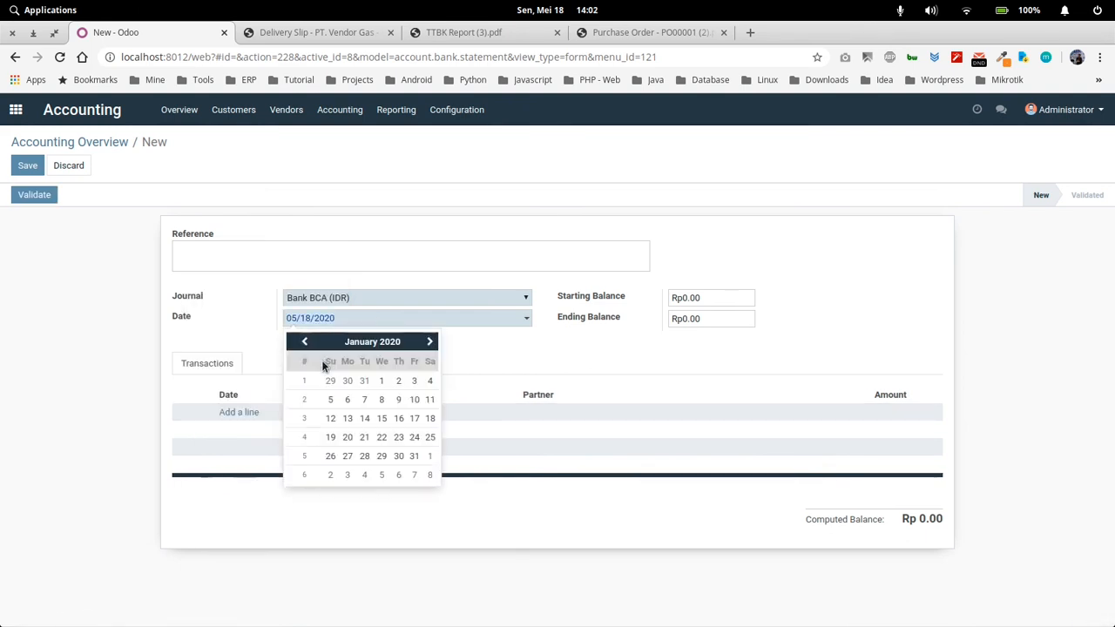
{"action": "left_click", "coordinate": [392, 381]}
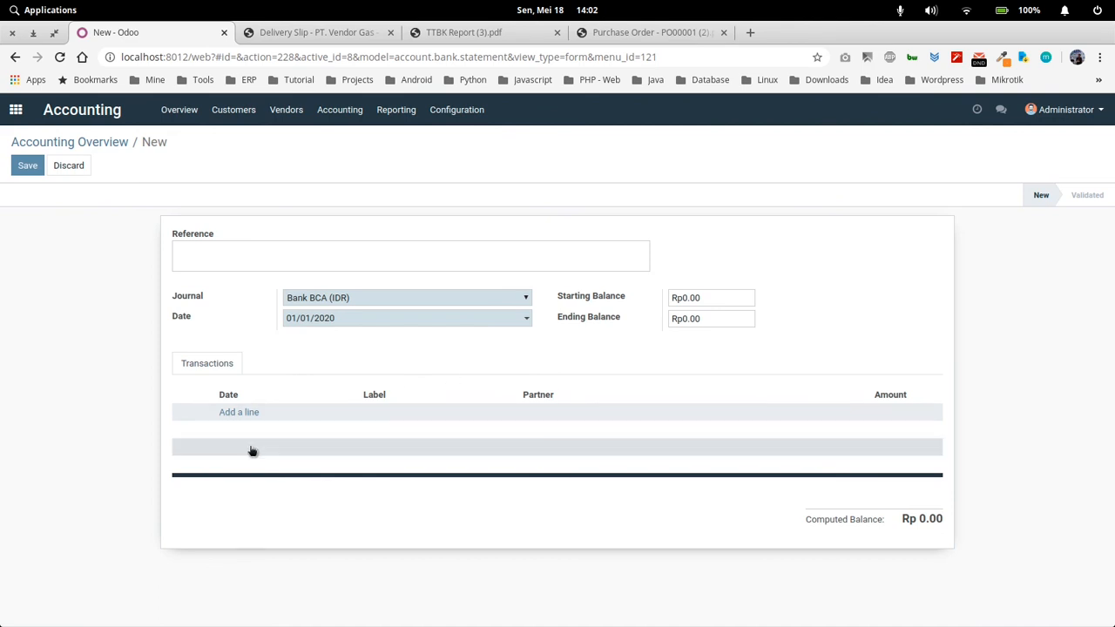
Add a statement transaction dated 01/01/2020 with the label "init bank" and an amount of 100,000,000
{"action": "left_click", "coordinate": [248, 415]}
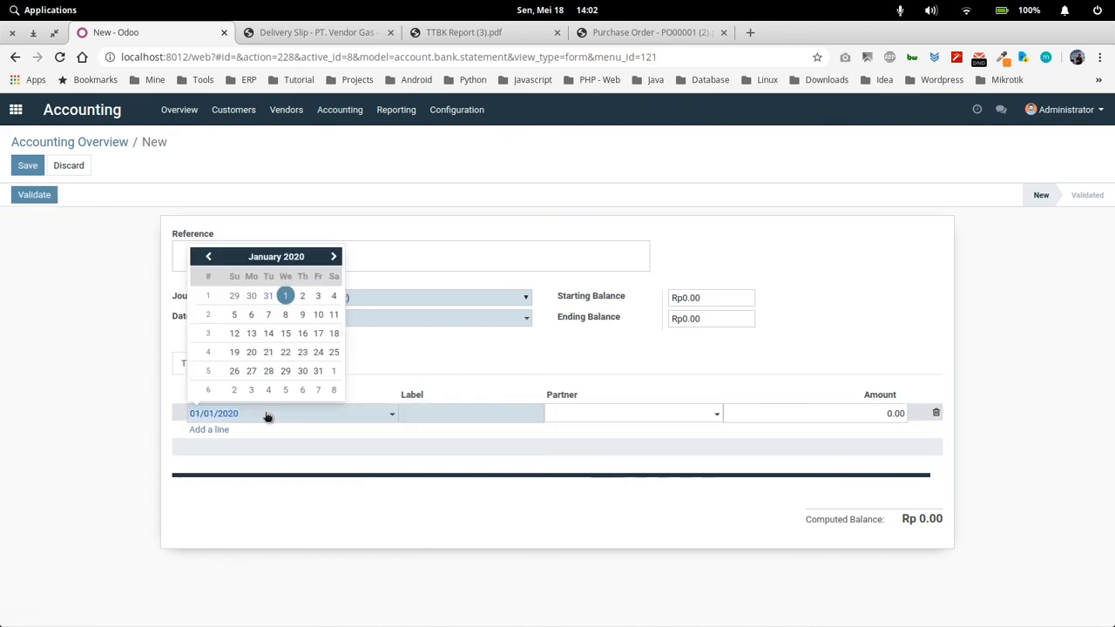
{"action": "left_click", "coordinate": [417, 417]}
{"action": "type", "text": "init bank"}
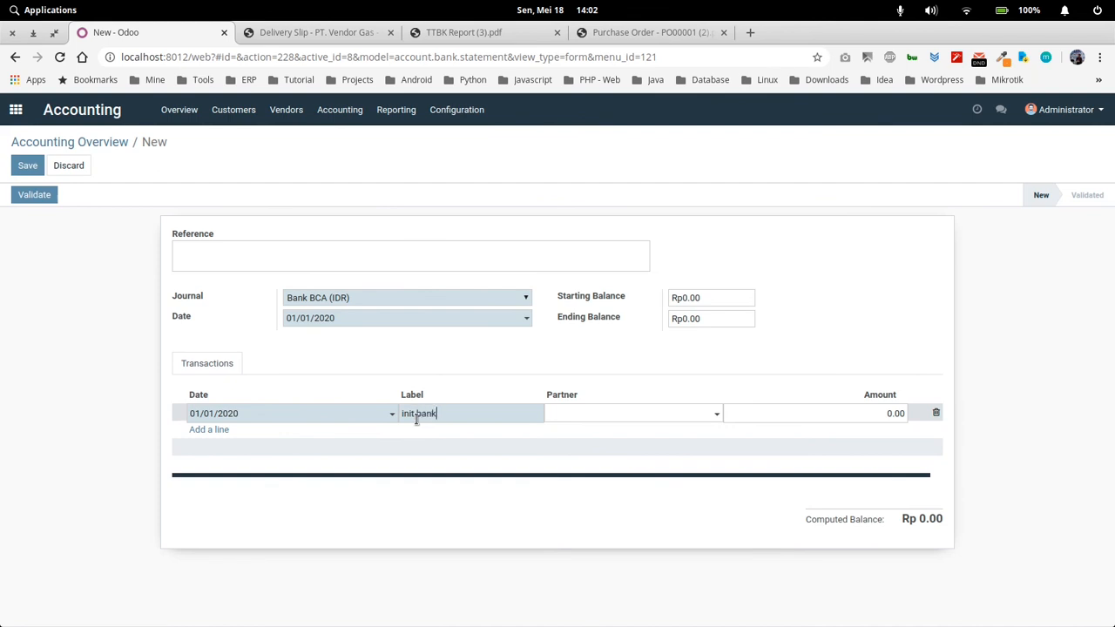
{"action": "left_click", "coordinate": [791, 417]}
{"action": "type", "text": "100000000"}
{"action": "left_click", "coordinate": [784, 371]}
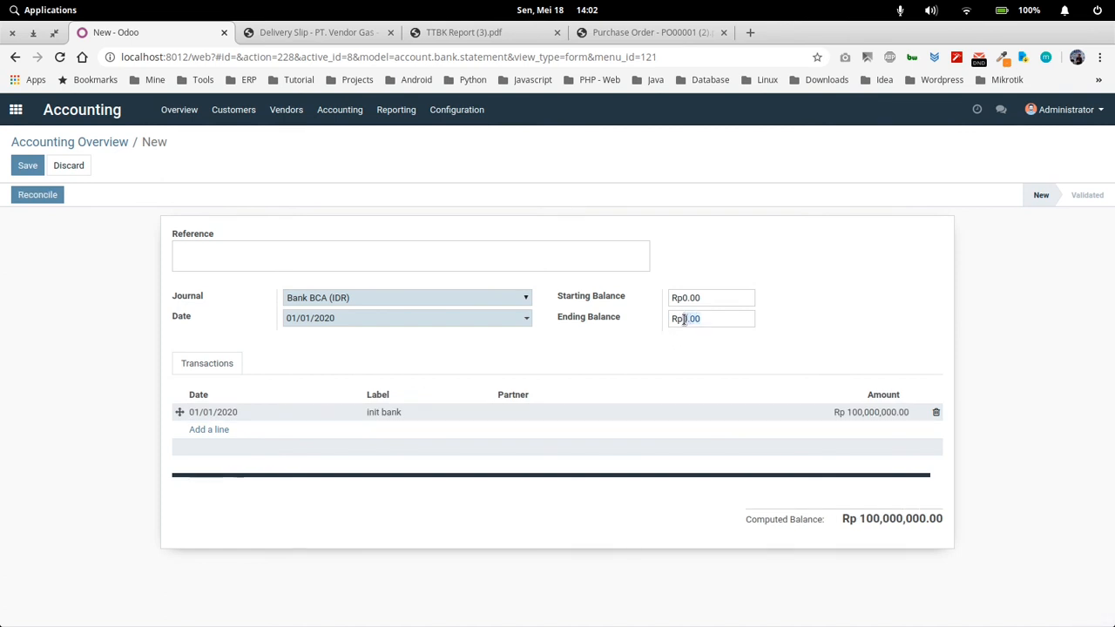
Set the statement's ending balance to 100,000,000 and its reference to "/", and save it
{"action": "left_click", "coordinate": [684, 319]}
{"action": "type", "text": "100000000"}
{"action": "left_click", "coordinate": [248, 252]}
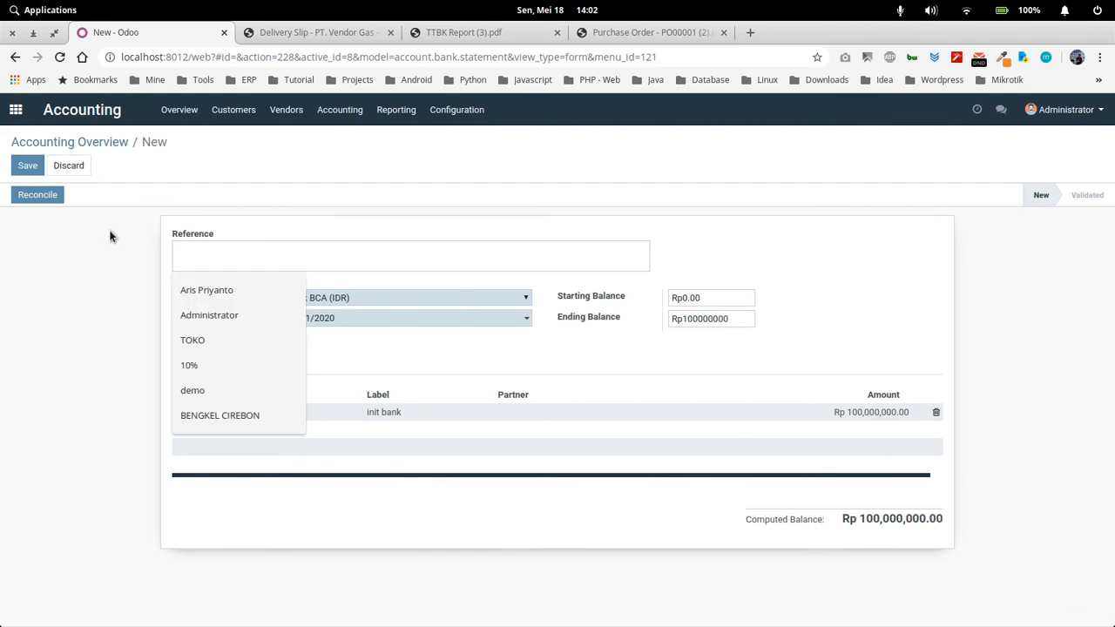
{"action": "type", "text": "/"}
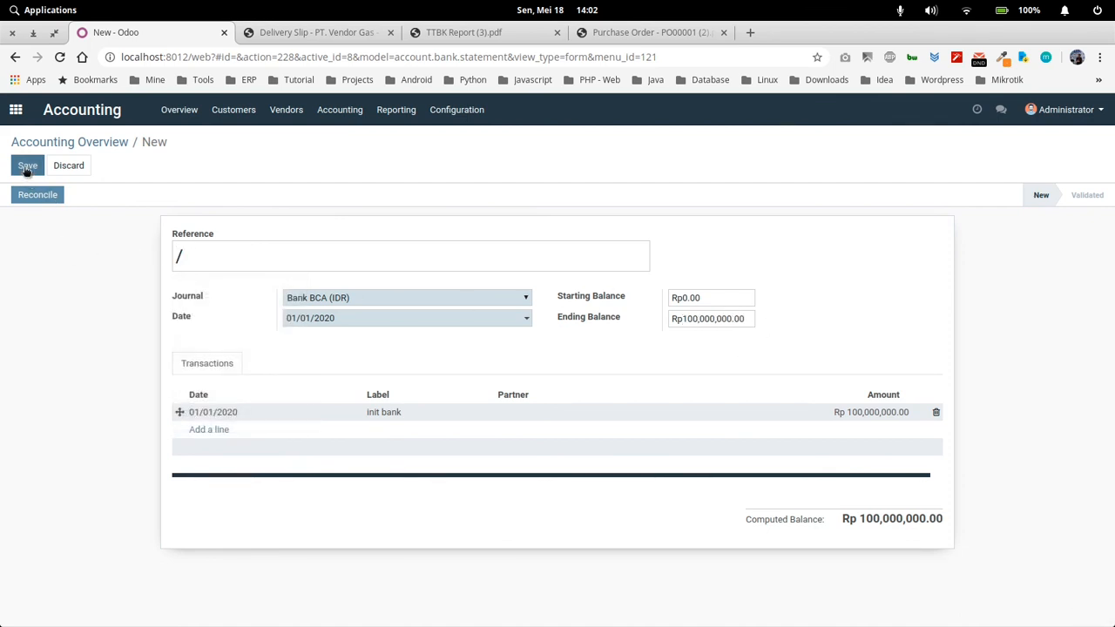
{"action": "left_click", "coordinate": [27, 168]}
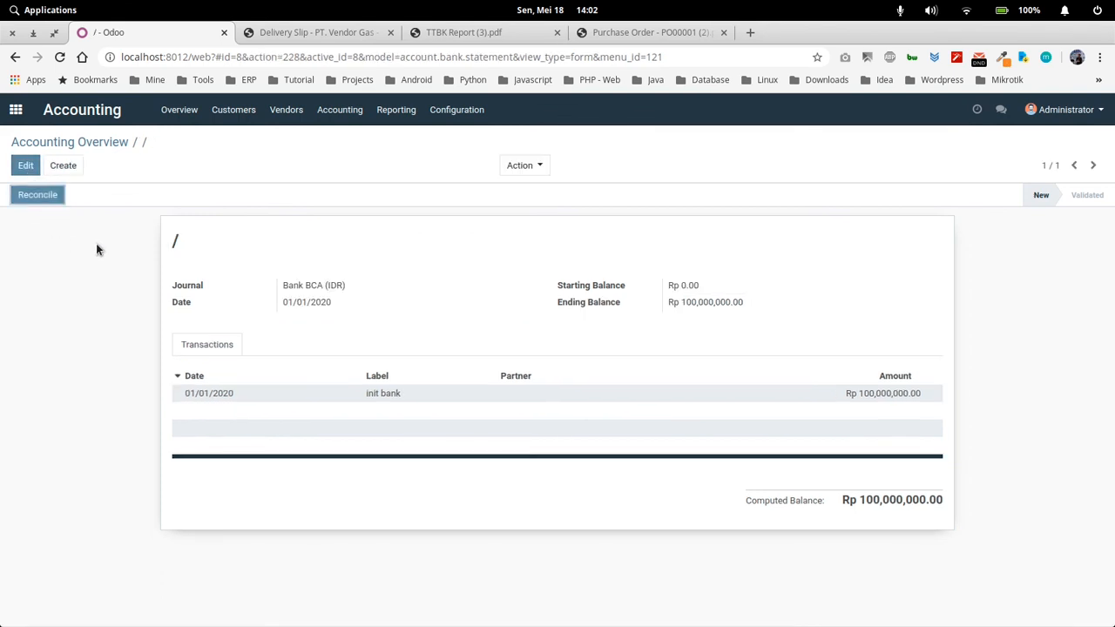
Reconcile the "init bank" transaction with the MISC/2020/0001 opening entry of 100,000,000
{"action": "left_click", "coordinate": [37, 196]}
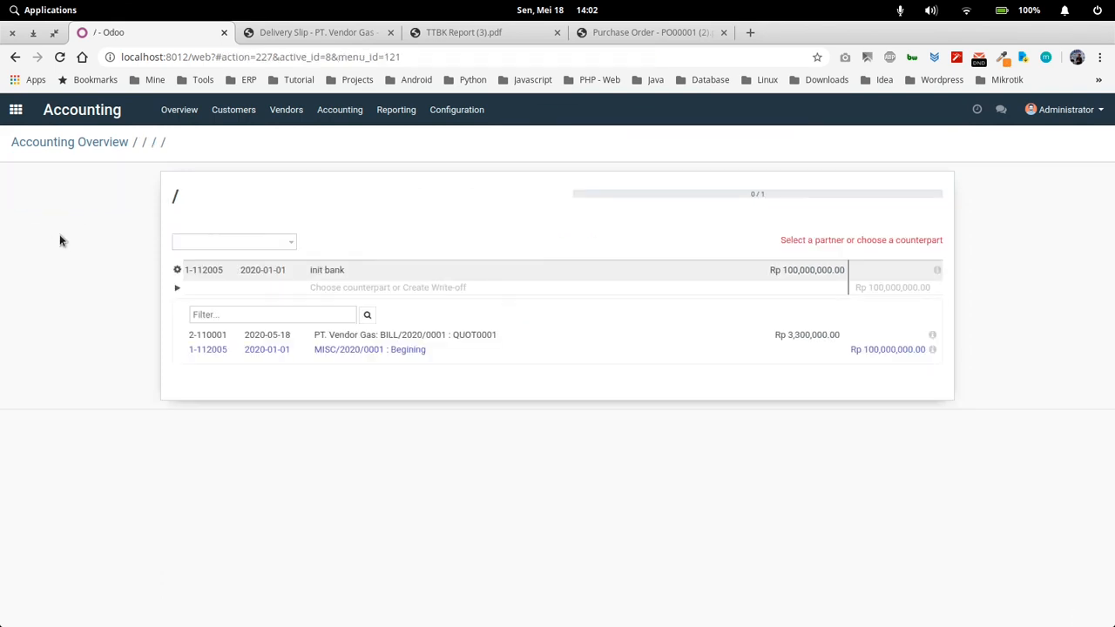
{"action": "left_click", "coordinate": [870, 349]}
{"action": "left_click", "coordinate": [916, 244]}
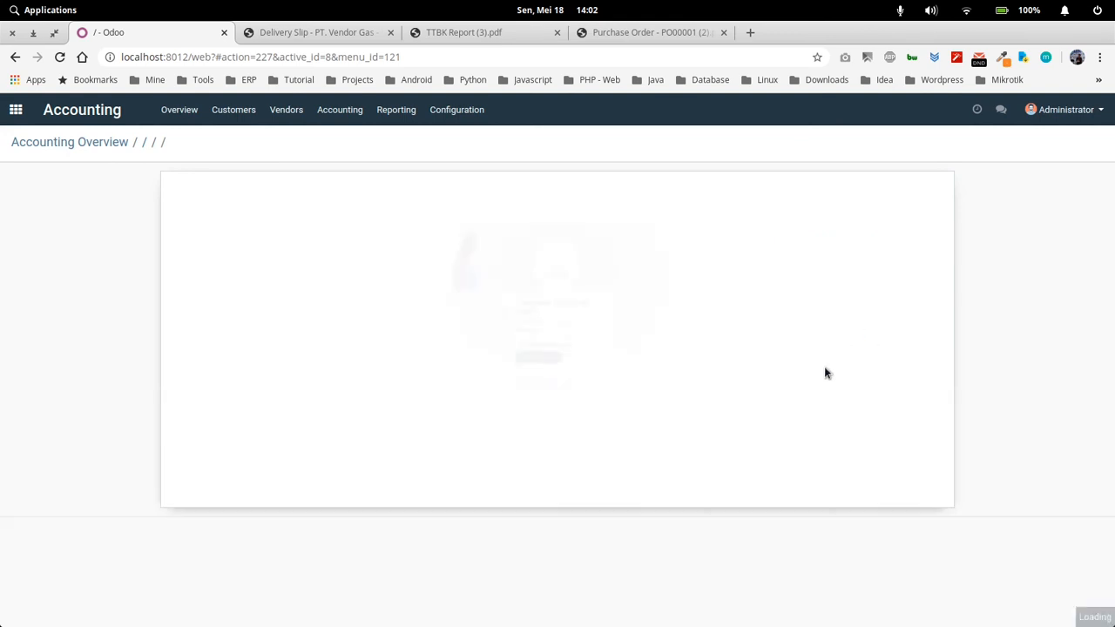
{"action": "left_click", "coordinate": [541, 449]}
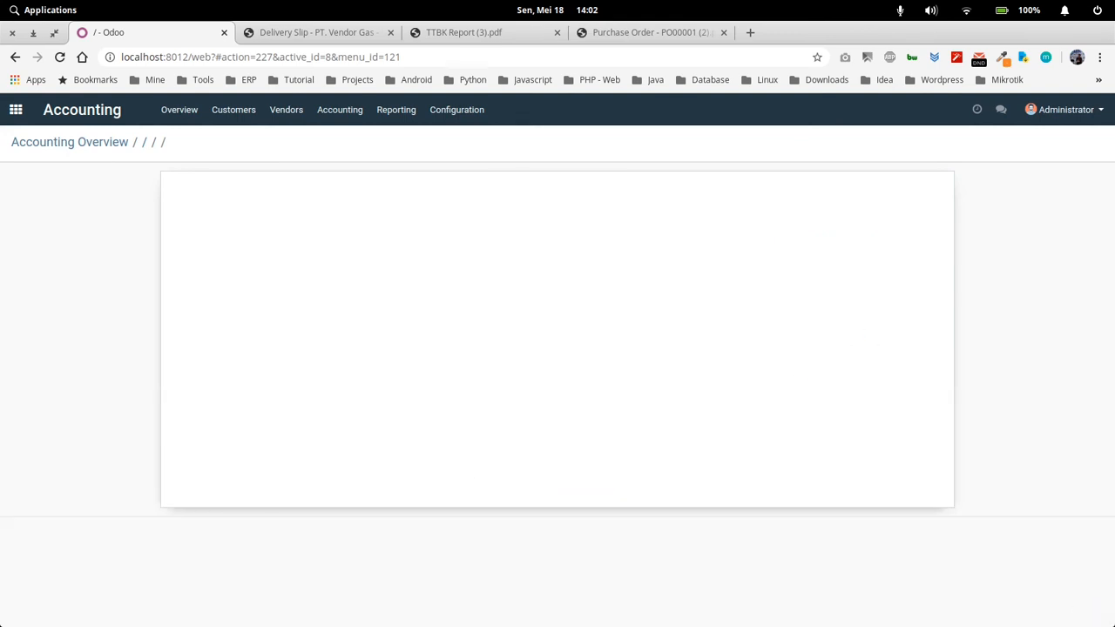
Return to the Accounting overview and open the unpaid vendor bill BILL/2020/0001 from the bills to pay
{"action": "left_click", "coordinate": [77, 143]}
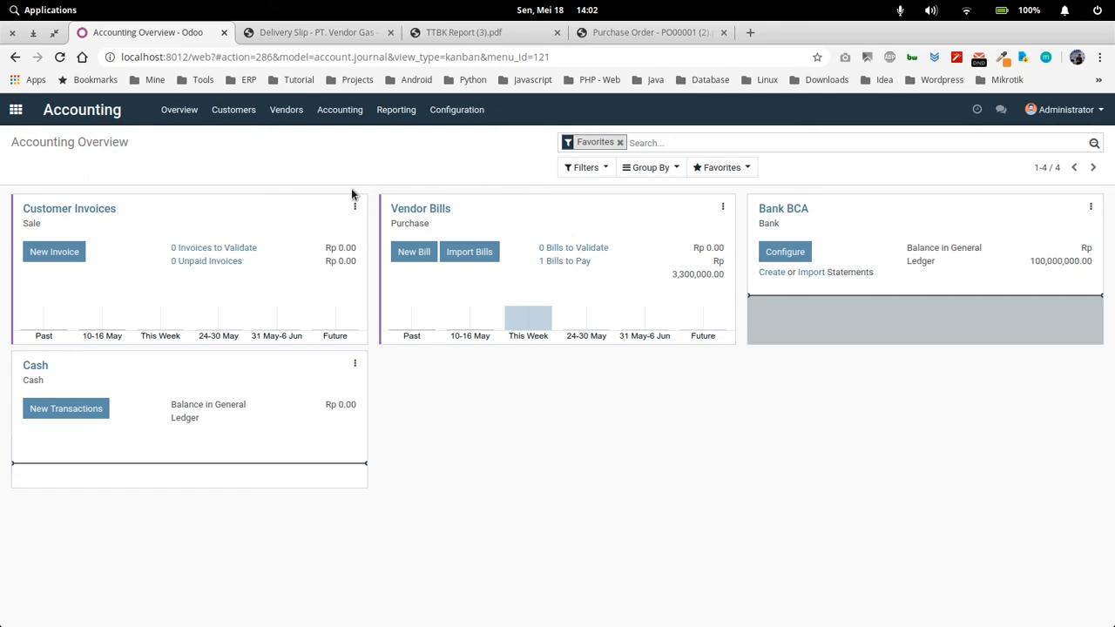
{"action": "left_click", "coordinate": [15, 110]}
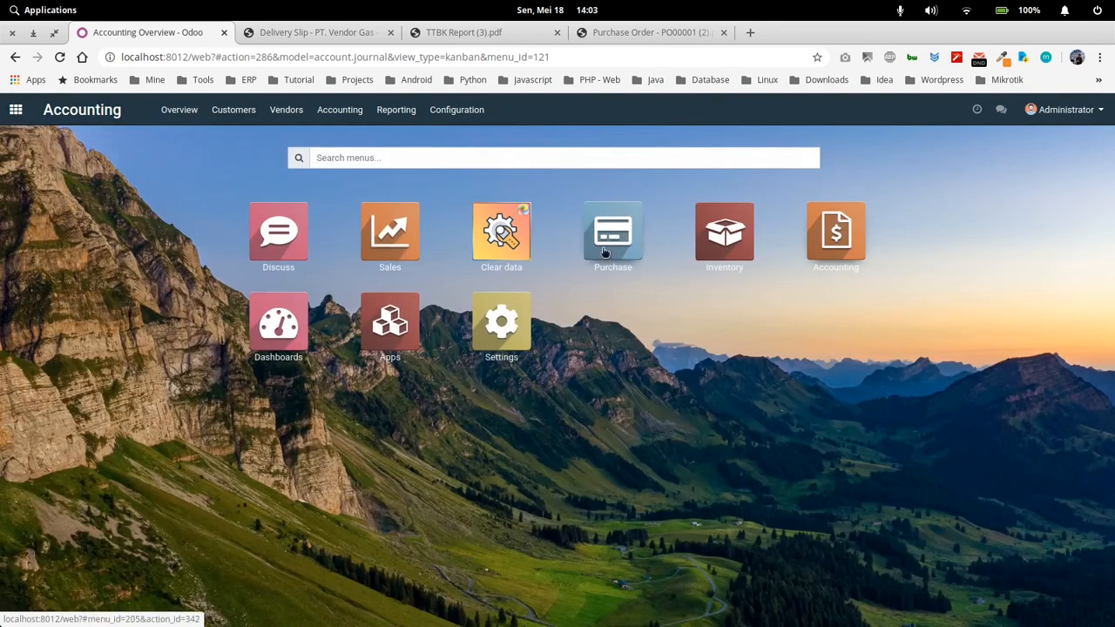
{"action": "left_click", "coordinate": [827, 240]}
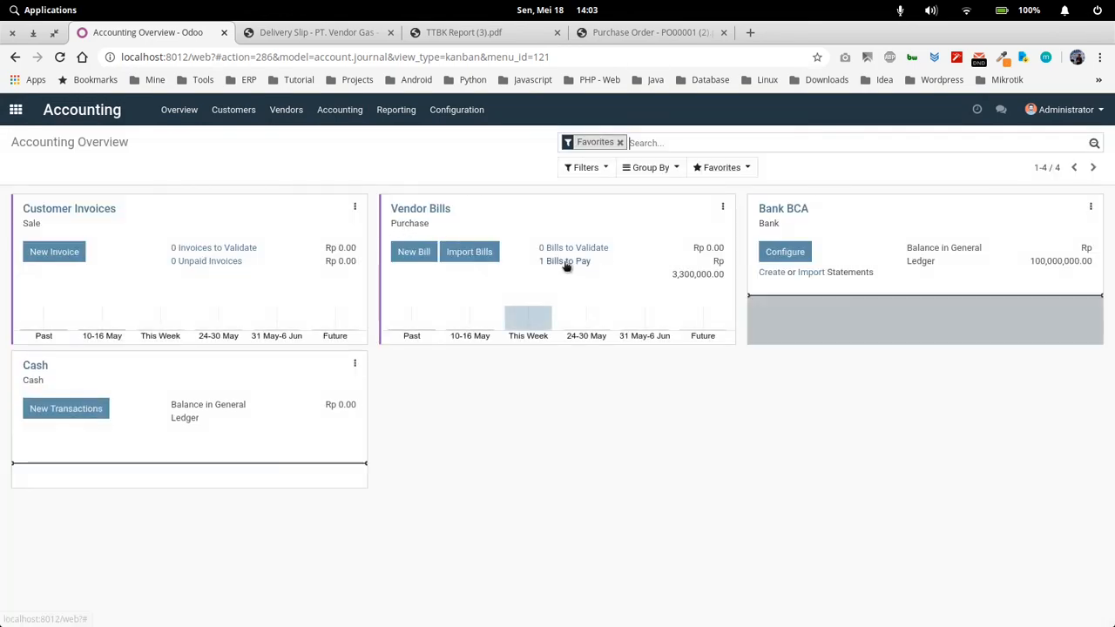
{"action": "left_click", "coordinate": [548, 262]}
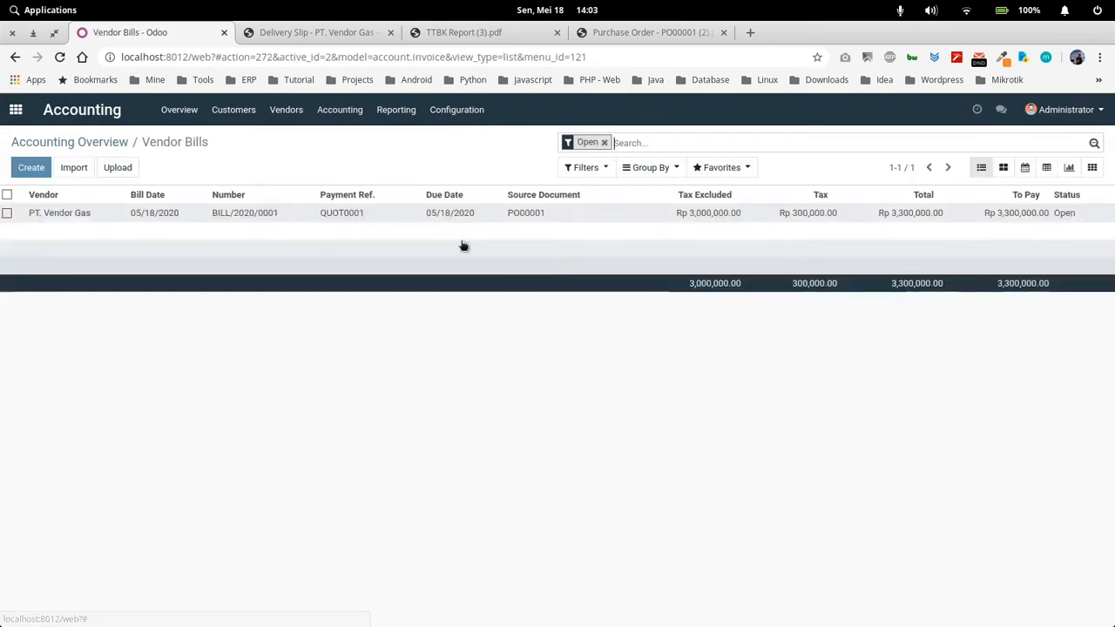
{"action": "left_click", "coordinate": [314, 216]}
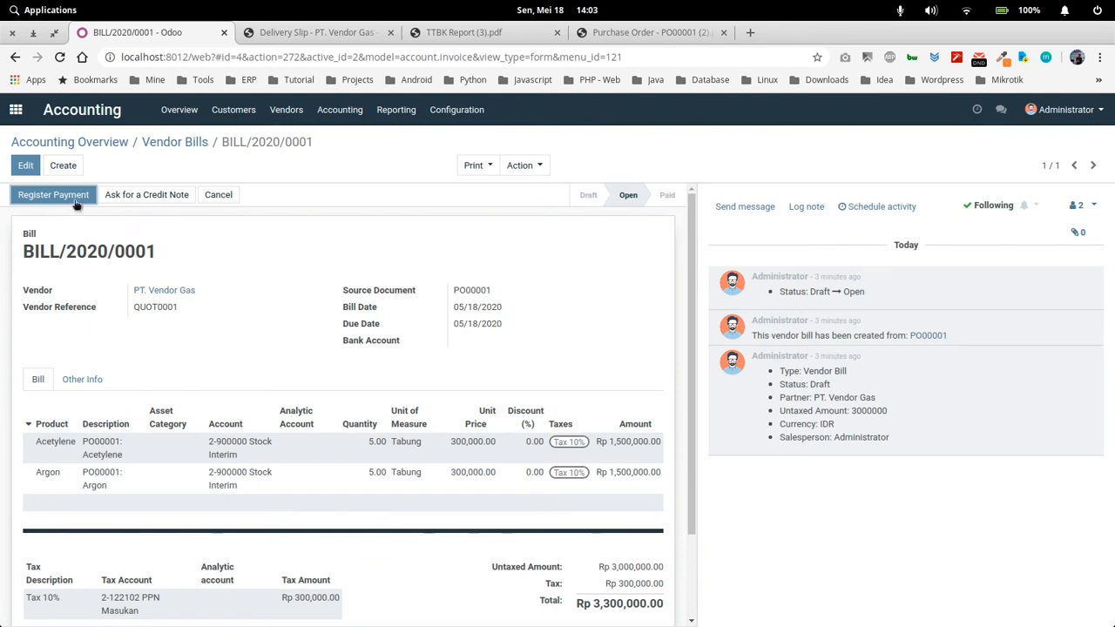
Register and validate a payment of Rp3,300,000 for the vendor bill using the Bank BCA (IDR) journal, and check the bill's payment details
{"action": "left_click", "coordinate": [67, 194]}
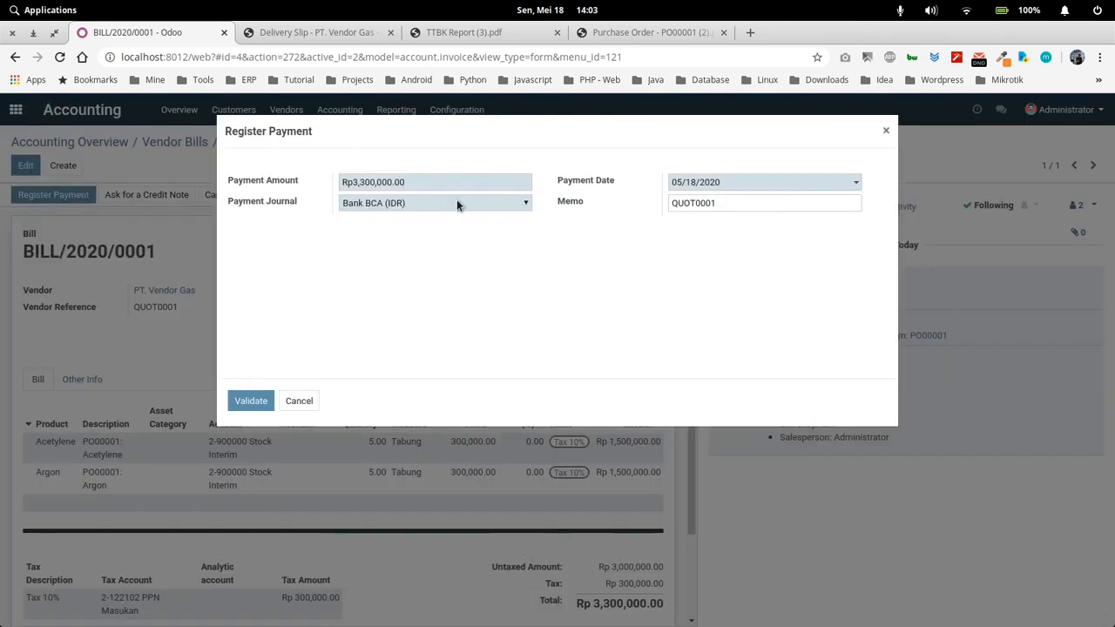
{"action": "left_click", "coordinate": [449, 201]}
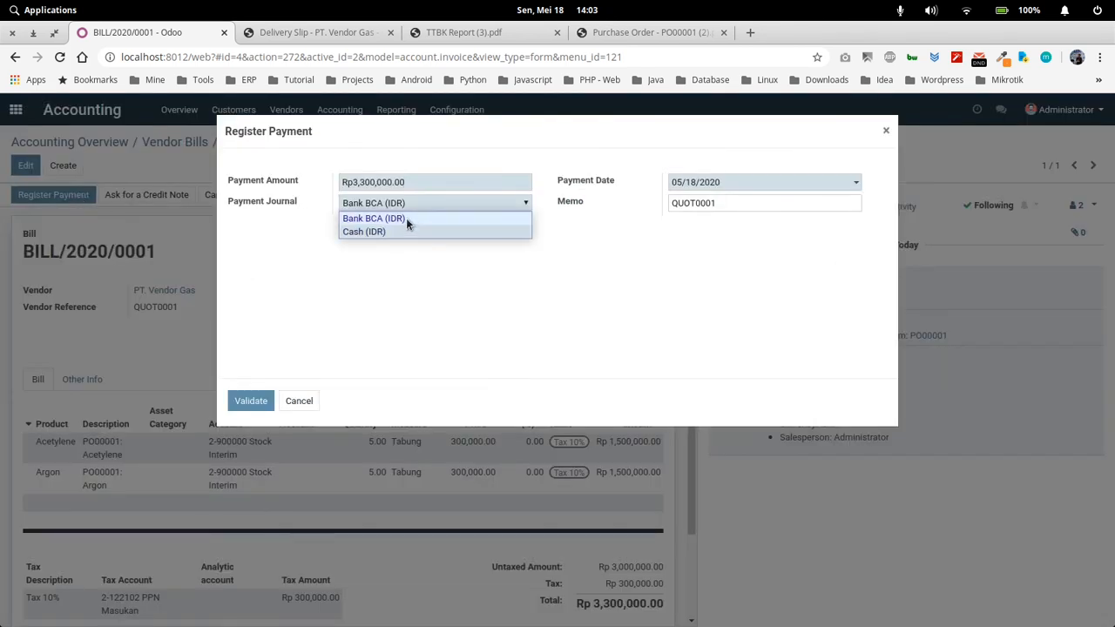
{"action": "left_click", "coordinate": [406, 218]}
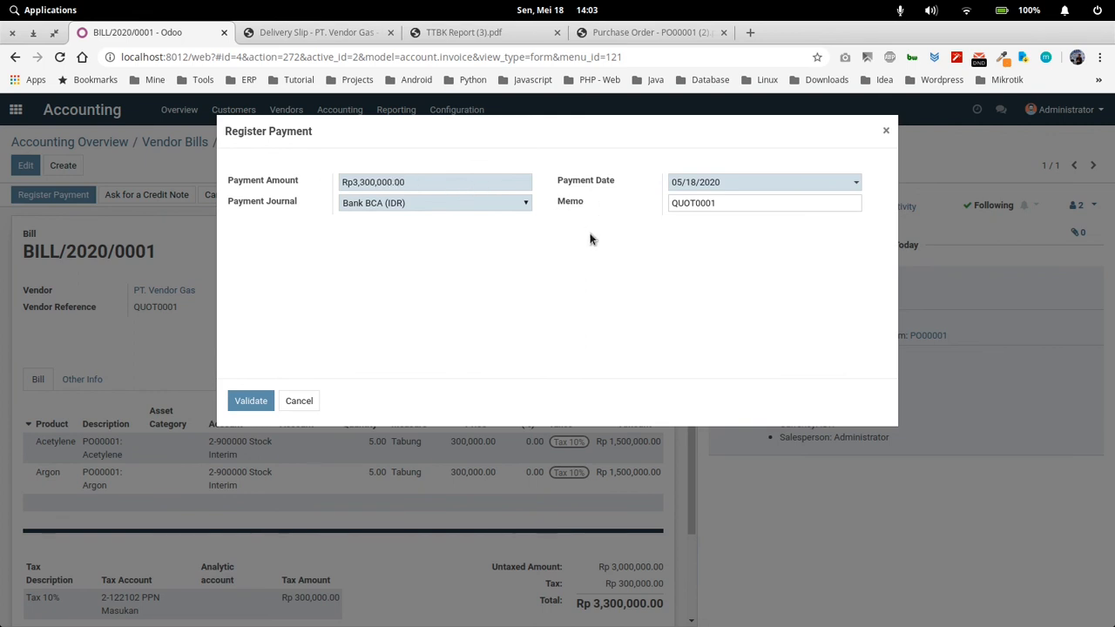
{"action": "left_click", "coordinate": [250, 401]}
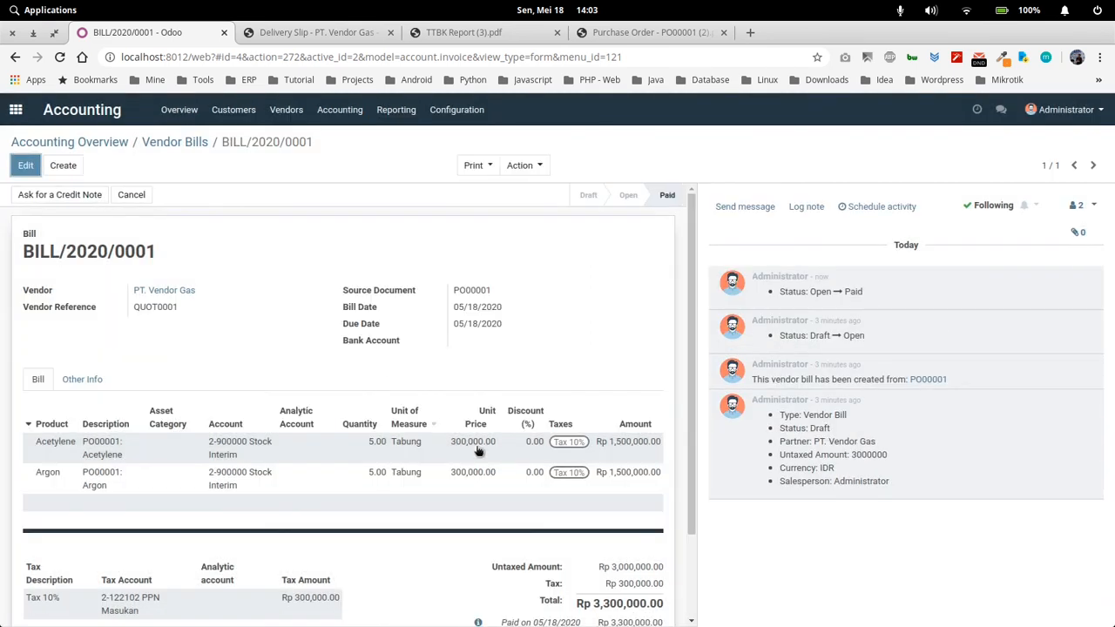
{"action": "scroll", "coordinate": [522, 453], "scroll_direction": "down", "scroll_amount": 2}
{"action": "scroll", "coordinate": [580, 436], "scroll_direction": "down", "scroll_amount": 1}
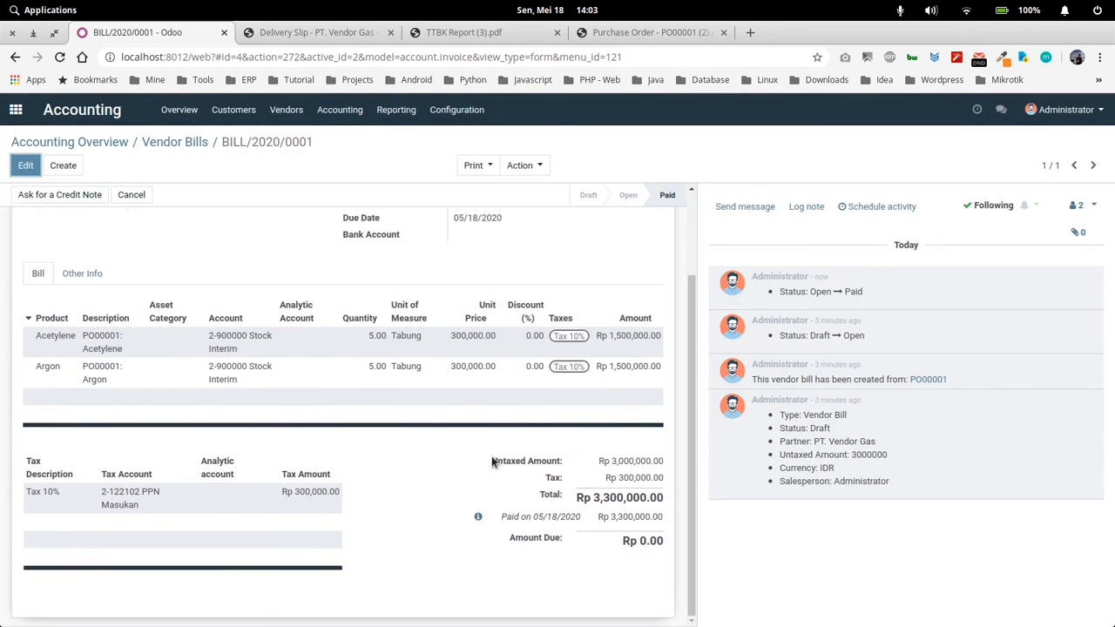
{"action": "scroll", "coordinate": [617, 264], "scroll_direction": "up", "scroll_amount": 3}
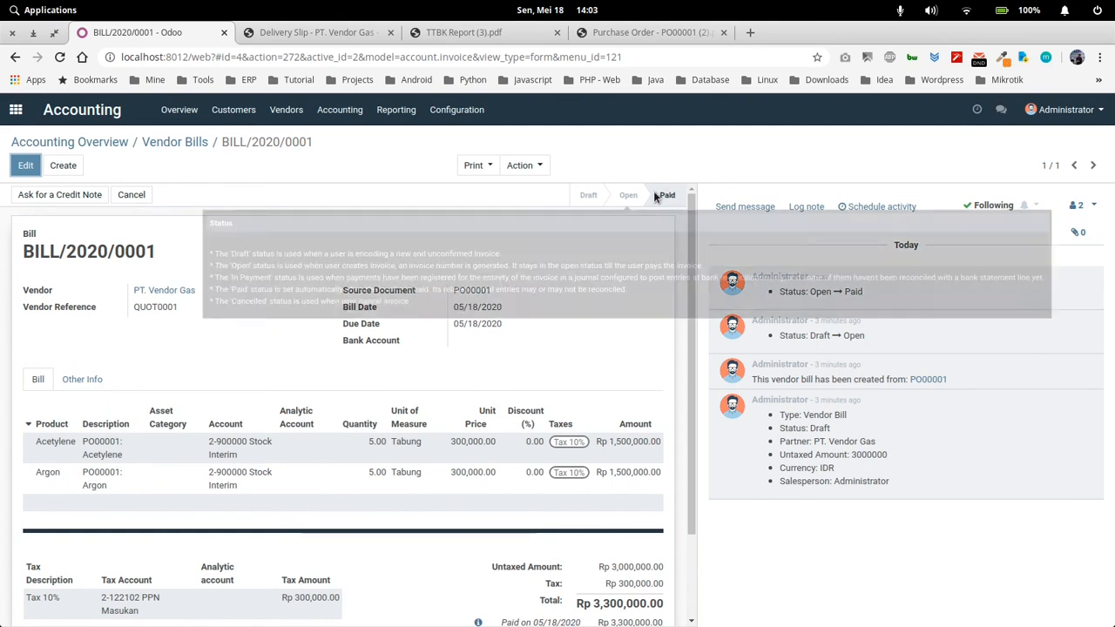
Return to the Accounting overview and create a new bank statement for Bank BCA
{"action": "left_click", "coordinate": [157, 142]}
{"action": "left_click", "coordinate": [104, 143]}
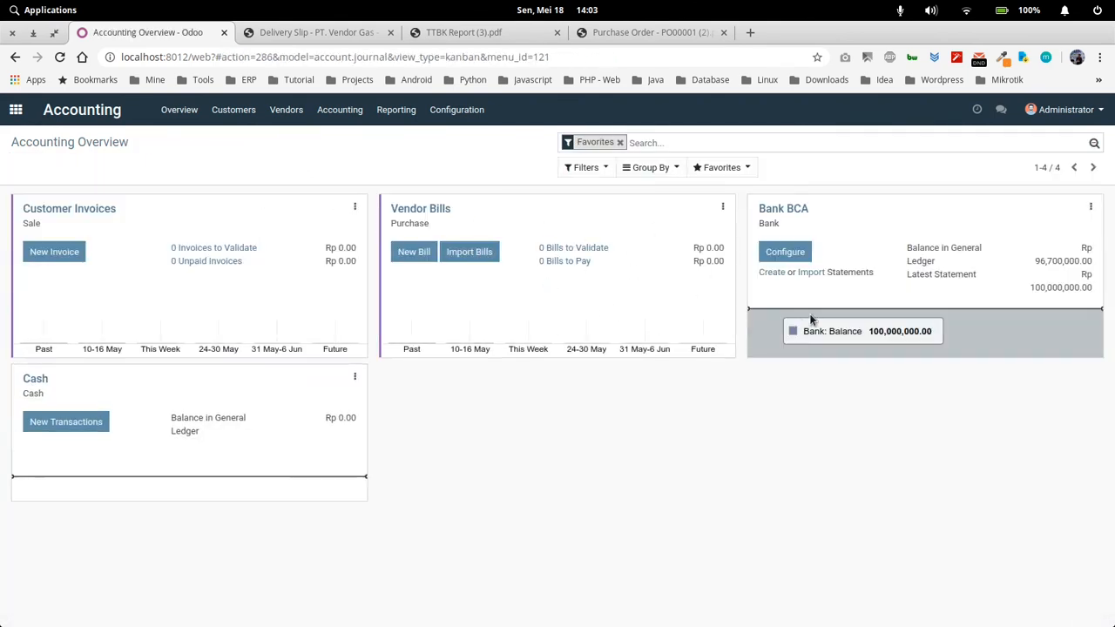
{"action": "left_click", "coordinate": [771, 276]}
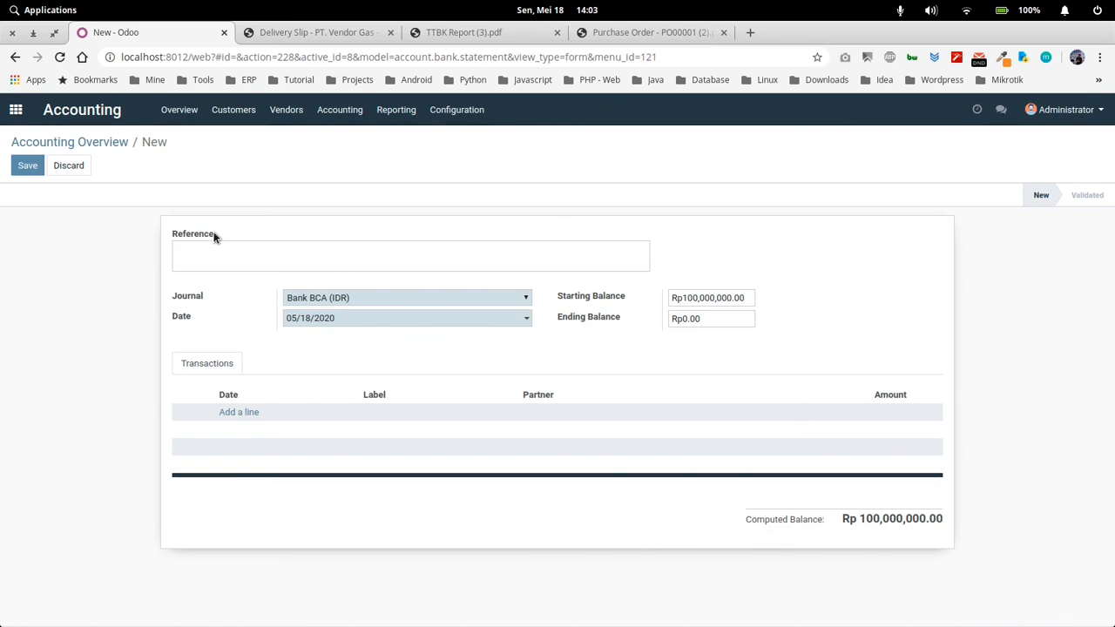
Add a transaction line to the bank statement labelled "pembayaran ke vendor" with an amount of 3,300,000
{"action": "left_click", "coordinate": [232, 413]}
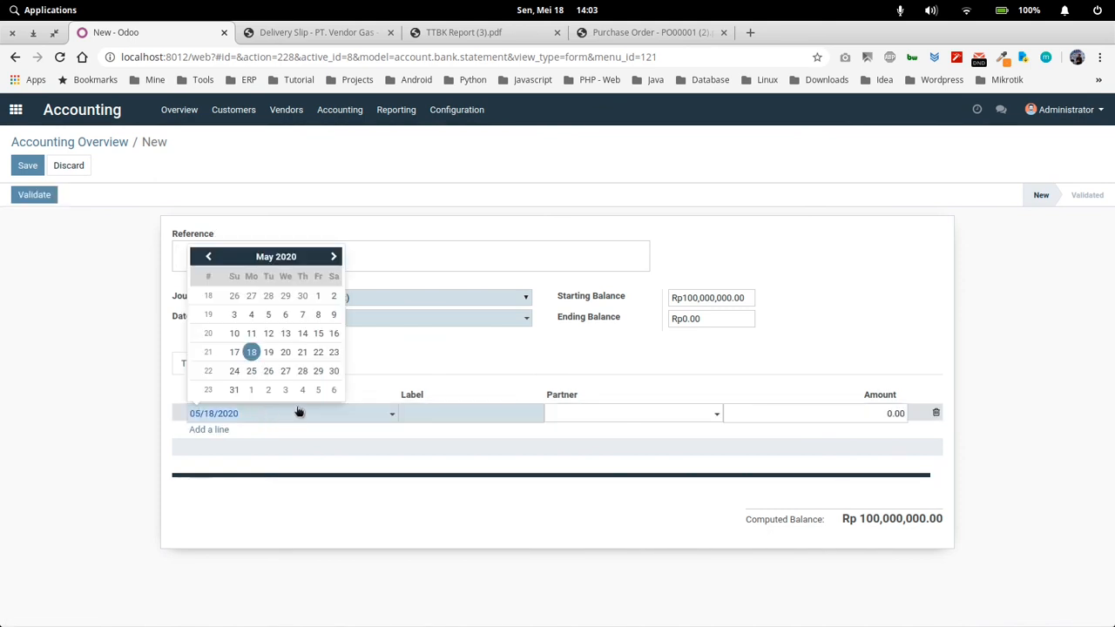
{"action": "left_click", "coordinate": [435, 415]}
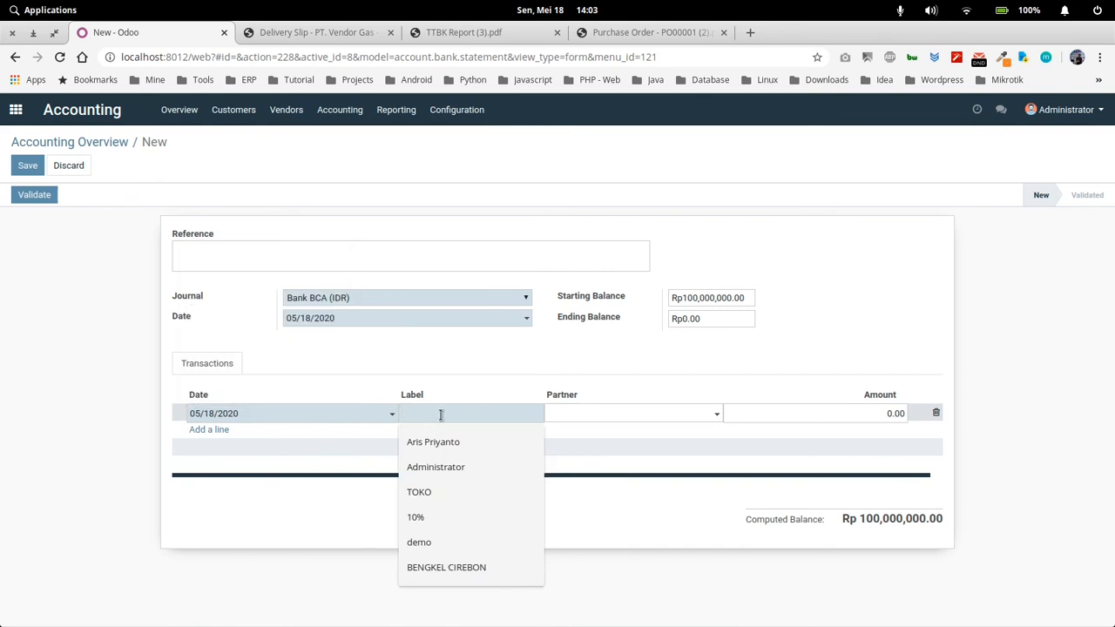
{"action": "type", "text": "pembayara"}
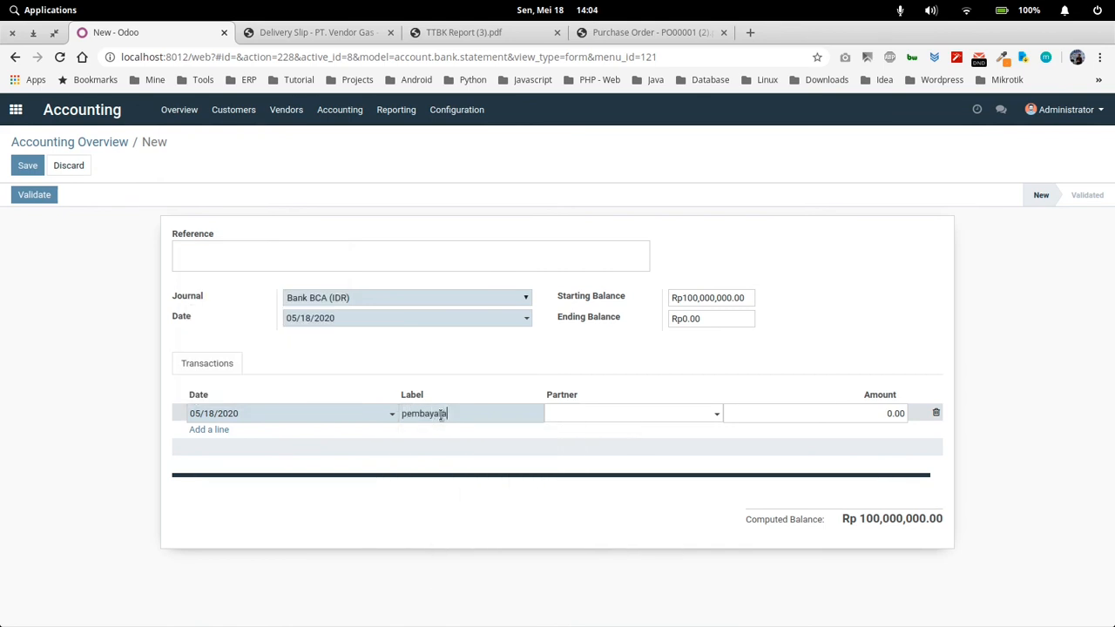
{"action": "type", "text": "n ke vendor"}
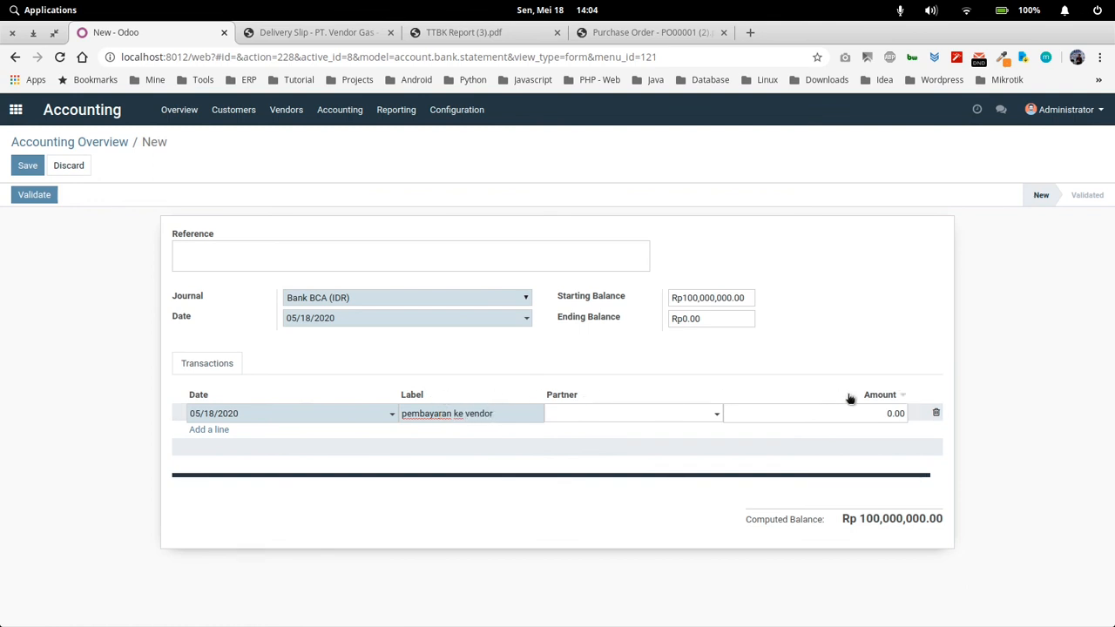
{"action": "left_click", "coordinate": [849, 415]}
{"action": "type", "text": "3"}
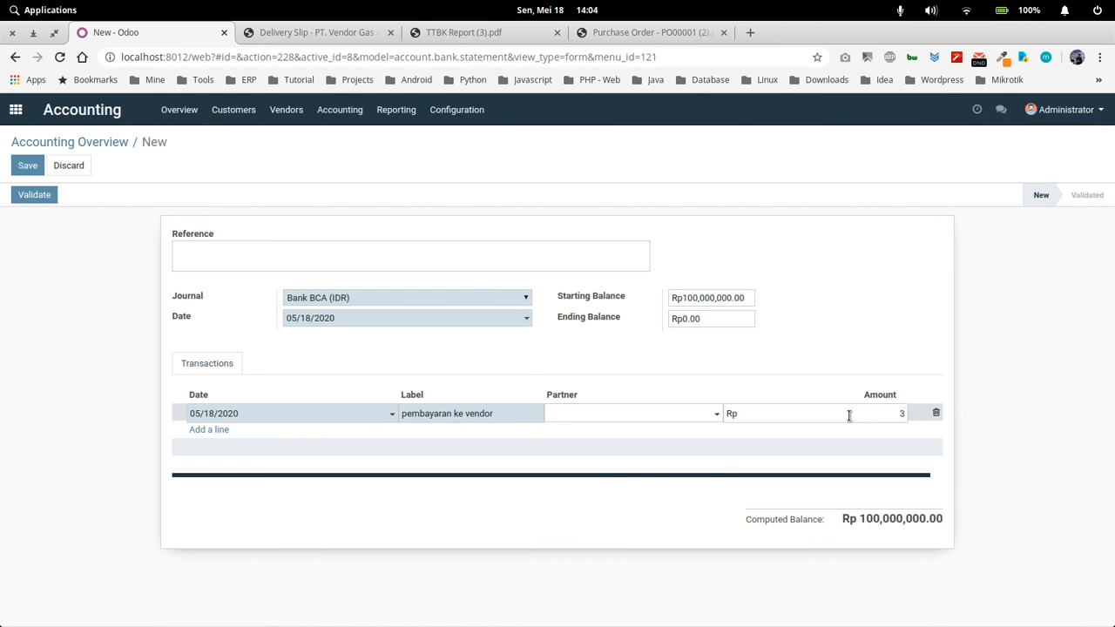
{"action": "type", "text": "300000"}
{"action": "left_click", "coordinate": [816, 373]}
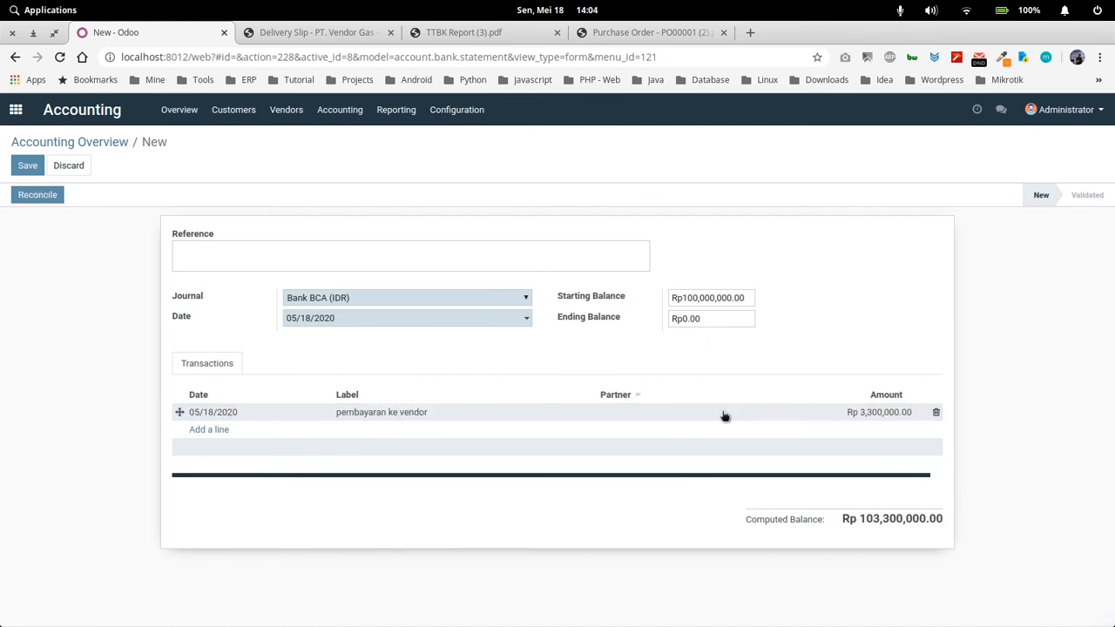
Set the "pembayaran ke vendor" line's amount to -3,300,000 and save the statement
{"action": "left_click", "coordinate": [815, 411]}
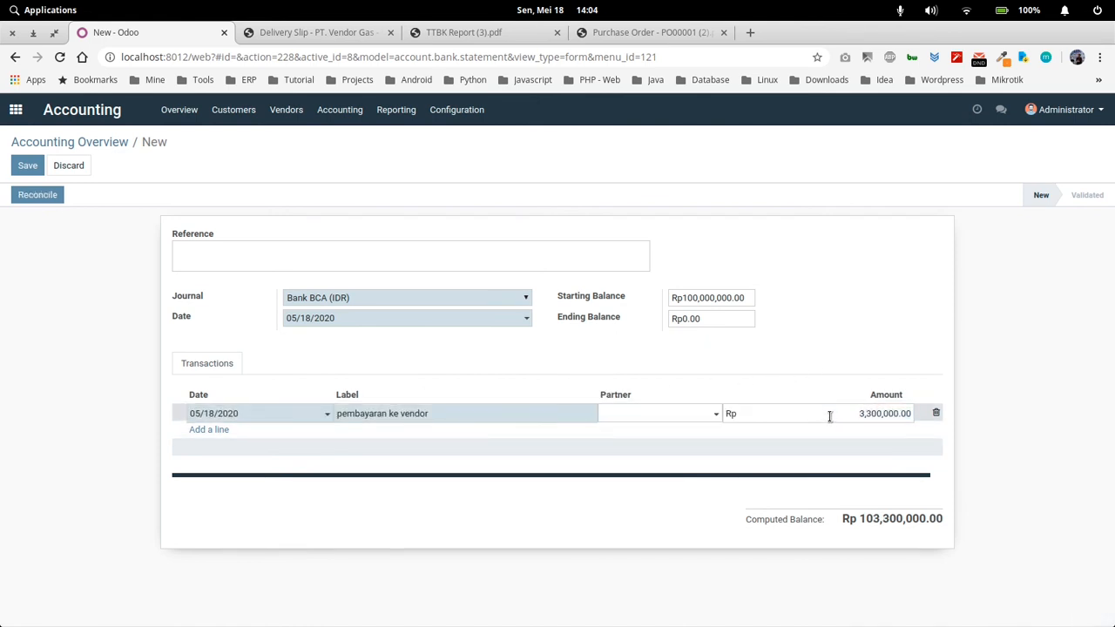
{"action": "type", "text": "-"}
{"action": "left_click", "coordinate": [810, 371]}
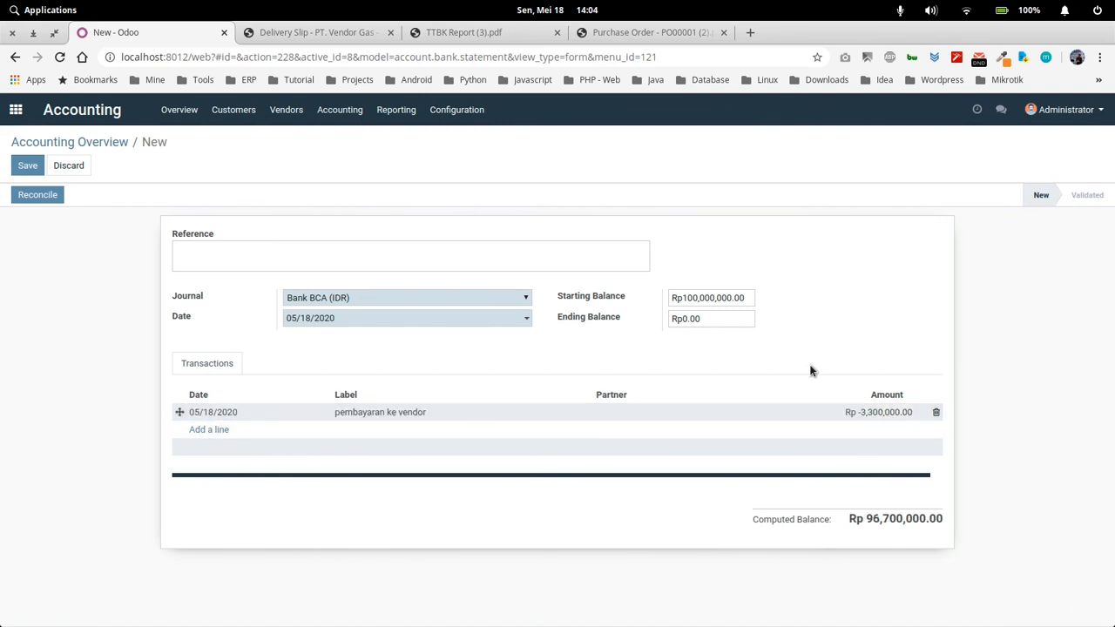
{"action": "left_click", "coordinate": [28, 167]}
{"action": "left_click", "coordinate": [29, 171]}
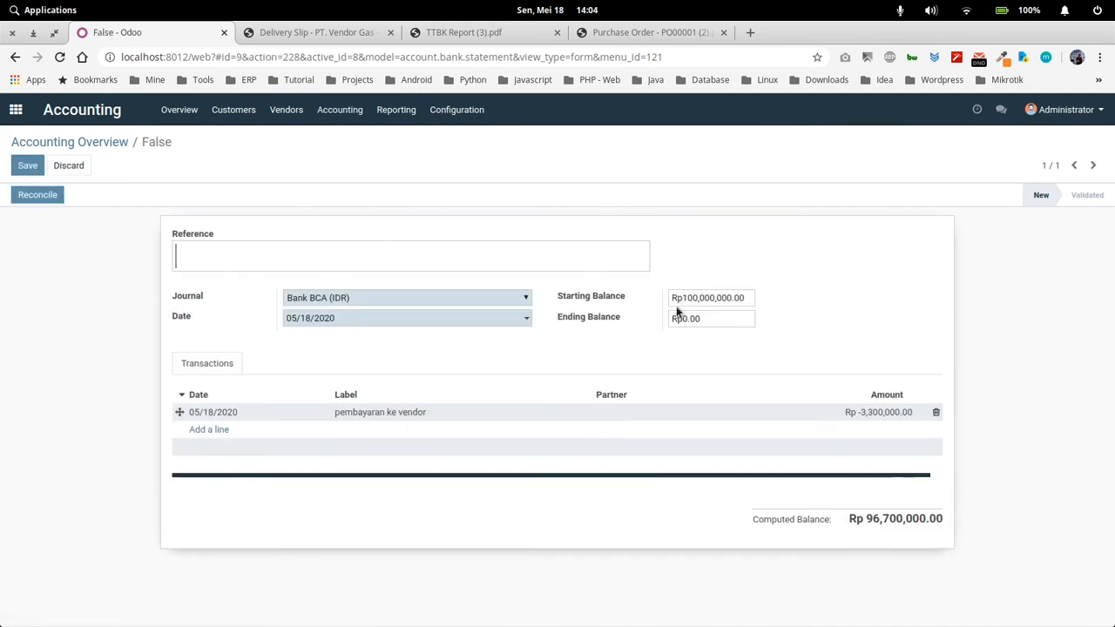
Set the statement's ending balance to Rp96,700,000 and save it
{"action": "left_click", "coordinate": [713, 319]}
{"action": "key", "text": "BackSpace"}
{"action": "key", "text": "BackSpace"}
{"action": "key", "text": "BackSpace"}
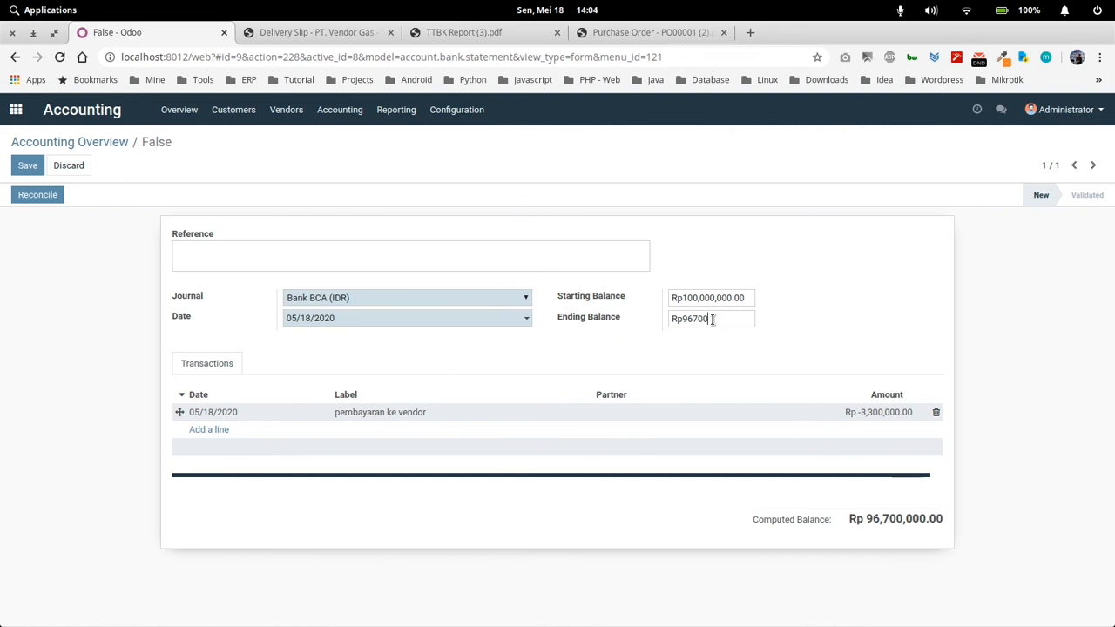
{"action": "type", "text": "96700000"}
{"action": "left_click", "coordinate": [24, 167]}
Reconcile "pembayaran ke vendor" with the PT. Vendor Gas payment entry BNK1/2020/0001 and close the statement
{"action": "left_click", "coordinate": [48, 194]}
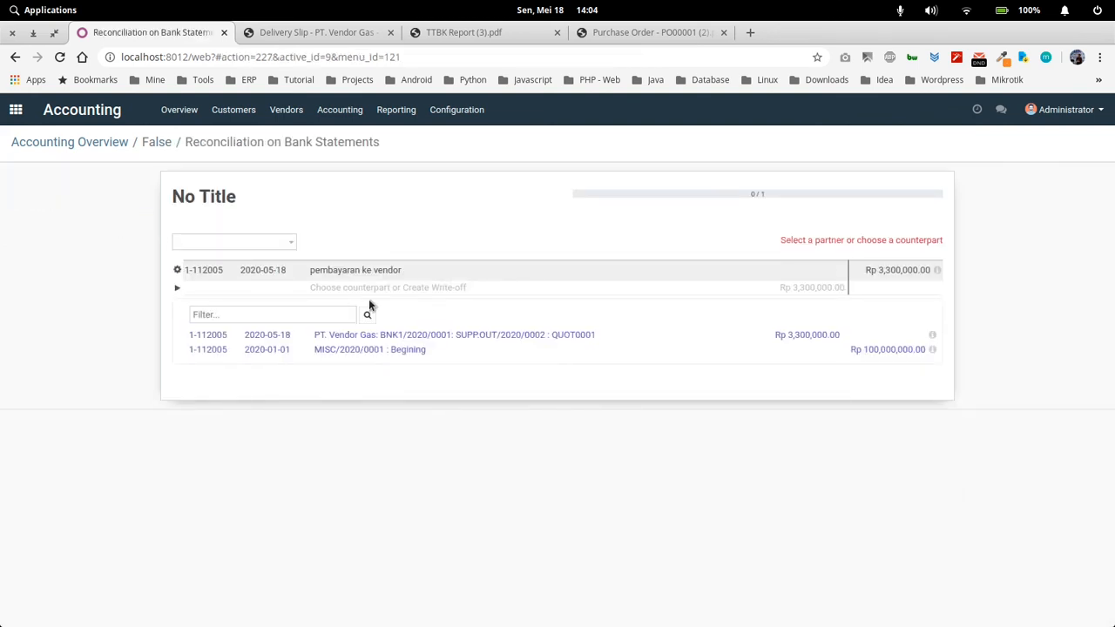
{"action": "left_click", "coordinate": [521, 336]}
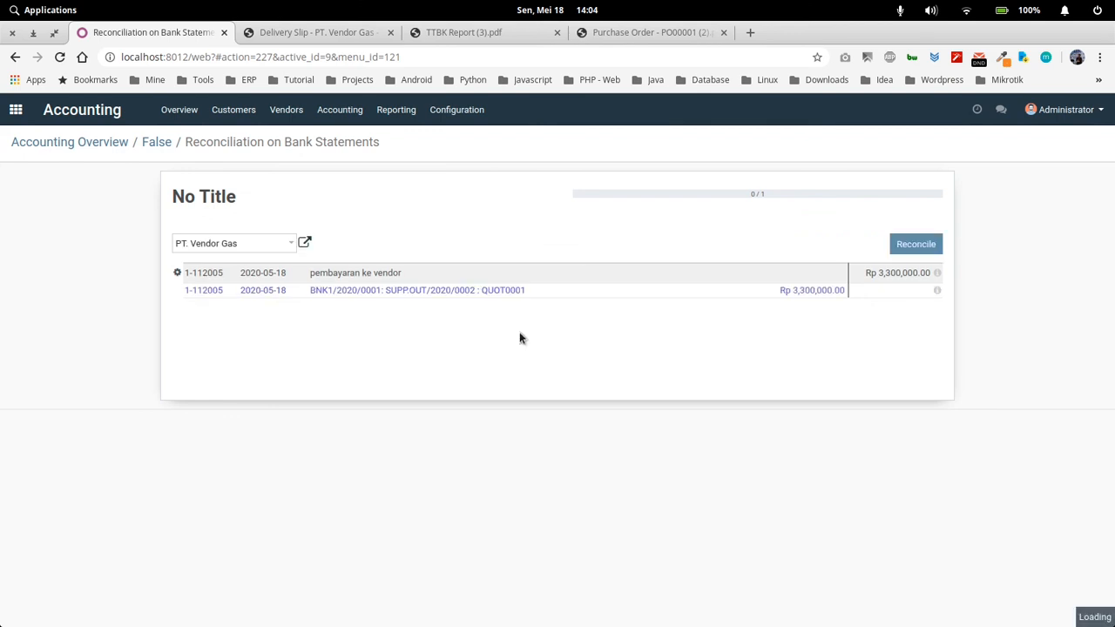
{"action": "left_click", "coordinate": [914, 241]}
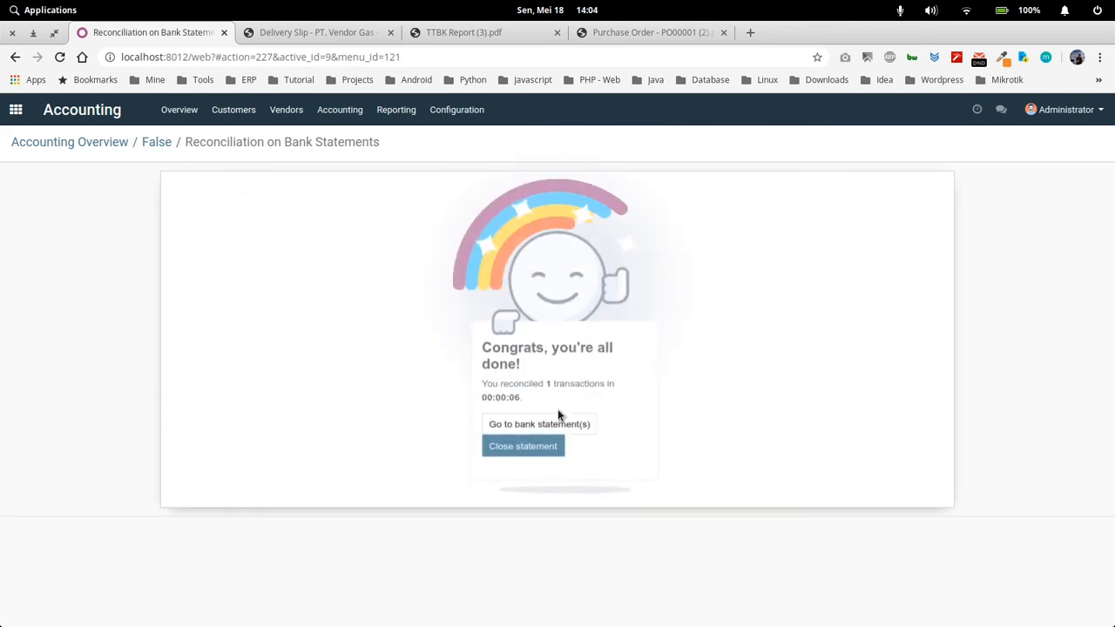
{"action": "left_click", "coordinate": [539, 443]}
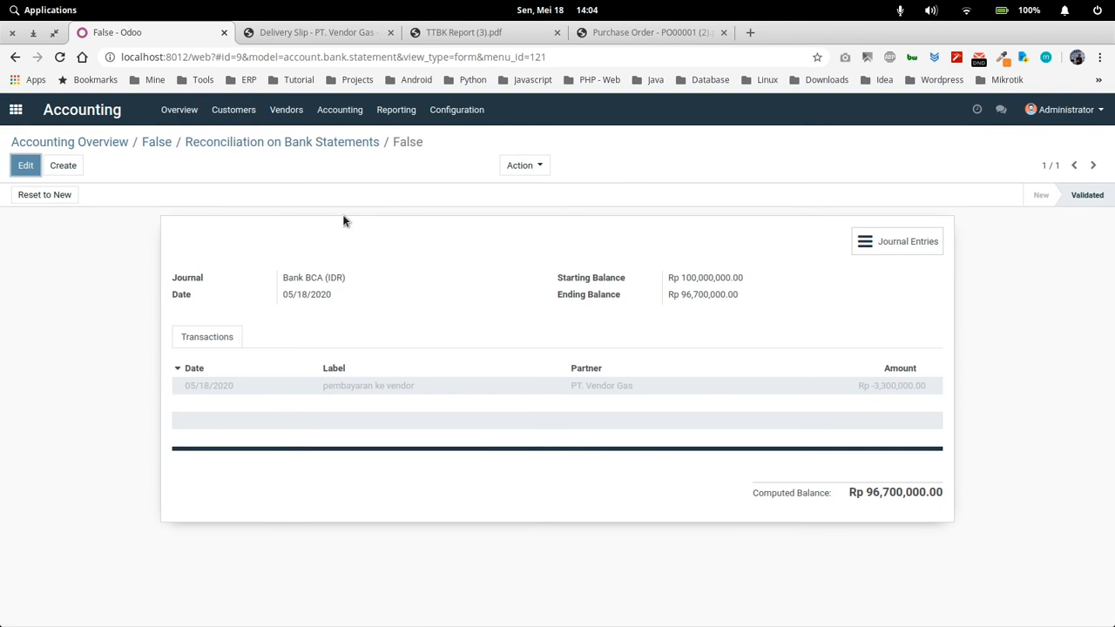
Return to the Accounting overview and check Bank BCA's balance in the general ledger
{"action": "left_click", "coordinate": [82, 143]}
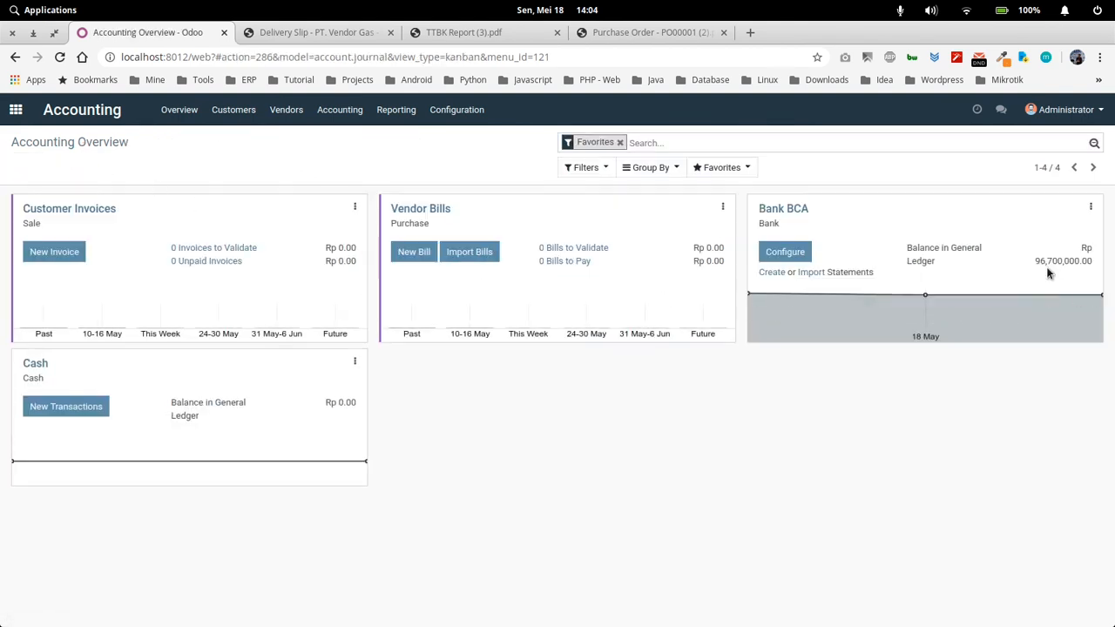
{"action": "left_click_drag", "start_coordinate": [1036, 264], "coordinate": [1100, 266]}
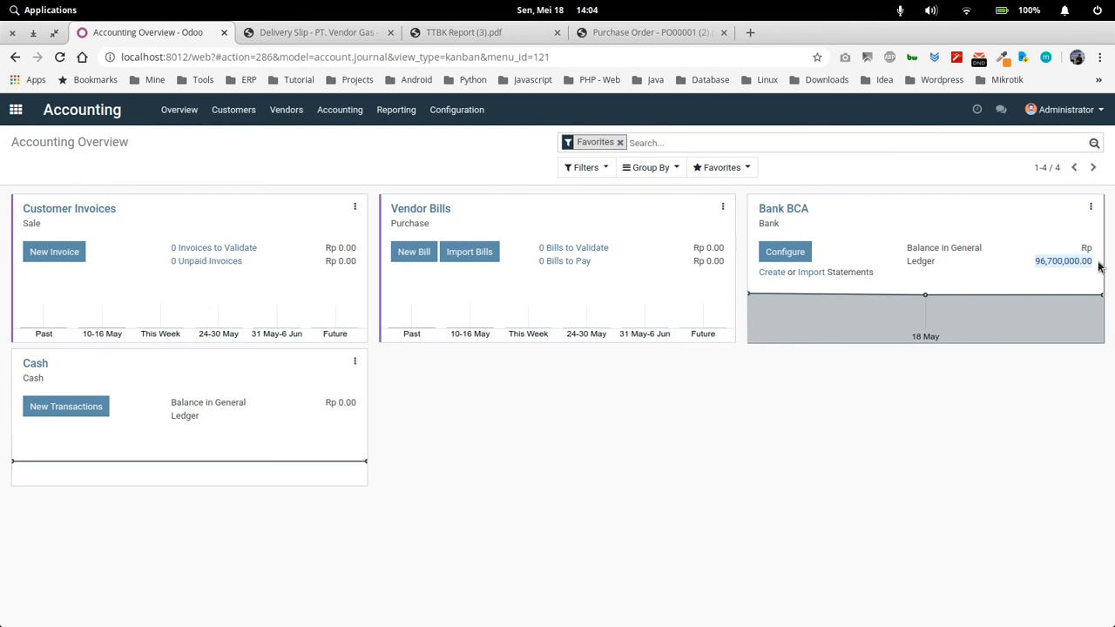
{"action": "left_click", "coordinate": [857, 407]}
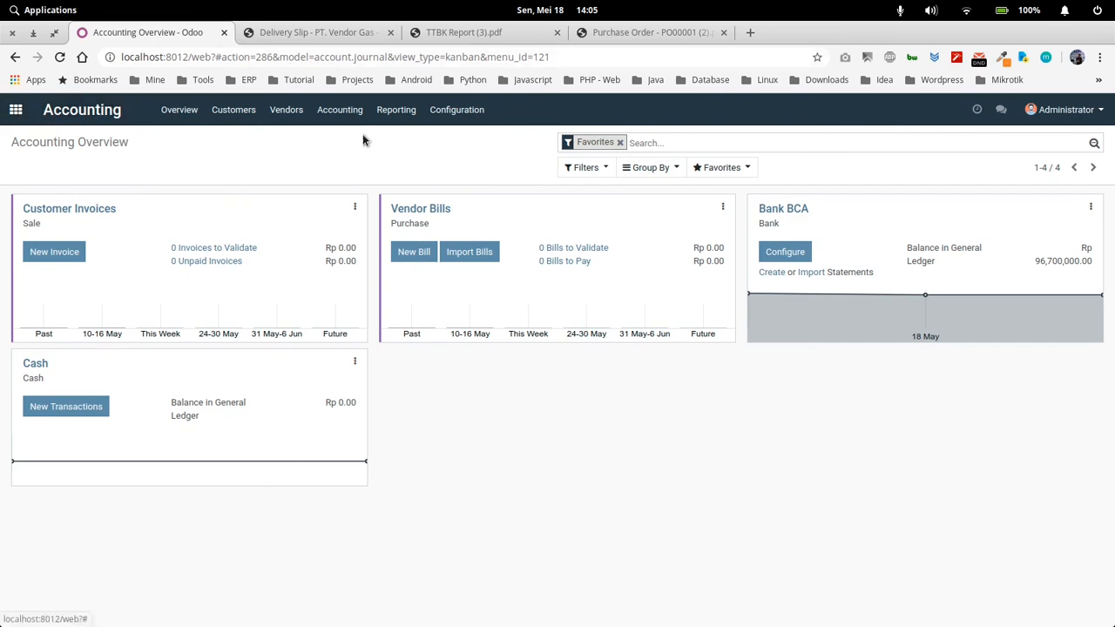
Print the balance sheet using the Neraca account report for all posted entries and open the resulting PDF
{"action": "left_click", "coordinate": [16, 110]}
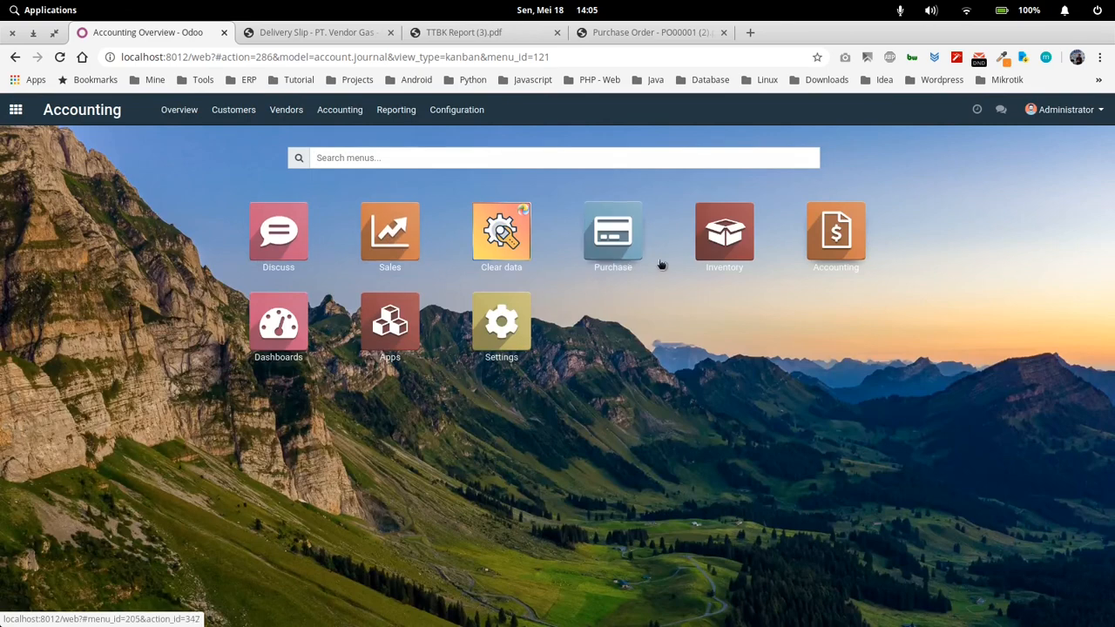
{"action": "left_click", "coordinate": [834, 235]}
{"action": "left_click", "coordinate": [396, 114]}
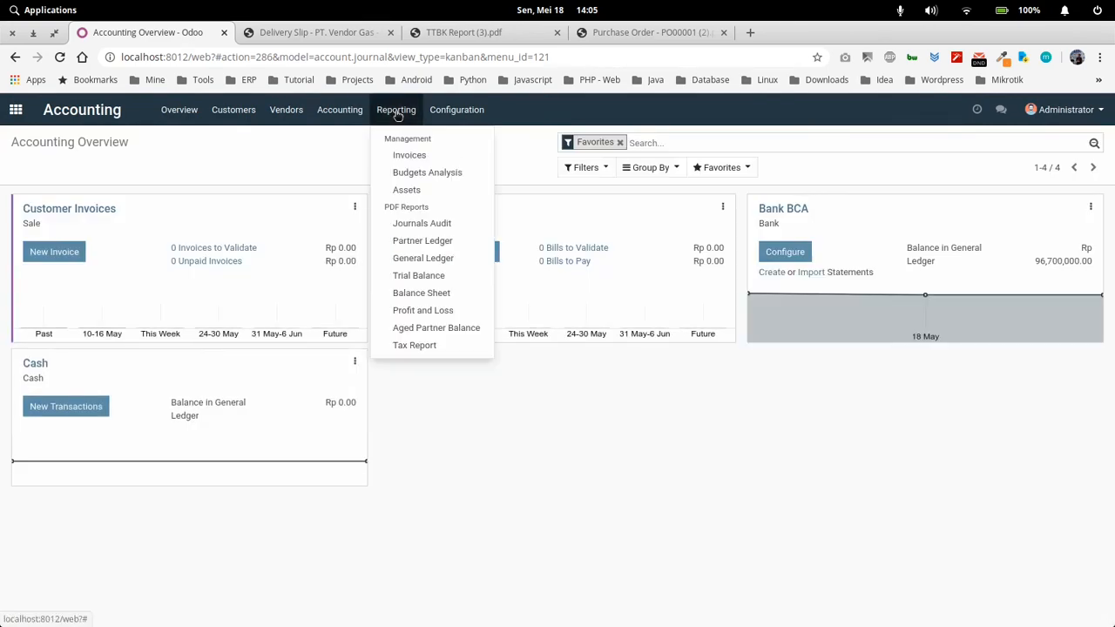
{"action": "left_click", "coordinate": [424, 294]}
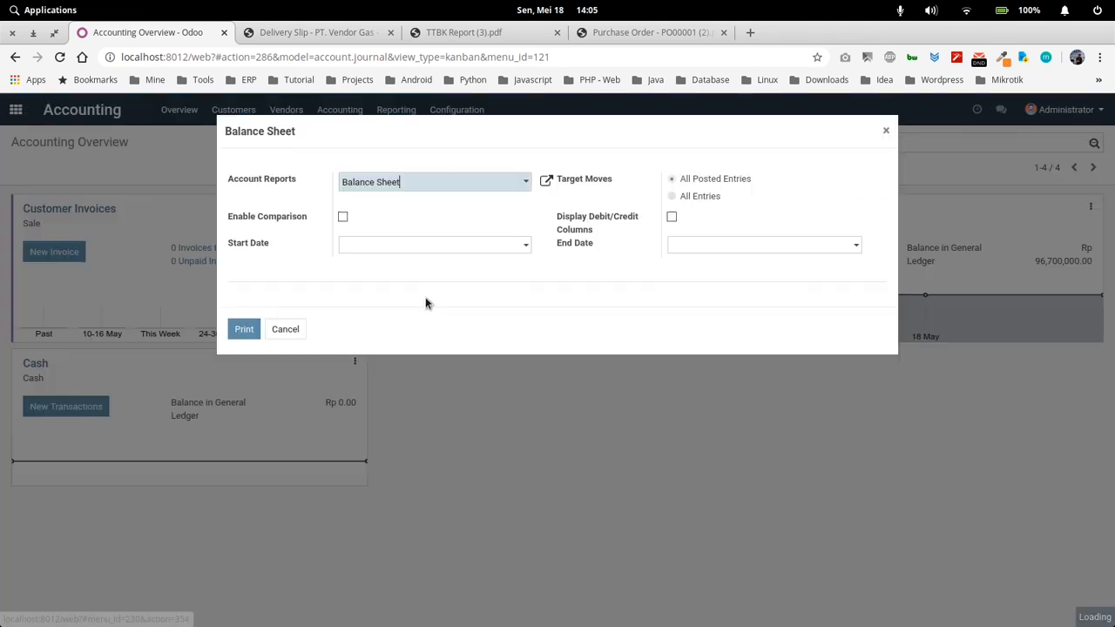
{"action": "left_click", "coordinate": [431, 187]}
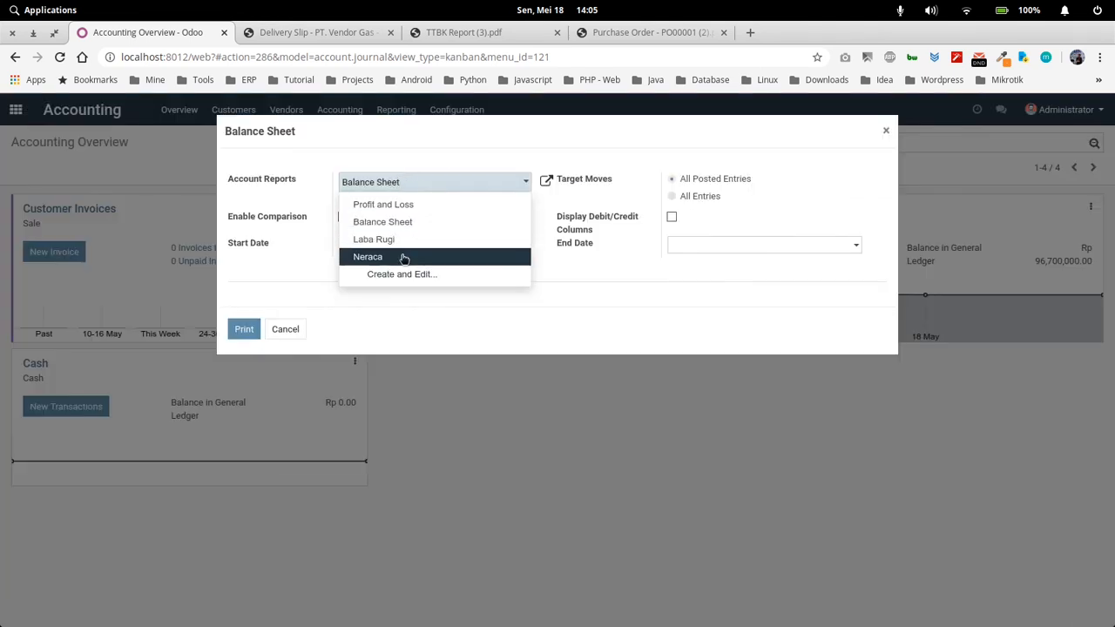
{"action": "left_click", "coordinate": [403, 257]}
{"action": "left_click", "coordinate": [244, 329]}
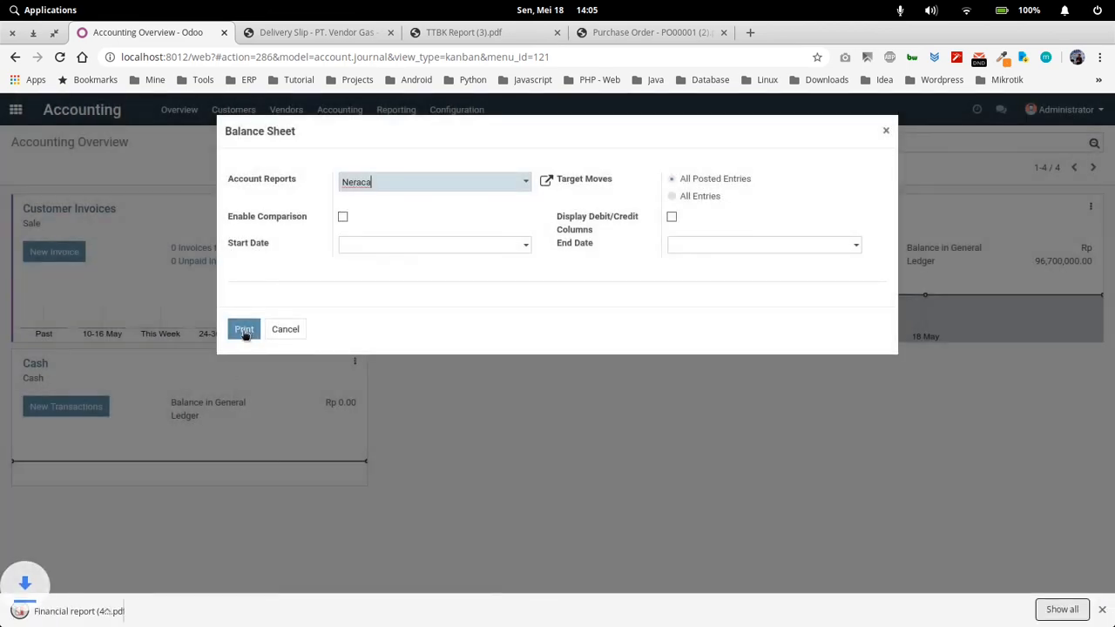
{"action": "left_click", "coordinate": [100, 614]}
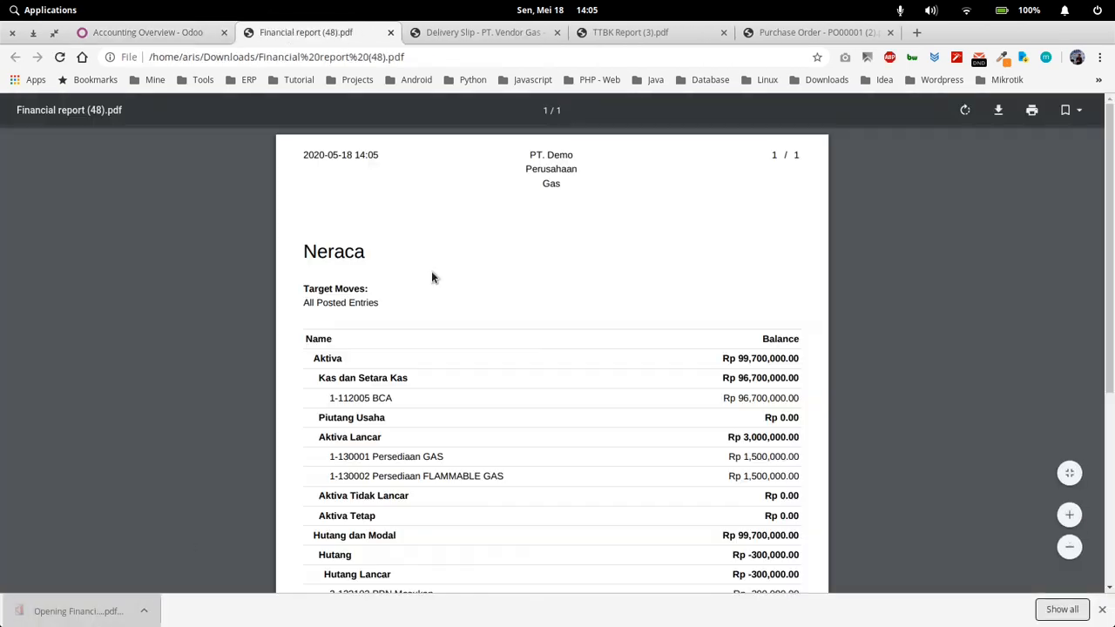
Examine the BCA, gas inventory, PPN Masukan and Historical Balance amounts in the Neraca report, then return to Odoo and close the Balance Sheet dialog
{"action": "scroll", "coordinate": [520, 331], "scroll_direction": "down", "scroll_amount": 1}
{"action": "scroll", "coordinate": [519, 329], "scroll_direction": "down", "scroll_amount": 1}
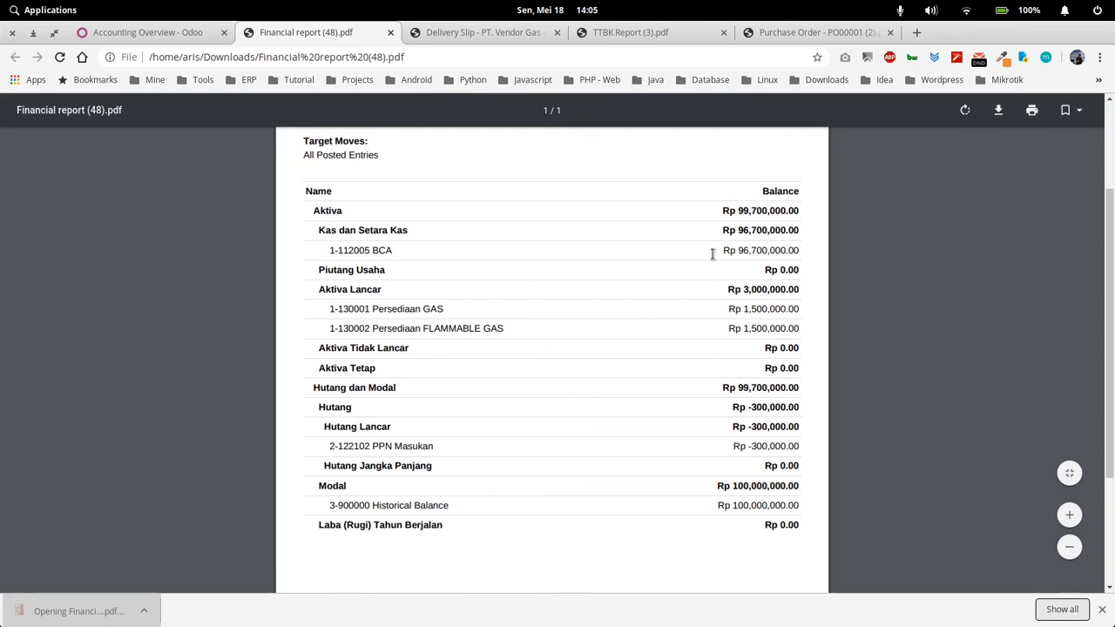
{"action": "double_click", "coordinate": [748, 251]}
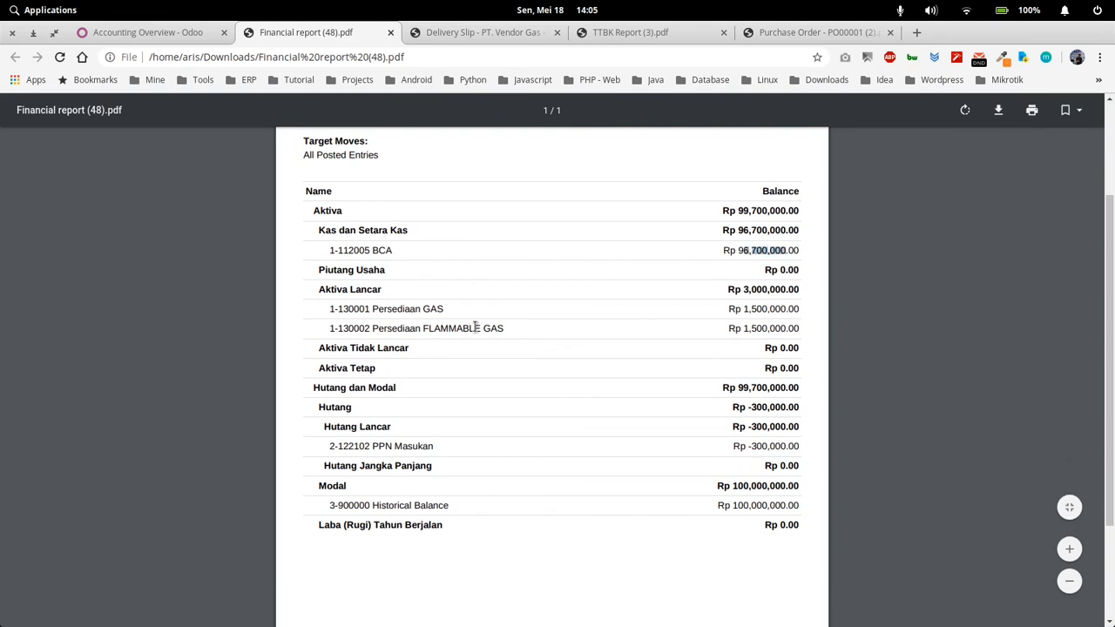
{"action": "left_click_drag", "start_coordinate": [740, 309], "coordinate": [806, 311]}
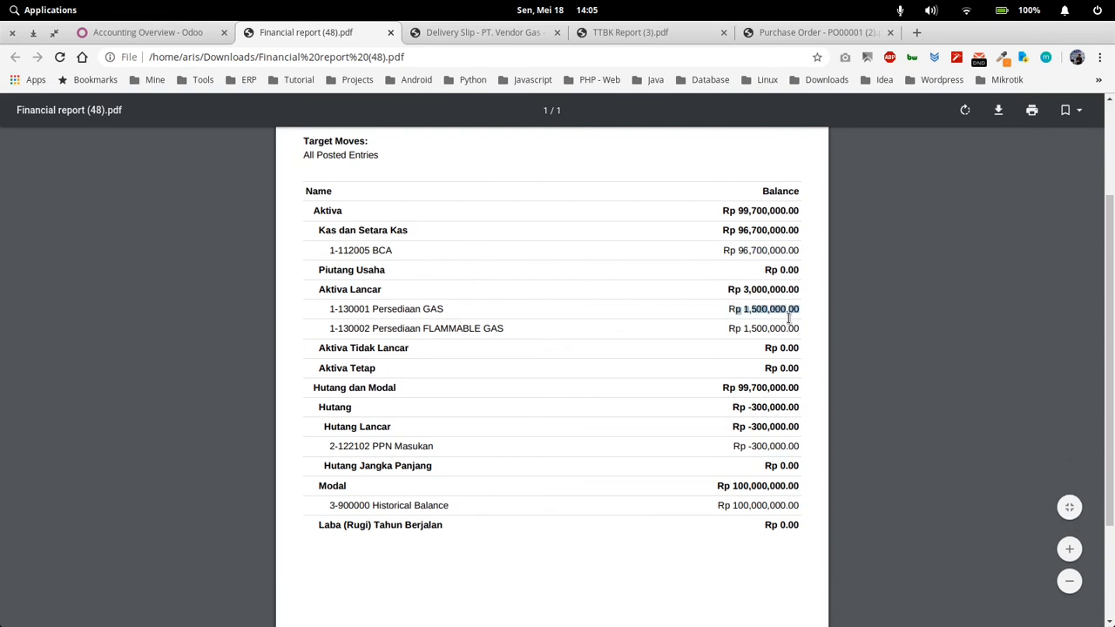
{"action": "left_click_drag", "start_coordinate": [744, 328], "coordinate": [795, 328]}
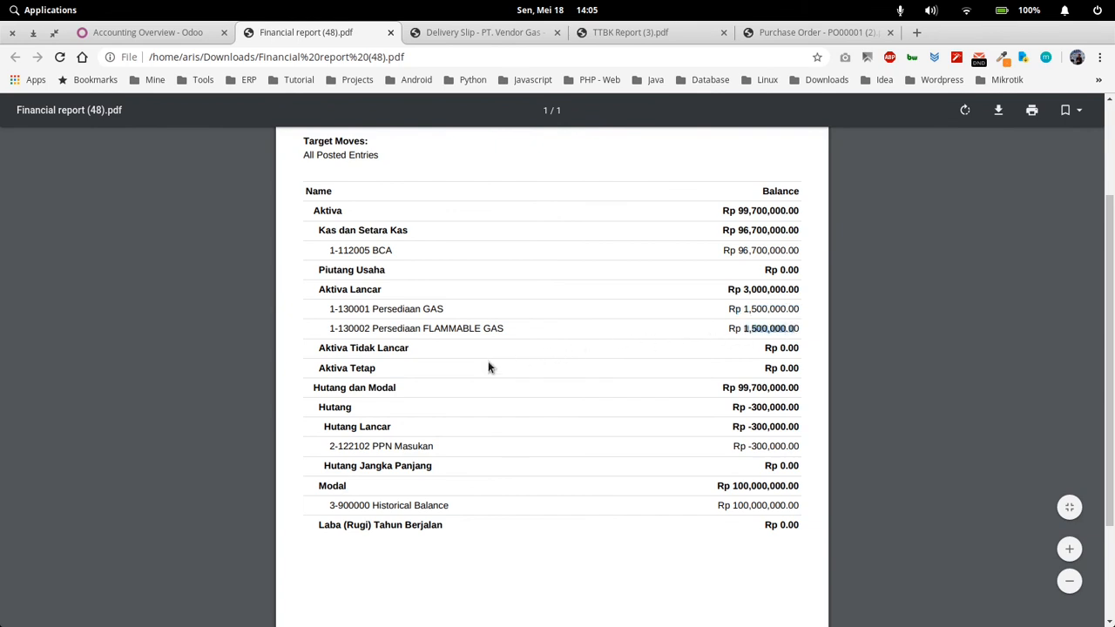
{"action": "scroll", "coordinate": [605, 269], "scroll_direction": "down", "scroll_amount": 1}
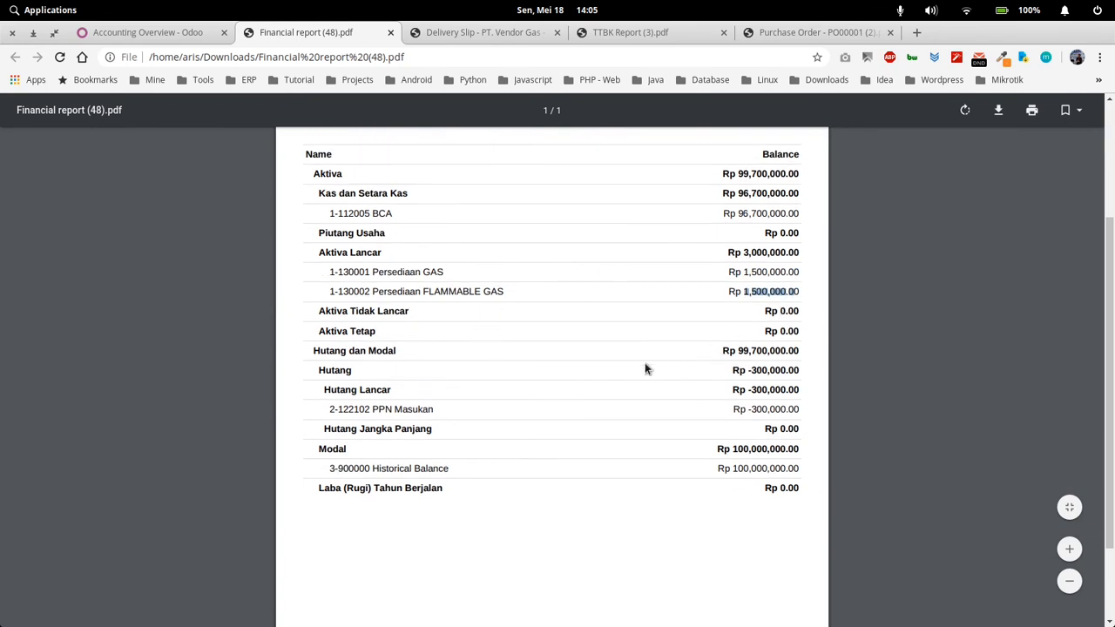
{"action": "scroll", "coordinate": [610, 373], "scroll_direction": "down", "scroll_amount": 1}
{"action": "scroll", "coordinate": [541, 376], "scroll_direction": "down", "scroll_amount": 1}
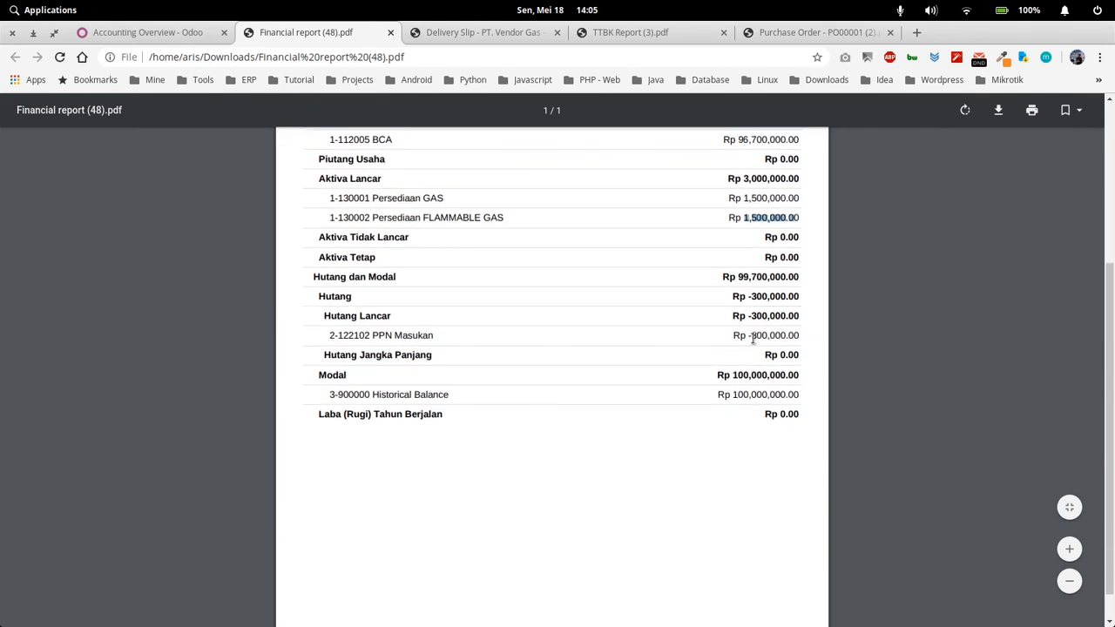
{"action": "left_click_drag", "start_coordinate": [751, 340], "coordinate": [807, 340]}
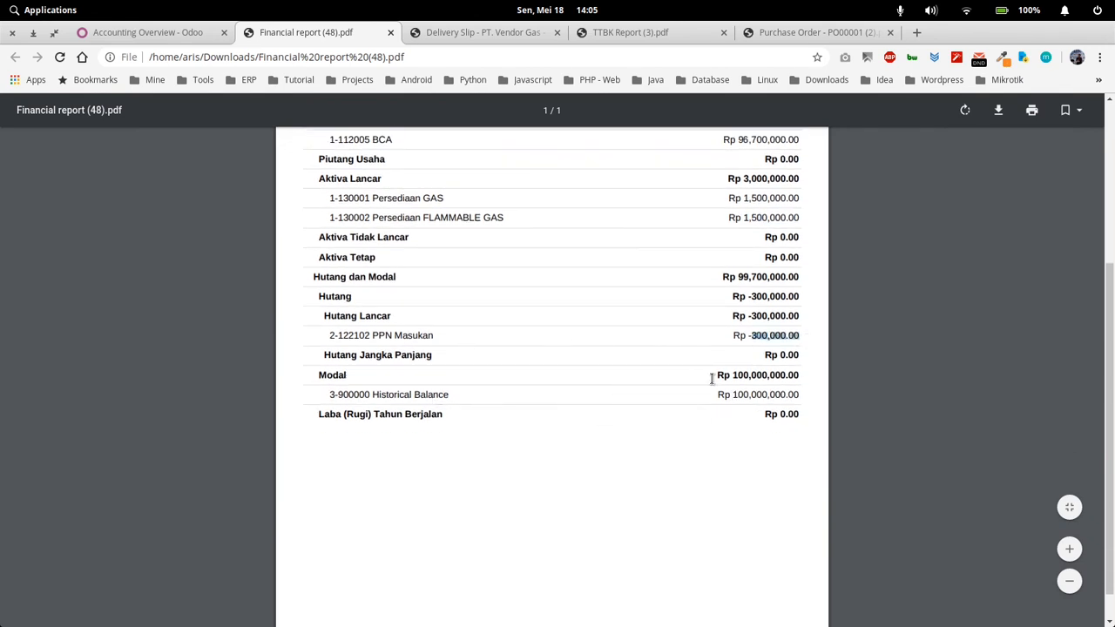
{"action": "left_click_drag", "start_coordinate": [733, 394], "coordinate": [792, 391]}
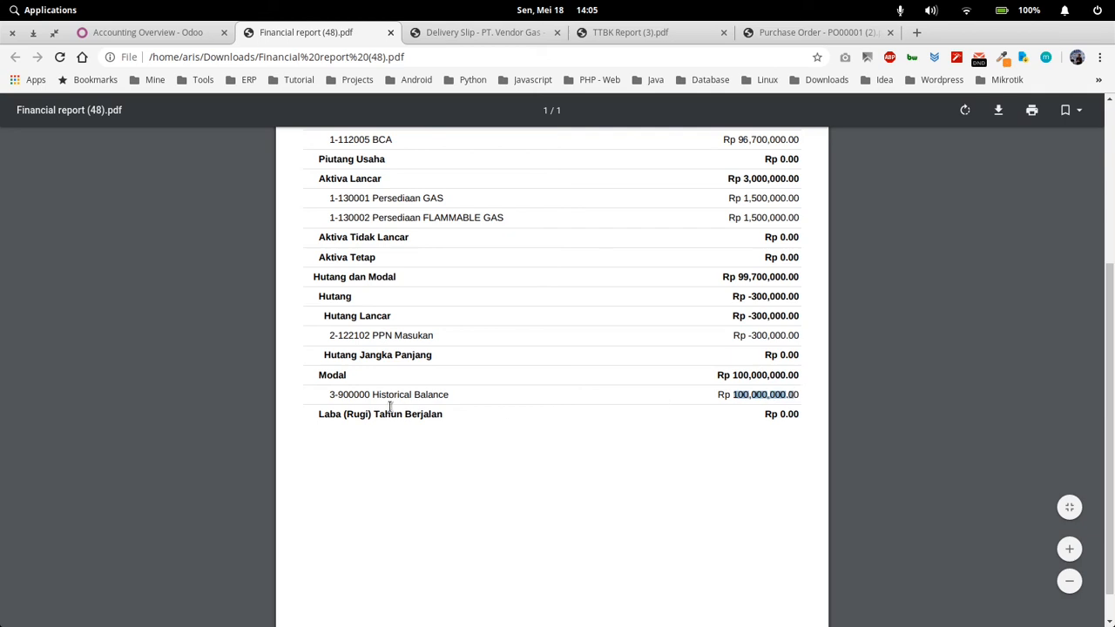
{"action": "scroll", "coordinate": [563, 405], "scroll_direction": "up", "scroll_amount": 3}
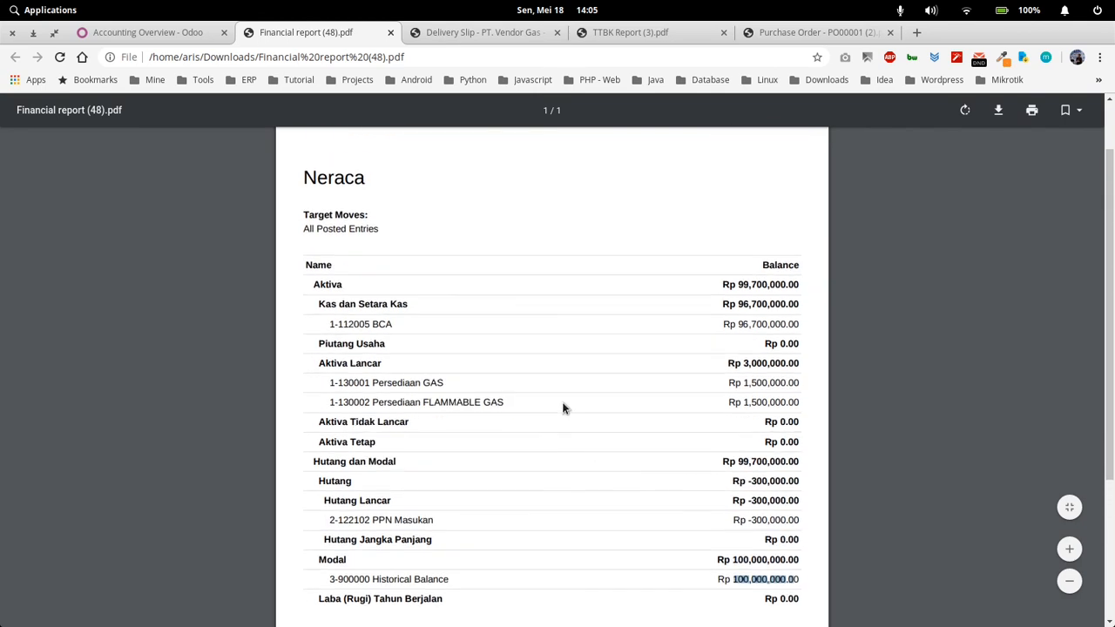
{"action": "scroll", "coordinate": [560, 388], "scroll_direction": "up", "scroll_amount": 1}
{"action": "scroll", "coordinate": [558, 382], "scroll_direction": "up", "scroll_amount": 1}
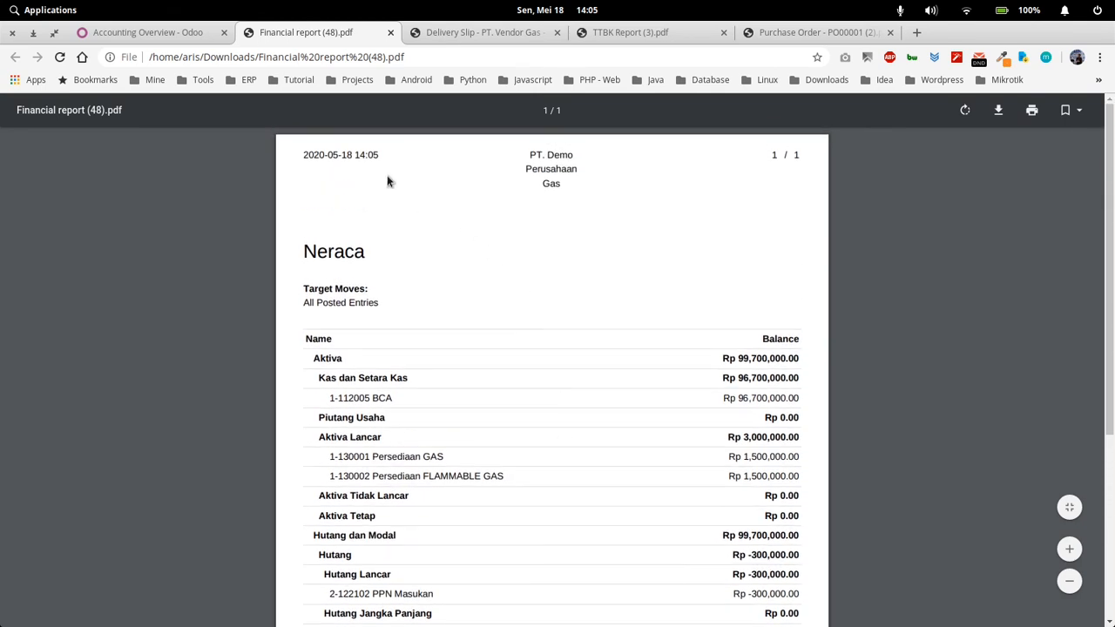
{"action": "left_click", "coordinate": [188, 36]}
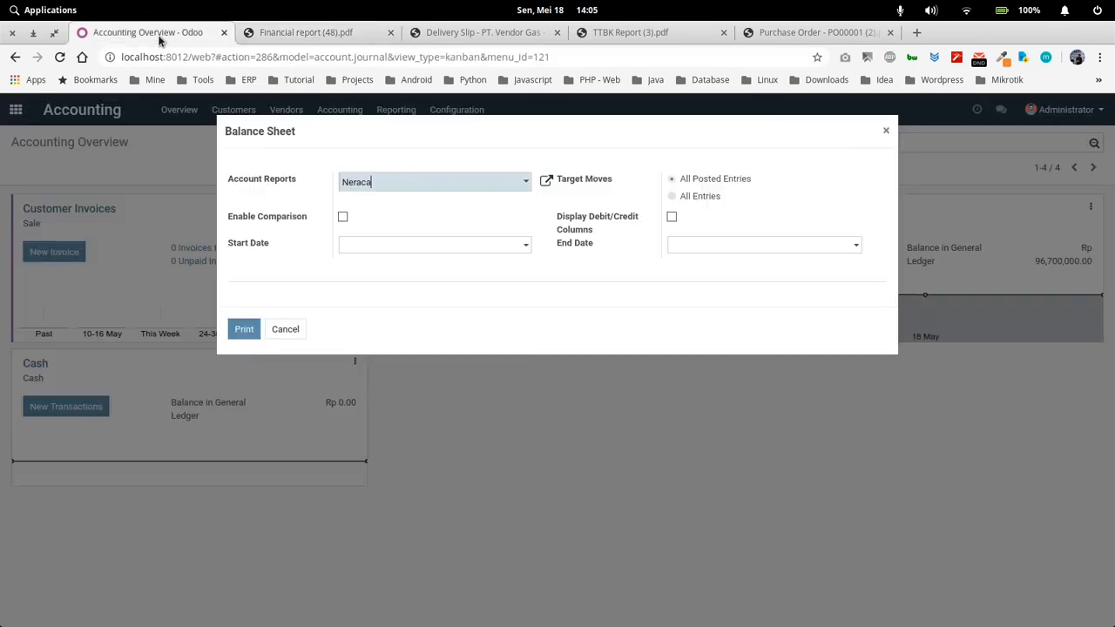
{"action": "left_click", "coordinate": [884, 131]}
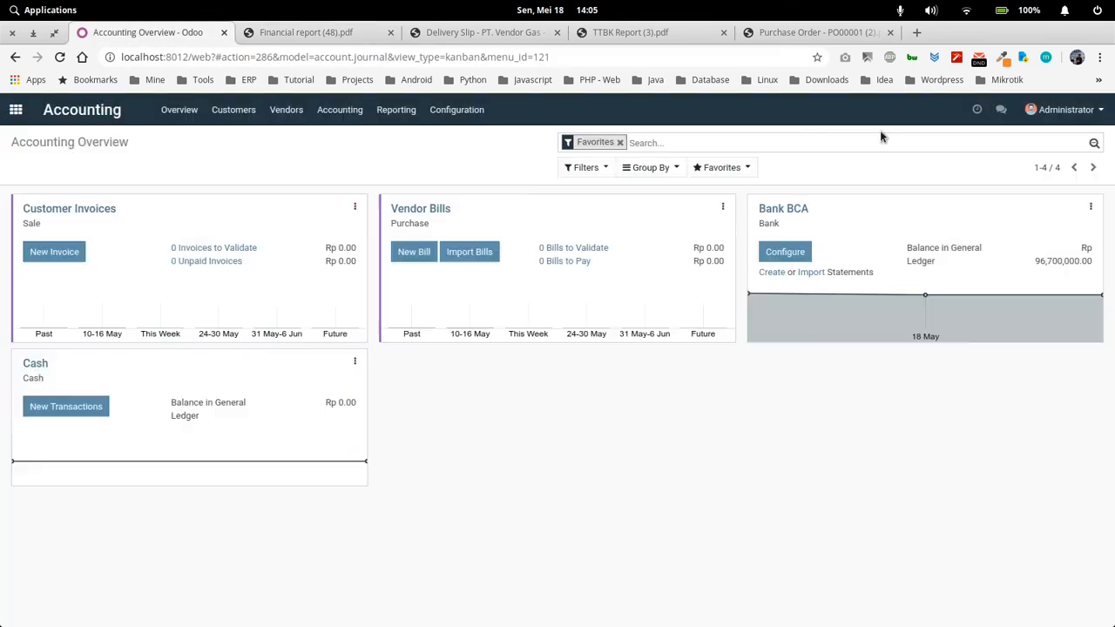